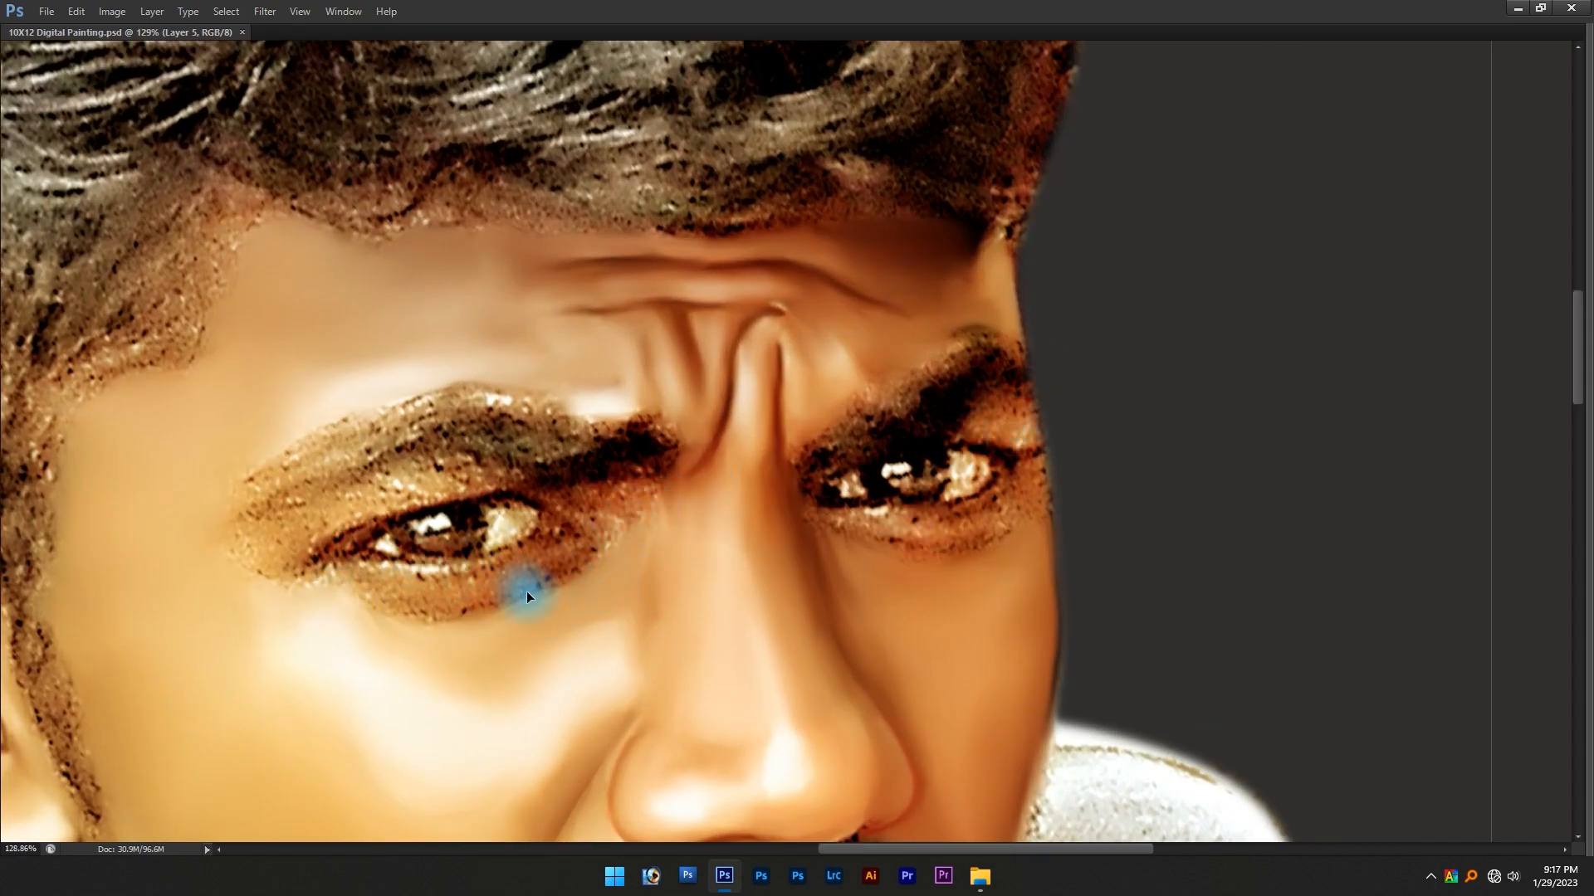
Increase the saturation of the portrait layer slightly with a Hue/Saturation adjustment
scroll(524, 588, "down", 6)
left_click_drag(543, 656, 701, 455)
scroll(796, 381, "up", 3)
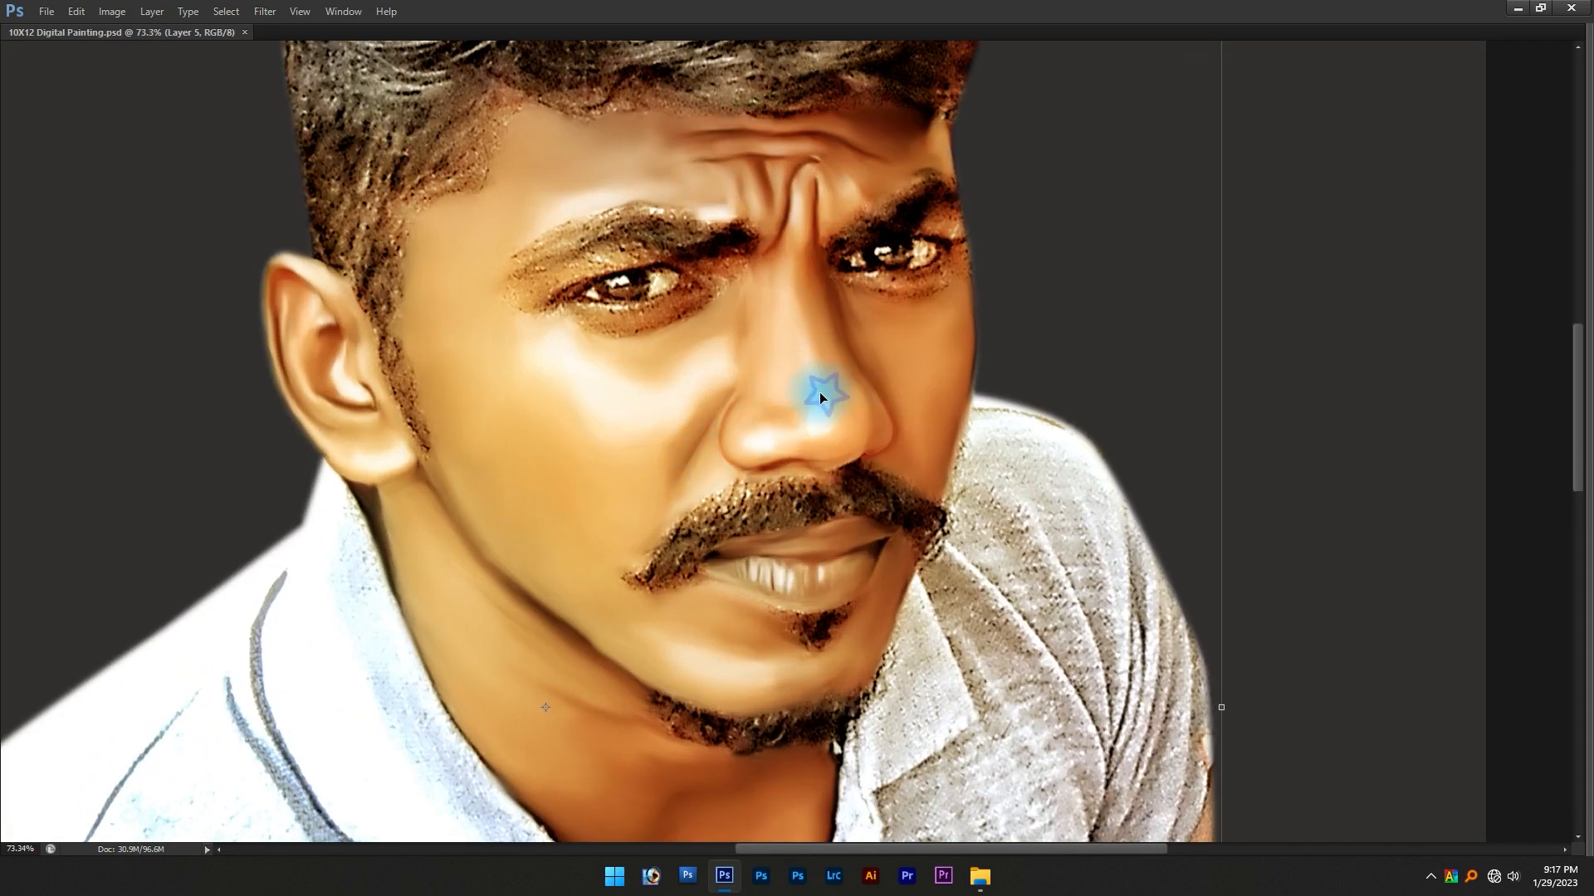
key("ctrl+u")
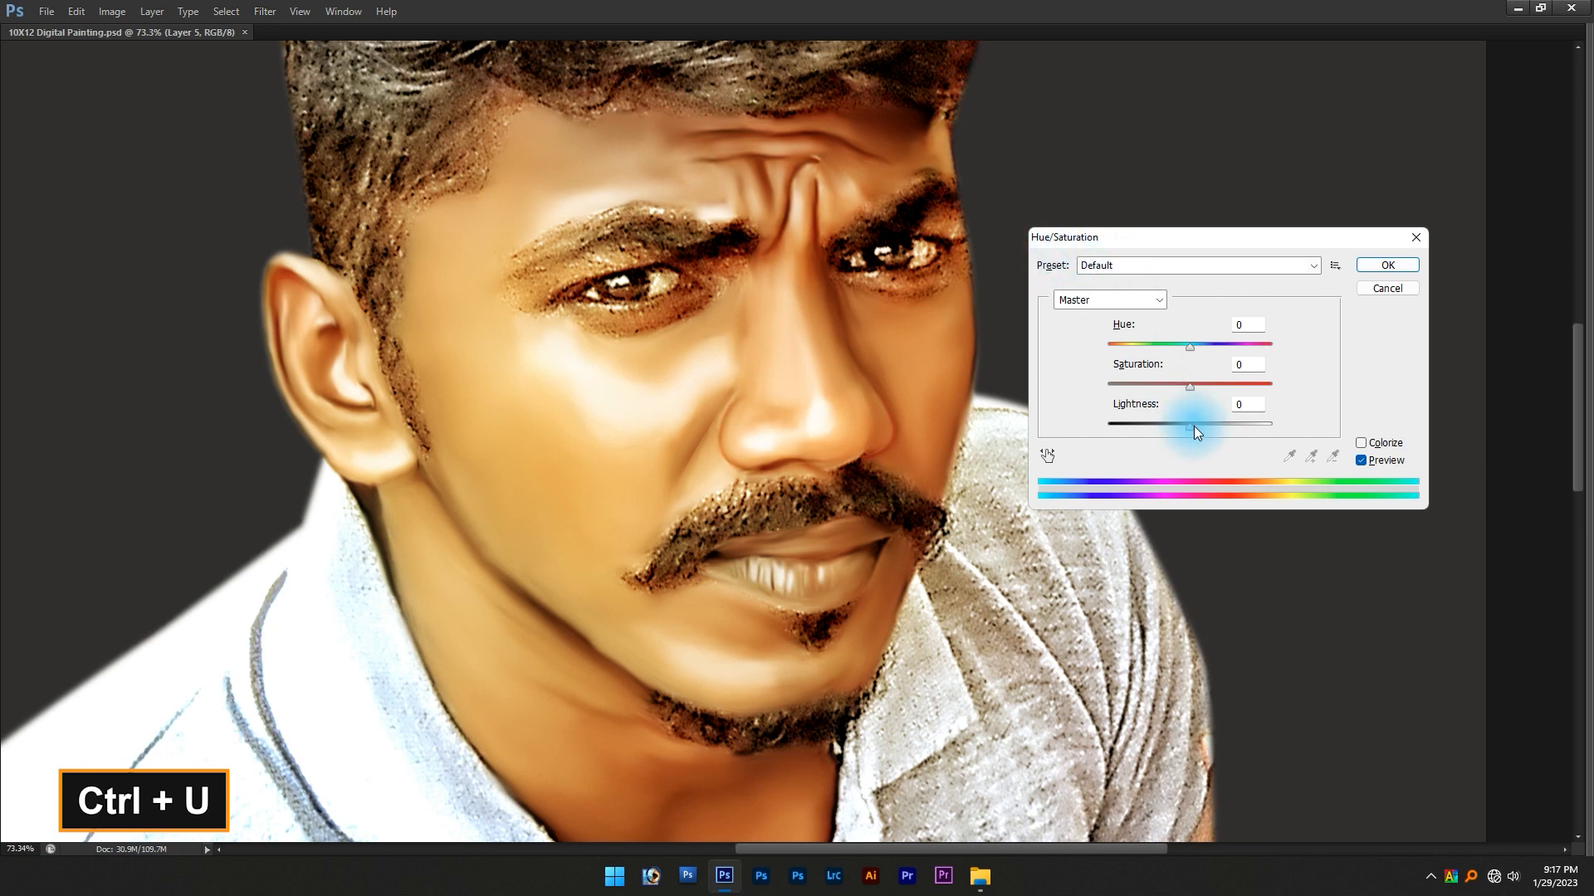
left_click_drag(1190, 384, 1252, 385)
key("ctrl+z")
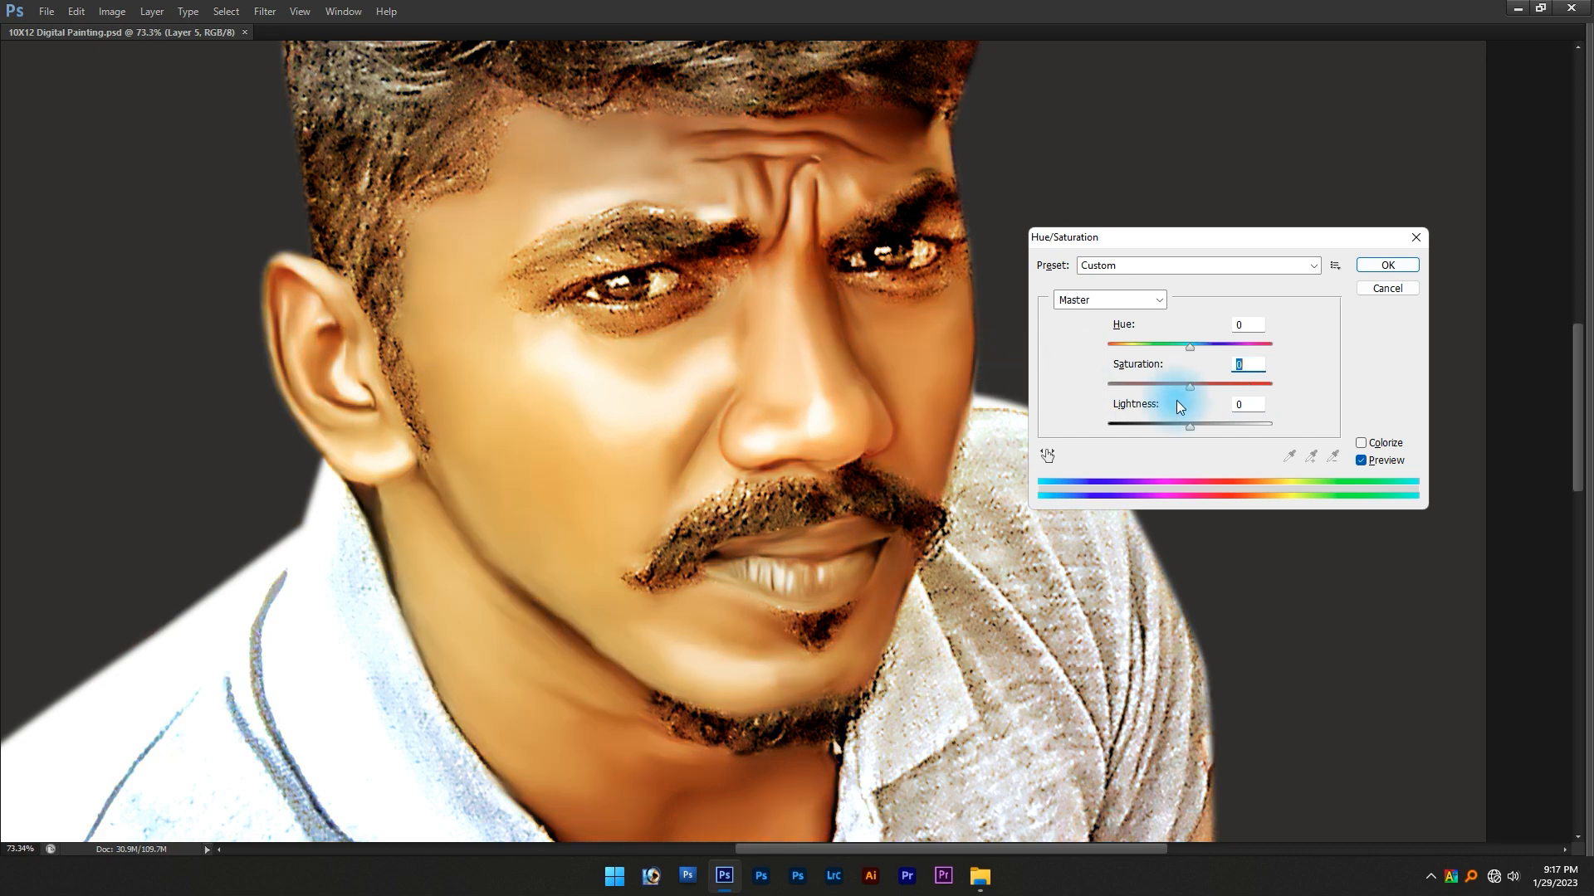
left_click(1197, 402)
key("Return")
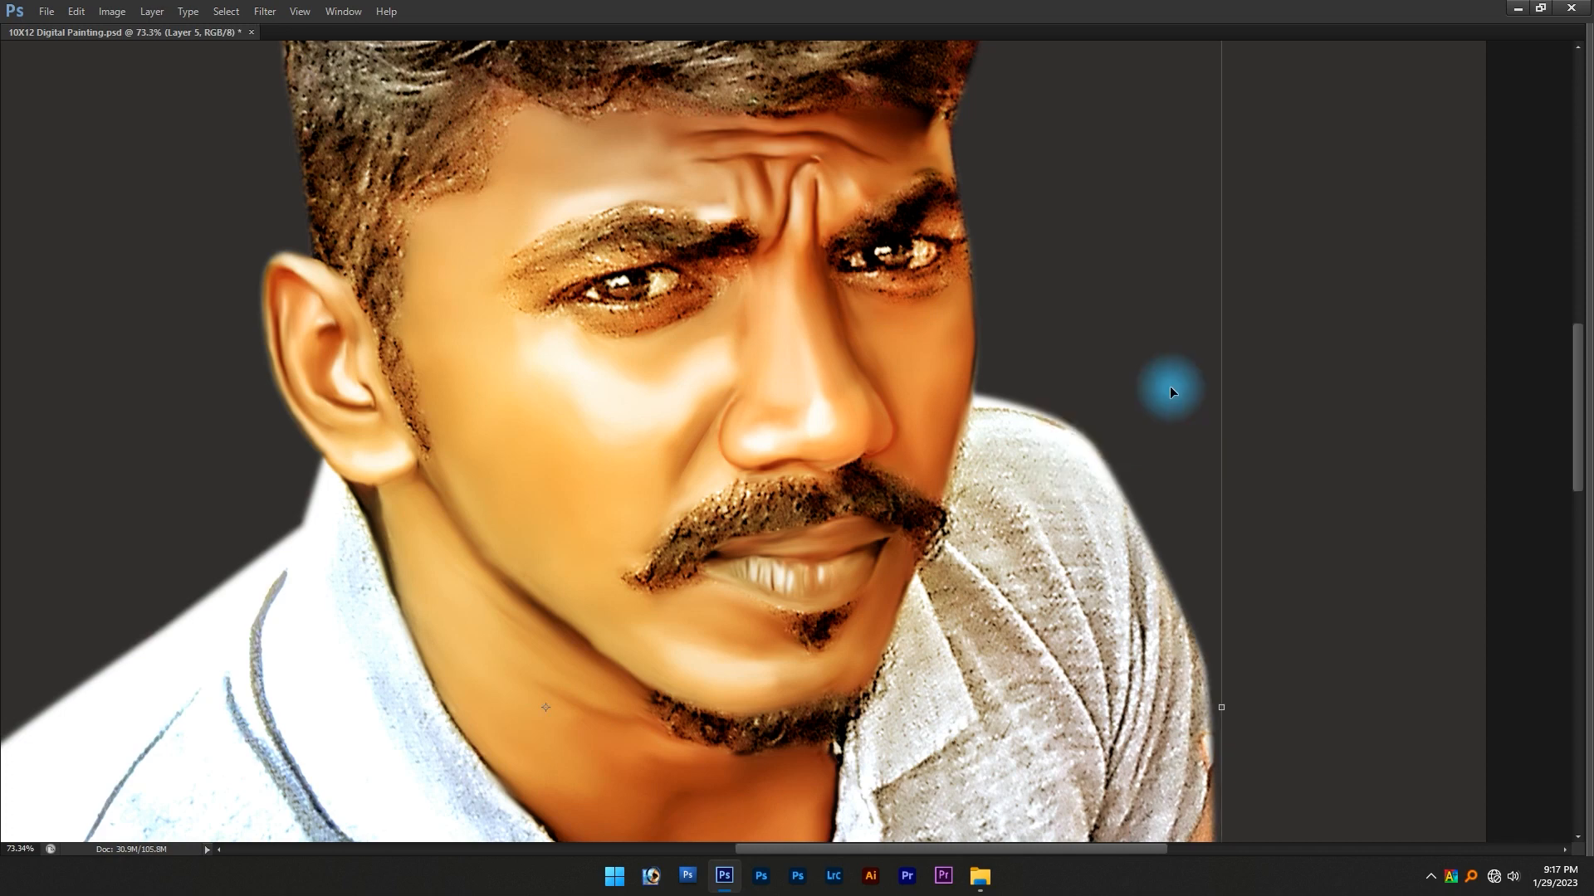
Show Layer 4 with the white guide outlines over the portrait and delete that layer
key("ctrl+t")
key("ctrl+0")
scroll(847, 321, "up", 10)
key("q")
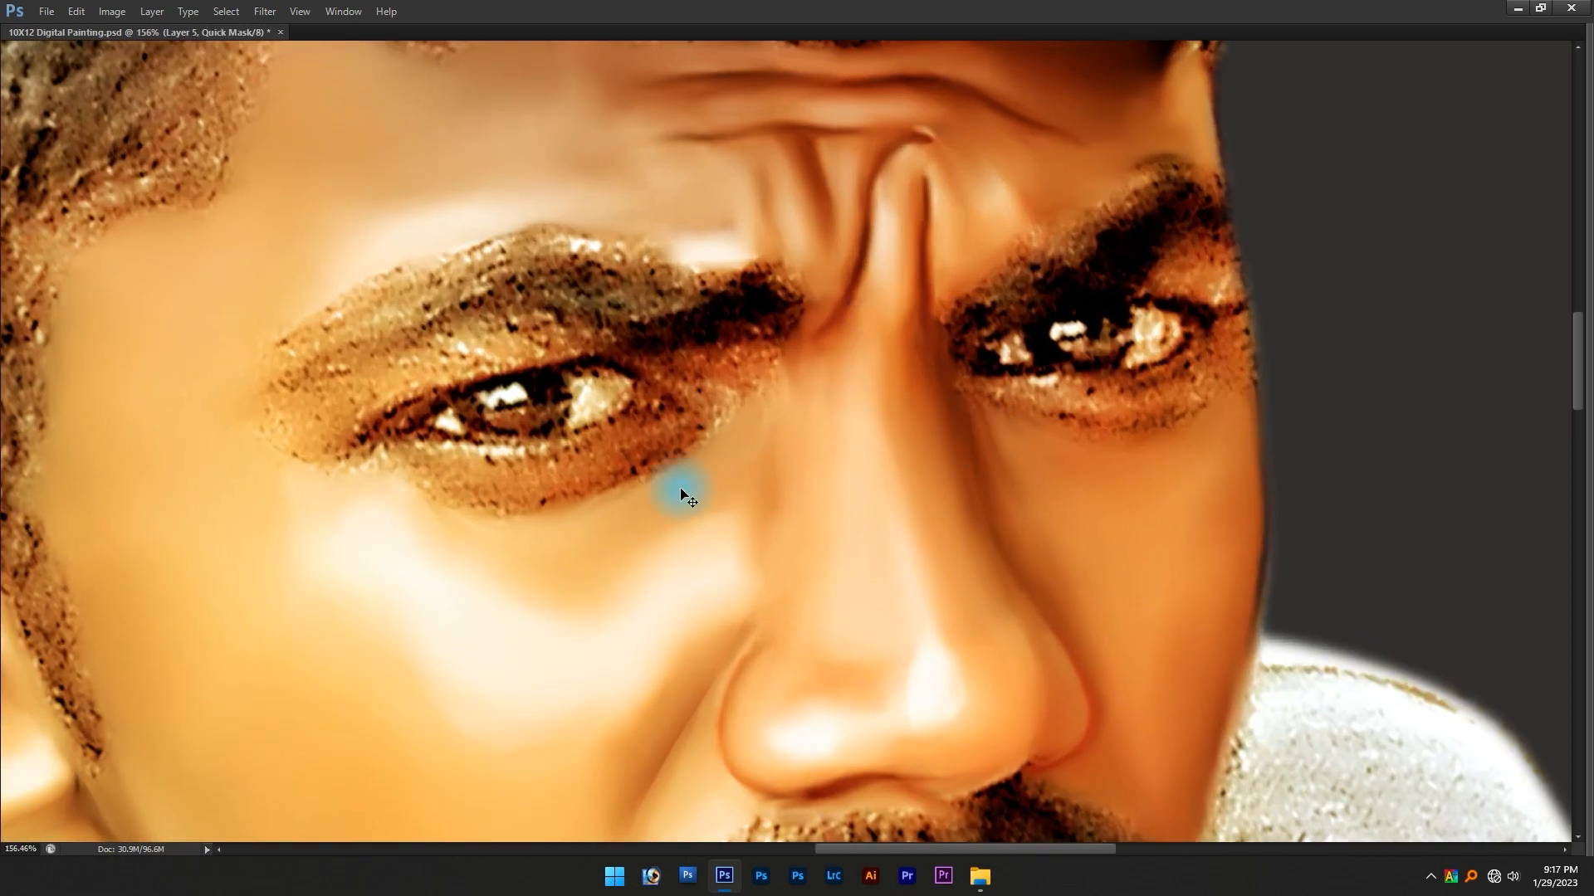
scroll(750, 509, "up", 1)
key("Tab")
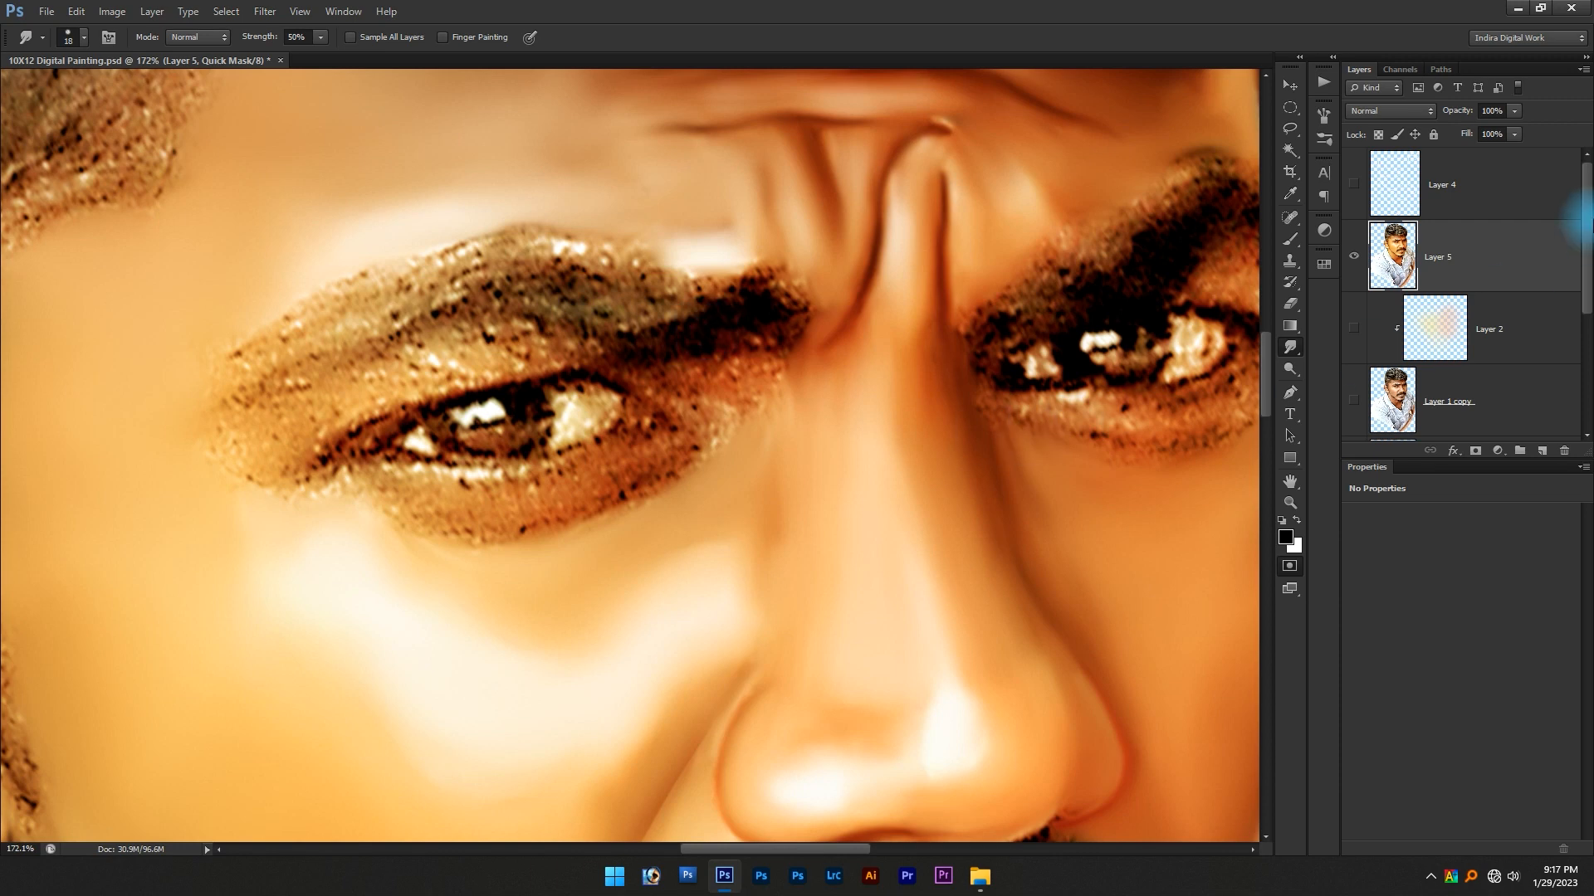
left_click(1465, 179)
left_click(1354, 197)
scroll(918, 242, "down", 5)
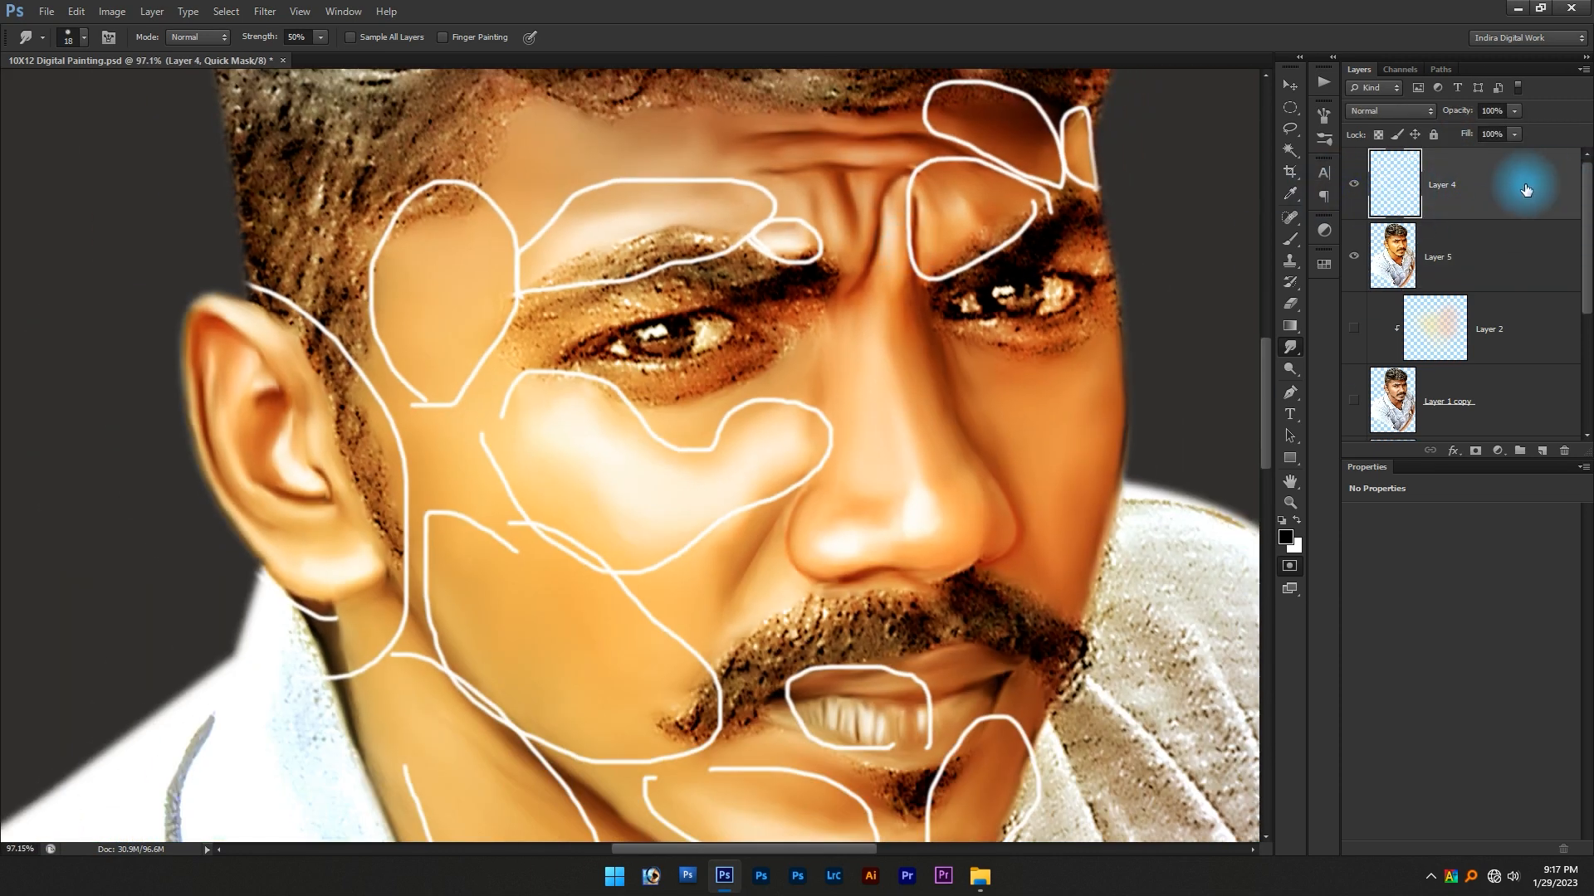
key("Delete")
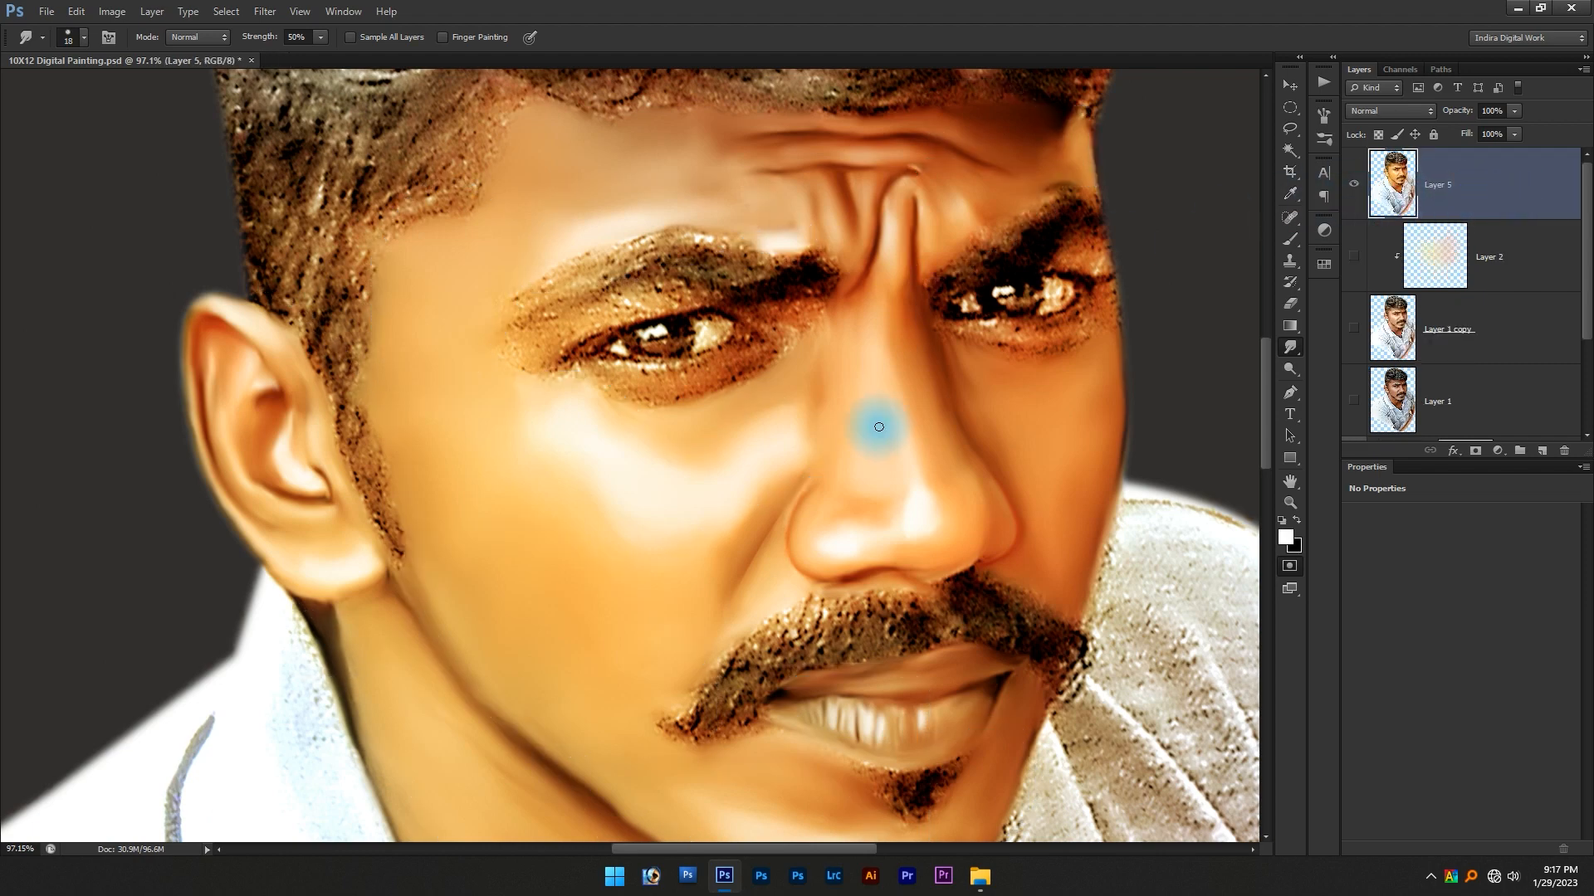
Examine the grainy, unsmoothed skin around both eyes at close range
scroll(797, 365, "up", 5)
left_click_drag(455, 259, 694, 469)
scroll(872, 488, "up", 1)
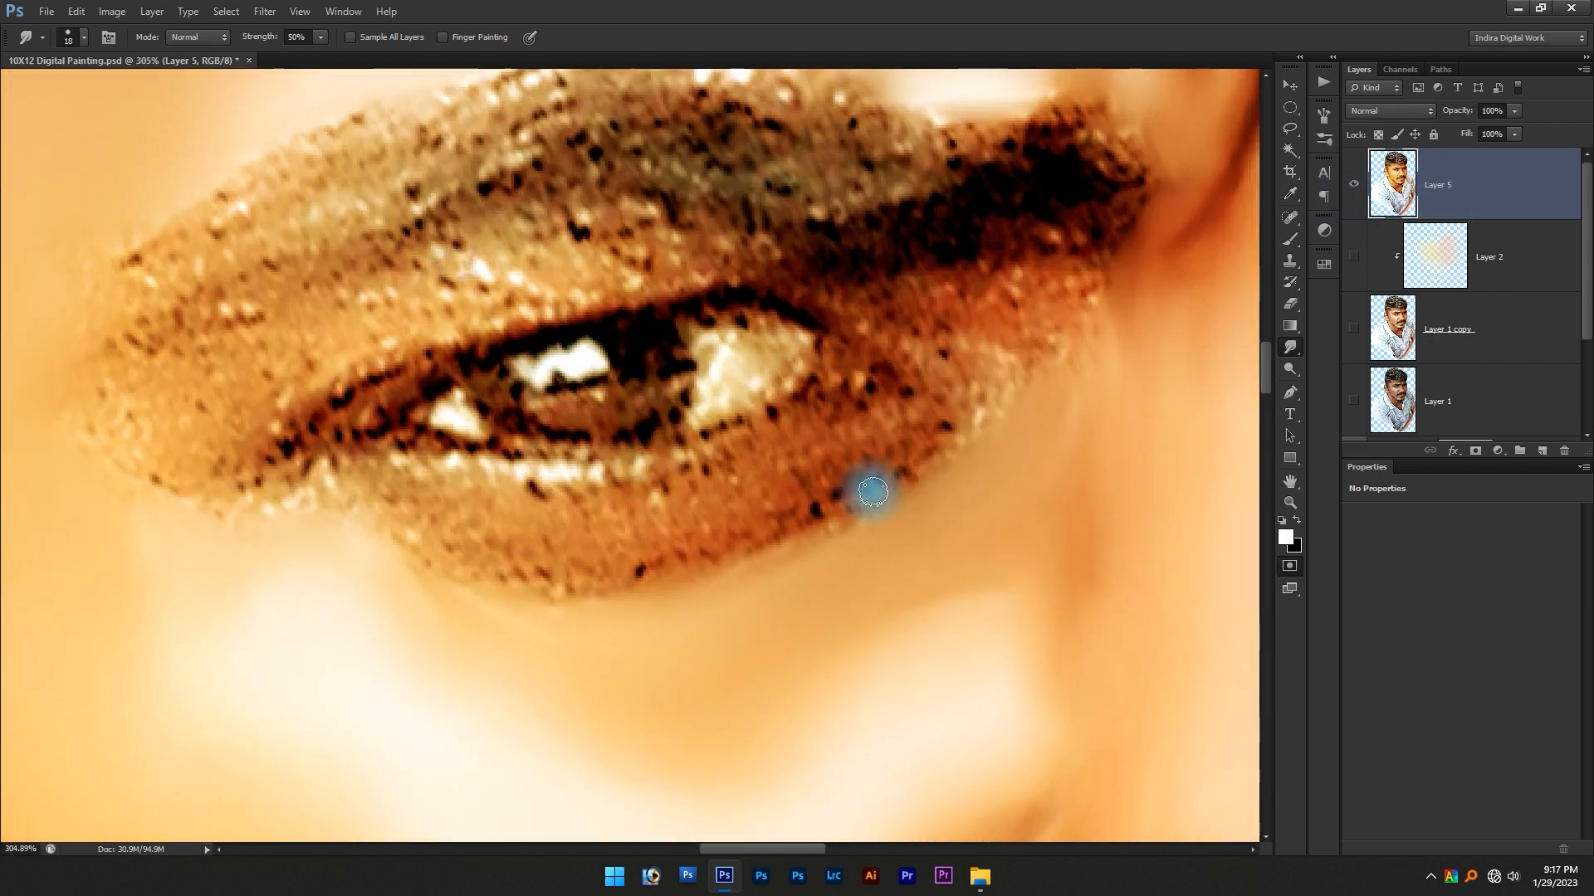
scroll(577, 419, "down", 3)
left_click_drag(1153, 391, 657, 390)
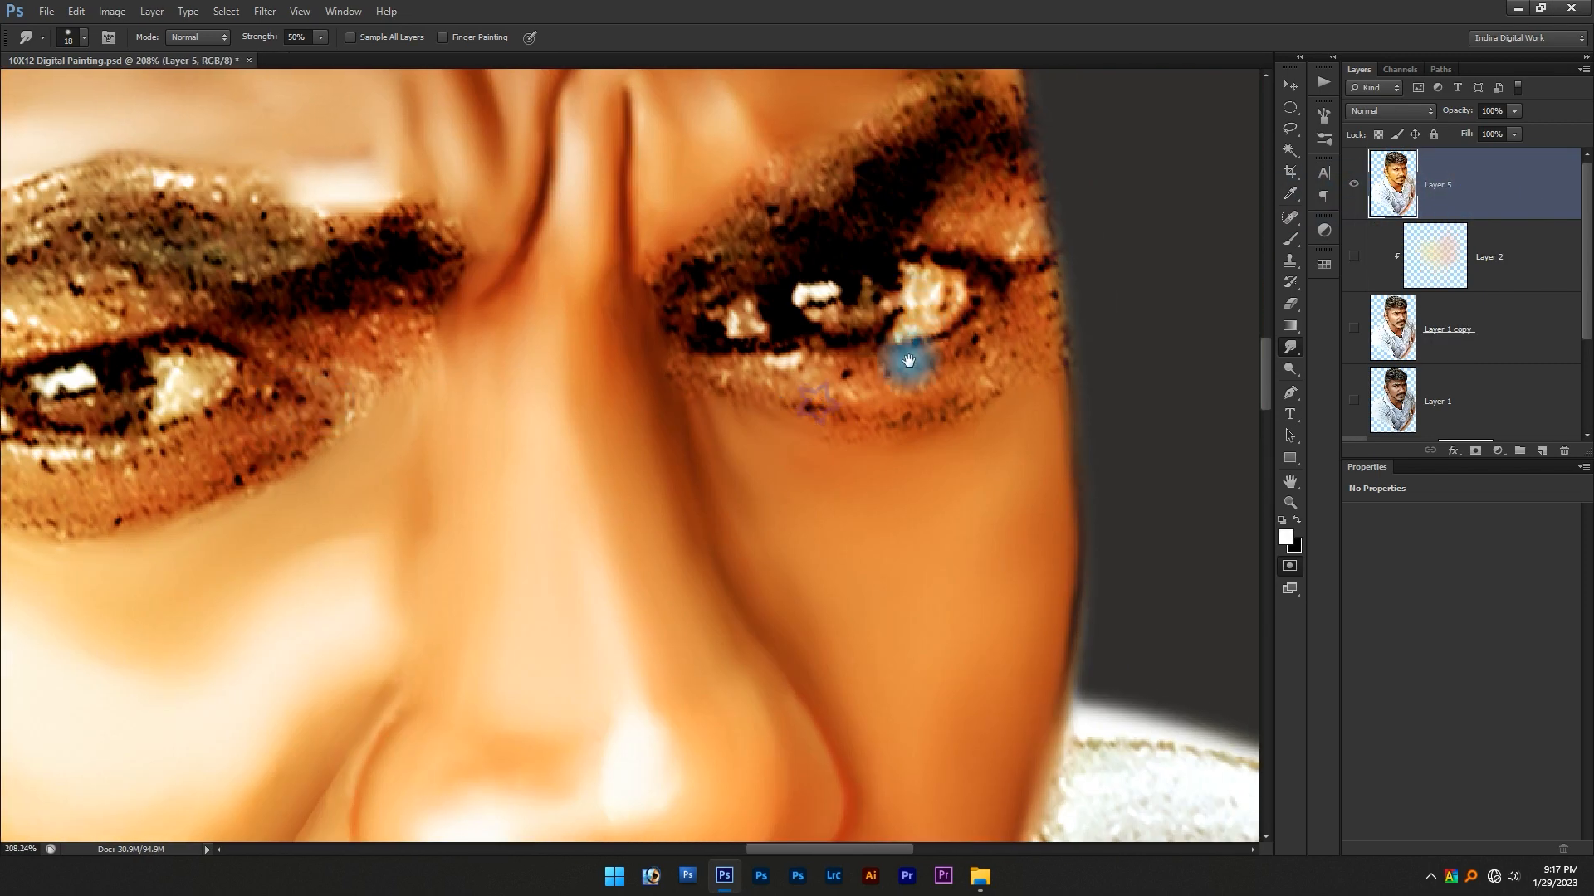
left_click_drag(64, 498, 804, 462)
scroll(701, 394, "up", 3)
left_click_drag(841, 372, 645, 441)
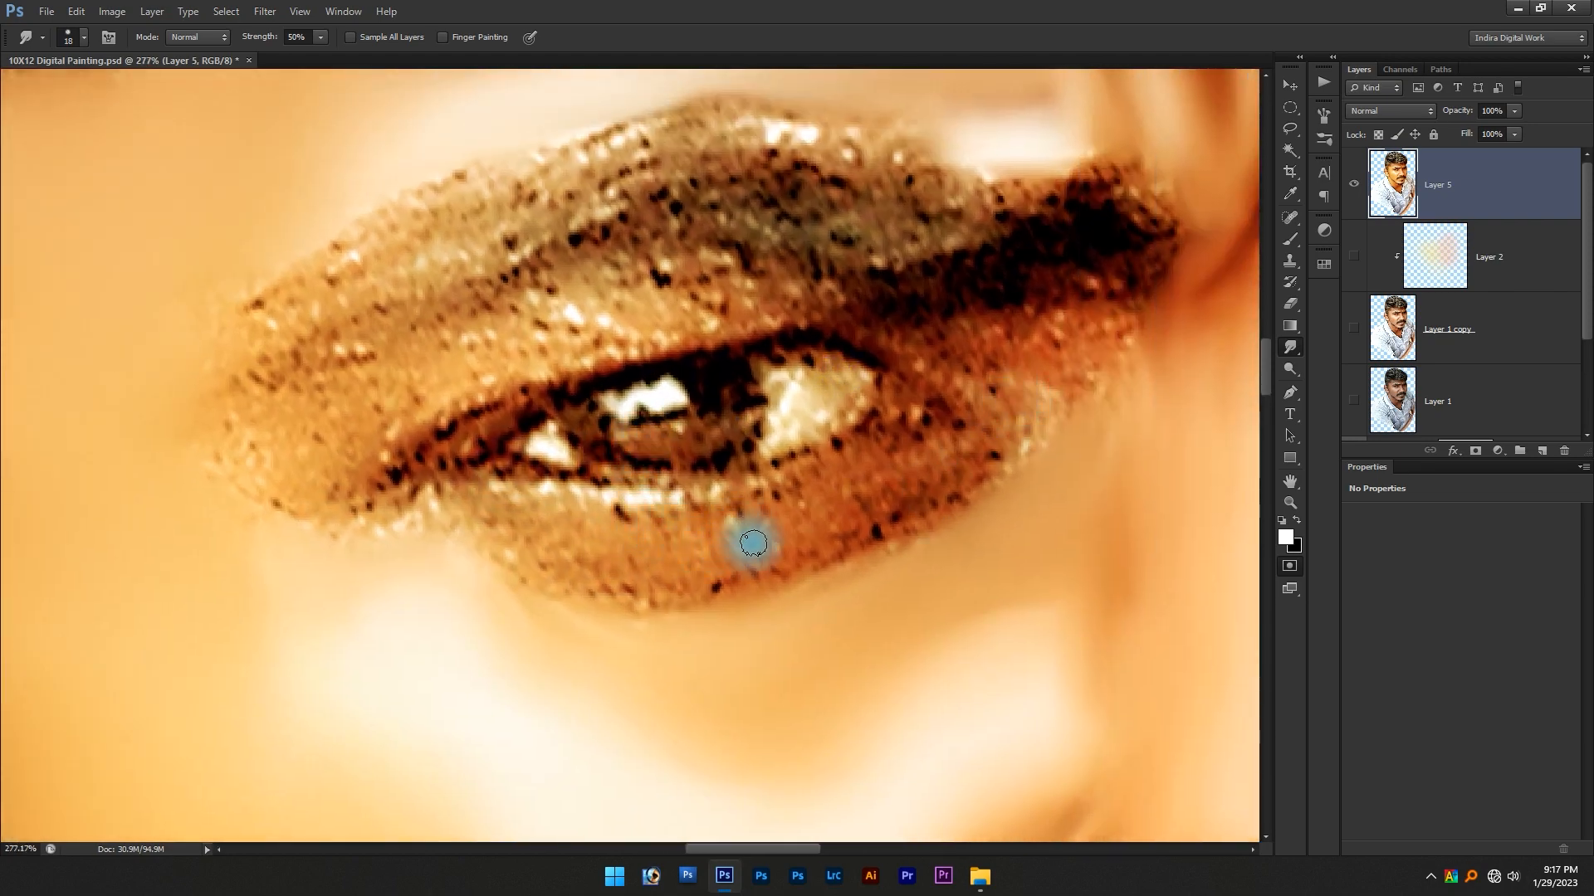
scroll(678, 497, "down", 1)
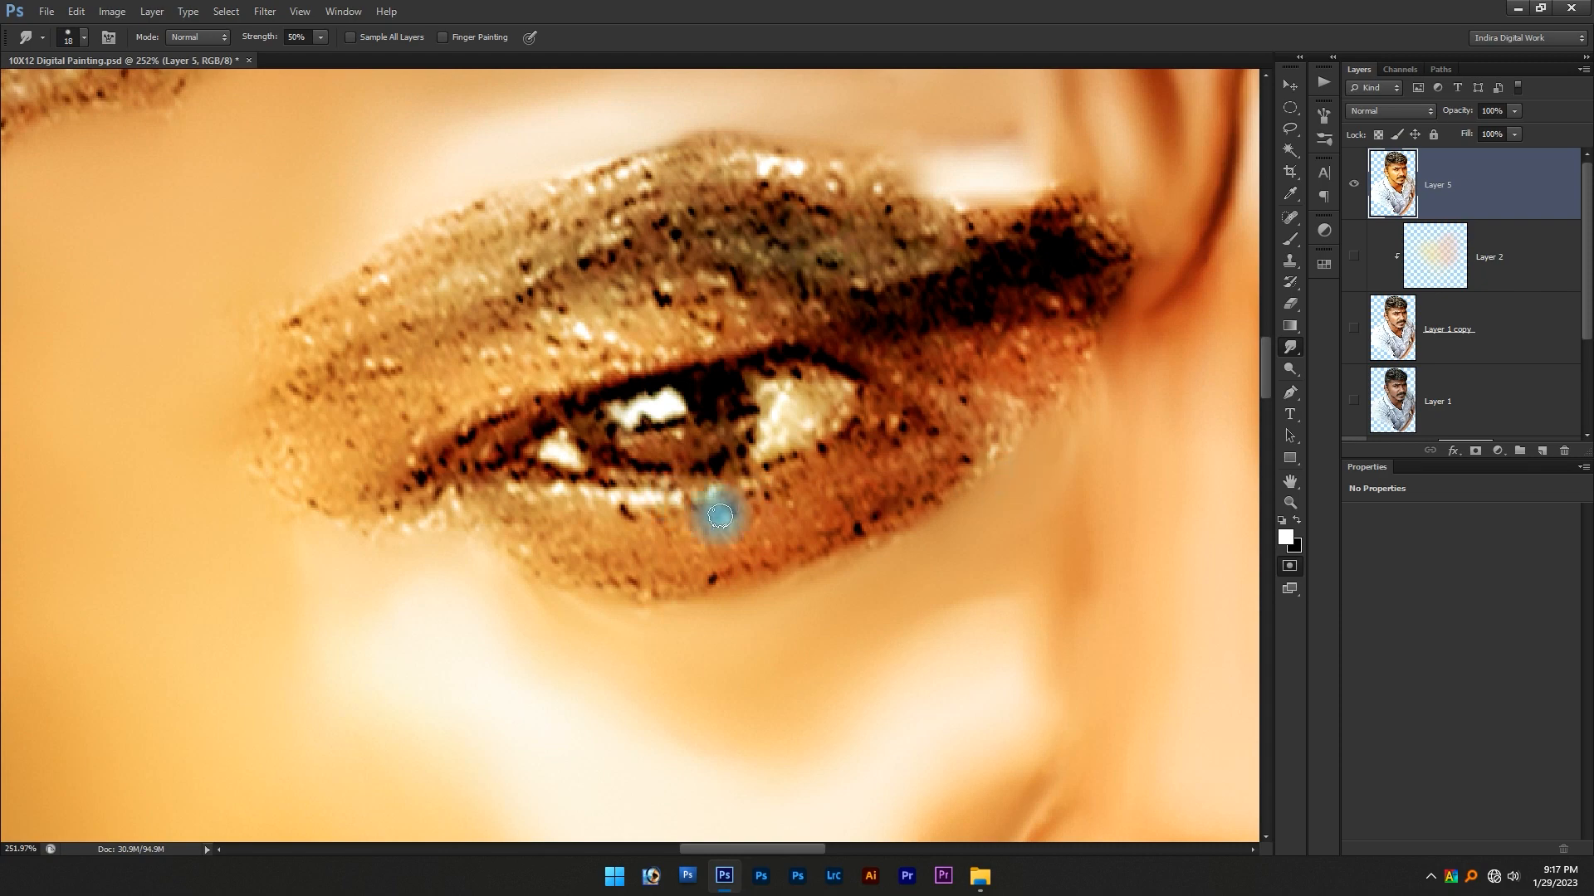
left_click_drag(751, 602, 757, 602)
scroll(658, 542, "up", 4)
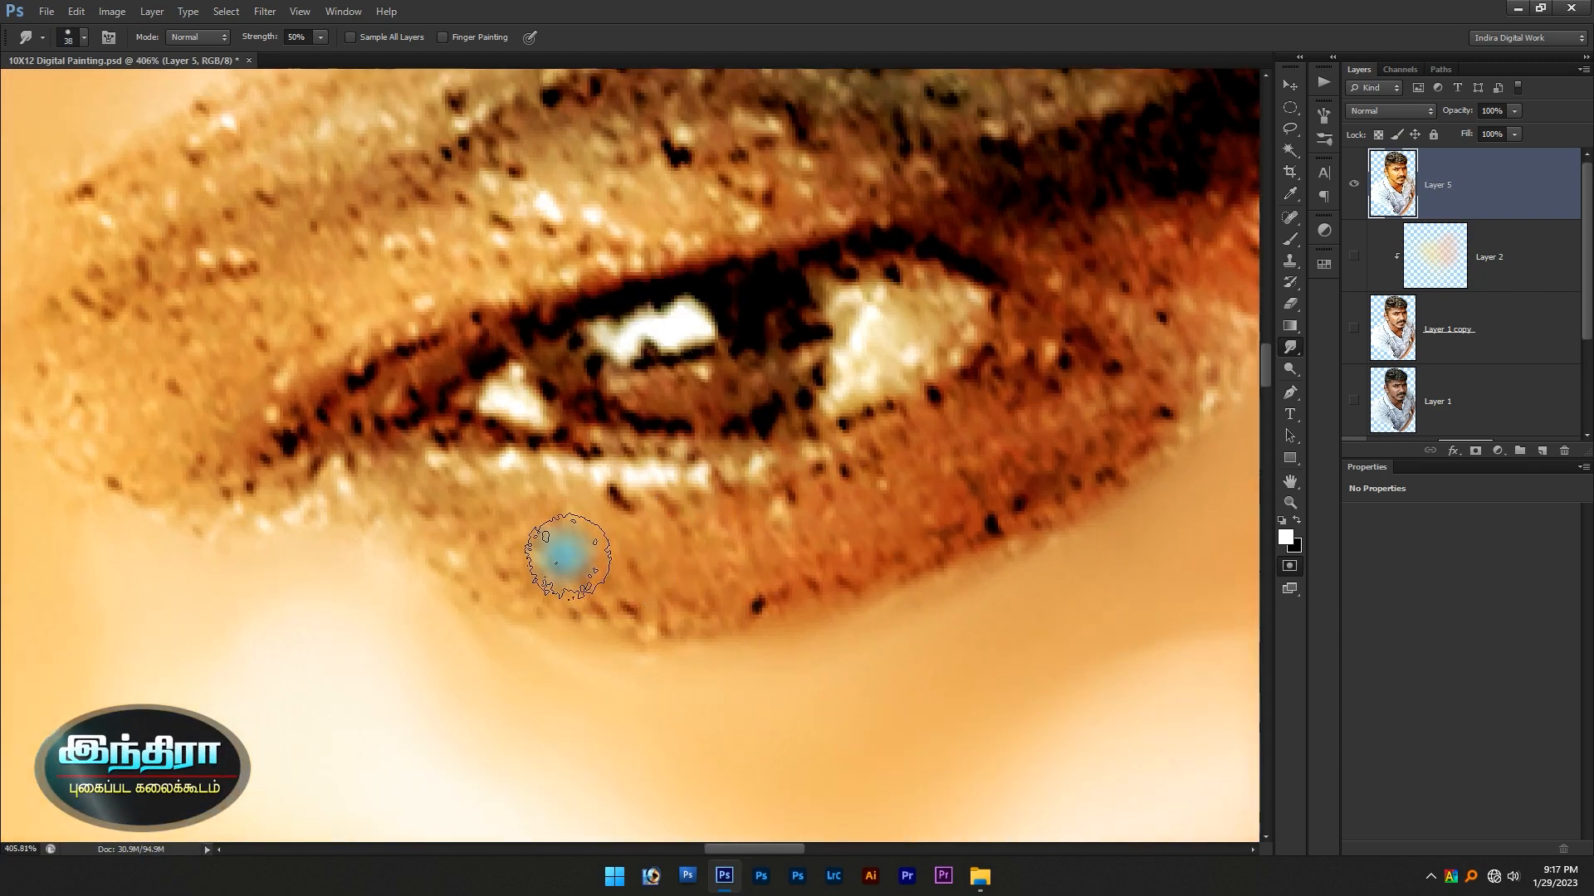
scroll(685, 570, "down", 2)
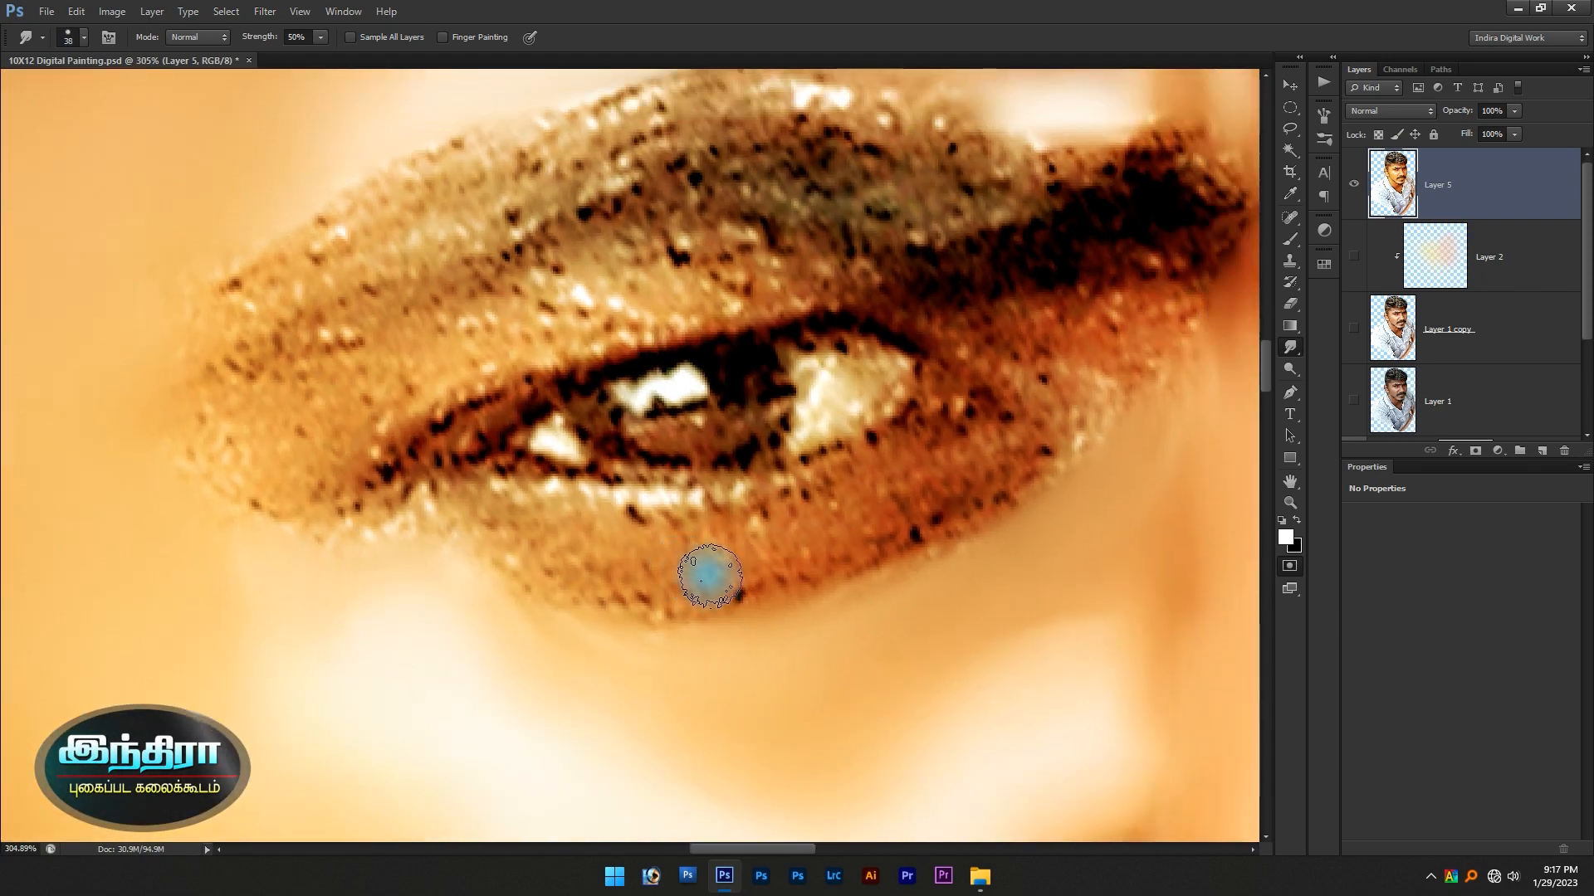
Outline the grainy area around the left eye with a freehand Lasso selection and deselect it
key("l")
left_click(461, 532)
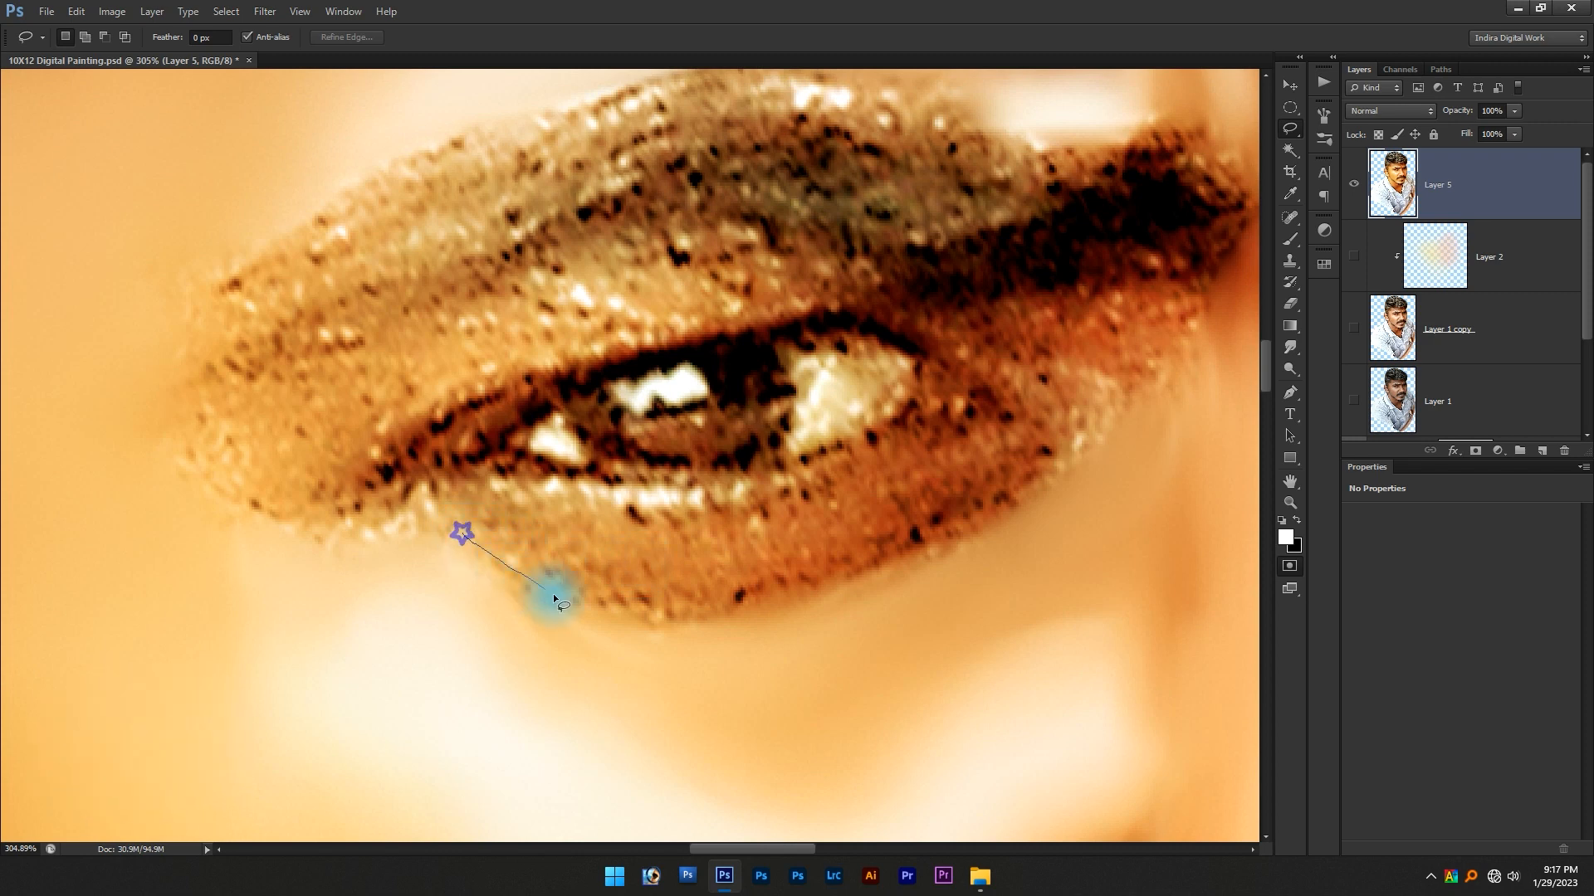
mouse_move(1110, 284)
left_mouse_down()
mouse_move(910, 206)
mouse_move(425, 283)
left_mouse_up()
left_click_drag(422, 544, 439, 538)
scroll(581, 578, "up", 1)
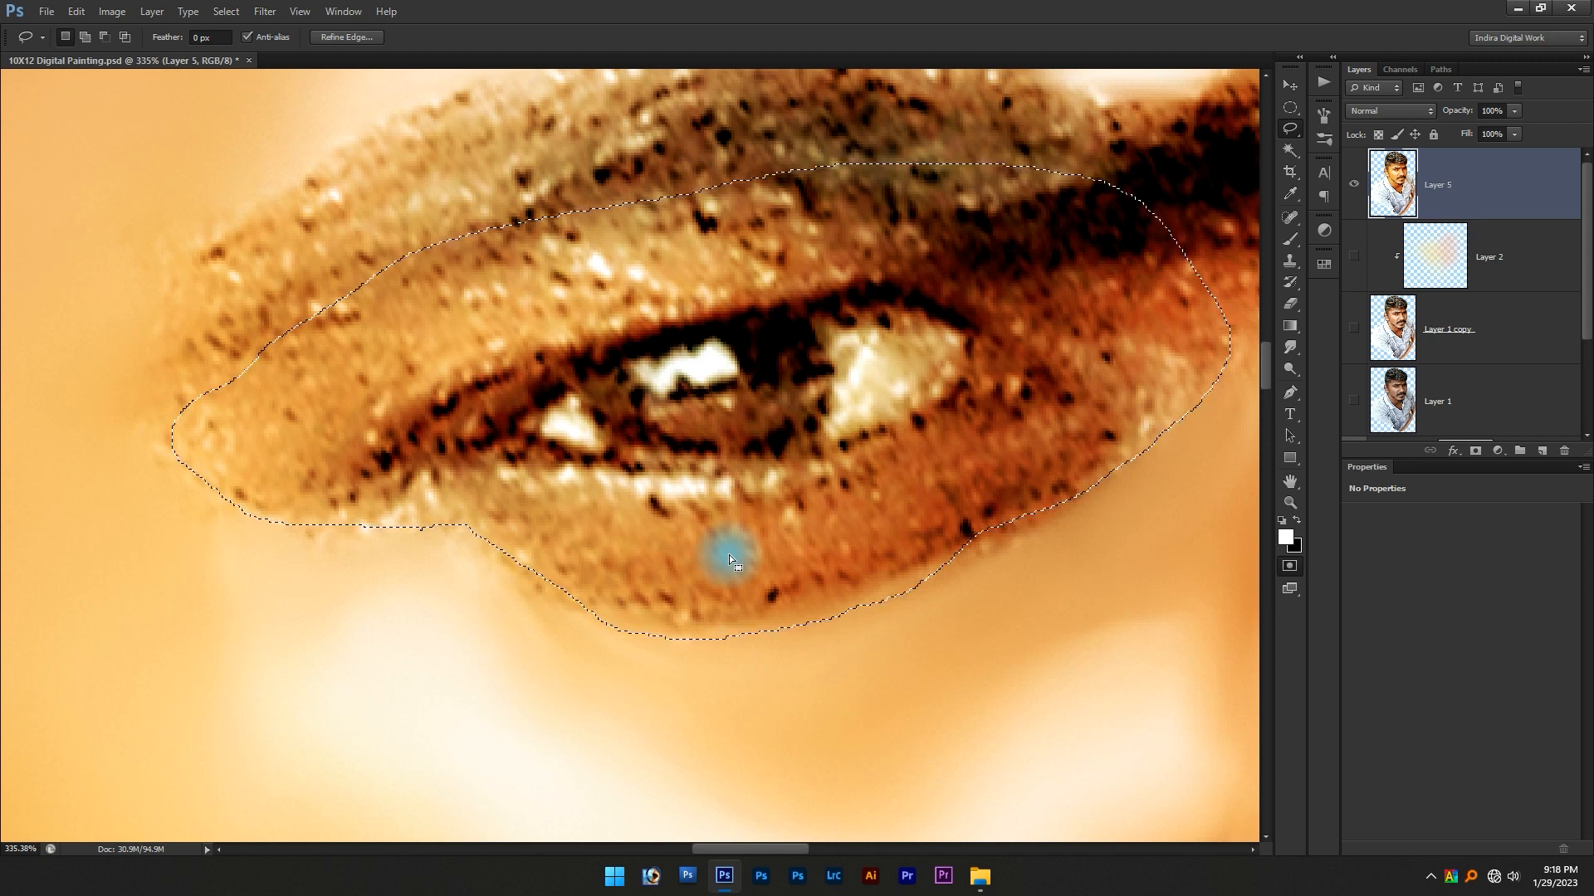
key("ctrl+d")
Switch to the Smudge tool over the lower eyelid and set the brush size to 28
scroll(711, 597, "up", 2)
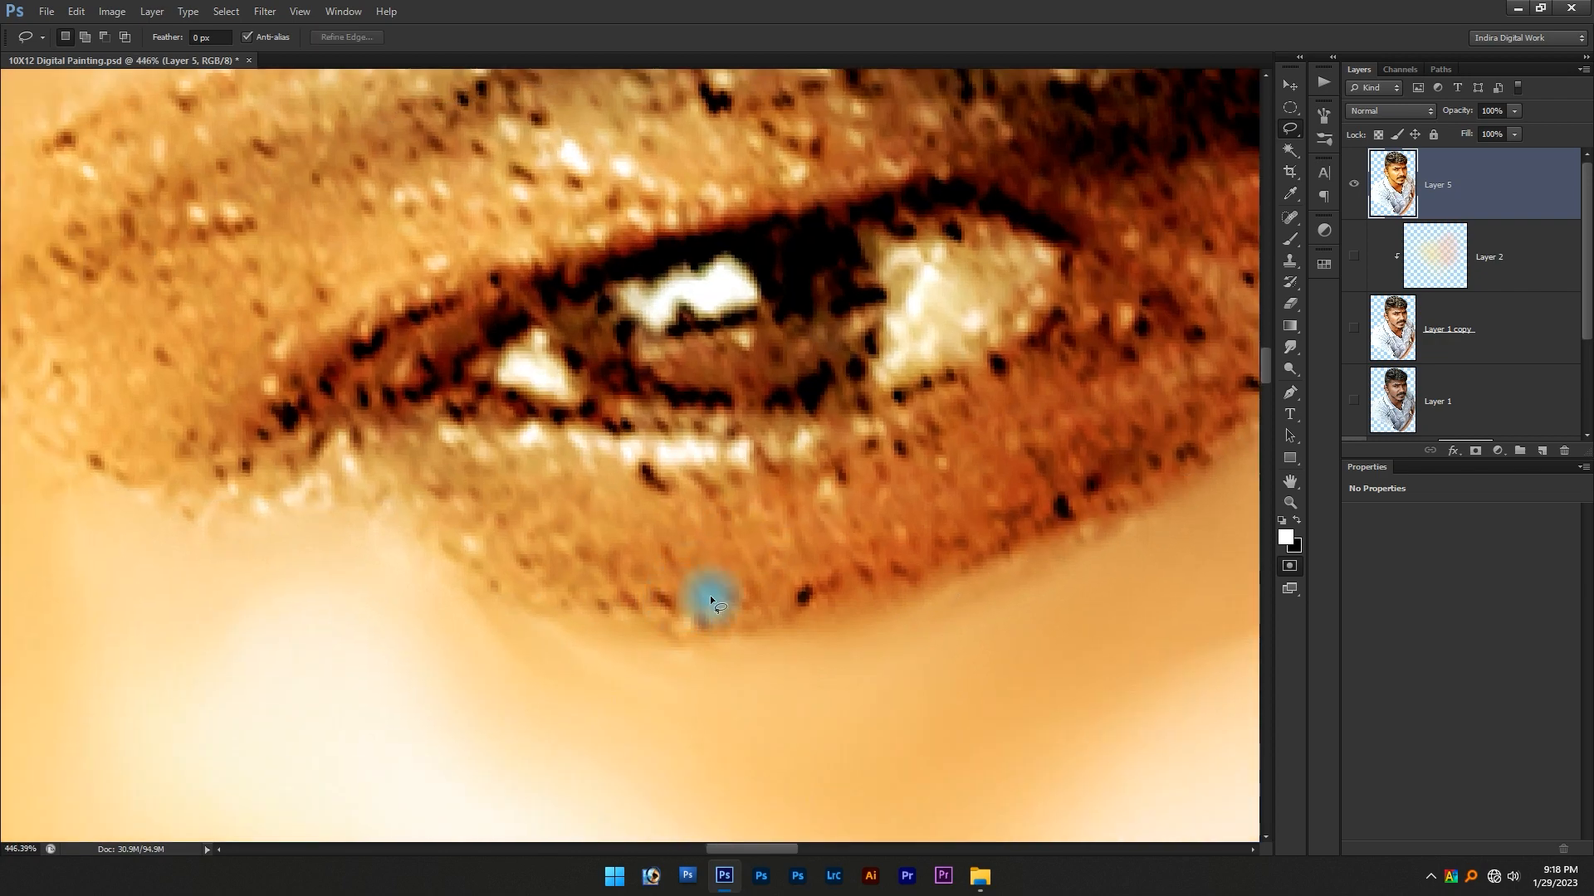
key("r")
left_click_drag(716, 587, 729, 588)
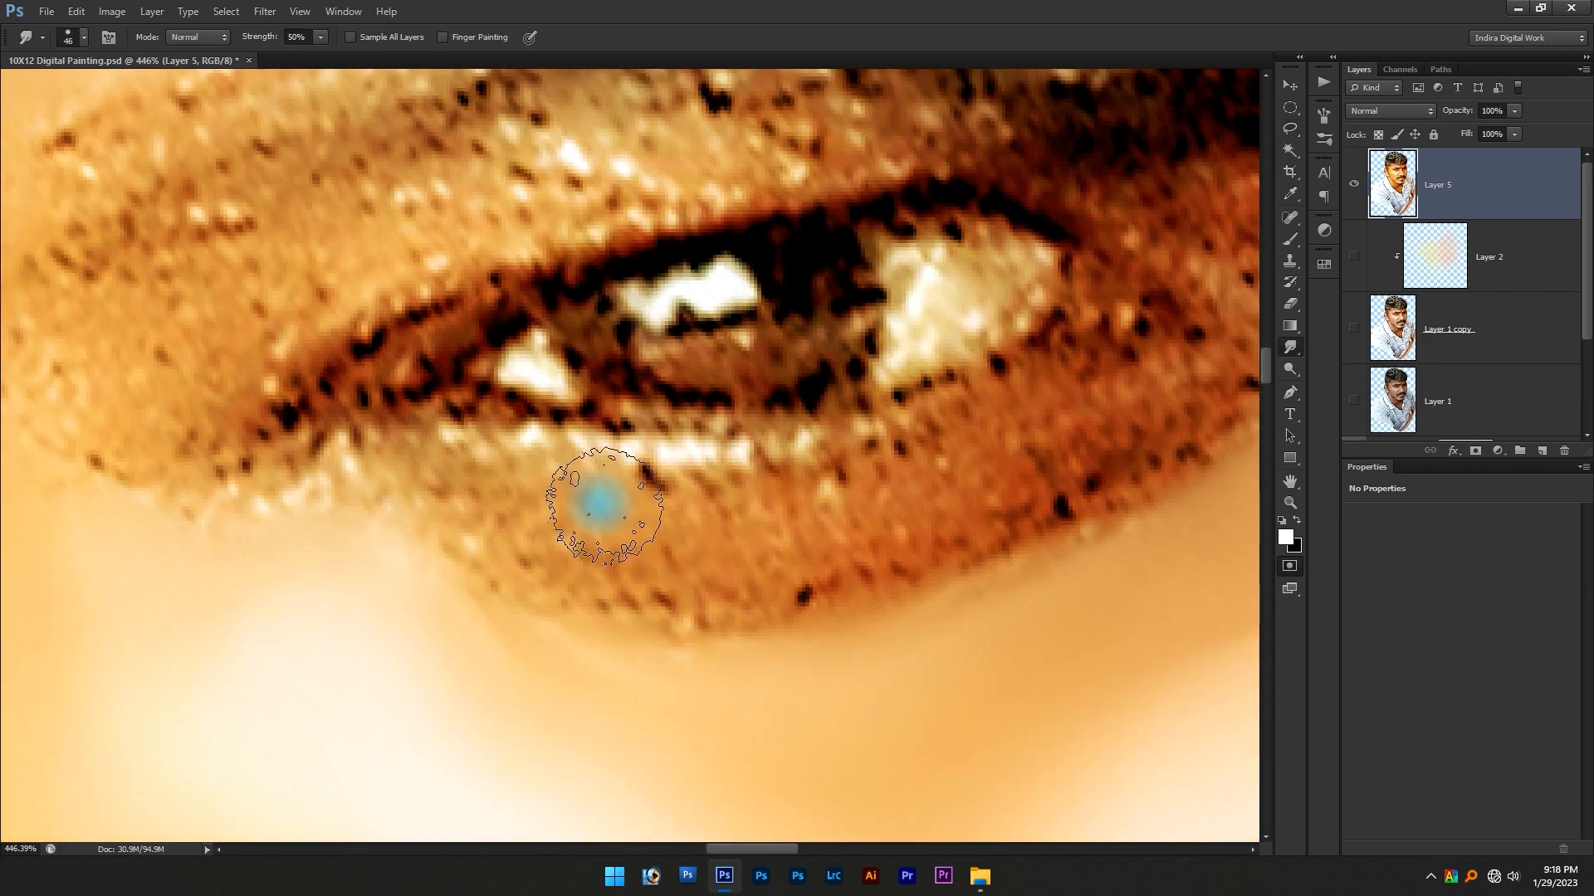
left_click_drag(598, 507, 505, 513)
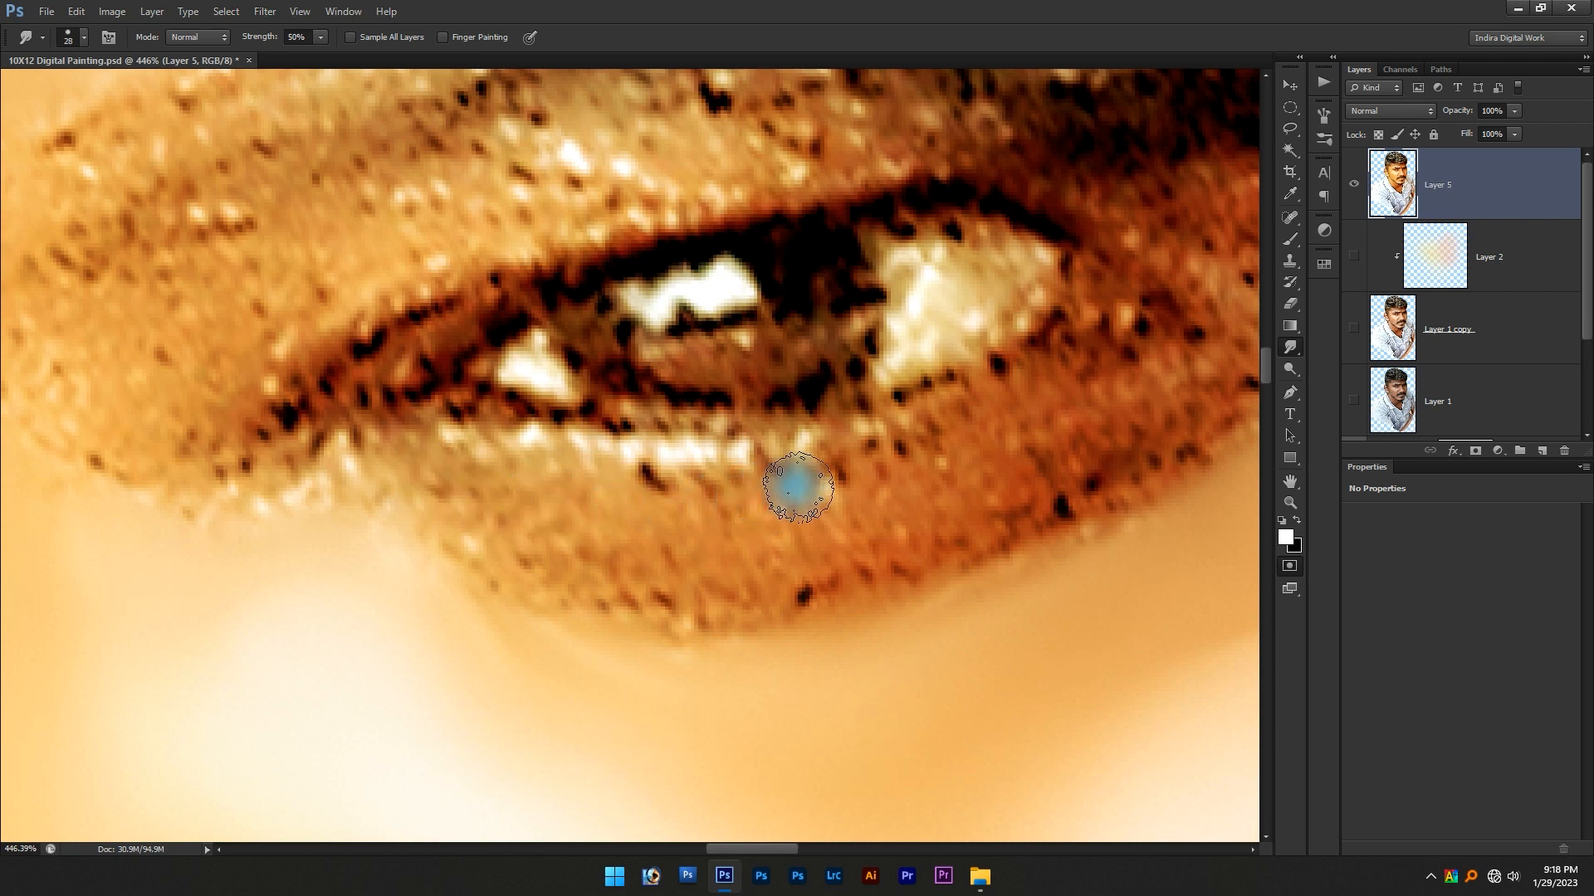
Add a new layer and paint two white arrows along the lower eyelid, pointing from both eye corners toward its middle
key("ctrl+shift+alt+n")
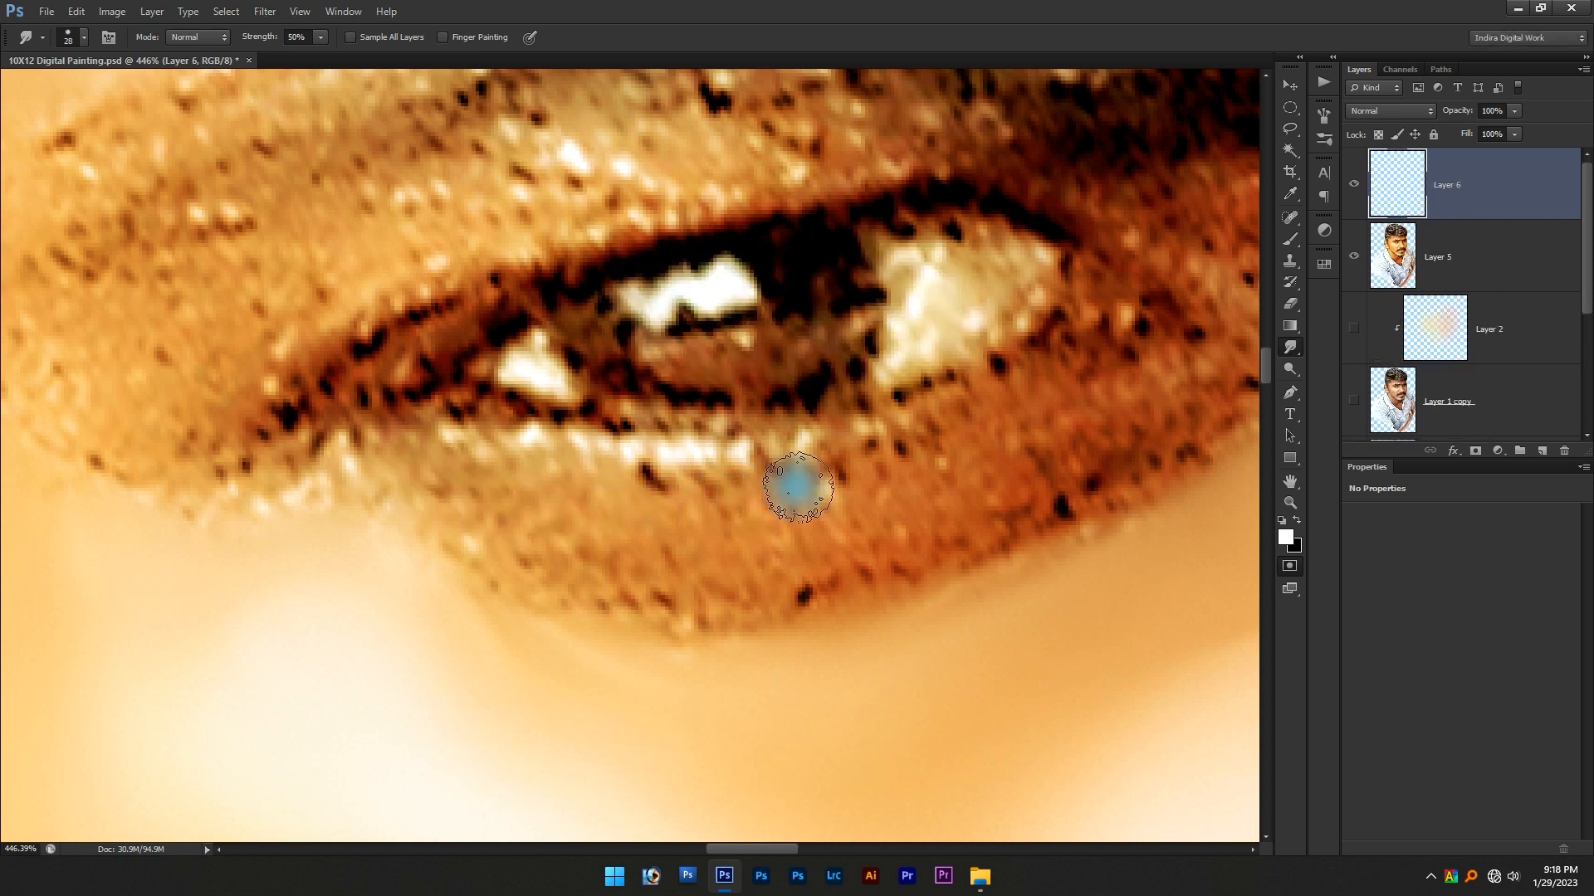
key("b")
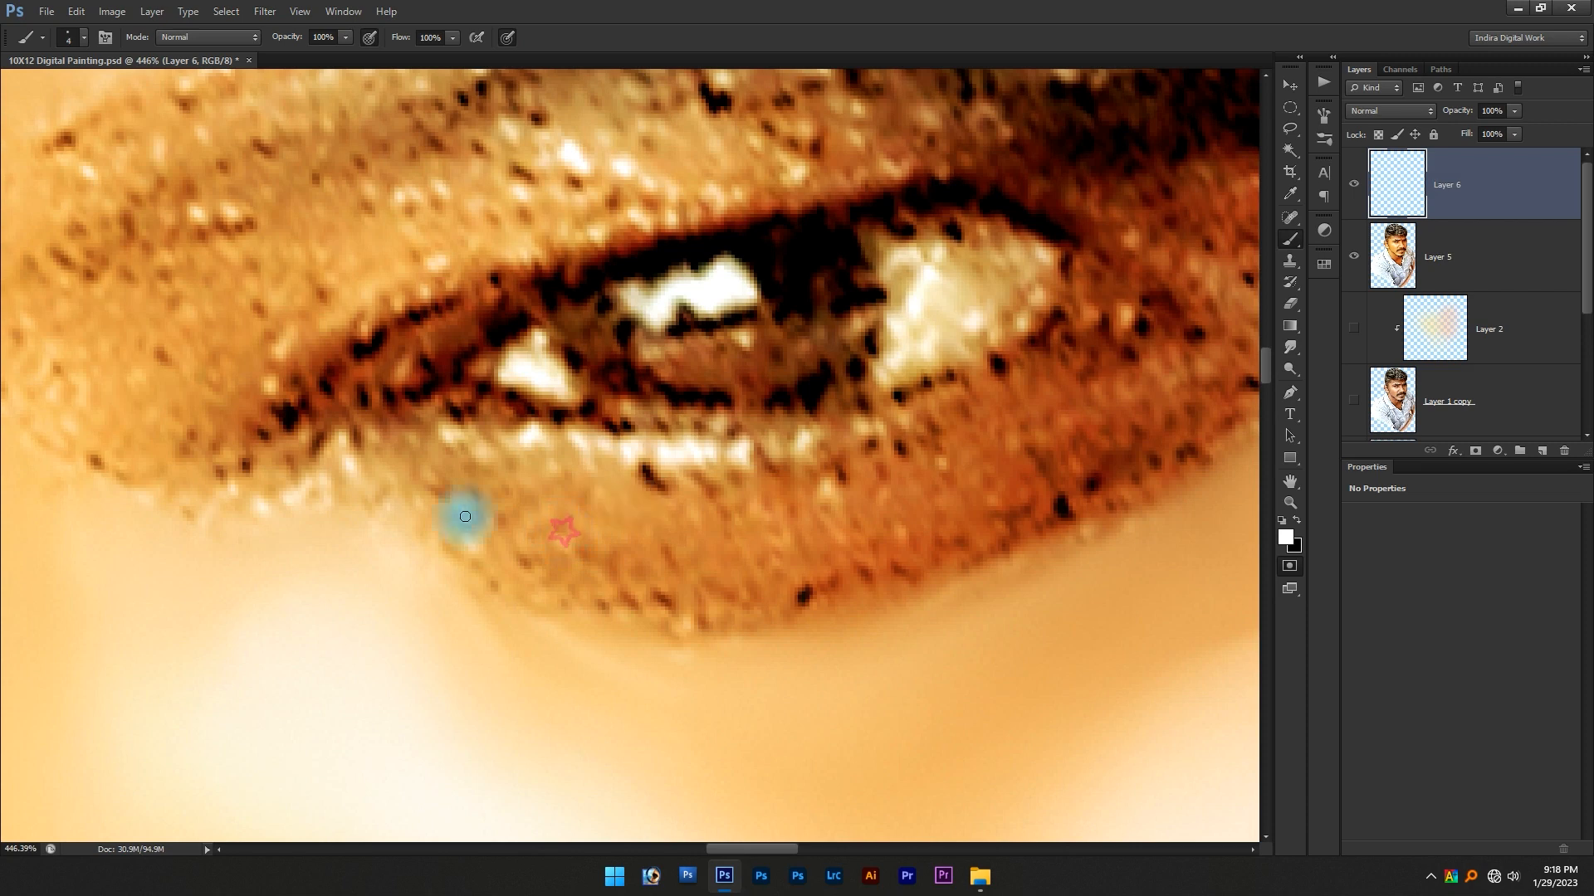
left_click_drag(420, 508, 731, 516)
mouse_move(599, 464)
left_mouse_down()
mouse_move(758, 509)
mouse_move(756, 609)
left_mouse_up()
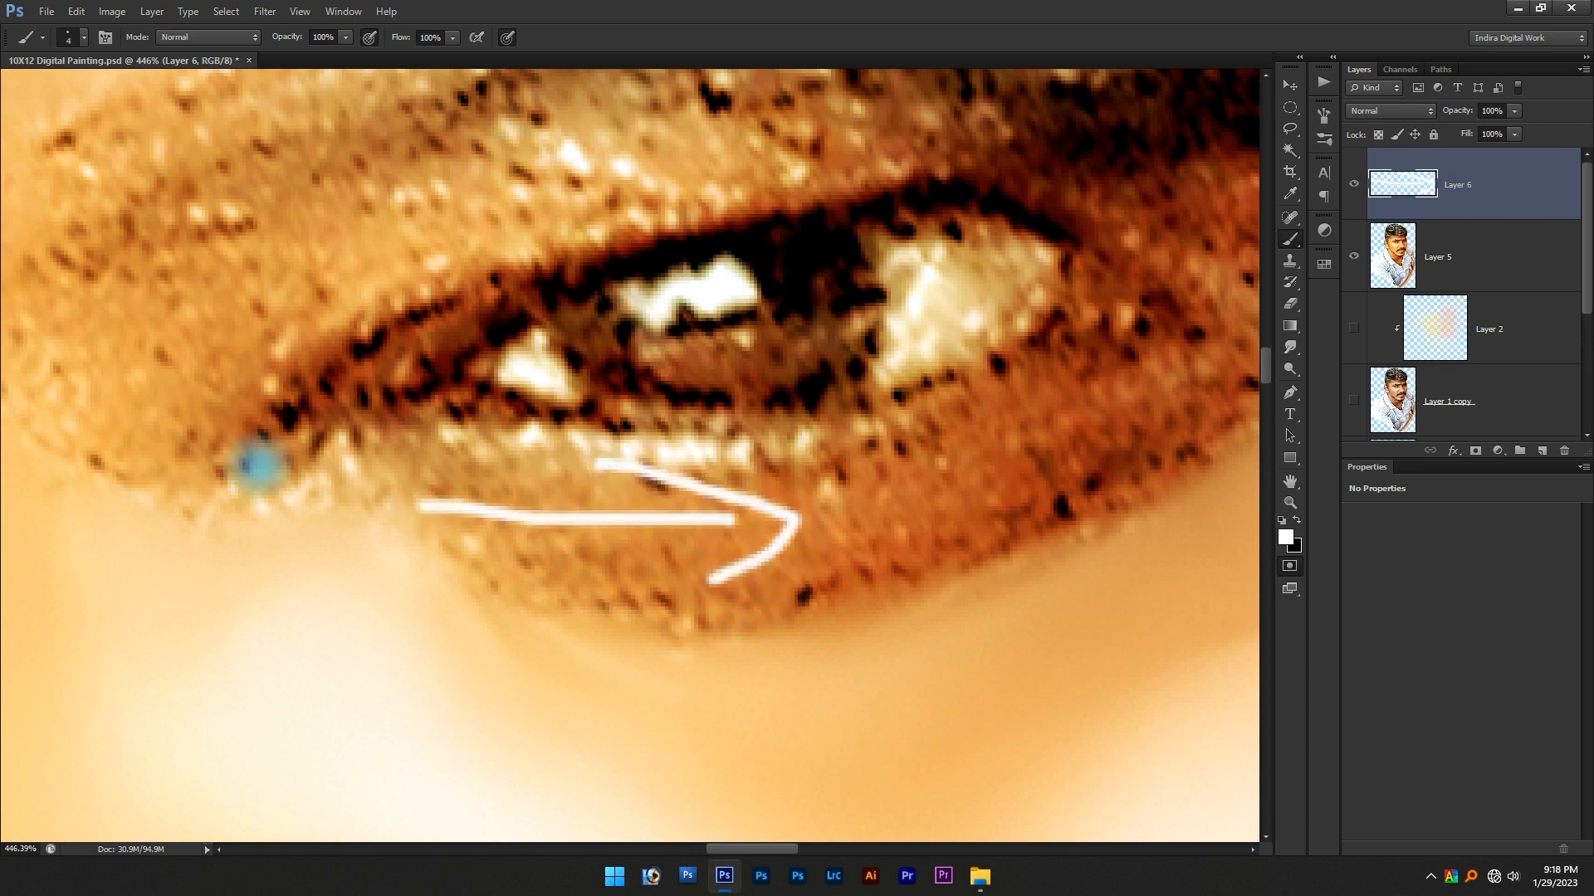
left_click_drag(890, 521, 793, 532)
left_click_drag(1097, 357, 709, 539)
mouse_move(790, 490)
left_mouse_down()
mouse_move(697, 558)
mouse_move(799, 617)
left_mouse_up()
Paint white stroke-direction arrows along the upper eyelid and around the inner outline of the left eye
scroll(578, 497, "down", 1)
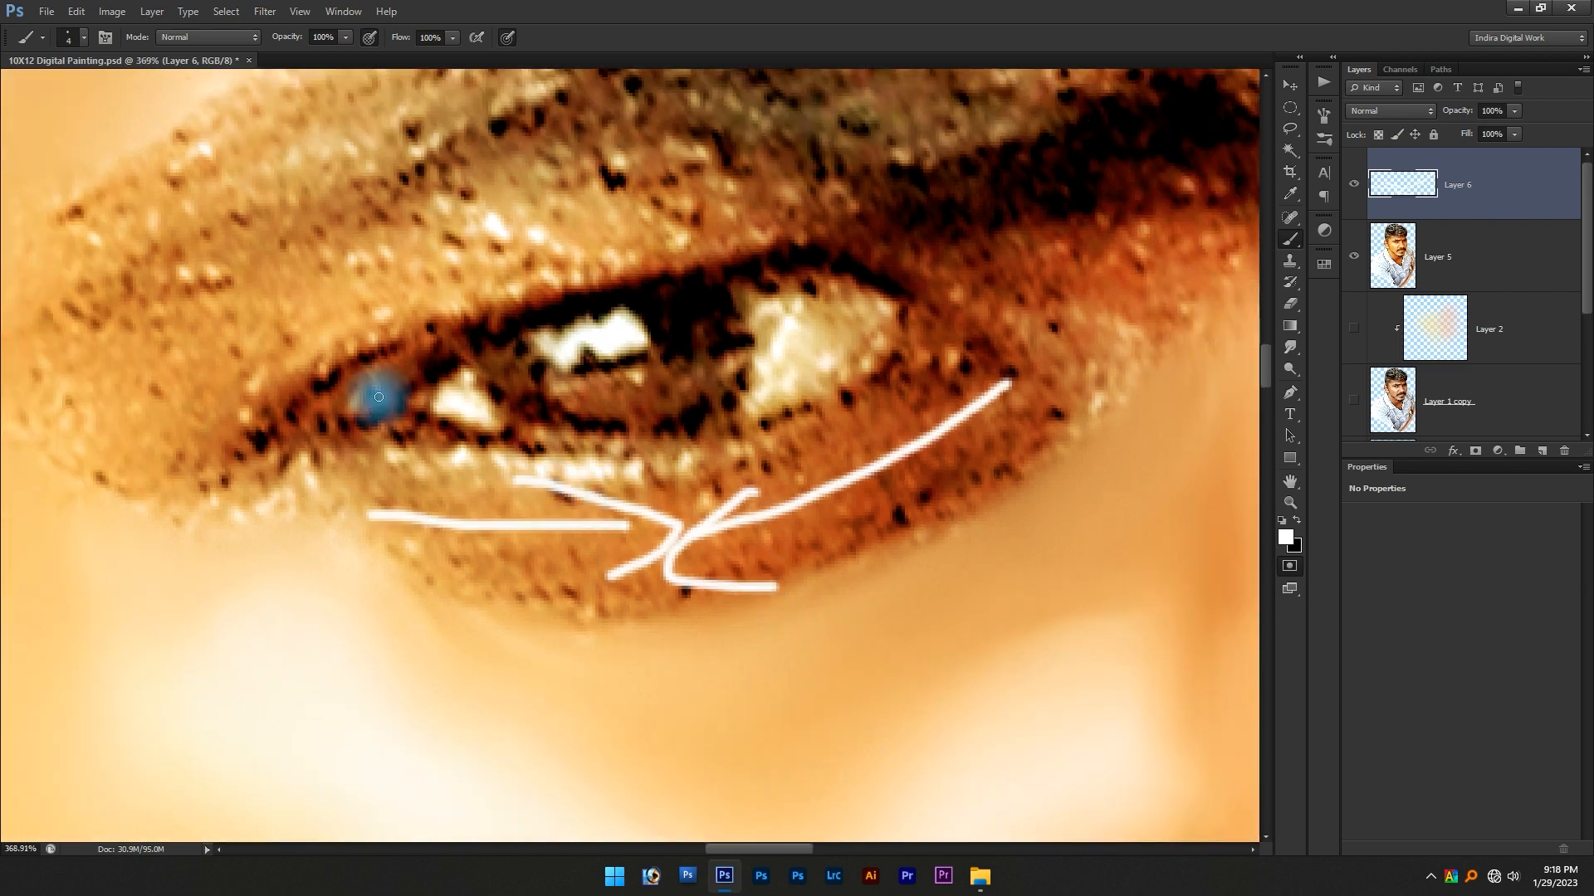
mouse_move(288, 380)
left_mouse_down()
mouse_move(547, 233)
mouse_move(514, 297)
left_mouse_up()
mouse_move(1079, 363)
left_mouse_down()
mouse_move(923, 263)
mouse_move(827, 239)
mouse_move(787, 255)
mouse_move(863, 346)
mouse_move(803, 283)
mouse_move(918, 218)
left_mouse_up()
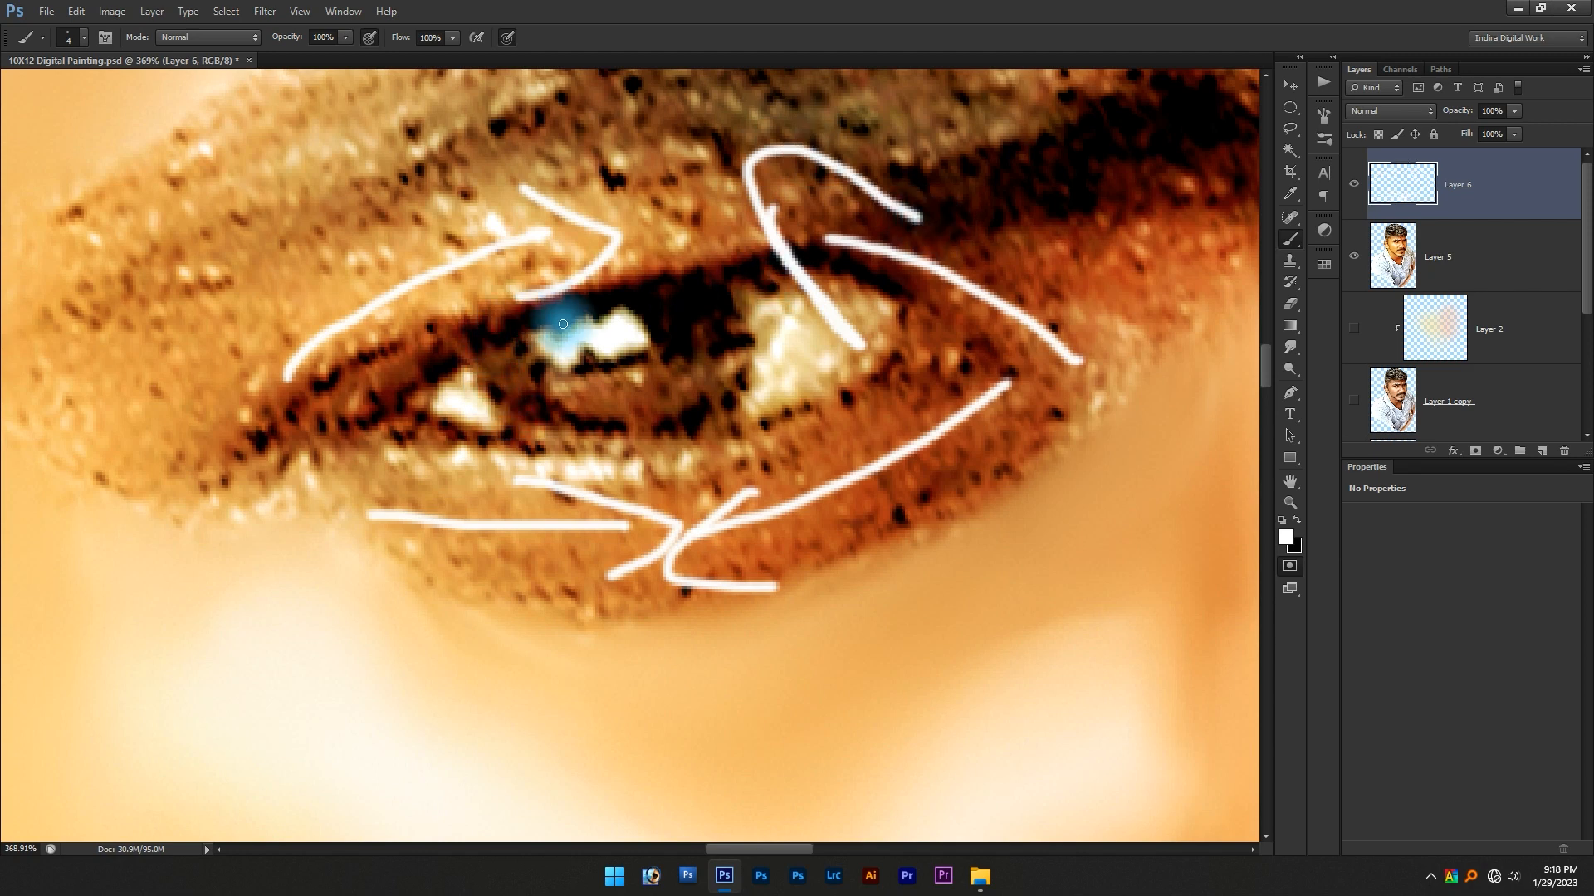
mouse_move(366, 402)
left_mouse_down()
mouse_move(519, 332)
mouse_move(485, 326)
mouse_move(548, 335)
mouse_move(516, 371)
left_mouse_up()
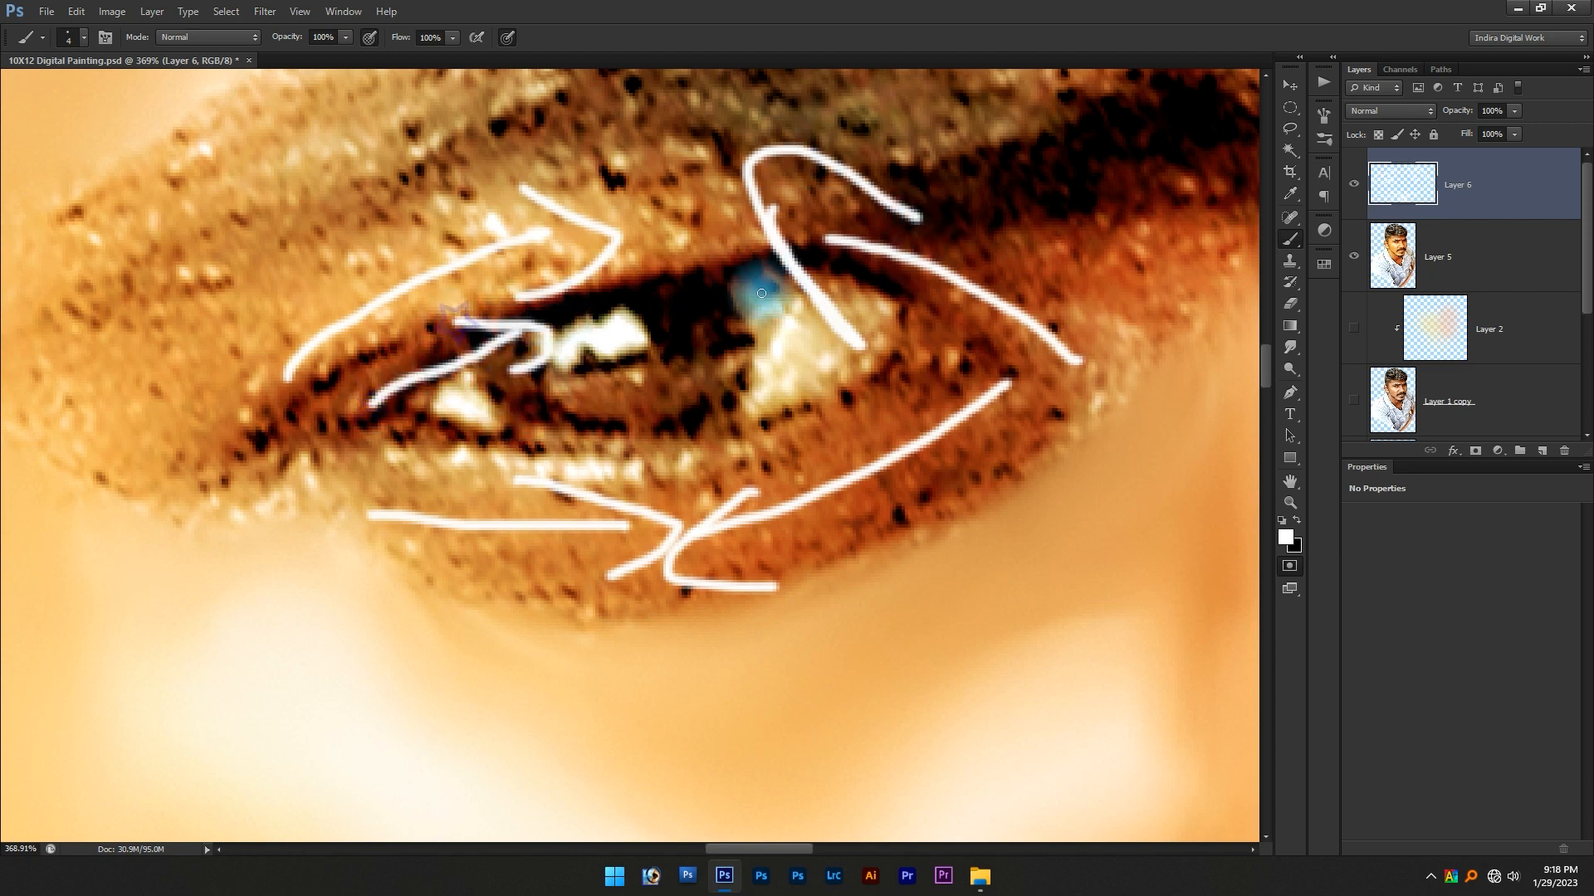
mouse_move(749, 281)
left_mouse_down()
mouse_move(668, 295)
mouse_move(705, 268)
mouse_move(673, 317)
left_mouse_up()
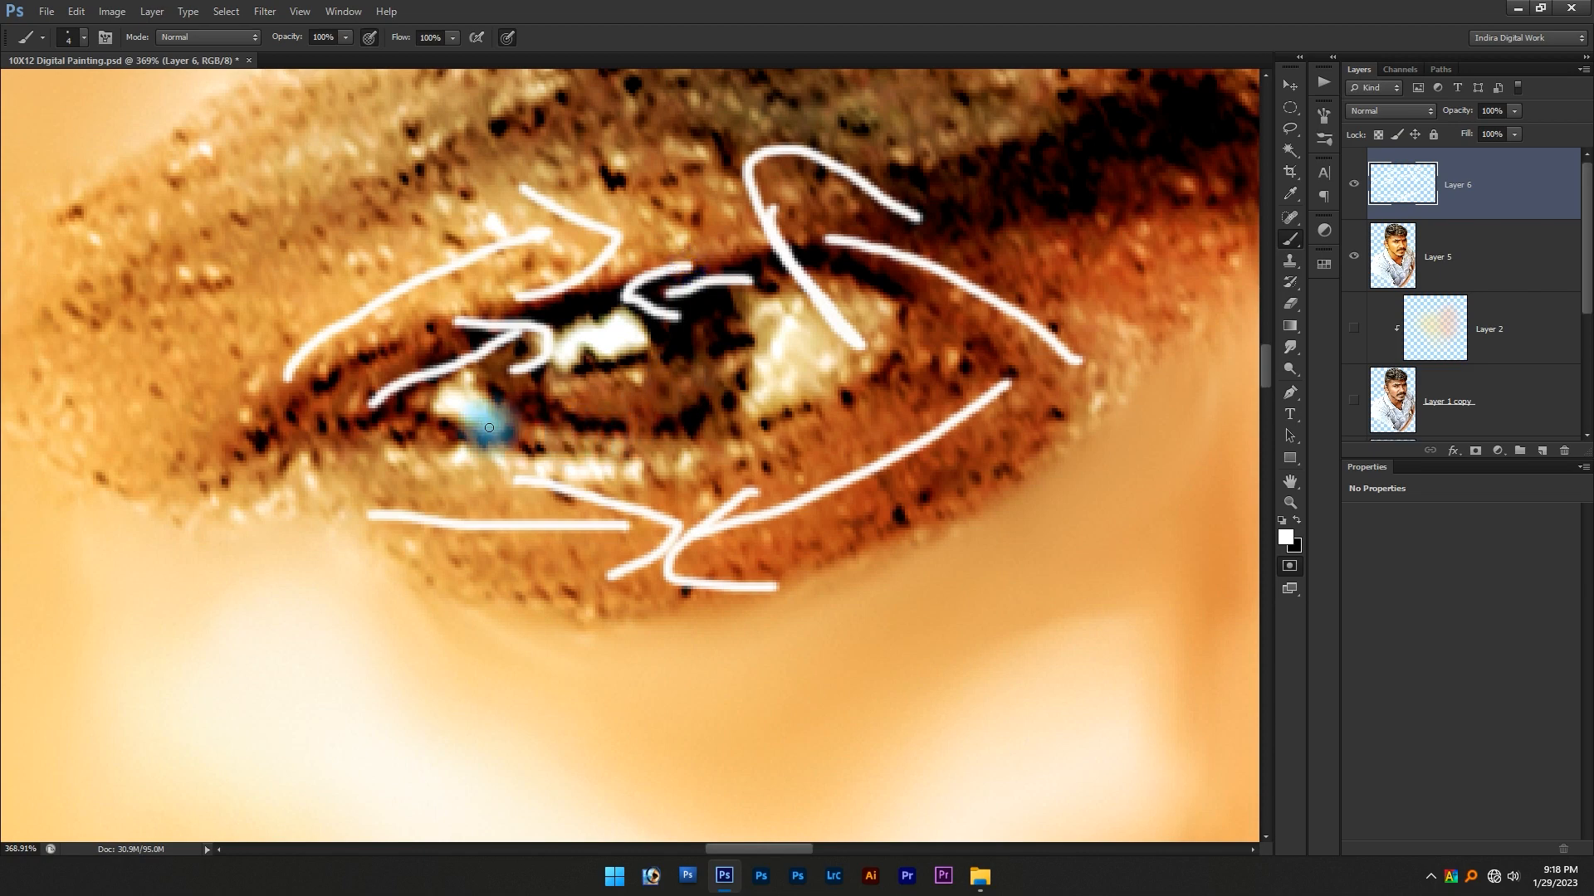
left_click_drag(584, 404, 589, 469)
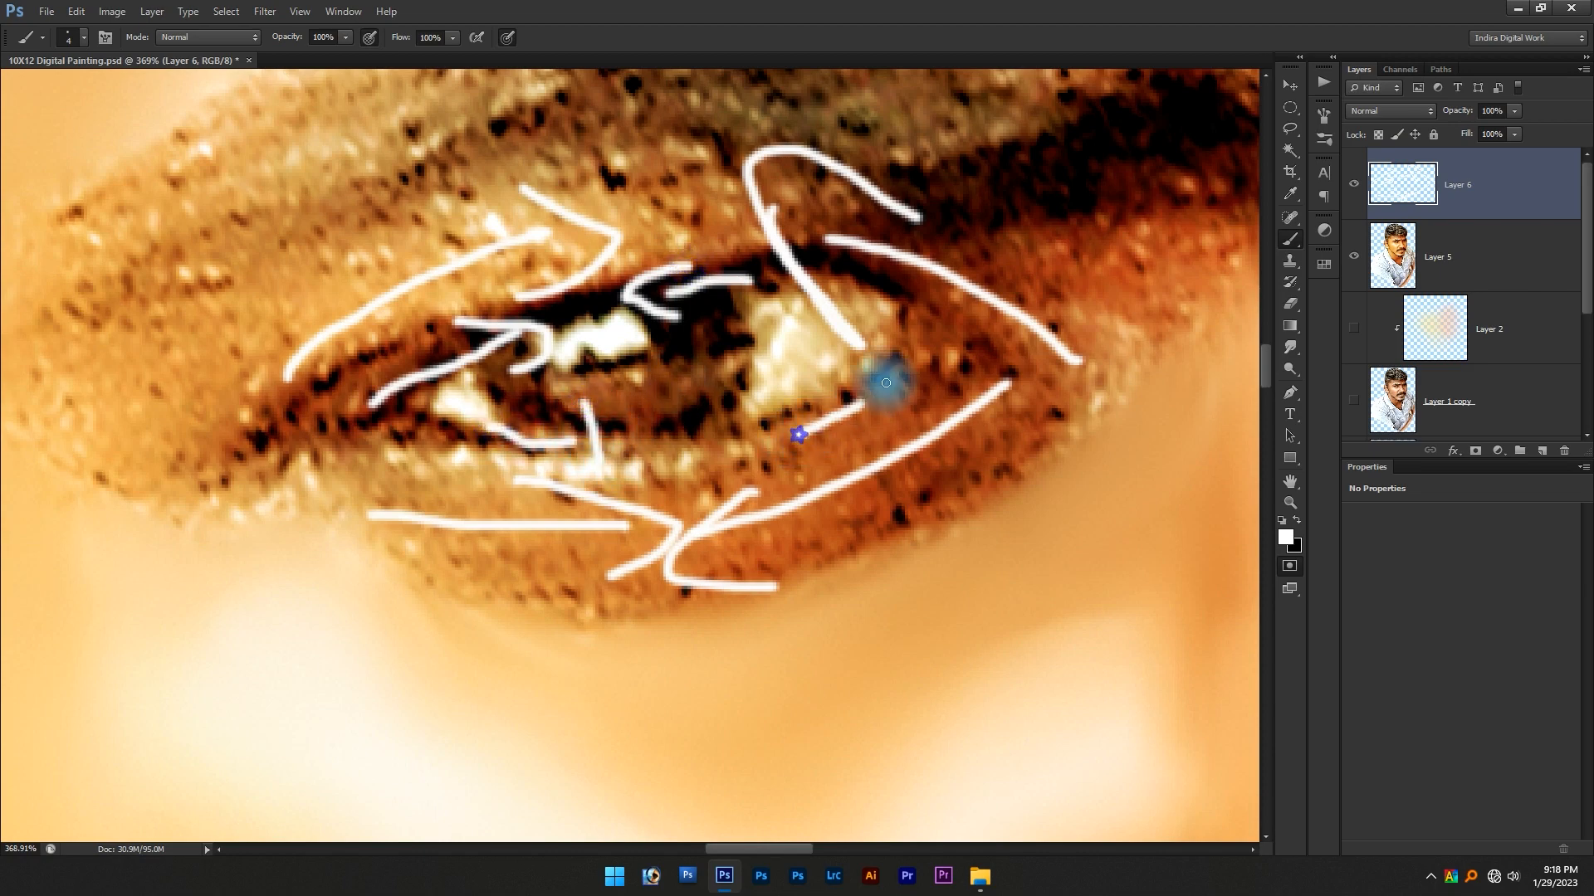
Delete the layer holding the white direction arrows
scroll(674, 426, "down", 3)
scroll(669, 425, "down", 1)
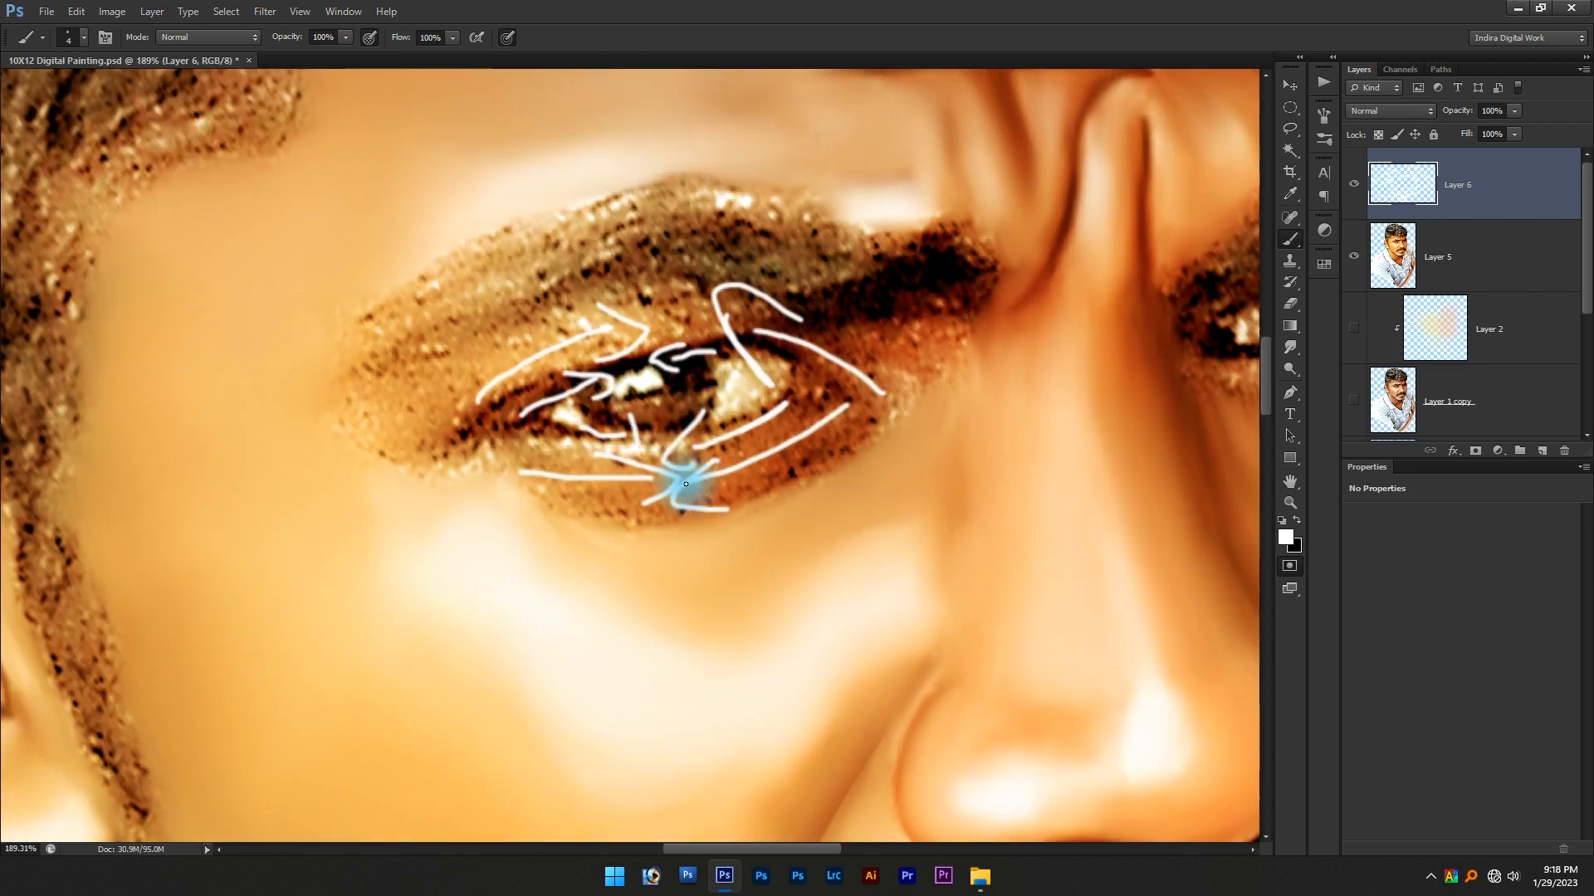
left_click(1540, 197)
key("Delete")
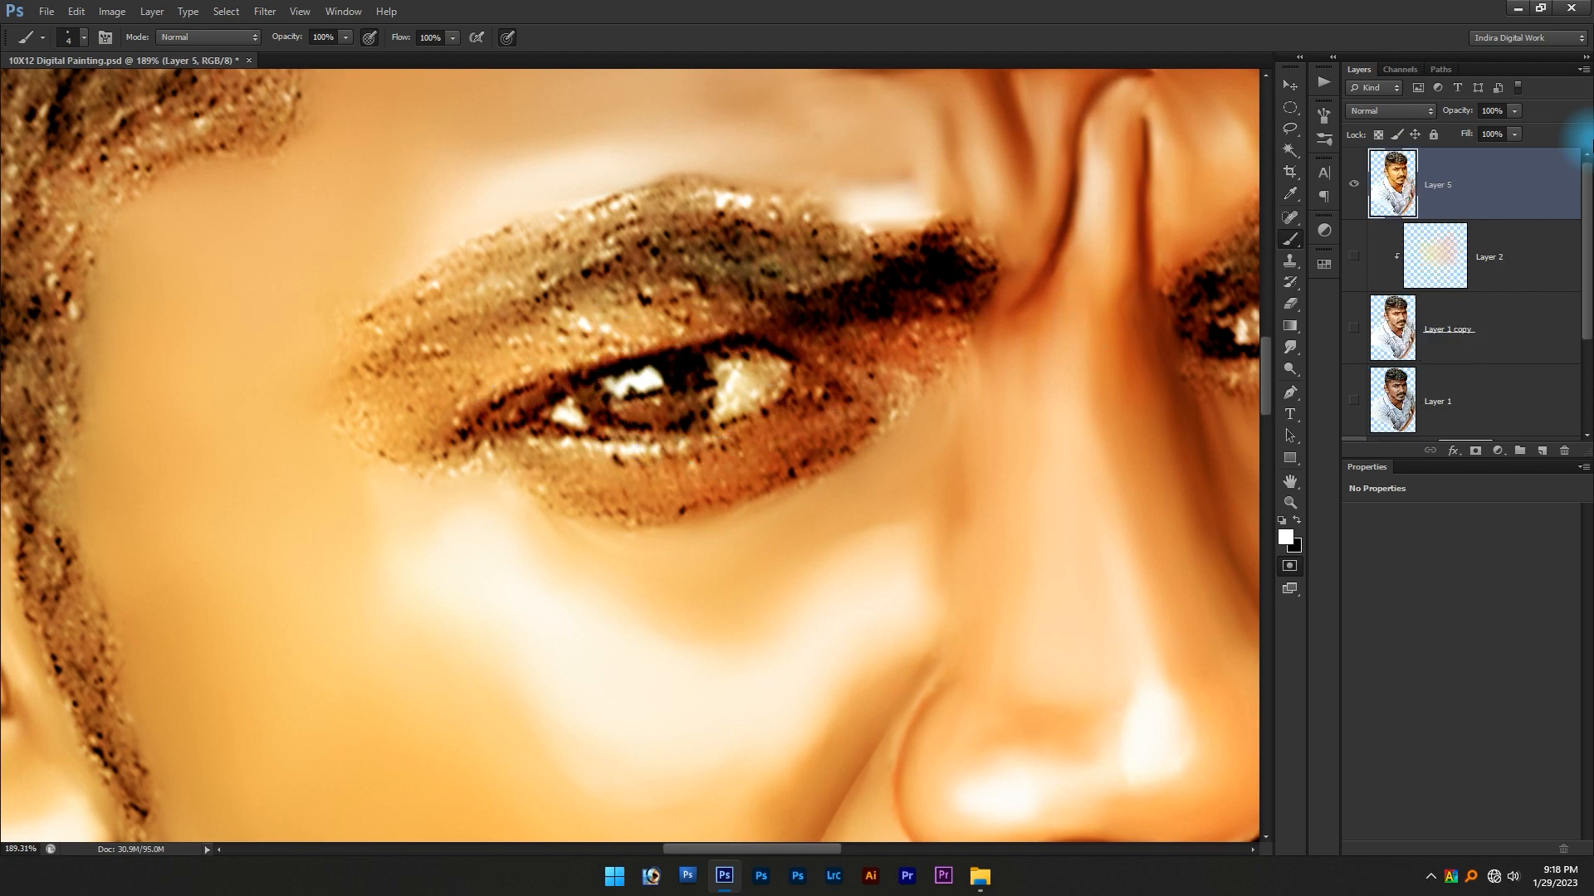
Enlarge the smudge brush slightly and smooth the grainy skin below the outer half of the left eye
key("Tab")
scroll(605, 232, "up", 6)
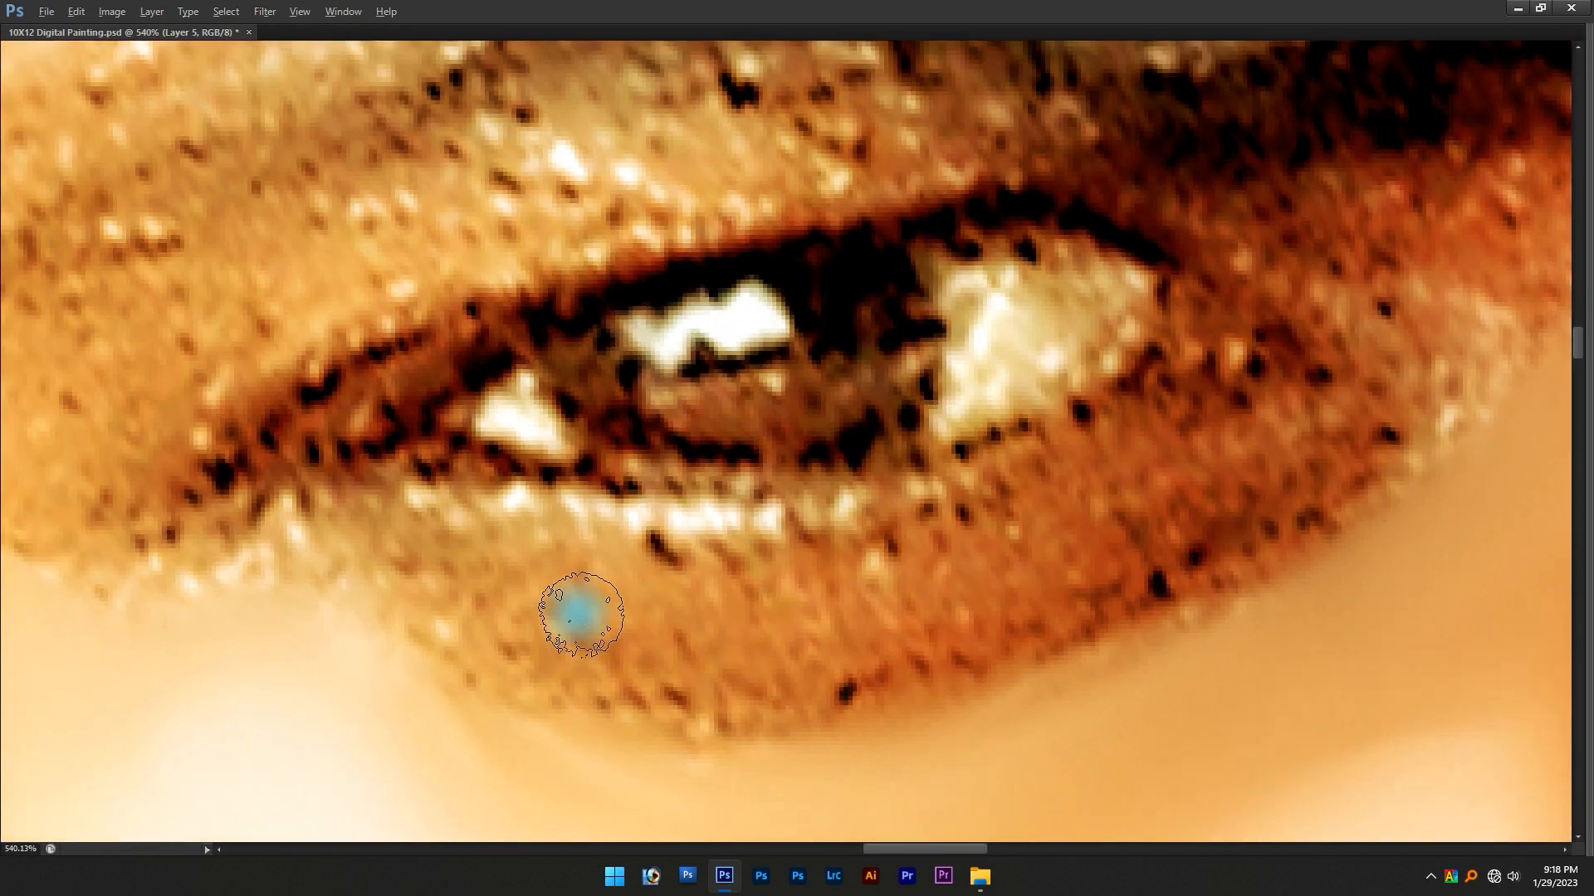
right_click(580, 615, "alt")
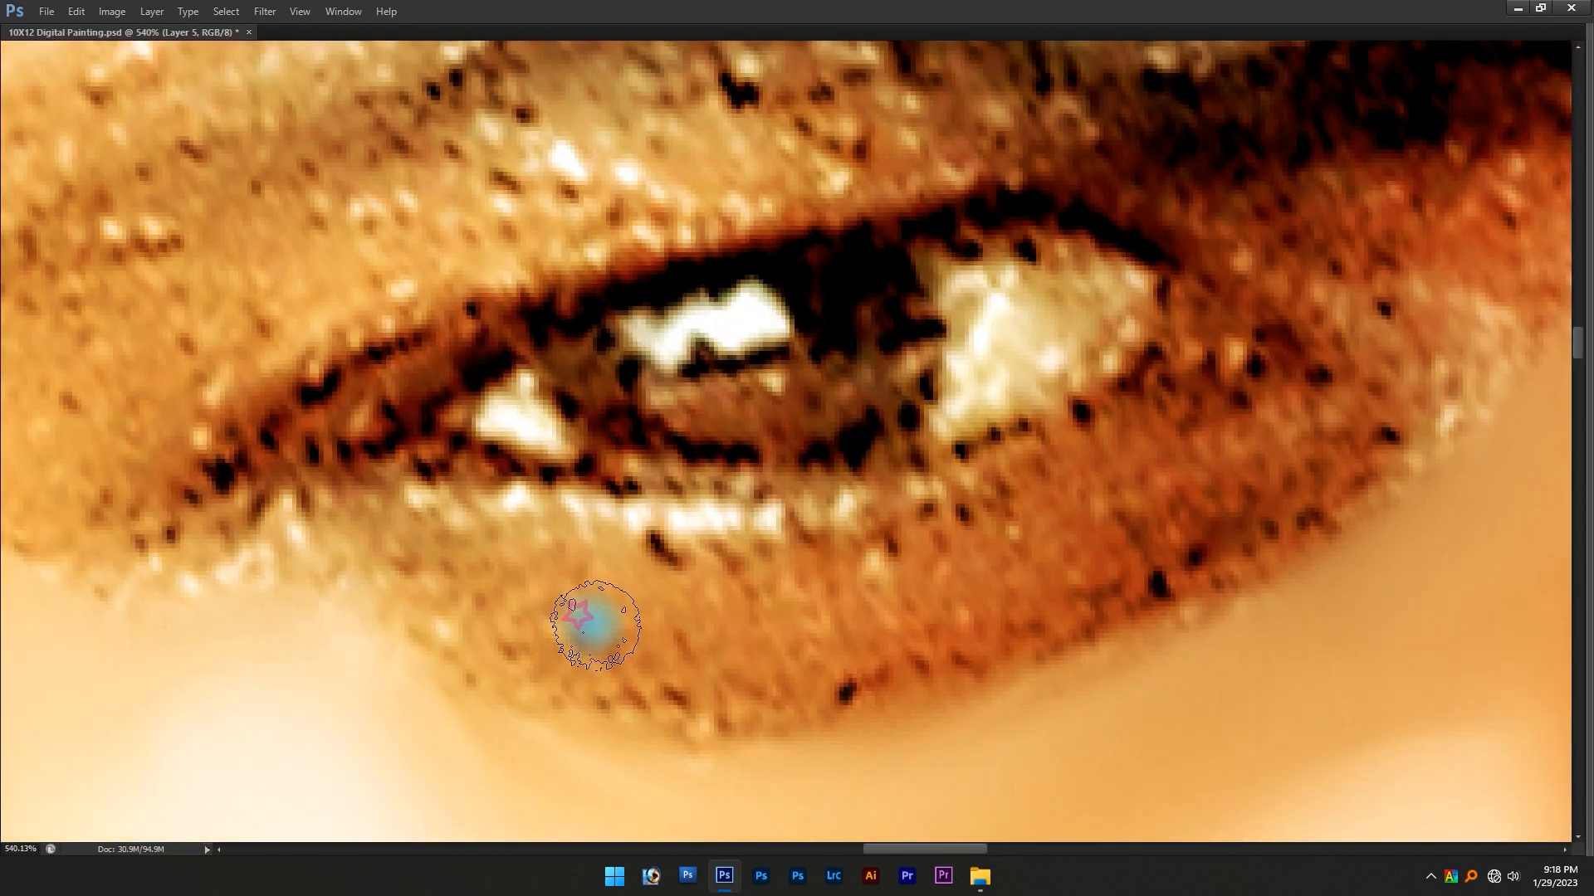
left_click_drag(572, 579, 604, 573)
mouse_move(558, 584)
left_mouse_down()
mouse_move(580, 609)
mouse_move(543, 629)
left_mouse_up()
mouse_move(641, 621)
left_mouse_down()
mouse_move(661, 640)
mouse_move(589, 631)
left_mouse_up()
left_click_drag(481, 572, 462, 572)
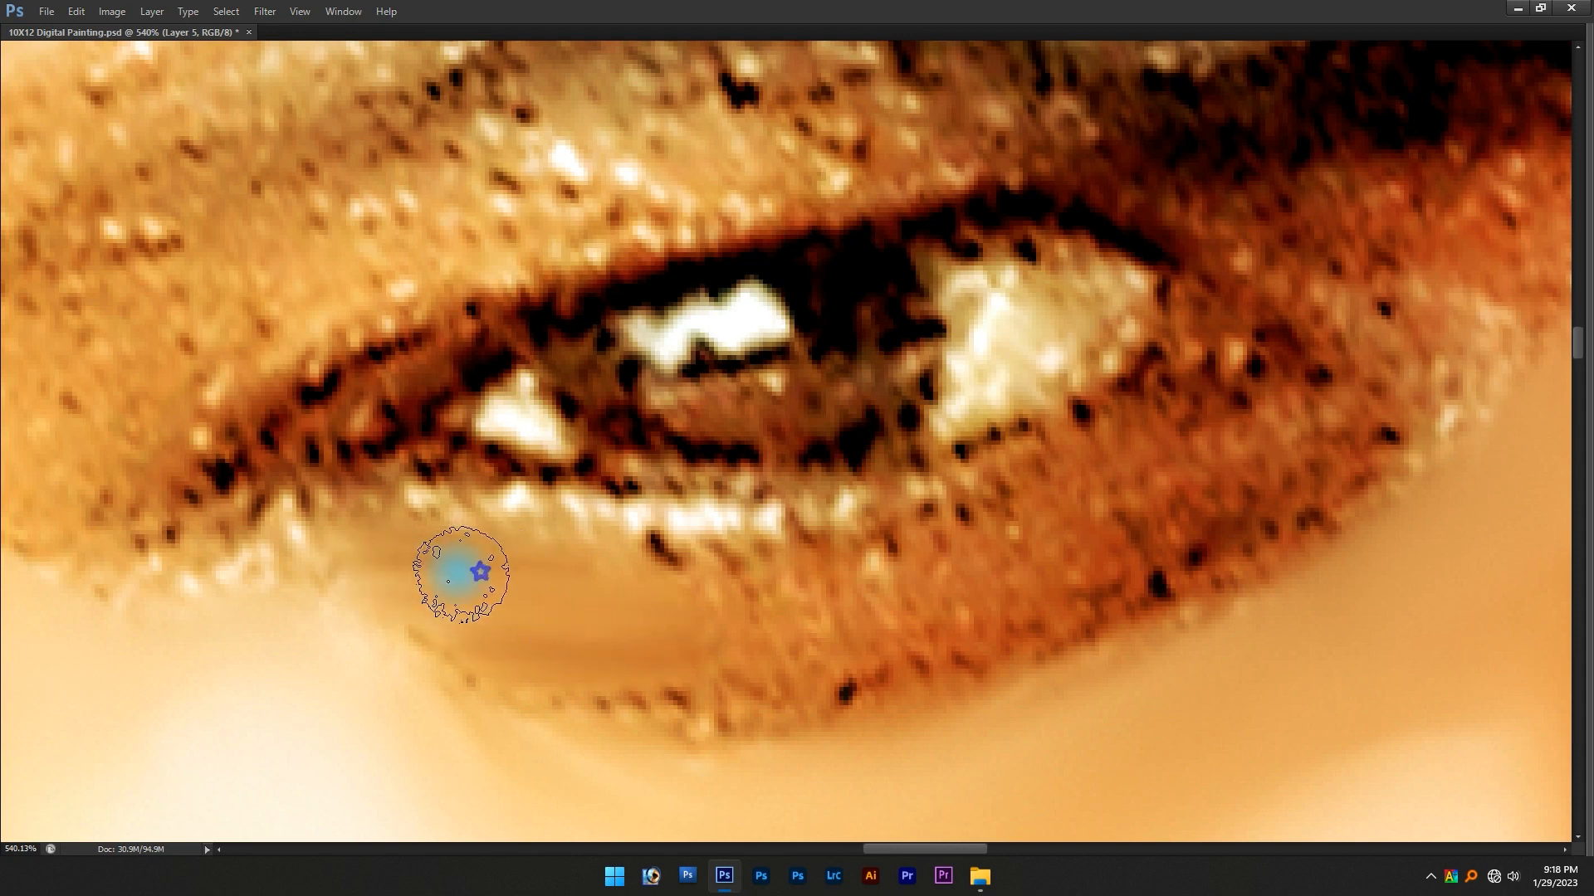
mouse_move(391, 616)
left_mouse_down()
mouse_move(523, 655)
mouse_move(694, 622)
left_mouse_up()
left_click_drag(573, 644, 757, 669)
Smudge the middle of the left eye's lower lid smooth, blending from the pouch's lower edge up to the lash line
mouse_move(834, 730)
left_mouse_down()
mouse_move(798, 630)
mouse_move(831, 618)
mouse_move(636, 610)
left_mouse_up()
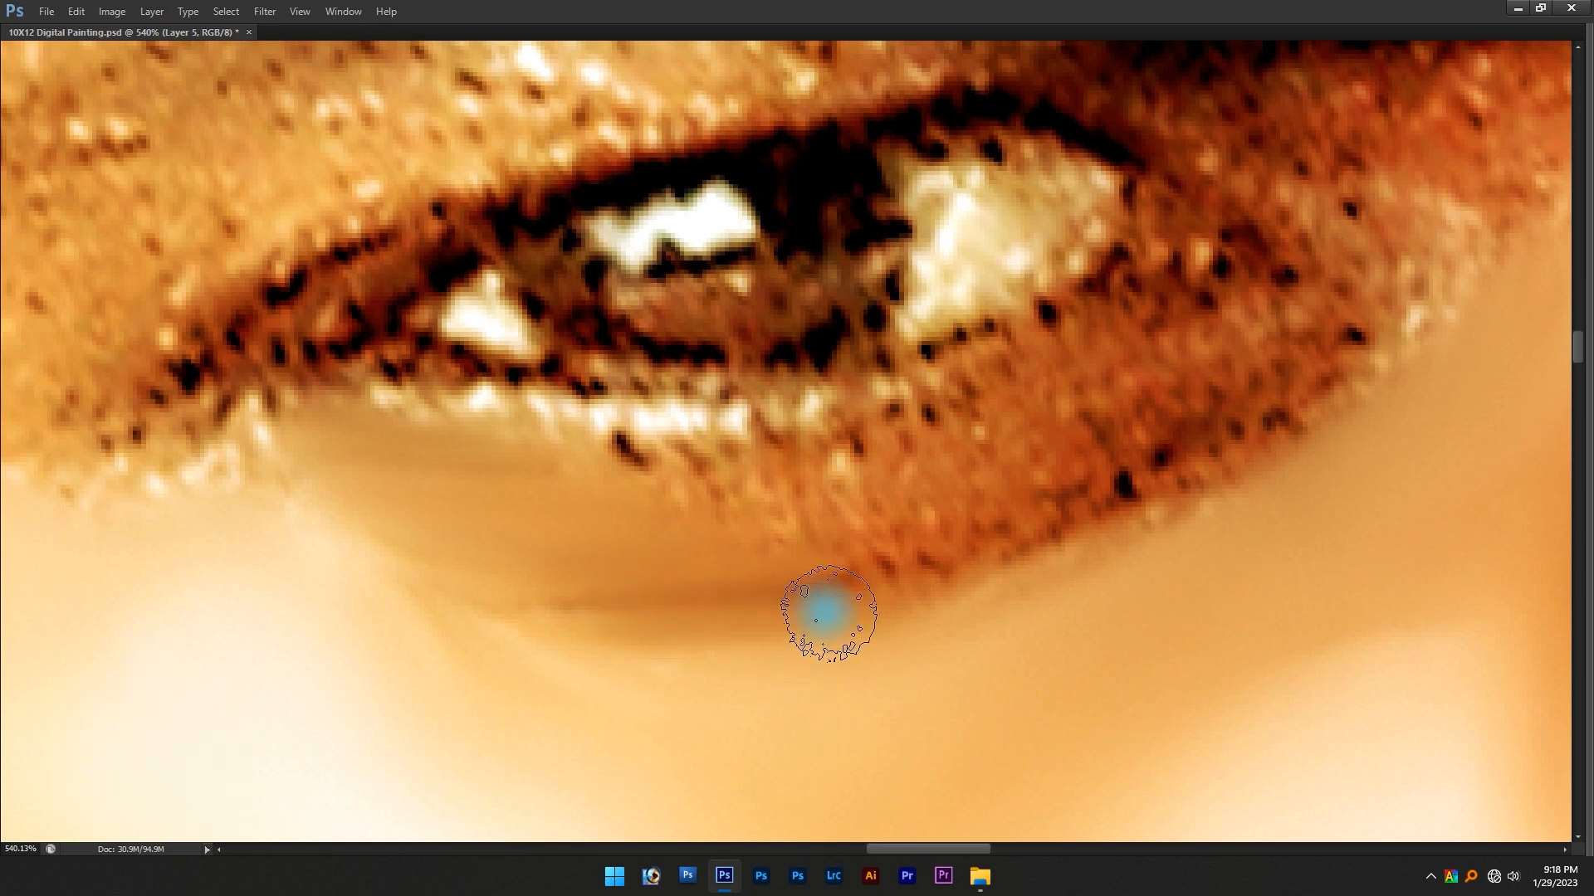
left_click_drag(816, 614, 697, 613)
mouse_move(598, 571)
left_mouse_down()
mouse_move(737, 590)
mouse_move(816, 578)
mouse_move(683, 575)
left_mouse_up()
key("ctrl+z")
mouse_move(538, 509)
left_mouse_down()
mouse_move(787, 505)
mouse_move(690, 508)
mouse_move(854, 466)
left_mouse_up()
mouse_move(854, 466)
left_mouse_down()
mouse_move(799, 523)
mouse_move(825, 523)
mouse_move(761, 547)
mouse_move(503, 545)
mouse_move(607, 544)
mouse_move(404, 490)
mouse_move(615, 542)
mouse_move(413, 518)
left_mouse_up()
scroll(765, 531, "down", 2)
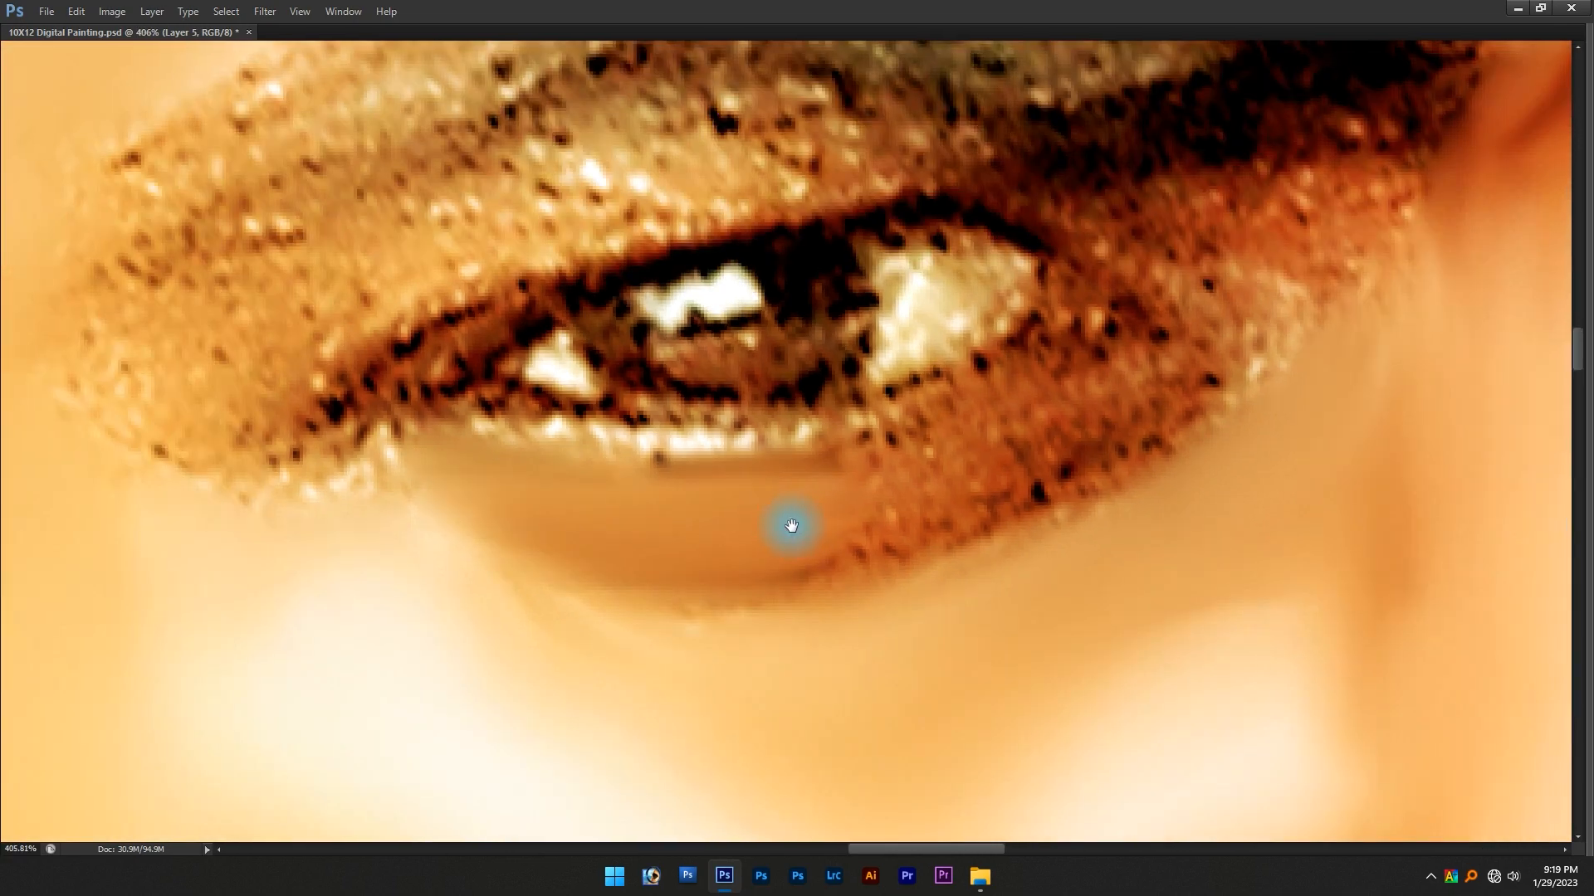
Smudge the reddish-brown skin below the inner half of the left eye, blending it into the smoothed outer part
scroll(925, 441, "up", 1)
mouse_move(869, 453)
left_mouse_down()
mouse_move(786, 544)
mouse_move(805, 507)
mouse_move(983, 389)
mouse_move(959, 401)
mouse_move(1004, 403)
mouse_move(895, 462)
mouse_move(864, 497)
mouse_move(838, 495)
mouse_move(920, 472)
mouse_move(785, 489)
mouse_move(803, 521)
mouse_move(662, 588)
mouse_move(648, 584)
mouse_move(756, 545)
mouse_move(817, 439)
mouse_move(730, 488)
mouse_move(907, 432)
mouse_move(833, 484)
mouse_move(903, 480)
mouse_move(970, 427)
mouse_move(928, 404)
mouse_move(849, 427)
mouse_move(916, 368)
mouse_move(677, 502)
mouse_move(680, 489)
mouse_move(702, 495)
mouse_move(679, 517)
mouse_move(728, 540)
mouse_move(629, 589)
mouse_move(659, 517)
mouse_move(627, 532)
left_mouse_up()
scroll(627, 532, "down", 5)
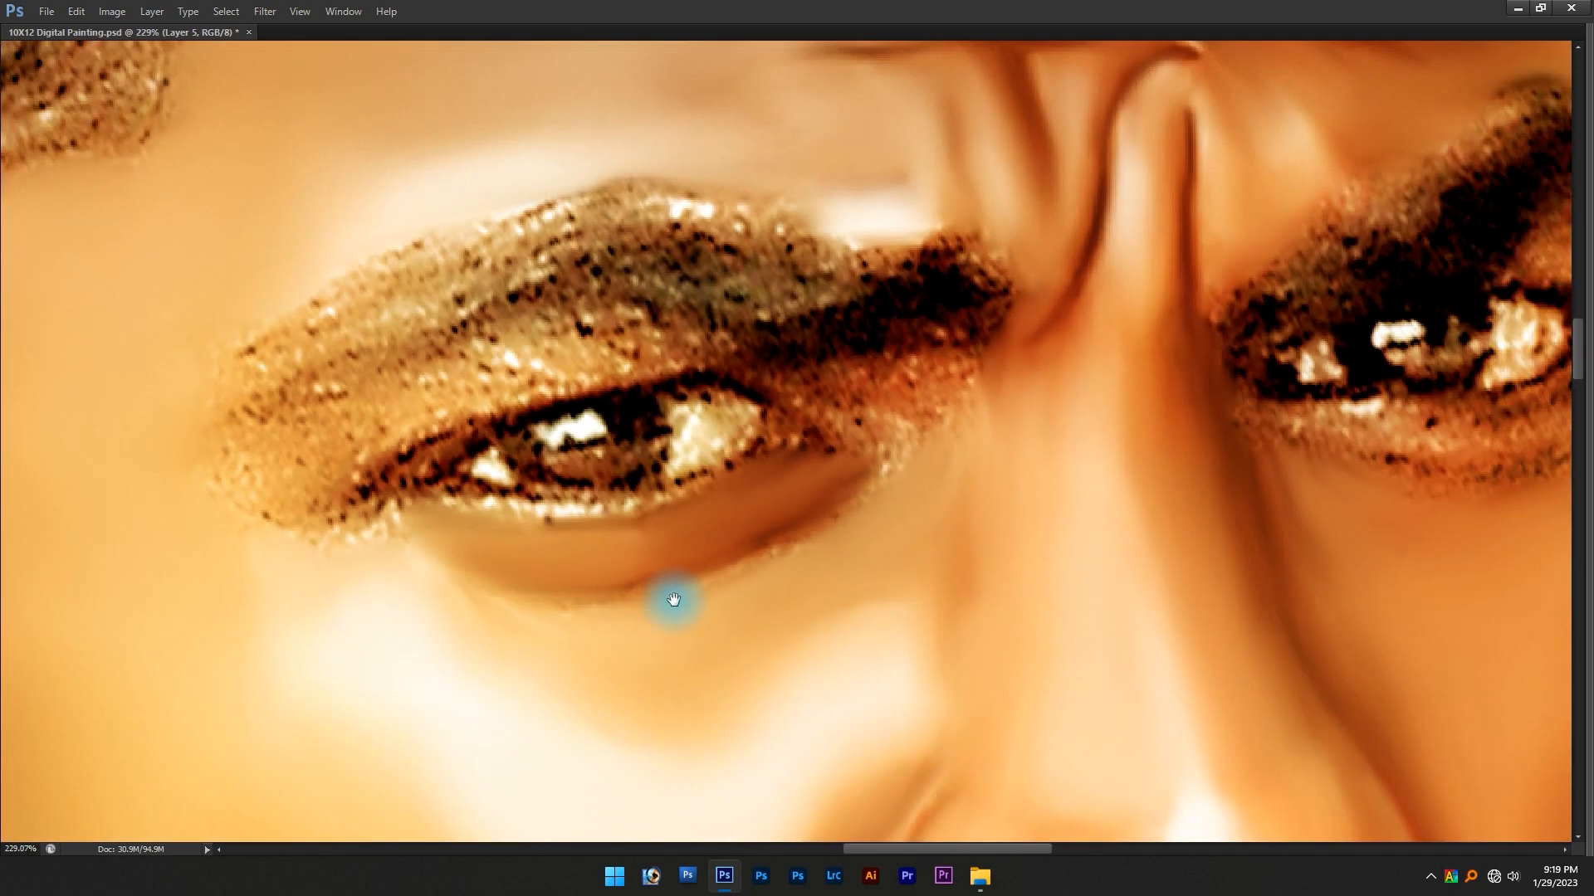
Smudge the lower edge of the pouch below the left eye into a smooth curve blending into the cheek
scroll(590, 663, "up", 5)
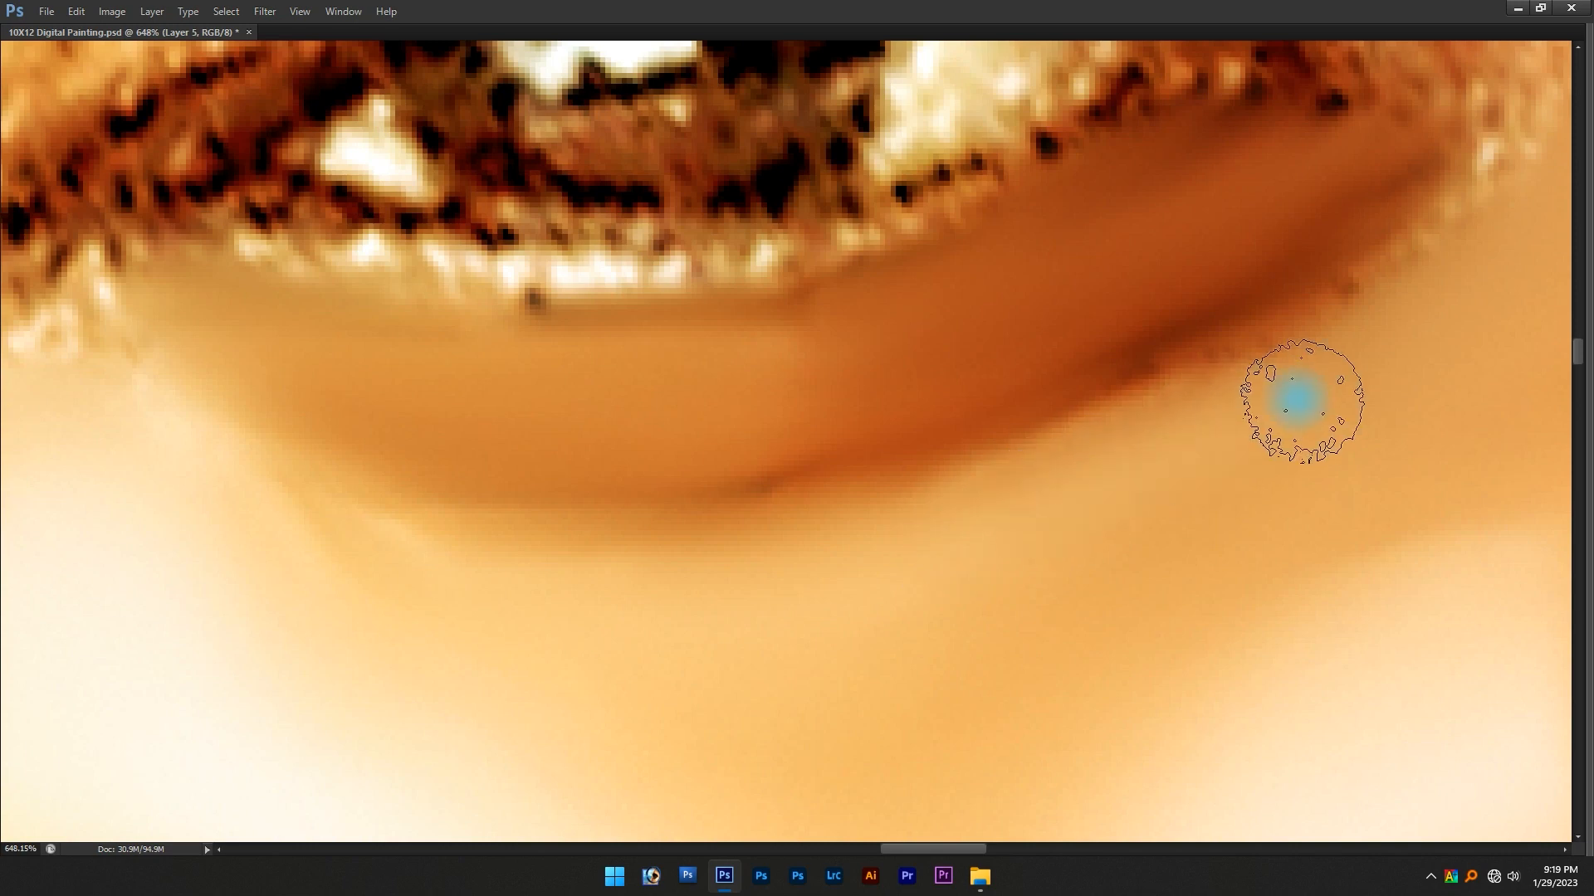
mouse_move(1374, 328)
left_mouse_down()
mouse_move(1200, 405)
mouse_move(1335, 337)
mouse_move(1374, 298)
mouse_move(1075, 450)
mouse_move(1148, 380)
mouse_move(1187, 300)
mouse_move(927, 434)
mouse_move(1046, 375)
mouse_move(726, 472)
mouse_move(534, 464)
mouse_move(839, 396)
left_mouse_up()
scroll(480, 445, "down", 10)
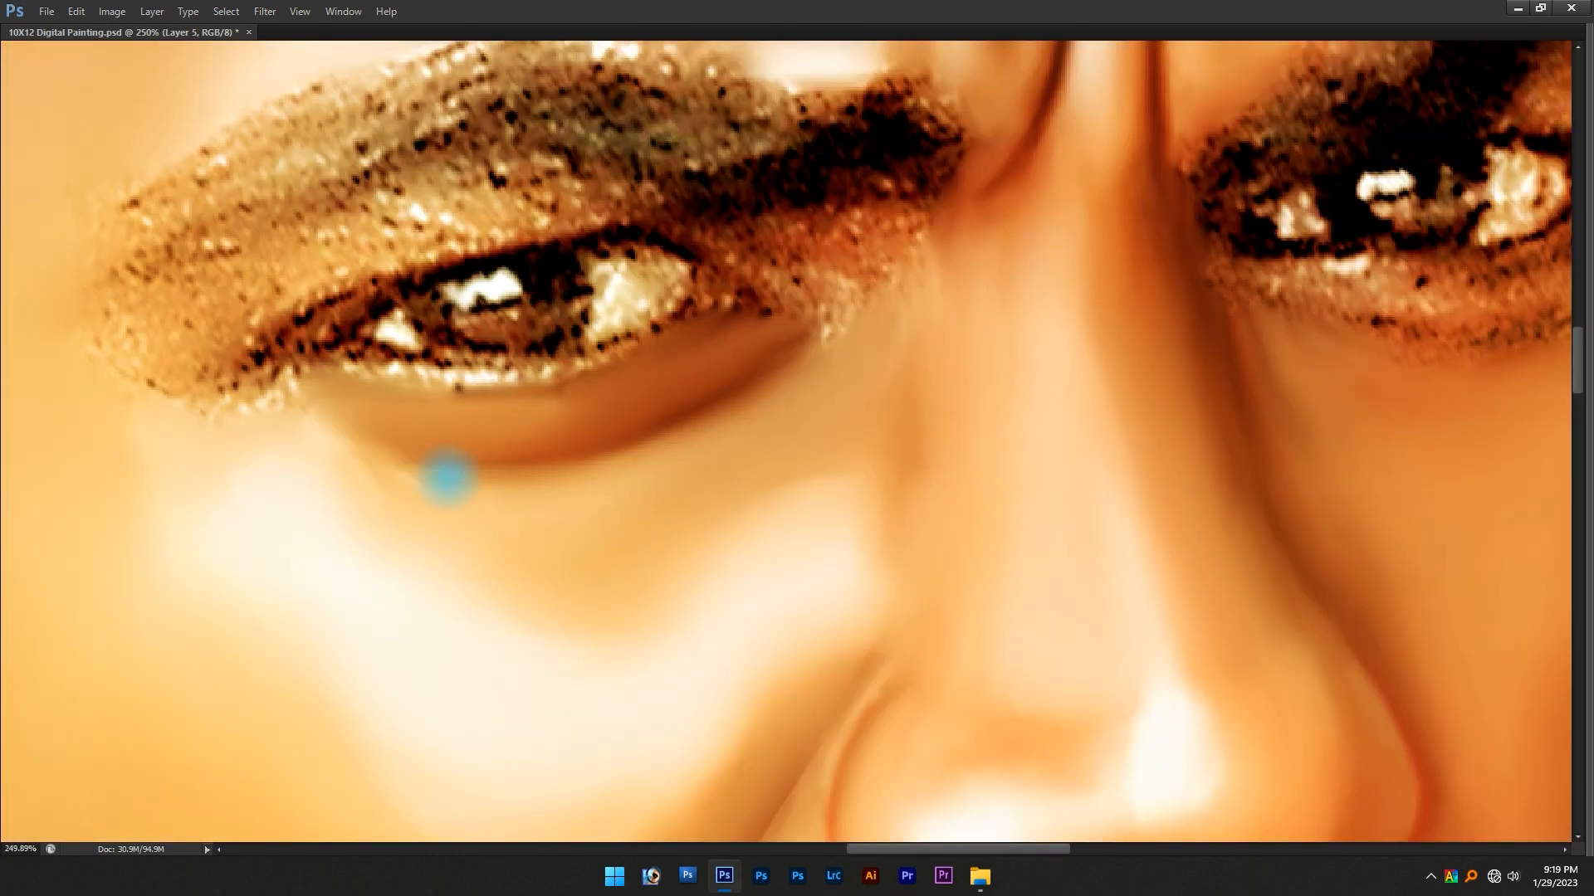
scroll(558, 462, "up", 10)
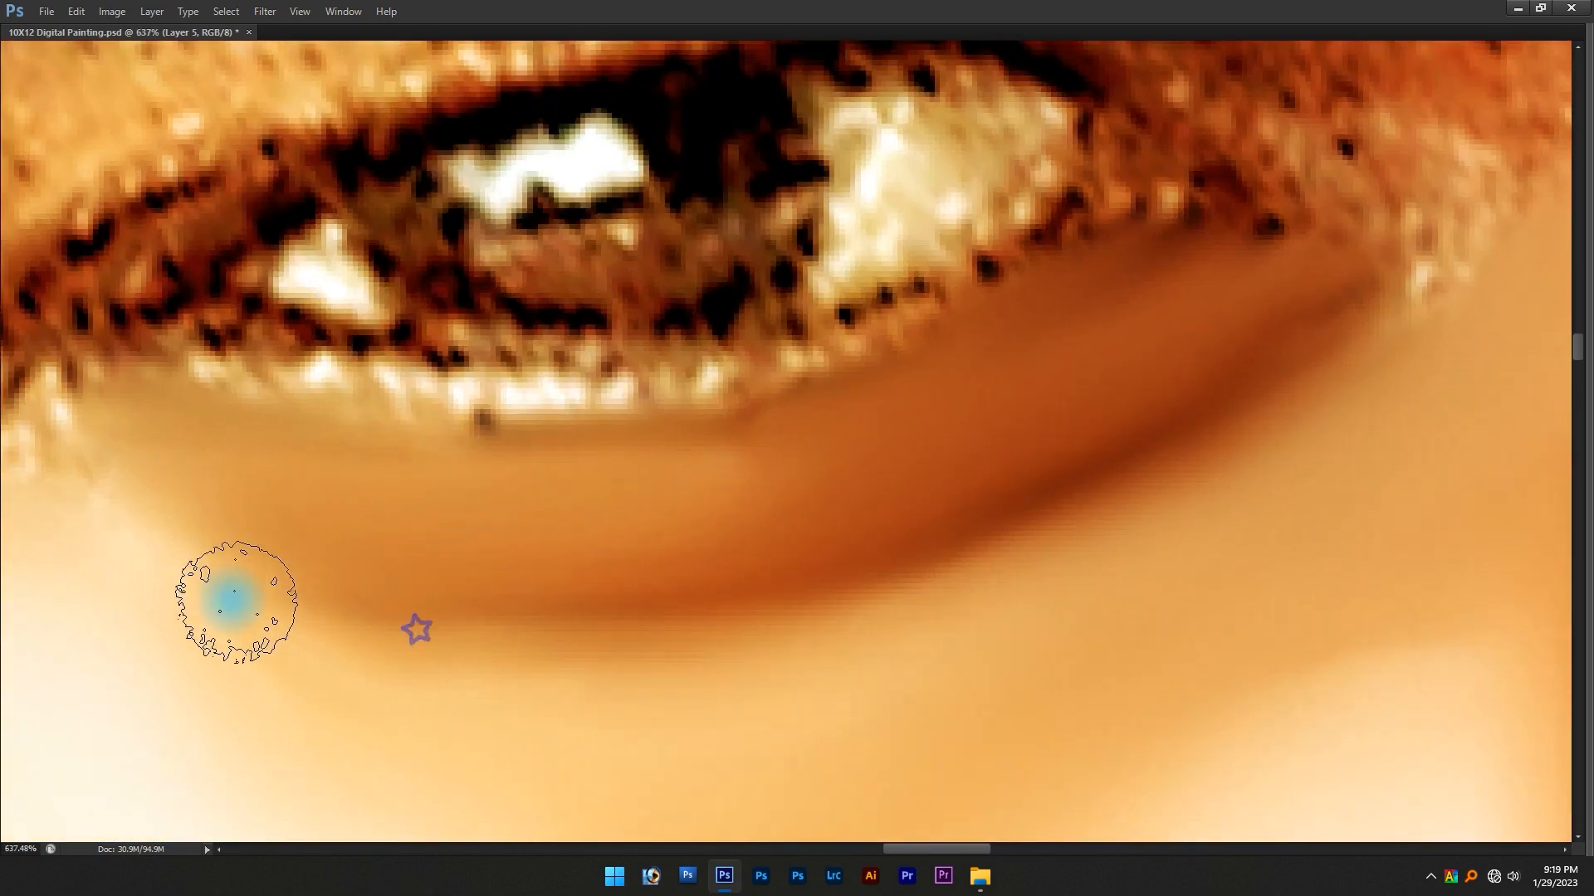
left_click_drag(811, 438, 800, 512)
scroll(1242, 384, "down", 4)
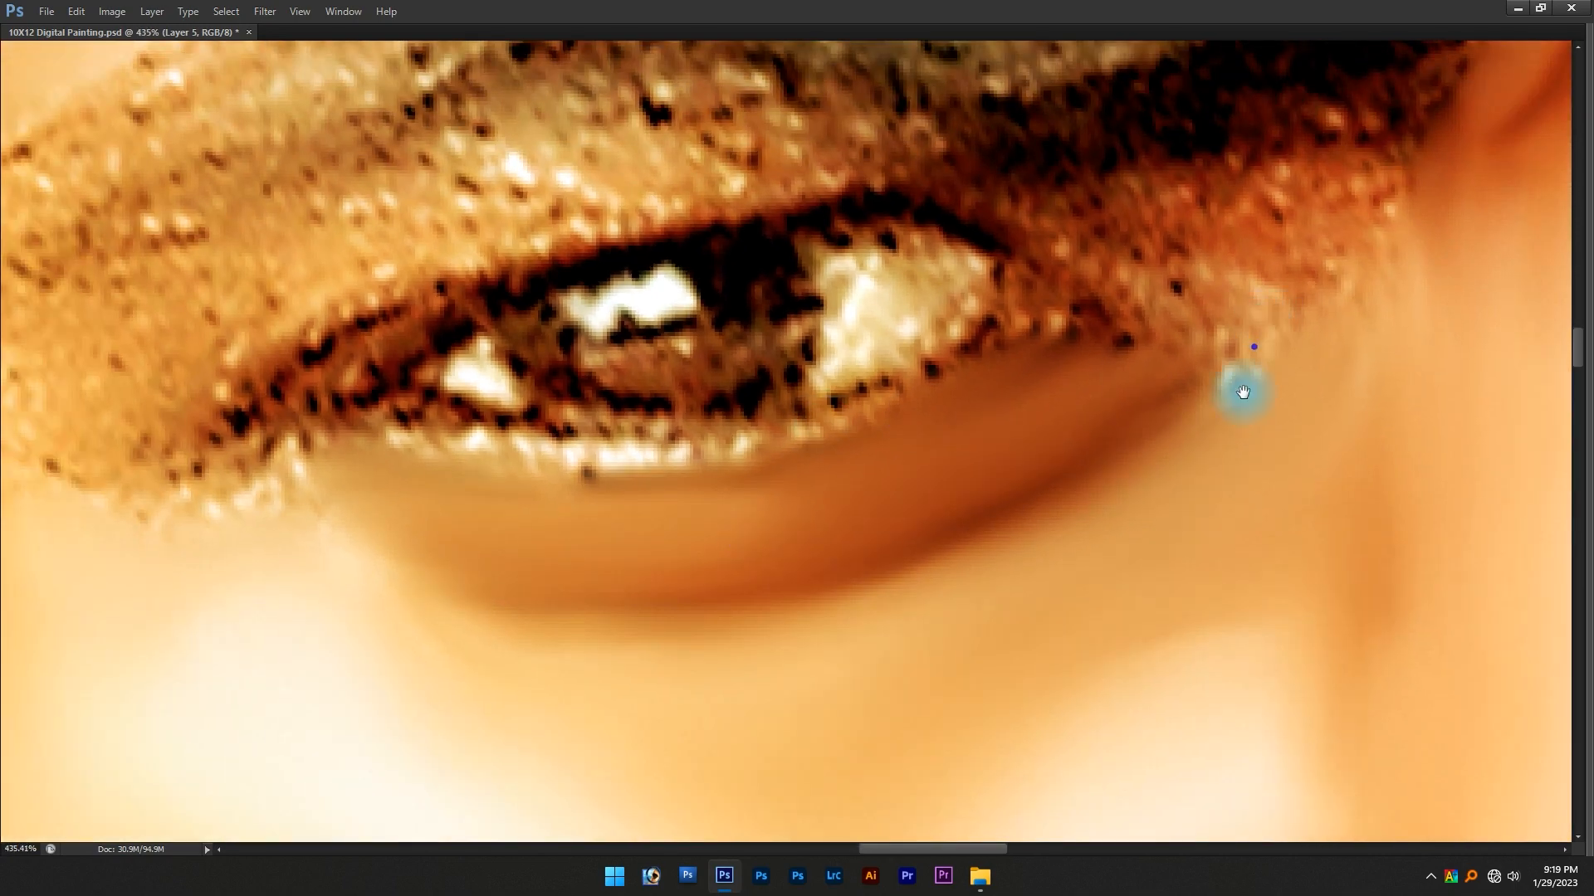
Smooth the grainy reddish skin between the left eye's inner corner, the inner brow and the nose bridge with the smudge brush
scroll(1249, 471, "up", 4)
mouse_move(1260, 490)
left_mouse_down()
mouse_move(1281, 503)
mouse_move(1324, 372)
mouse_move(1346, 445)
mouse_move(1314, 437)
left_mouse_up()
right_click(1314, 437, "alt")
mouse_move(1302, 548)
left_mouse_down()
mouse_move(1277, 509)
mouse_move(1203, 515)
left_mouse_up()
mouse_move(1184, 572)
left_mouse_down()
mouse_move(1146, 479)
mouse_move(1167, 526)
left_mouse_up()
left_click_drag(1190, 598, 1195, 609)
mouse_move(1127, 439)
left_mouse_down()
mouse_move(1142, 452)
mouse_move(1184, 405)
mouse_move(1234, 398)
left_mouse_up()
mouse_move(1263, 511)
left_mouse_down()
mouse_move(1281, 457)
mouse_move(1264, 450)
left_mouse_up()
right_click(1099, 452, "alt")
left_click_drag(1023, 408, 1124, 459)
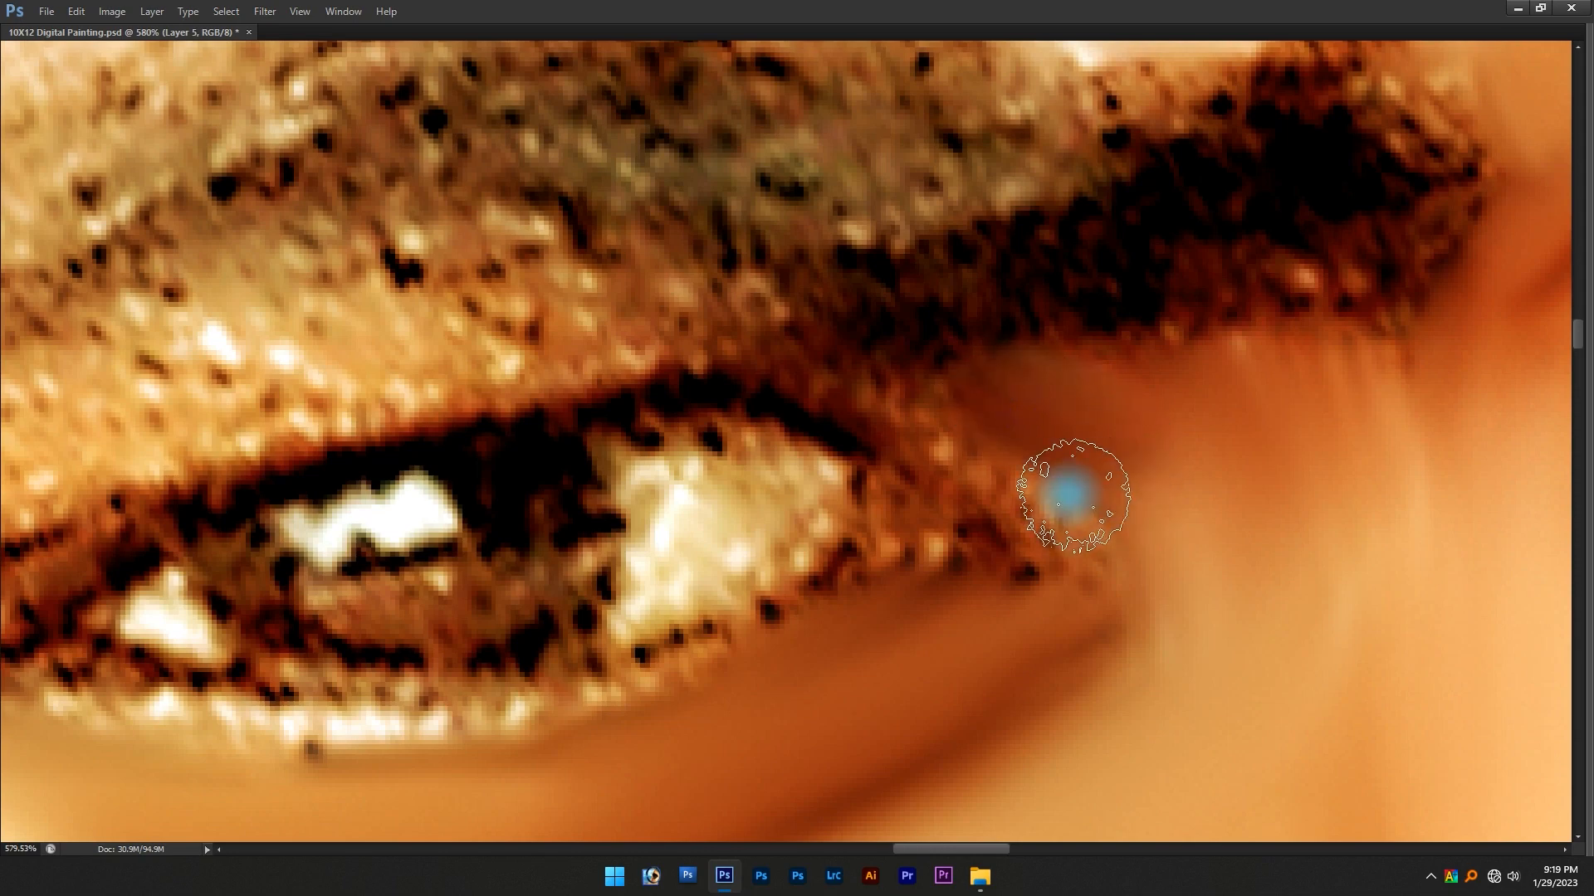
Smudge the skin directly around the left eye's inner corner smooth, from the upper lid fold down to the pouch
scroll(1052, 494, "up", 2)
right_click(1026, 488, "alt")
mouse_move(963, 443)
left_mouse_down()
mouse_move(1070, 517)
mouse_move(1086, 560)
mouse_move(973, 432)
mouse_move(1076, 536)
mouse_move(912, 413)
left_mouse_up()
key("space")
scroll(1018, 500, "down", 2)
left_click_drag(1021, 487, 1084, 487)
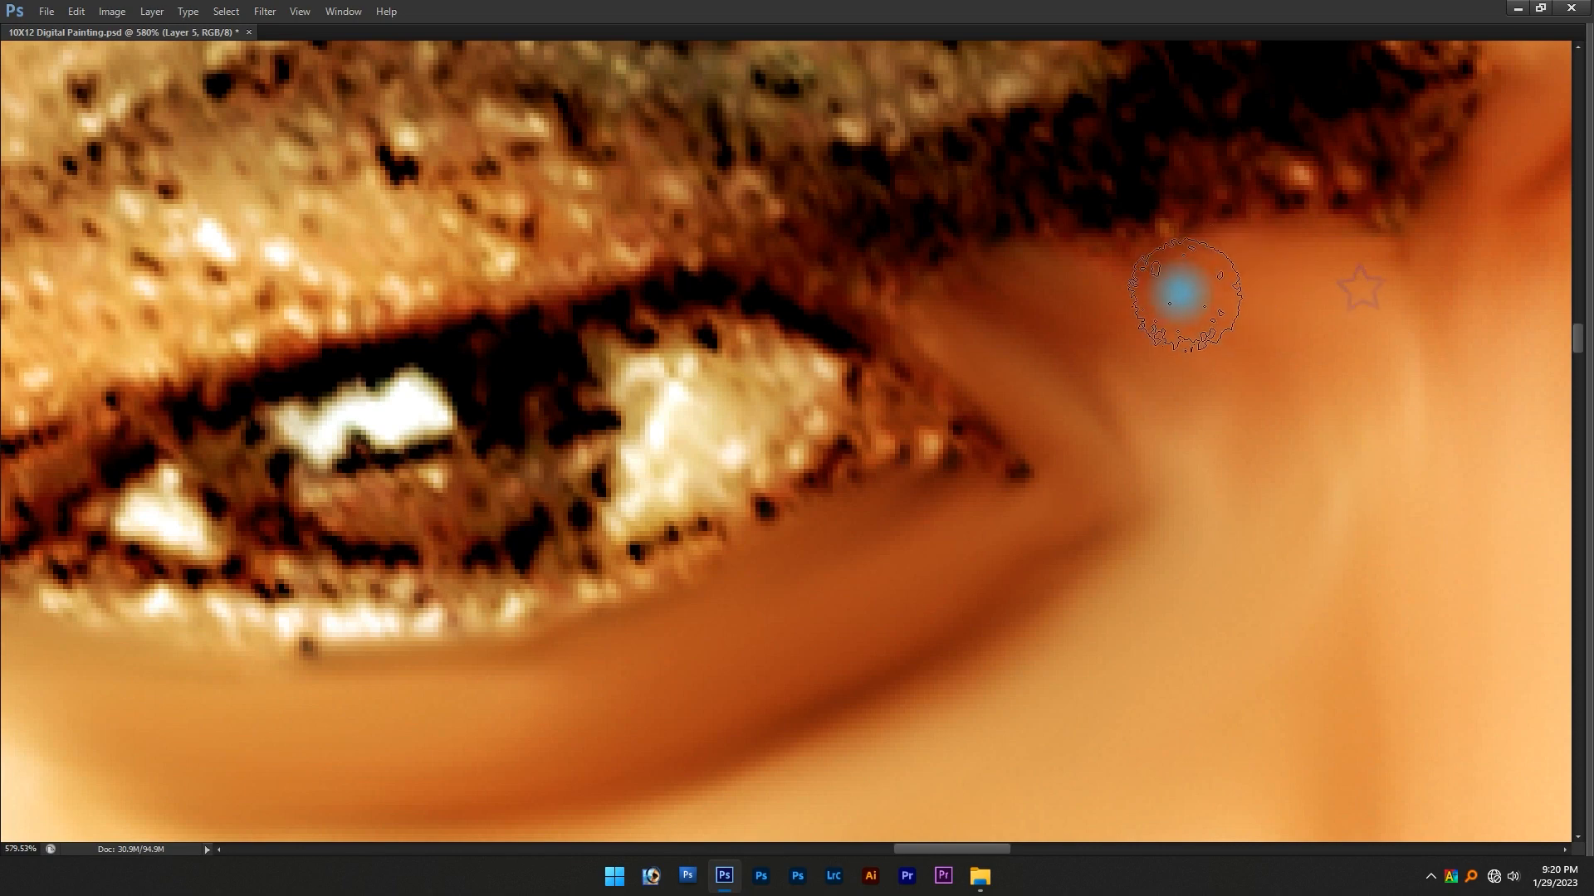
scroll(1362, 345, "down", 2)
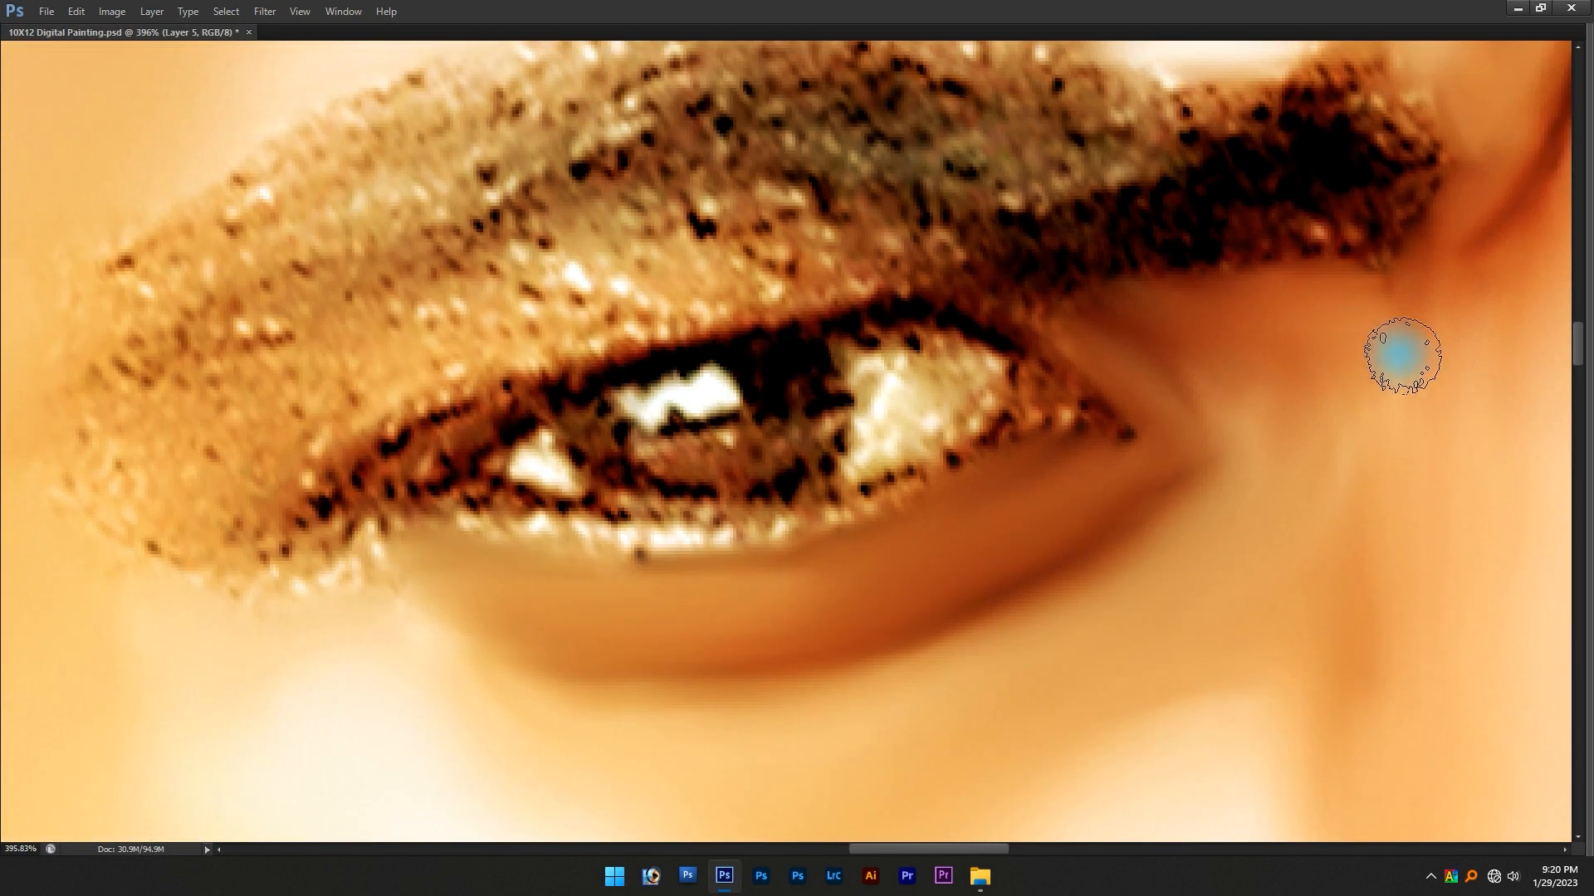
Smooth the grainy skin beside the left eye's outer corner, blending it into the temple below the brow tail
left_click_drag(782, 488, 1036, 525)
scroll(544, 498, "up", 2)
left_click_drag(484, 610, 497, 612)
mouse_move(630, 675)
left_mouse_down()
mouse_move(552, 675)
mouse_move(540, 651)
mouse_move(449, 670)
left_mouse_up()
mouse_move(318, 586)
left_mouse_down()
mouse_move(338, 559)
mouse_move(363, 576)
mouse_move(392, 544)
left_mouse_up()
left_click_drag(423, 445, 415, 480)
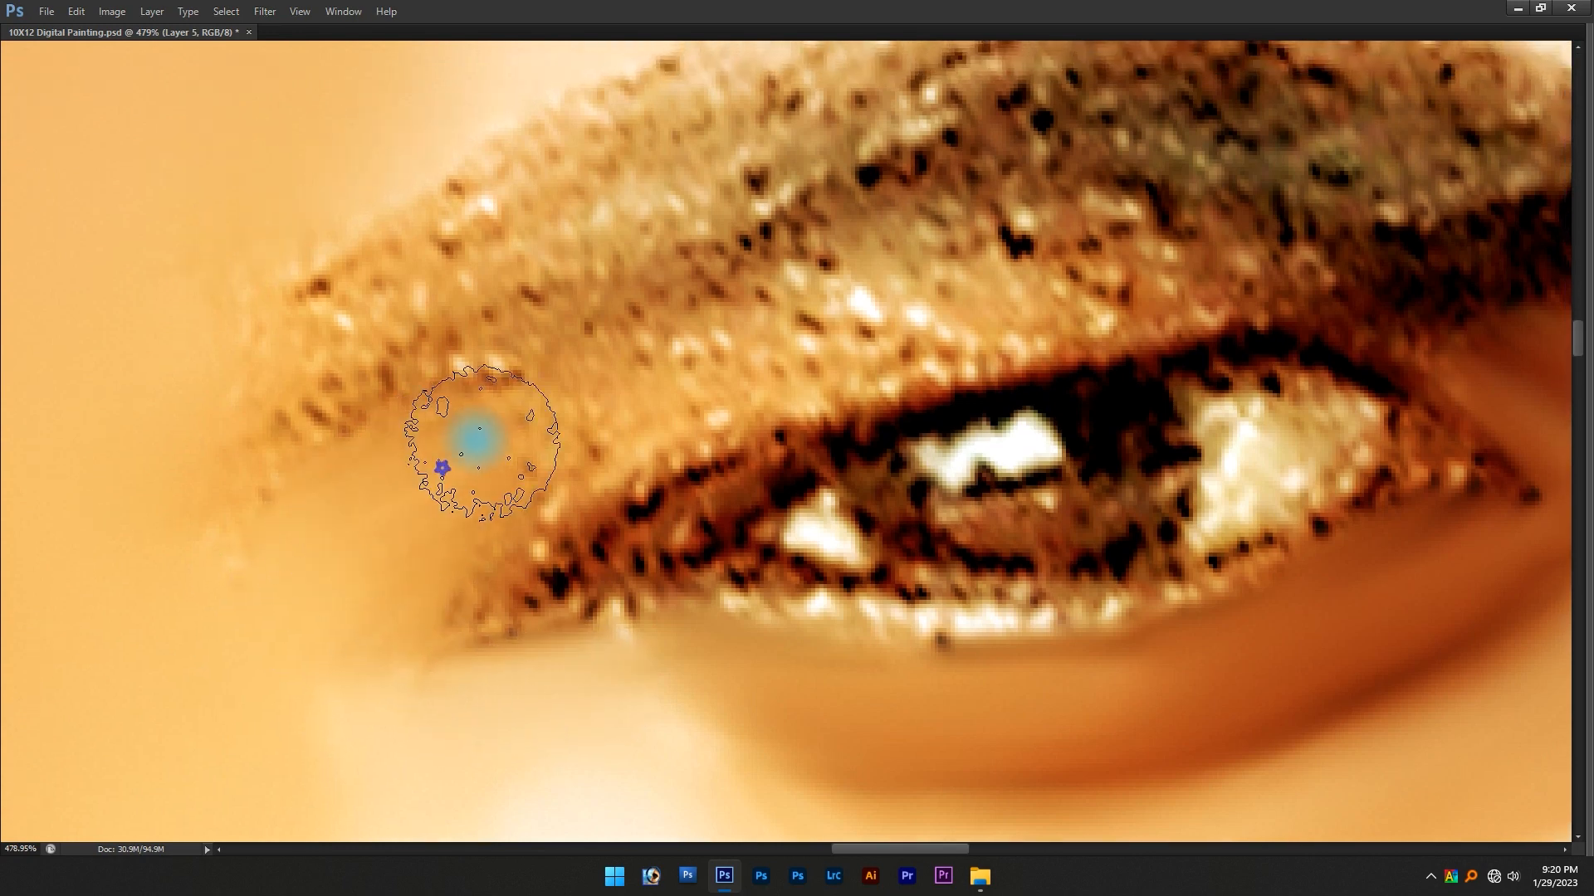
scroll(477, 439, "down", 2)
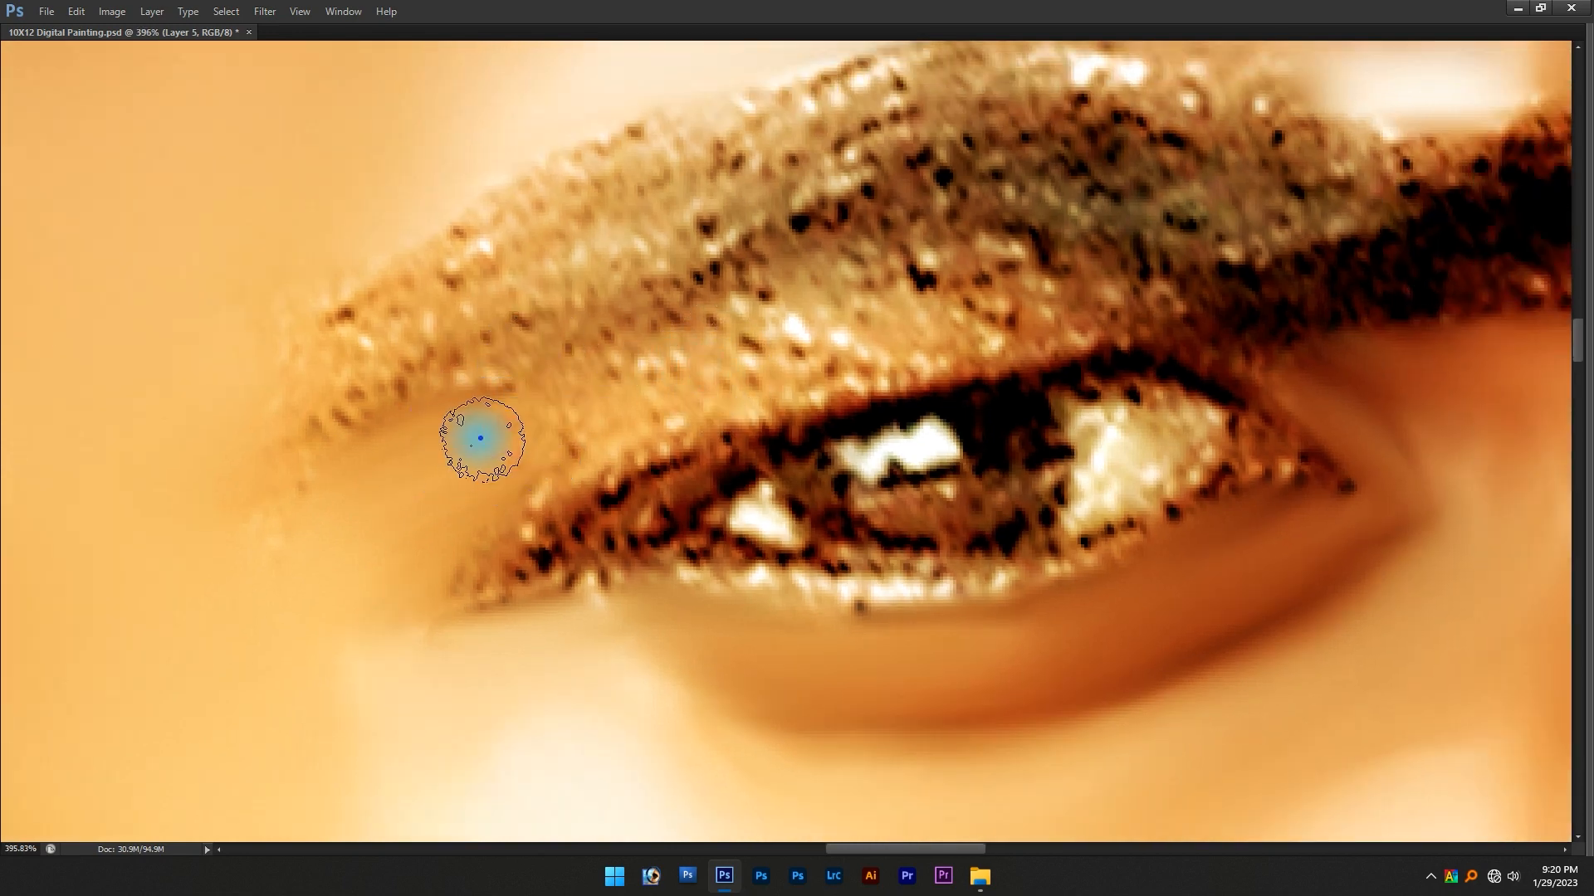
Smudge the upper lid smooth between the left eye's outer half and the underside of the brow
mouse_move(270, 527)
left_mouse_down()
mouse_move(405, 594)
mouse_move(438, 555)
left_mouse_up()
mouse_move(584, 388)
left_mouse_down()
mouse_move(558, 434)
mouse_move(524, 449)
left_mouse_up()
mouse_move(583, 456)
left_mouse_down()
mouse_move(780, 384)
mouse_move(621, 413)
left_mouse_up()
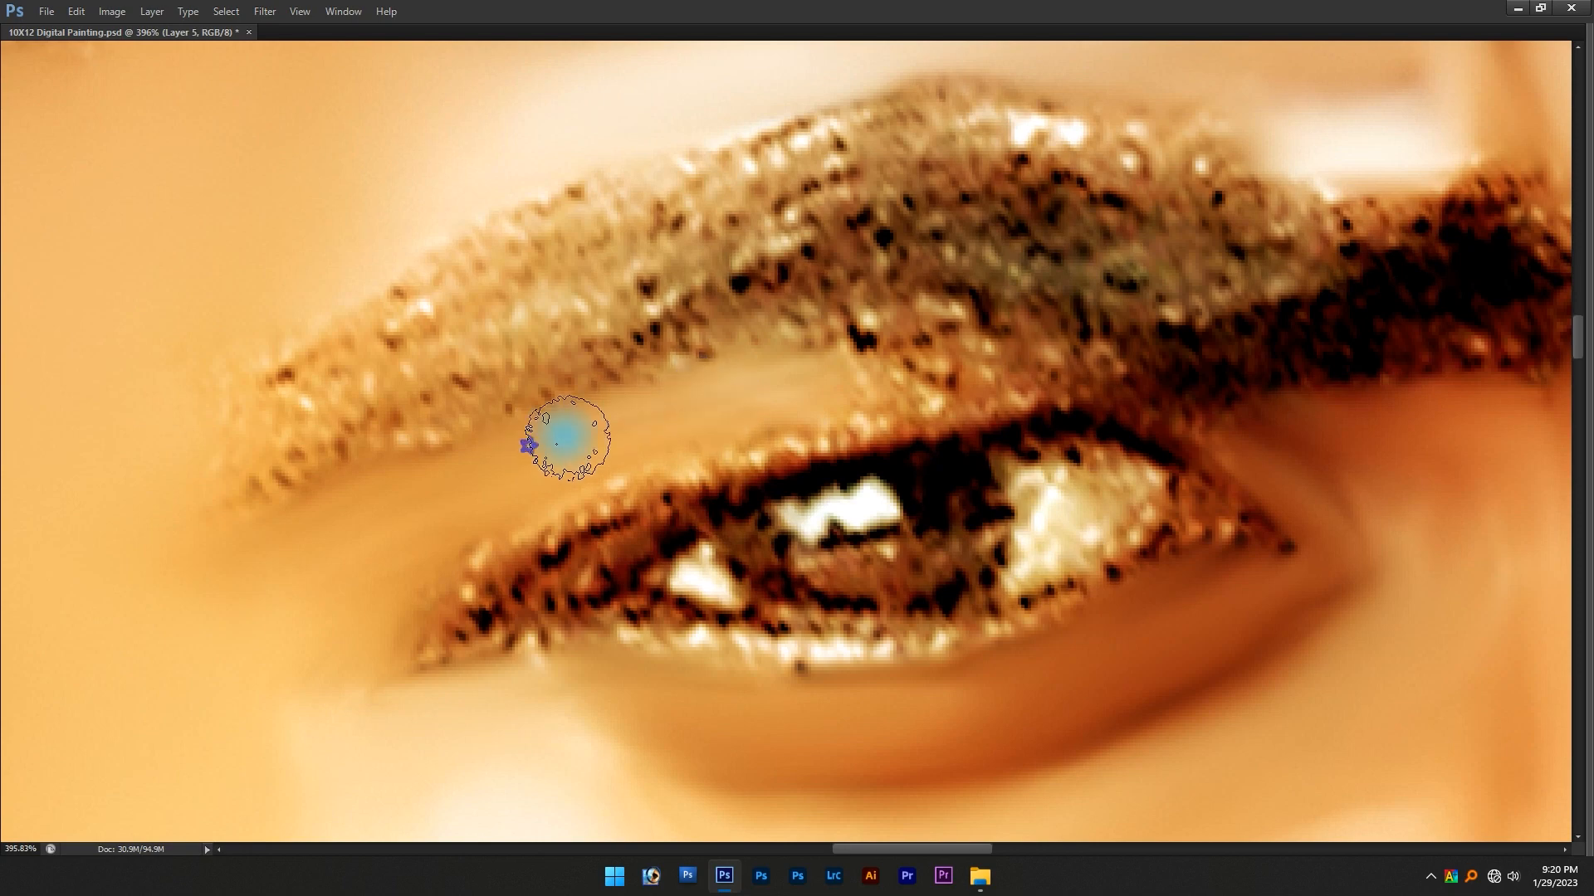
left_click_drag(880, 380, 784, 402)
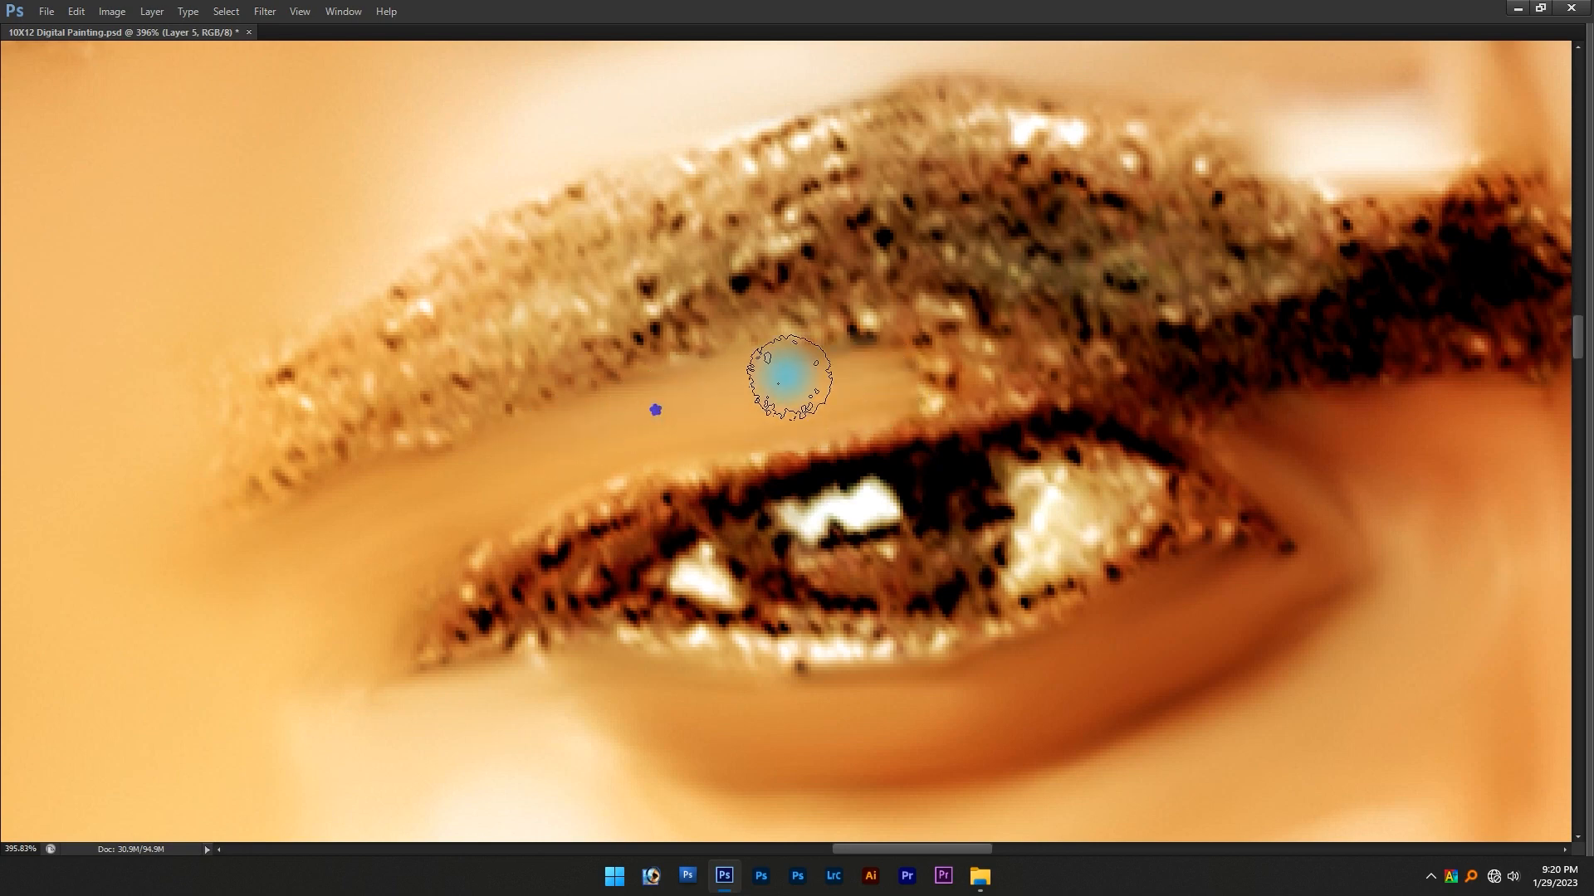
Smudge the inner half of the left upper lid, blending its shading along the brow's underside toward the inner corner
scroll(1030, 414, "up", 2)
mouse_move(908, 400)
left_mouse_down()
mouse_move(1054, 422)
mouse_move(1039, 418)
left_mouse_up()
mouse_move(860, 377)
left_mouse_down()
mouse_move(1052, 423)
mouse_move(879, 365)
left_mouse_up()
left_click_drag(735, 380, 985, 370)
Undo the last smudge strokes on the inner half of the left upper lid and blend that area again
key("ctrl+alt+z")
key("ctrl+alt+z")
key("ctrl+alt+z")
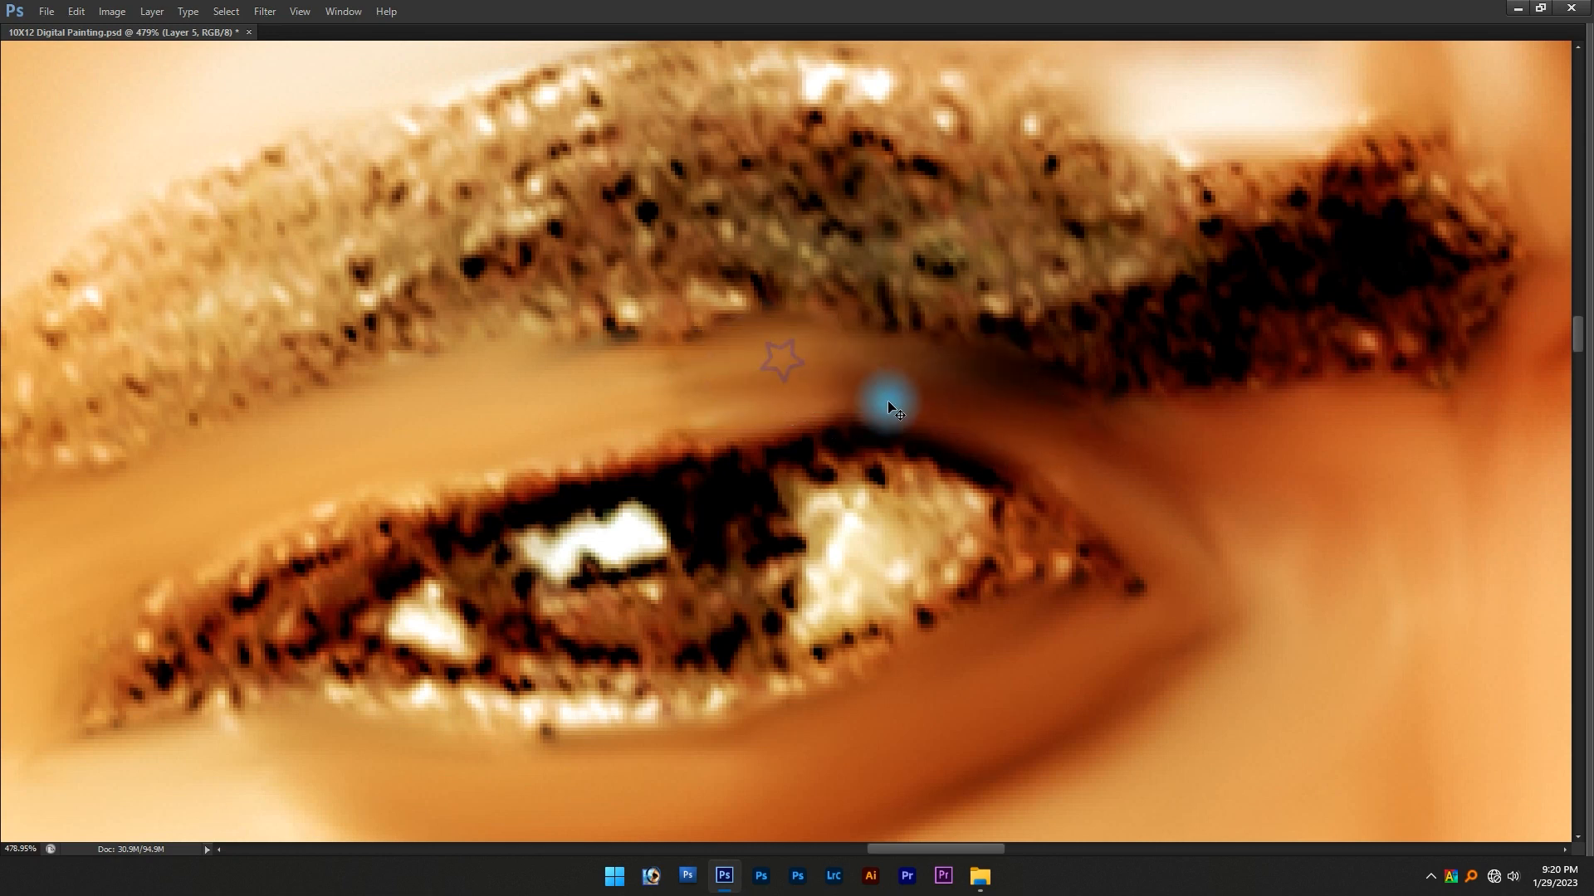
scroll(909, 387, "up", 3)
key("ctrl+alt+z")
key("ctrl+alt+z")
mouse_move(1069, 449)
left_mouse_down()
mouse_move(963, 361)
mouse_move(1061, 403)
mouse_move(1067, 444)
mouse_move(905, 368)
mouse_move(1057, 426)
mouse_move(1117, 478)
mouse_move(987, 374)
mouse_move(858, 354)
mouse_move(627, 370)
mouse_move(682, 385)
mouse_move(694, 358)
mouse_move(619, 362)
mouse_move(595, 382)
mouse_move(652, 384)
mouse_move(653, 403)
mouse_move(755, 370)
left_mouse_up()
scroll(747, 378, "down", 6)
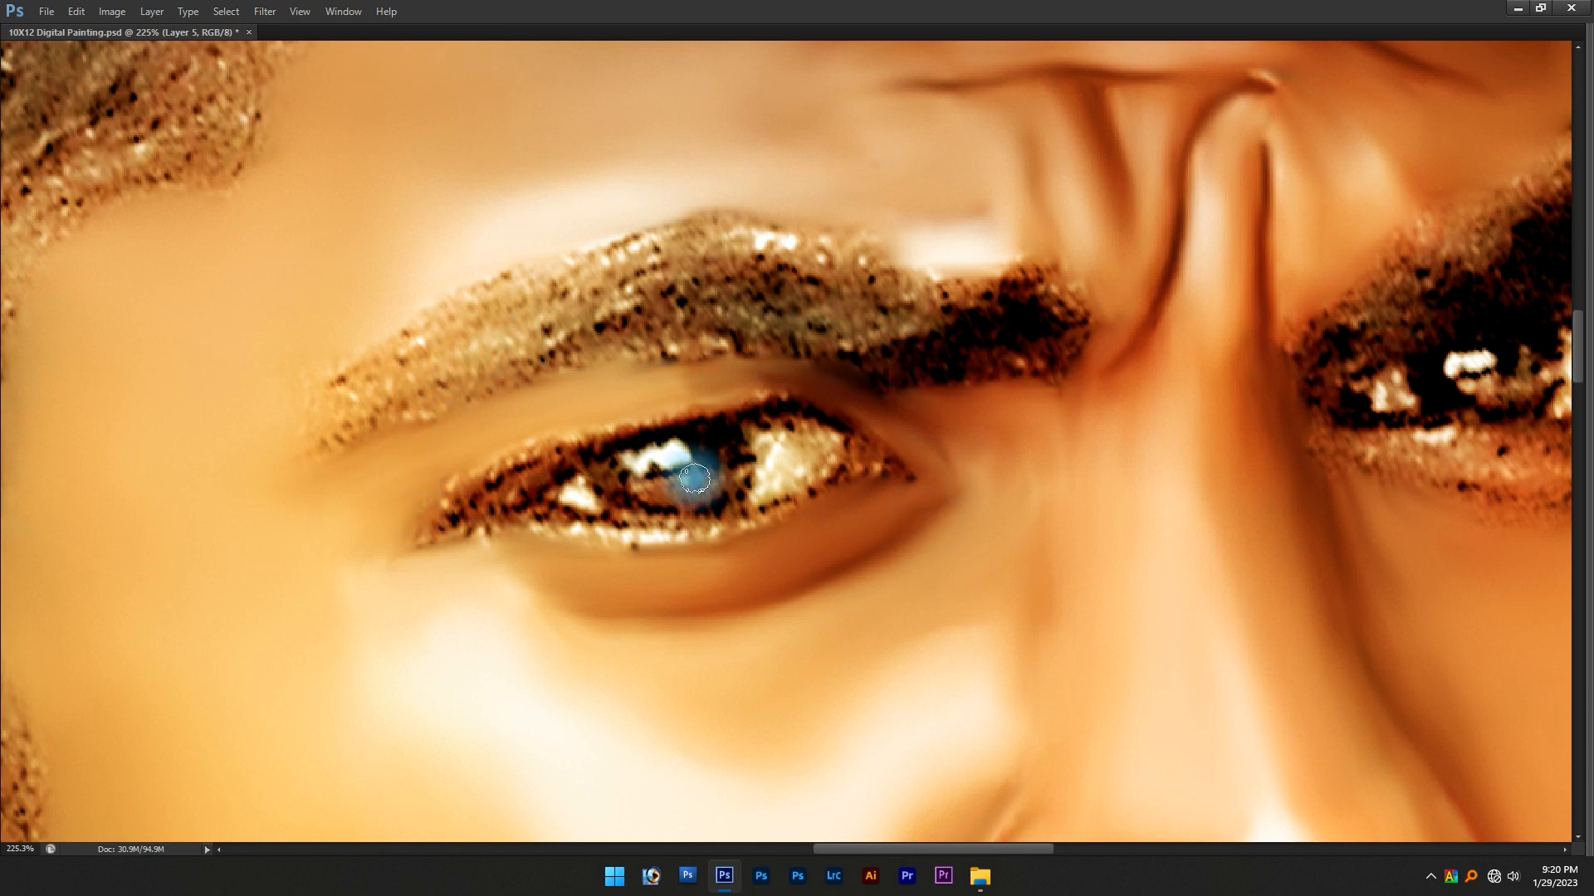
Smudge the whitish rim of the left eye's lower lid into a smooth light band from the outer toward the inner corner
scroll(736, 494, "up", 5)
scroll(649, 614, "up", 1)
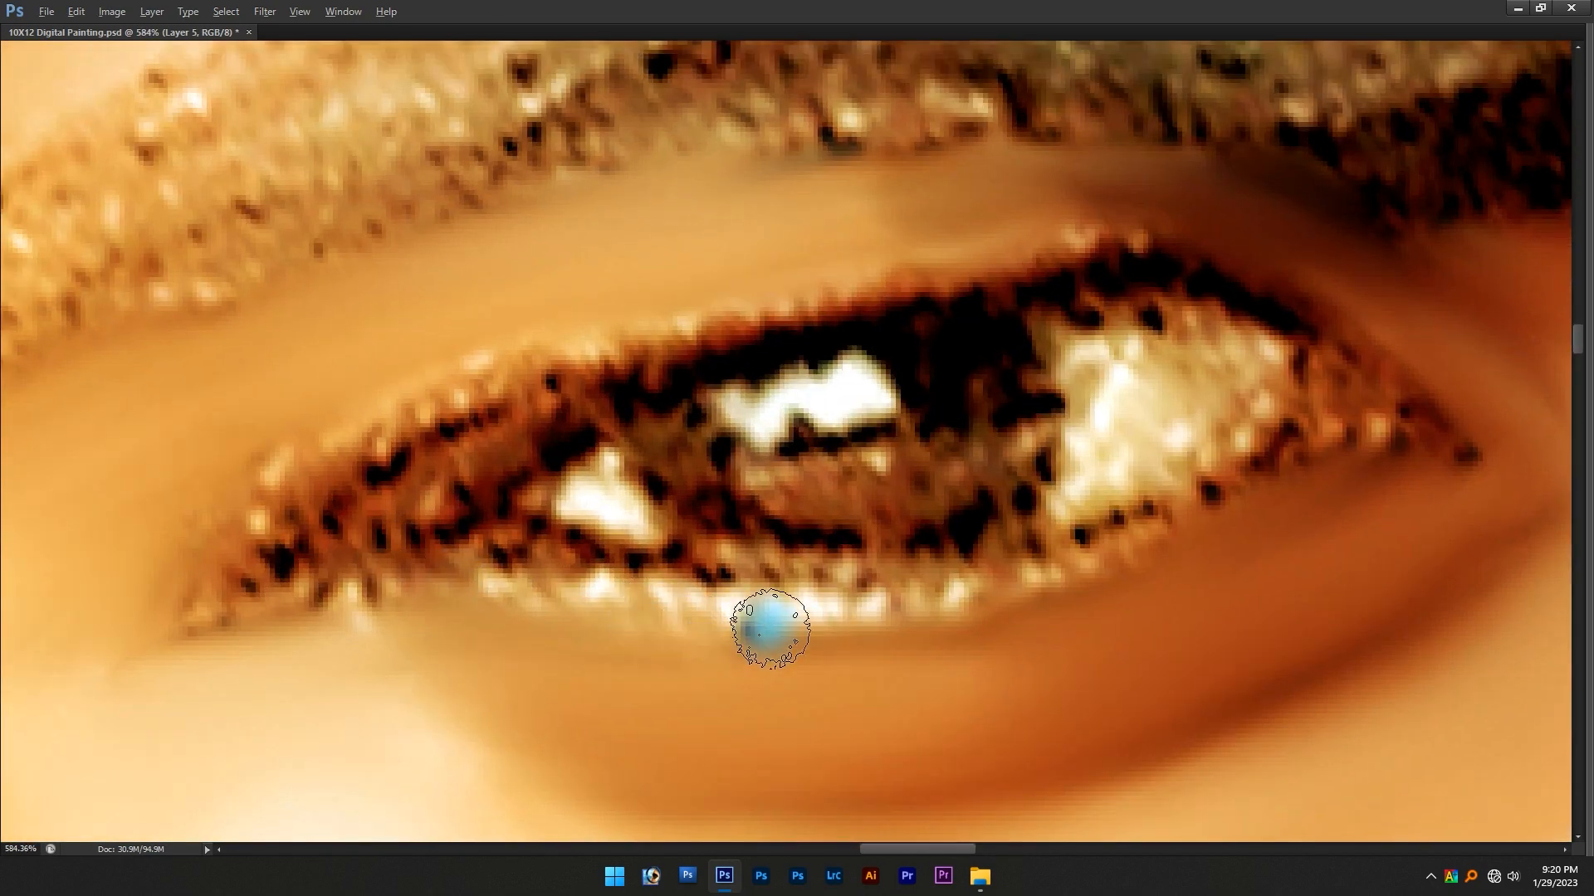
scroll(664, 602, "up", 2)
mouse_move(523, 604)
left_mouse_down()
mouse_move(867, 619)
mouse_move(481, 554)
mouse_move(814, 615)
left_mouse_up()
left_click_drag(981, 624, 801, 557)
mouse_move(700, 587)
left_mouse_down()
mouse_move(830, 577)
mouse_move(712, 562)
mouse_move(868, 576)
mouse_move(740, 586)
mouse_move(981, 581)
left_mouse_up()
left_click_drag(1076, 530, 933, 567)
left_click_drag(814, 605, 1070, 513)
mouse_move(1085, 502)
left_mouse_down()
mouse_move(1050, 531)
mouse_move(1158, 445)
left_mouse_up()
mouse_move(1117, 484)
left_mouse_down()
mouse_move(1206, 437)
mouse_move(1188, 477)
mouse_move(1110, 501)
left_mouse_up()
left_click_drag(937, 598, 1067, 529)
mouse_move(892, 571)
left_mouse_down()
mouse_move(608, 565)
mouse_move(948, 622)
left_mouse_up()
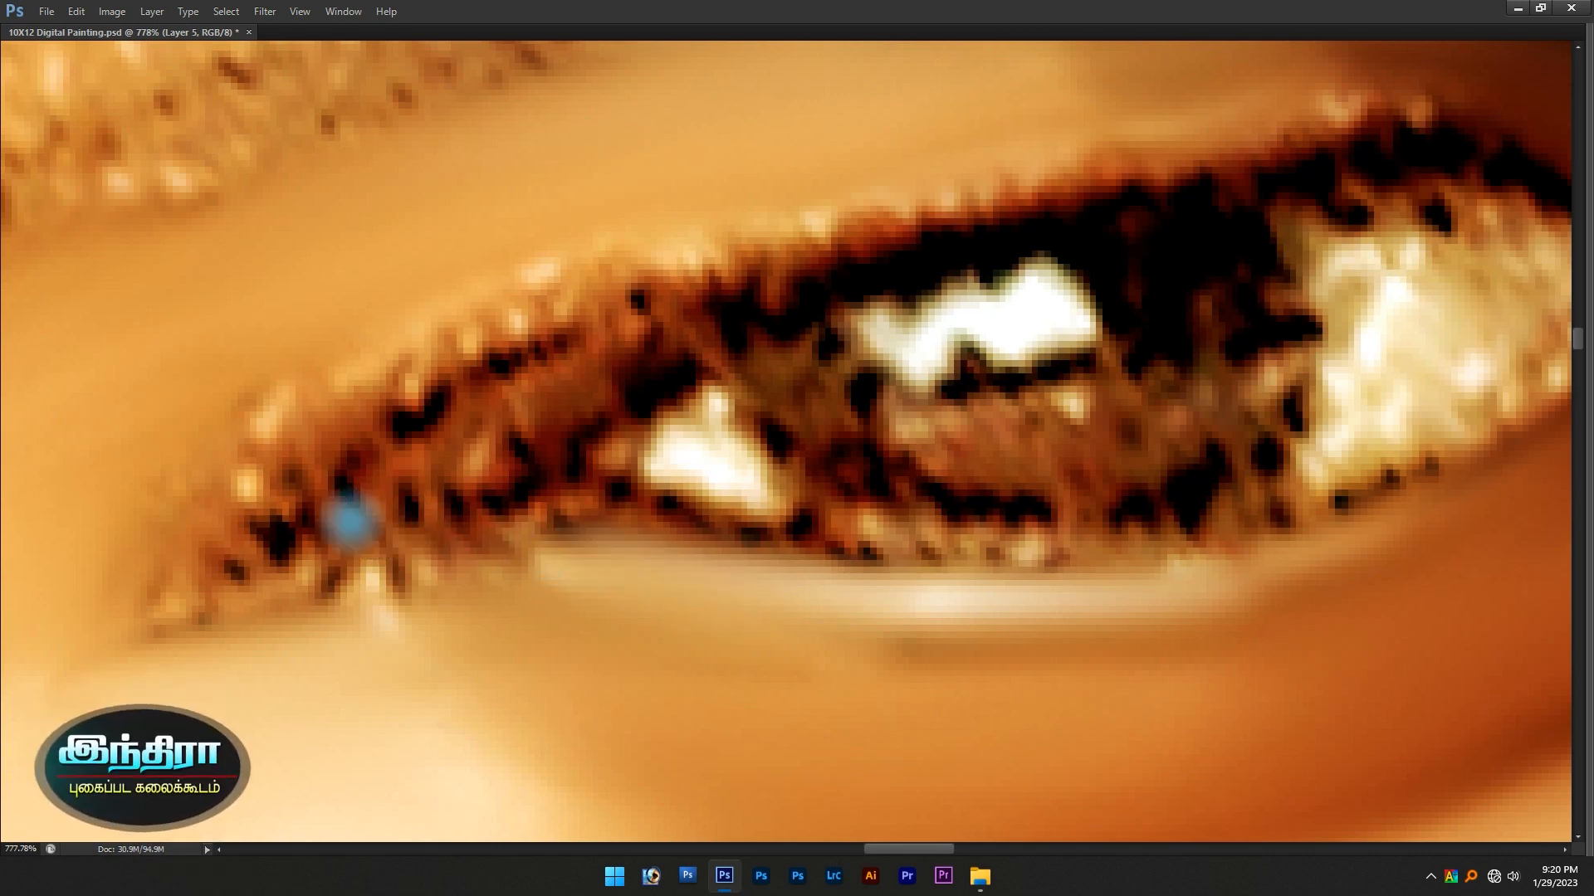
Resize the smudge brush and smooth the dark lashes from the left eye's outer corner up along the upper lash line
scroll(350, 521, "down", 1)
right_click(327, 526, "alt")
mouse_move(230, 564)
left_mouse_down()
mouse_move(399, 463)
mouse_move(255, 496)
mouse_move(579, 296)
mouse_move(299, 450)
mouse_move(341, 379)
mouse_move(212, 463)
mouse_move(166, 613)
mouse_move(208, 617)
mouse_move(392, 535)
mouse_move(439, 557)
mouse_move(380, 574)
mouse_move(399, 585)
mouse_move(290, 577)
mouse_move(317, 544)
left_mouse_up()
mouse_move(485, 462)
left_mouse_down()
mouse_move(745, 274)
mouse_move(664, 304)
mouse_move(917, 218)
left_mouse_up()
Smudge the middle and inner part of the left eye's upper lash line into a smooth dark curve
left_click_drag(1068, 197, 782, 281)
left_click_drag(672, 278, 857, 256)
left_click_drag(992, 261, 843, 285)
mouse_move(725, 274)
left_mouse_down()
mouse_move(856, 267)
mouse_move(933, 288)
mouse_move(955, 272)
mouse_move(924, 295)
mouse_move(1037, 334)
left_mouse_up()
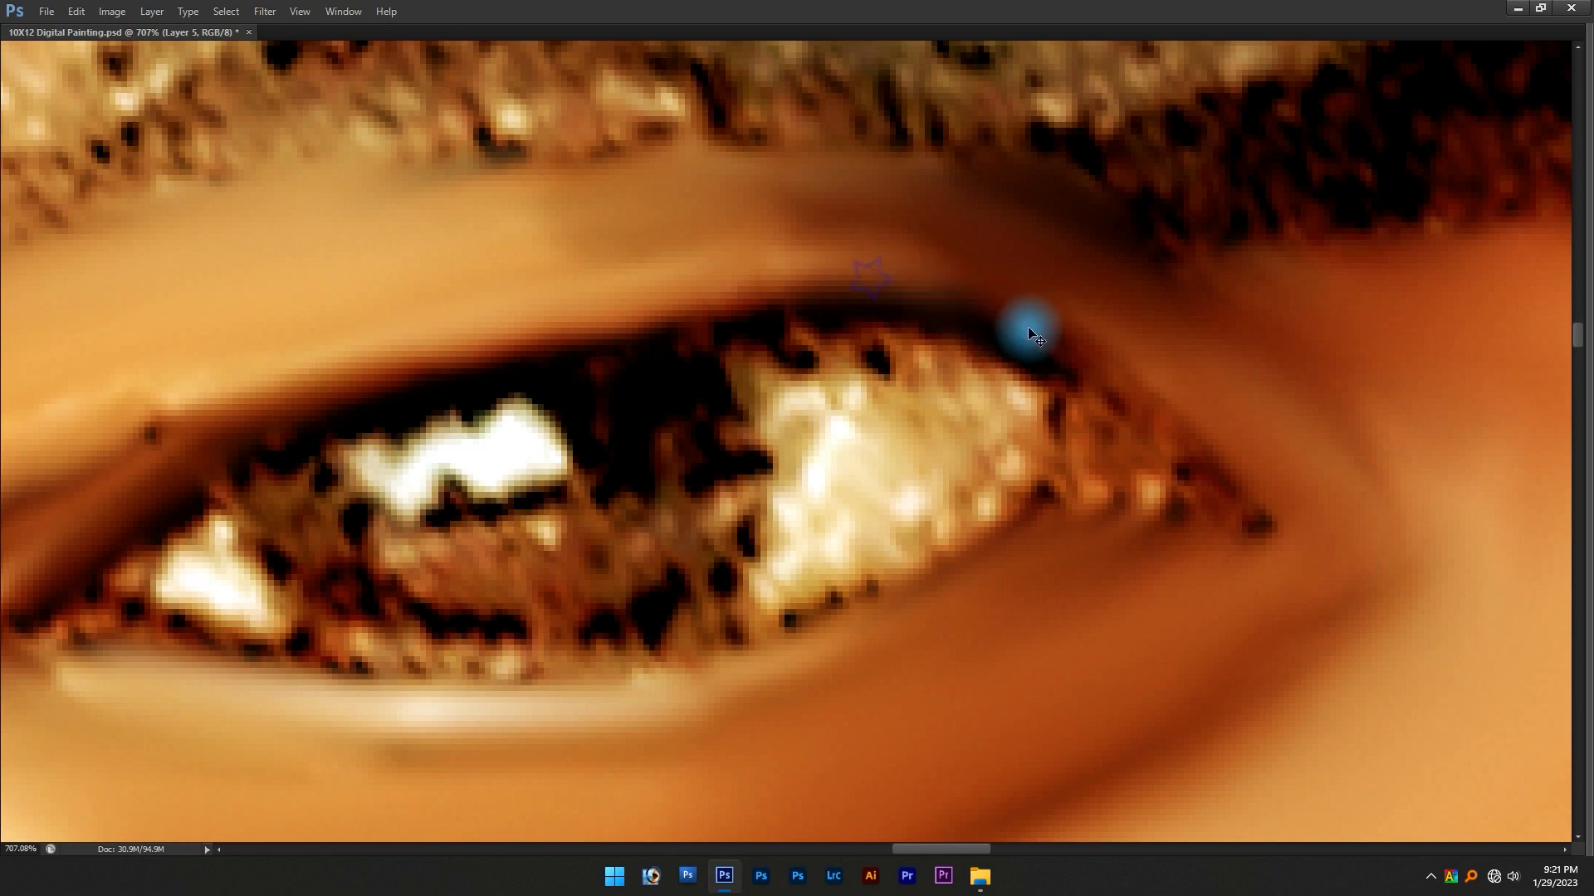
mouse_move(919, 274)
left_mouse_down()
mouse_move(1055, 336)
mouse_move(1113, 392)
left_mouse_up()
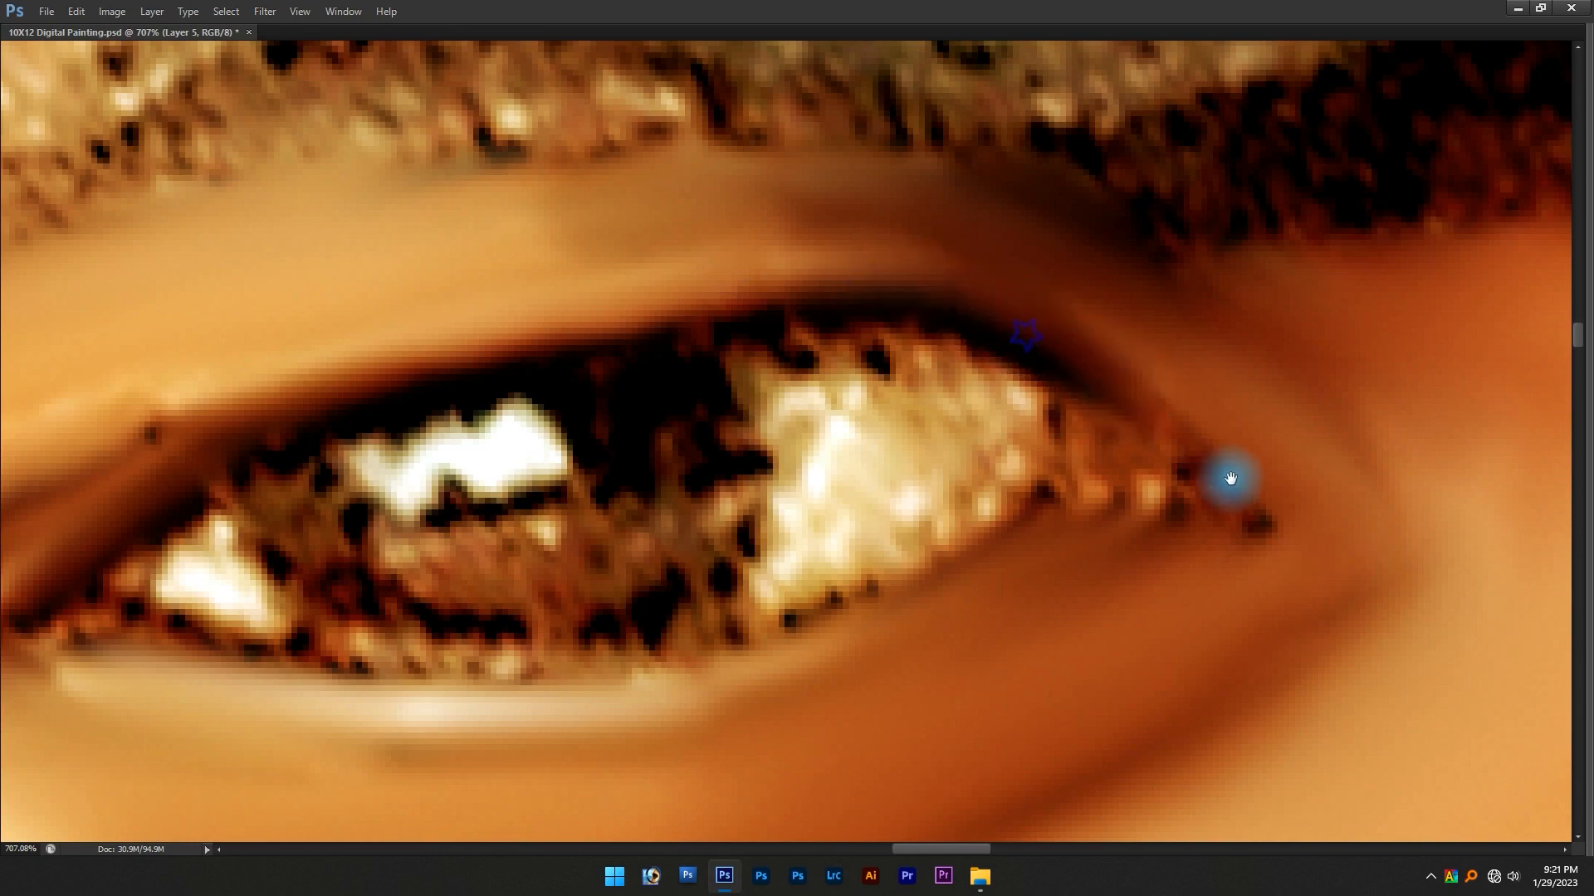
Smudge the lid edges smooth at the left eye's inner corner and blend the dark skin at its outer corner
left_click_drag(1230, 478, 1148, 352)
left_click_drag(1104, 285, 1147, 331)
left_click_drag(1179, 420, 1065, 395)
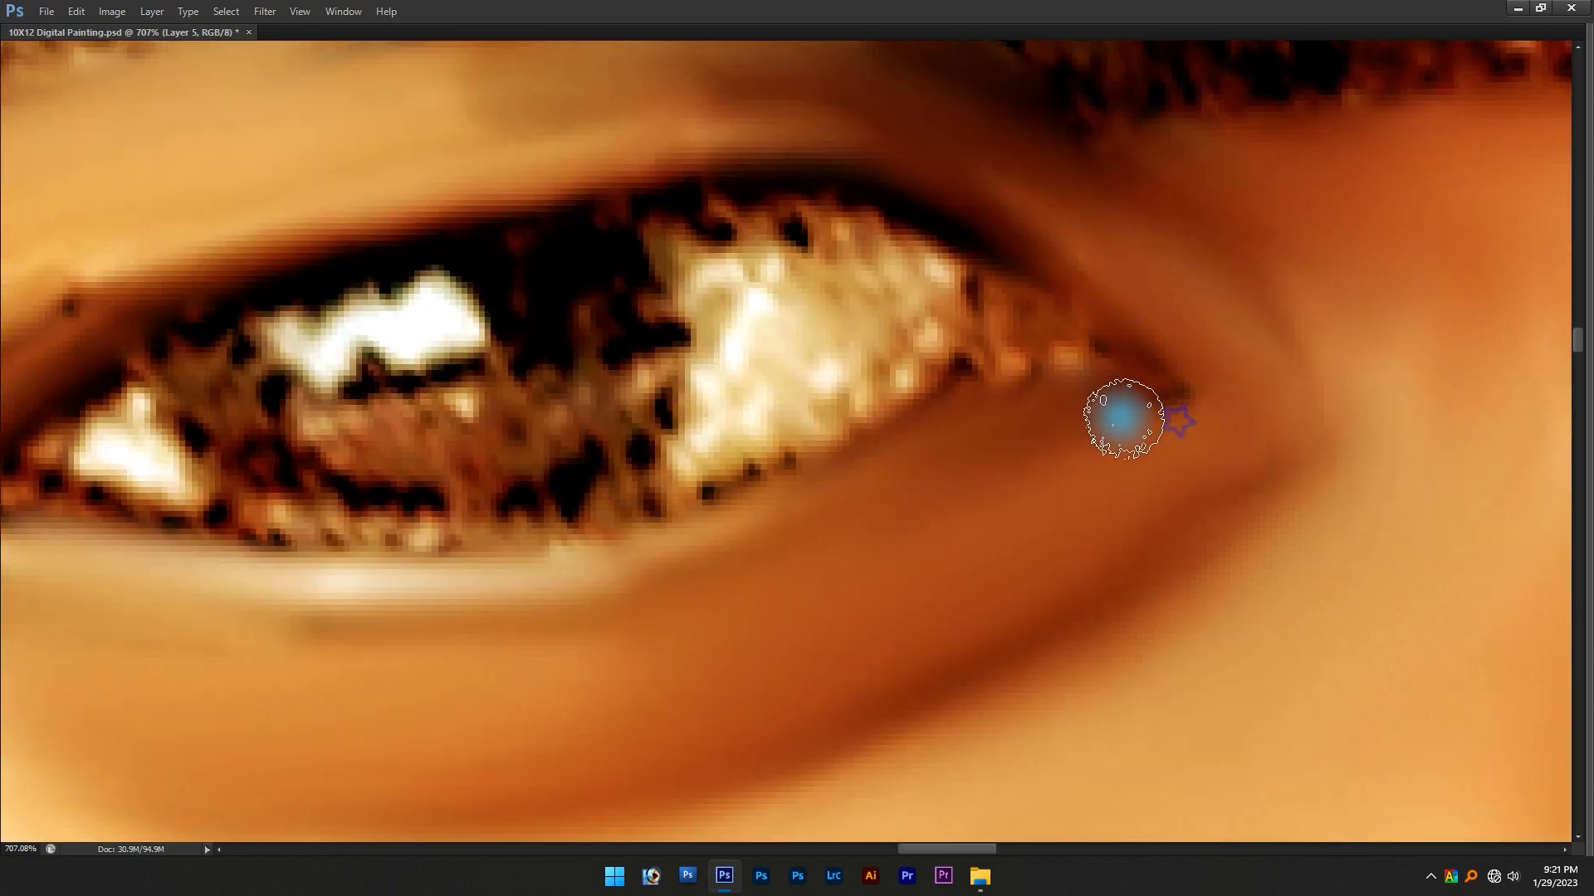
scroll(1122, 419, "down", 4)
scroll(875, 413, "up", 4)
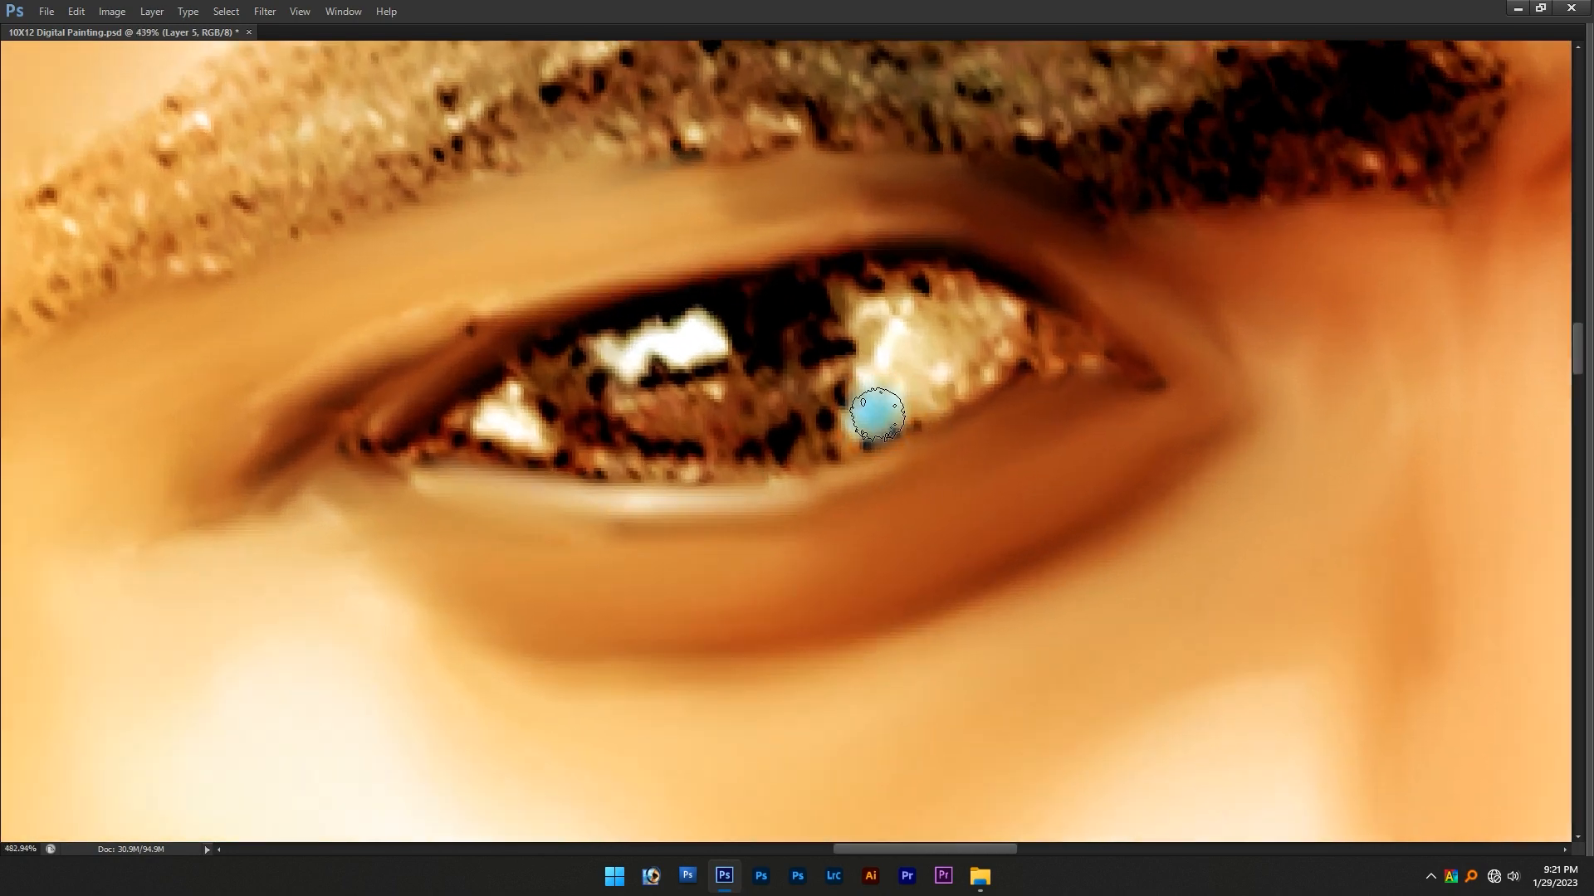
left_click_drag(157, 498, 343, 515)
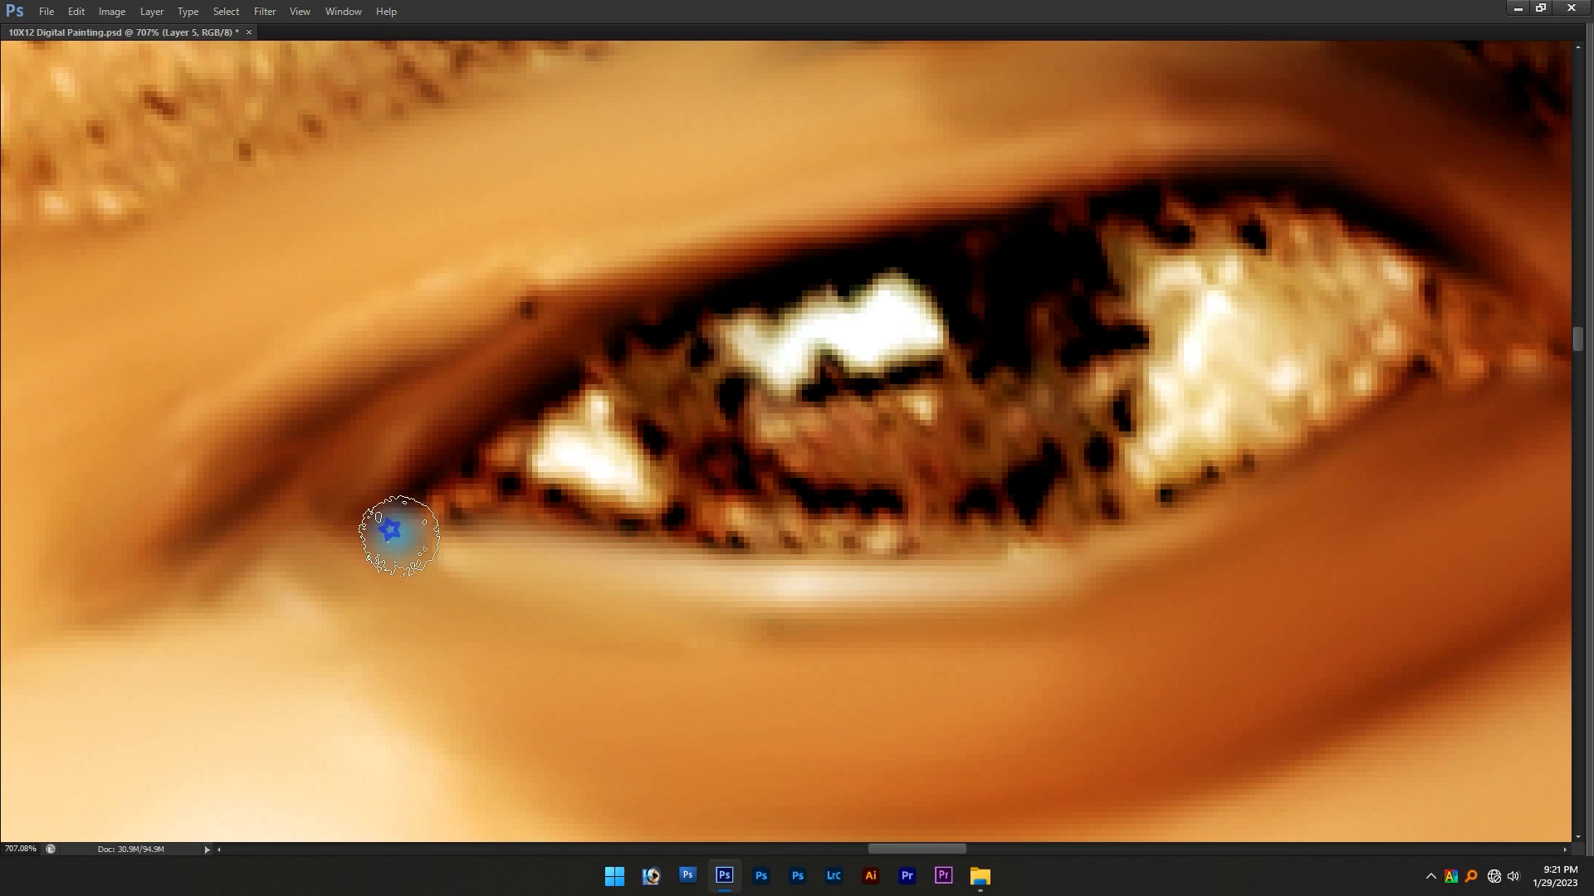
Trace the left eye's opening along both lash lines with a closed Pen tool path and load it as a selection
scroll(889, 561, "down", 2)
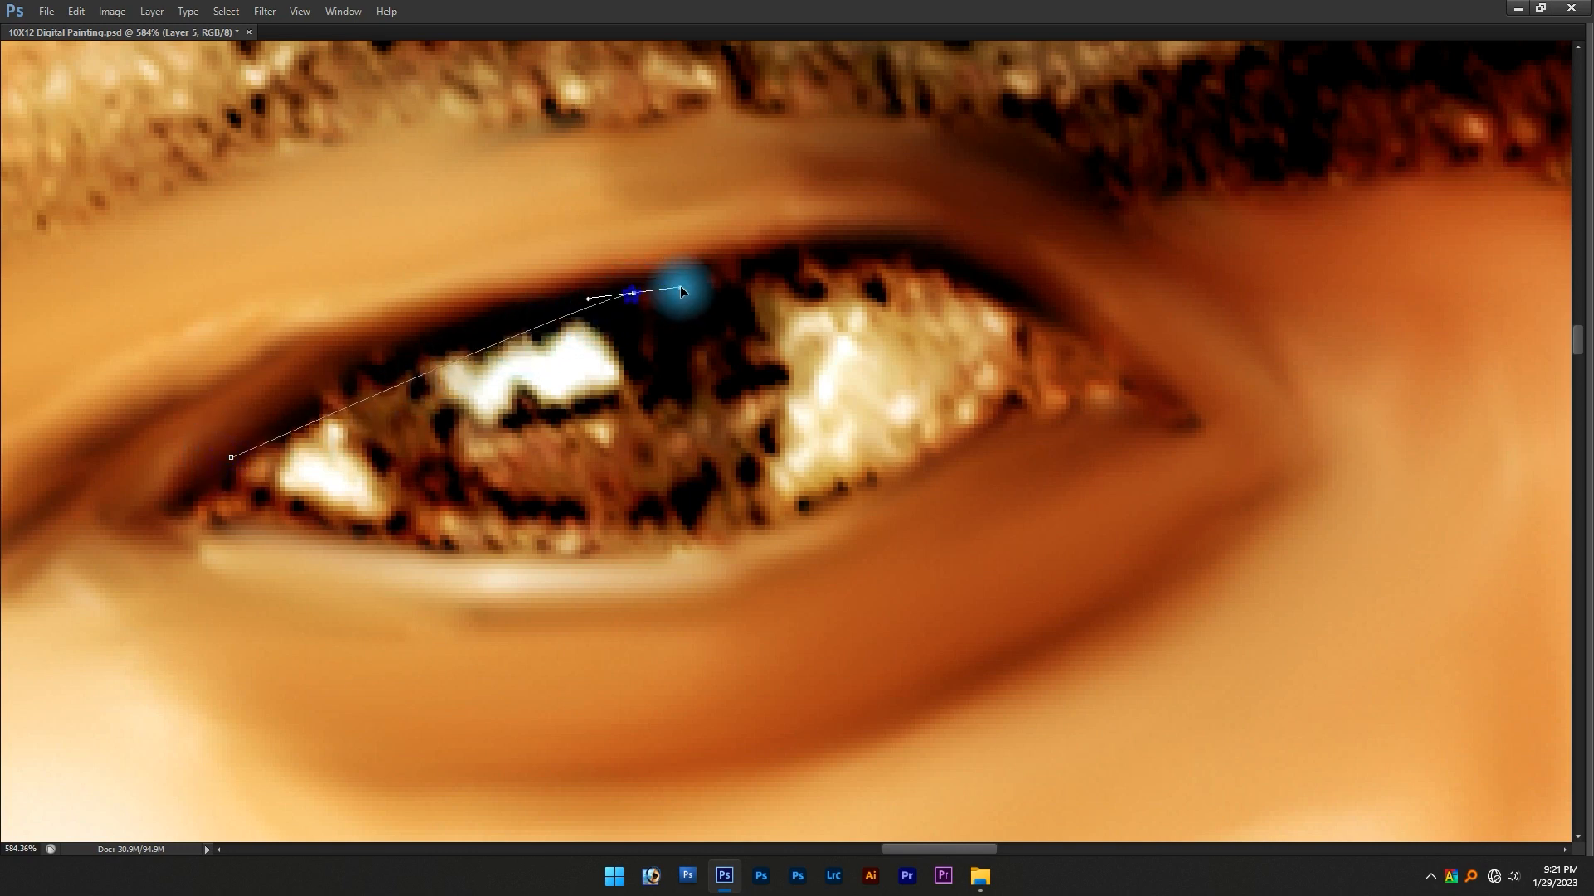
left_click_drag(791, 275, 811, 266)
left_click_drag(969, 288, 1040, 324)
left_click(1038, 325)
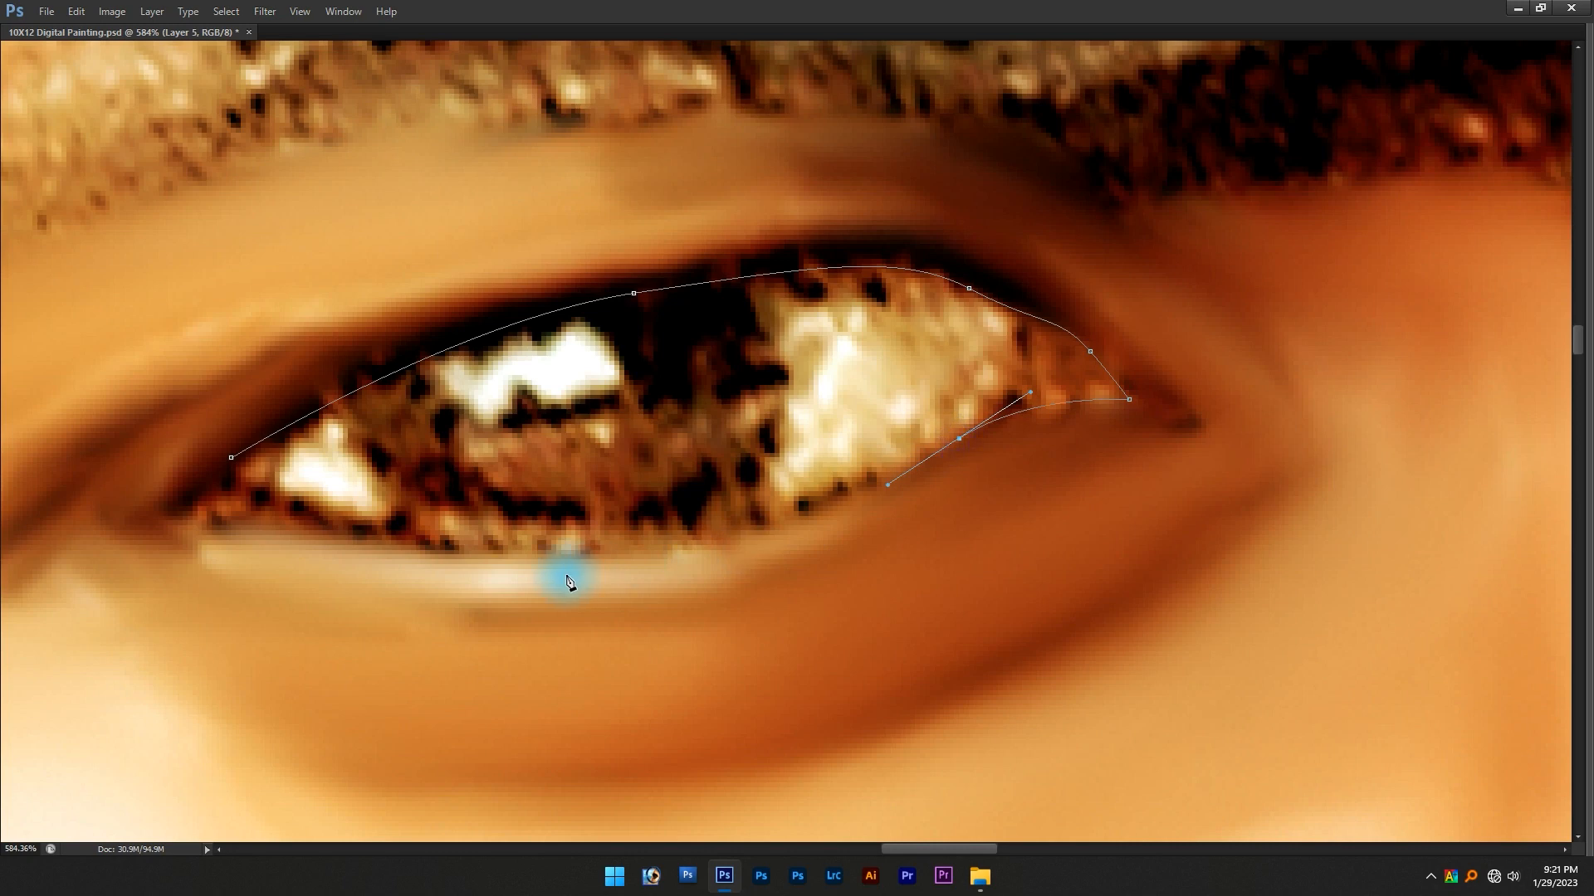
left_click_drag(353, 554, 350, 547)
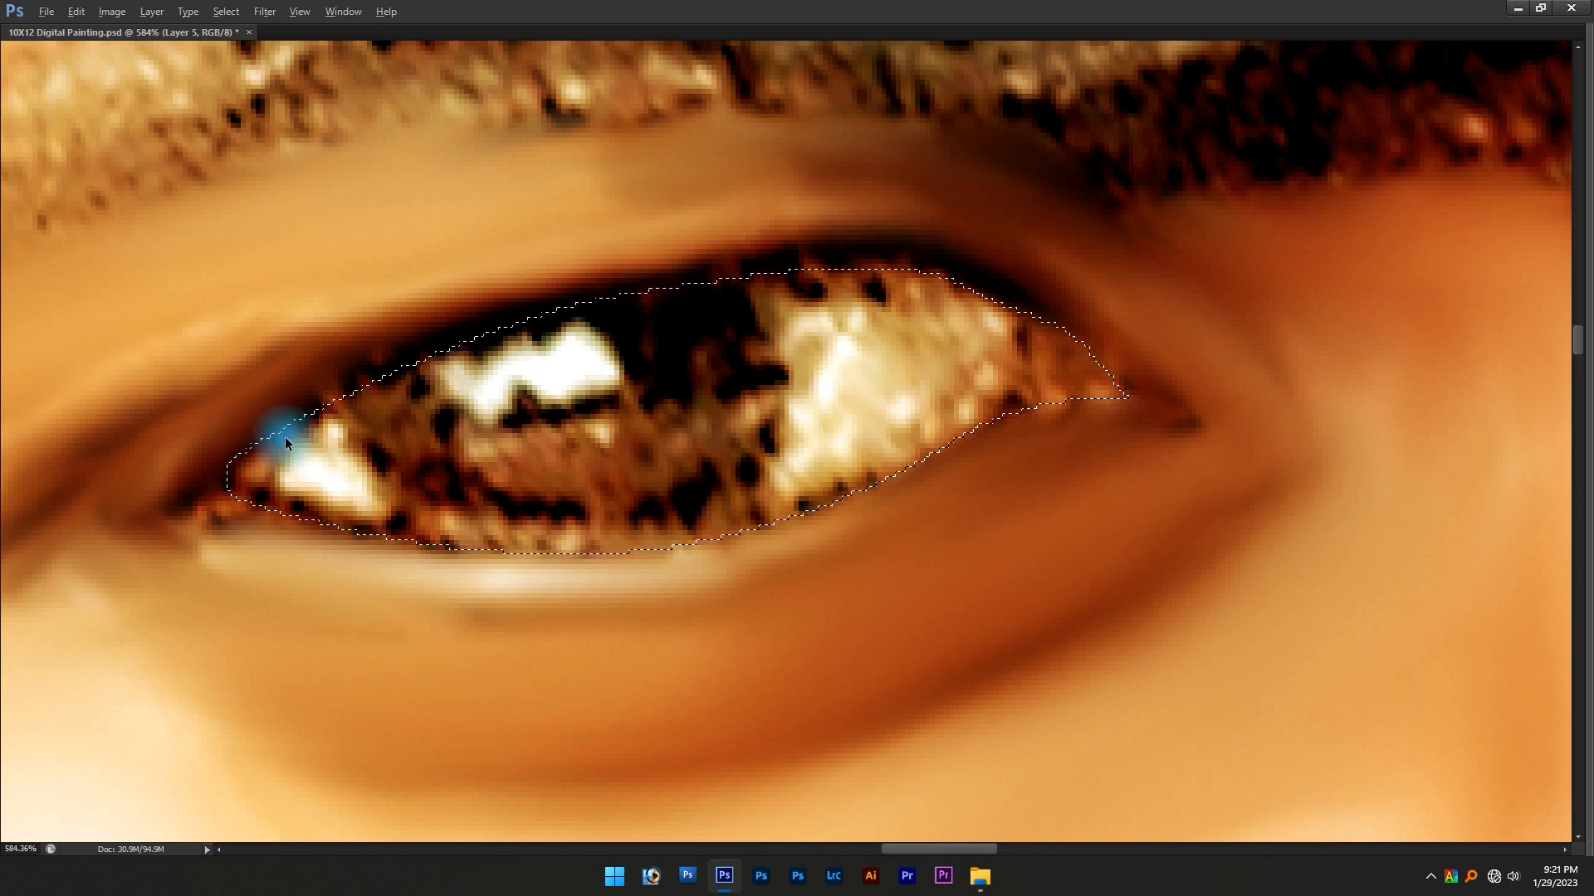
Feather the eye selection by 1 pixel, invert it to protect the eyeball, and reduce the smudge brush size
key("shift+F6")
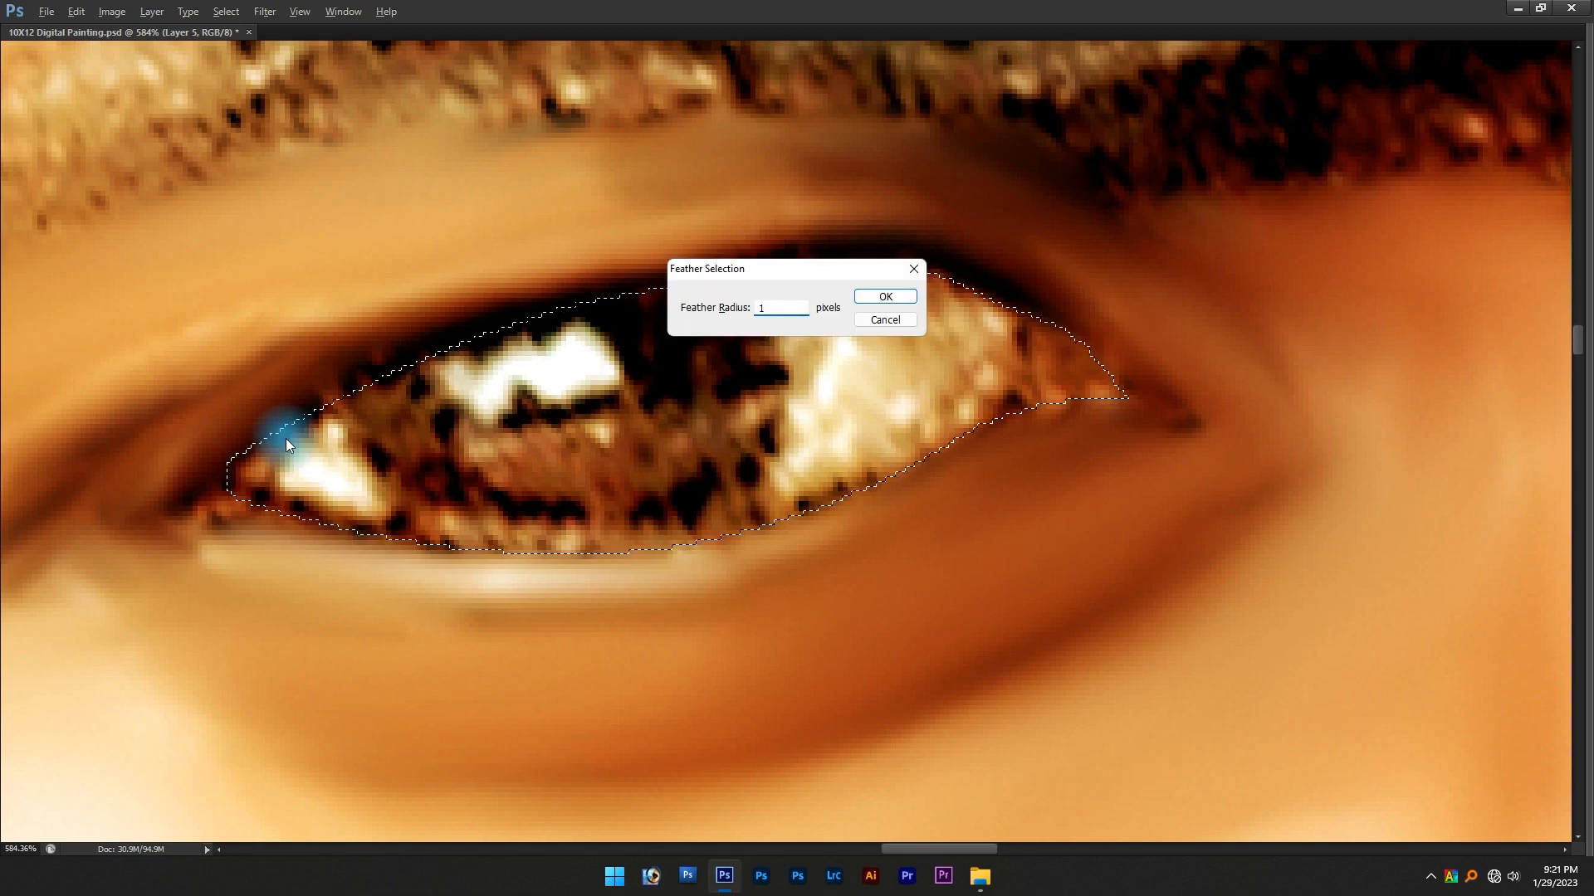
key("Return")
scroll(408, 390, "up", 3)
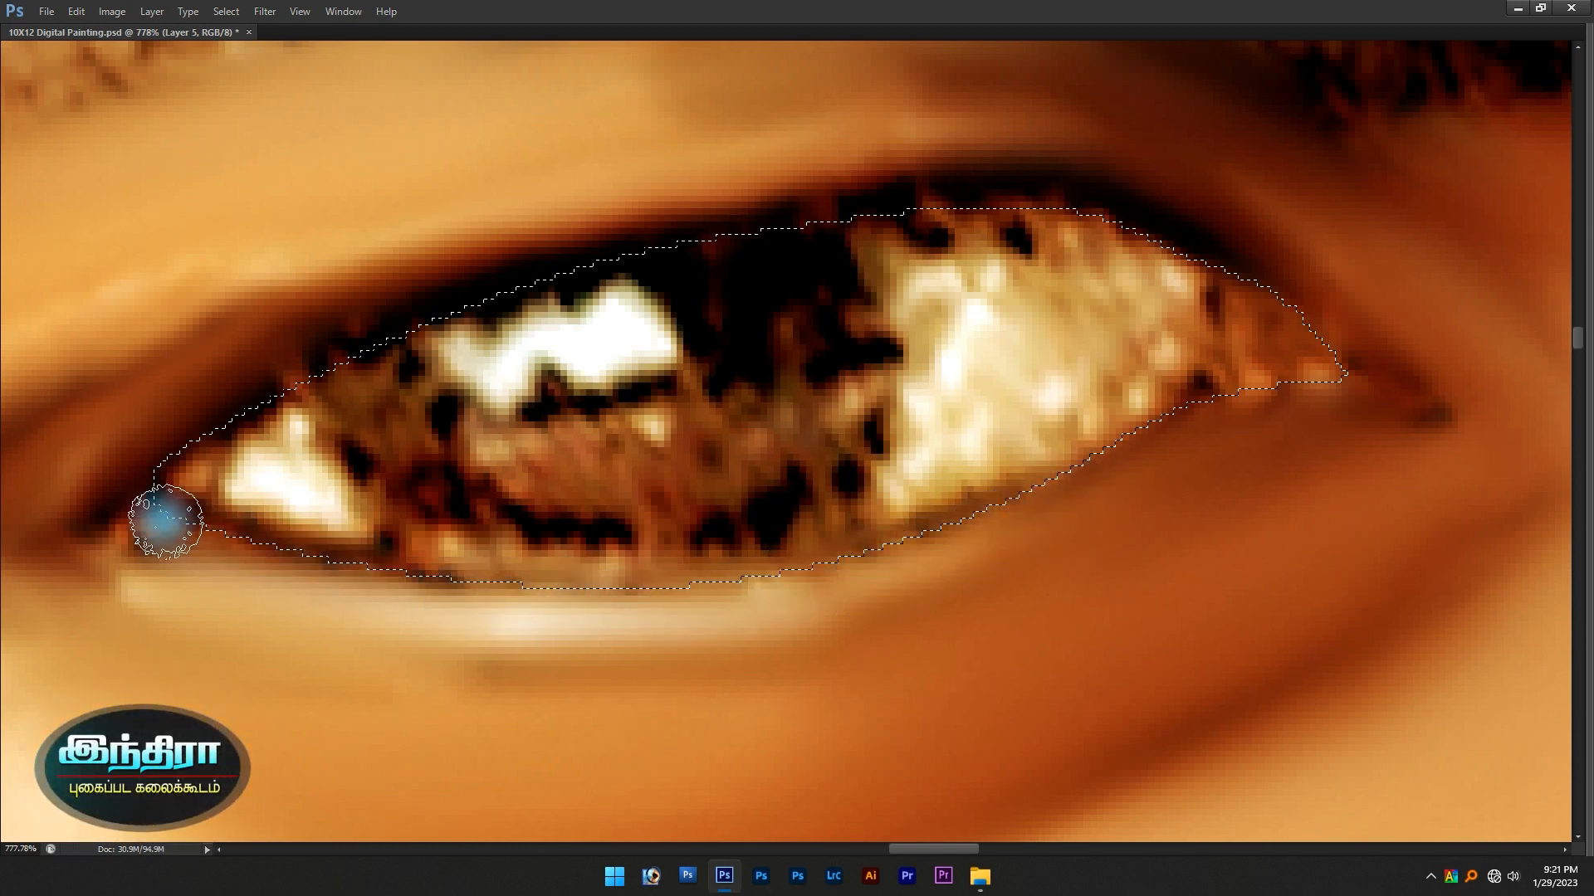
right_click(245, 365, "alt")
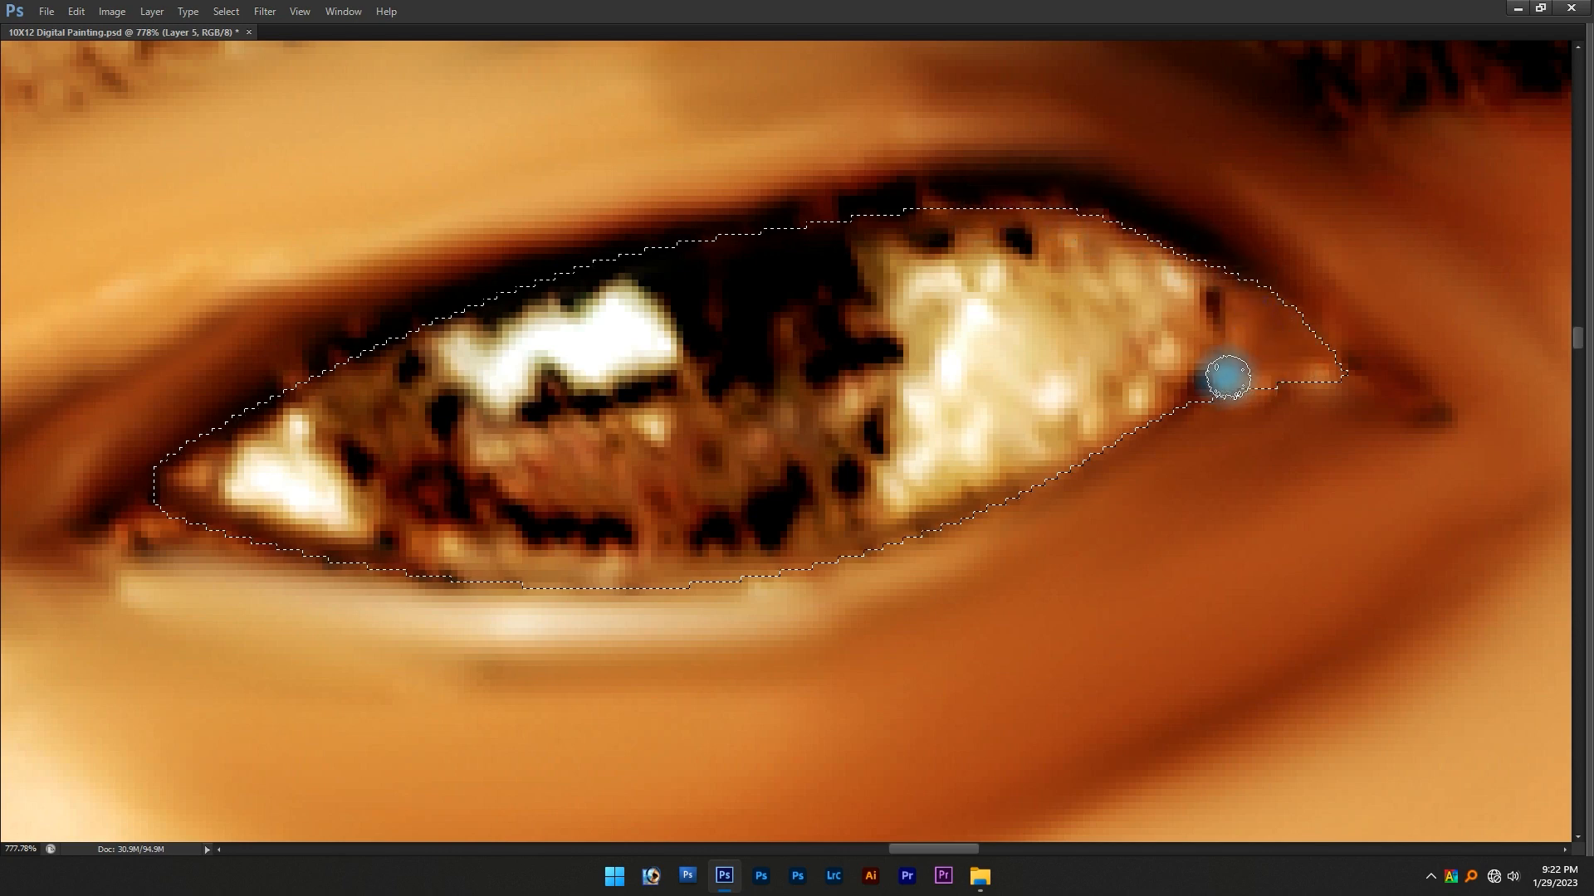
scroll(912, 272, "down", 1)
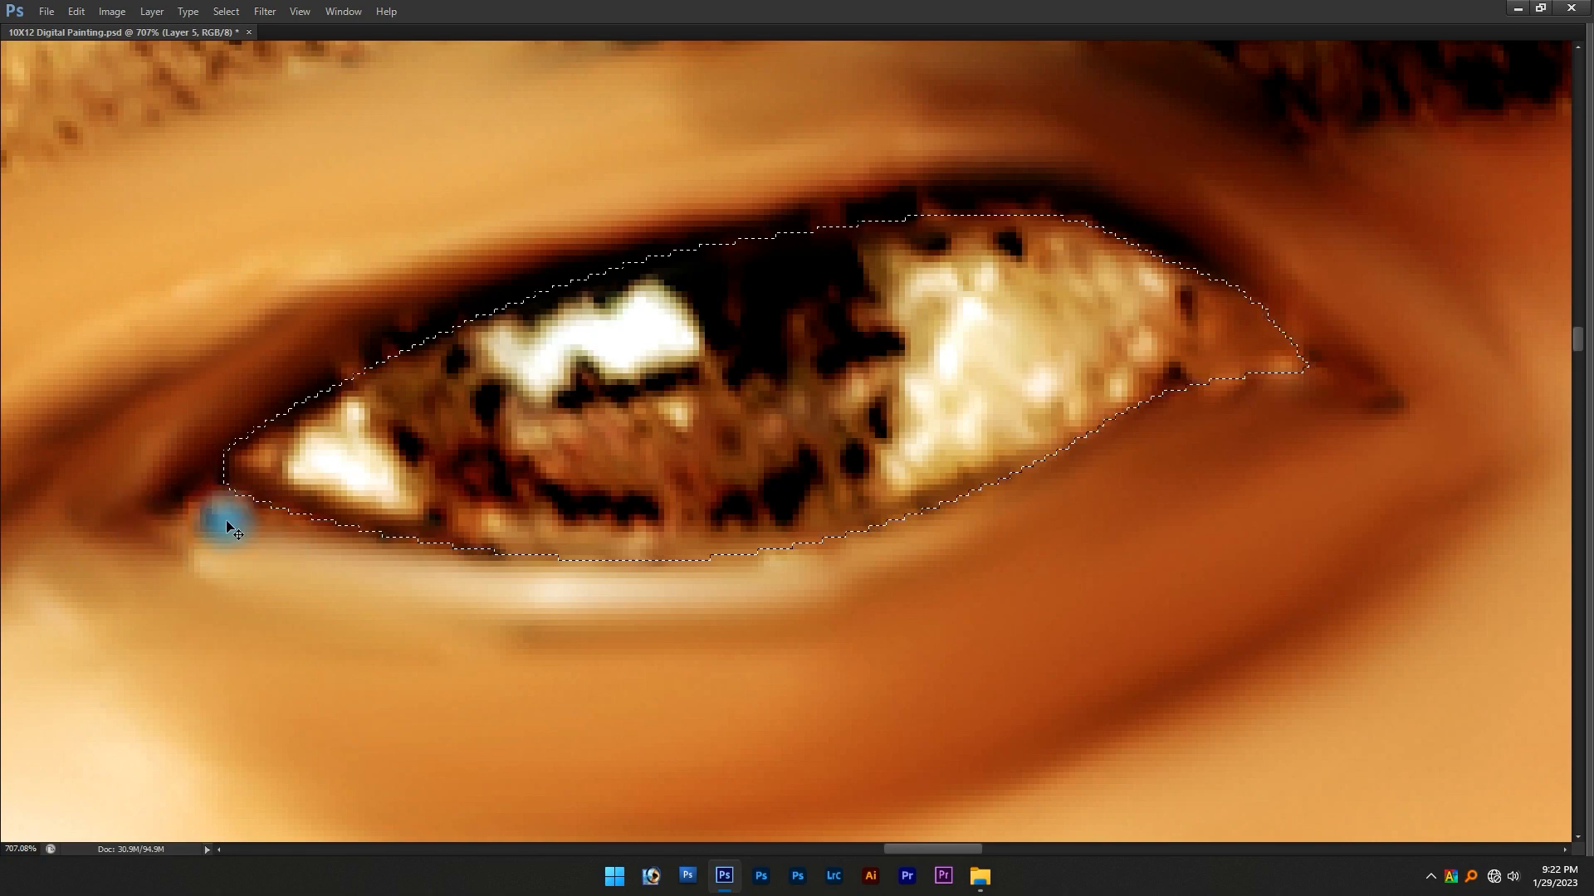
scroll(231, 527, "down", 20)
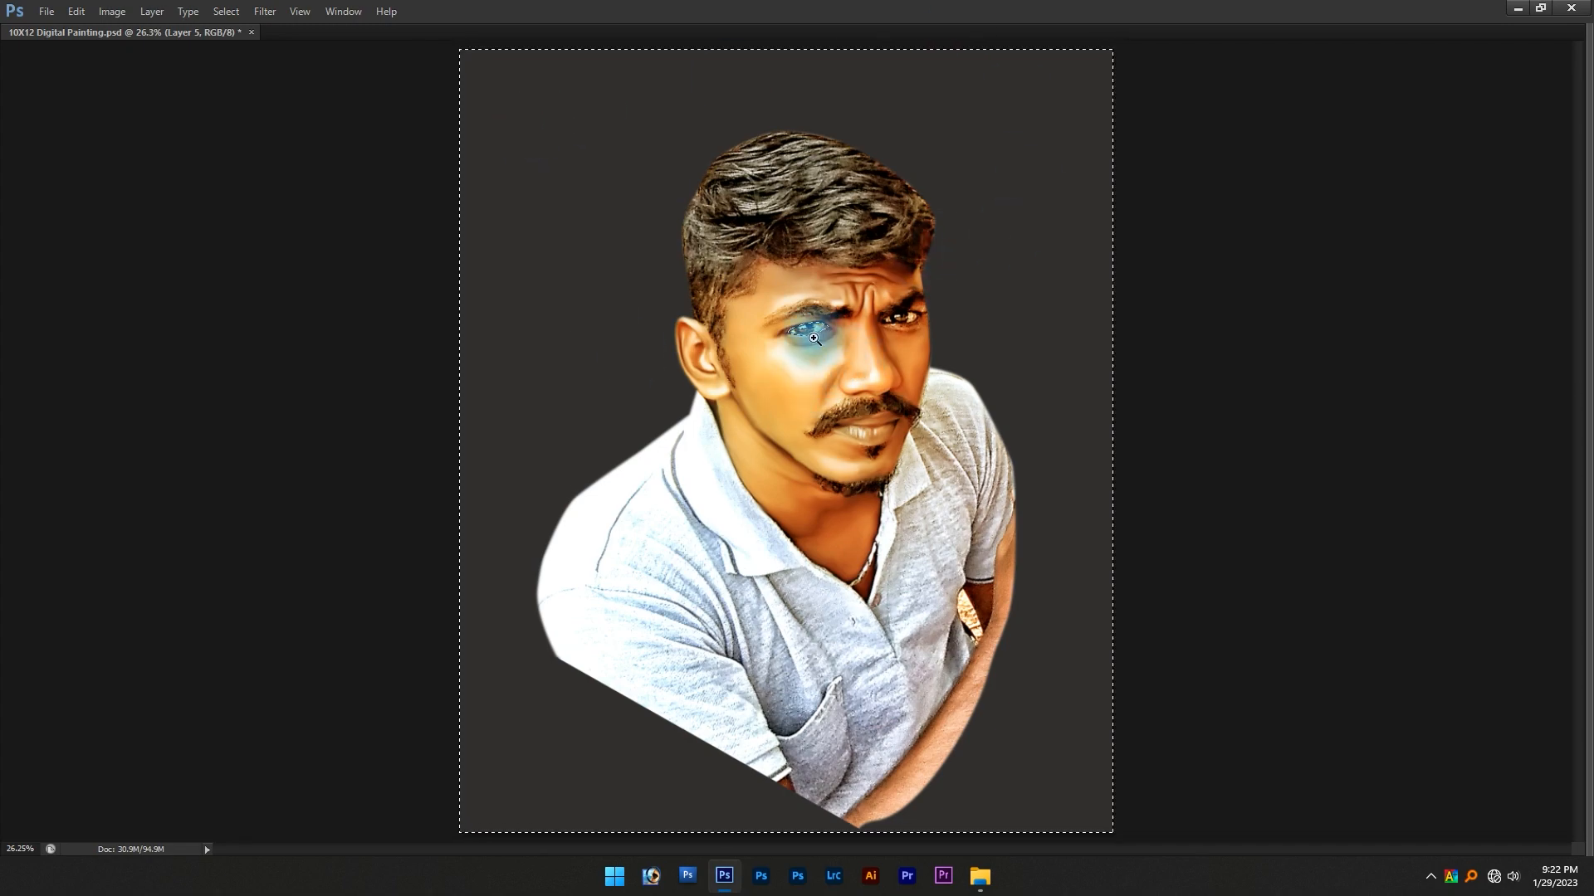
Try a smudge stroke across the left upper lid at the selection edge and undo it
scroll(833, 349, "up", 20)
left_click_drag(997, 639, 737, 352)
scroll(794, 366, "up", 2)
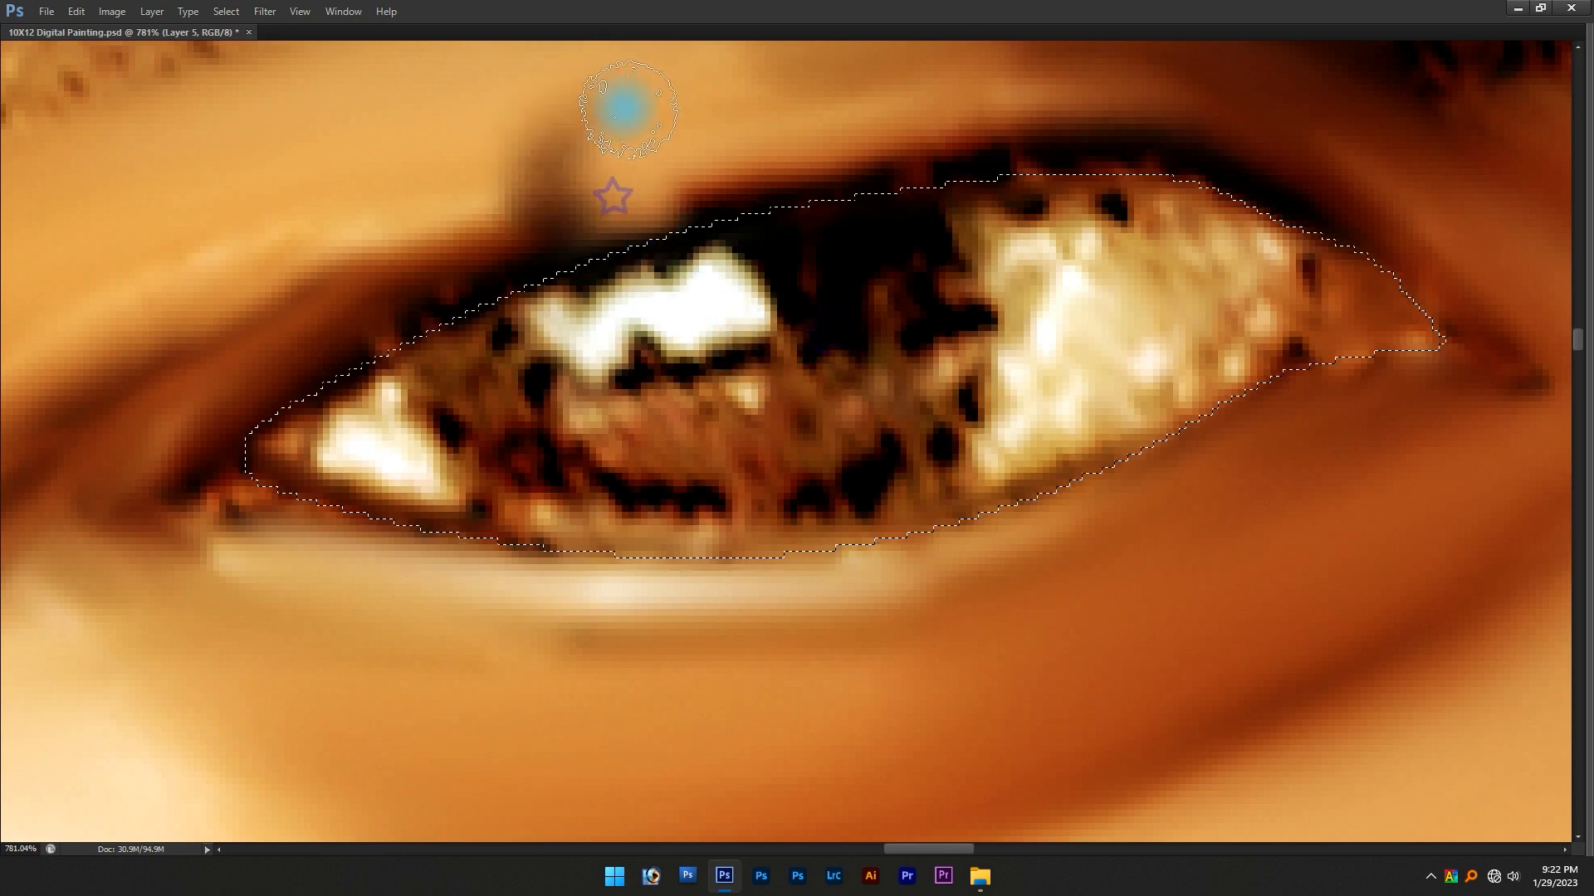
key("ctrl+z")
Smudge the remaining specks on the left eye's upper lash line smooth along the selection edge
scroll(531, 237, "down", 2)
scroll(440, 281, "up", 2)
mouse_move(445, 282)
left_mouse_down()
mouse_move(402, 285)
mouse_move(381, 338)
left_mouse_up()
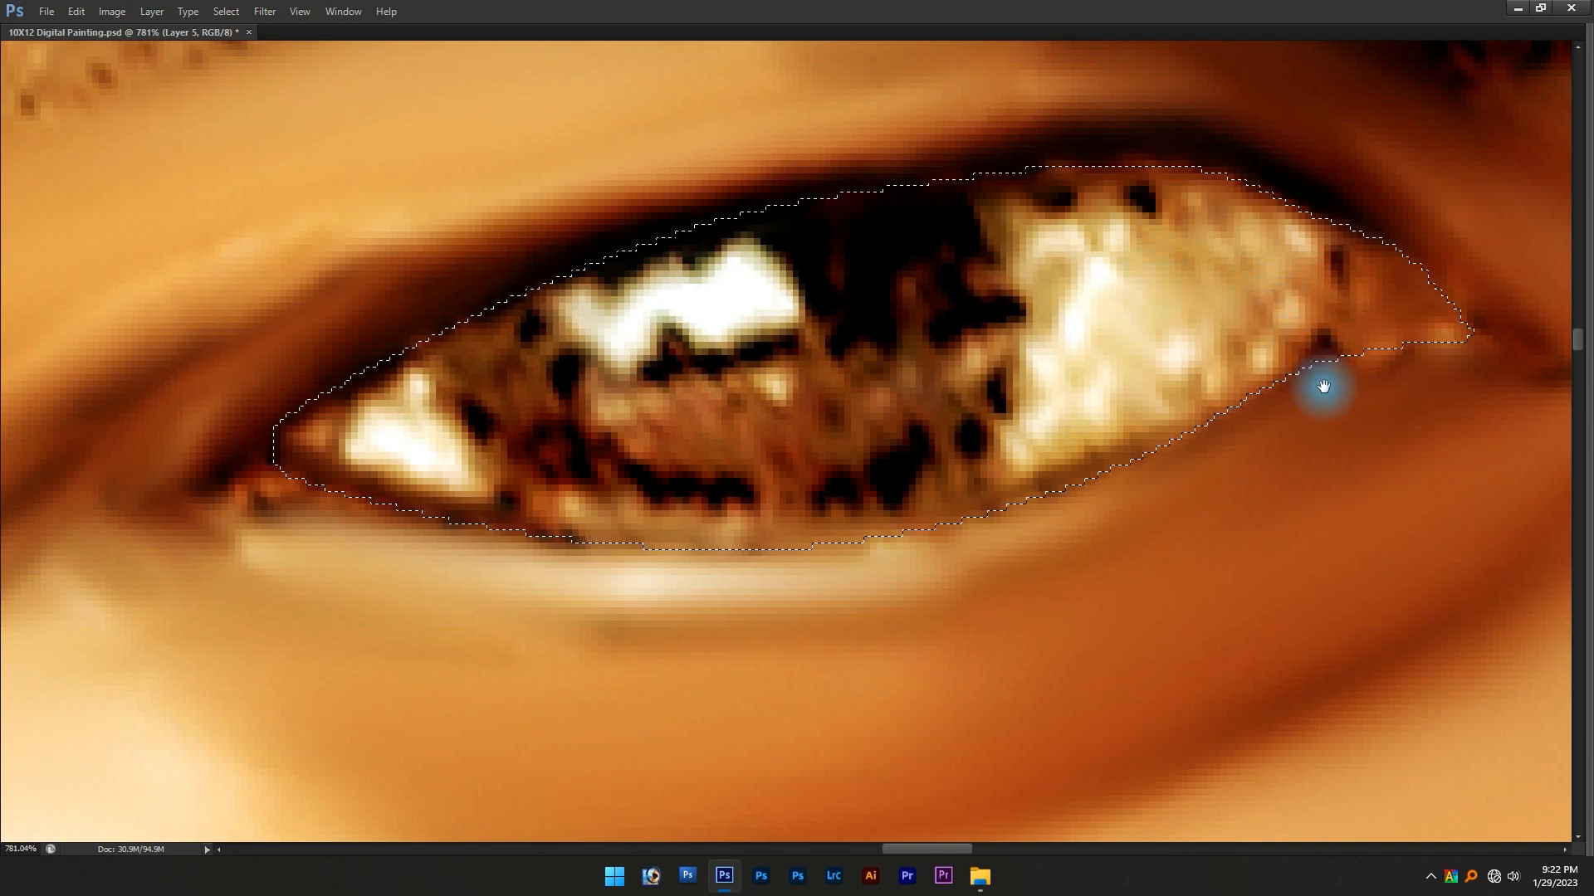
left_click_drag(1323, 388, 1266, 344)
left_click_drag(1416, 324, 1378, 320)
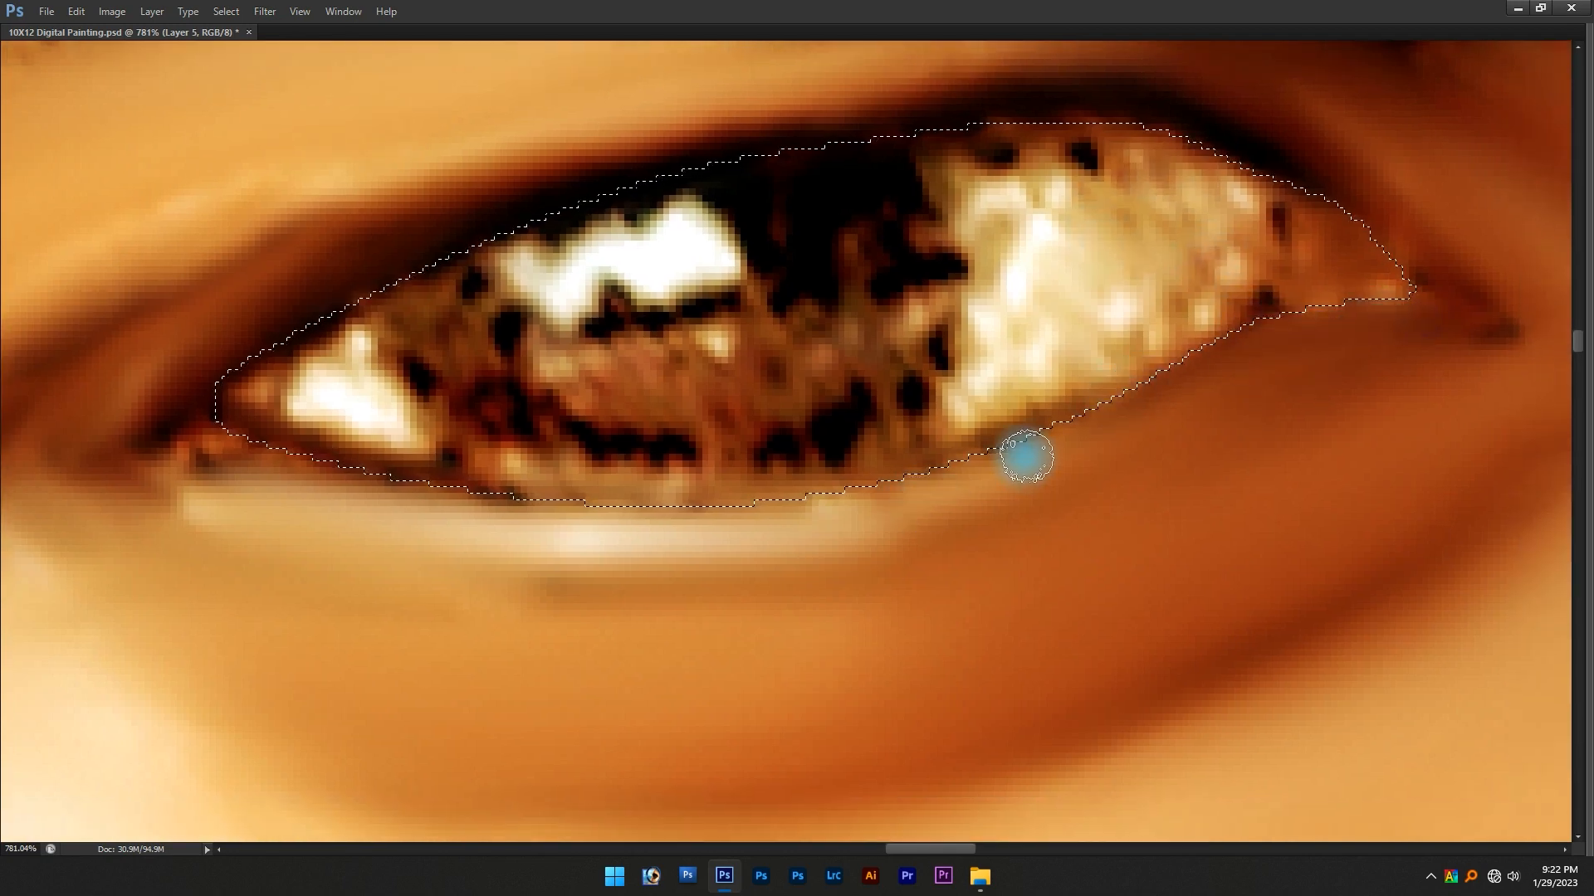
Smooth the remaining grainy spots just outside the eyeball outline at the left eye's outer and inner corners
left_click_drag(462, 529, 750, 508)
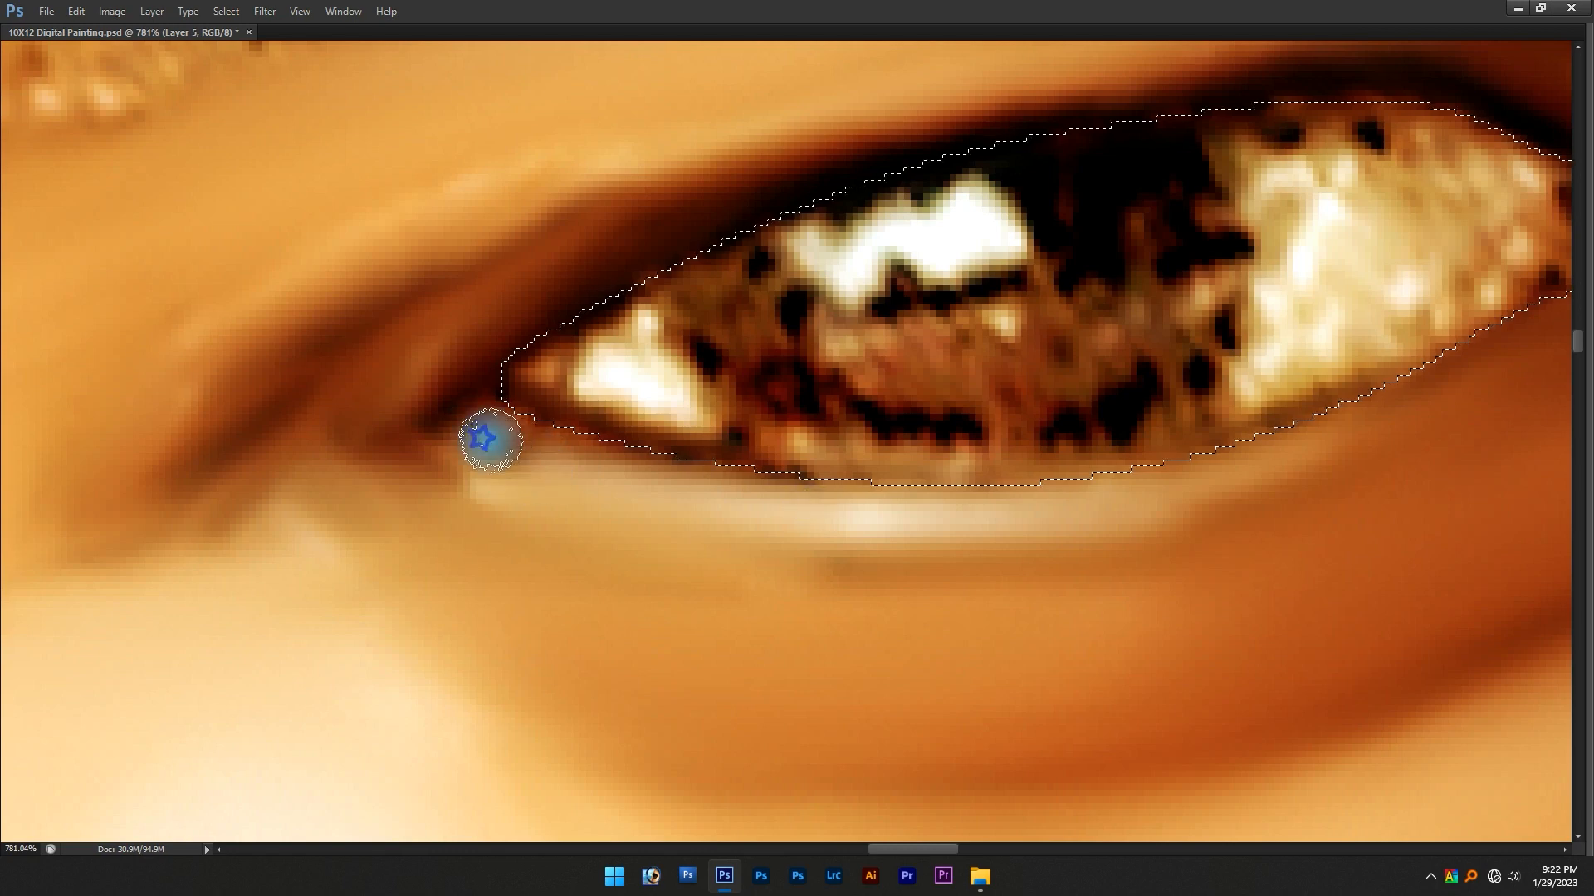
left_click(409, 396)
left_click_drag(842, 431, 472, 511)
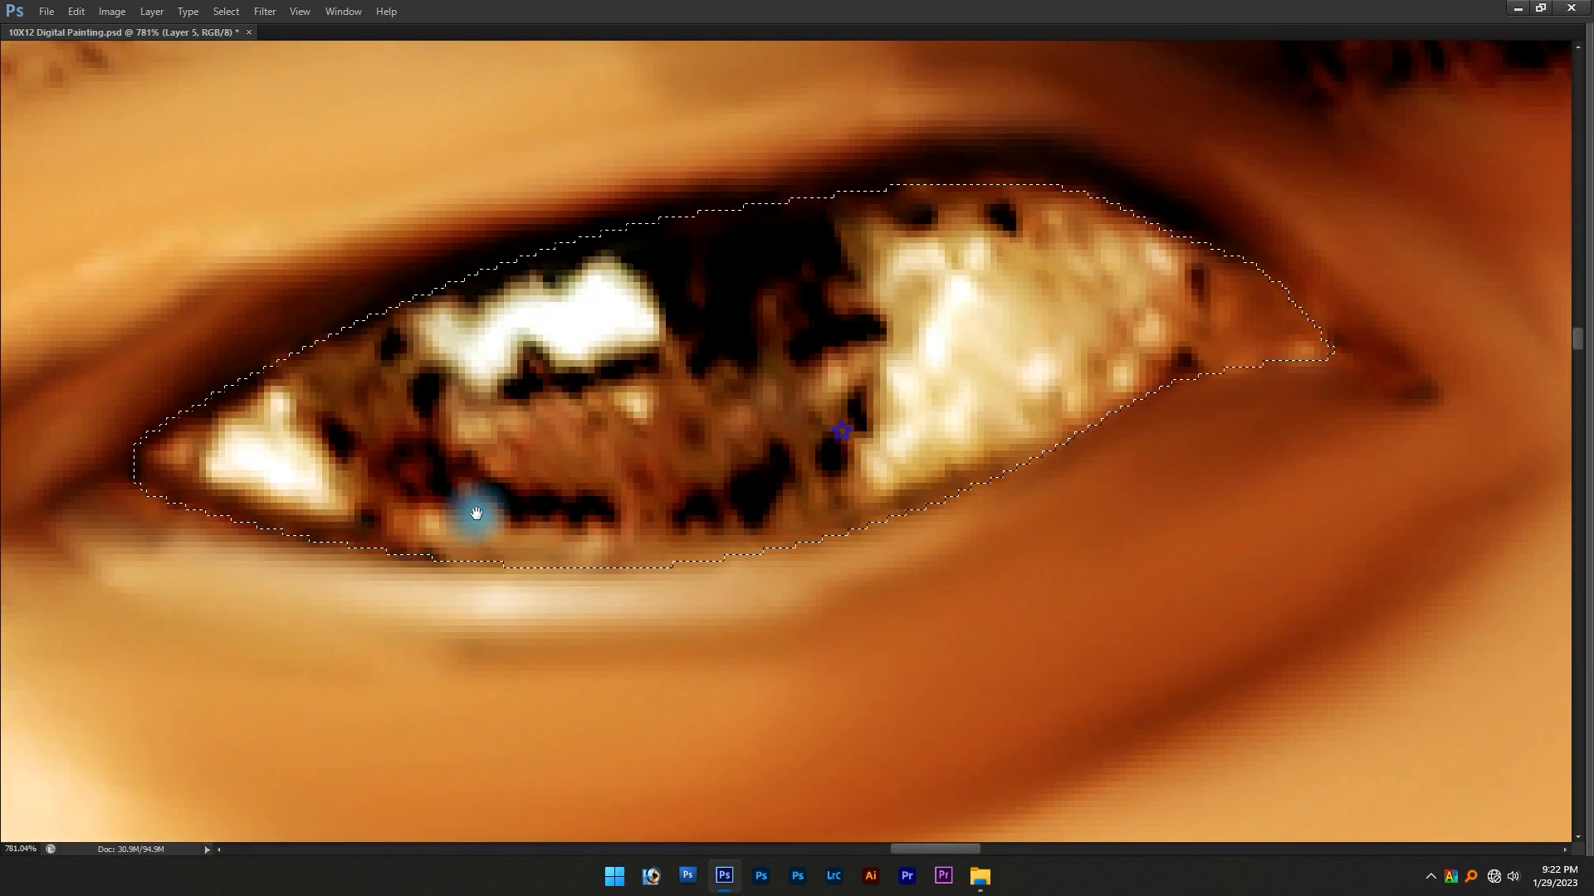
scroll(559, 454, "down", 2)
scroll(1224, 374, "up", 2)
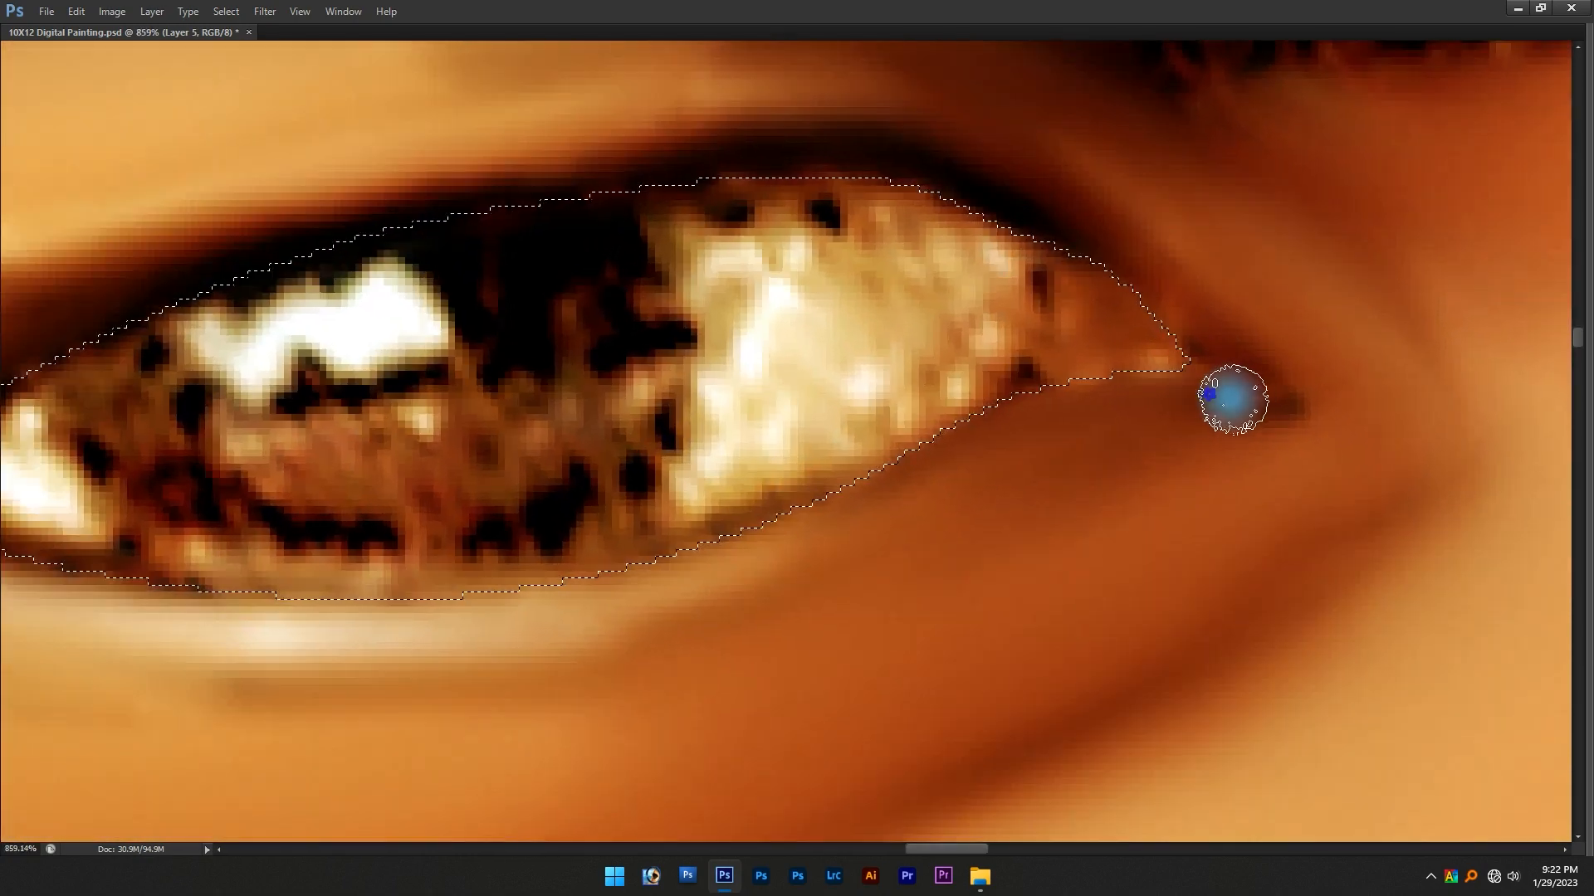
scroll(809, 352, "down", 10)
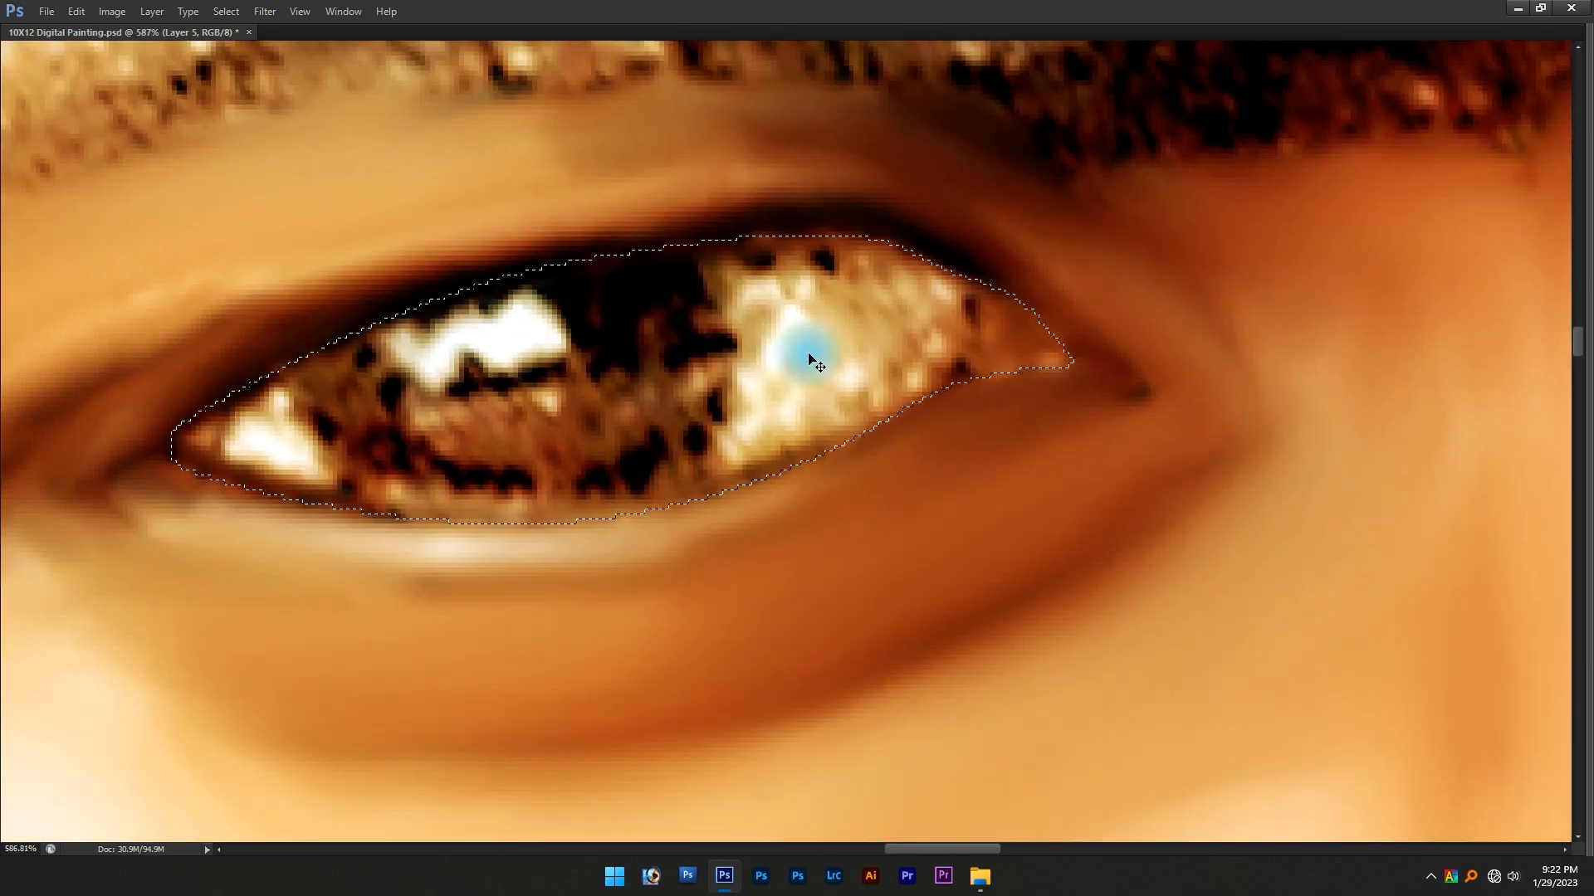
Smudge the grainy eye white on the nose side of the left iris into smooth cream tones within the eyeball selection
key("ctrl+d")
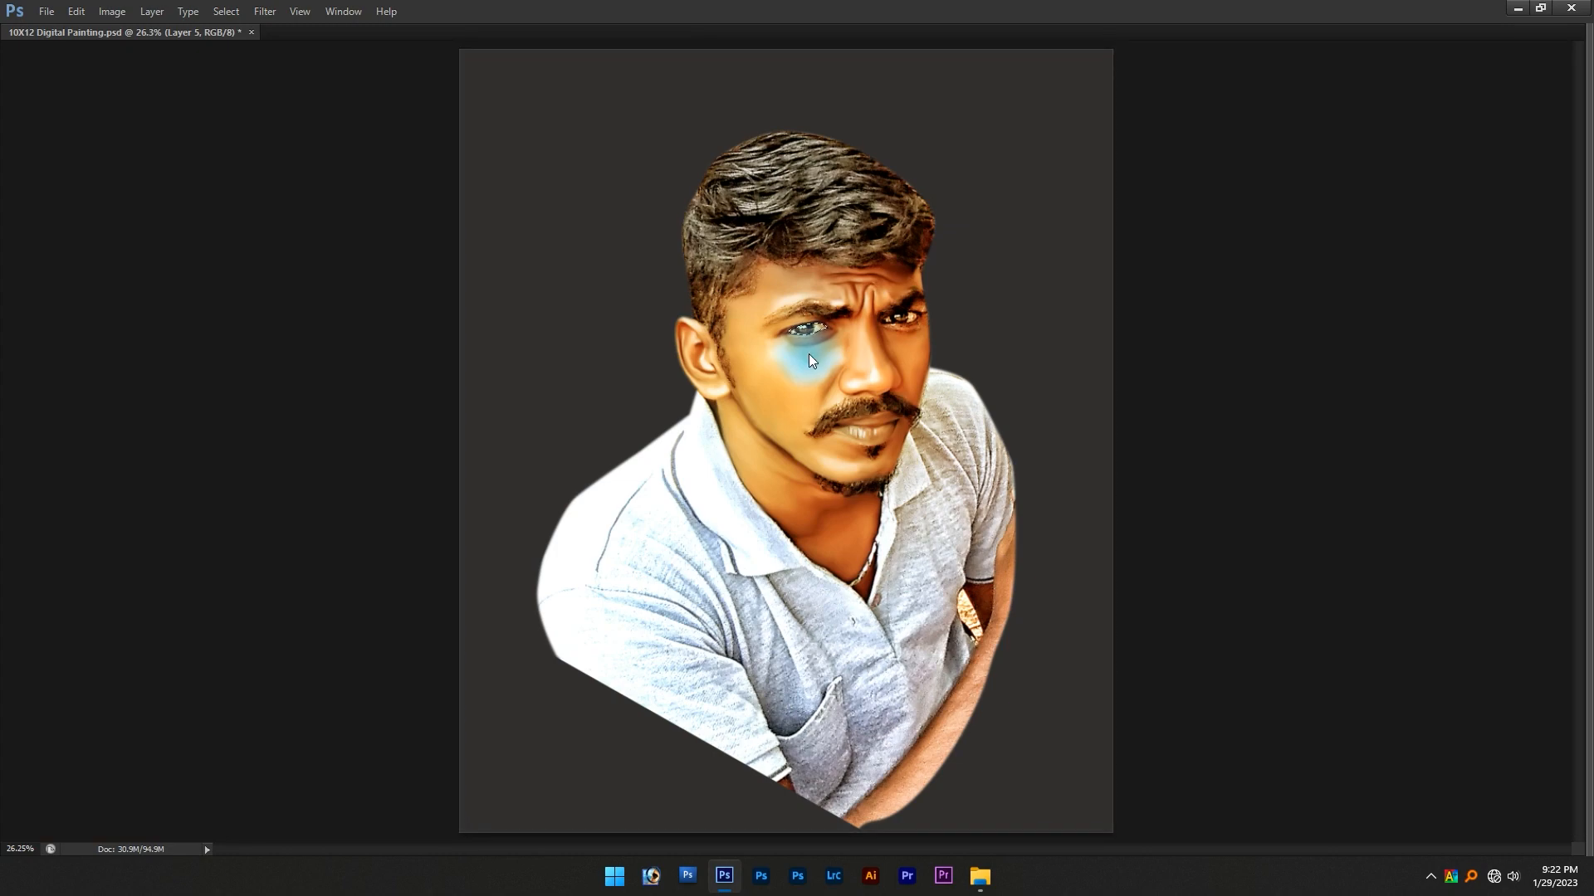
left_click_drag(808, 353, 802, 327)
scroll(802, 327, "up", 15)
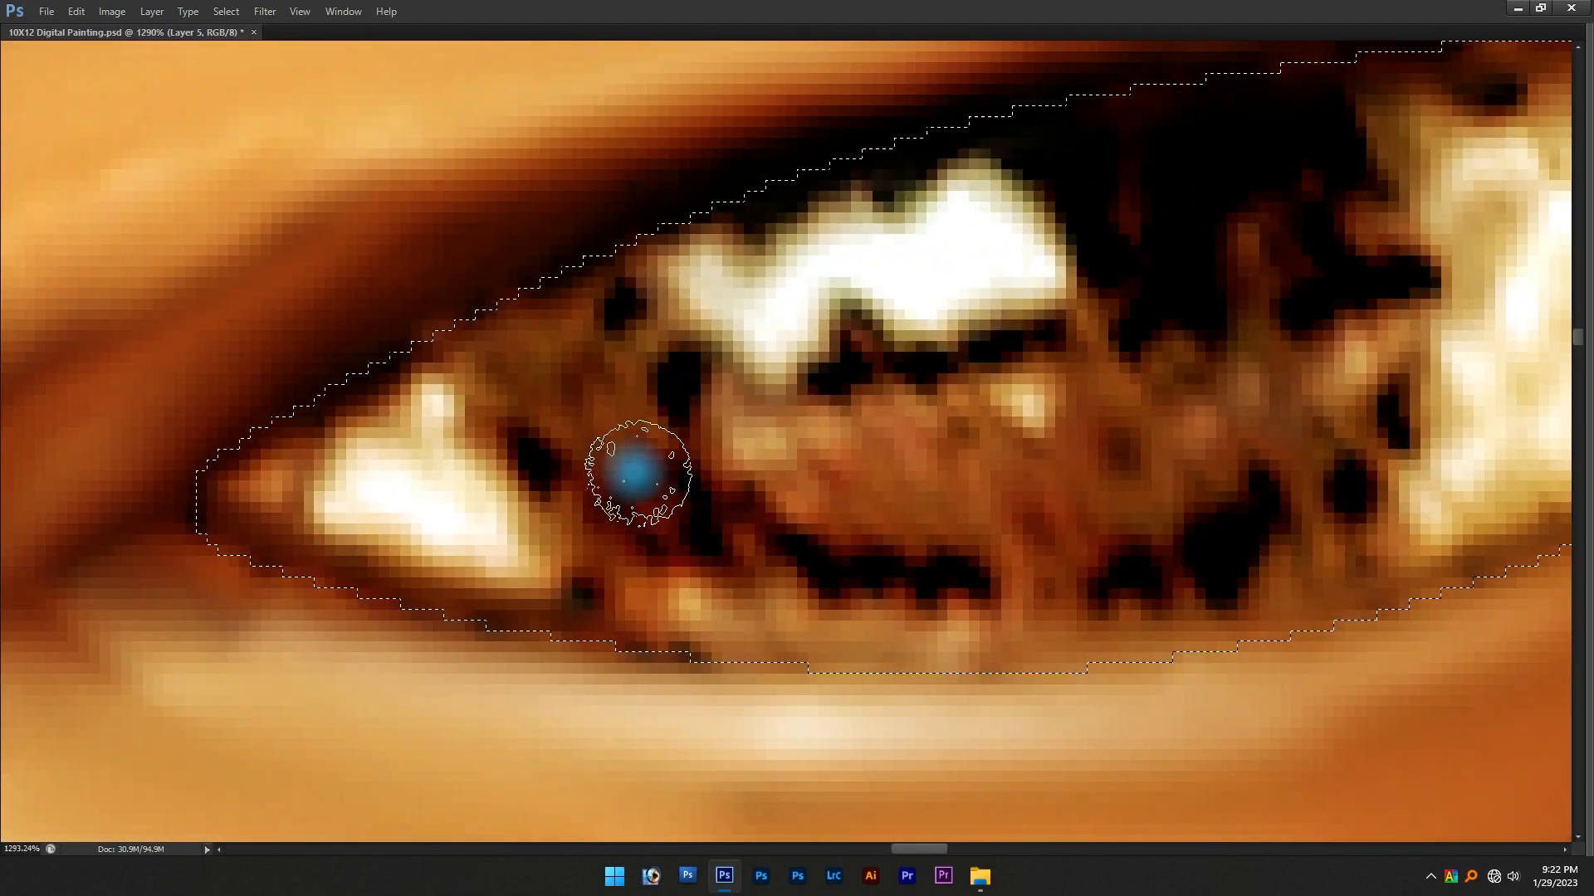
left_click_drag(1107, 370, 338, 478)
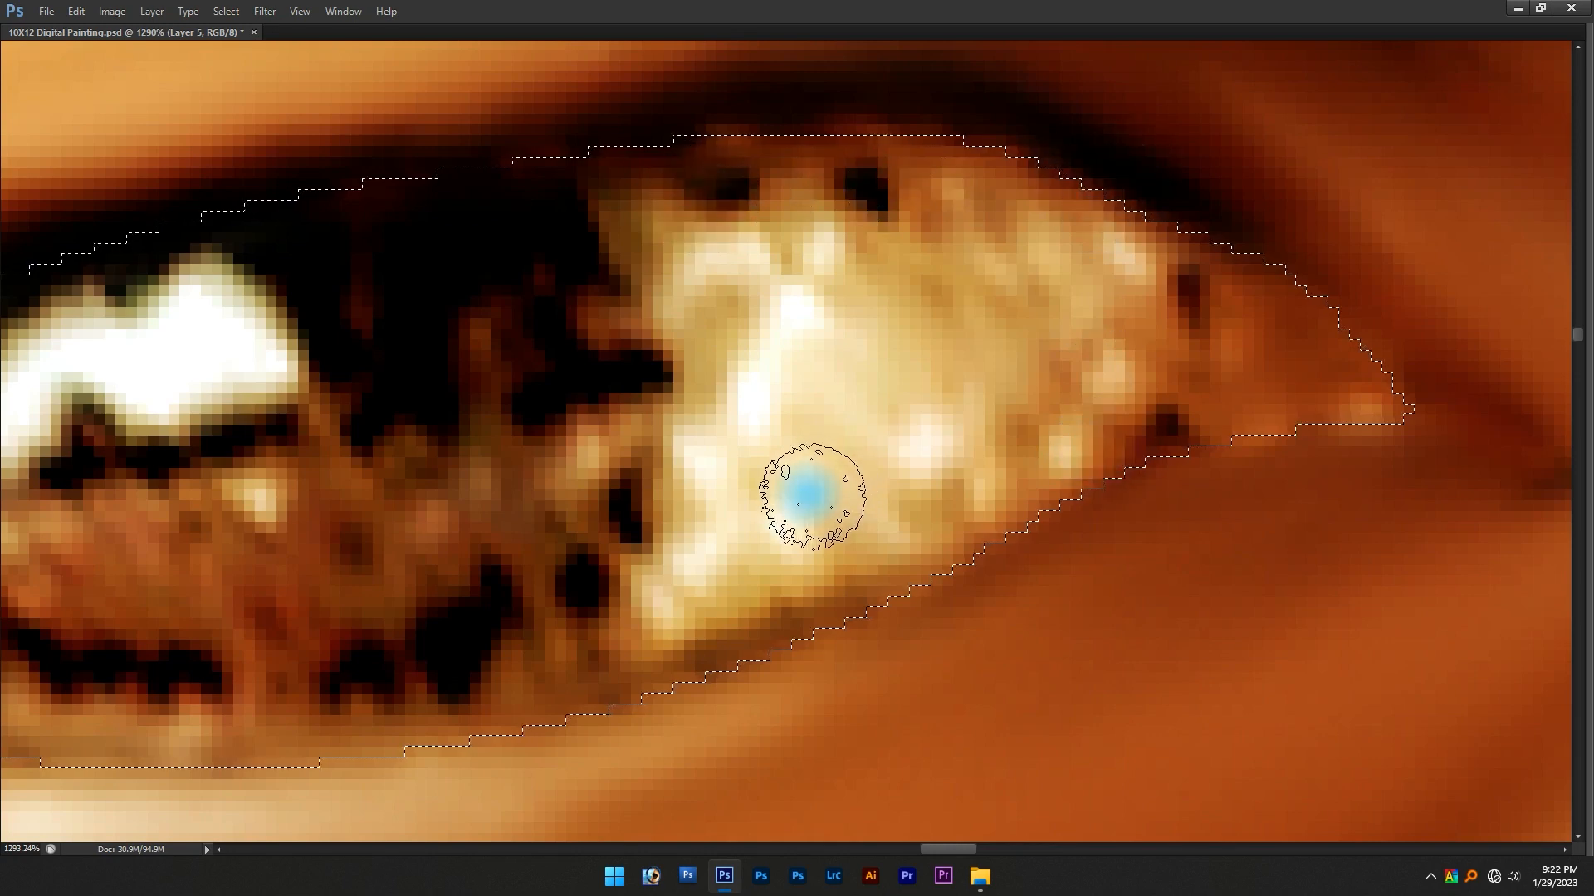
scroll(809, 497, "down", 1)
scroll(794, 515, "up", 2)
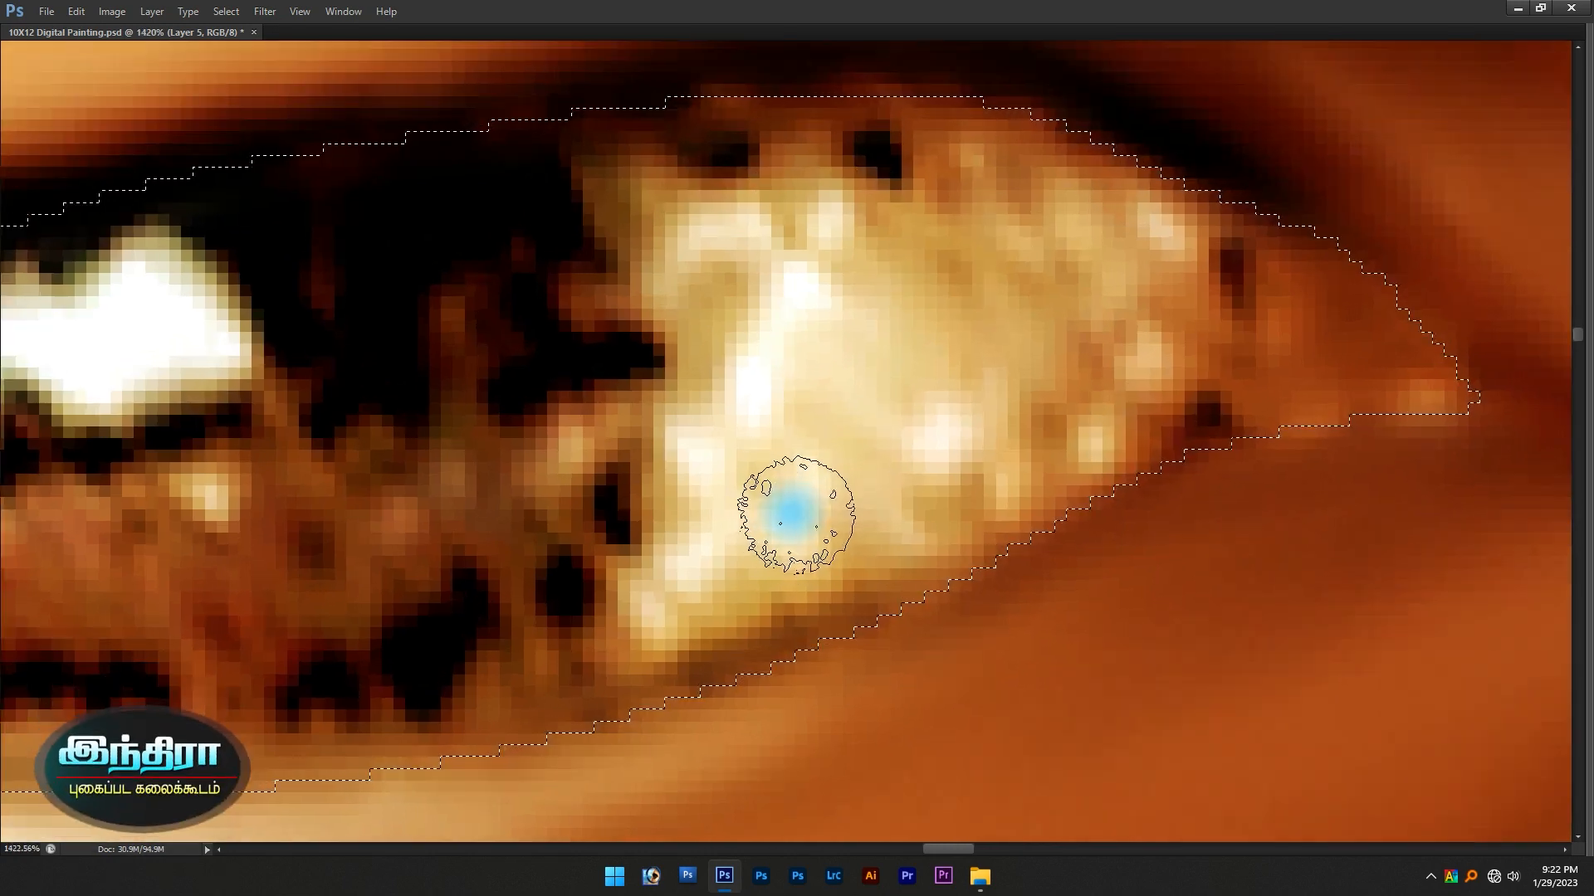
right_click(816, 495, "alt")
left_click_drag(883, 421, 906, 446)
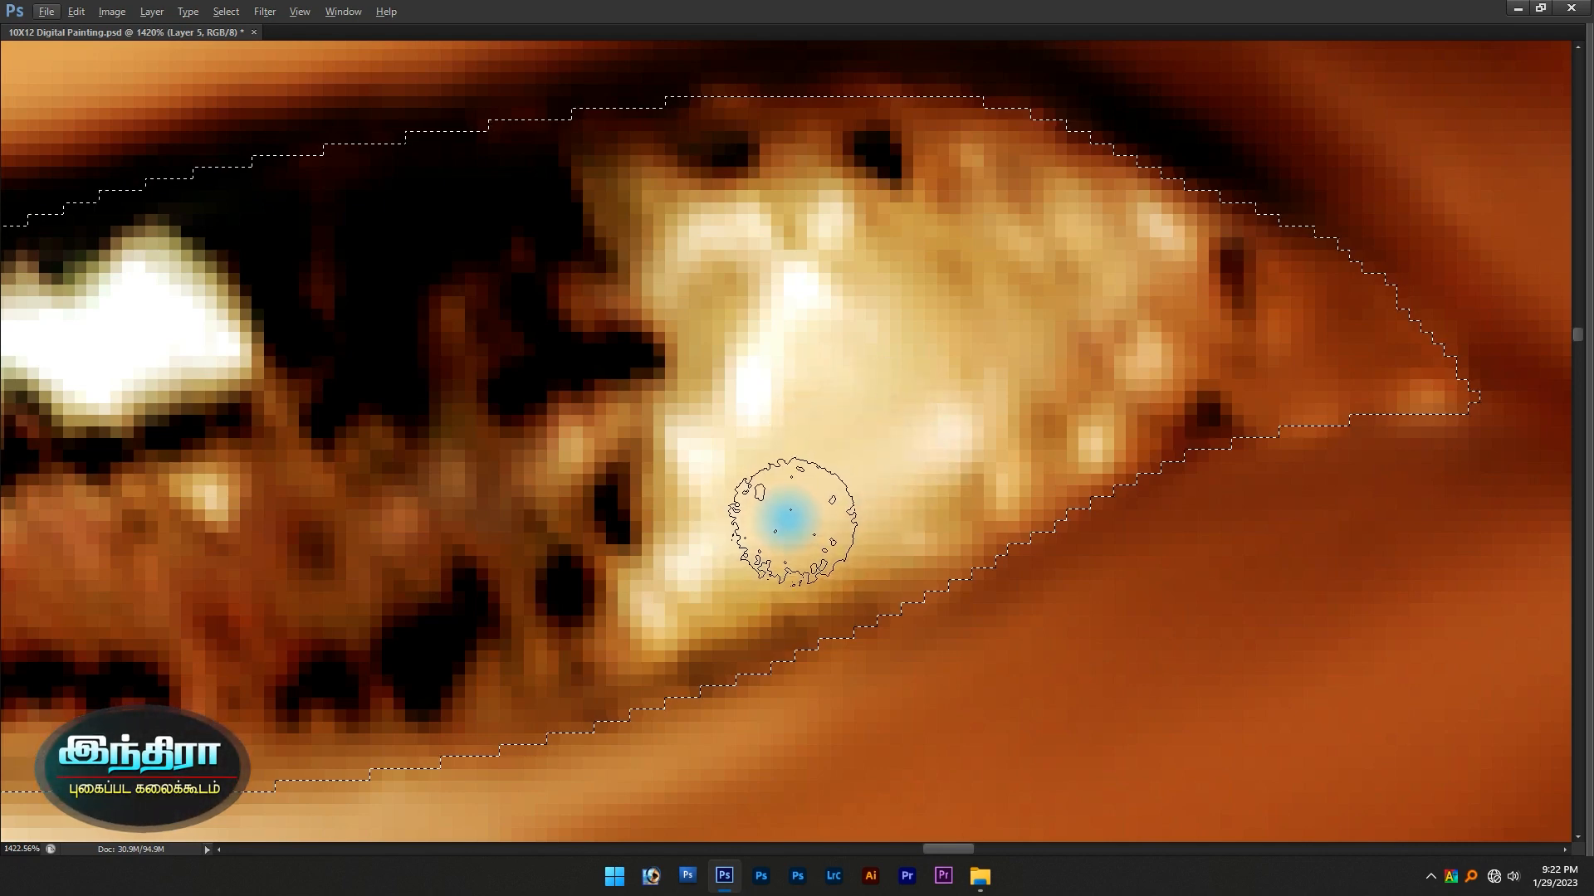
mouse_move(874, 468)
left_mouse_down()
mouse_move(1093, 360)
mouse_move(987, 371)
mouse_move(738, 462)
mouse_move(725, 450)
mouse_move(743, 448)
mouse_move(725, 509)
mouse_move(761, 330)
mouse_move(736, 247)
mouse_move(745, 223)
mouse_move(686, 215)
mouse_move(729, 200)
mouse_move(664, 189)
mouse_move(945, 208)
mouse_move(1069, 228)
mouse_move(1158, 265)
mouse_move(1089, 333)
mouse_move(781, 303)
mouse_move(826, 327)
mouse_move(873, 319)
mouse_move(835, 264)
left_mouse_up()
mouse_move(762, 216)
left_mouse_down()
mouse_move(876, 208)
mouse_move(769, 343)
left_mouse_up()
mouse_move(836, 433)
left_mouse_down()
mouse_move(715, 510)
mouse_move(904, 438)
mouse_move(996, 332)
mouse_move(971, 282)
mouse_move(910, 325)
left_mouse_up()
scroll(930, 327, "down", 2)
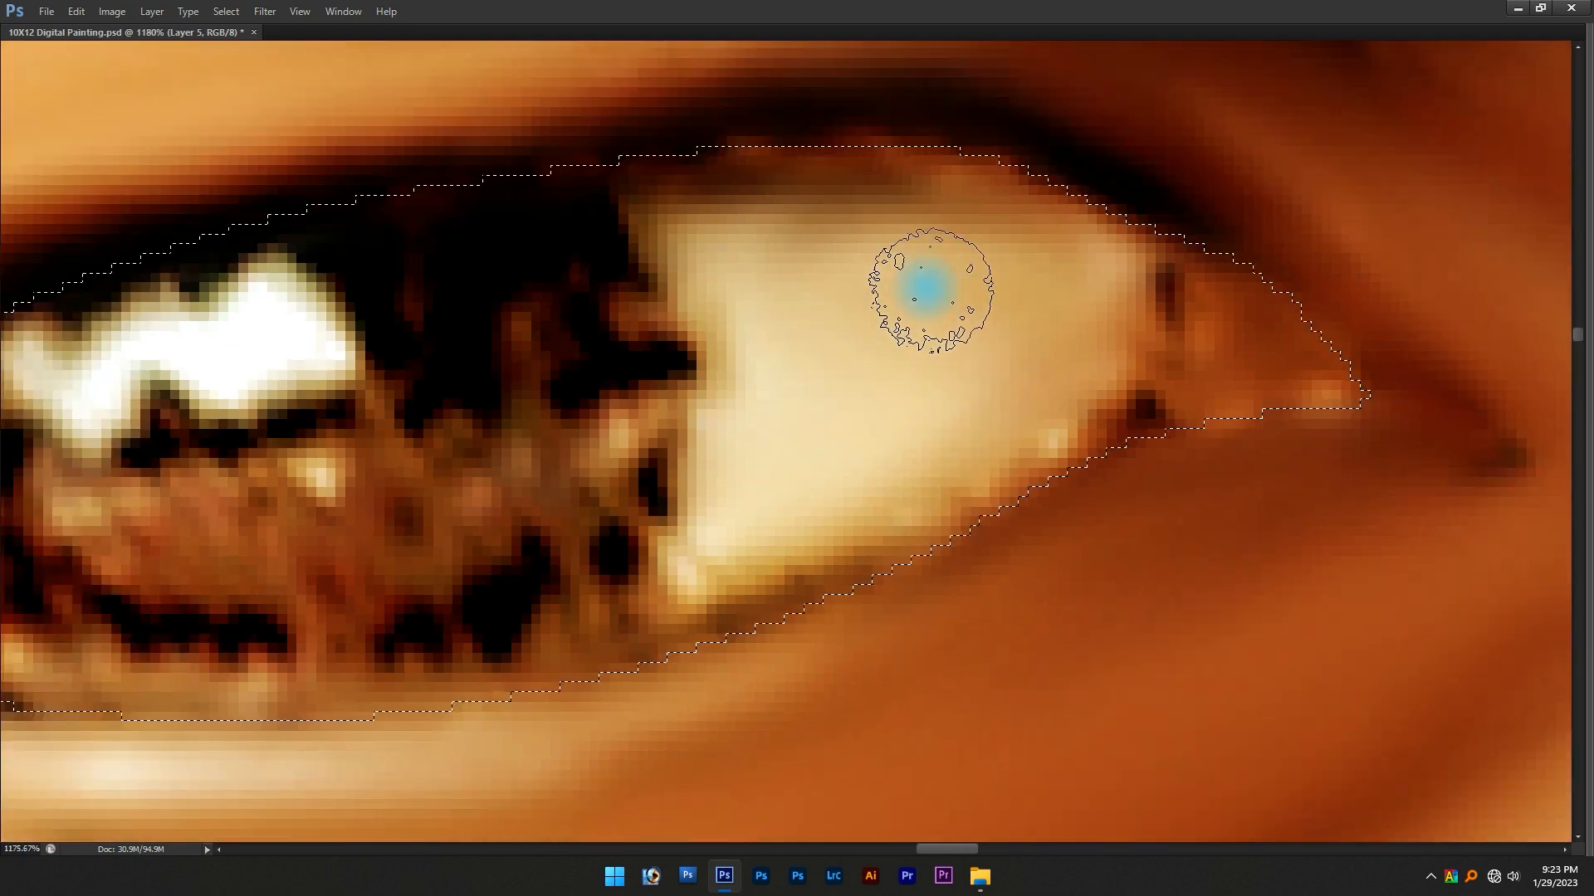
Blend the large eye white again with a bigger smudge brush, softening it toward the upper lid and inner corner
key("Tab")
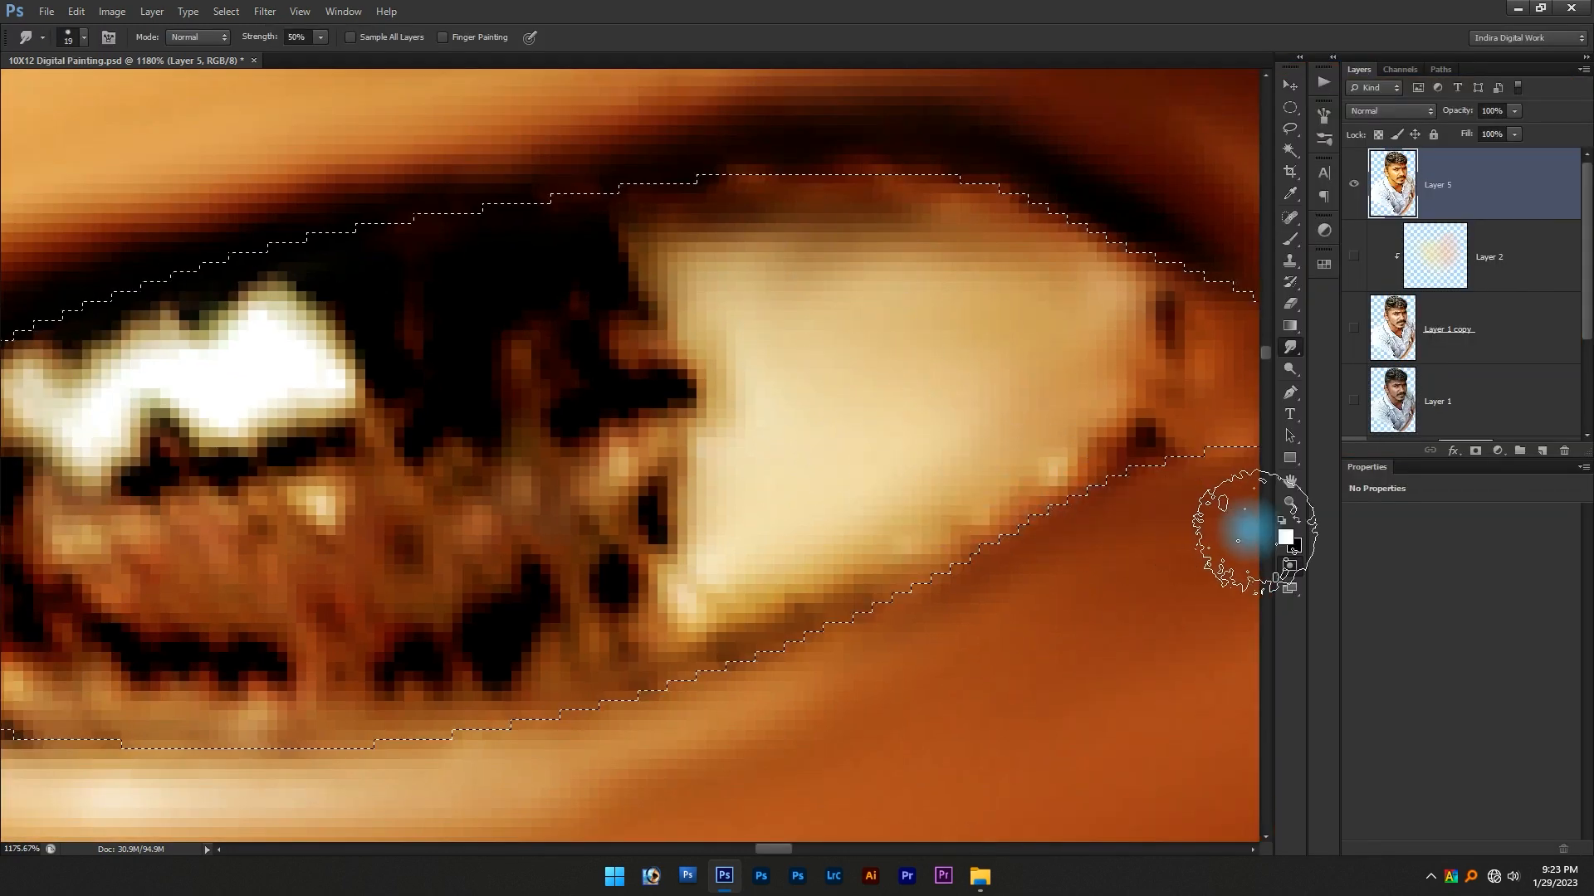
key("Tab")
scroll(906, 355, "up", 2)
mouse_move(893, 359)
left_mouse_down()
mouse_move(914, 361)
mouse_move(755, 313)
mouse_move(968, 285)
mouse_move(922, 377)
mouse_move(801, 438)
mouse_move(900, 398)
mouse_move(875, 439)
mouse_move(818, 470)
mouse_move(939, 403)
mouse_move(768, 481)
mouse_move(861, 463)
mouse_move(755, 515)
mouse_move(759, 544)
mouse_move(910, 459)
mouse_move(999, 362)
mouse_move(932, 277)
mouse_move(714, 246)
mouse_move(833, 235)
mouse_move(729, 266)
mouse_move(712, 249)
mouse_move(1030, 280)
mouse_move(930, 411)
left_mouse_up()
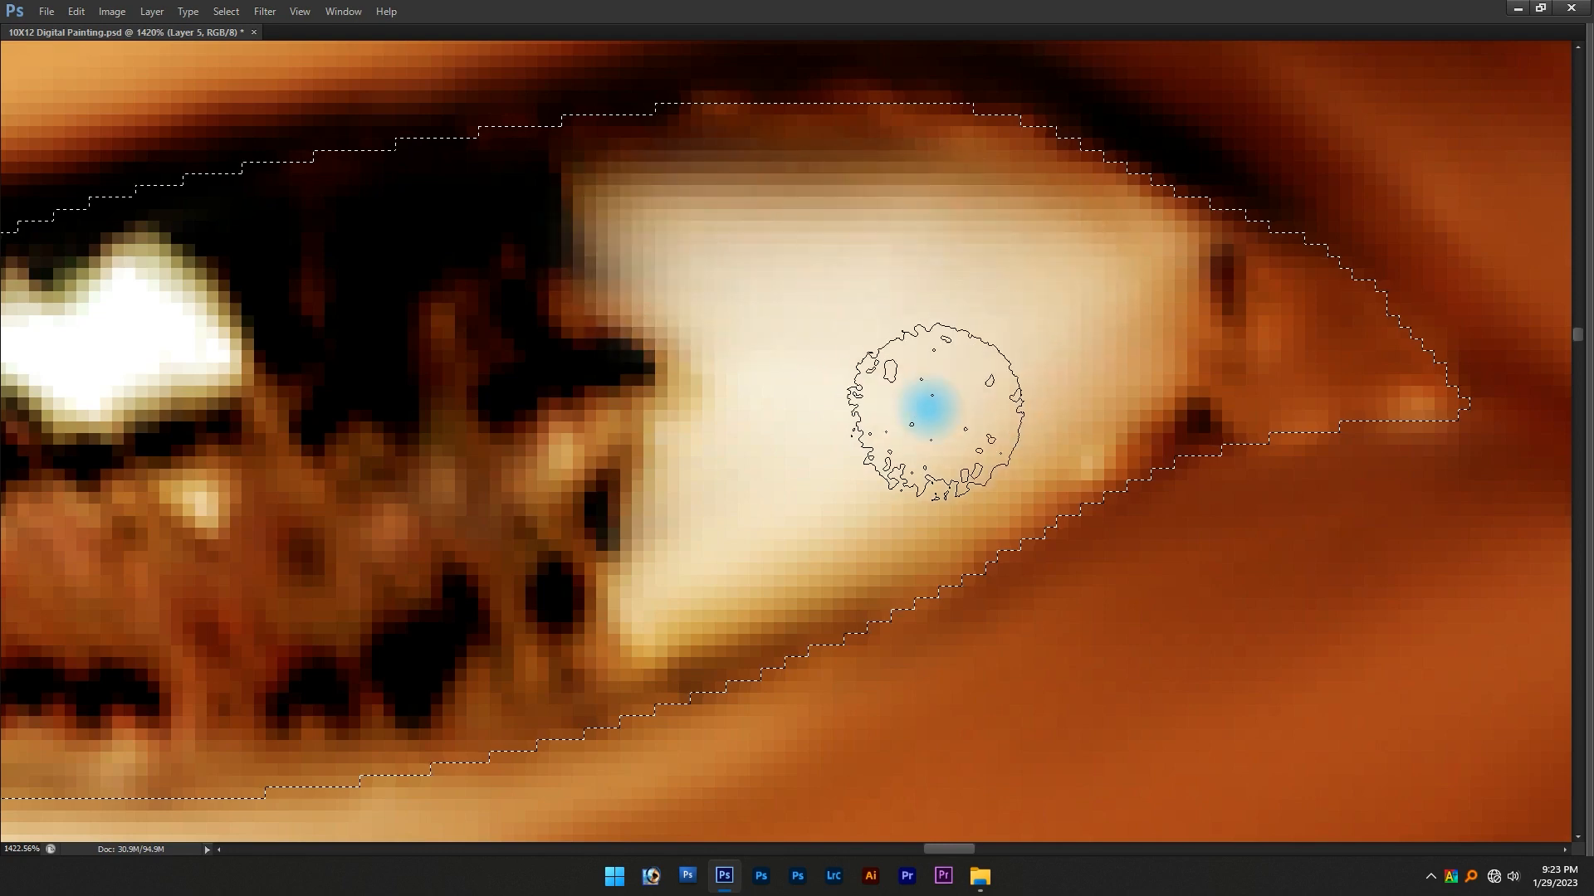
scroll(903, 378, "down", 8)
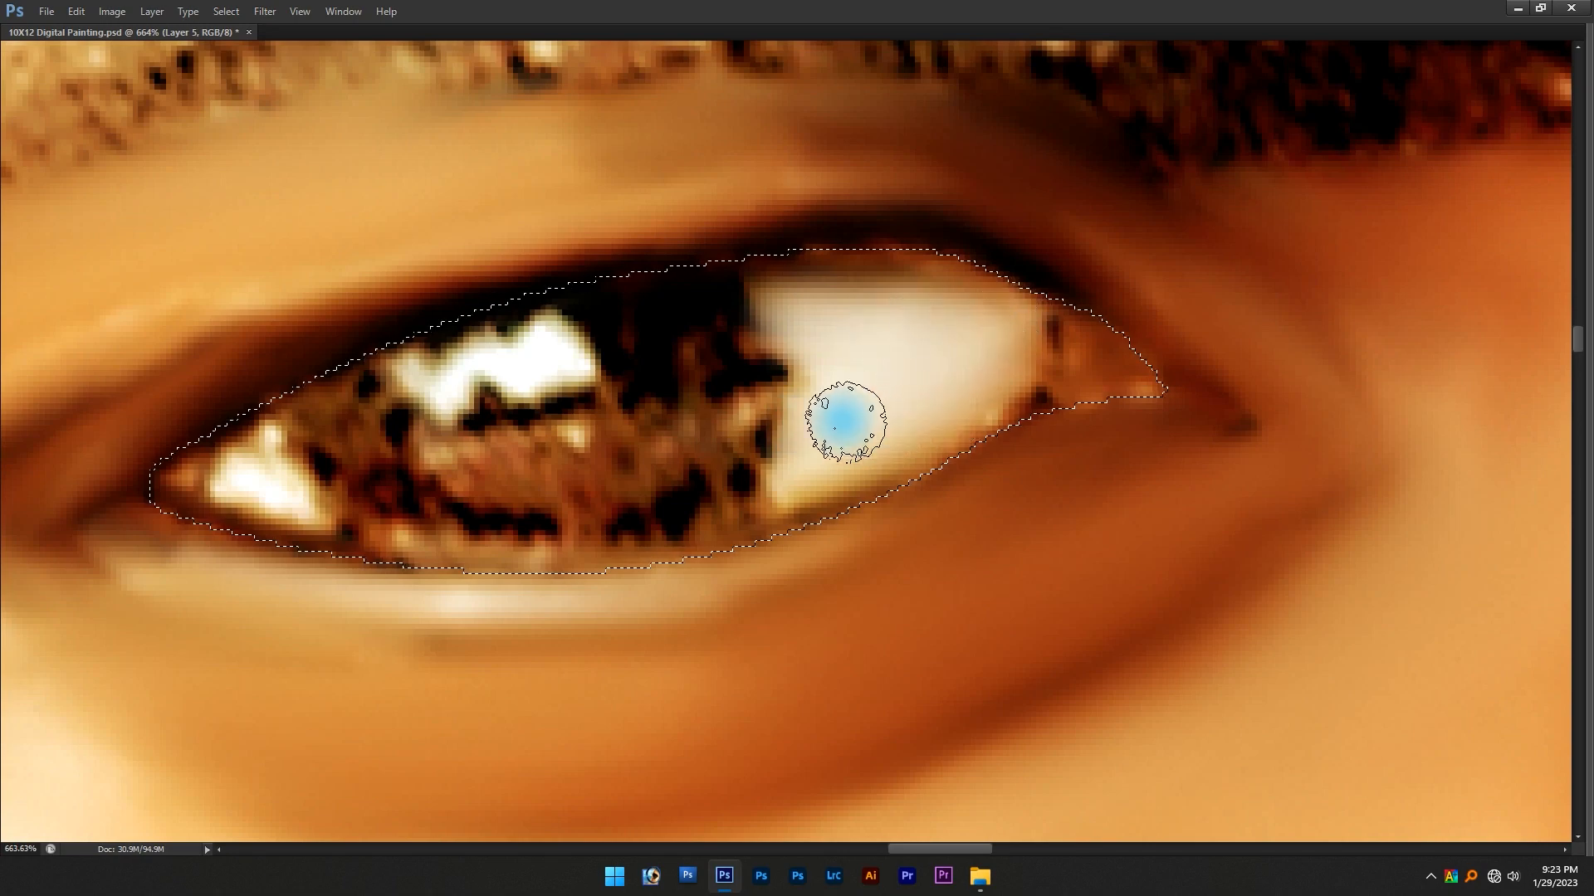
Smudge the small triangular eye white and the brownish outer corner of the left eye smooth
scroll(445, 399, "up", 8)
left_click_drag(324, 477, 743, 411)
scroll(683, 427, "up", 4)
mouse_move(634, 404)
left_mouse_down()
mouse_move(616, 405)
mouse_move(637, 423)
mouse_move(606, 425)
mouse_move(664, 435)
left_mouse_up()
scroll(664, 430, "down", 3)
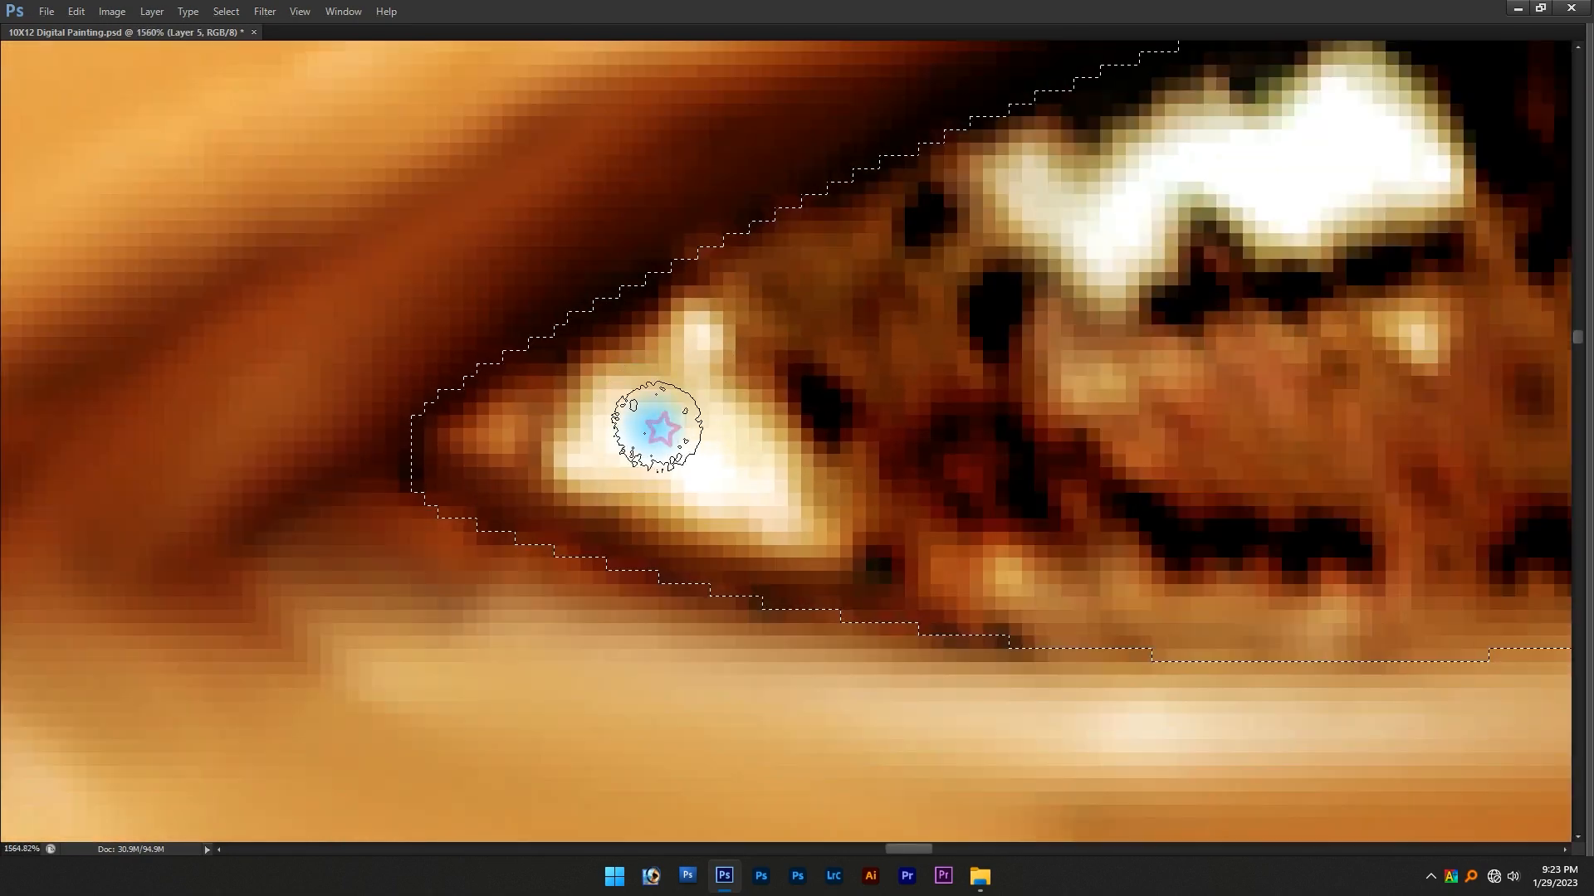
scroll(661, 429, "up", 1)
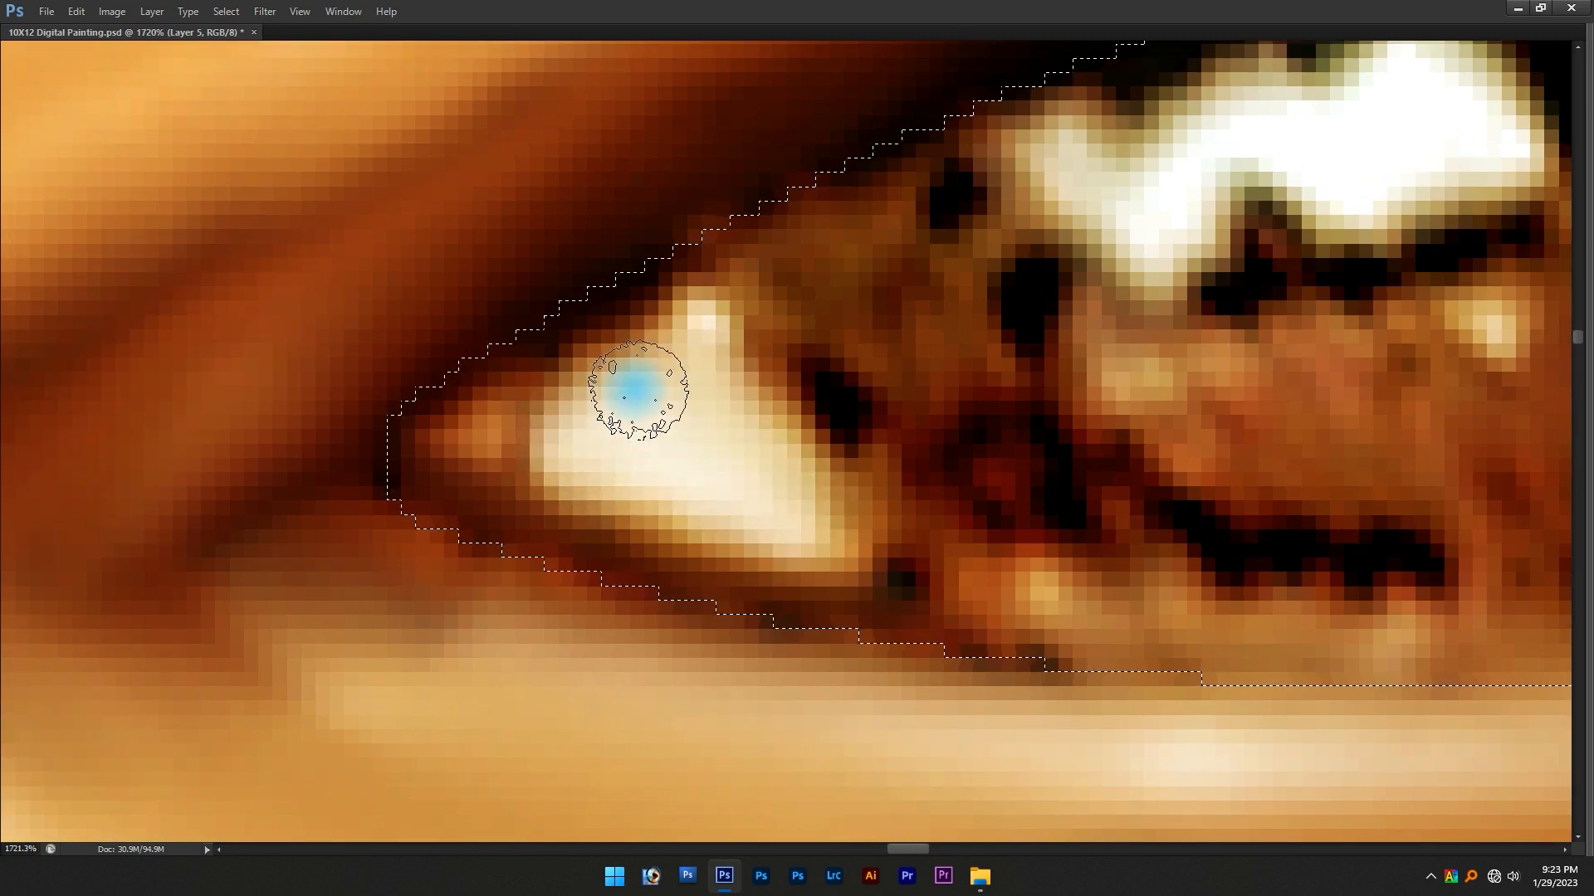
mouse_move(775, 598)
left_mouse_down()
mouse_move(562, 515)
mouse_move(474, 415)
mouse_move(686, 263)
mouse_move(676, 451)
mouse_move(630, 419)
mouse_move(697, 434)
mouse_move(658, 412)
mouse_move(679, 371)
mouse_move(740, 486)
left_mouse_up()
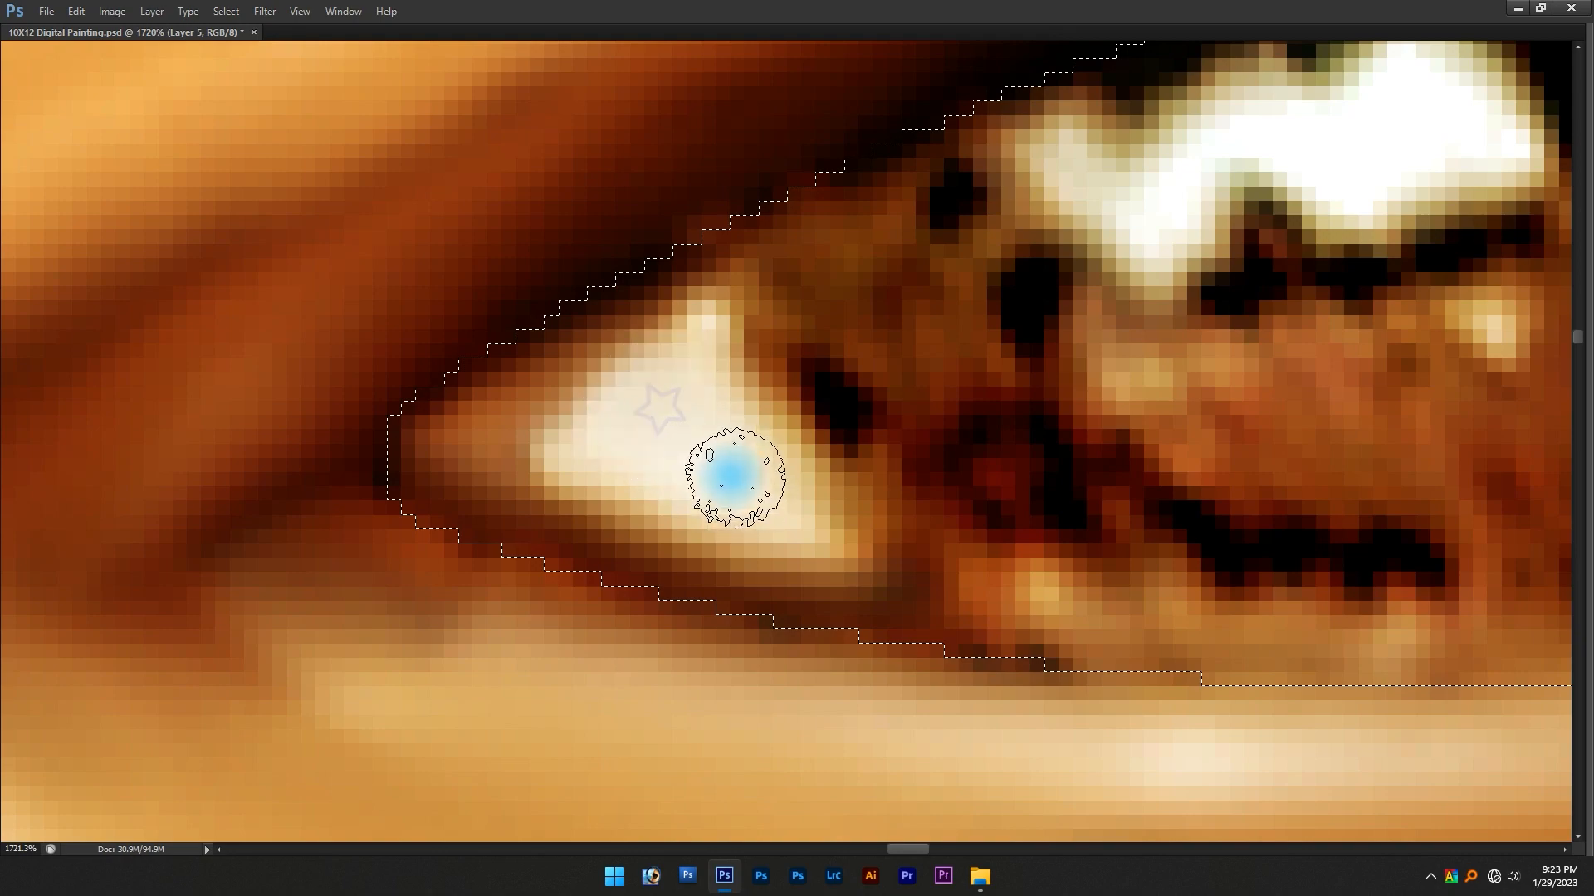
scroll(720, 469, "down", 5)
Resize the smudge brush and blend the dark specks at the left eye's inner corner into the surrounding skin tone
left_click_drag(962, 543, 717, 580)
scroll(756, 501, "down", 1)
left_click_drag(1007, 449, 858, 491)
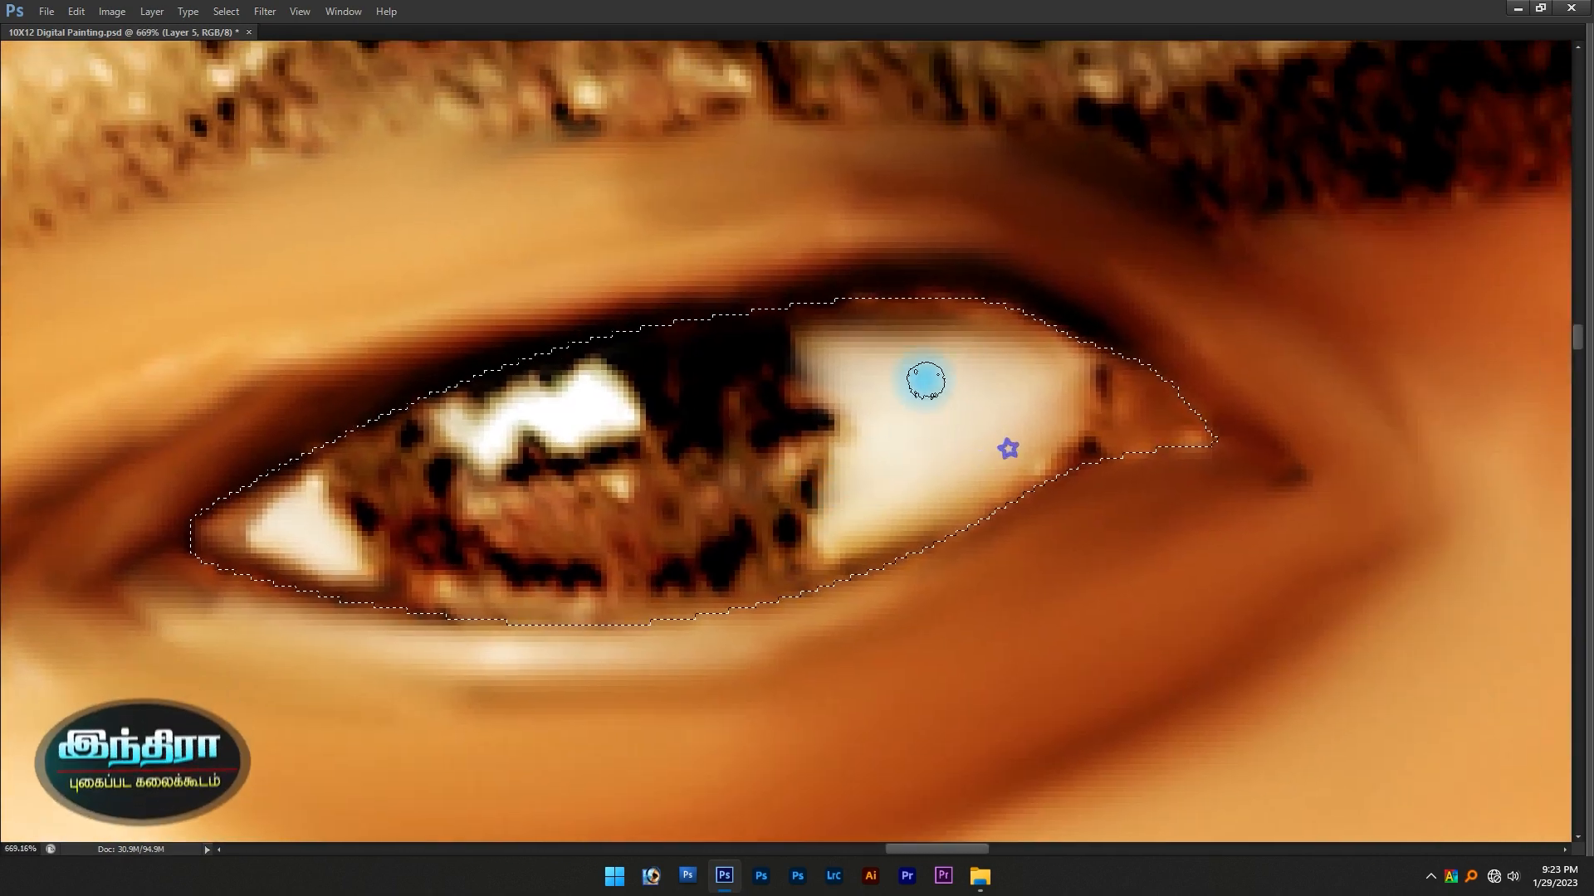
scroll(946, 381, "up", 4)
scroll(952, 379, "up", 1)
right_click(1054, 380, "alt")
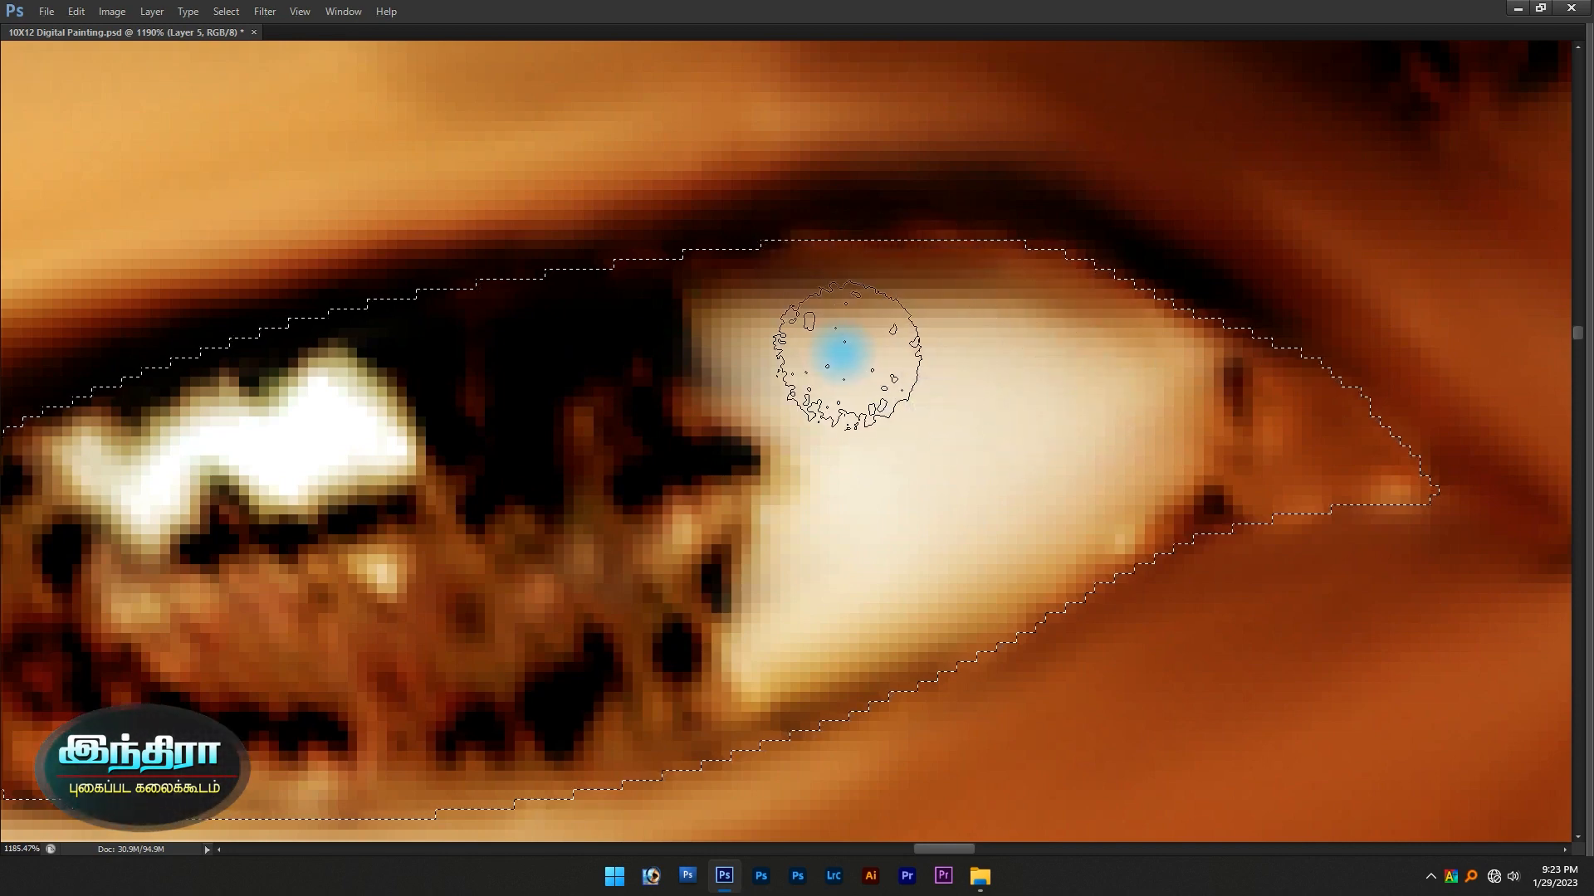
right_click(1189, 491, "alt")
mouse_move(1235, 498)
left_mouse_down()
mouse_move(1375, 457)
mouse_move(1220, 373)
mouse_move(1148, 512)
mouse_move(945, 591)
left_mouse_up()
scroll(953, 481, "down", 2)
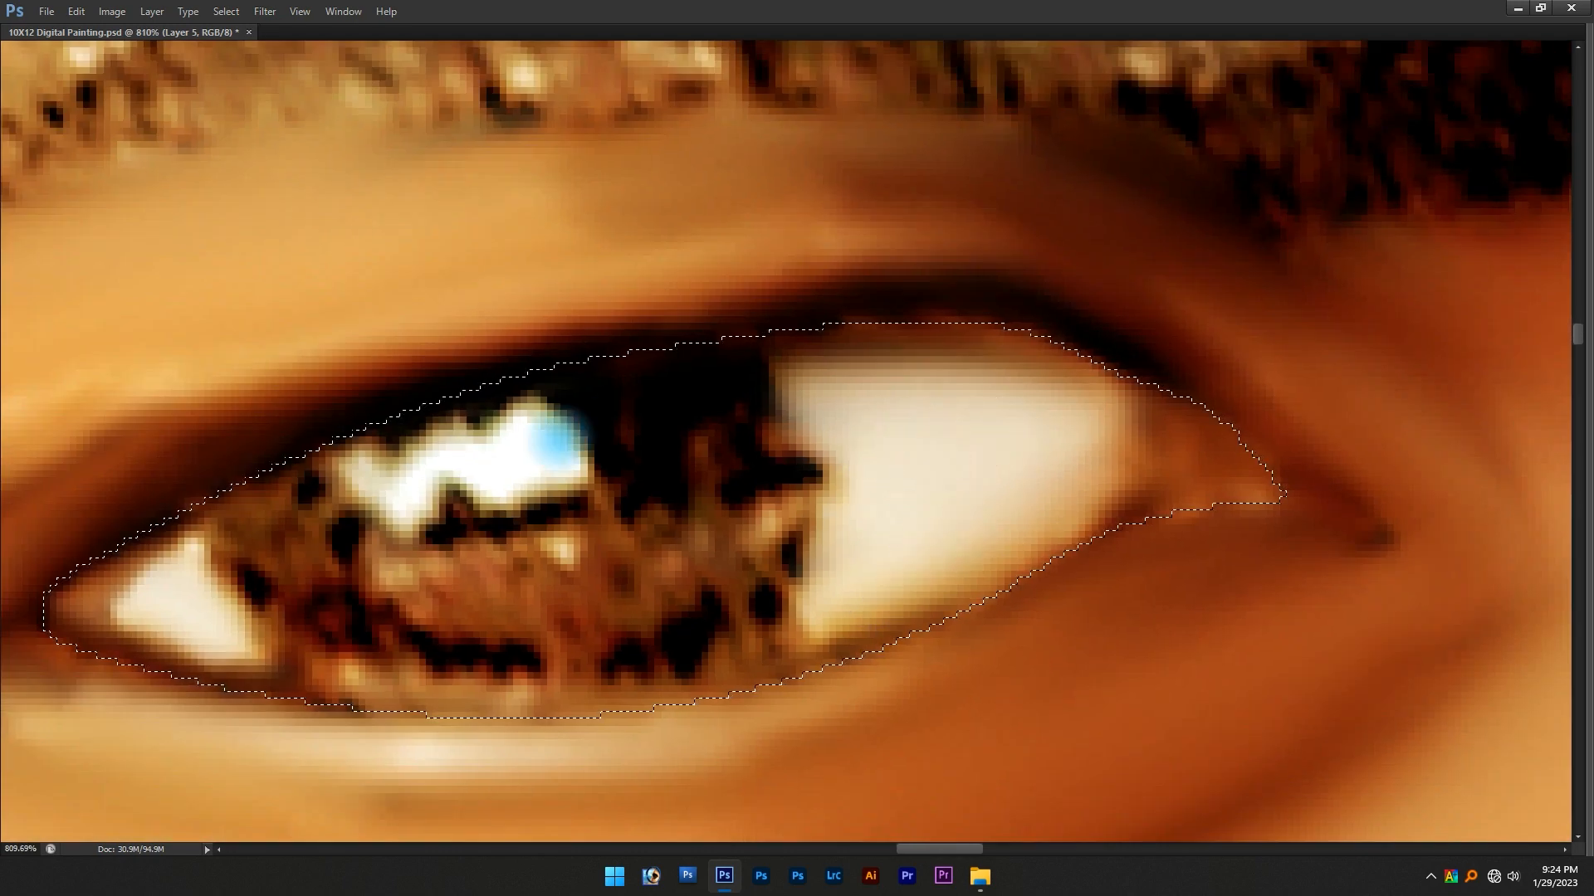
Clear the eyeball selection
scroll(534, 445, "down", 1)
left_click_drag(580, 518, 655, 491)
scroll(576, 461, "down", 1)
scroll(334, 414, "up", 3)
key("ctrl+d")
Smudge the edge of the upper lid fold smooth toward the left eye's outer corner
scroll(531, 444, "down", 9)
scroll(374, 481, "up", 5)
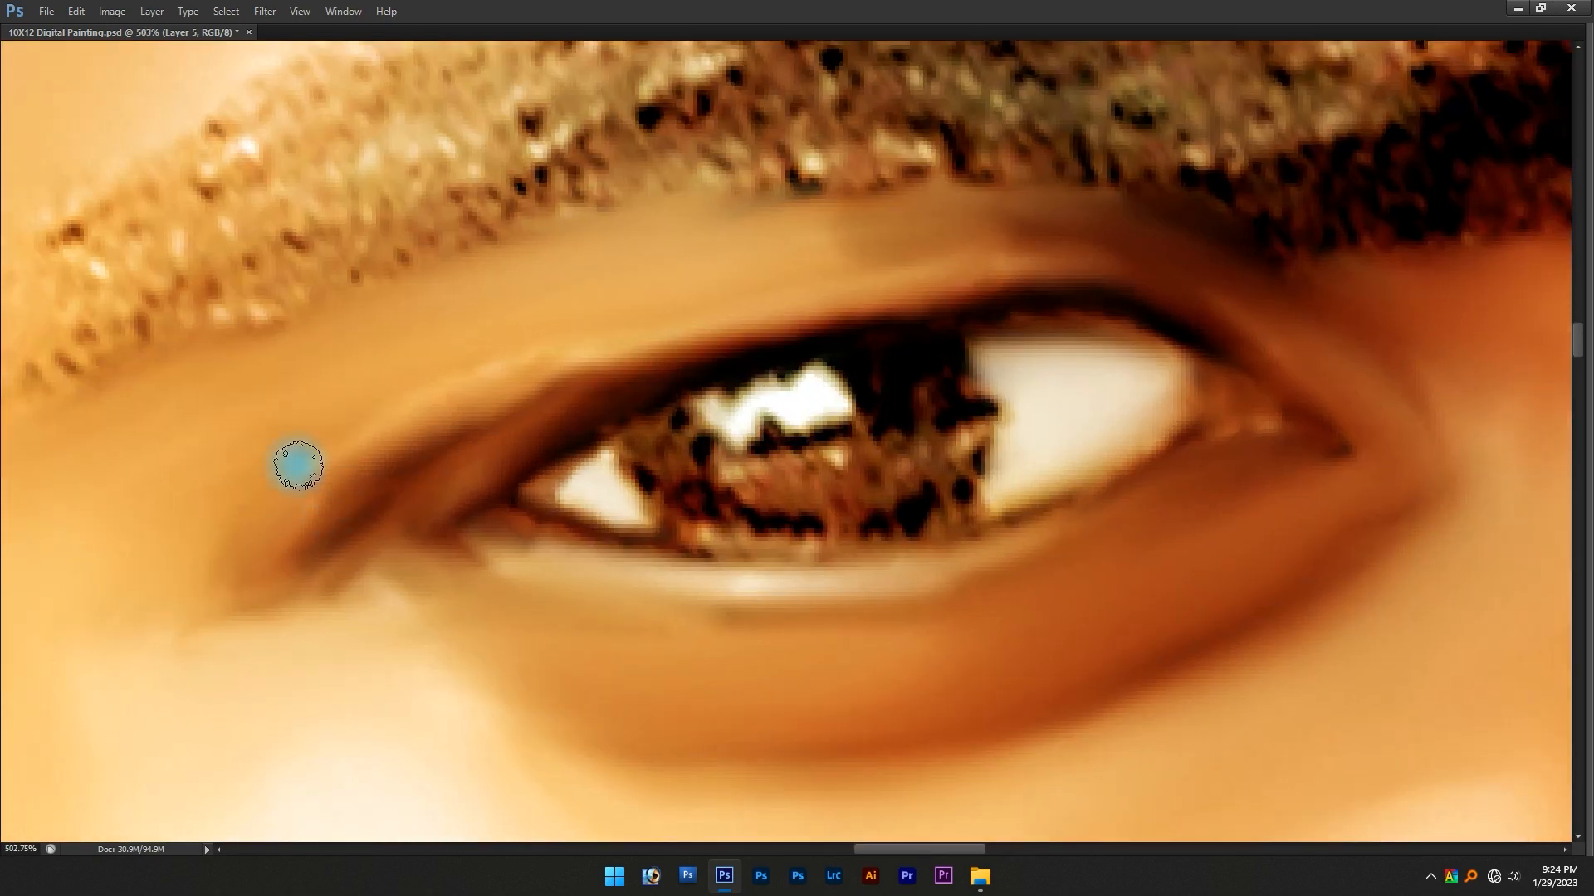
key("Tab")
right_click(426, 481, "alt")
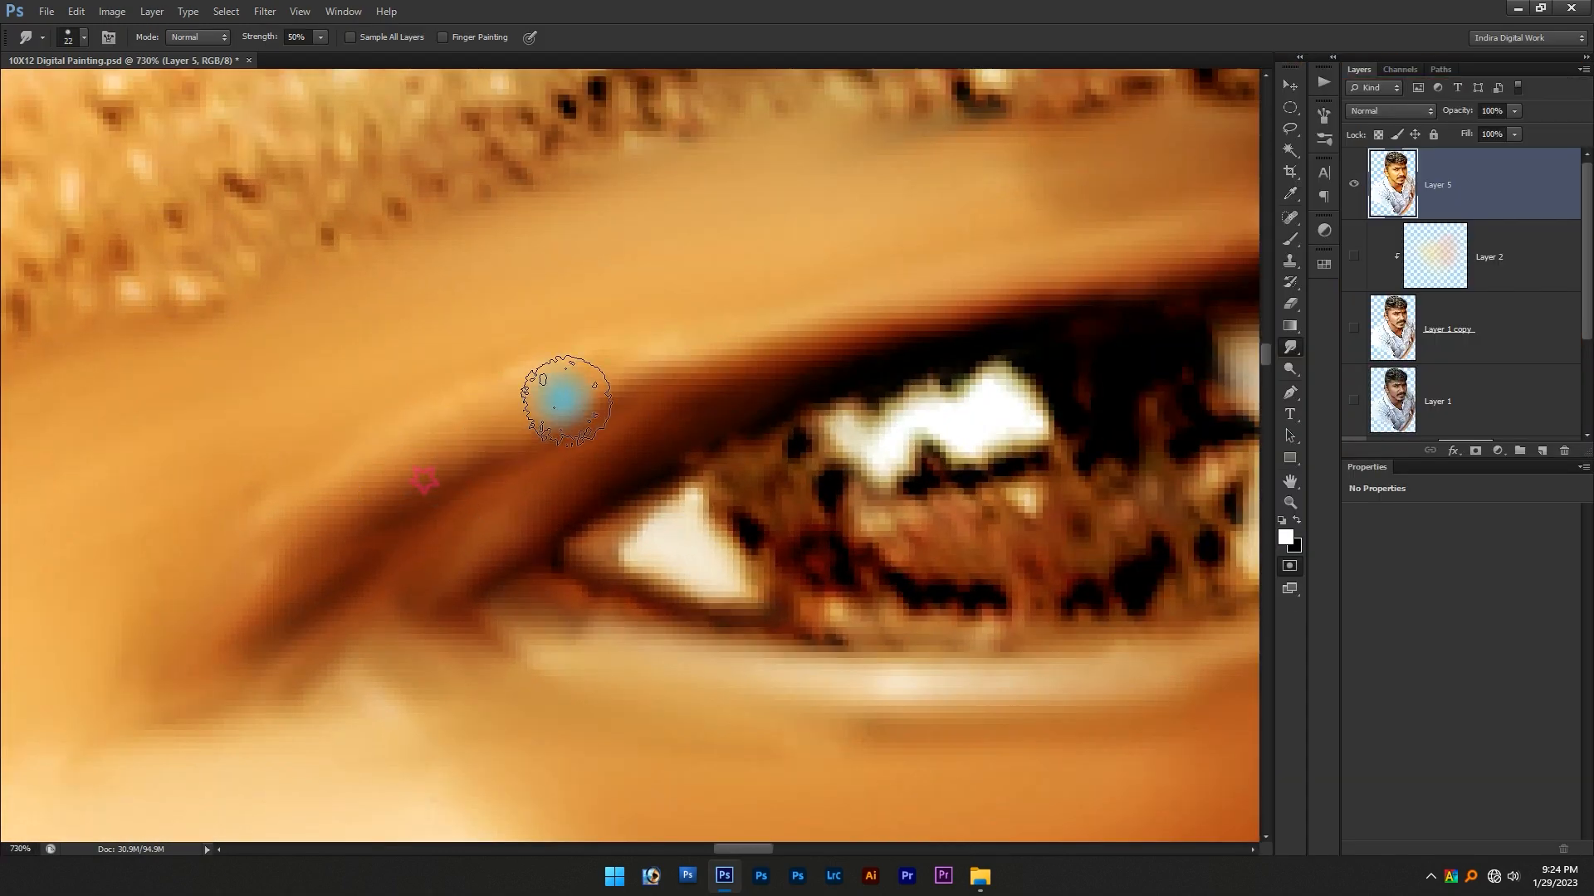
left_click_drag(582, 391, 428, 471)
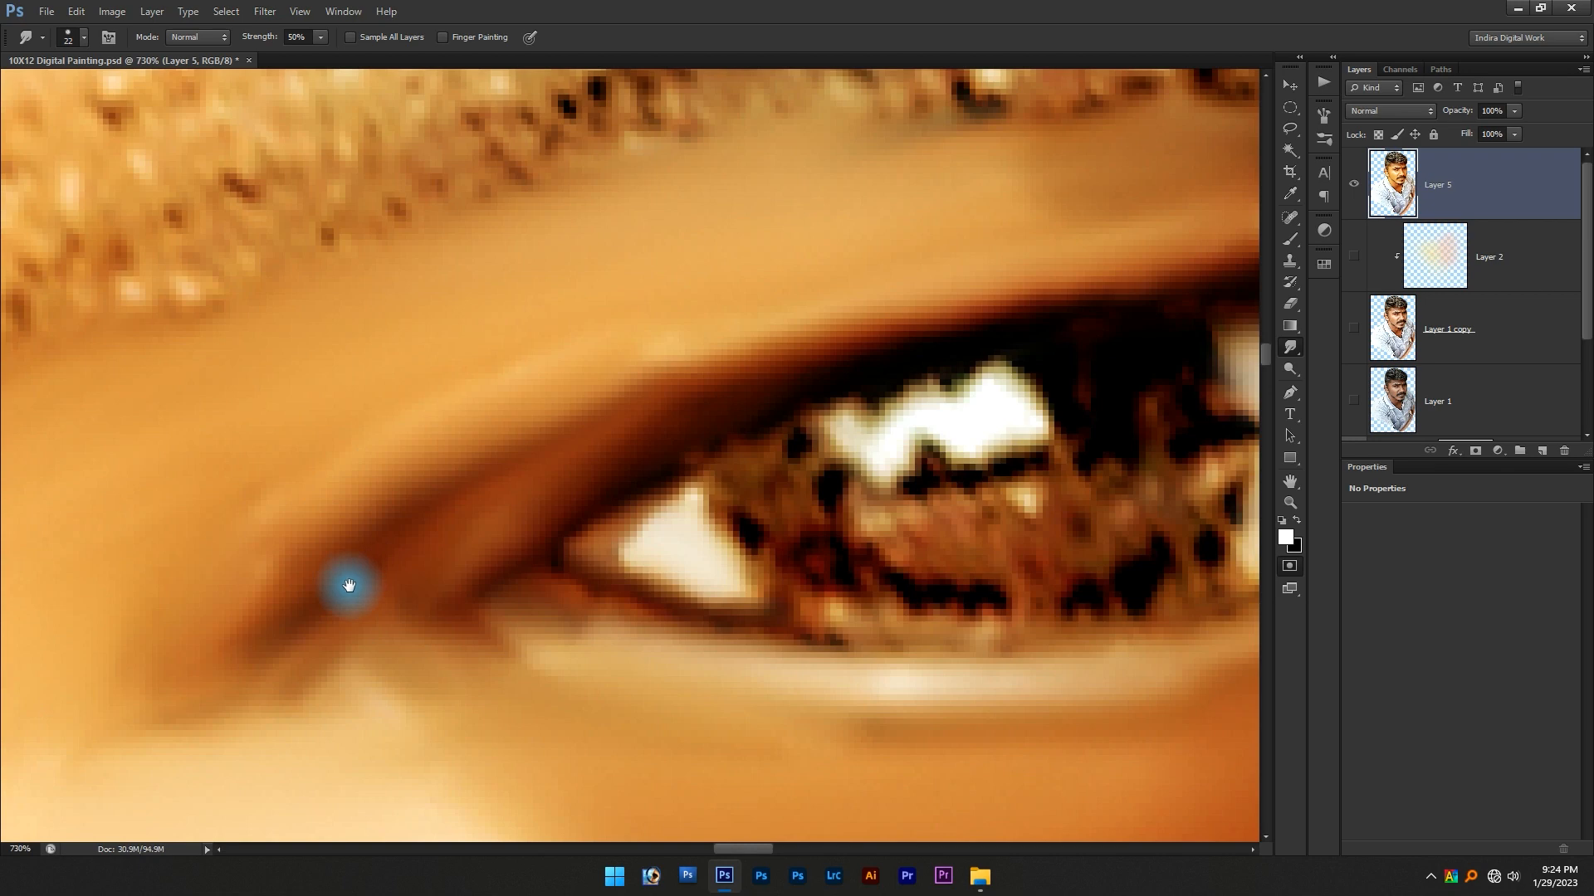
Soften the crease shadow and the start of the lower lid just beyond the left eye's outer corner
mouse_move(350, 586)
left_mouse_down()
mouse_move(458, 360)
mouse_move(388, 365)
mouse_move(468, 388)
mouse_move(443, 425)
left_mouse_up()
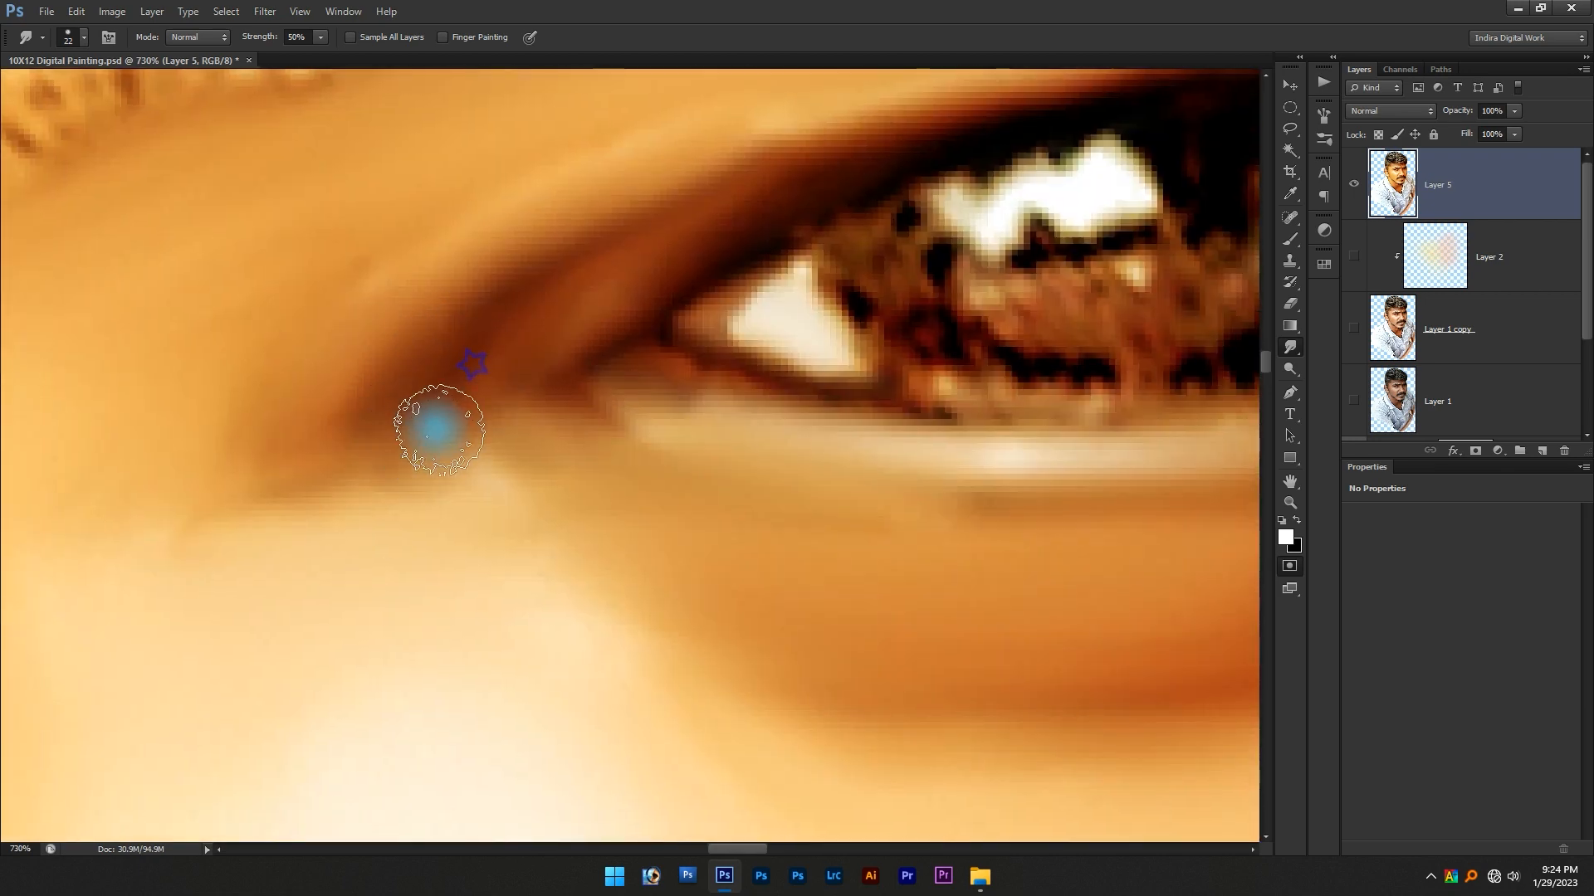
left_click_drag(575, 434, 500, 444)
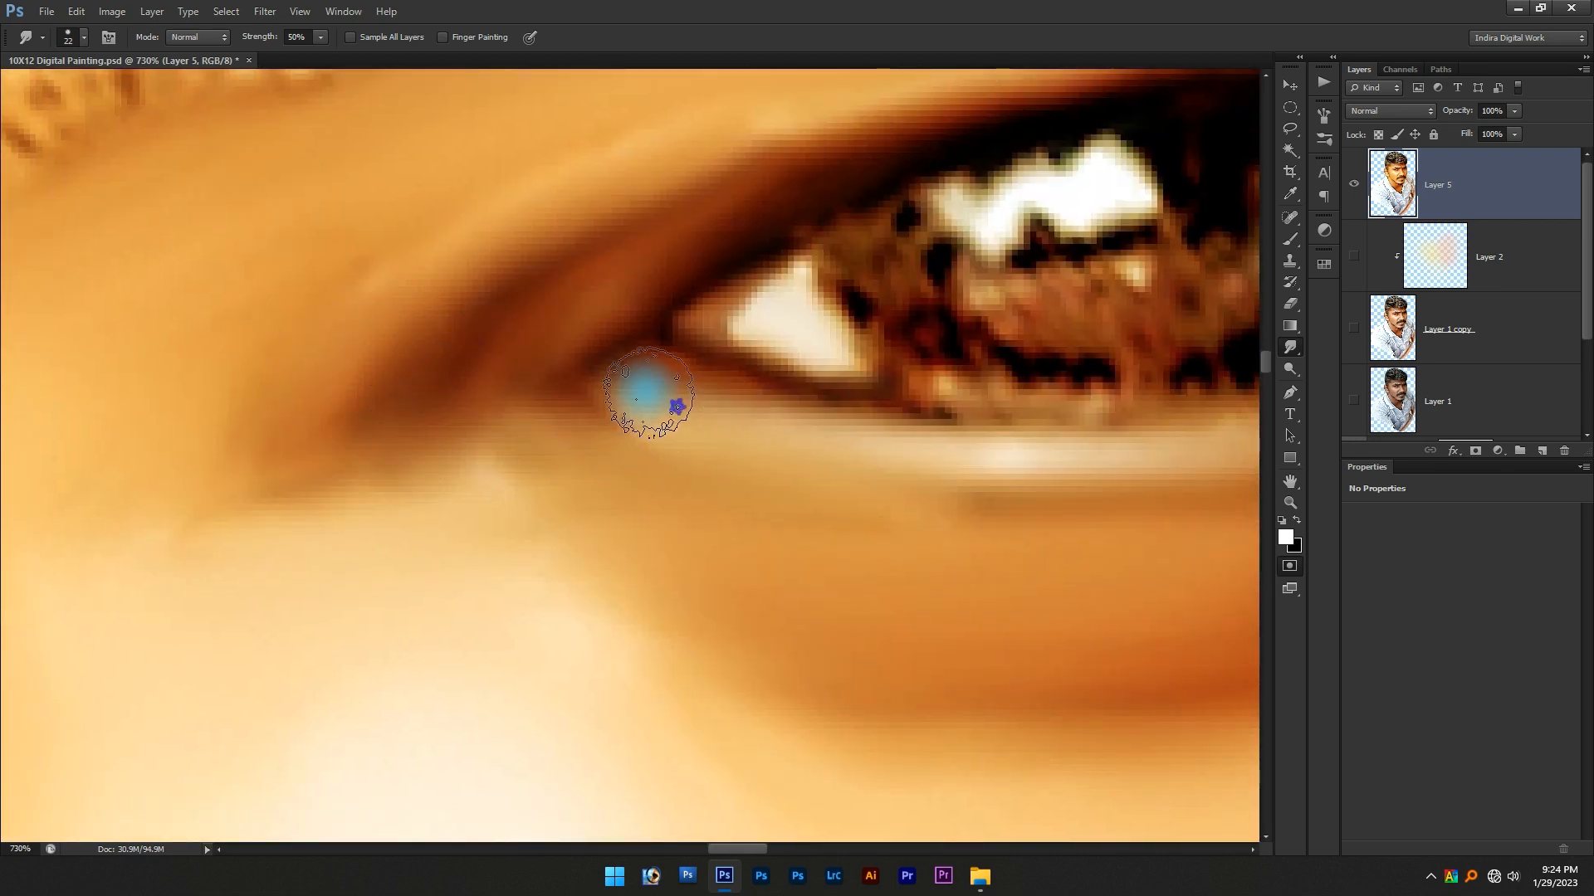
left_click_drag(954, 466, 612, 370)
mouse_move(498, 362)
left_mouse_down()
mouse_move(747, 374)
mouse_move(1059, 330)
mouse_move(878, 449)
mouse_move(1003, 373)
left_mouse_up()
Draw an elliptical selection about 88 by 83 px around the left eye's iris
scroll(929, 411, "down", 3)
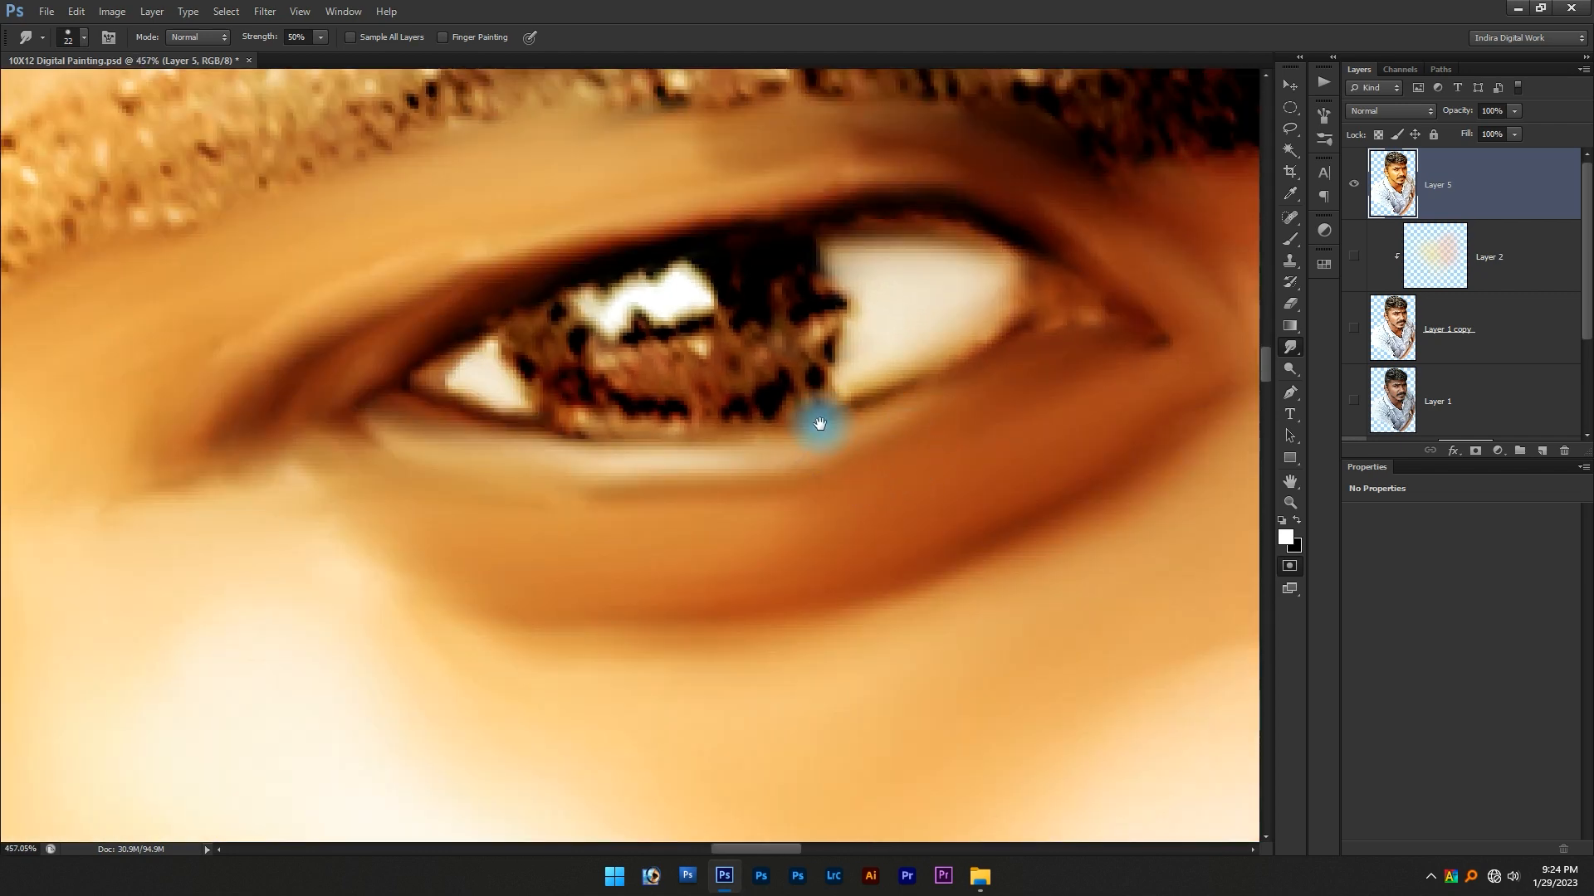
left_click_drag(820, 423, 781, 584)
scroll(693, 489, "up", 2)
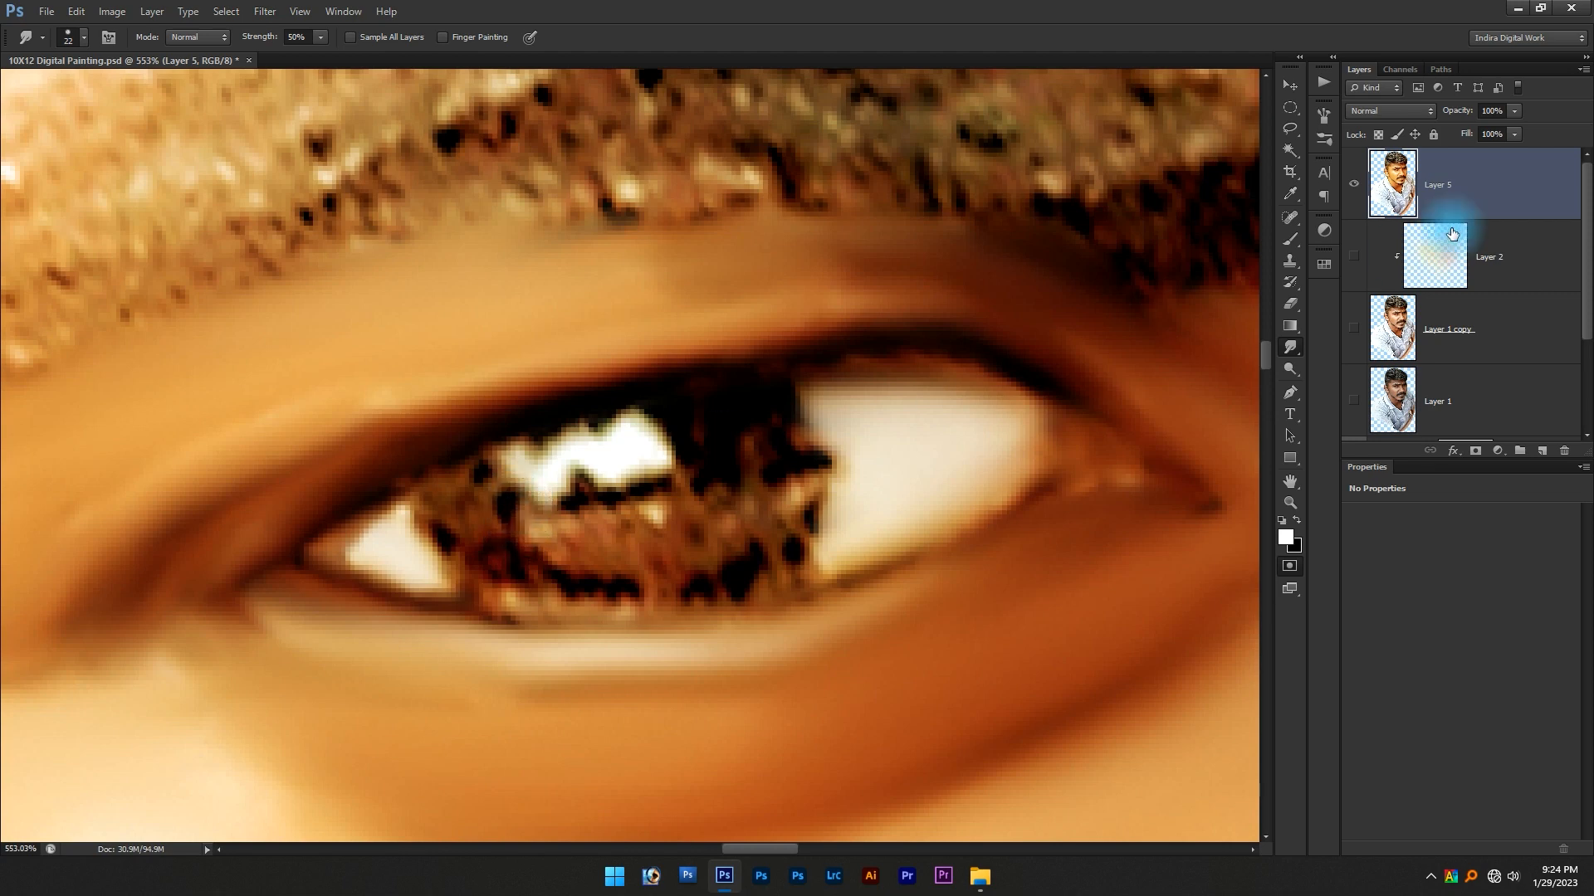
left_click(1299, 112)
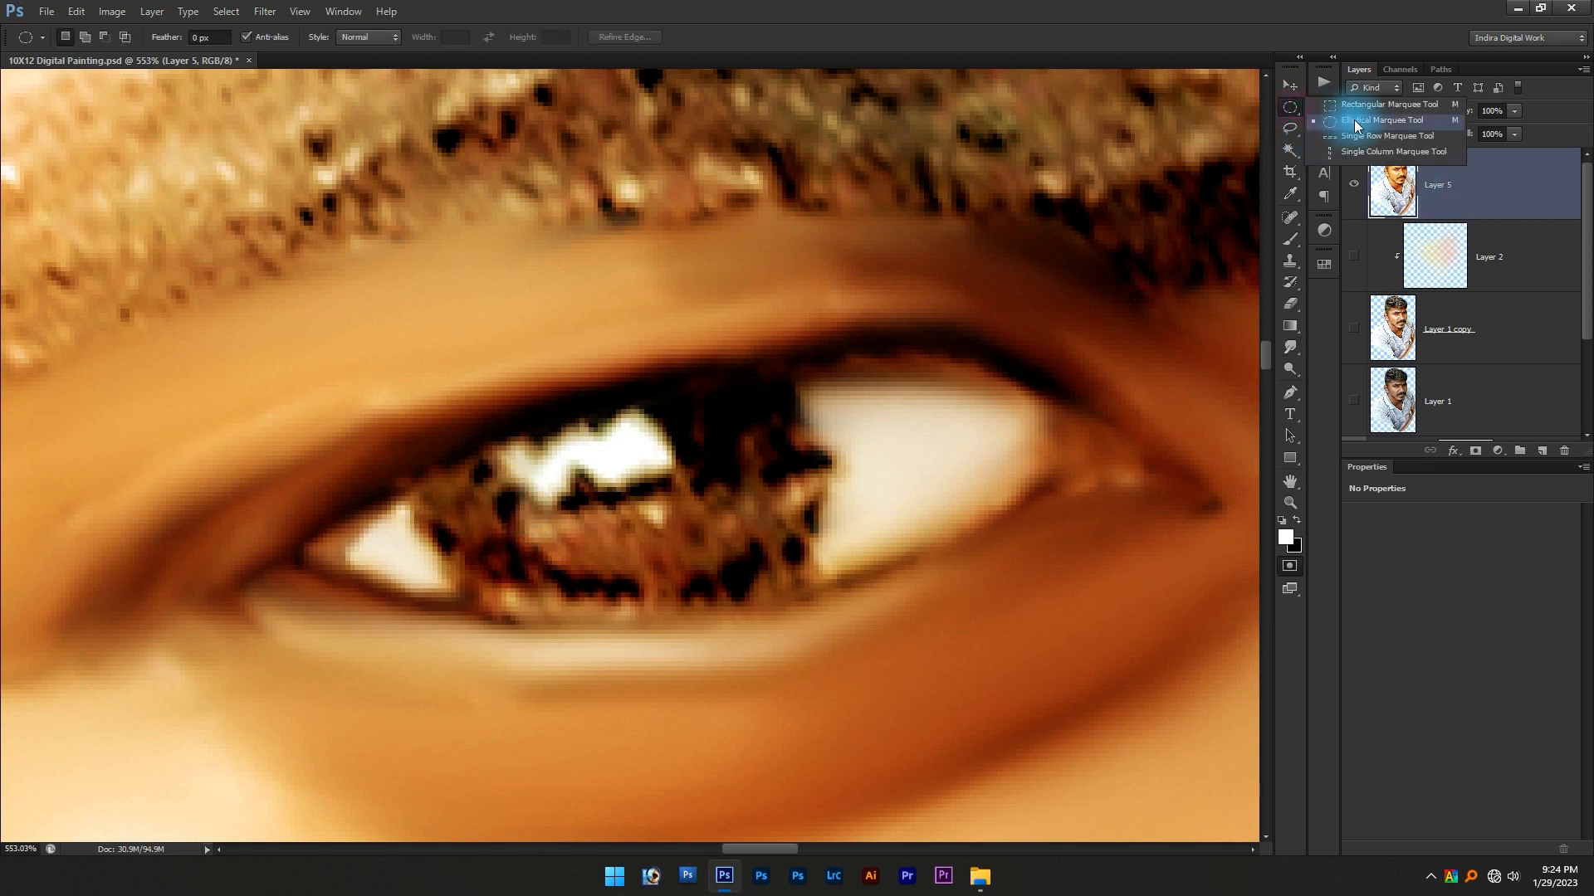
left_click(1353, 119)
left_click_drag(521, 412, 830, 647)
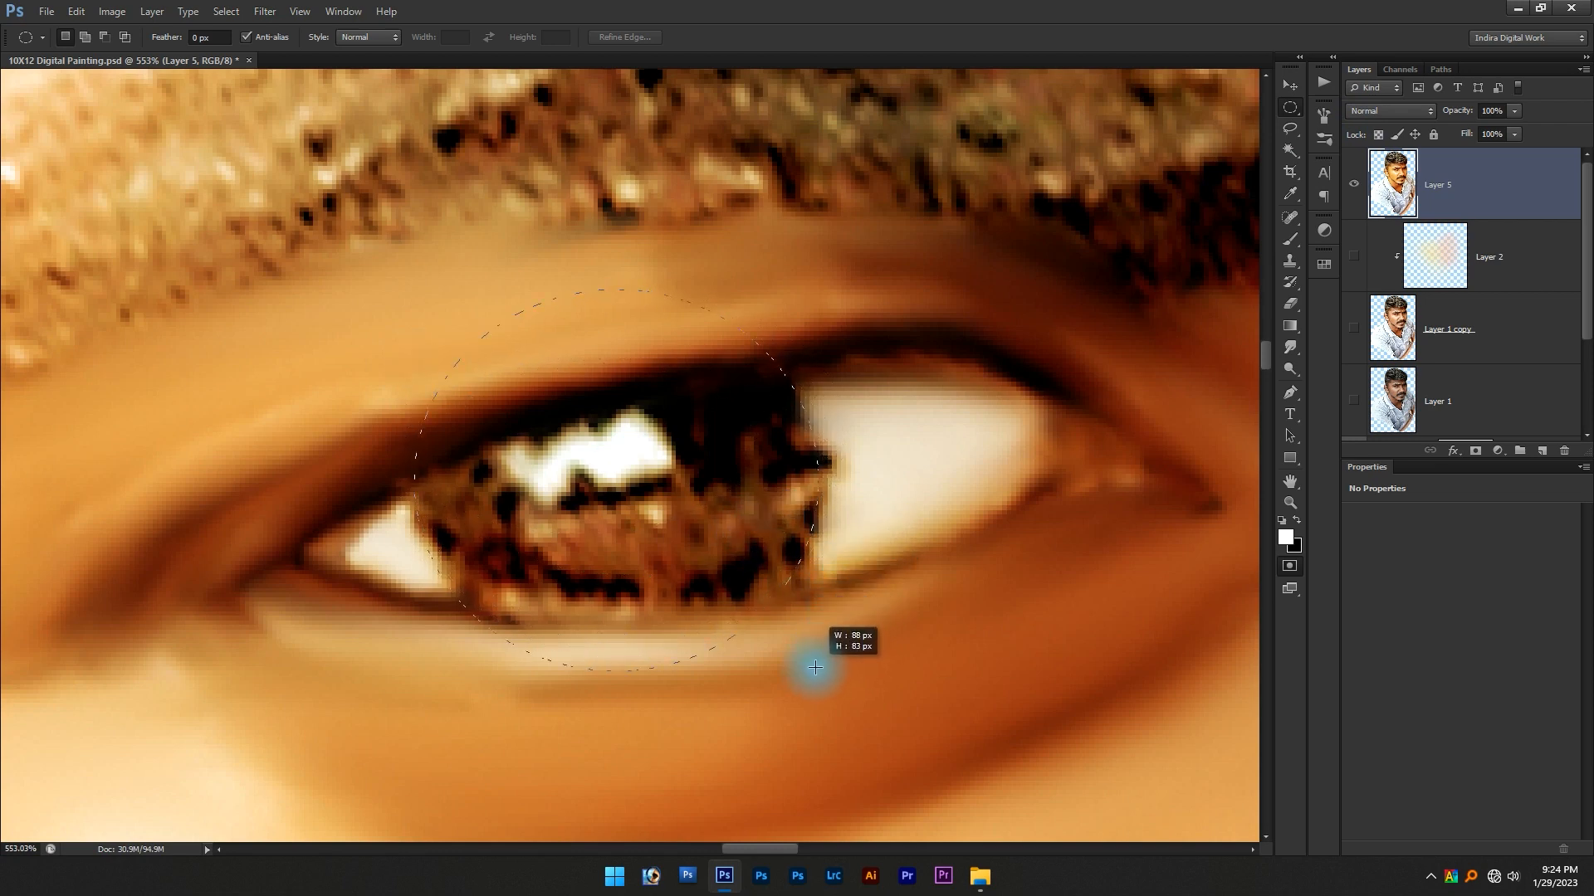
left_click_drag(816, 668, 816, 667)
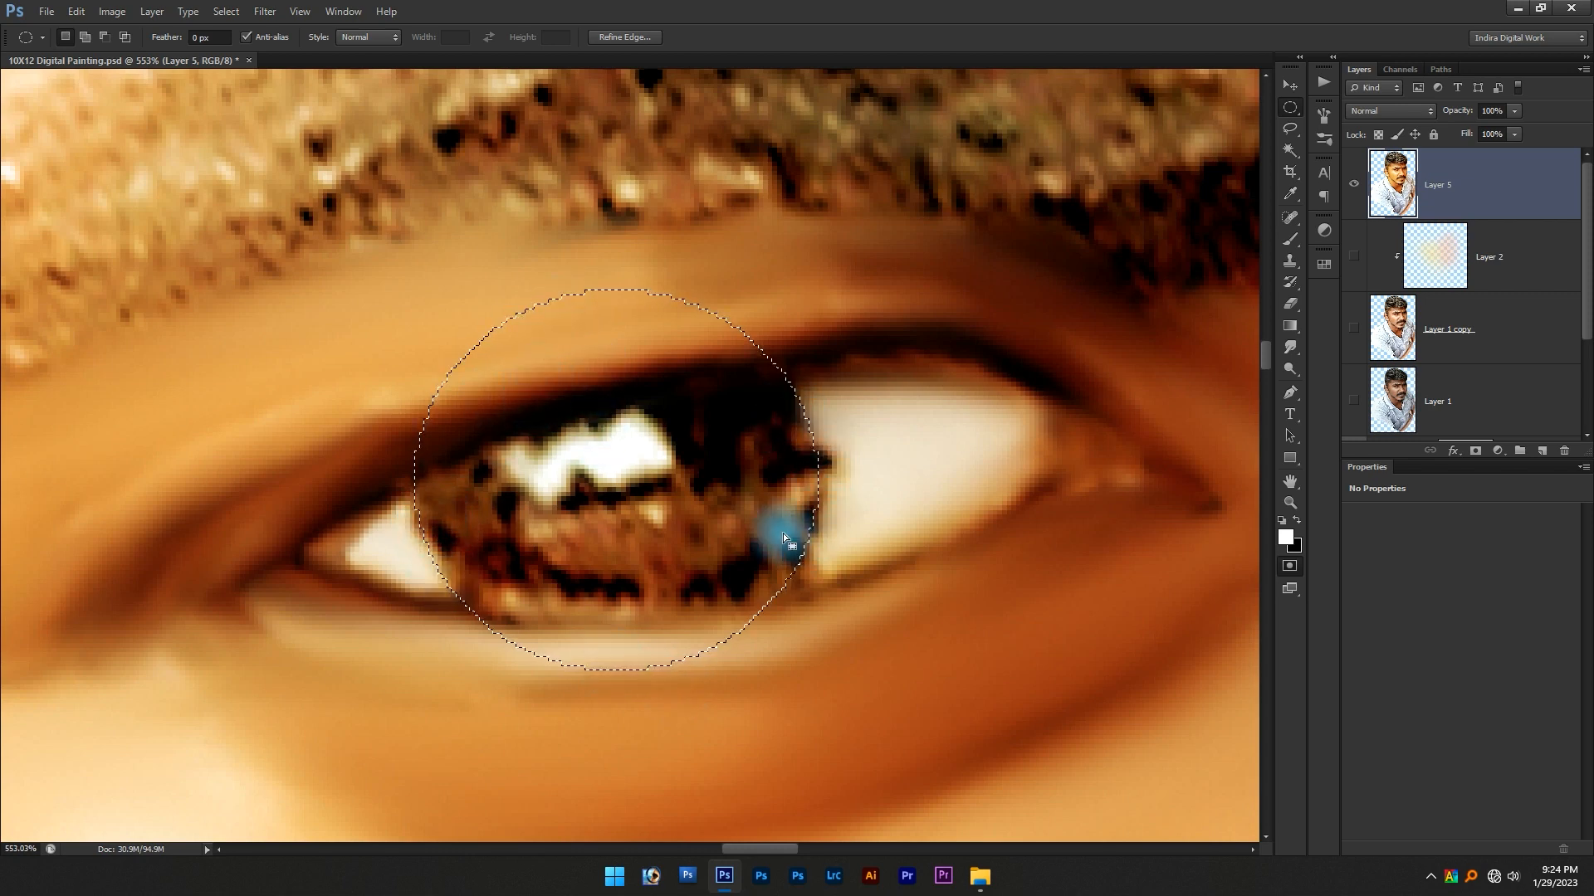
Feather the round iris selection
key("ctrl+0")
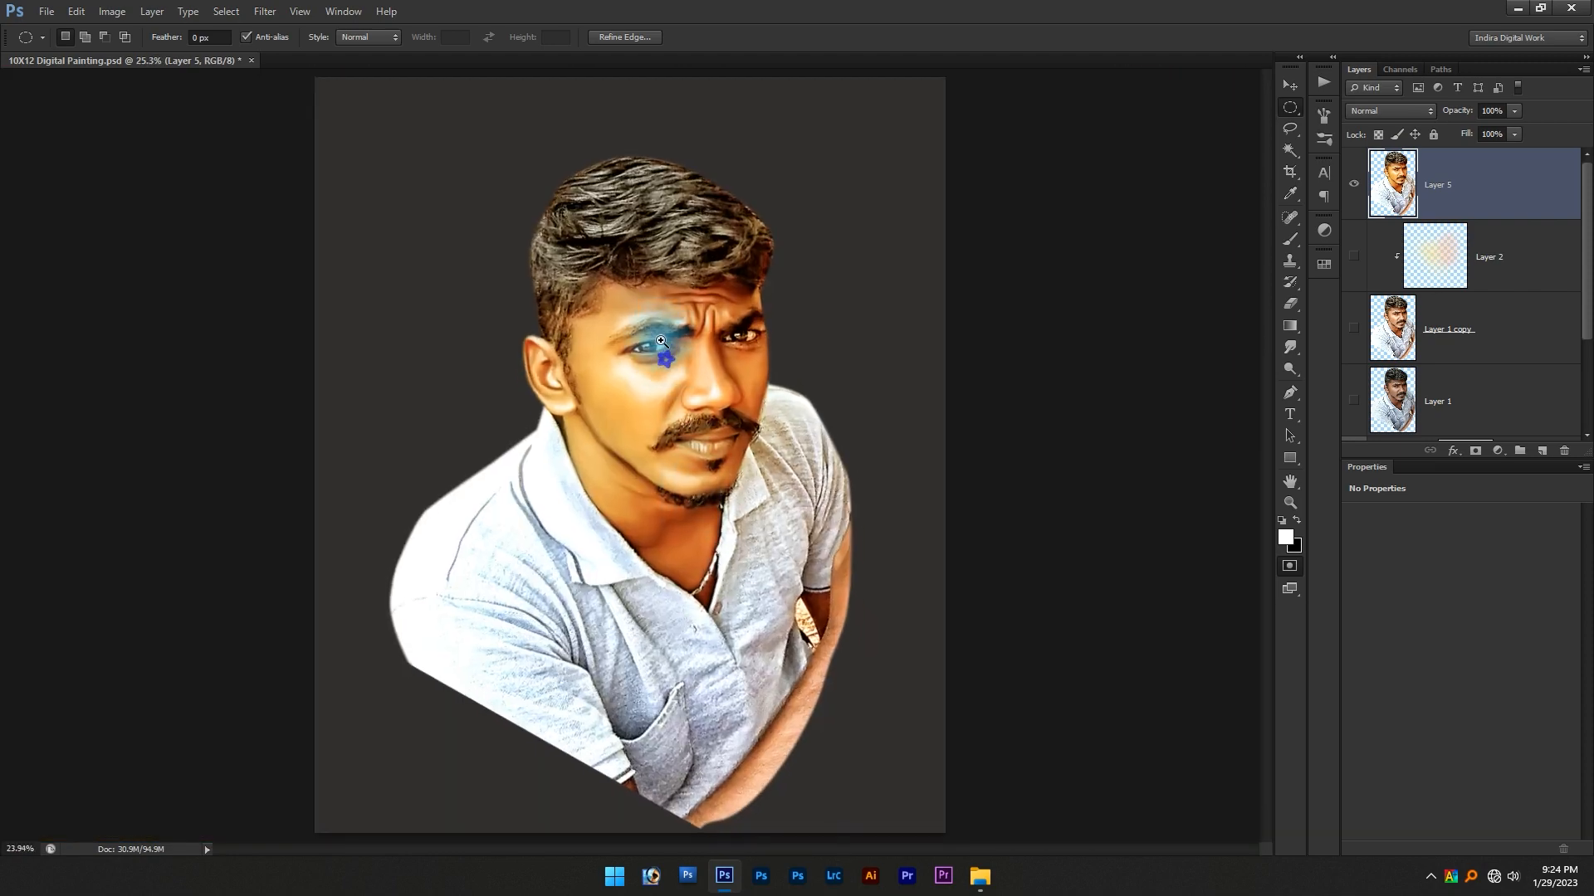
left_click_drag(665, 359, 814, 494)
left_click_drag(487, 333, 681, 579)
key("shift+F6")
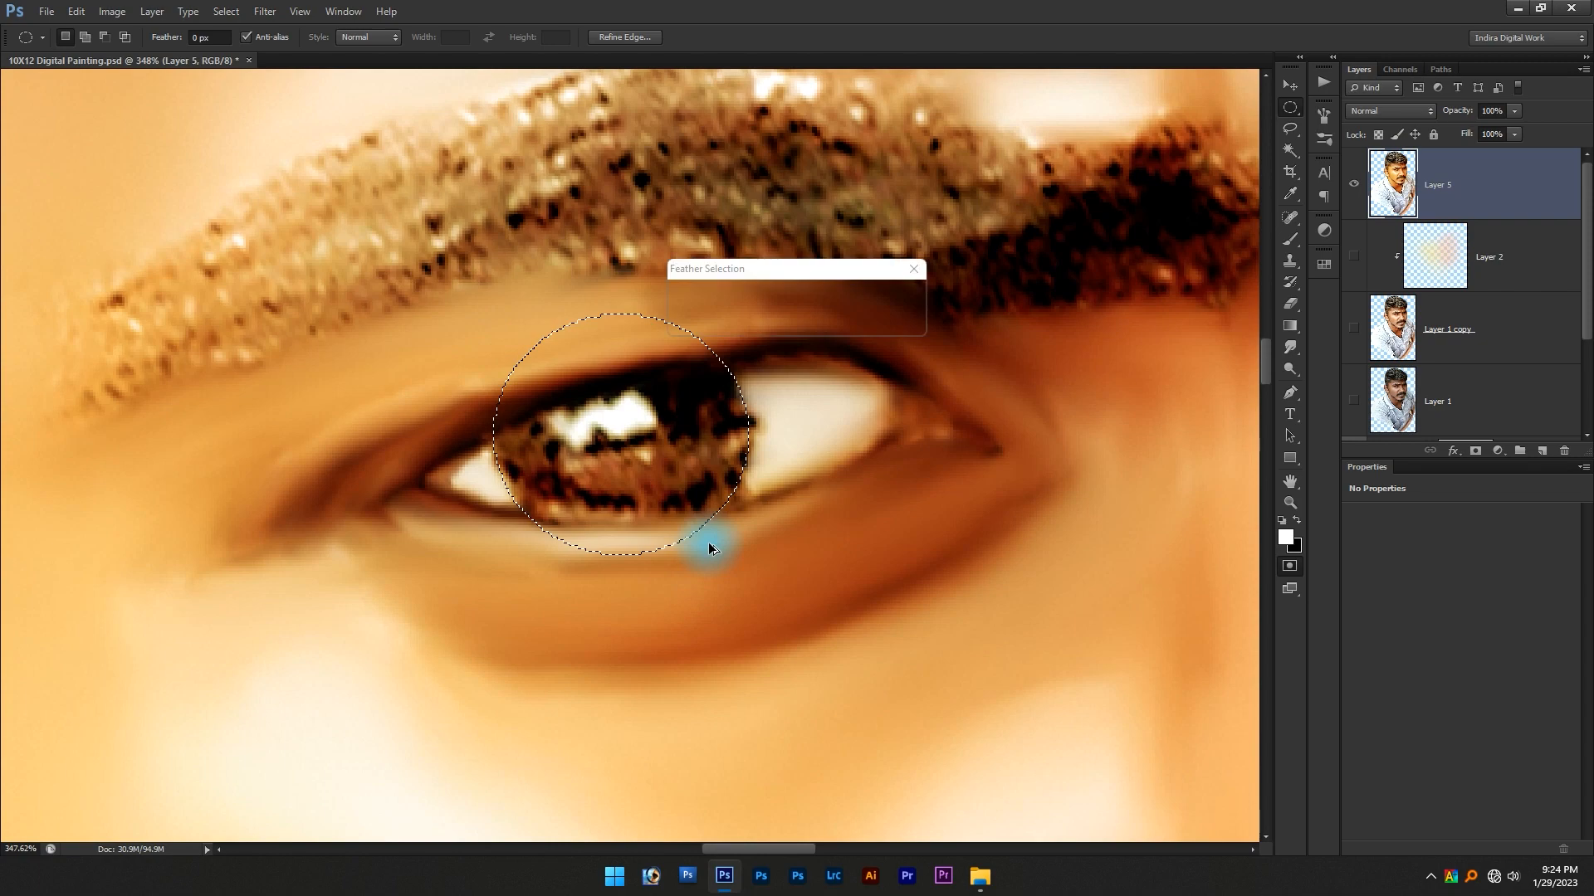
key("Return")
scroll(781, 495, "up", 2)
Smudge the large eye white cleanly up to the round selection's edge on the nose side of the iris
key("r")
scroll(763, 400, "up", 2)
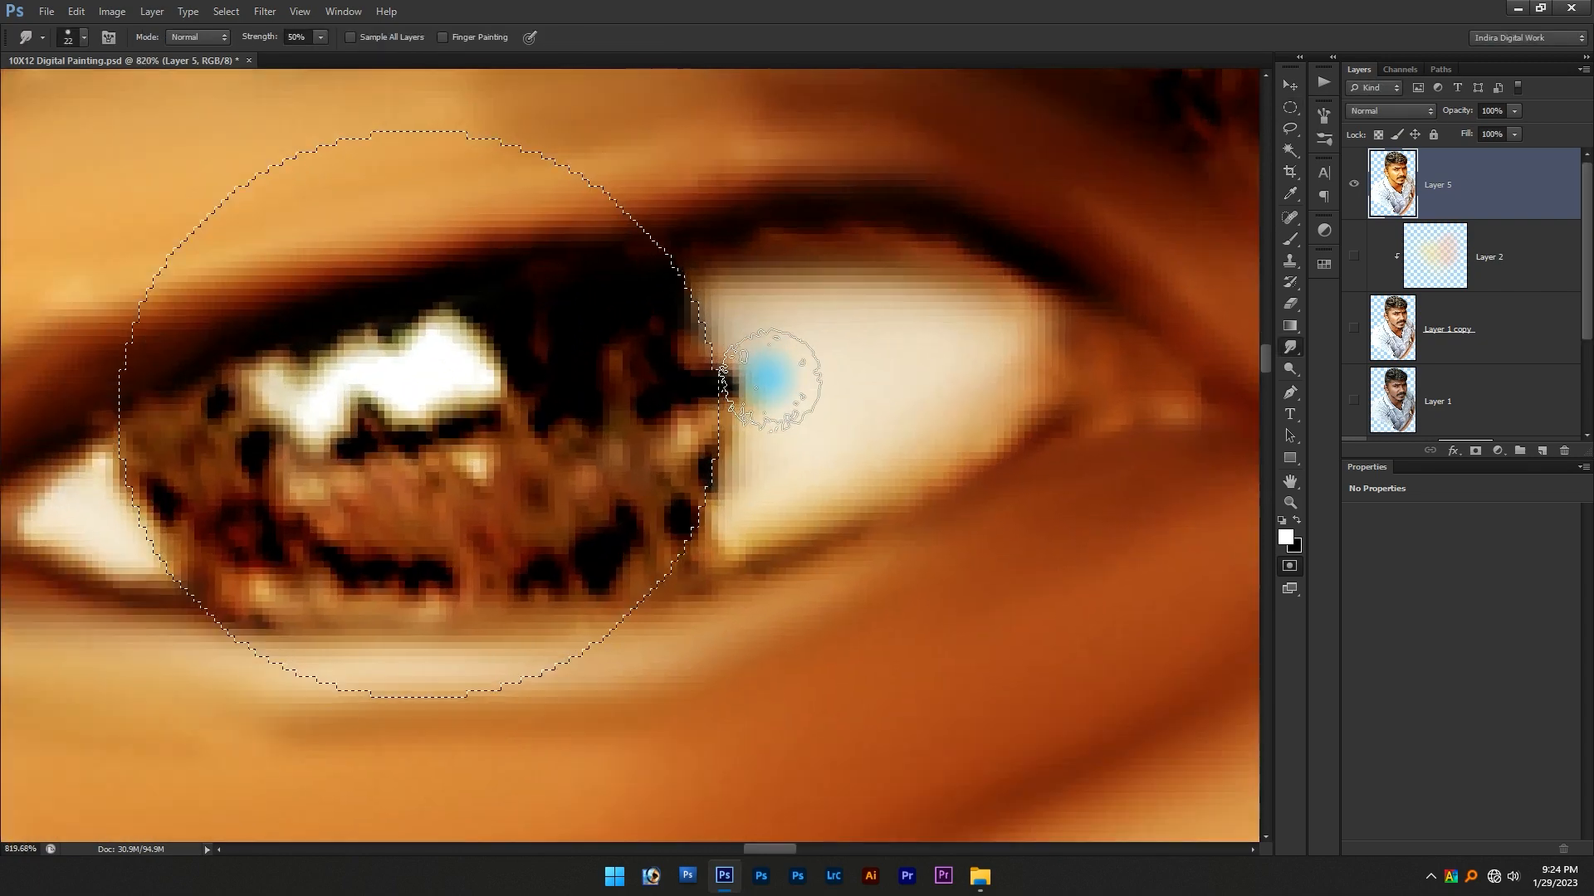
mouse_move(809, 398)
left_mouse_down()
mouse_move(790, 381)
mouse_move(722, 405)
mouse_move(637, 340)
left_mouse_up()
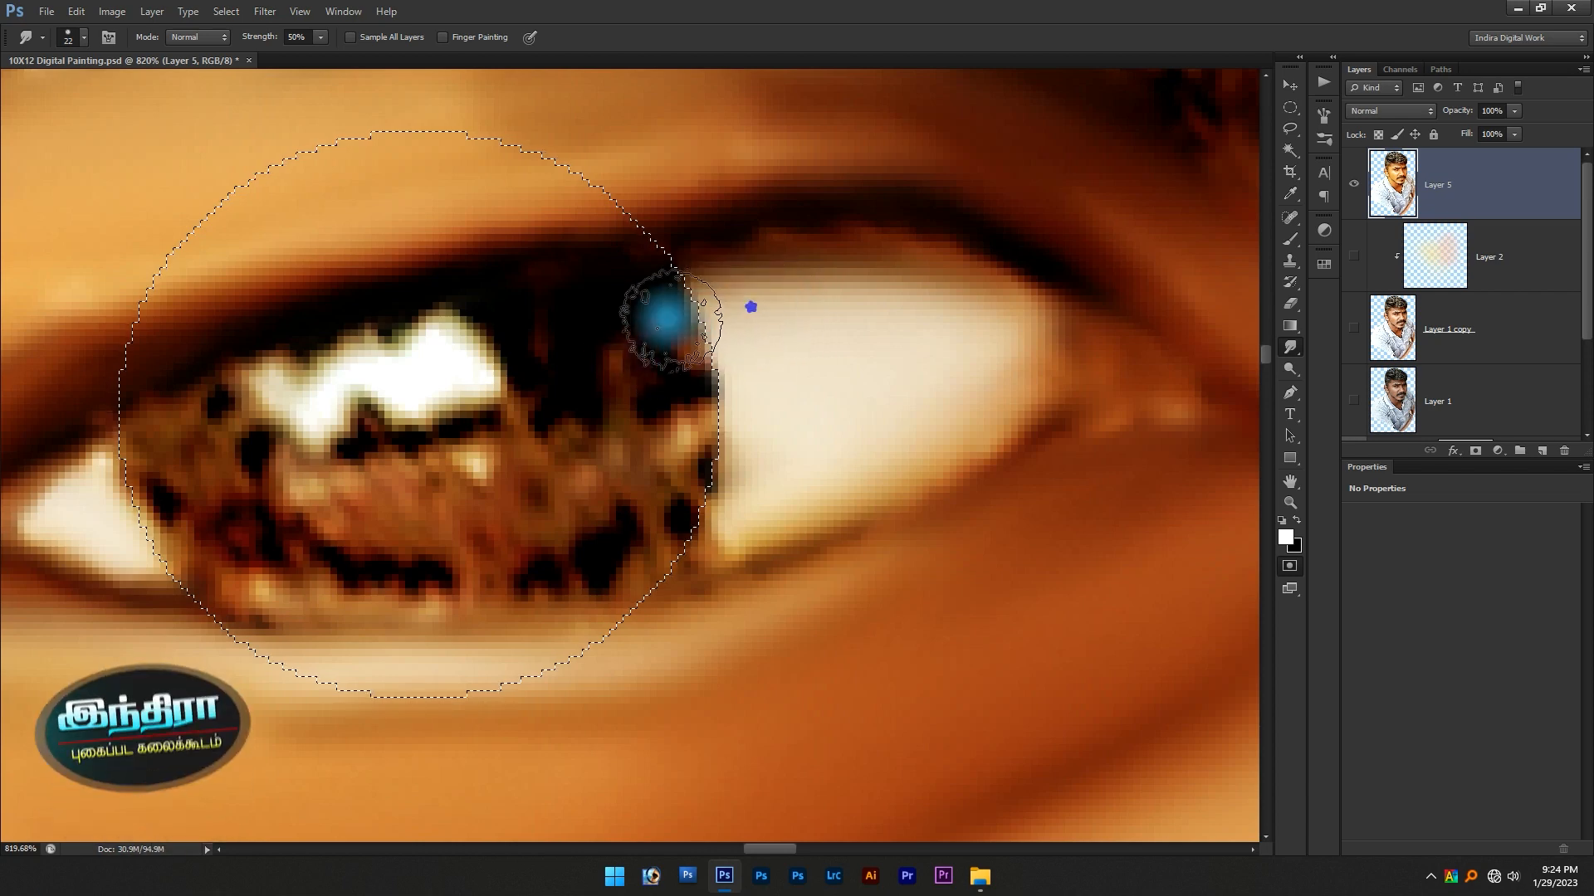
left_click_drag(779, 415, 611, 523)
mouse_move(715, 490)
left_mouse_down()
mouse_move(628, 528)
mouse_move(729, 482)
mouse_move(624, 540)
mouse_move(705, 489)
mouse_move(584, 476)
left_mouse_up()
left_click_drag(725, 341, 660, 316)
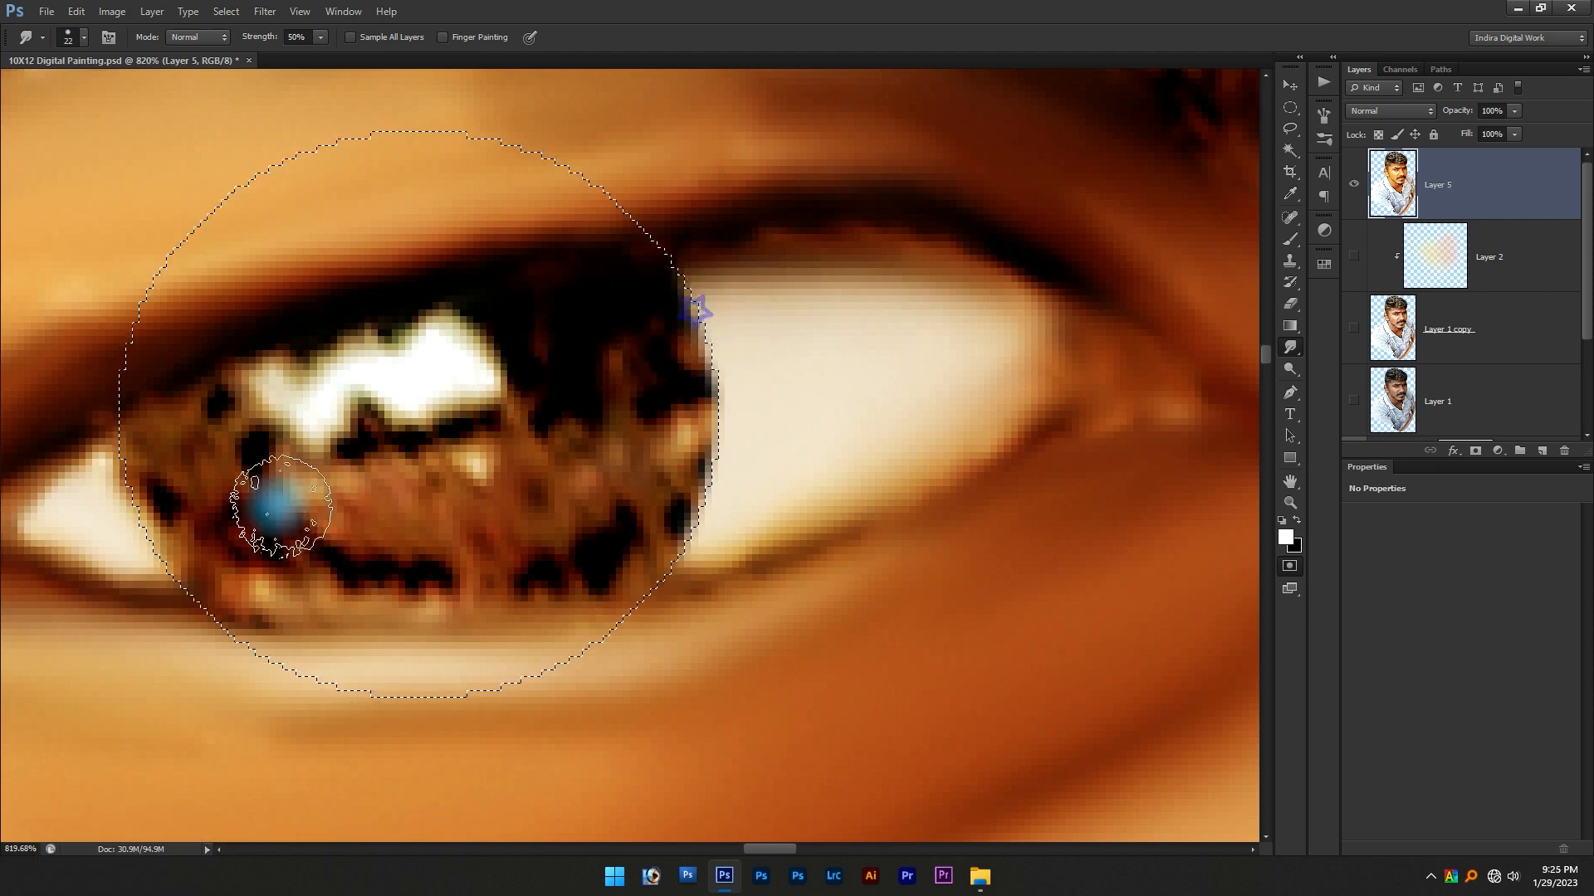
Reduce the smudge brush to 18 px and blend the outer eye white up to the round selection's edge
scroll(303, 508, "left", 5)
mouse_move(381, 478)
left_mouse_down()
mouse_move(484, 439)
mouse_move(481, 468)
left_mouse_up()
left_click_drag(412, 516, 460, 503)
left_click_drag(339, 485, 459, 462)
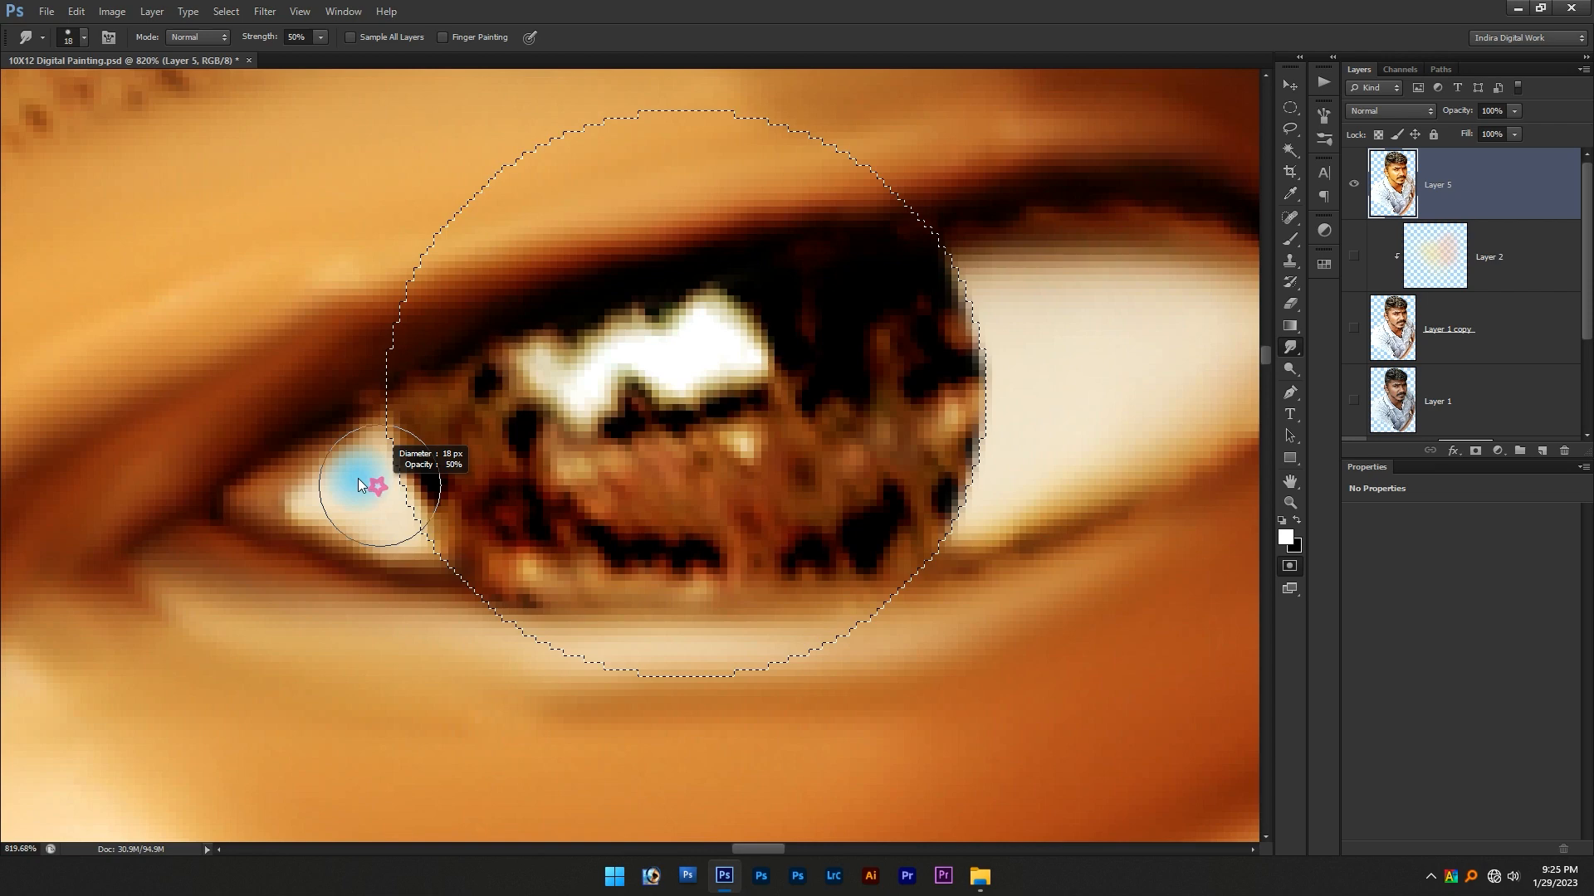
mouse_move(334, 485)
left_mouse_down()
mouse_move(398, 508)
mouse_move(459, 460)
mouse_move(455, 422)
left_mouse_up()
left_click_drag(422, 504, 426, 506)
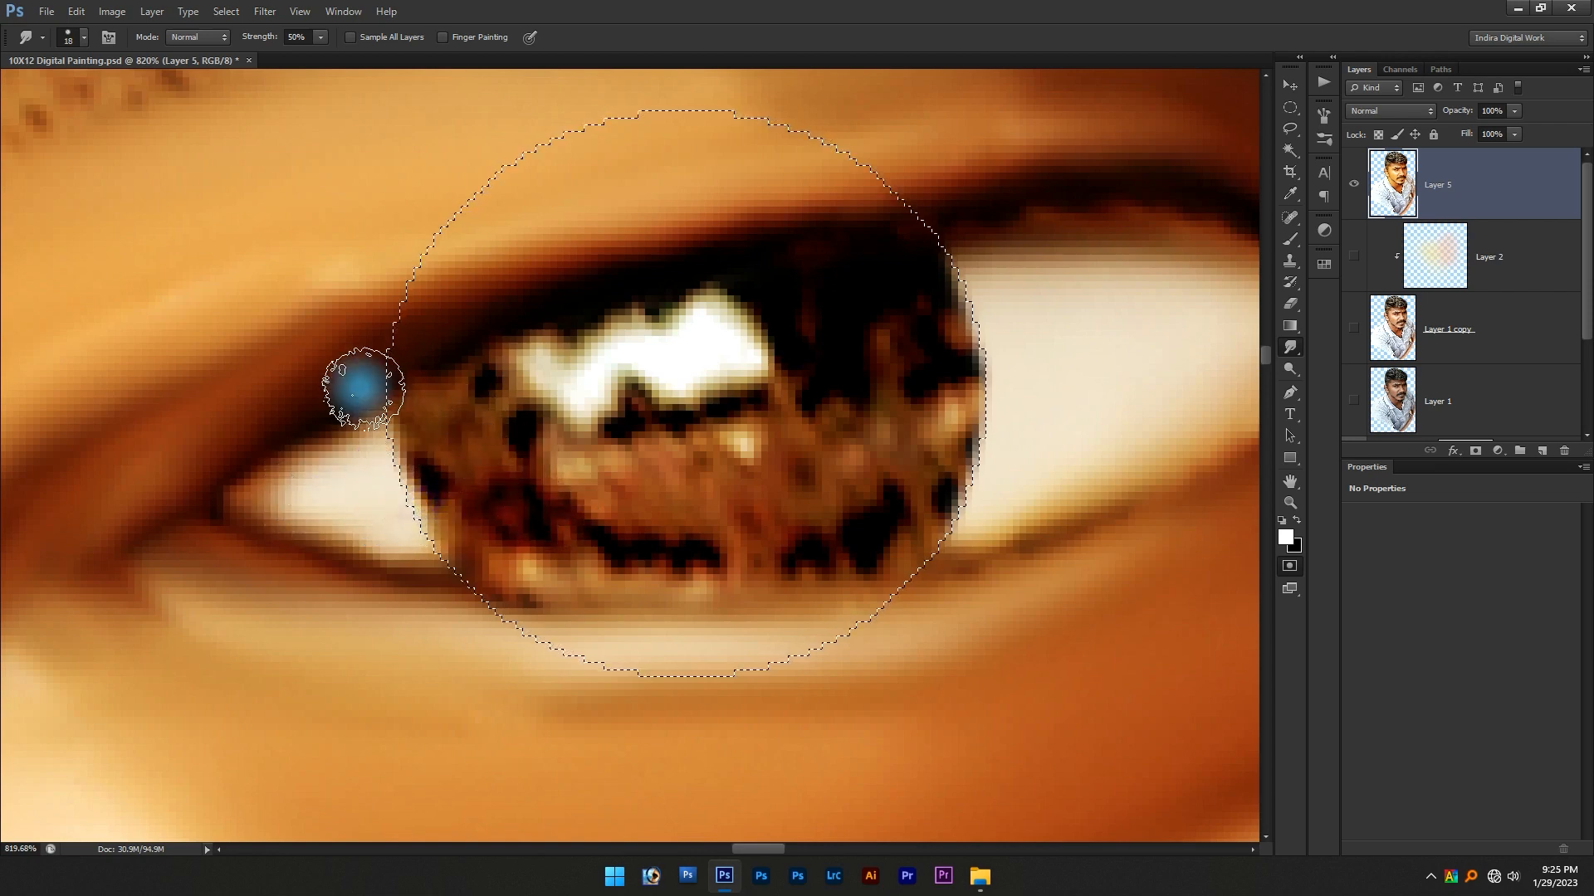
scroll(505, 420, "down", 1)
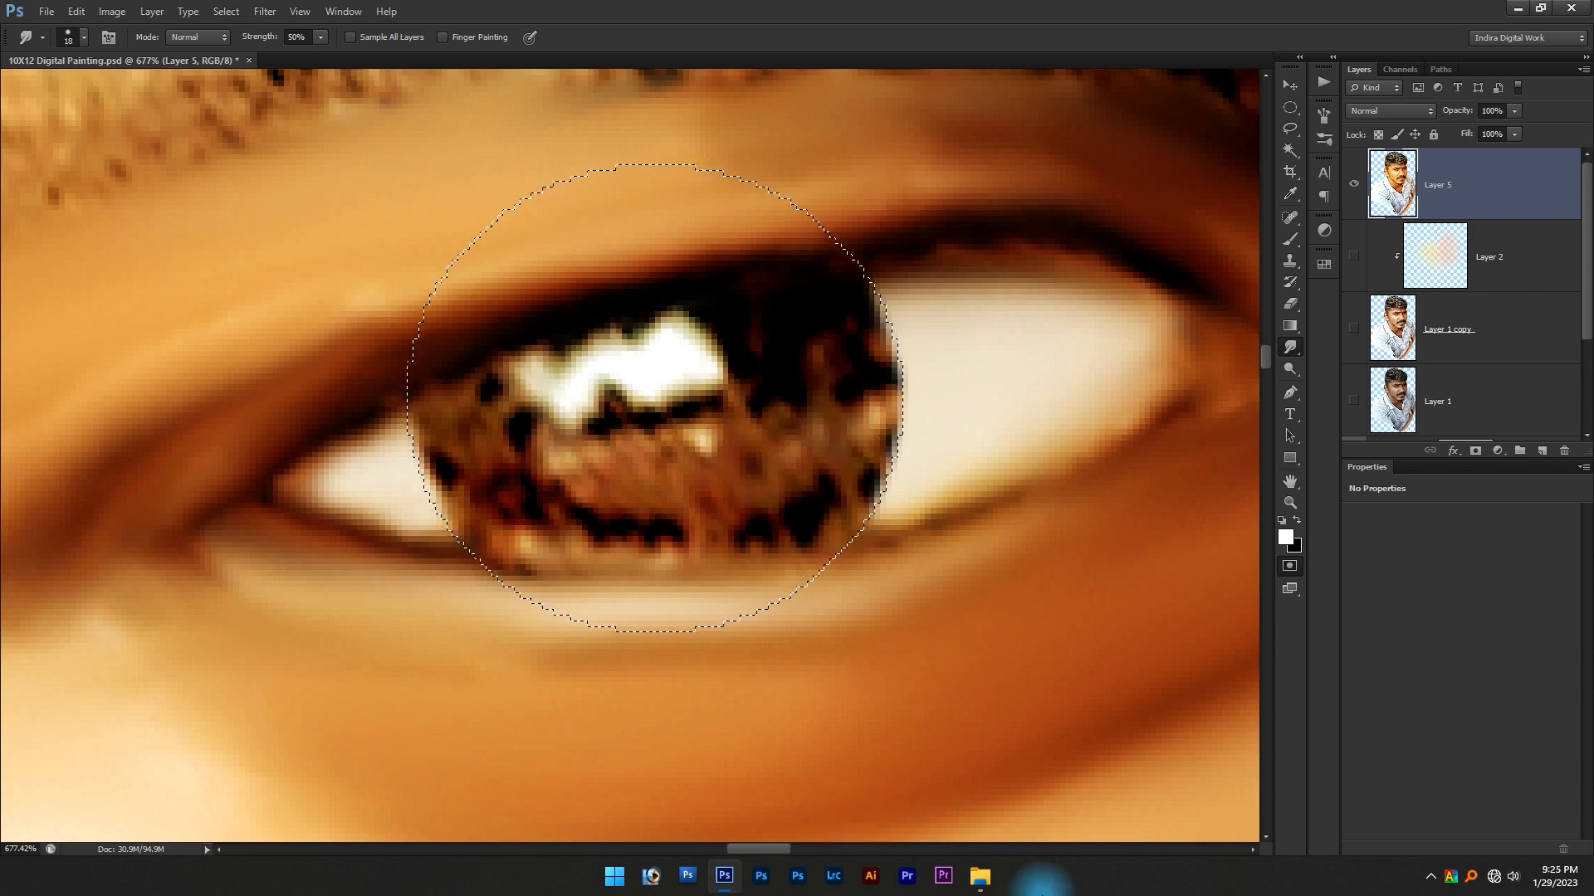
Open the finished Digital Painting image from the Editing folder and examine how its eyes are painted
left_click(978, 874)
double_click(929, 268)
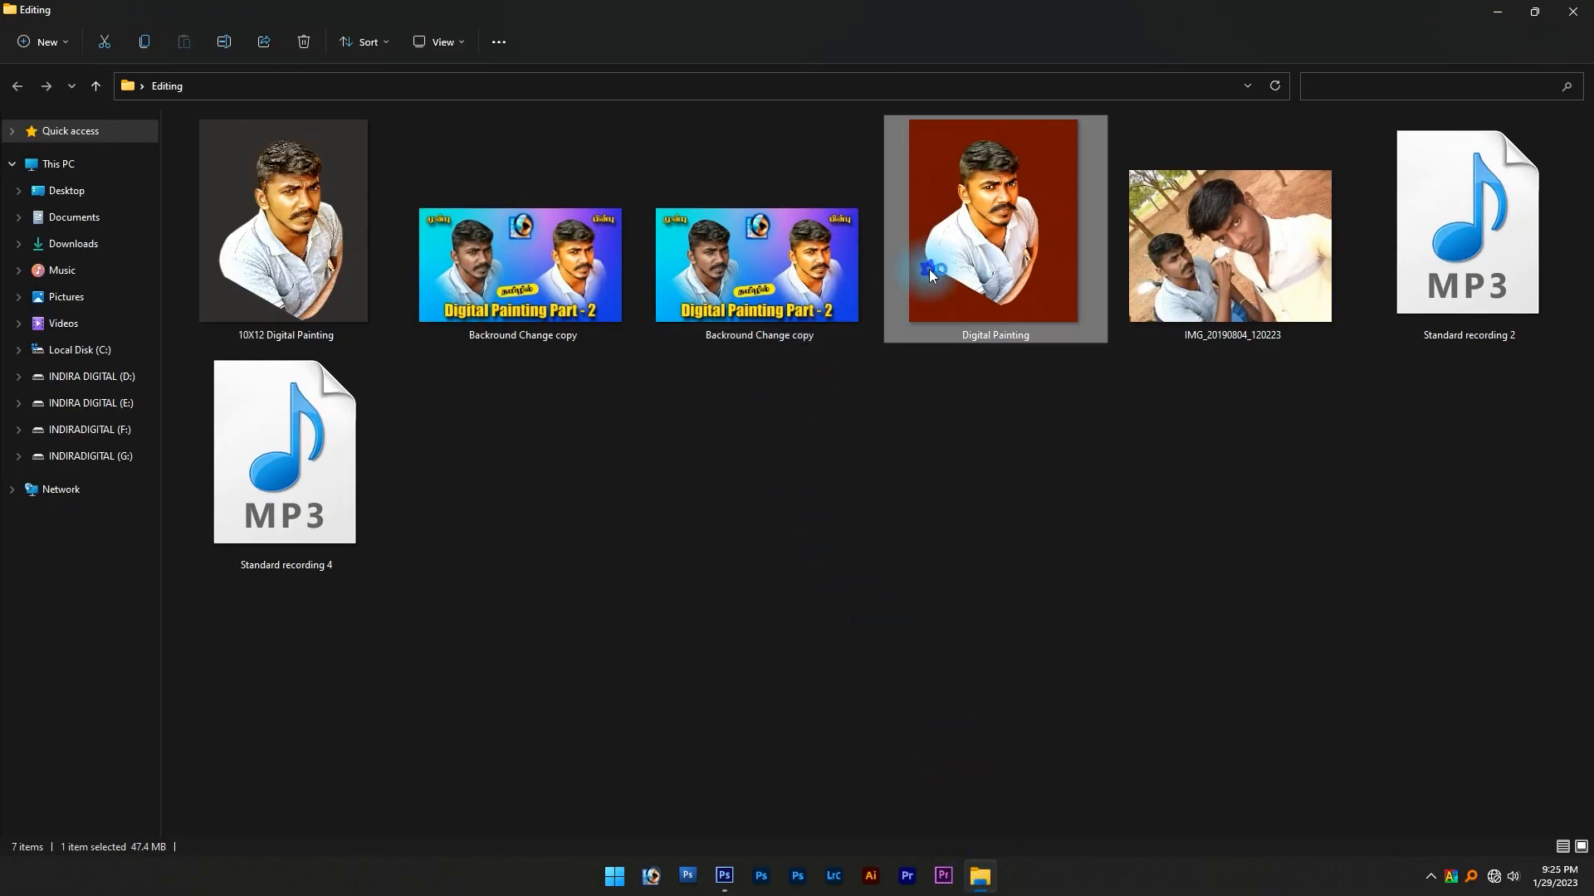
scroll(871, 276, "up", 6)
left_click_drag(811, 220, 921, 730)
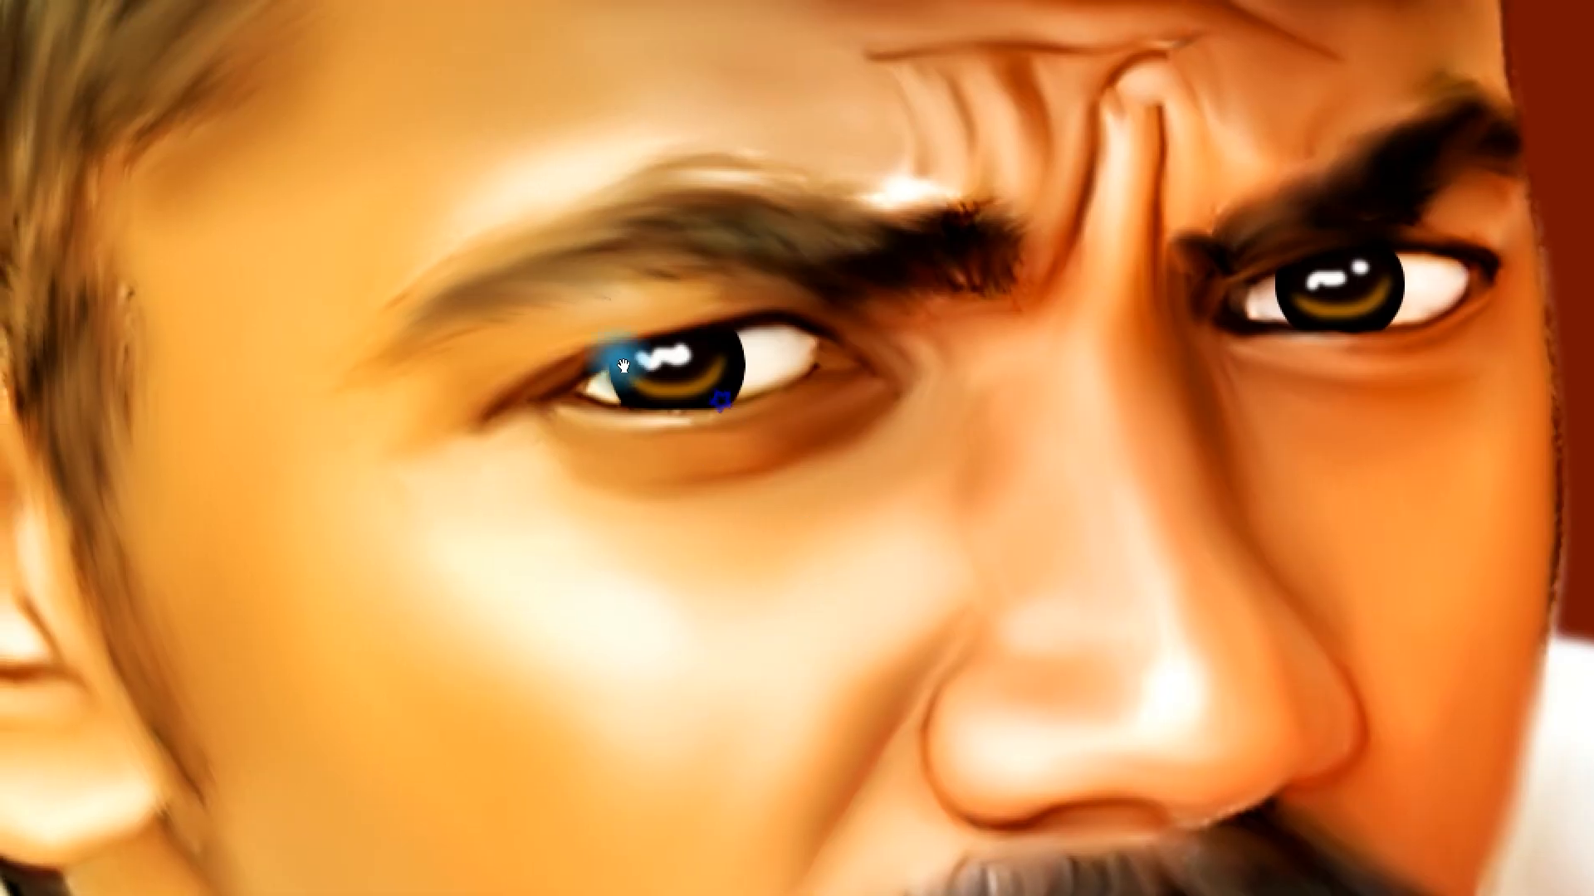
Study the black iris, brown arc and white highlight of one eye in the finished painting
scroll(619, 363, "up", 3)
left_click_drag(629, 370, 730, 559)
scroll(739, 546, "up", 2)
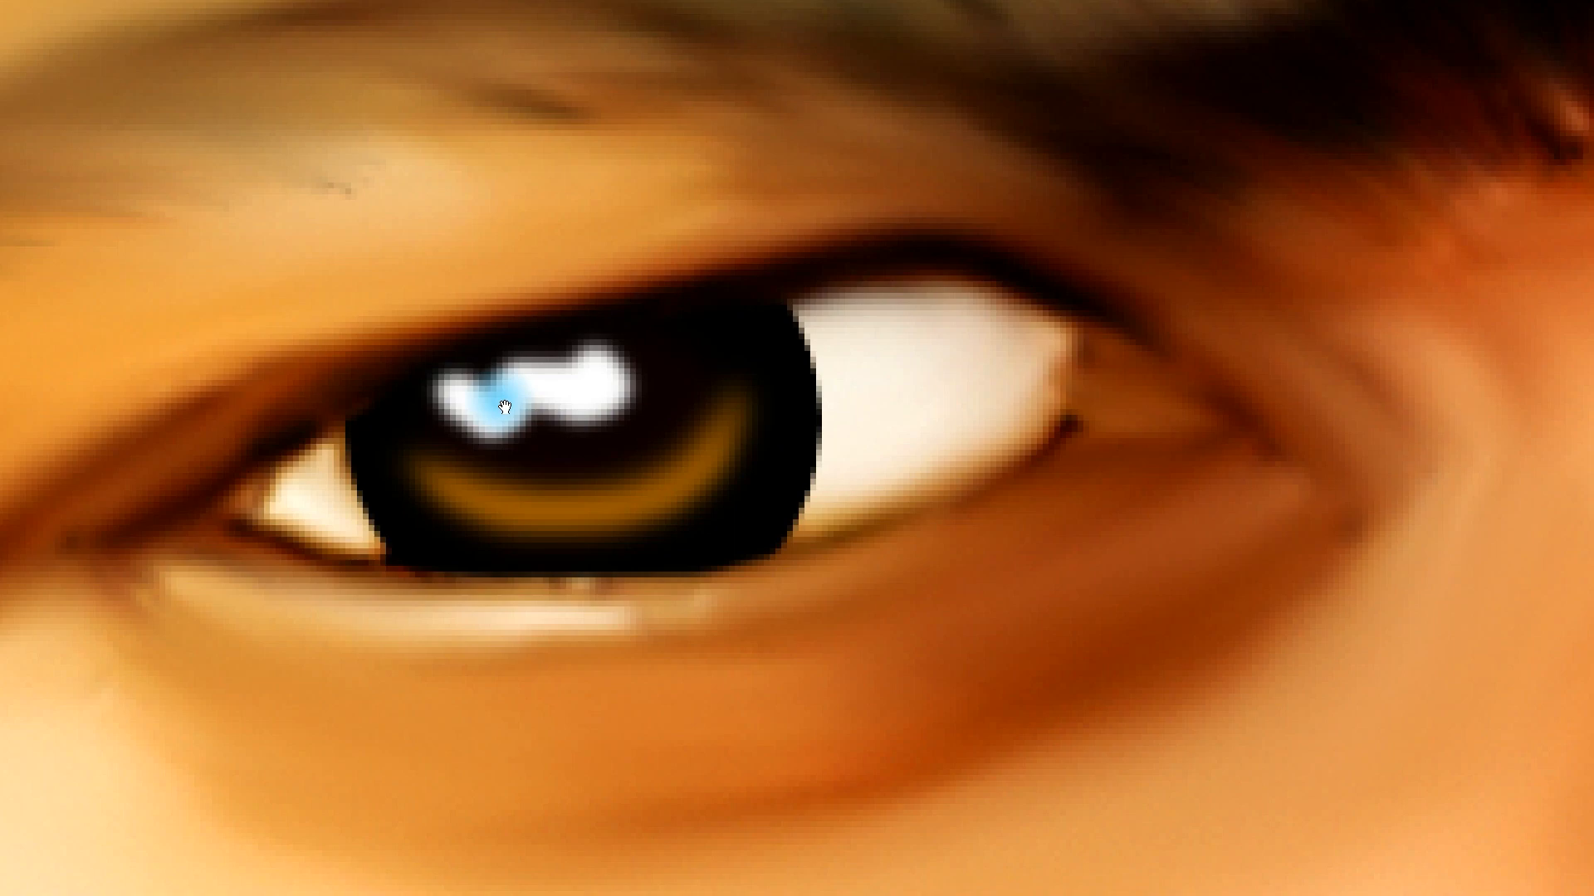
scroll(547, 487, "down", 5)
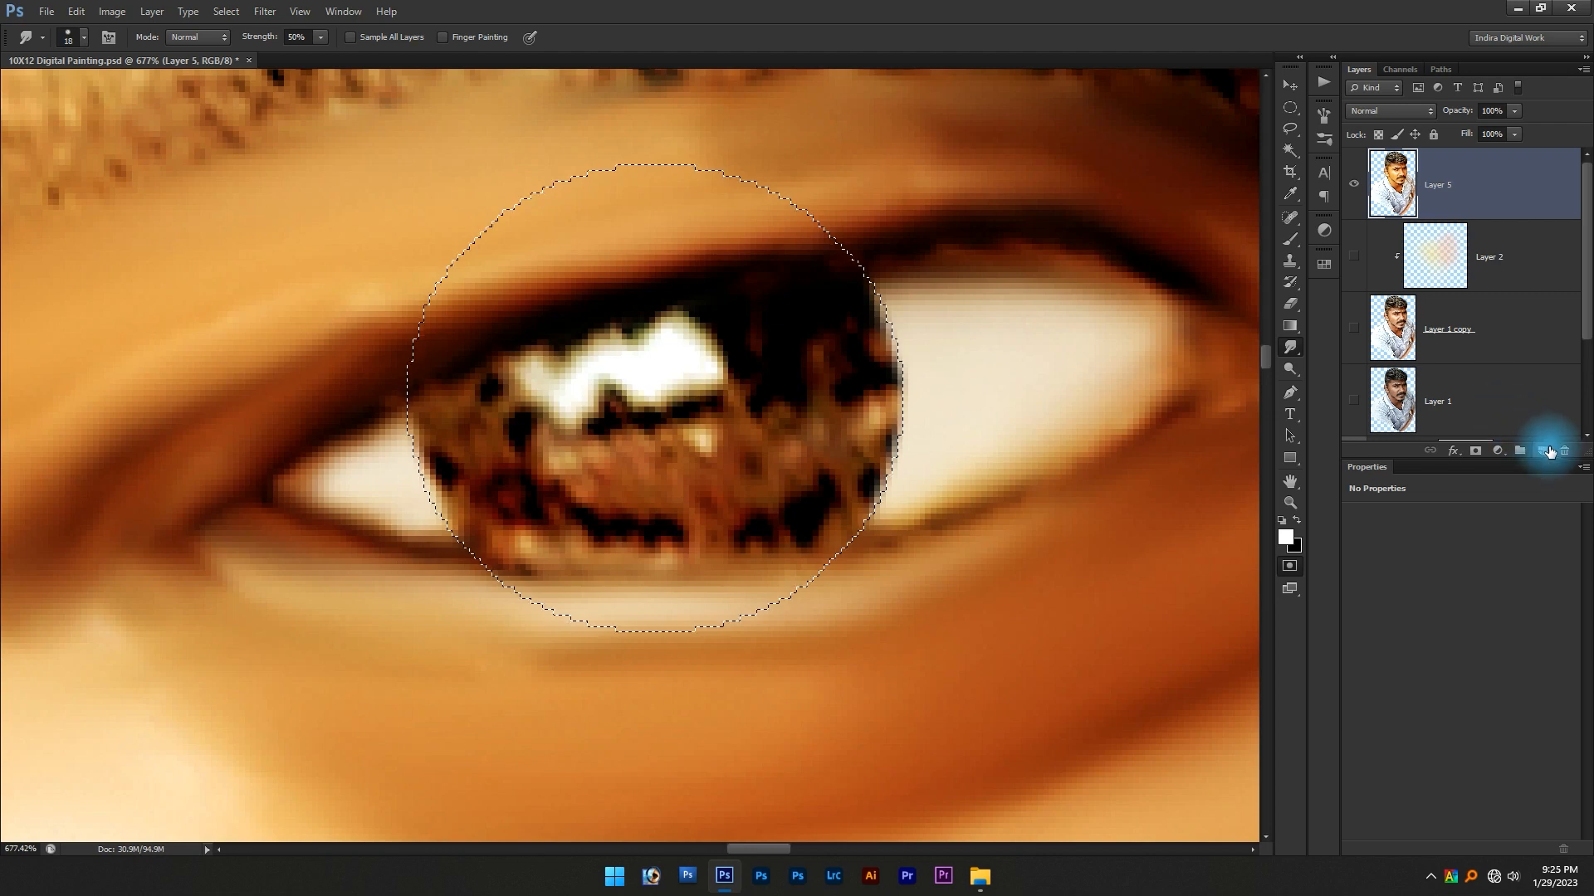
Add a new layer above Layer 5 and set up a 23 px Brush with black as the foreground colour
left_click(1549, 451)
scroll(741, 356, "up", 1)
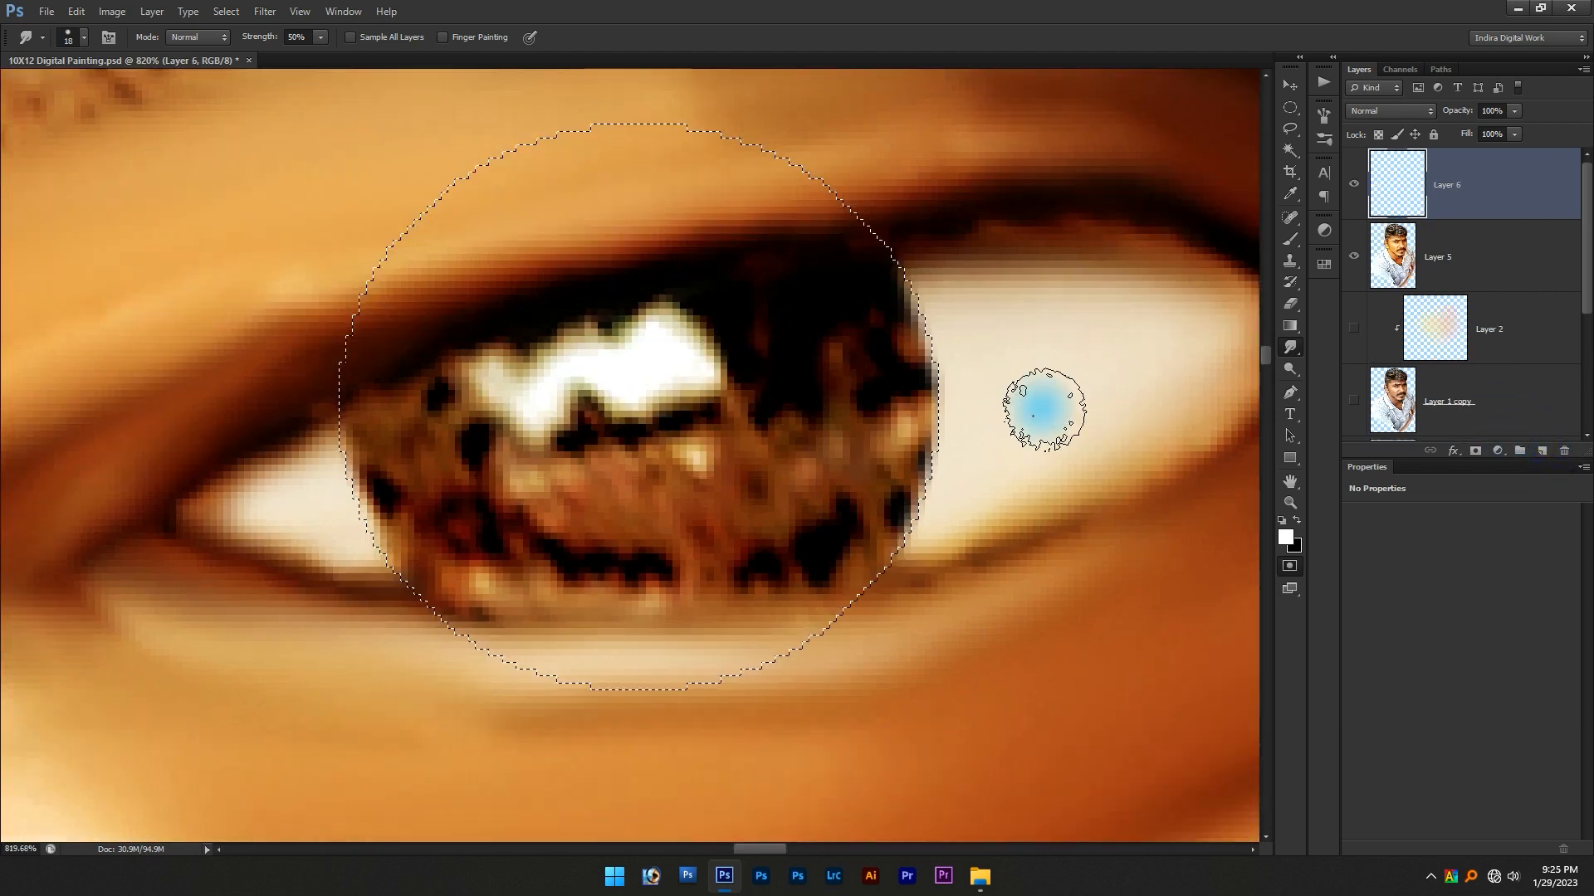
key("b")
left_click_drag(832, 422, 904, 434)
key("x")
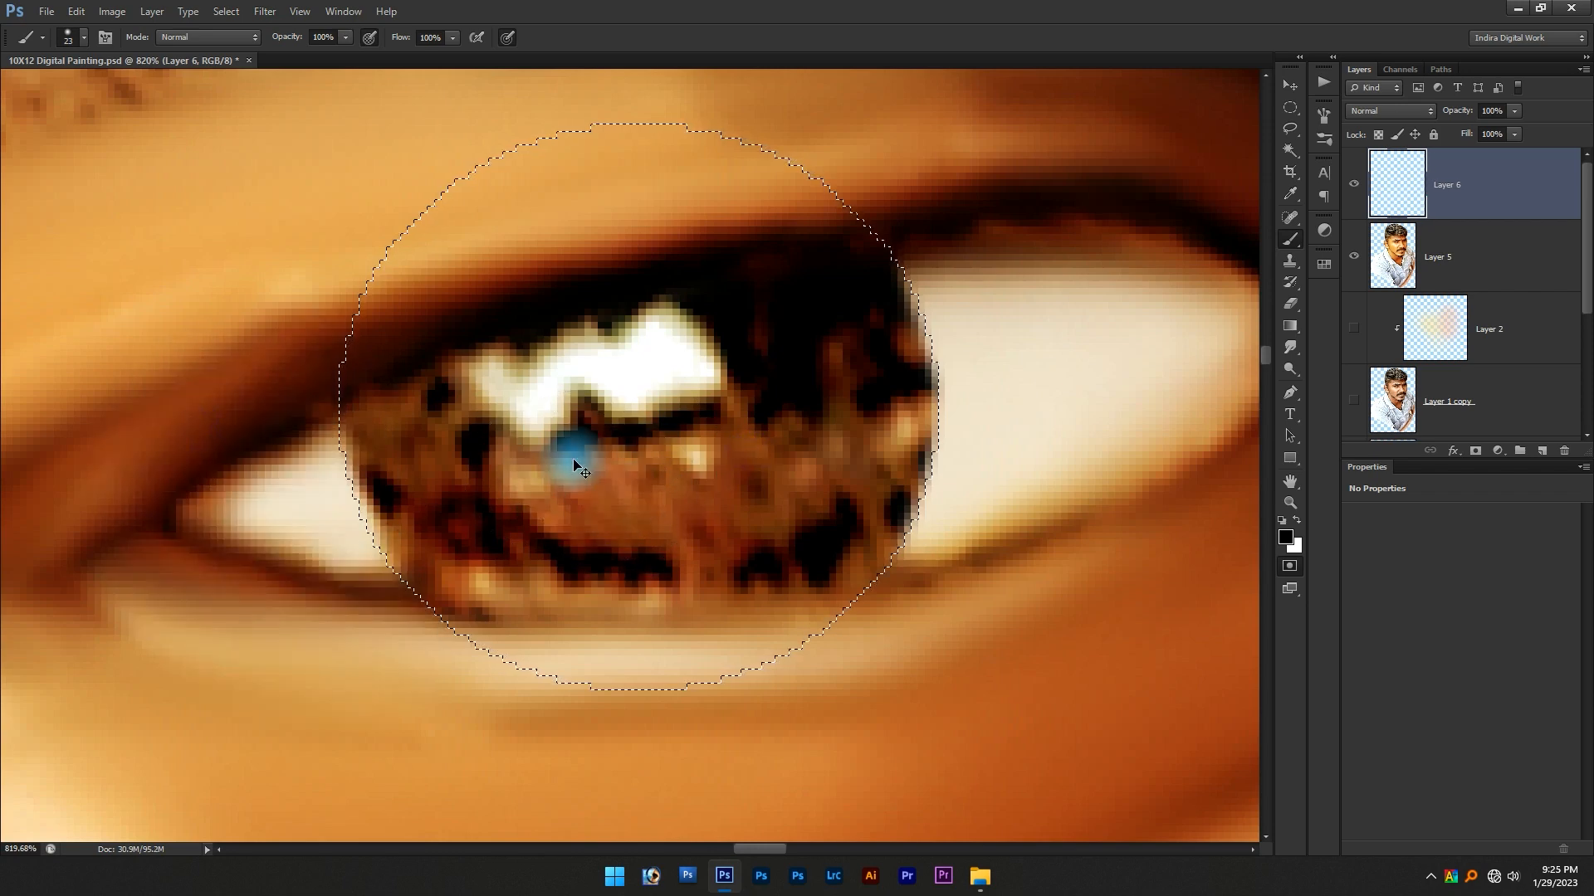
key("ctrl+0")
key("ctrl+a")
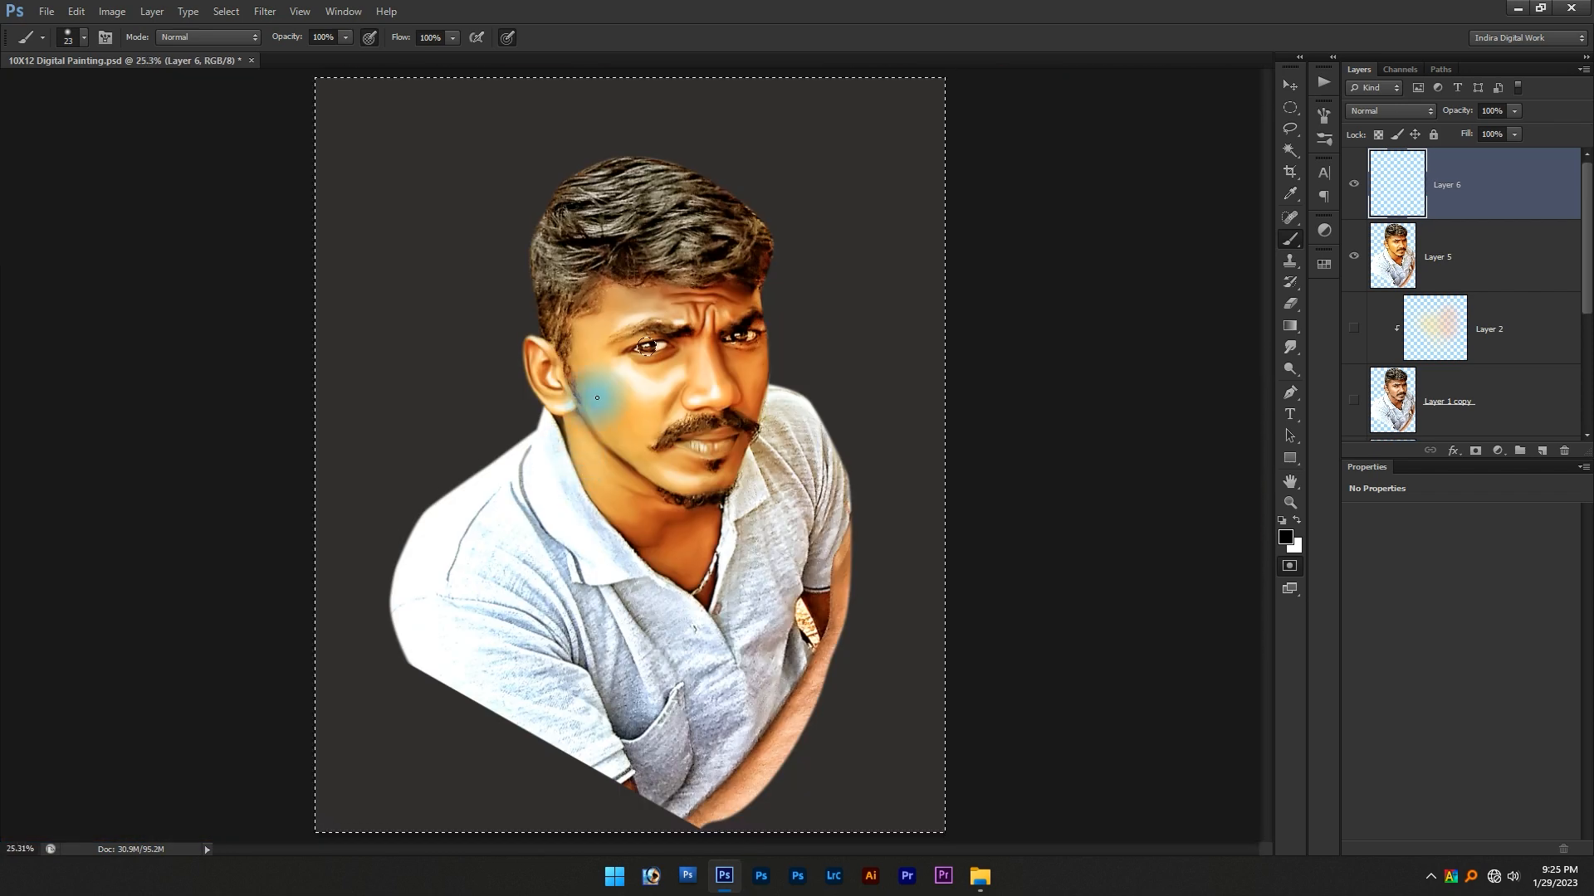
left_click(664, 322, "ctrl")
key("Return")
key("q")
left_click_drag(642, 329, 817, 536)
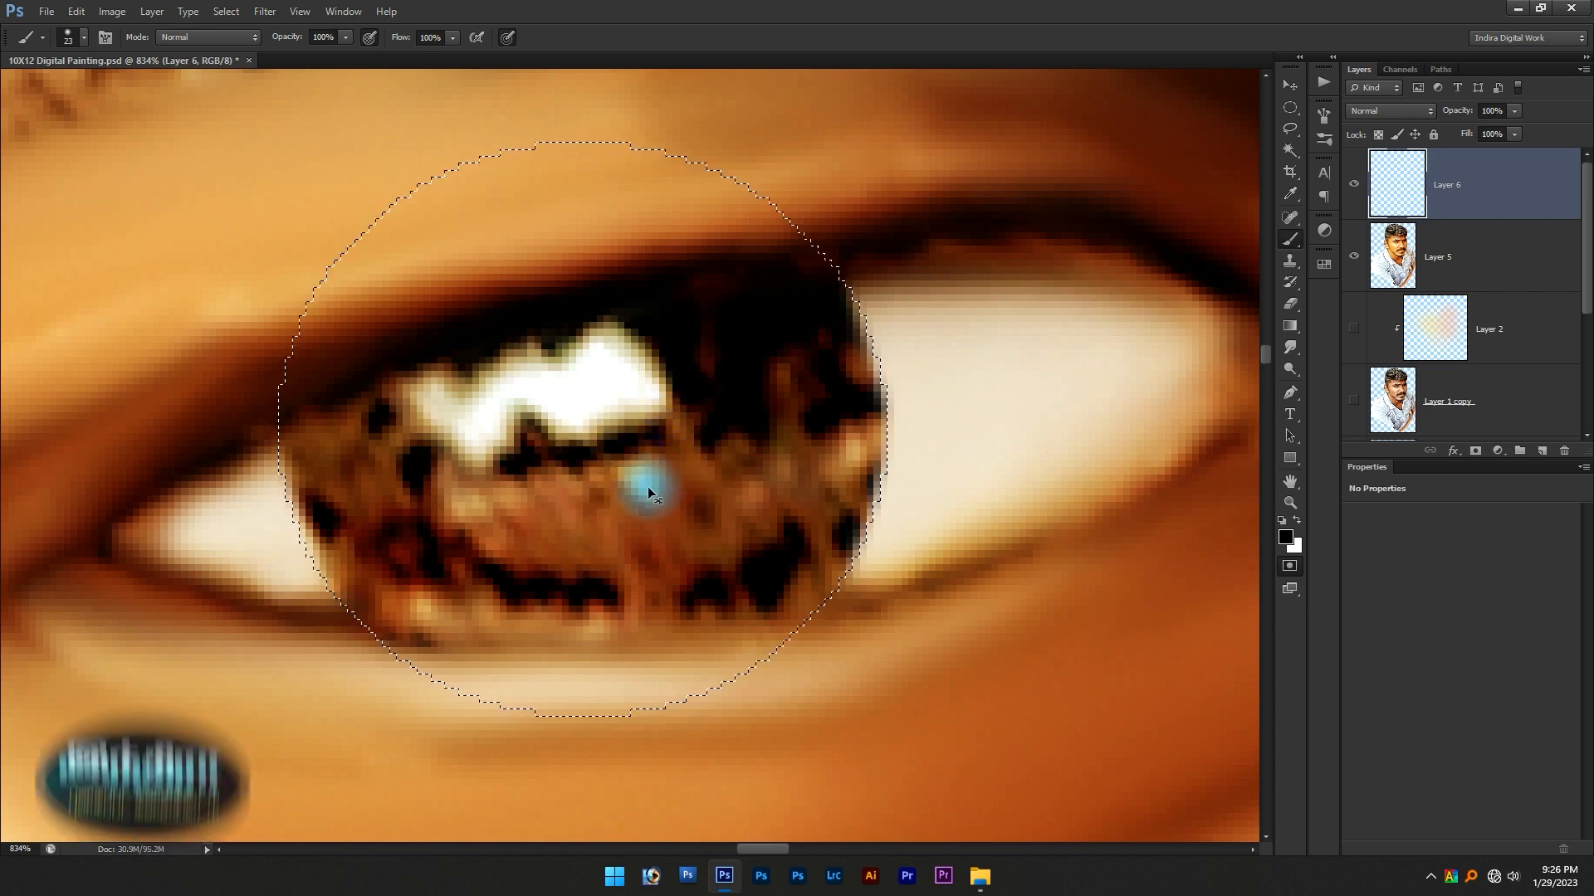
mouse_move(665, 462)
left_mouse_down()
mouse_move(611, 475)
mouse_move(714, 452)
mouse_move(676, 383)
left_mouse_up()
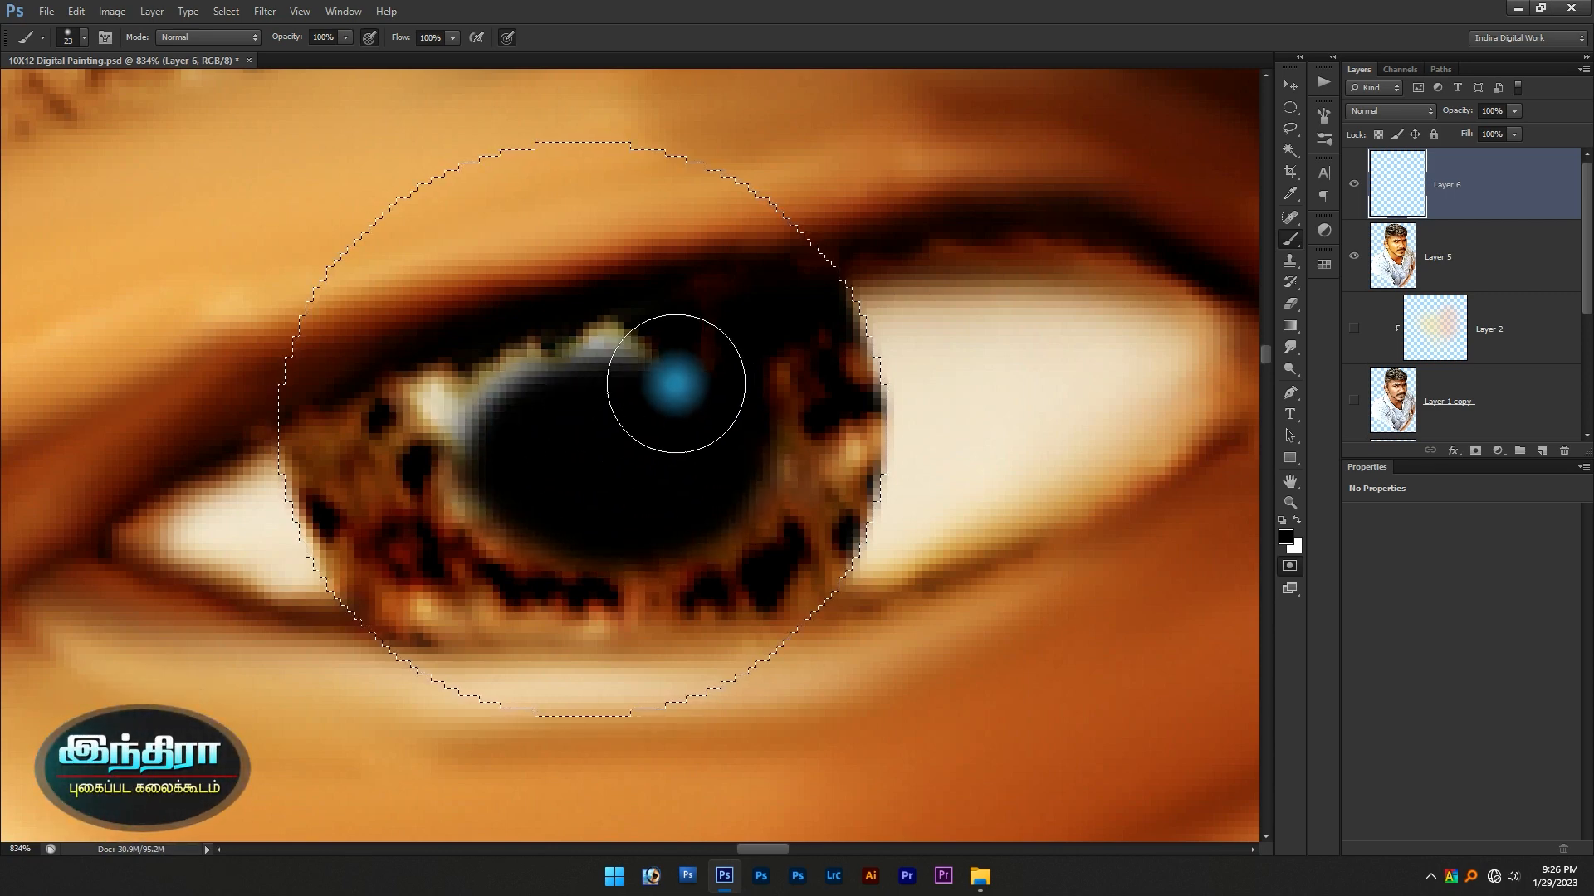
left_click_drag(655, 217, 588, 220)
key("ctrl+z")
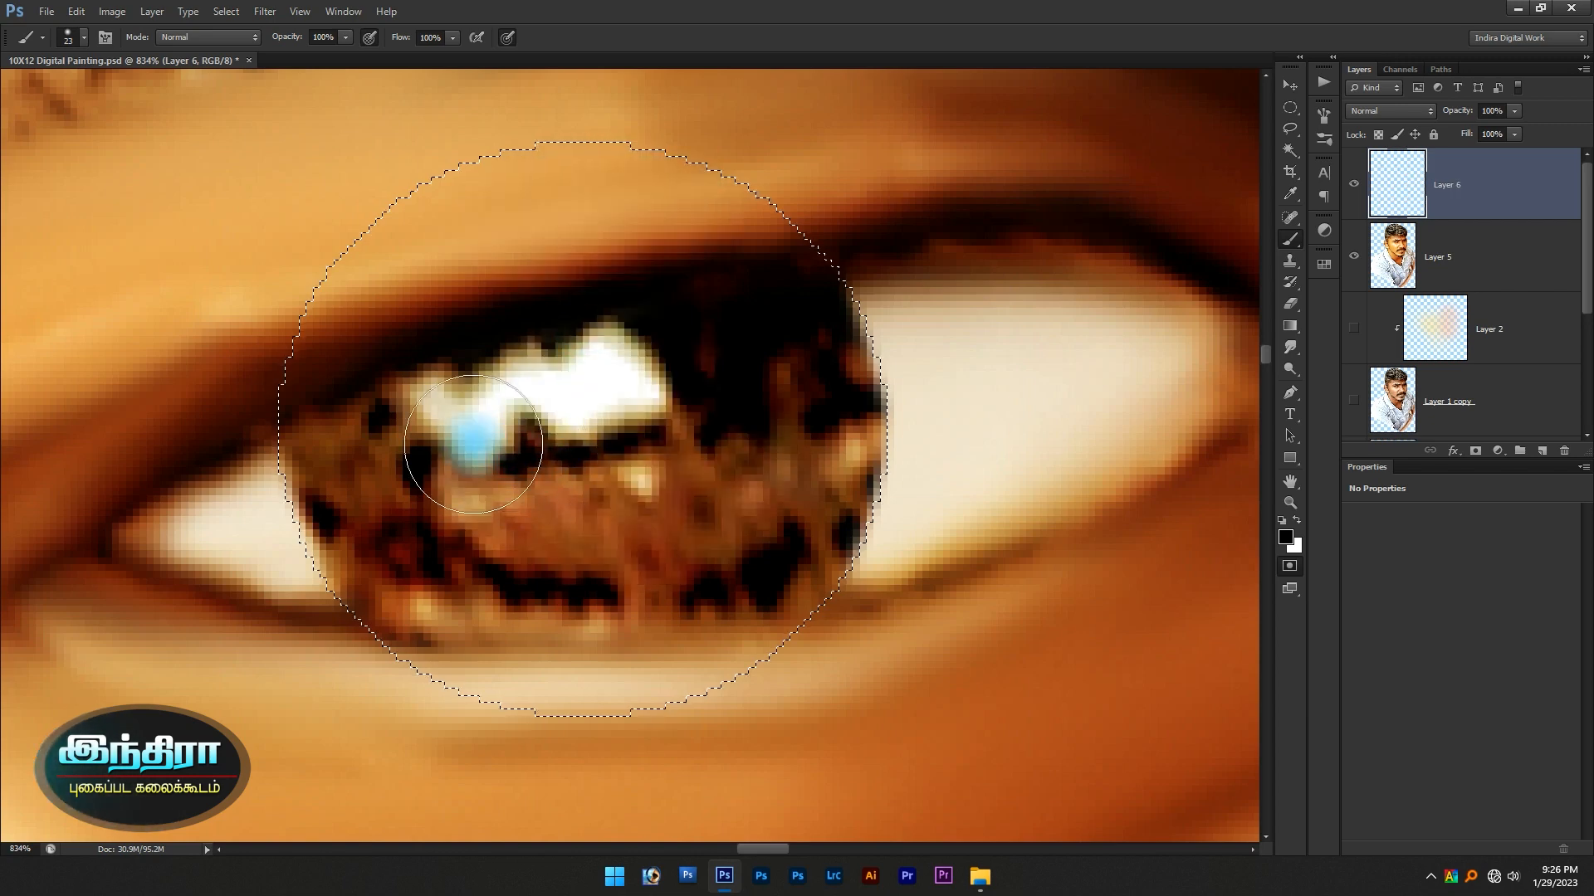
Paint the visible iris area inside the round selection solid black on Layer 6
left_click_drag(375, 465, 360, 463)
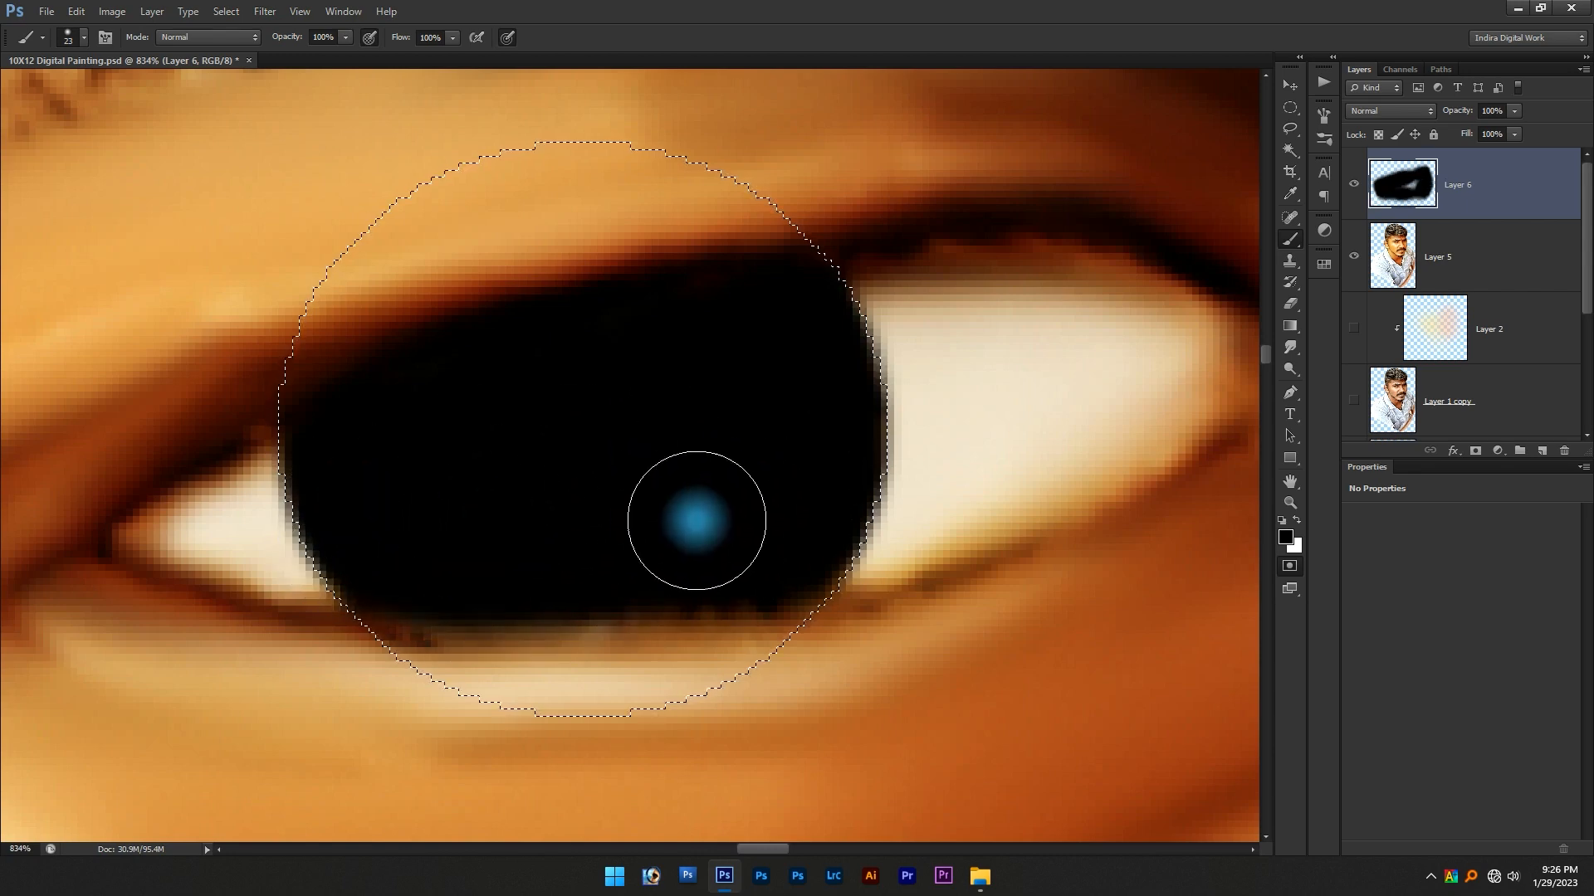
scroll(764, 413, "down", 4)
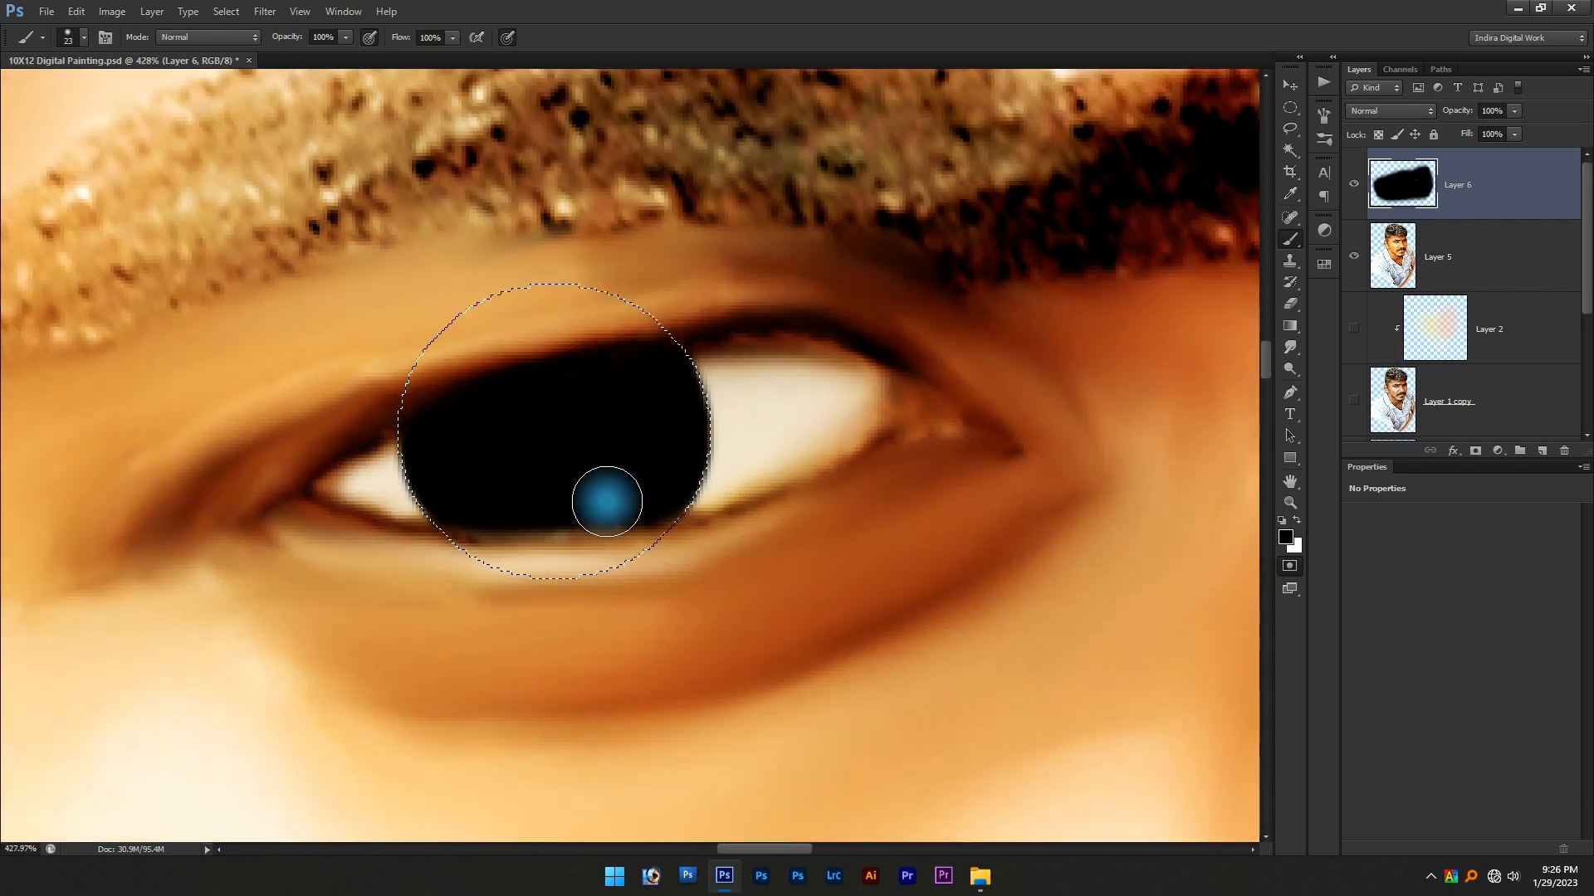
scroll(576, 480, "up", 4)
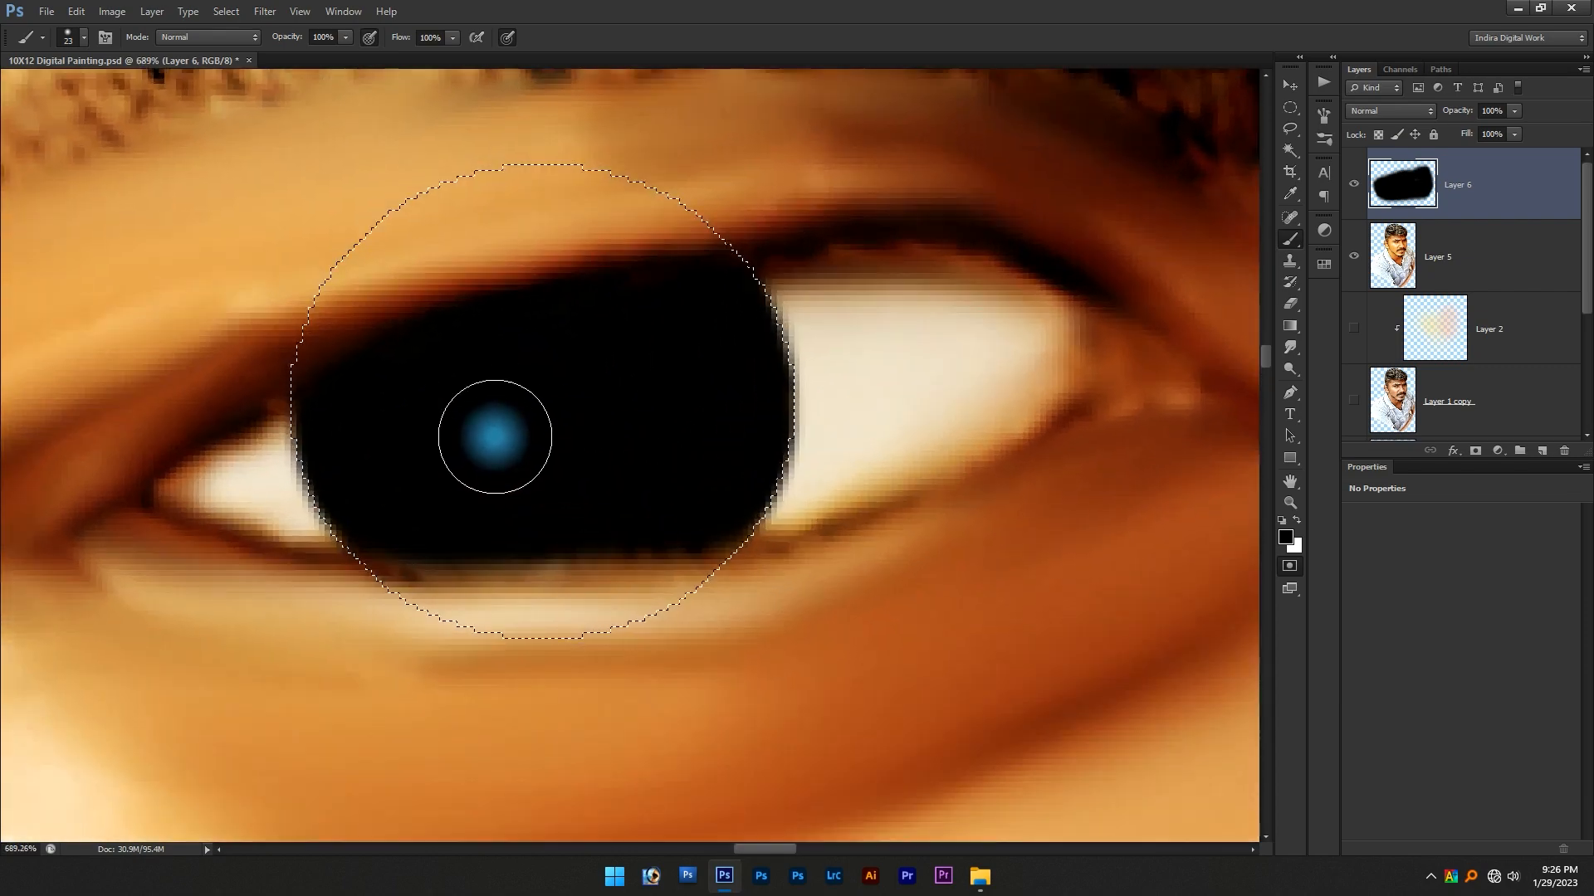
Hide the black iris layer and examine the white reflection in the eye underneath
left_click(1351, 186)
left_click(1352, 185)
left_click(1351, 186)
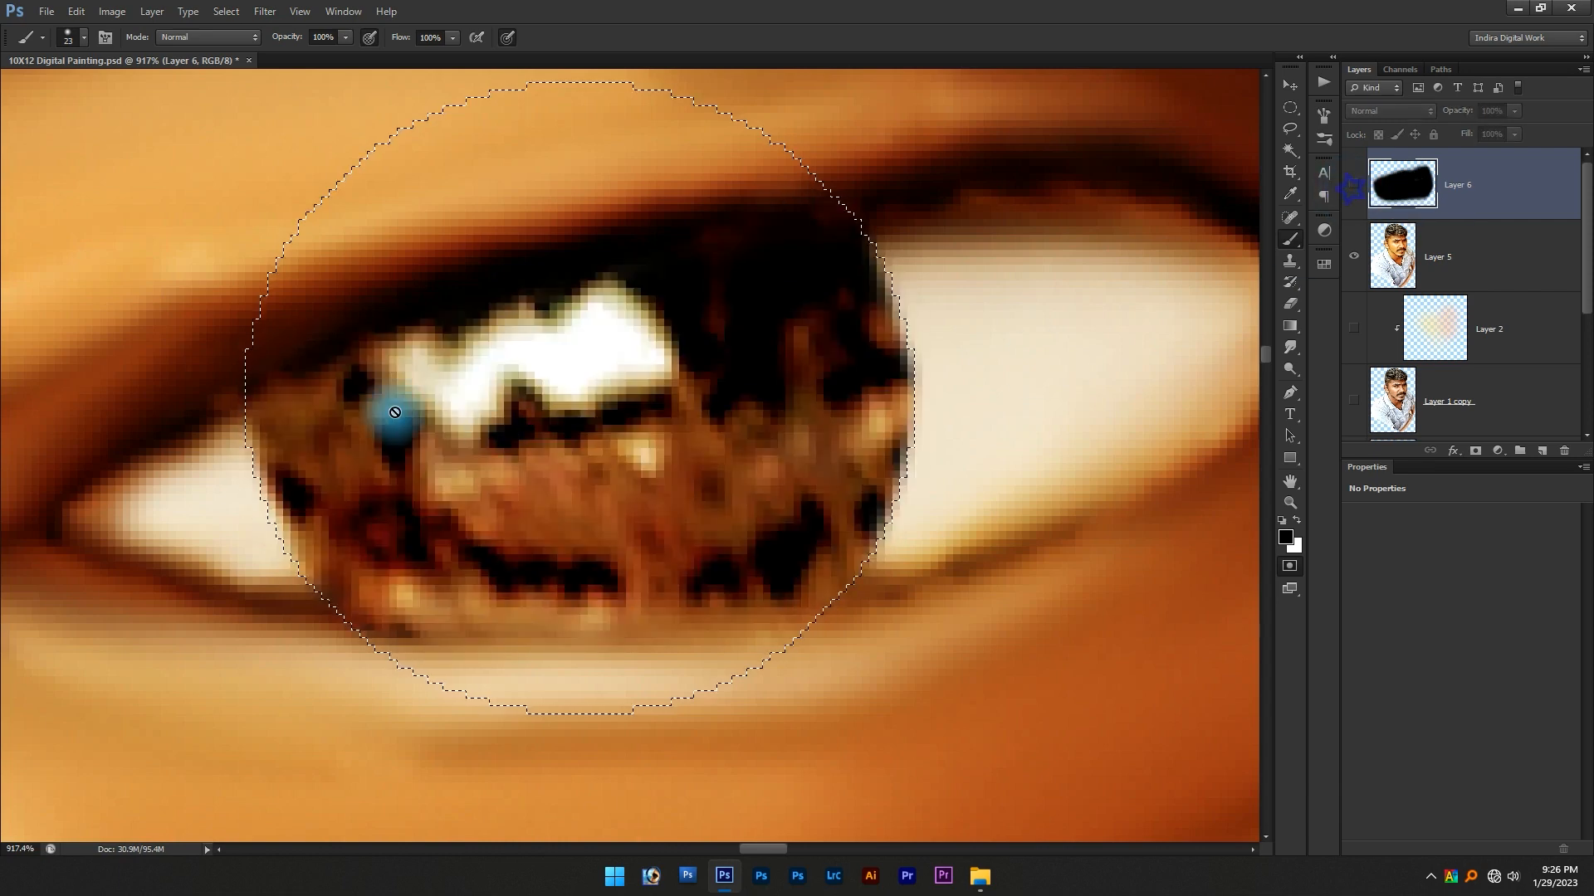
scroll(384, 420, "up", 2)
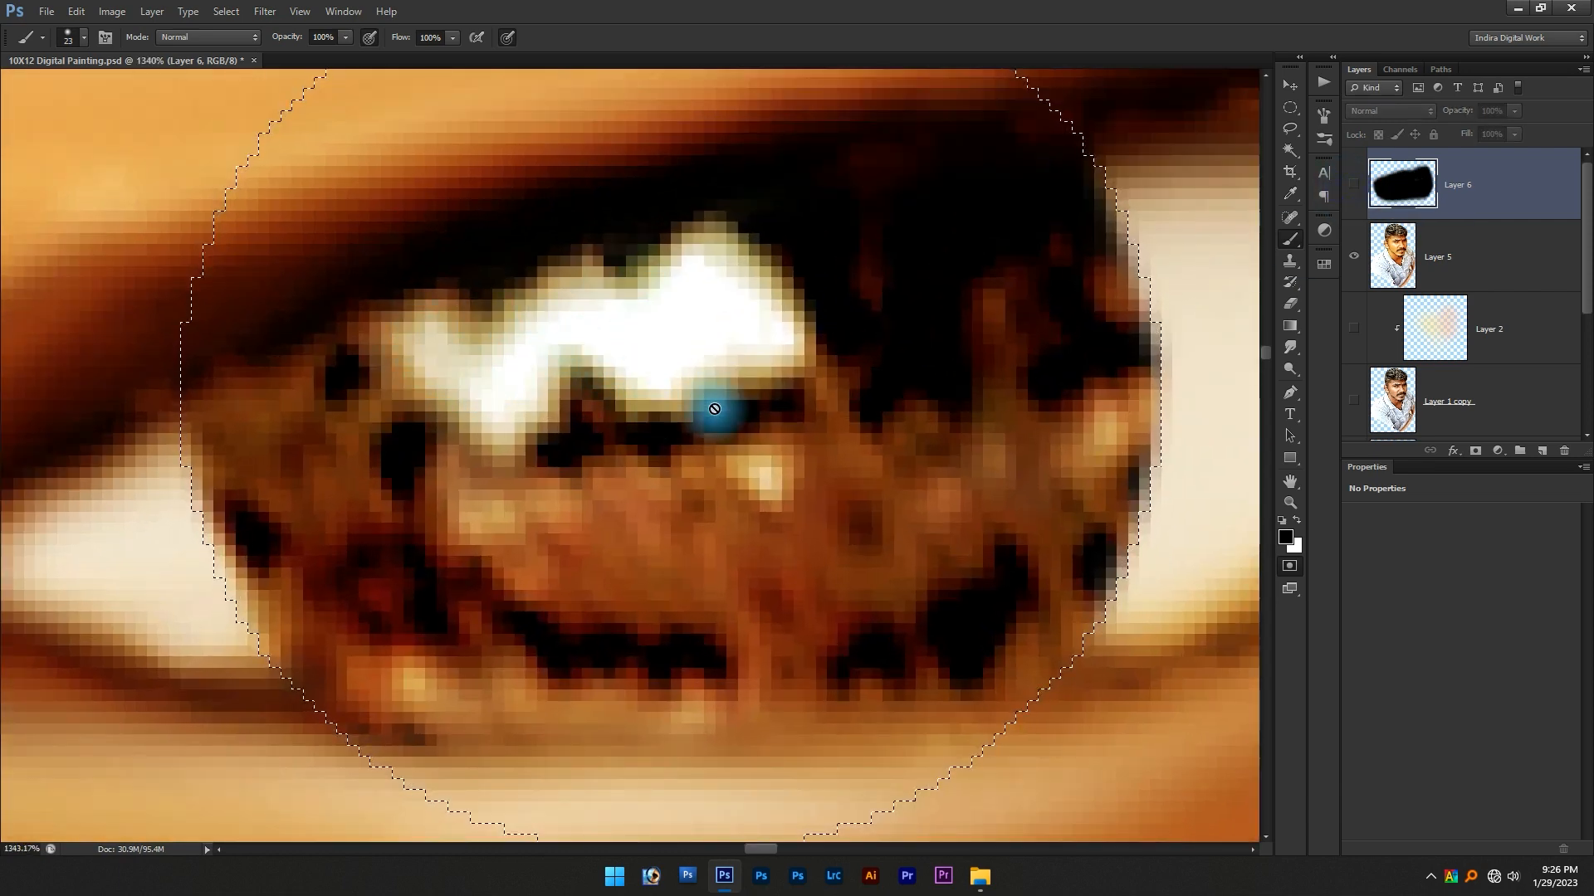
scroll(714, 408, "down", 2)
Compare the smudged eye with the original one on Layer 1 copy by switching the visibility of both layers
left_click(1354, 402)
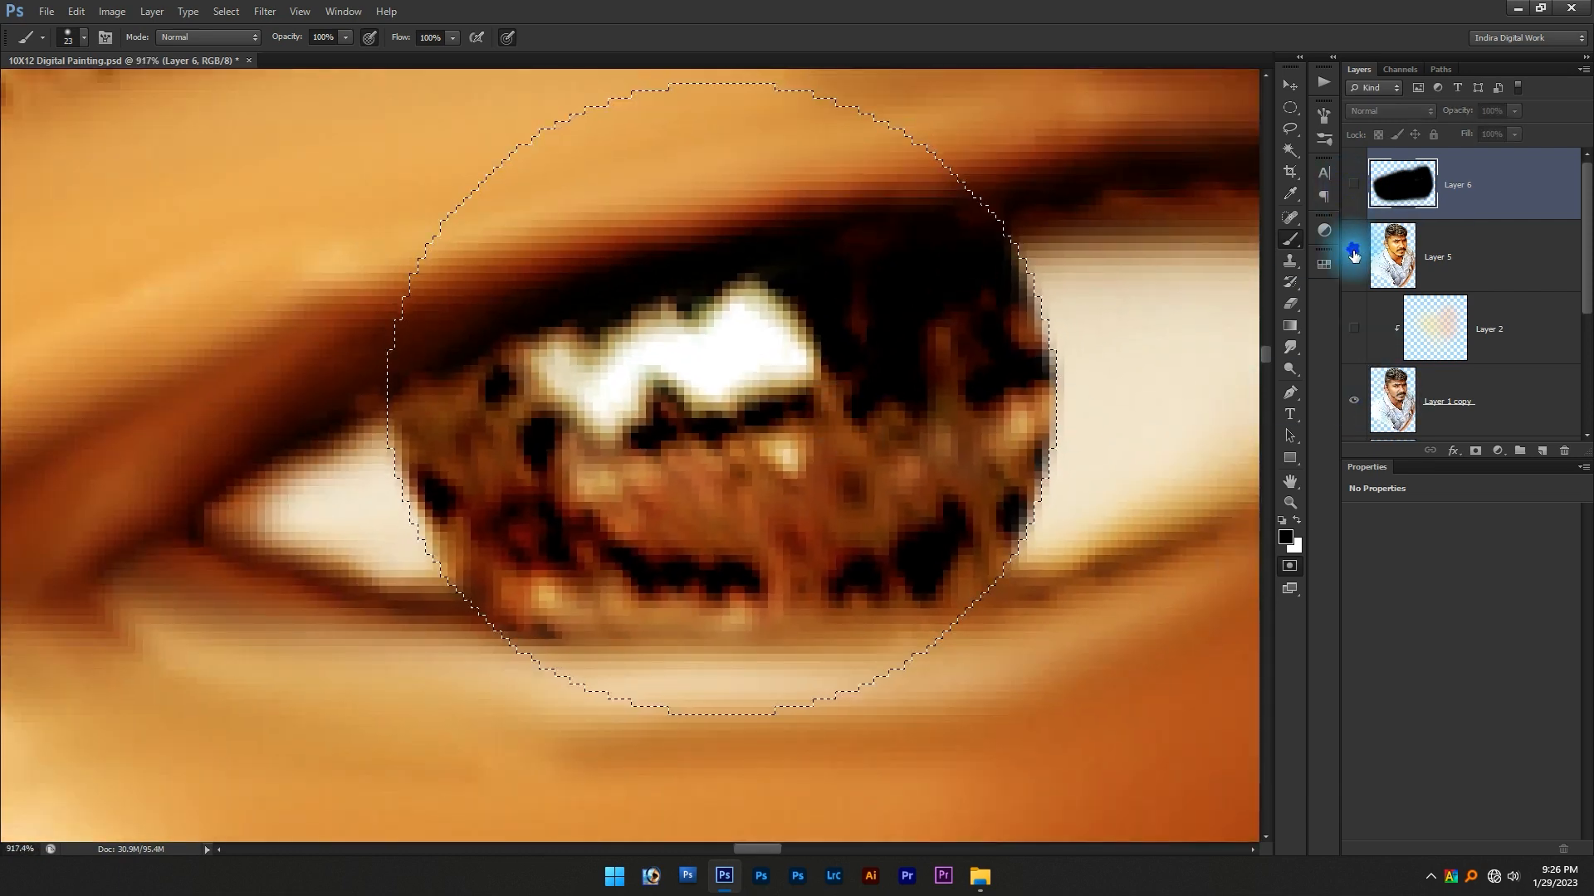
left_click(1353, 254)
scroll(1102, 310, "down", 10)
scroll(828, 459, "down", 2)
scroll(824, 455, "up", 6)
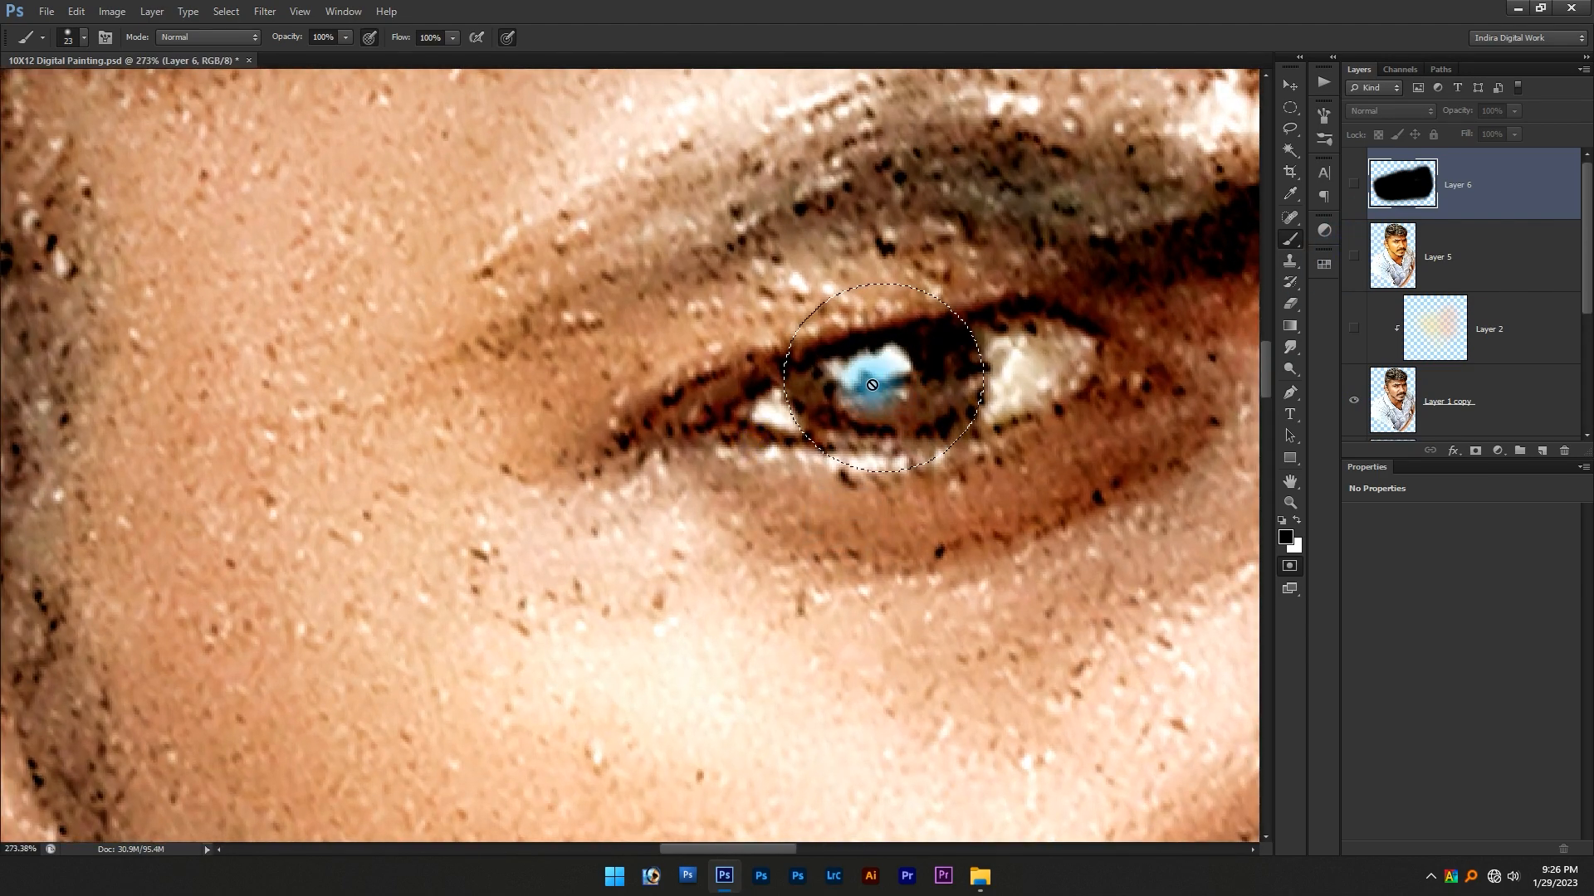
left_click(1353, 258)
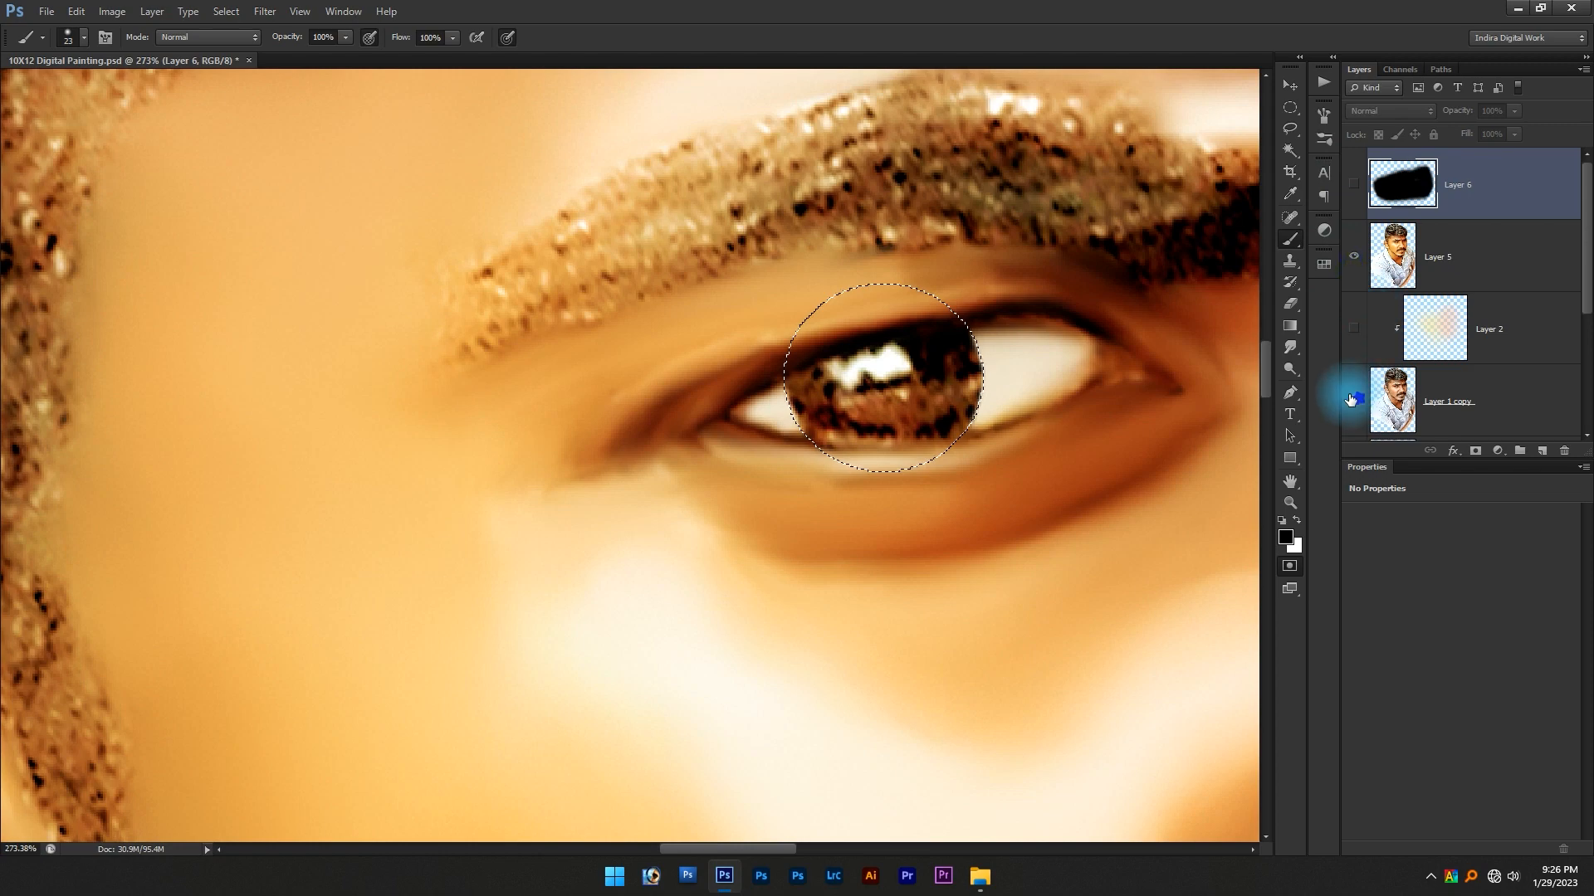
left_click(1351, 400)
scroll(918, 420, "up", 5)
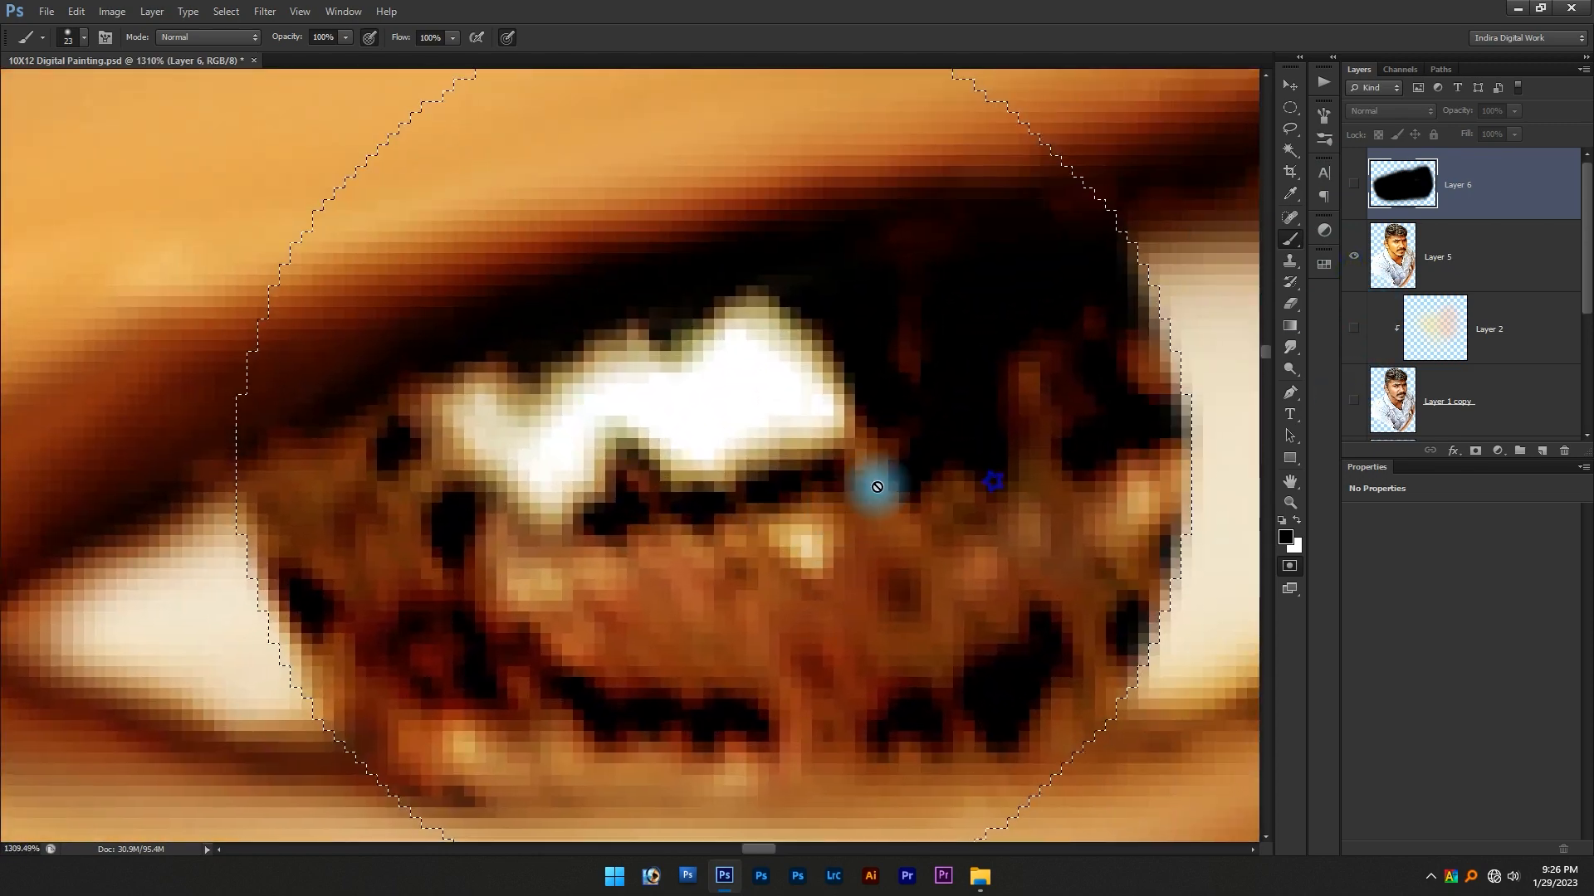
Add a new layer above Layer 6 and set up a 7 px Brush with white as the foreground colour
left_click(1505, 178)
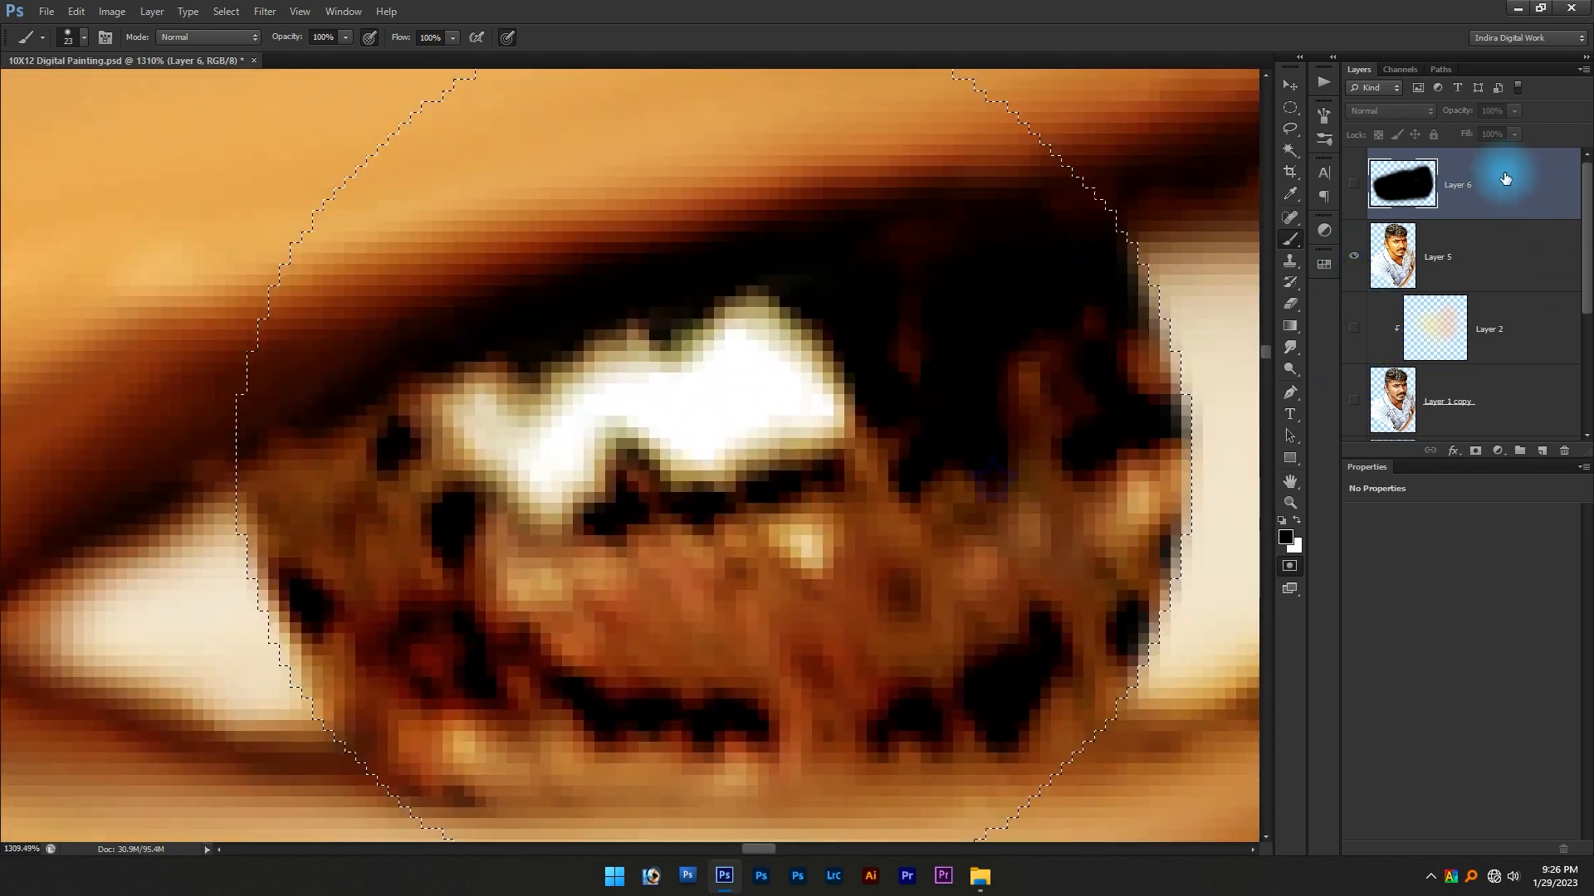
left_click(1541, 456)
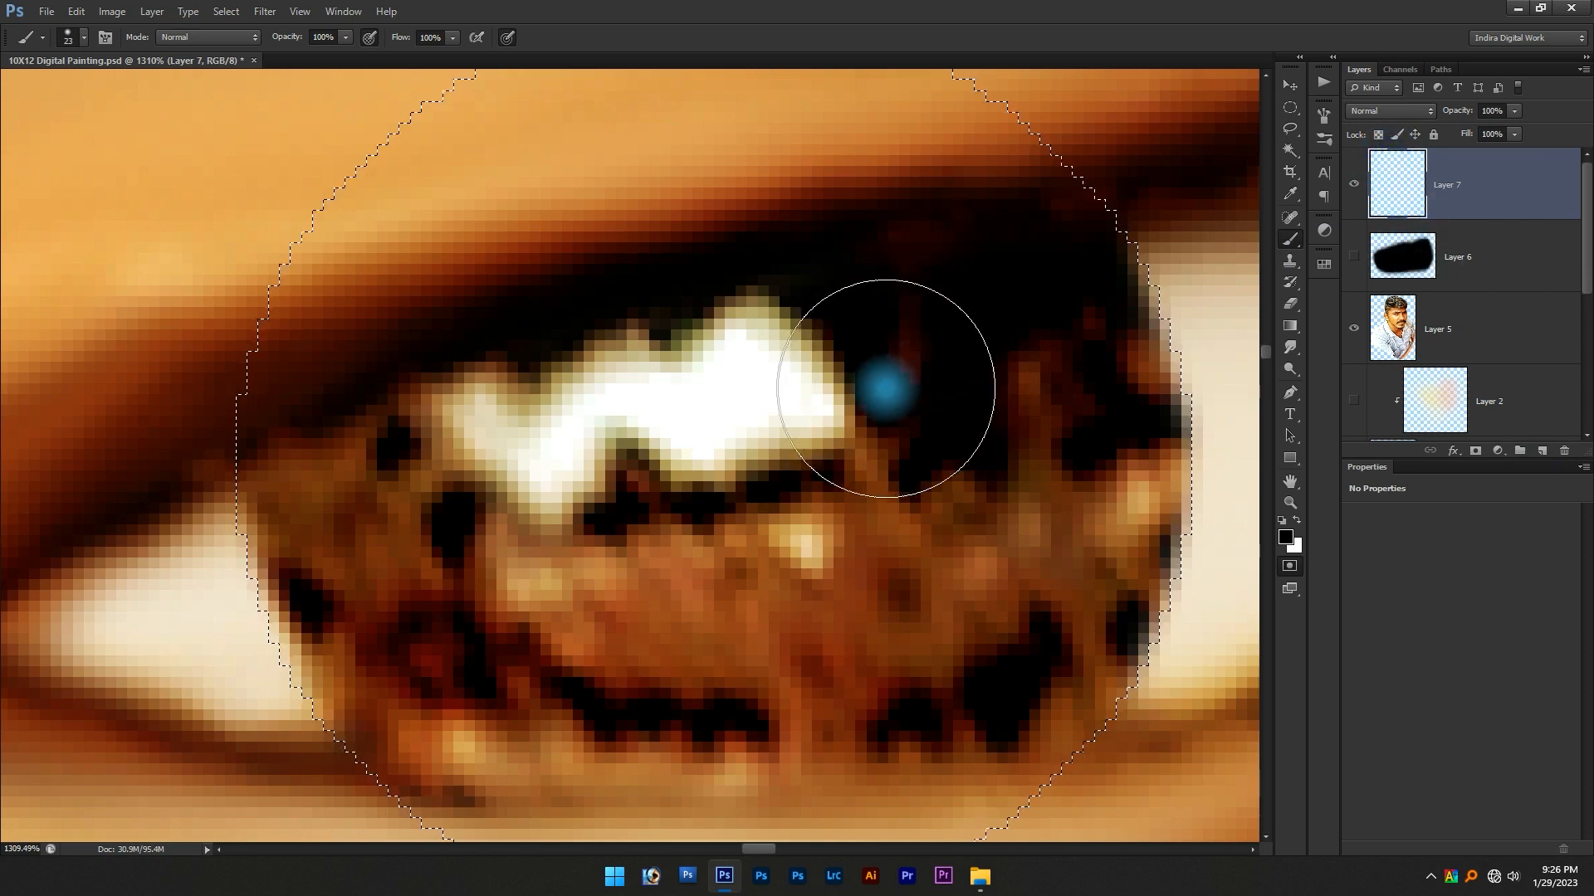
scroll(715, 366, "down", 1)
left_click_drag(715, 369, 679, 360)
scroll(753, 401, "up", 1)
left_click_drag(753, 400, 776, 401)
left_click(1296, 520)
scroll(735, 419, "up", 1)
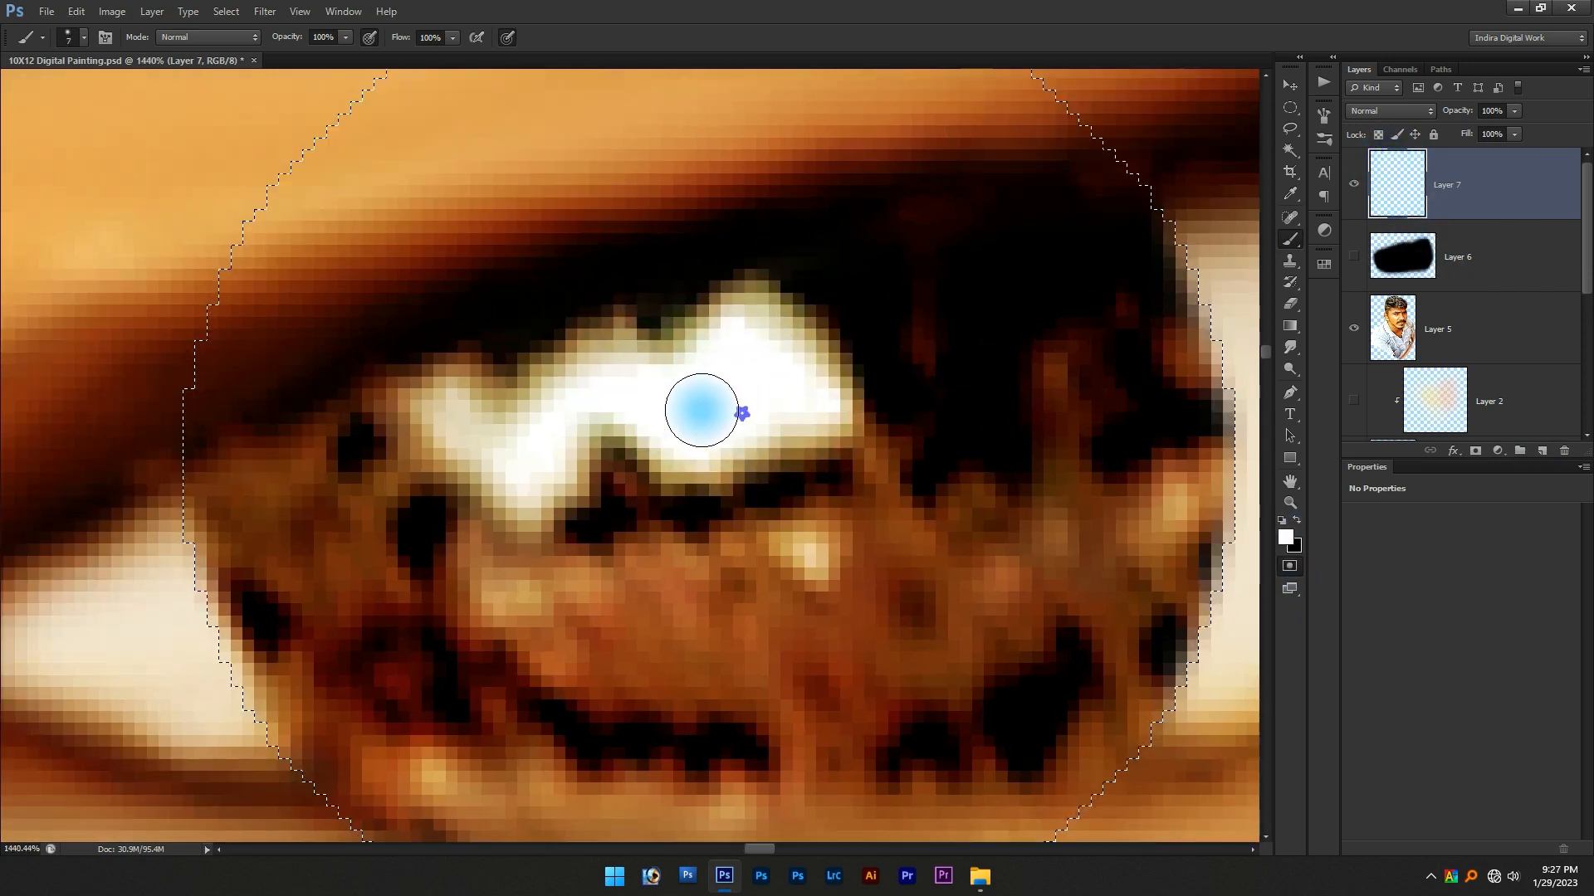
mouse_move(754, 373)
left_mouse_down()
mouse_move(790, 374)
mouse_move(789, 399)
mouse_move(737, 420)
mouse_move(806, 559)
mouse_move(960, 555)
left_mouse_up()
key("ctrl+alt+z")
key("ctrl+alt+z")
left_click(1461, 190)
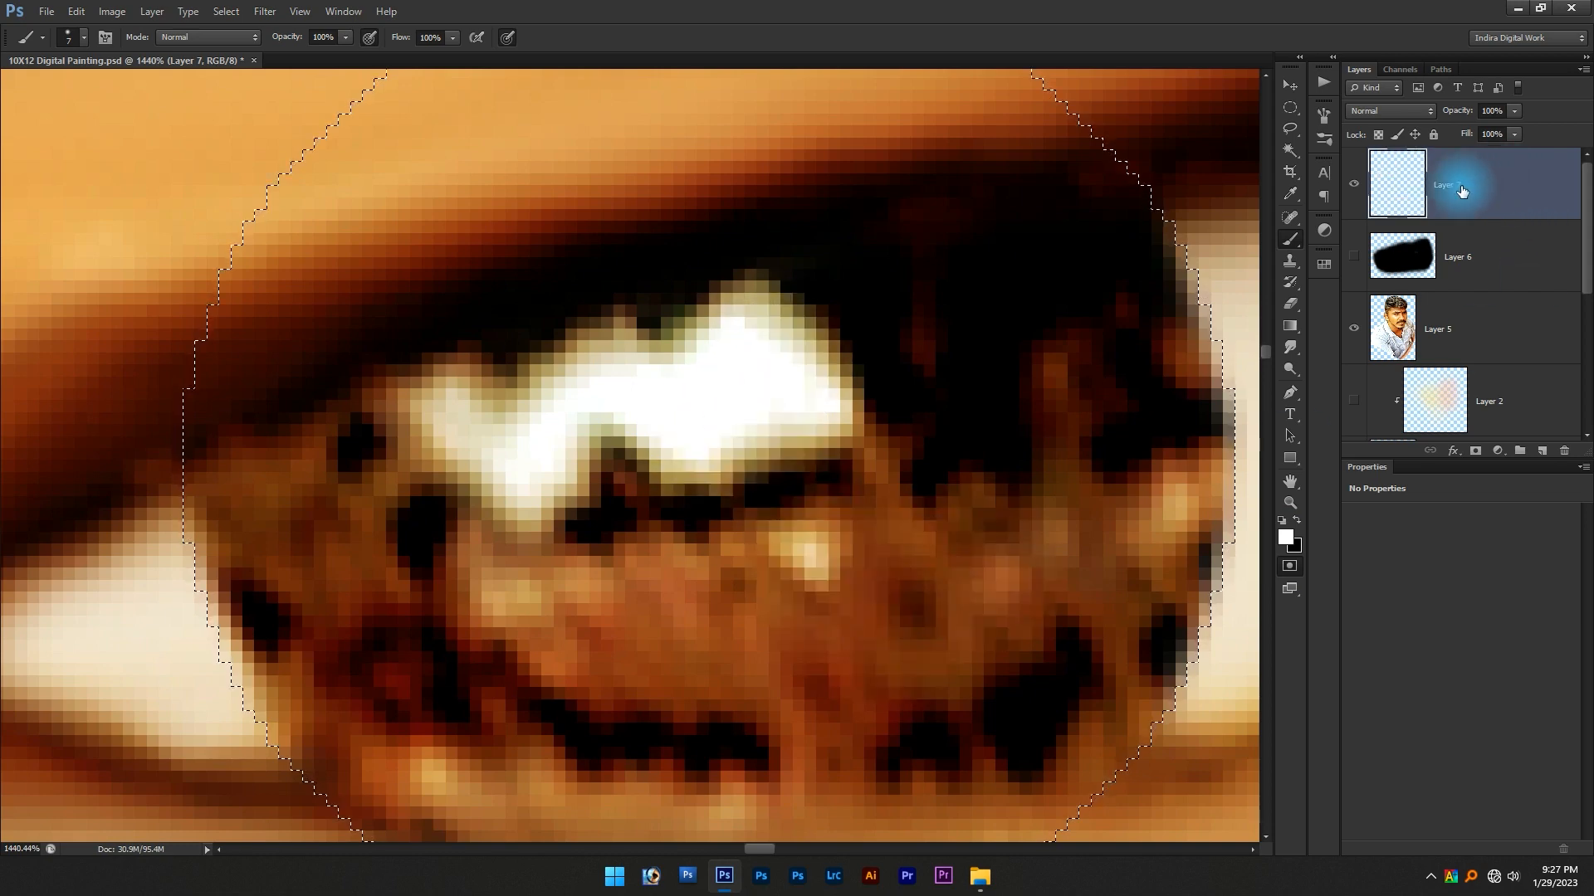
Paint over the eye's reflection in white on Layer 7, following its irregular shape
mouse_move(782, 388)
left_mouse_down()
mouse_move(712, 426)
mouse_move(713, 396)
mouse_move(767, 351)
mouse_move(745, 334)
mouse_move(772, 399)
mouse_move(628, 375)
mouse_move(533, 454)
mouse_move(439, 406)
mouse_move(528, 451)
mouse_move(595, 374)
mouse_move(668, 417)
mouse_move(745, 431)
mouse_move(782, 355)
mouse_move(798, 432)
mouse_move(749, 359)
left_mouse_up()
mouse_move(544, 420)
left_mouse_down()
mouse_move(445, 412)
mouse_move(512, 474)
mouse_move(549, 420)
mouse_move(641, 426)
left_mouse_up()
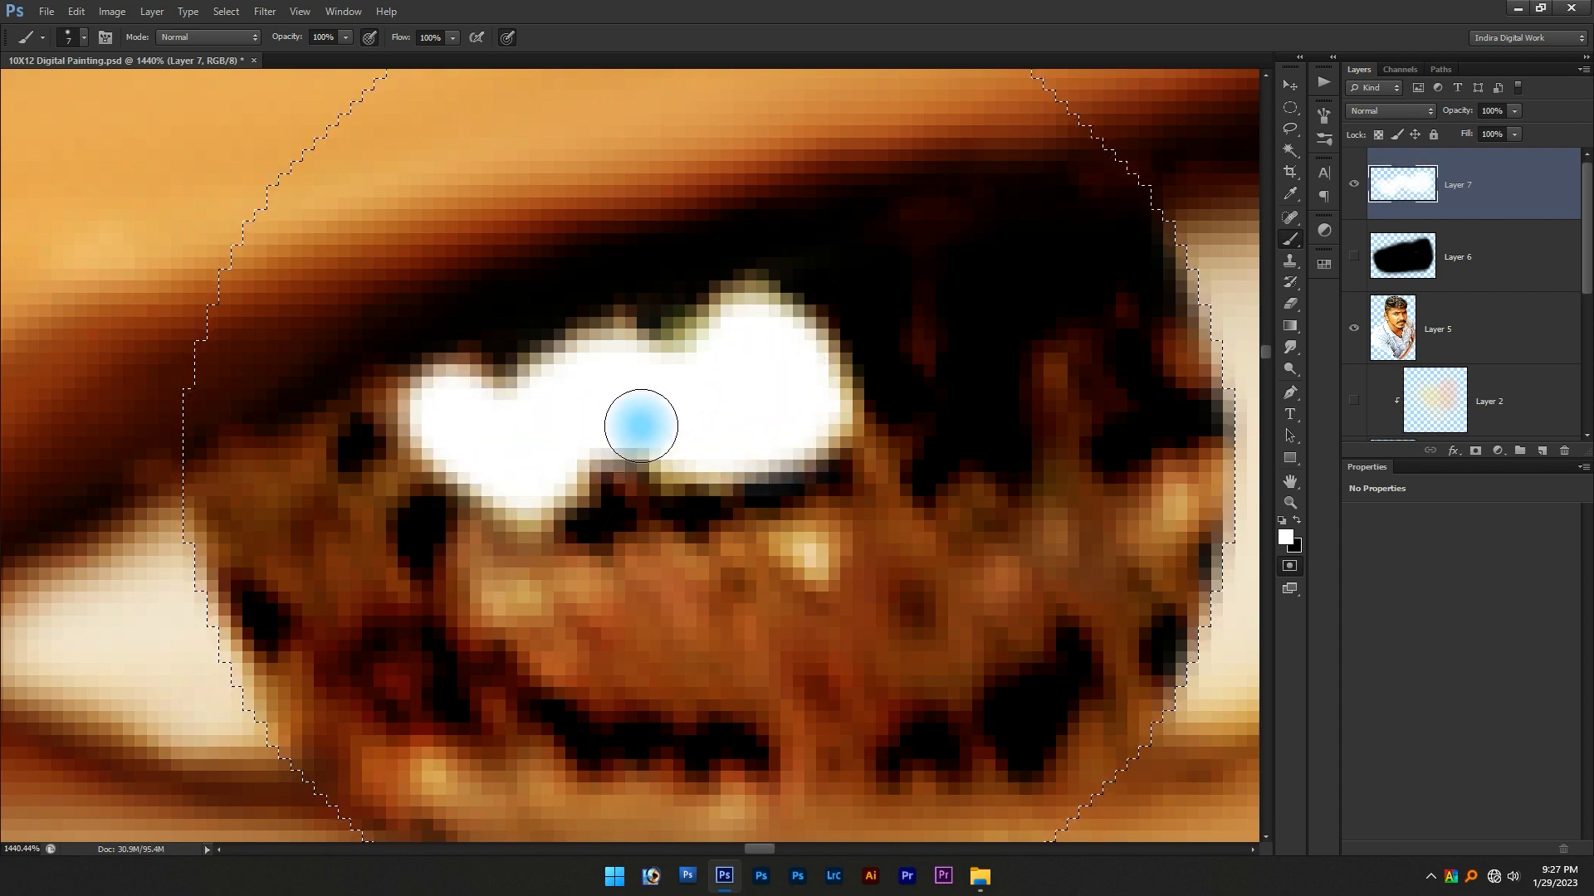
scroll(651, 452, "down", 2)
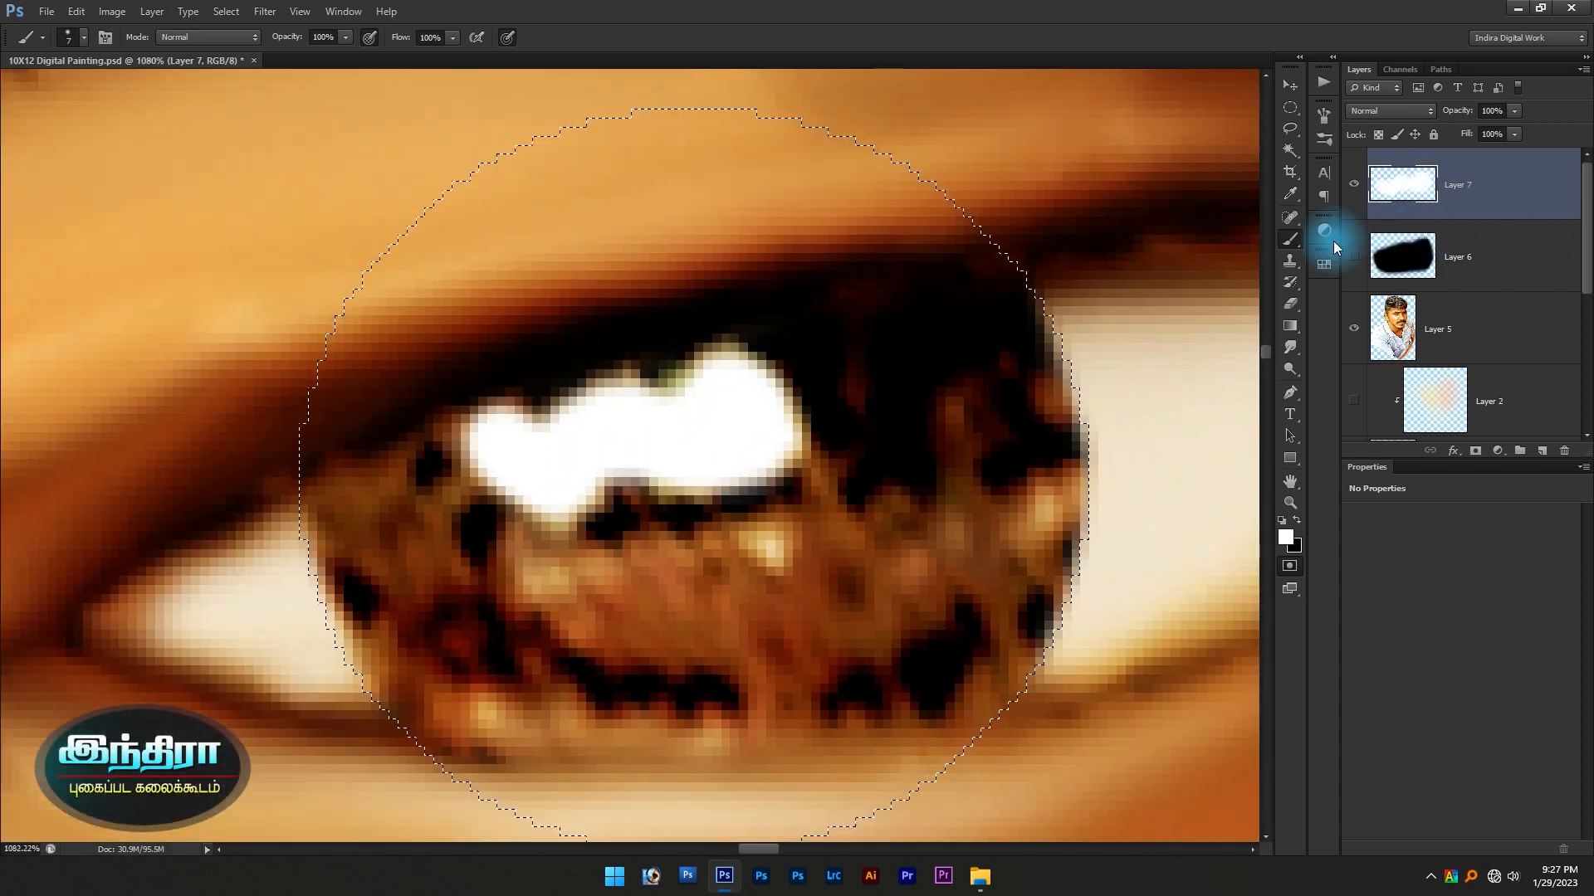
Show the black iris on Layer 6 again, clear the selection and check the eye with its white highlight
left_click(1353, 264)
scroll(640, 313, "down", 10)
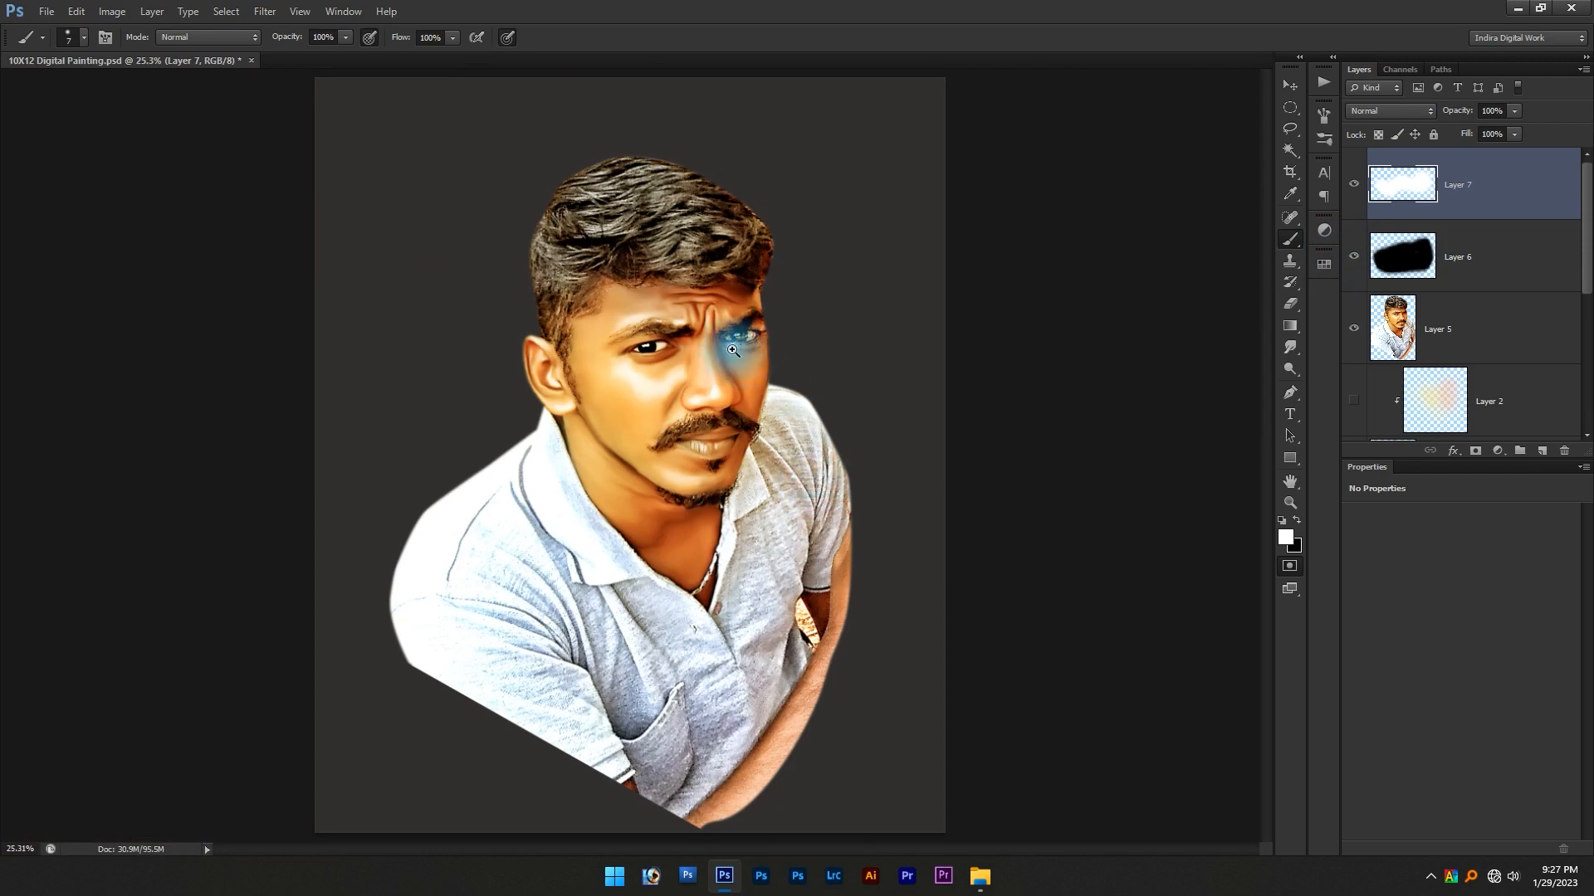
left_click_drag(647, 349, 896, 544)
left_click_drag(511, 428, 480, 422)
left_click_drag(476, 420, 559, 500)
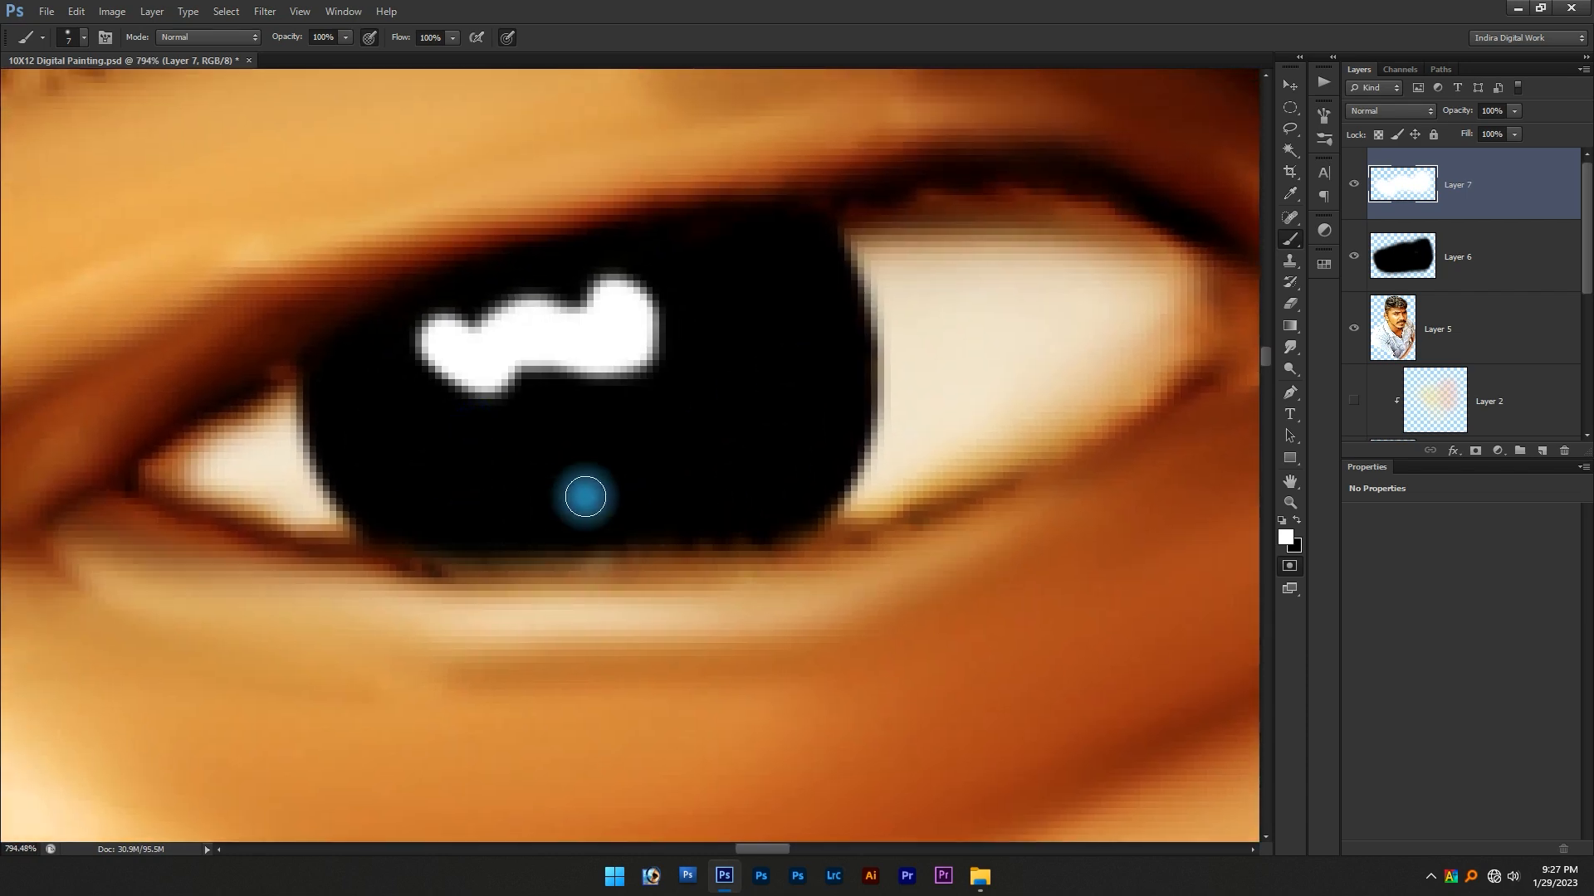
Make Layer 5 the active layer and choose the Smudge tool for the skin around the iris
scroll(579, 495, "up", 1)
scroll(825, 516, "up", 1)
key("v")
right_click(448, 585)
left_click(475, 600)
key("q")
left_click(1437, 342)
scroll(428, 683, "up", 3)
key("r")
scroll(373, 583, "down", 4)
scroll(382, 581, "down", 3)
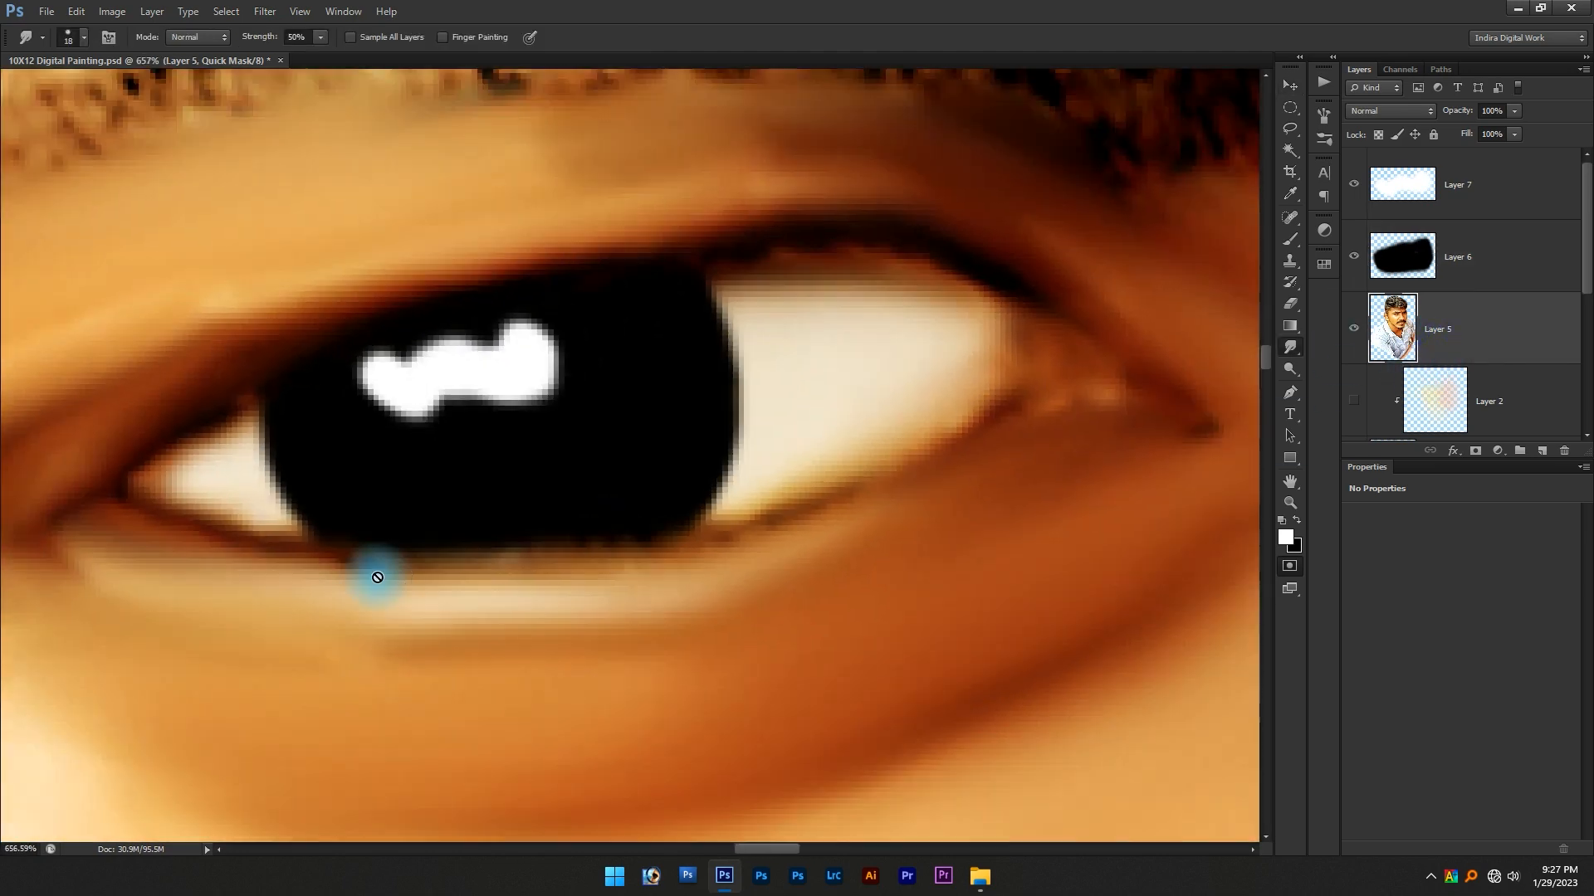
Leave Quick Mask mode and smudge the lower lid edge beneath the iris smooth with a 12 px brush
left_click(393, 582)
key("Return")
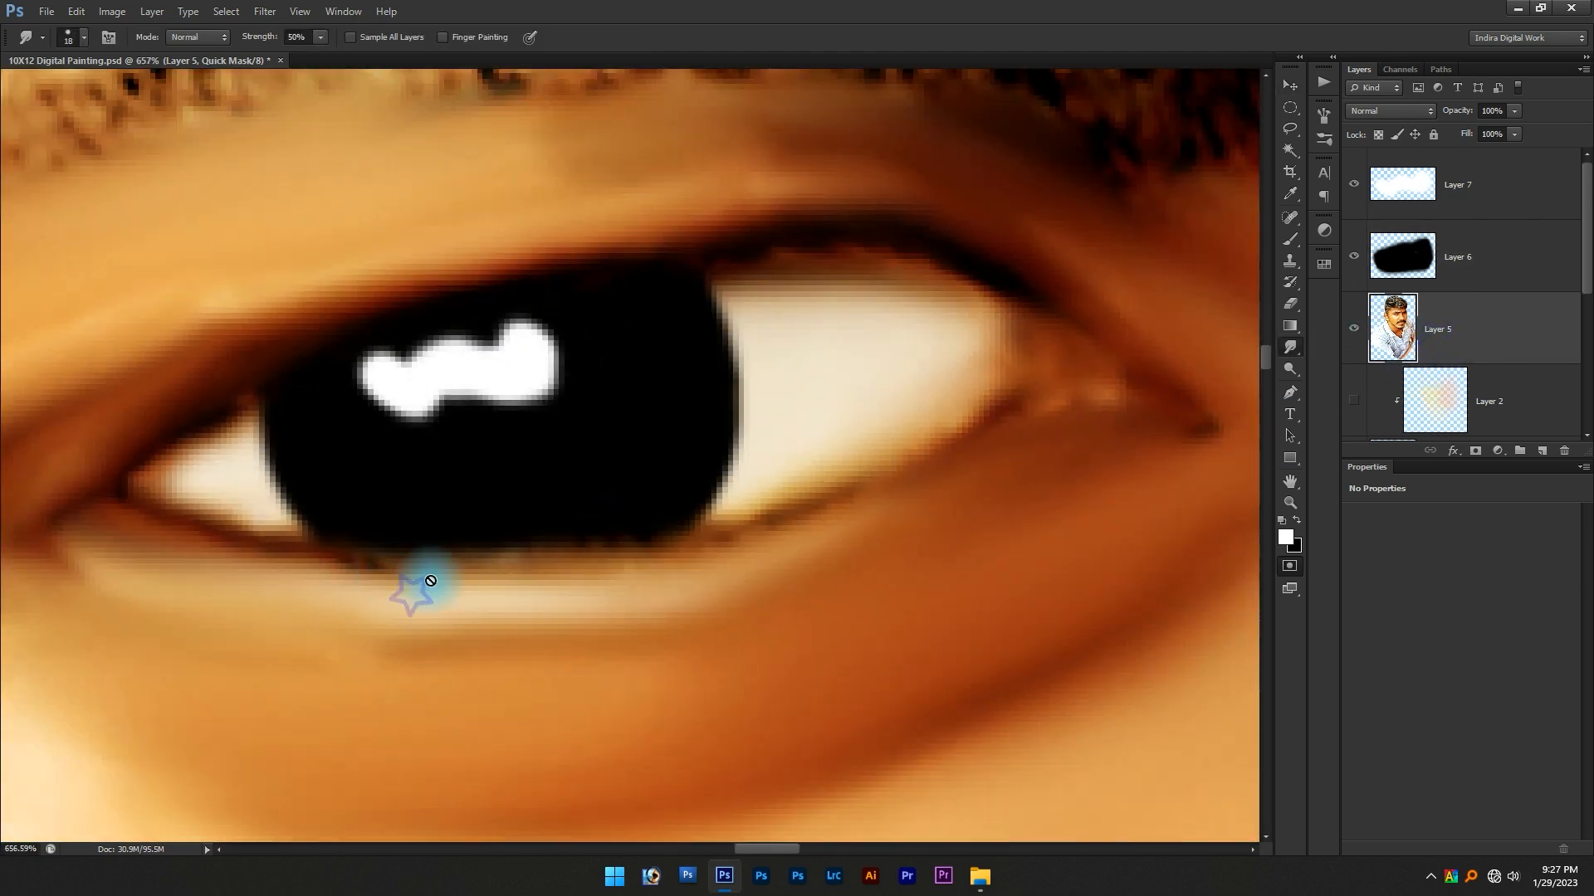
scroll(569, 592, "up", 2)
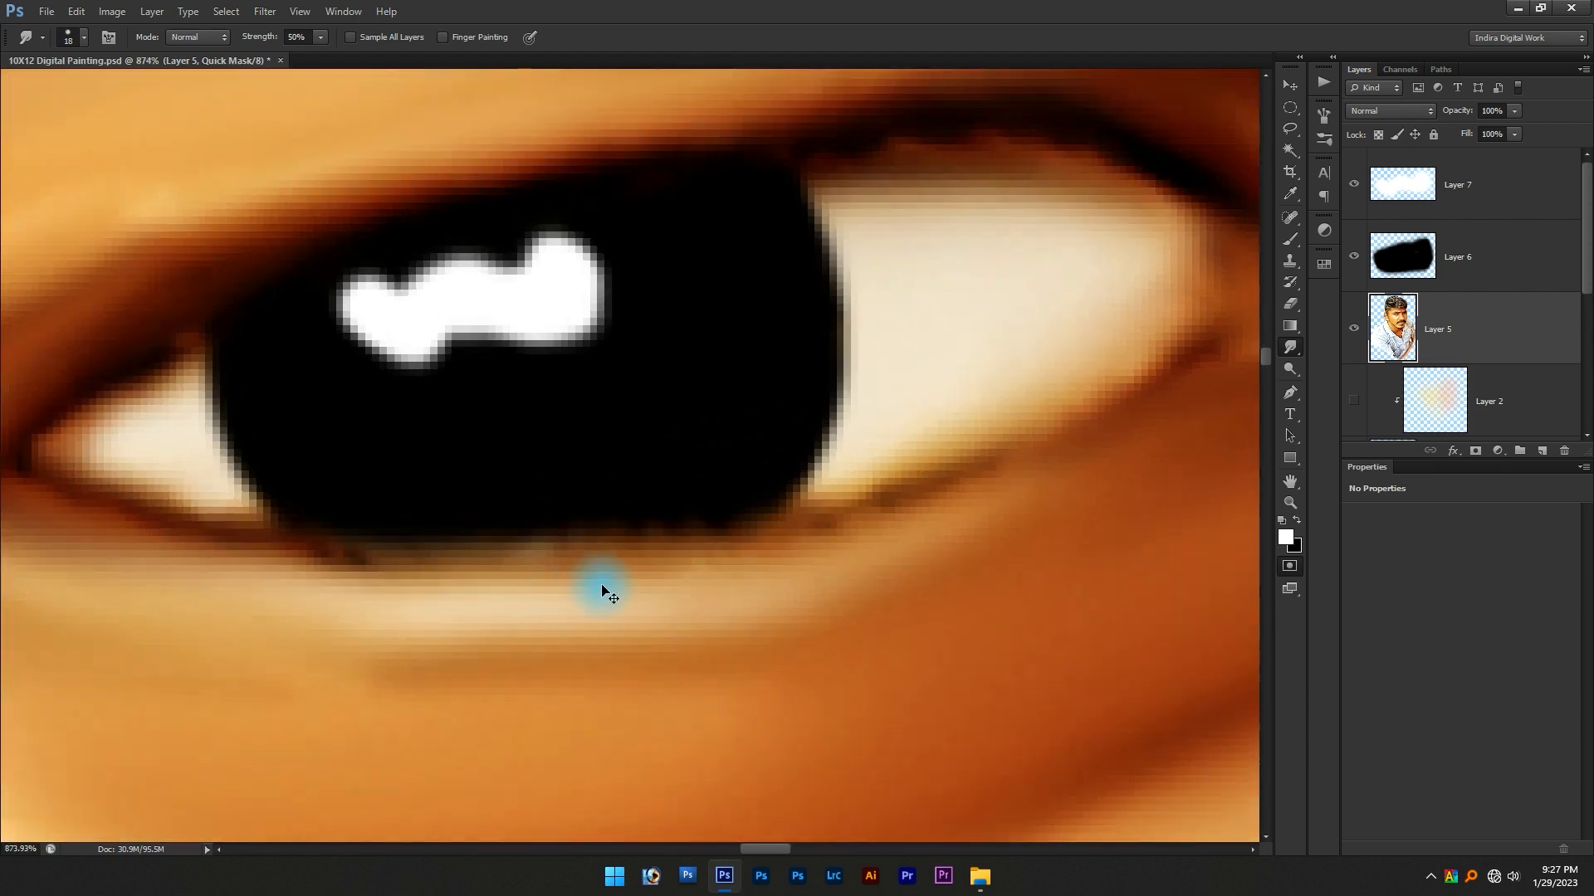
key("q")
key("ctrl+d")
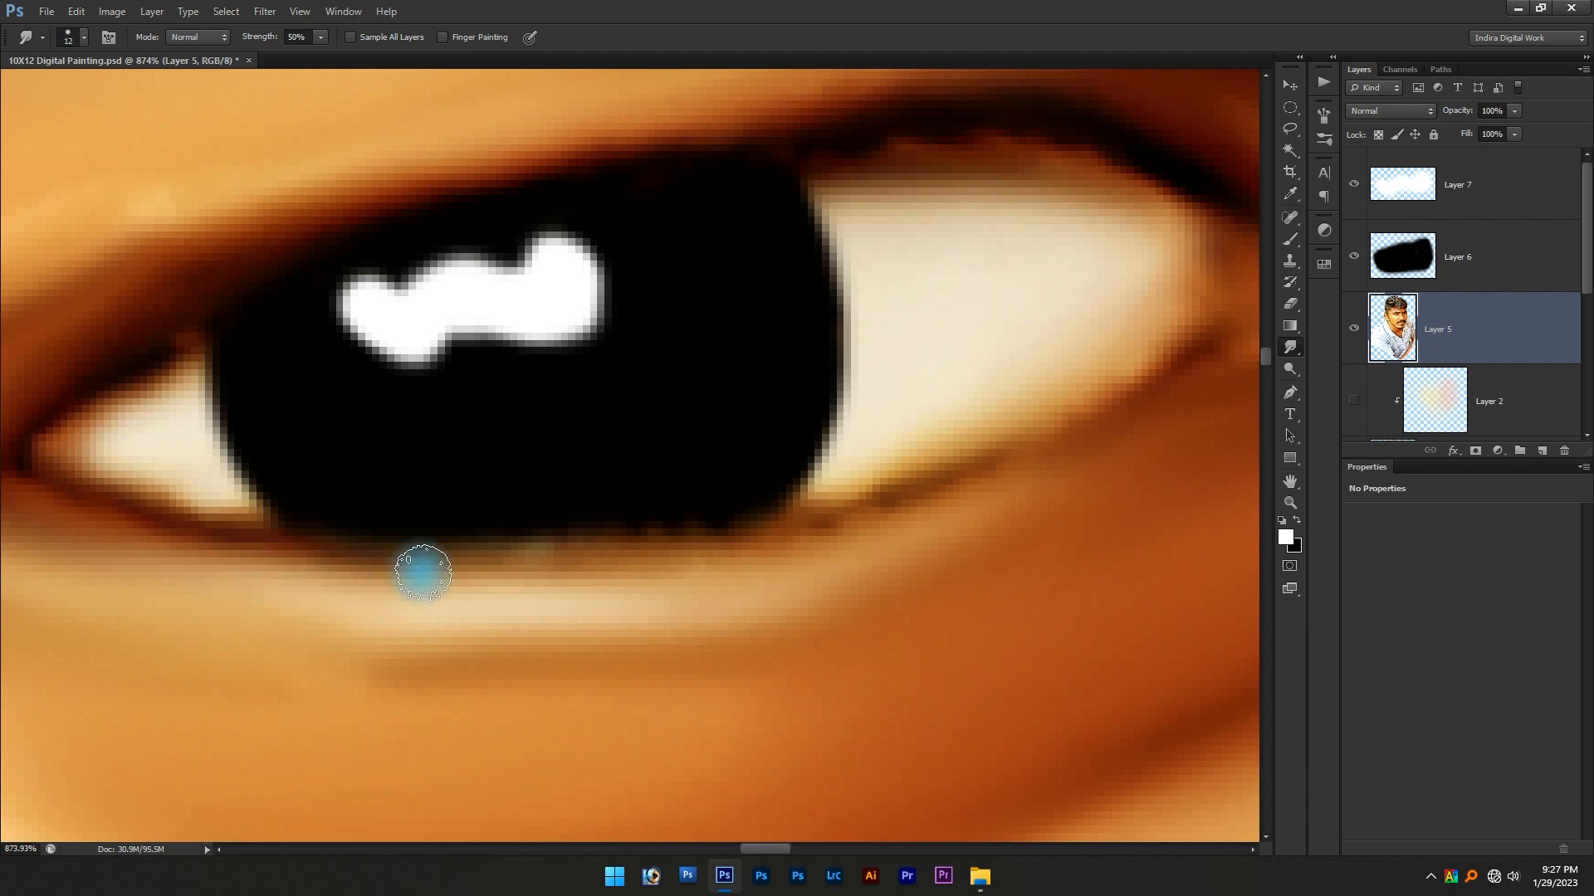
mouse_move(543, 563)
left_mouse_down()
mouse_move(650, 558)
mouse_move(605, 568)
mouse_move(1010, 505)
left_mouse_up()
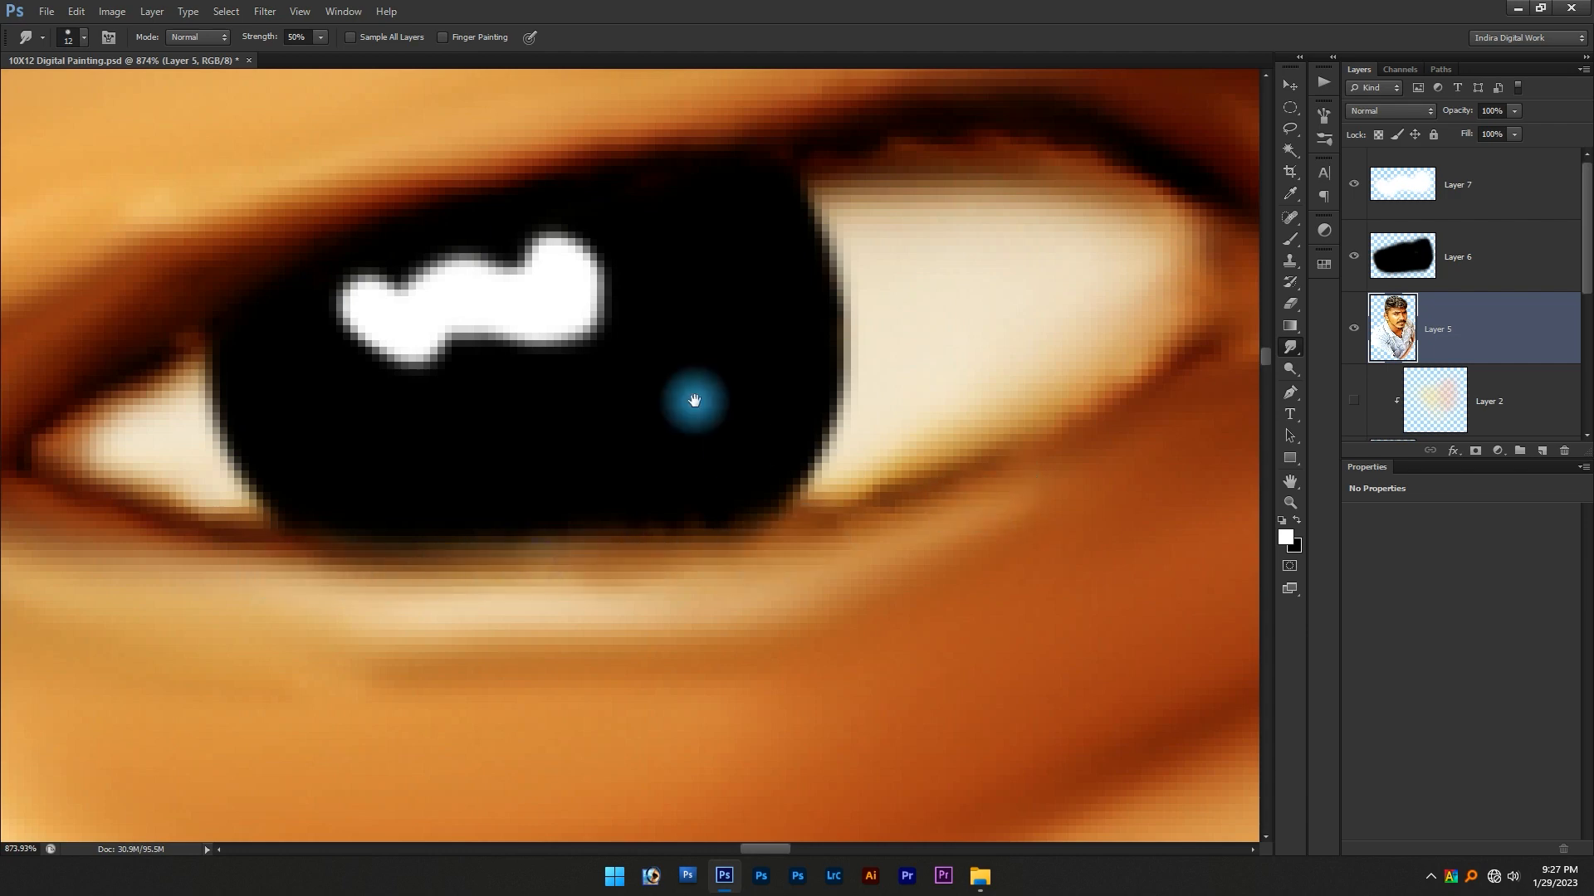
Smooth the dark upper eyelid line above the eye white and iris, enlarging the smudge brush to 13 px
left_click_drag(681, 385, 633, 581)
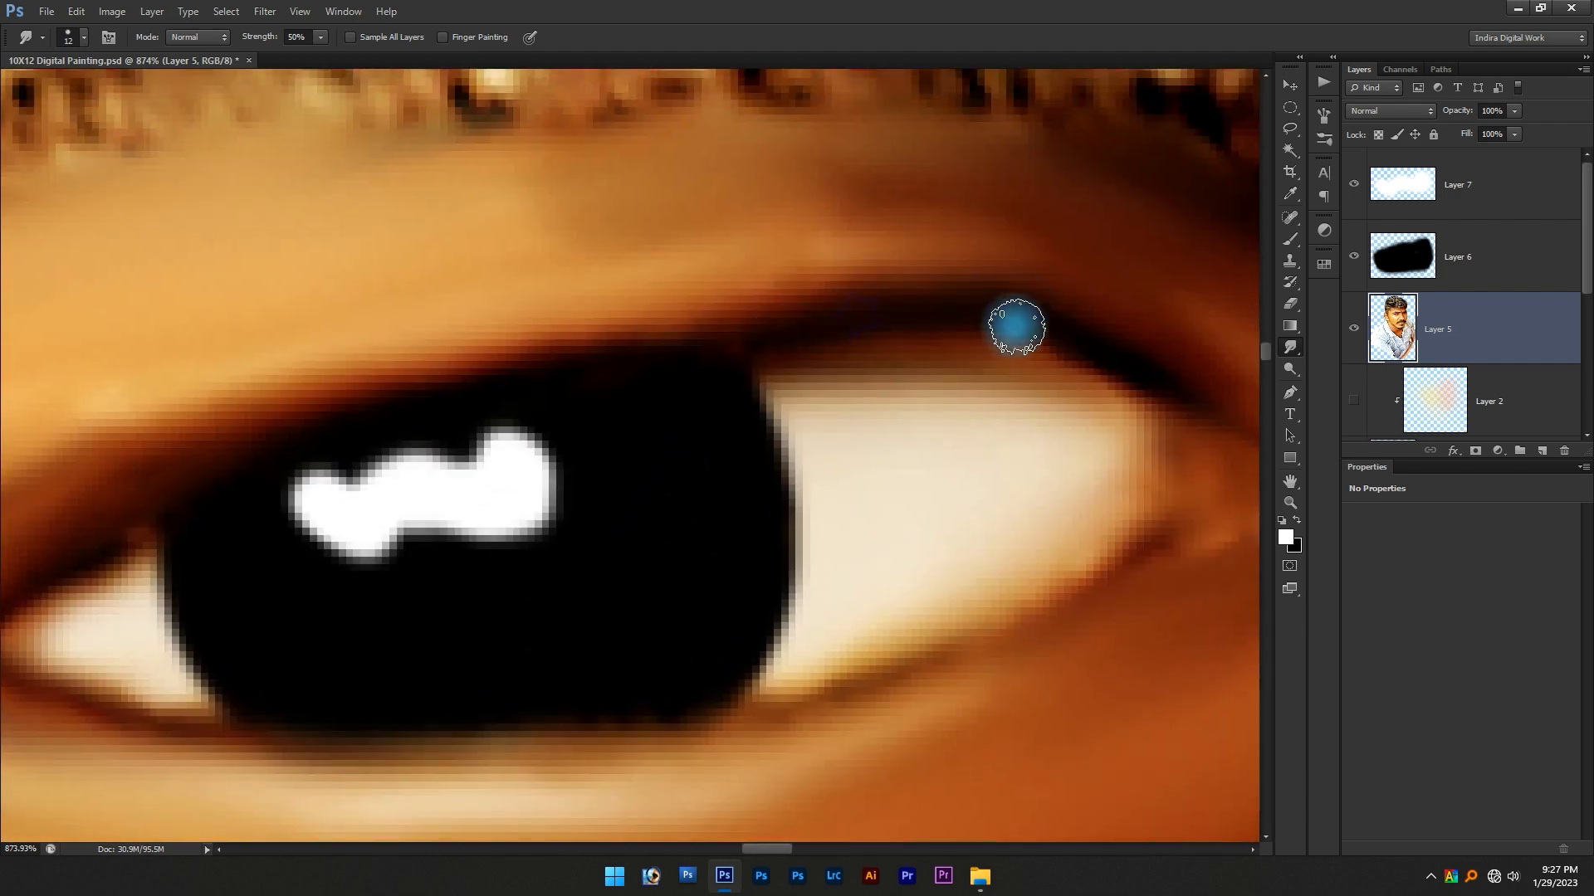
left_click_drag(458, 356, 617, 369)
right_click(289, 429, "alt")
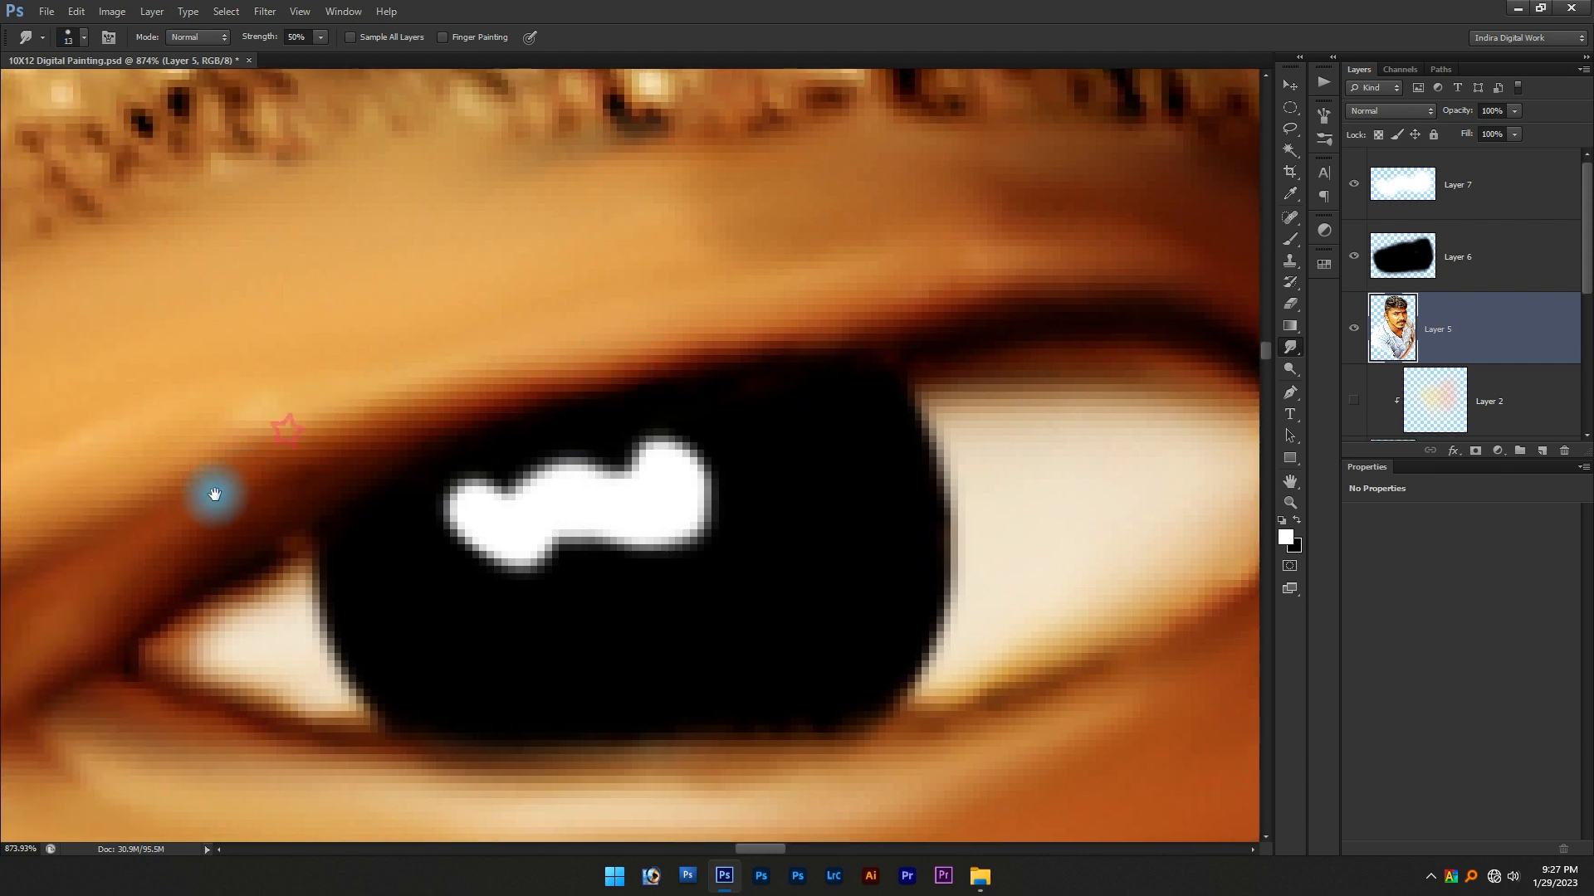
left_click_drag(213, 498, 379, 361)
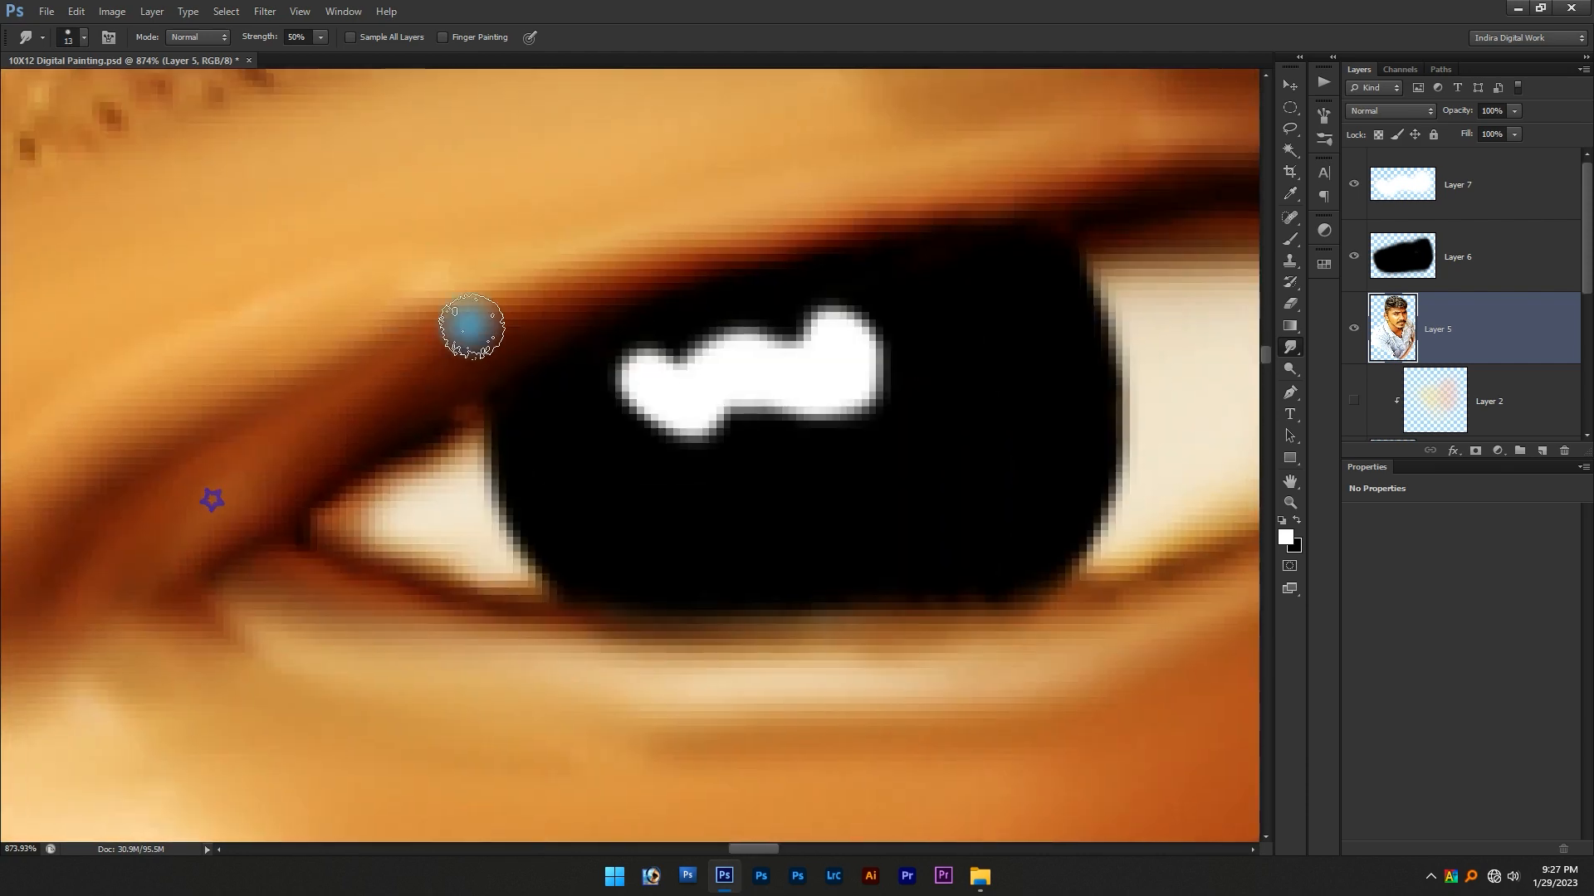
Set the smudge brush to 19 px at 20% strength and soften the skin around the eye's outer corner
right_click(324, 388, "alt")
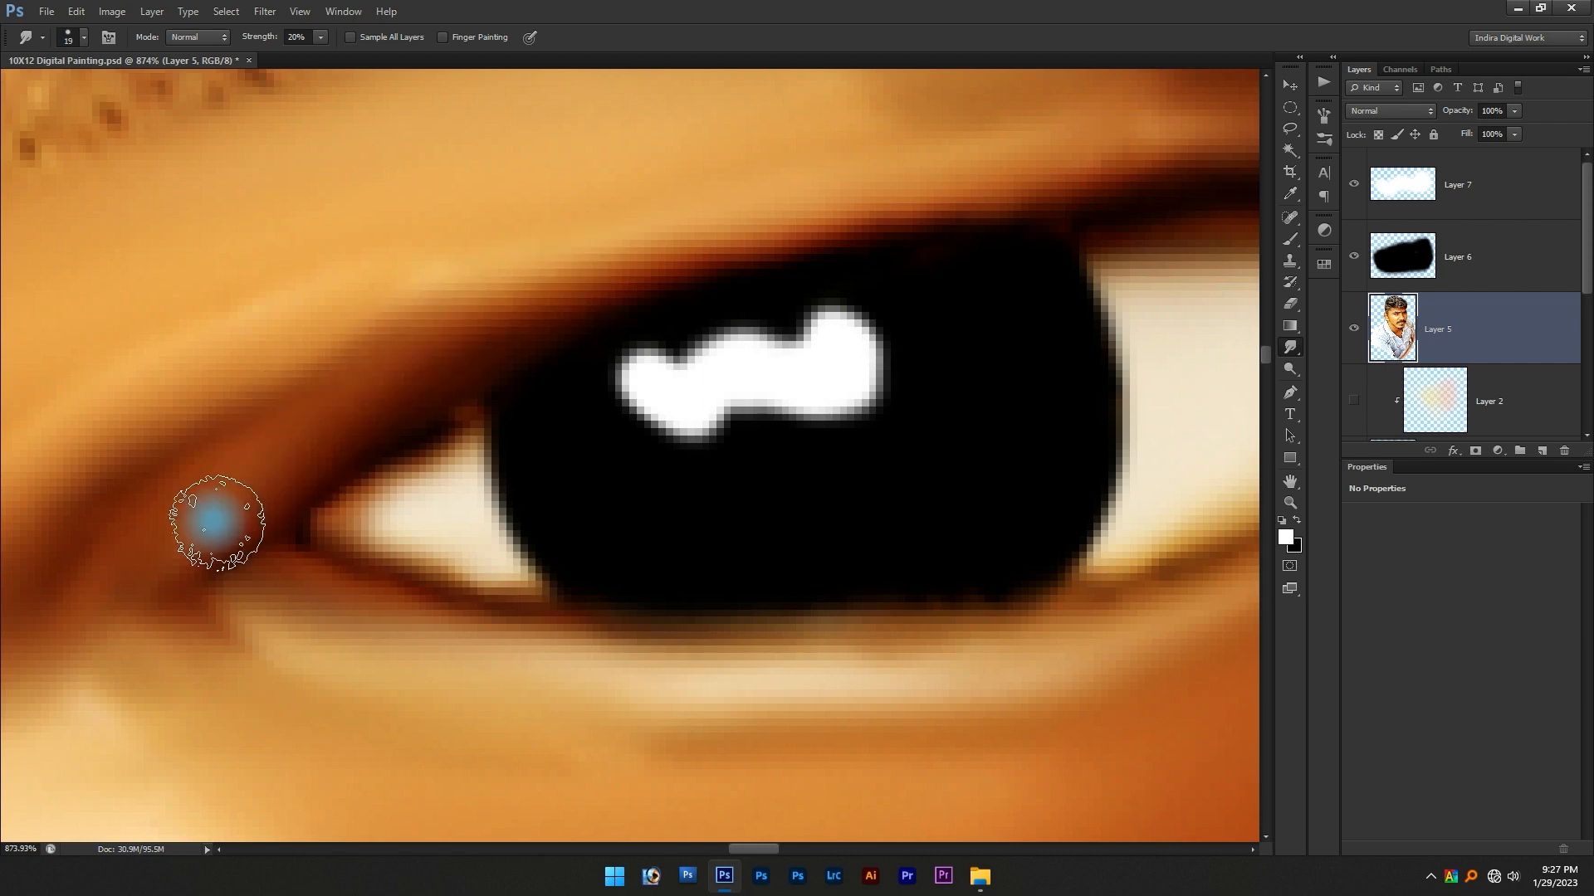
scroll(607, 628, "down", 3)
left_click_drag(750, 560, 575, 581)
scroll(640, 495, "up", 2)
key("v")
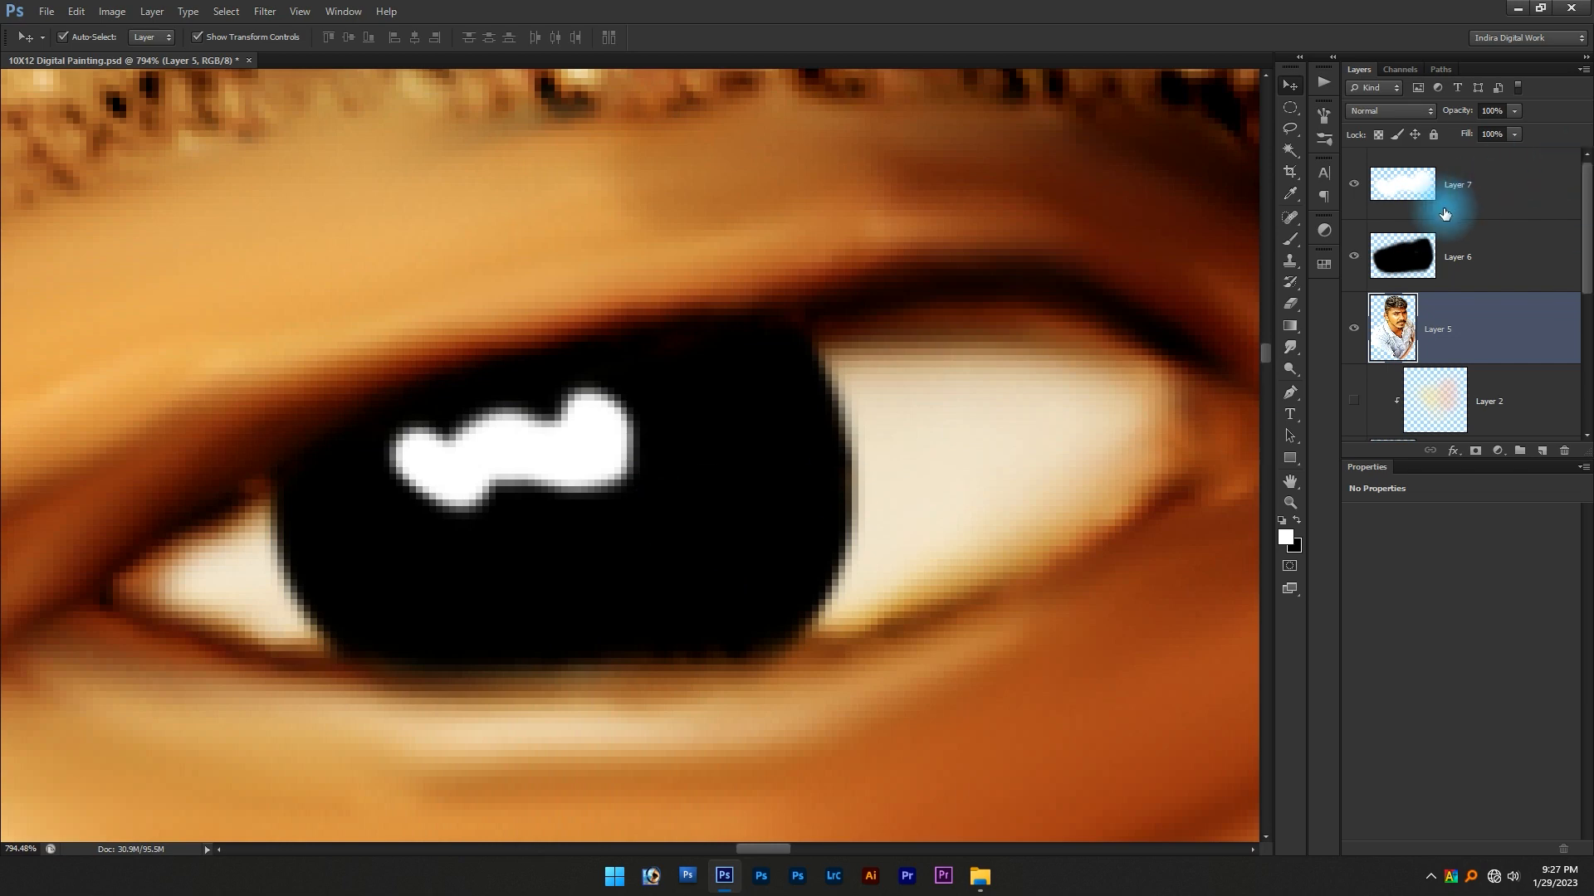
Add an empty layer directly above the black iris layer and choose the Brush tool
left_click(1464, 279)
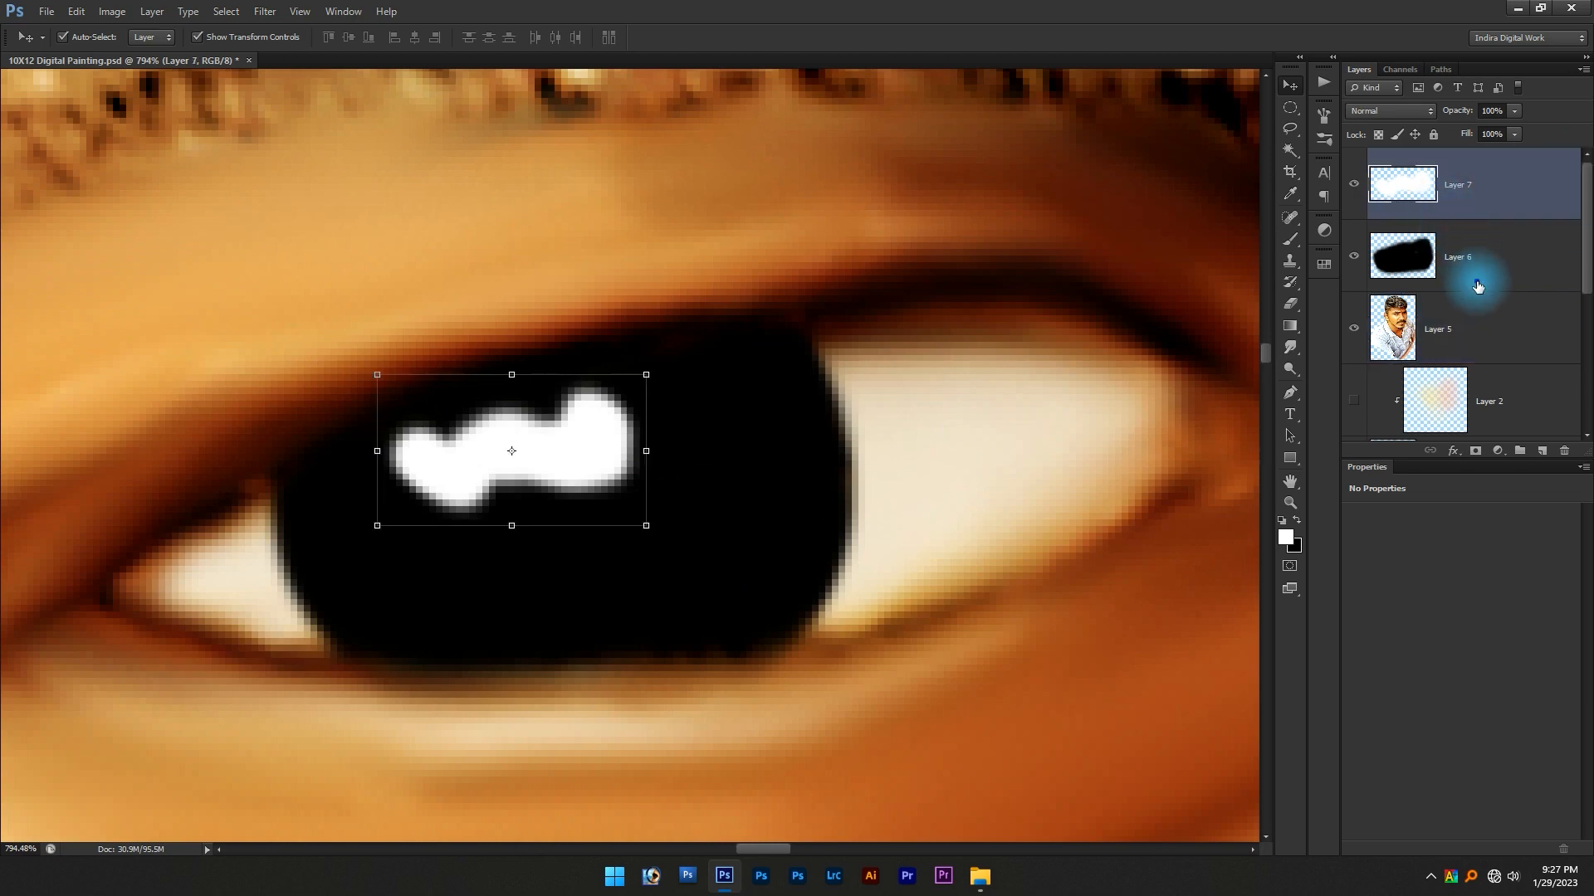
left_click(1541, 452)
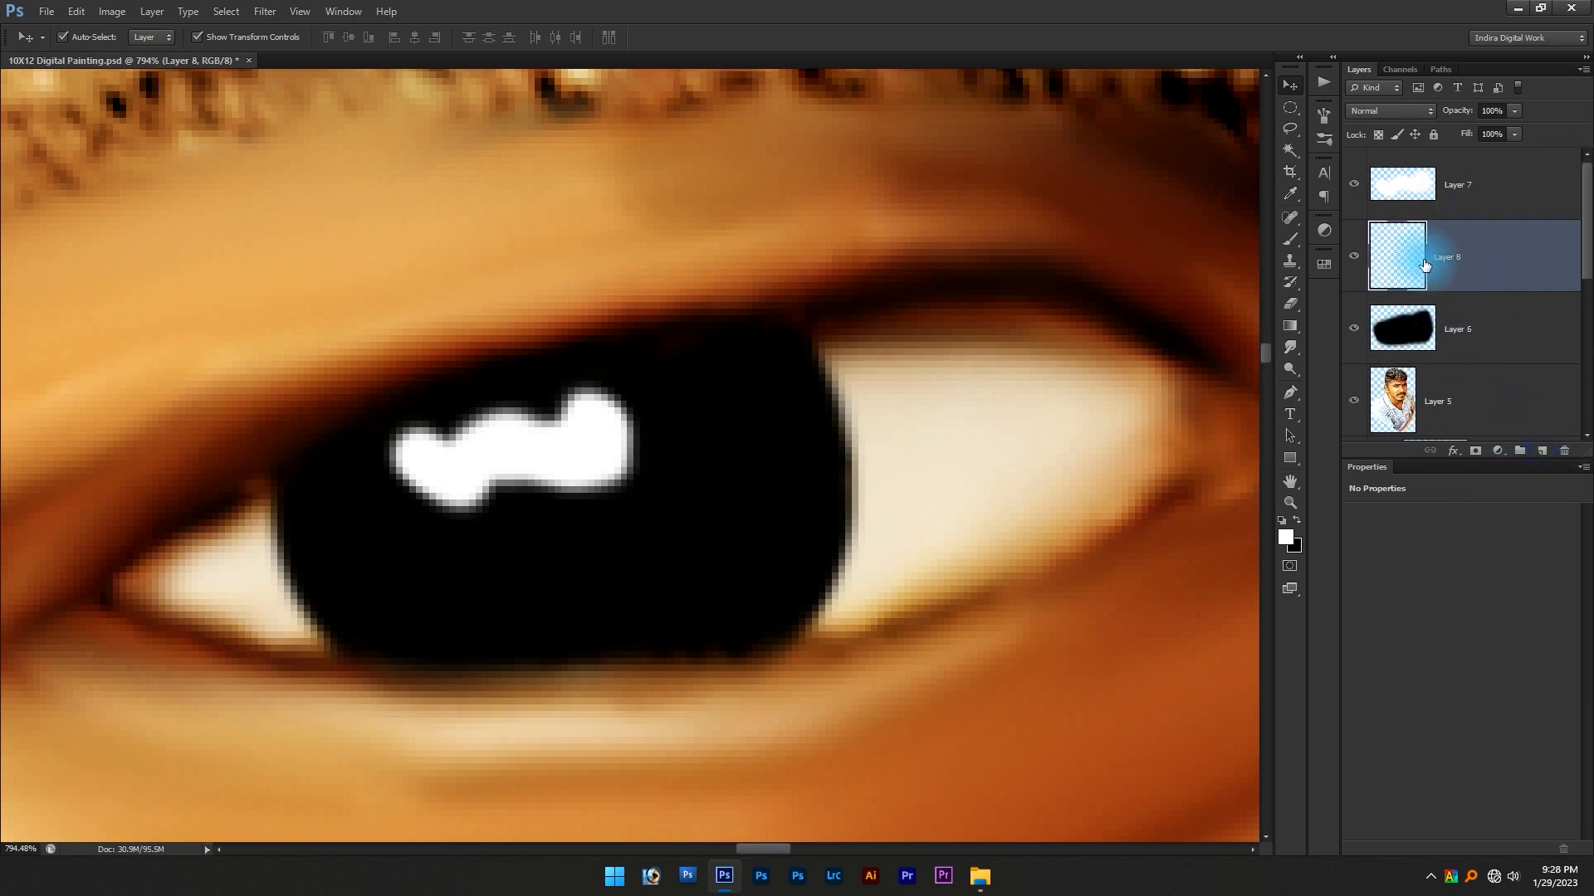
key("b")
Set the foreground color to the golden yellow ffba00
left_click(1113, 233, "alt")
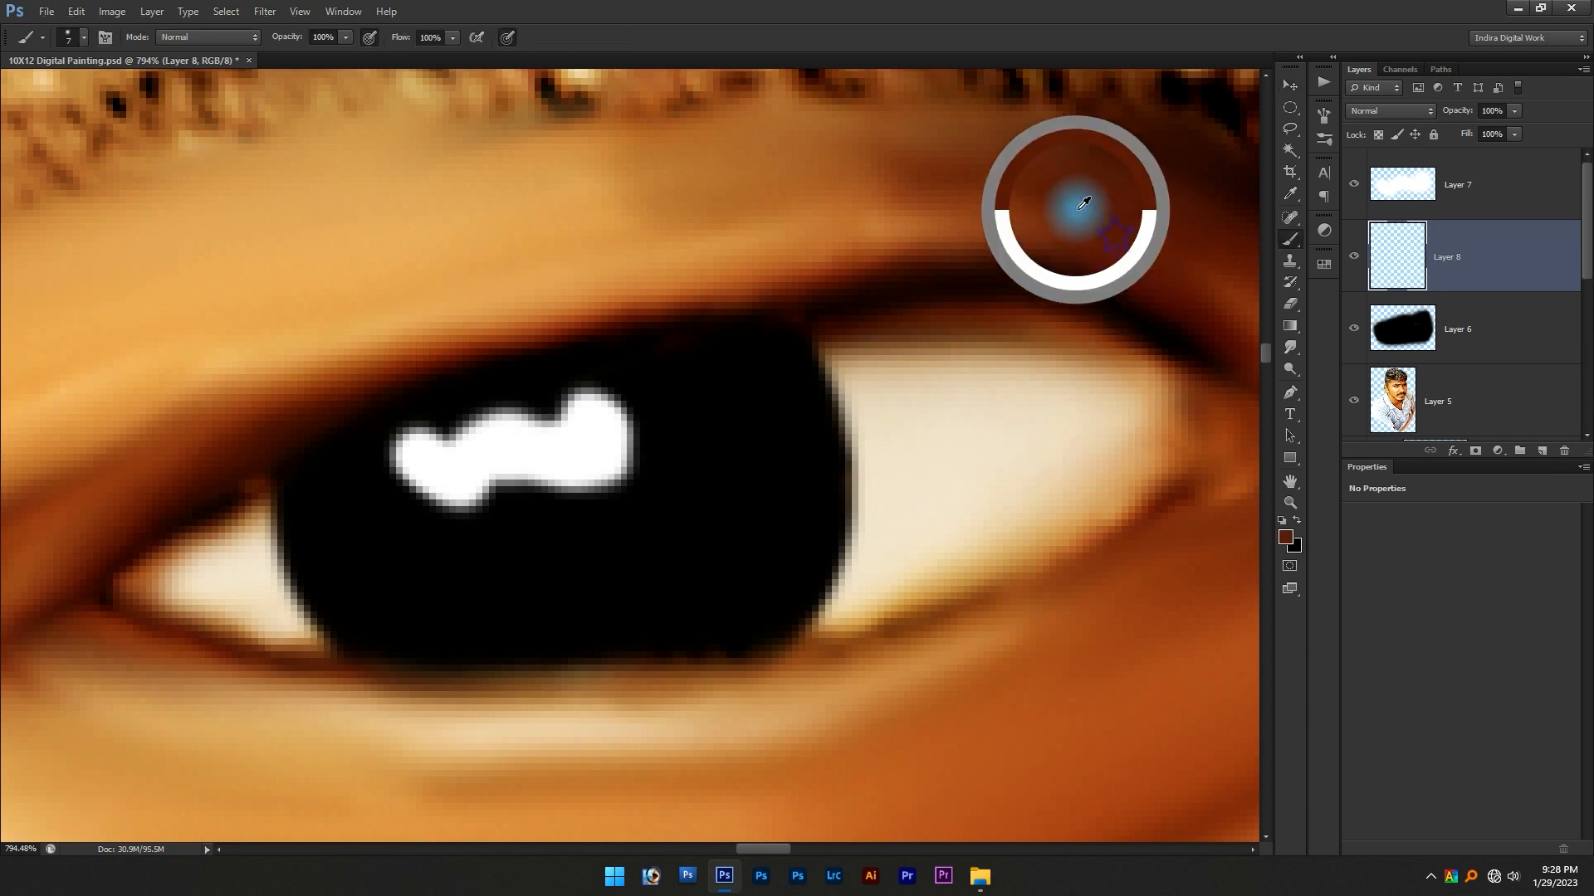
left_click(1286, 538)
left_click_drag(836, 791, 843, 797)
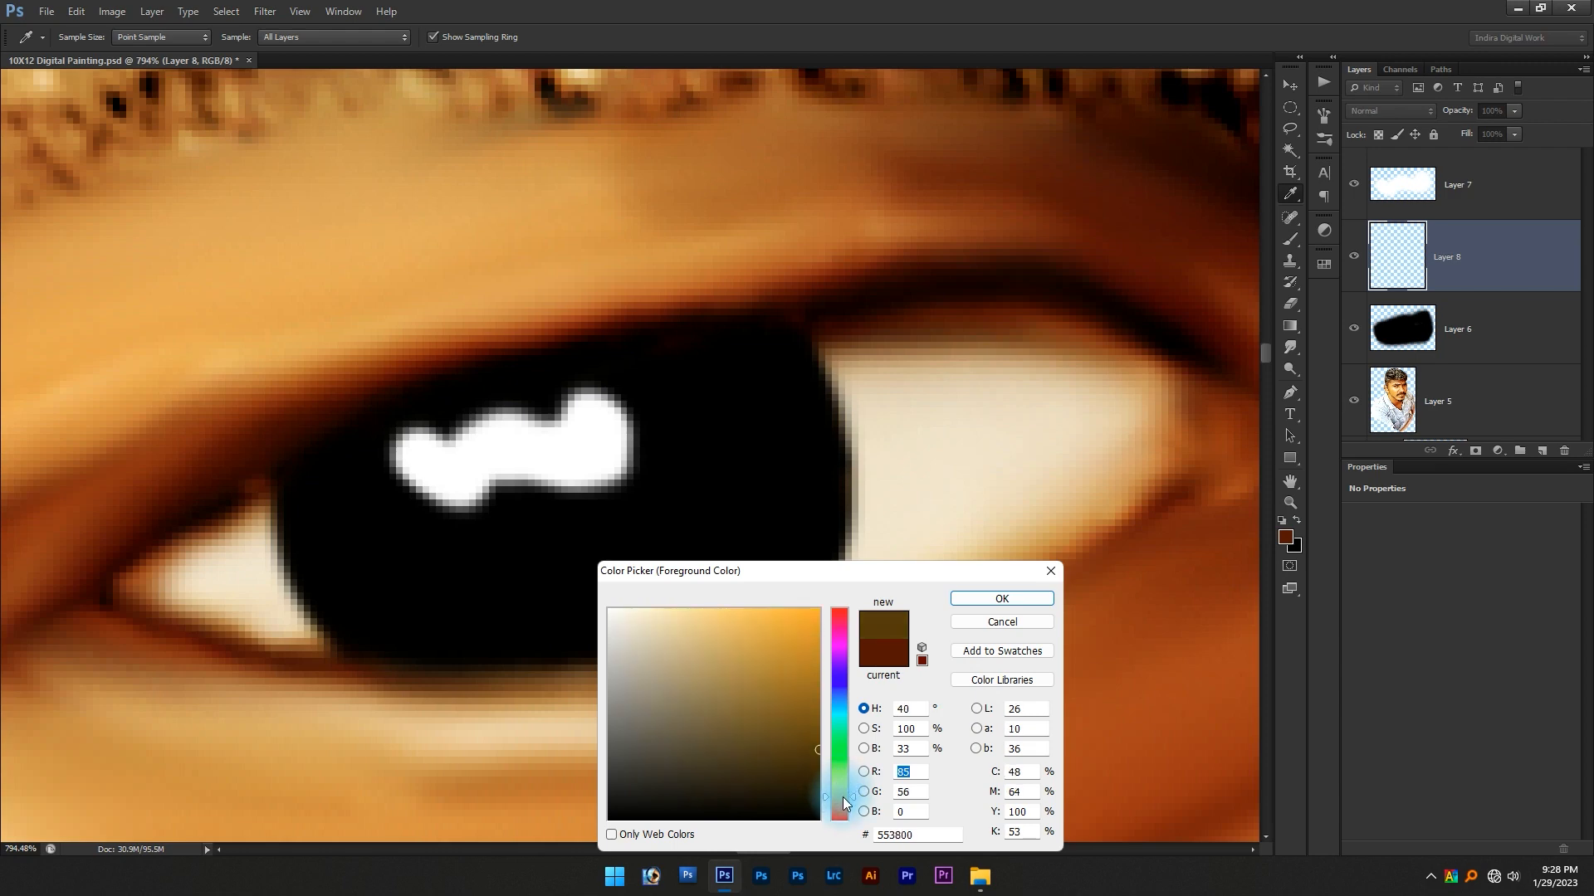
left_click_drag(795, 616, 820, 609)
left_click(987, 601)
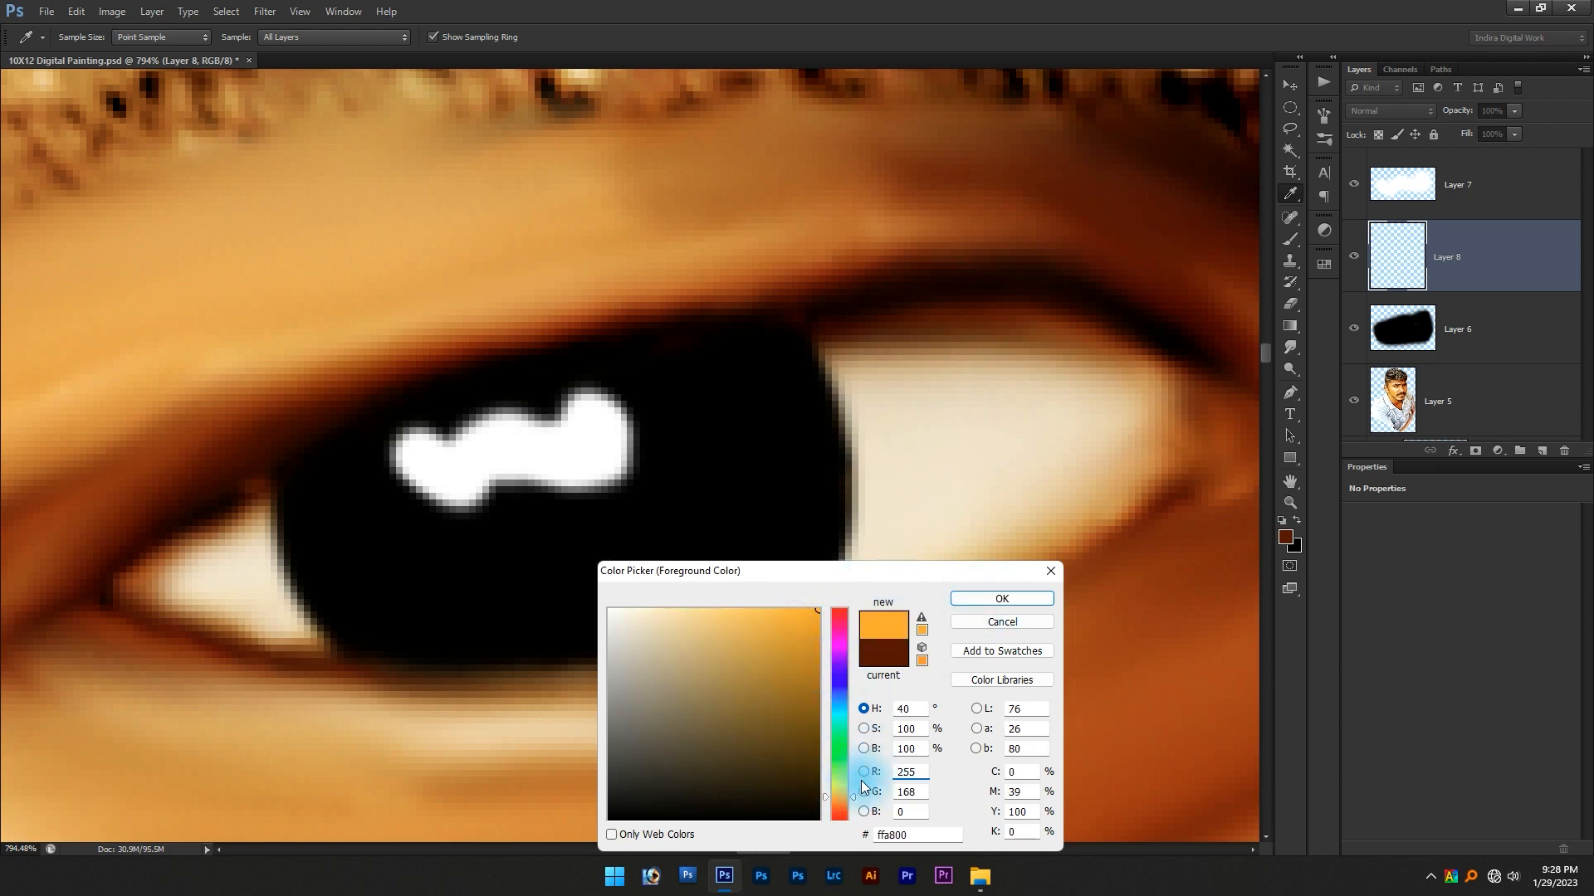
left_click_drag(837, 810, 840, 794)
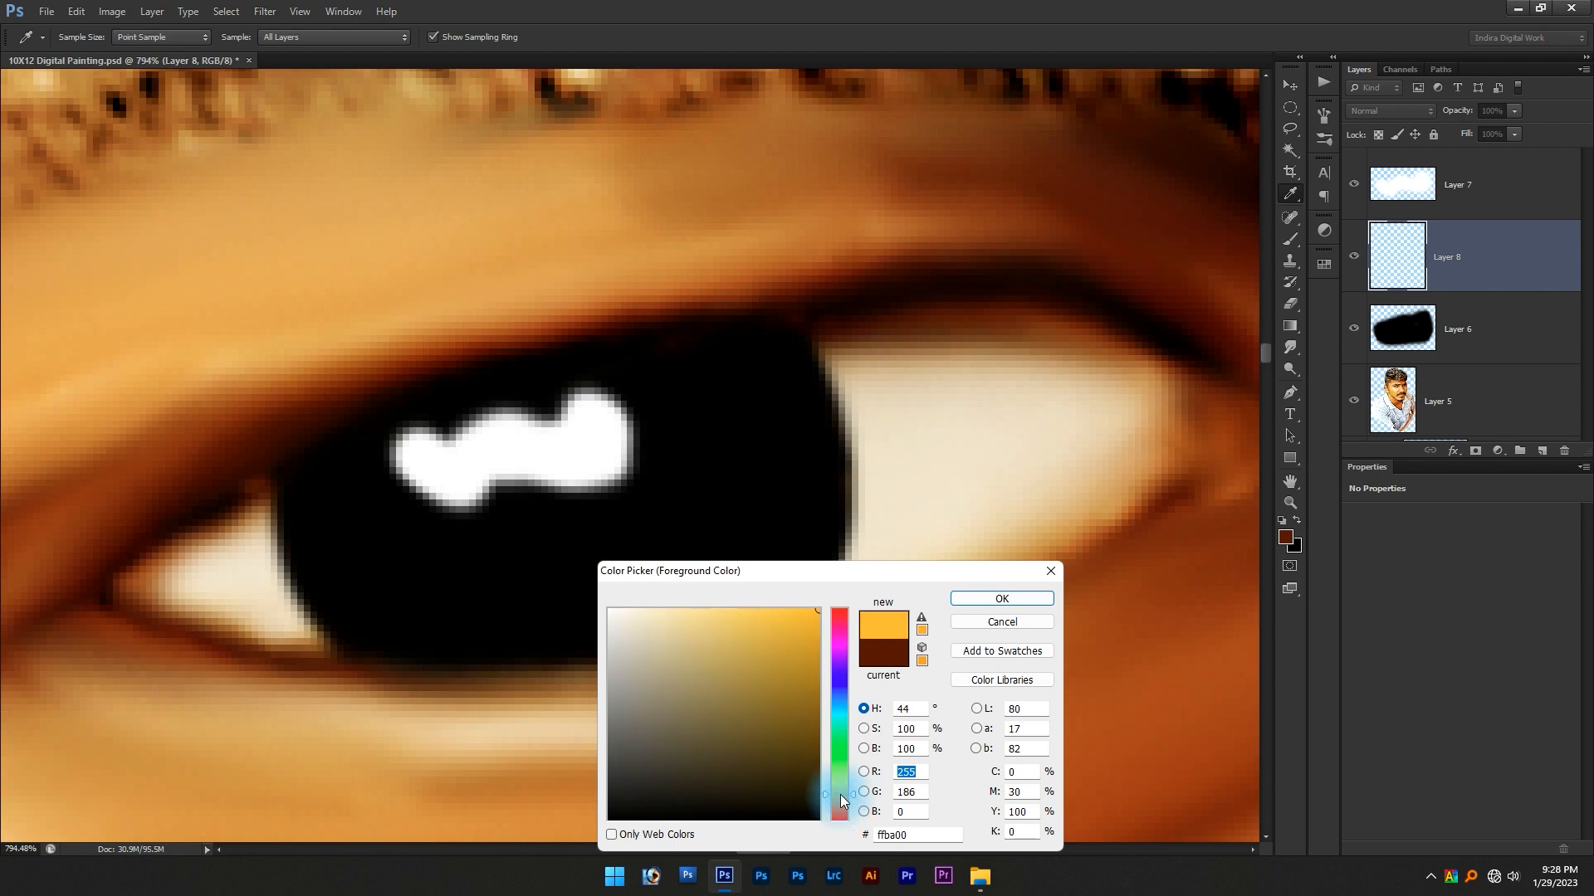
left_click(1025, 604)
Paint a curved golden yellow arc across the lower part of the iris beneath the white highlight
key("b")
scroll(437, 530, "up", 1)
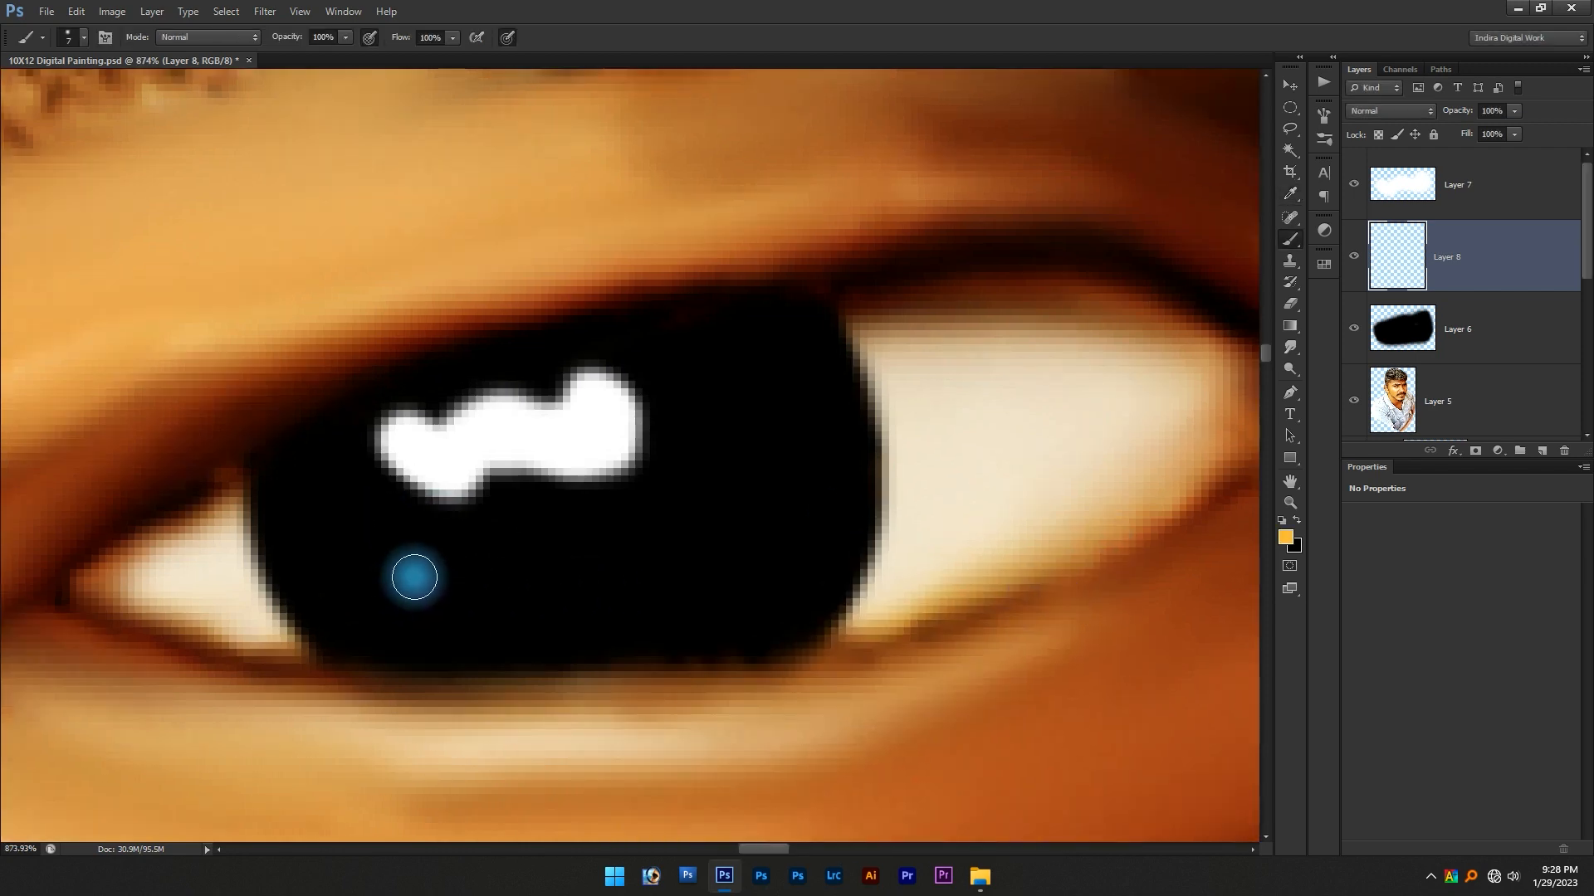
mouse_move(403, 571)
left_mouse_down()
mouse_move(614, 591)
mouse_move(682, 558)
mouse_move(745, 488)
left_mouse_up()
left_click_drag(502, 419, 498, 455)
key("ctrl+0")
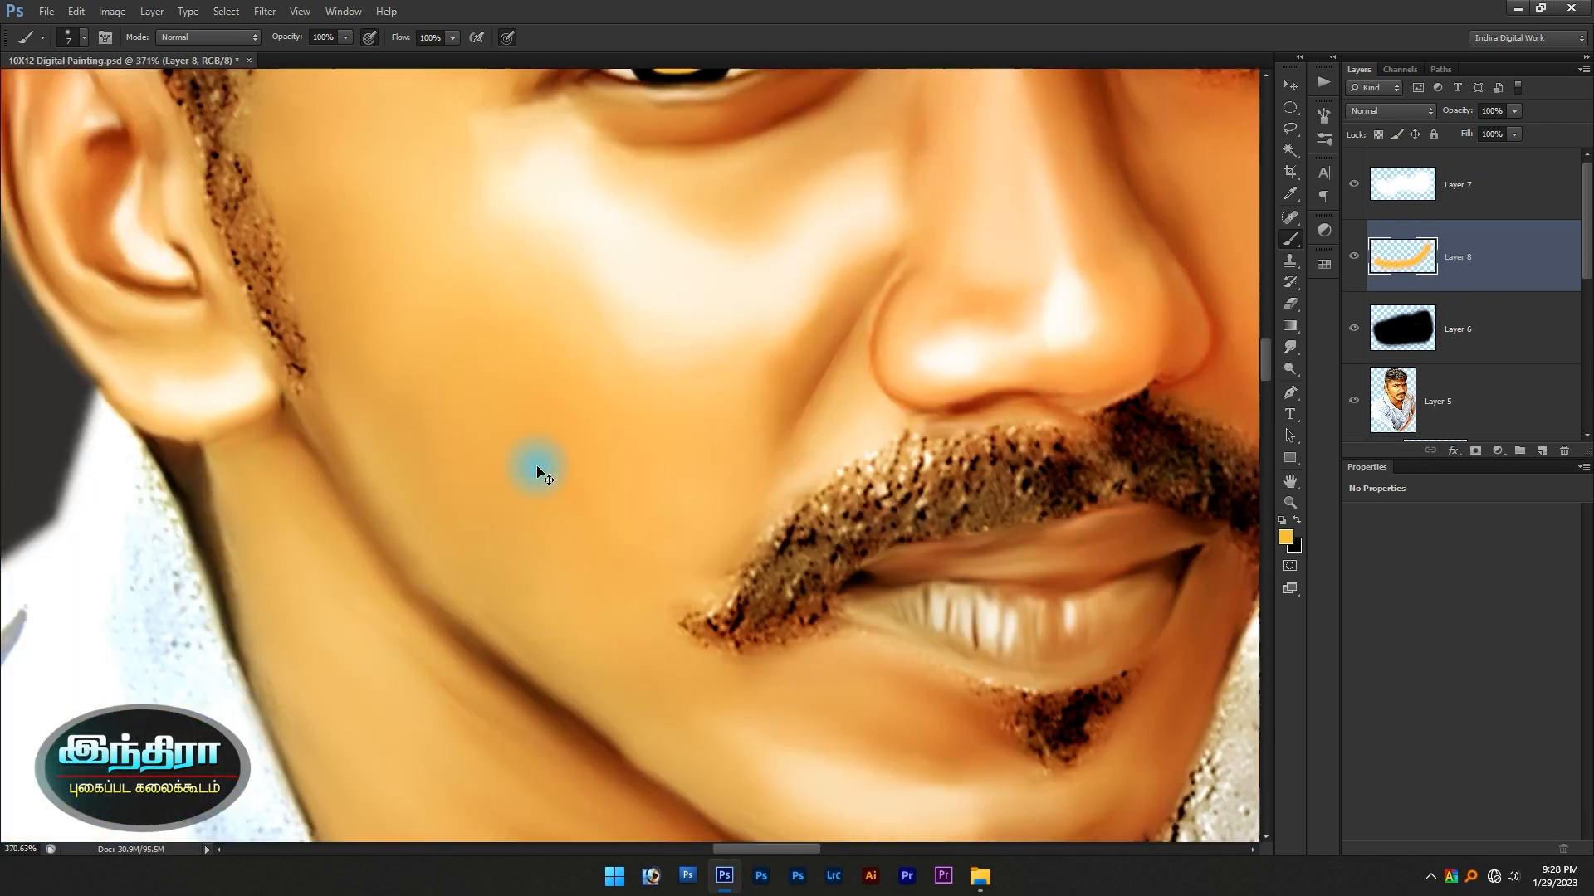
left_click_drag(686, 298, 776, 416)
left_click_drag(459, 516, 630, 590)
mouse_move(747, 471)
left_mouse_down()
mouse_move(768, 430)
mouse_move(746, 501)
left_mouse_up()
Smudge the yellow arc's right end up and outward into the iris with a 13 px brush at 50% strength
key("v")
scroll(746, 499, "up", 2)
key("r")
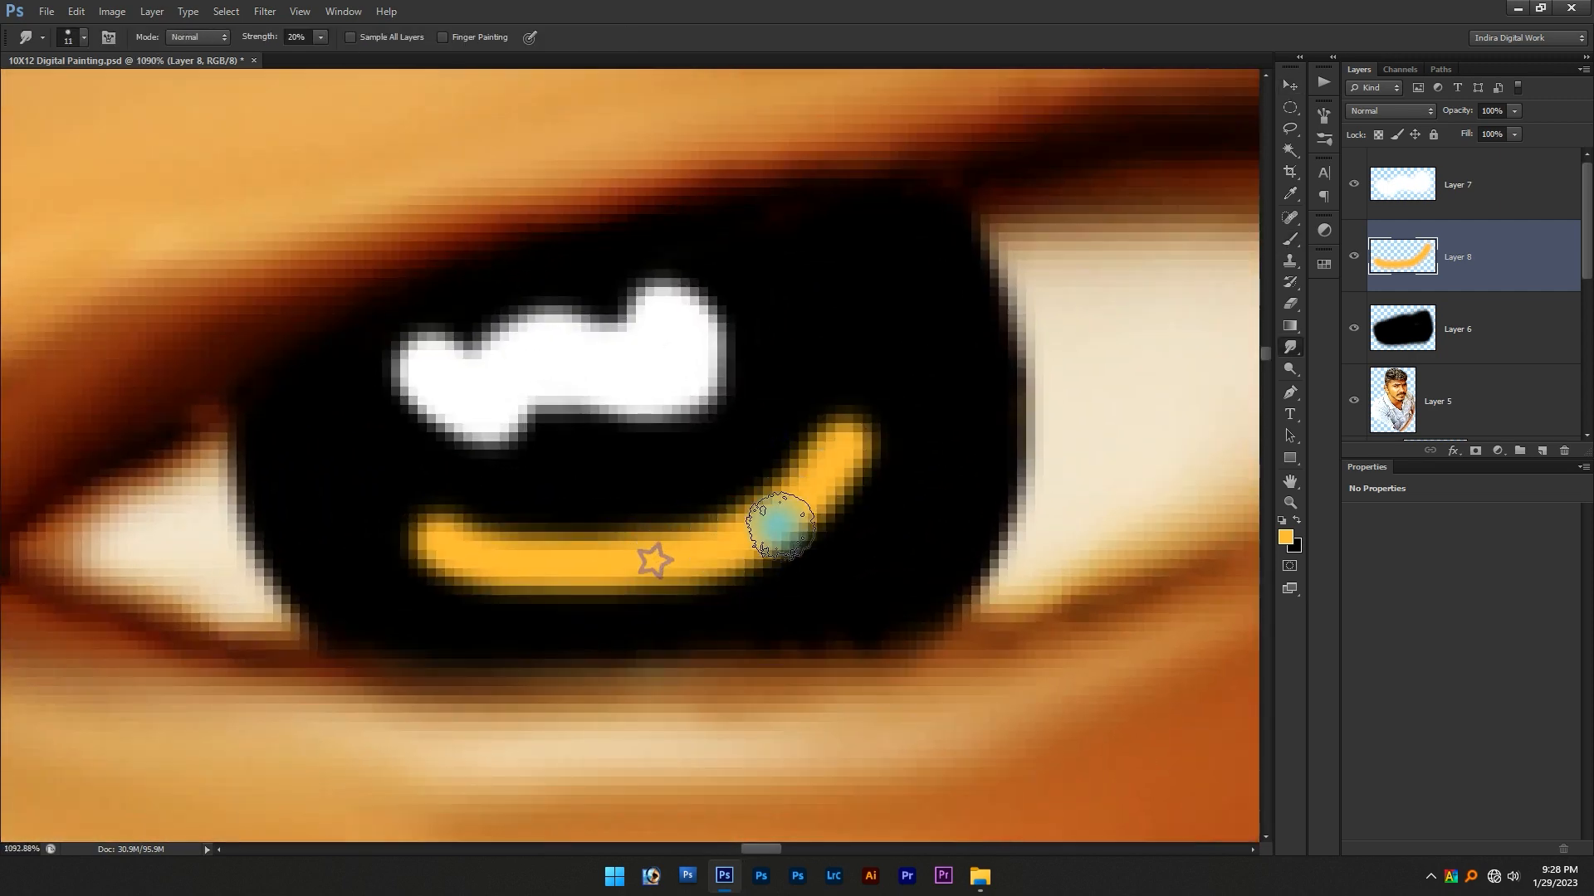
left_click_drag(780, 525, 921, 382)
key("ctrl+z")
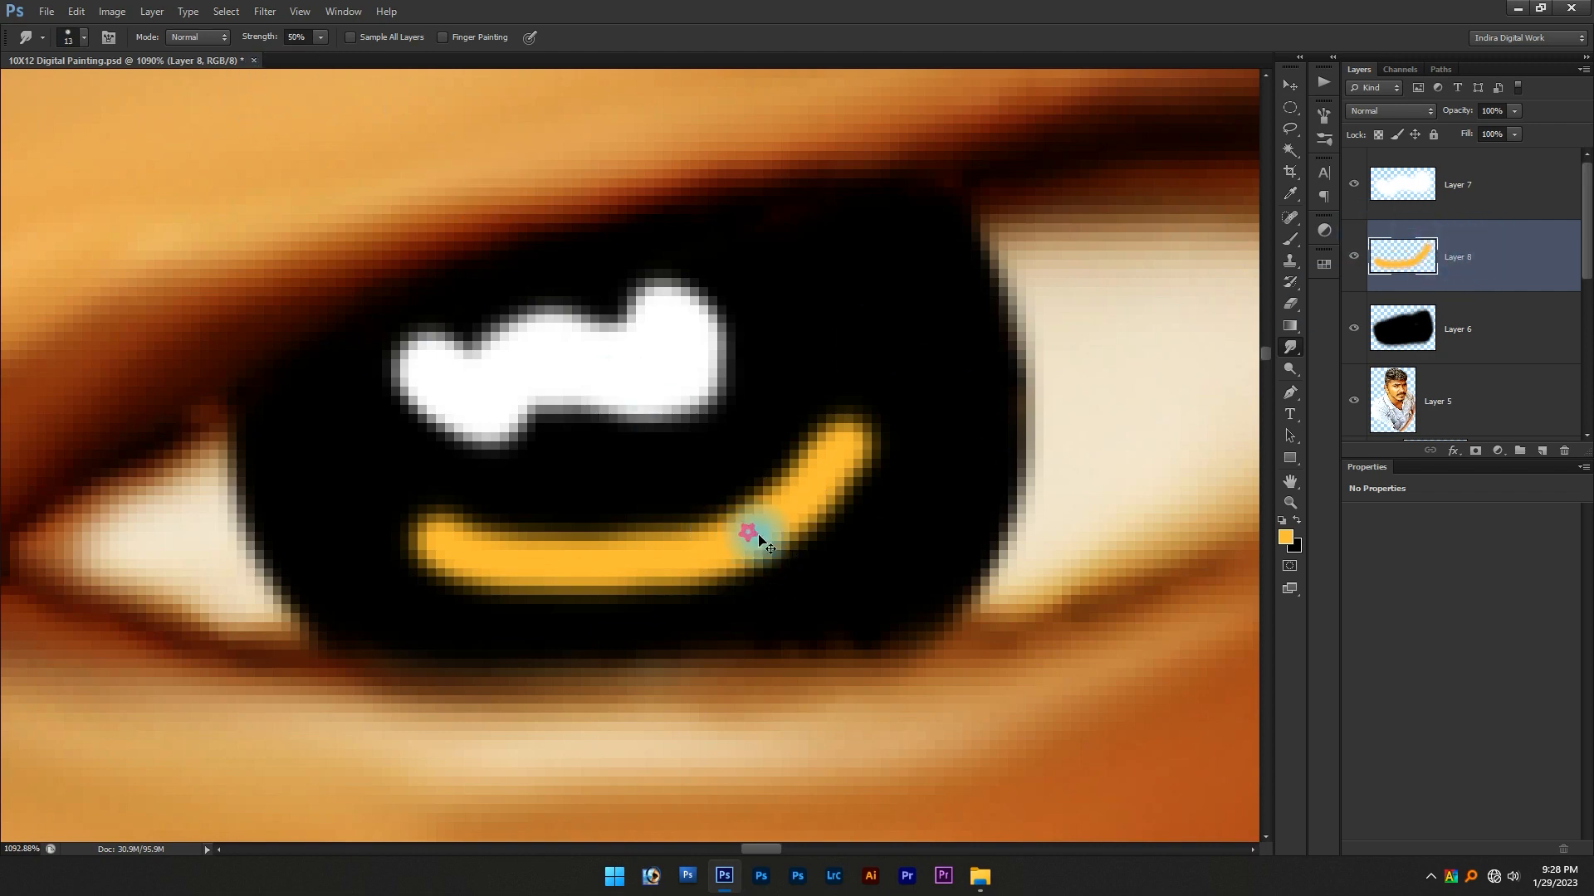
mouse_move(760, 538)
left_mouse_down()
mouse_move(797, 498)
mouse_move(738, 542)
mouse_move(860, 427)
mouse_move(801, 481)
mouse_move(876, 388)
mouse_move(761, 525)
mouse_move(902, 350)
left_mouse_up()
left_click_drag(850, 420, 660, 585)
key("ctrl+z")
left_click_drag(782, 516, 902, 359)
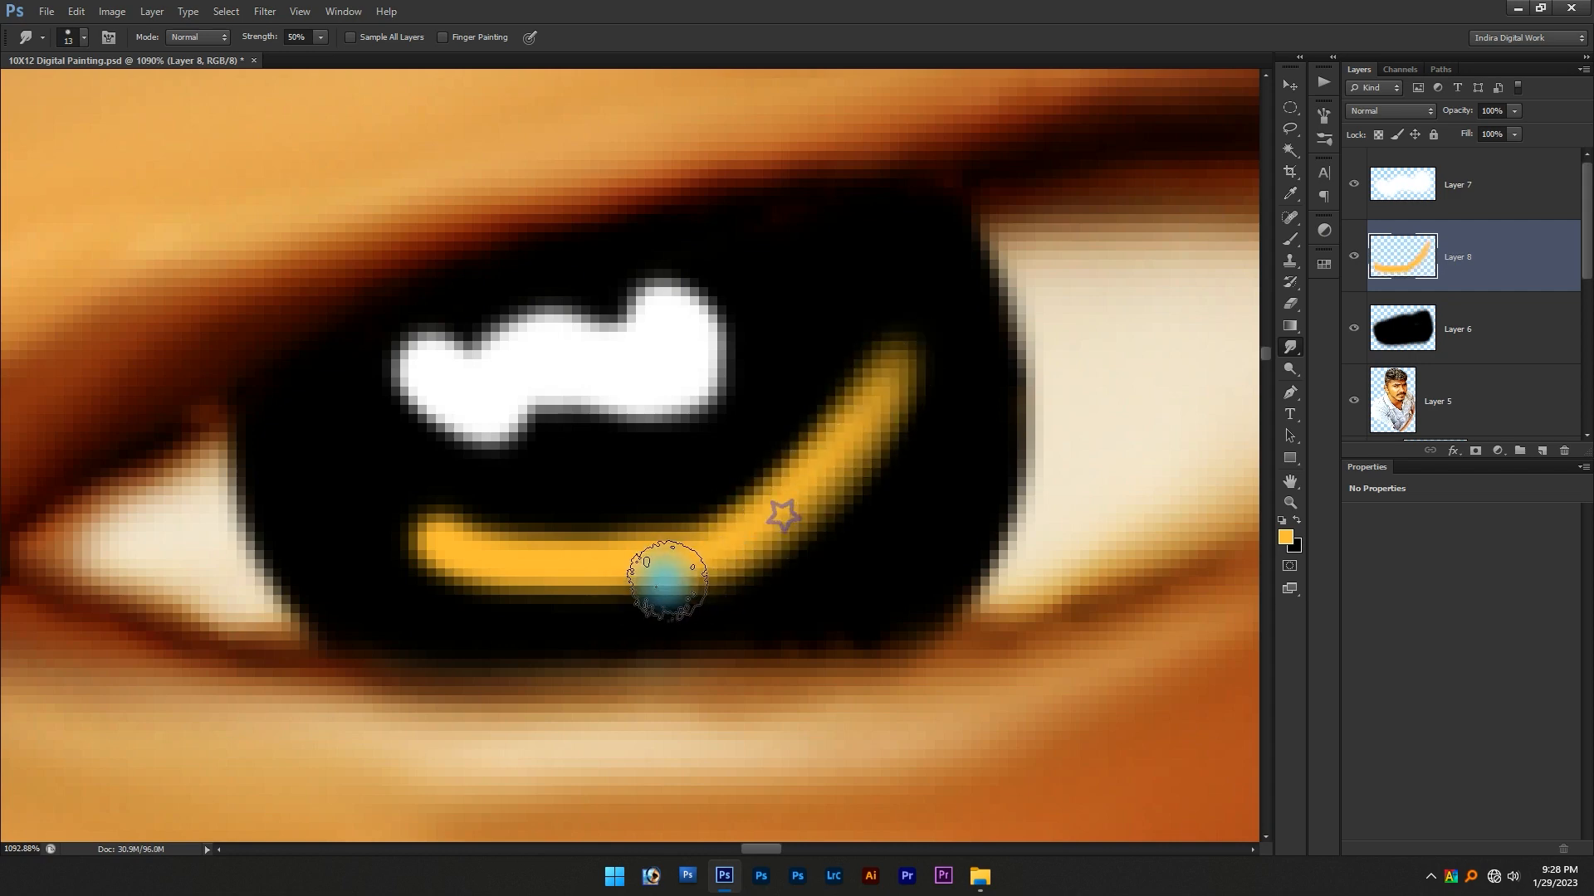
mouse_move(750, 569)
left_mouse_down()
mouse_move(832, 449)
mouse_move(846, 452)
left_mouse_up()
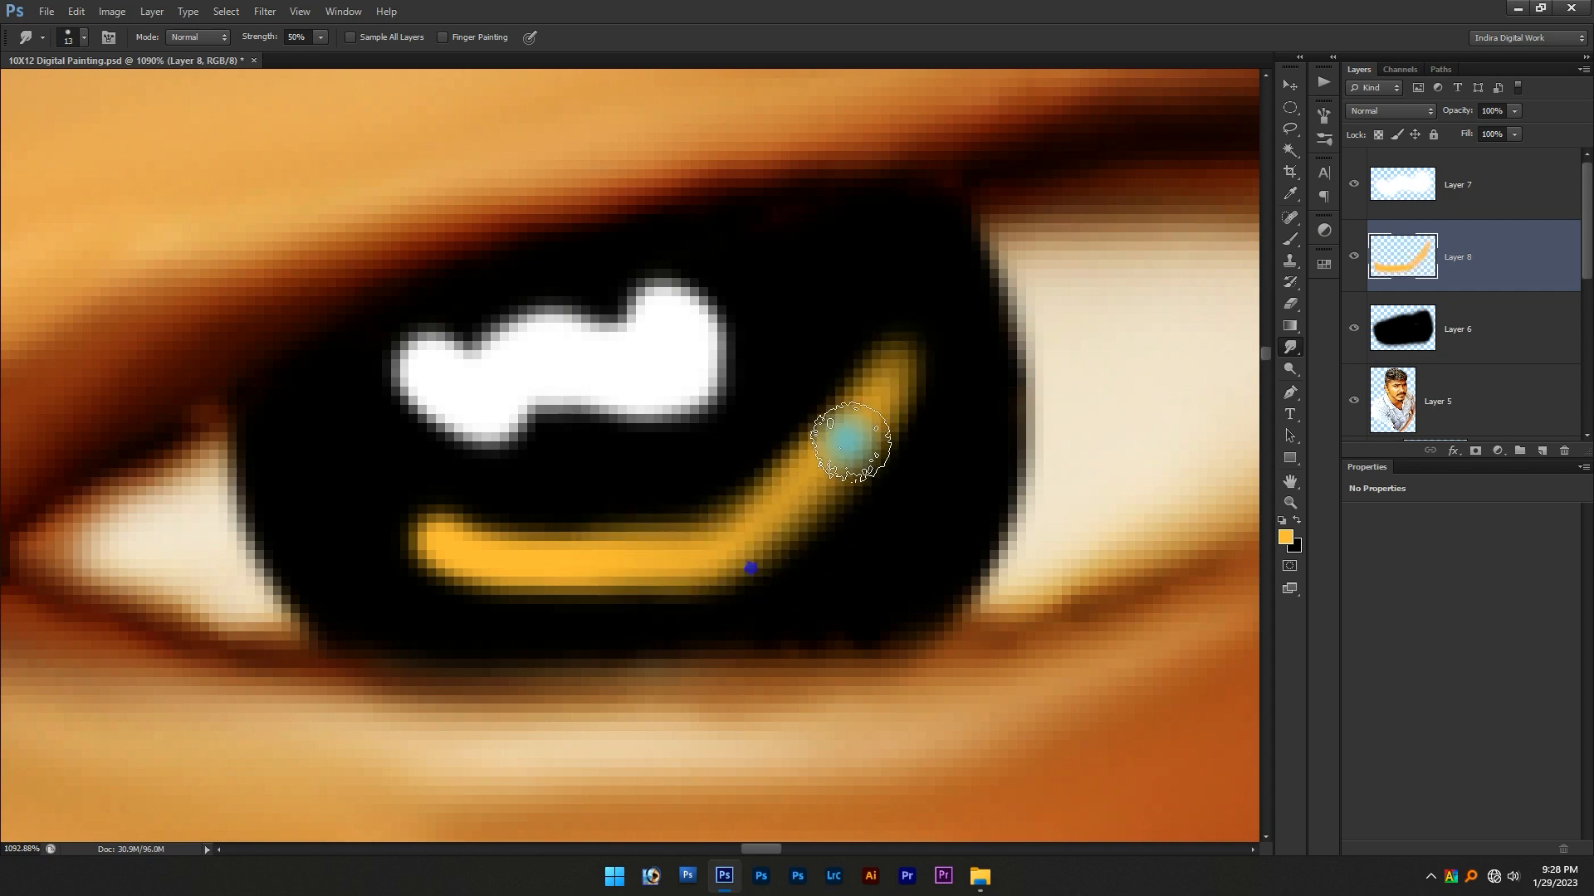
key("ctrl+z")
Smudge the yellow arc's left end outward into a taper and soften the whole curve
left_click_drag(587, 548, 381, 492)
mouse_move(655, 551)
left_mouse_down()
mouse_move(377, 497)
mouse_move(395, 509)
left_mouse_up()
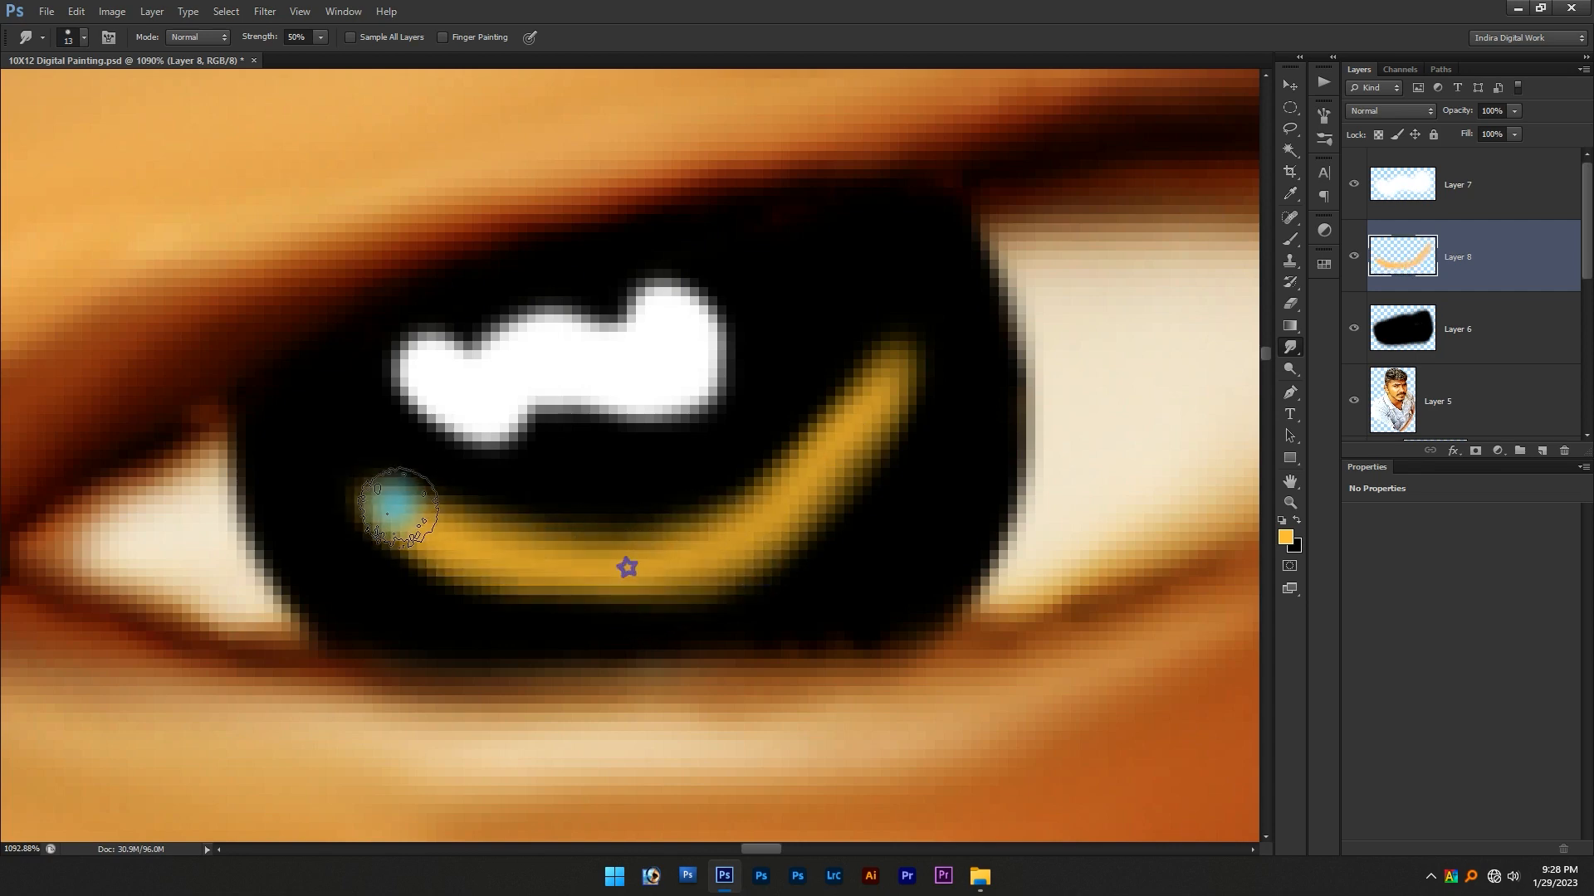
left_click_drag(637, 559, 882, 371)
left_click_drag(764, 549, 863, 388)
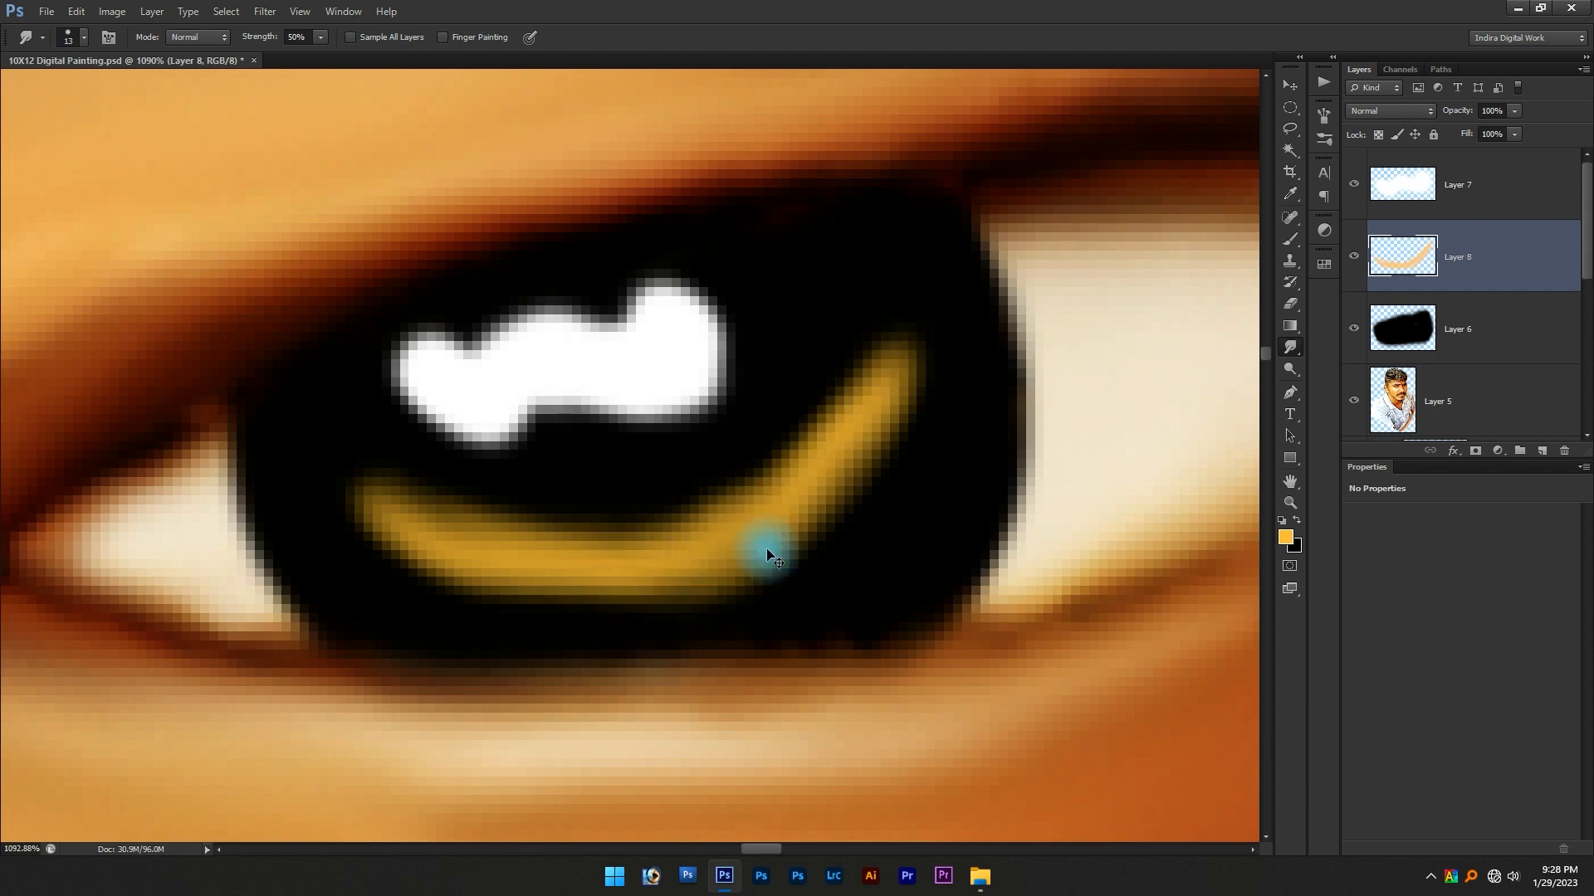
mouse_move(702, 545)
left_mouse_down()
mouse_move(474, 539)
mouse_move(410, 513)
mouse_move(871, 427)
mouse_move(795, 498)
mouse_move(701, 534)
mouse_move(558, 526)
left_mouse_up()
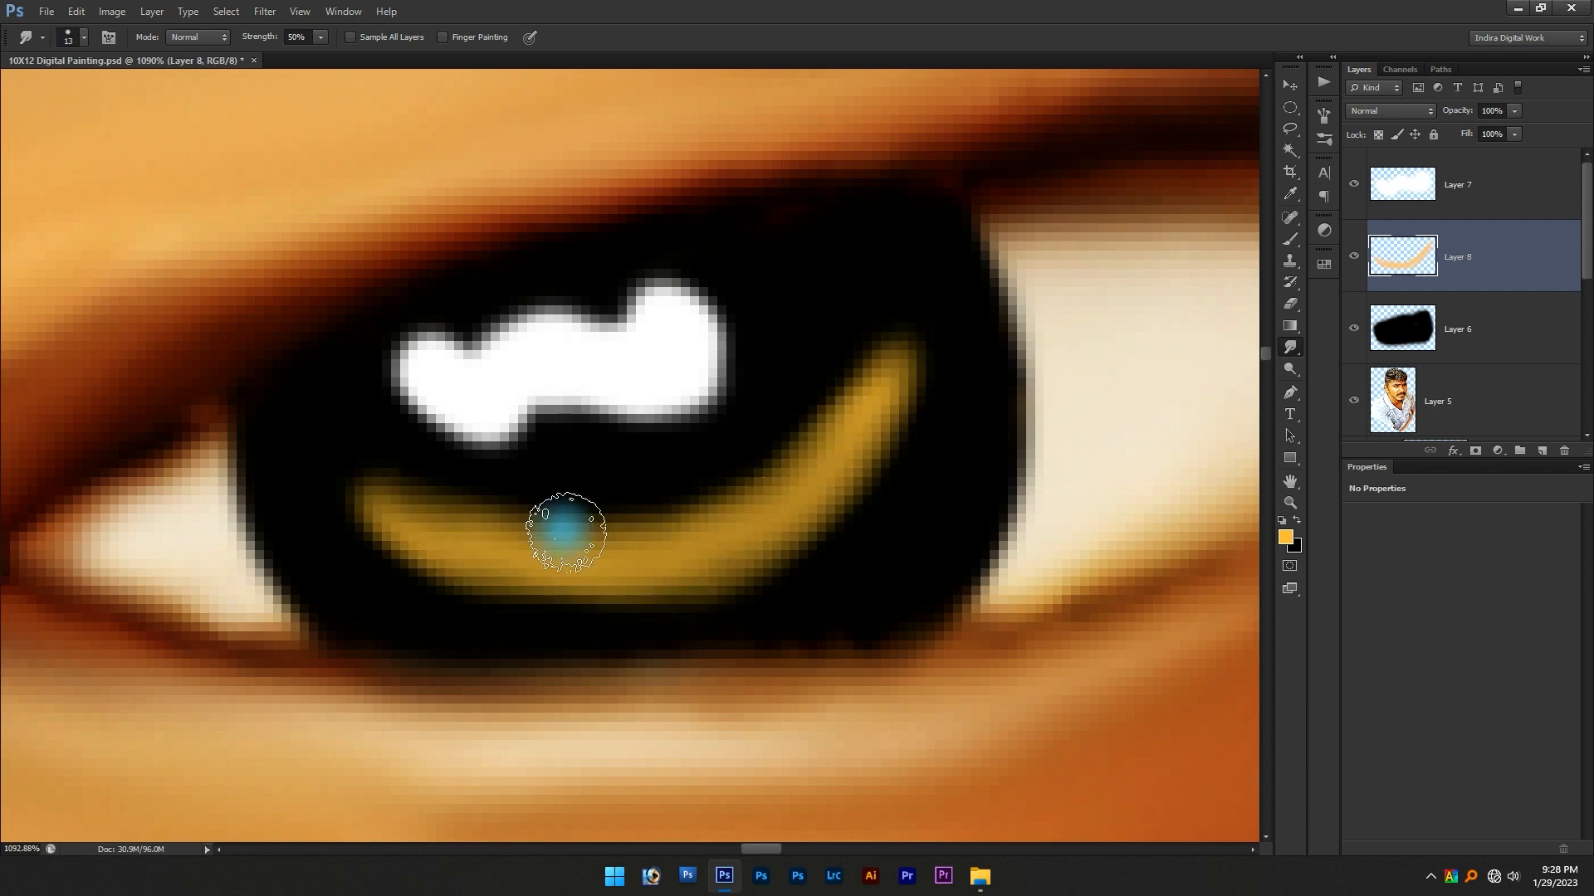
Move the yellow arc slightly down and to the left inside the iris
scroll(562, 540, "down", 5)
scroll(777, 621, "down", 8)
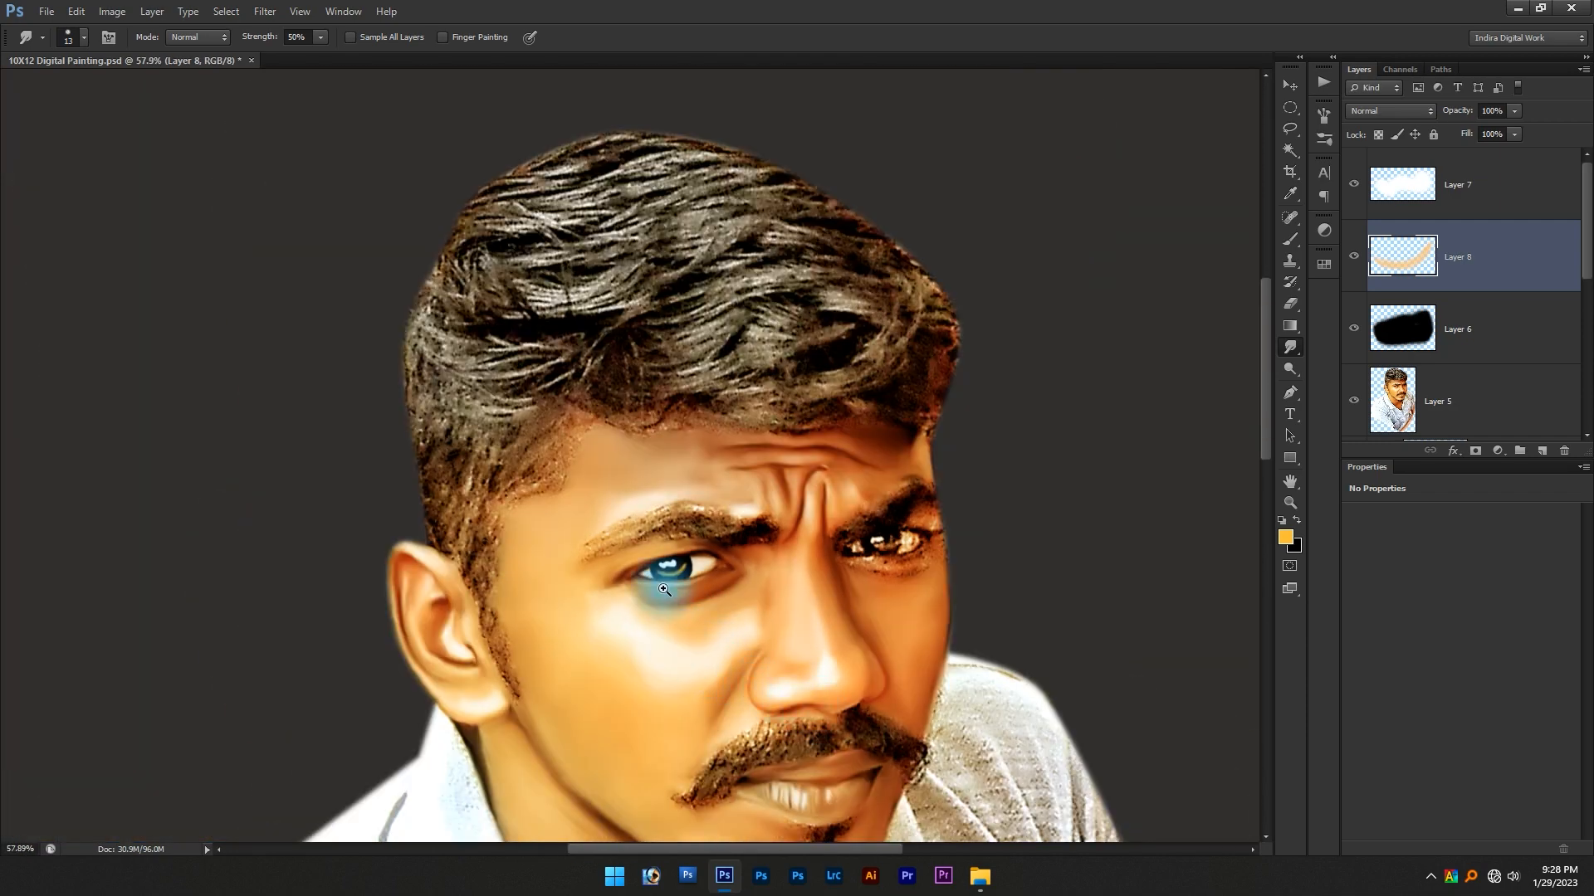
left_click_drag(664, 589, 854, 736)
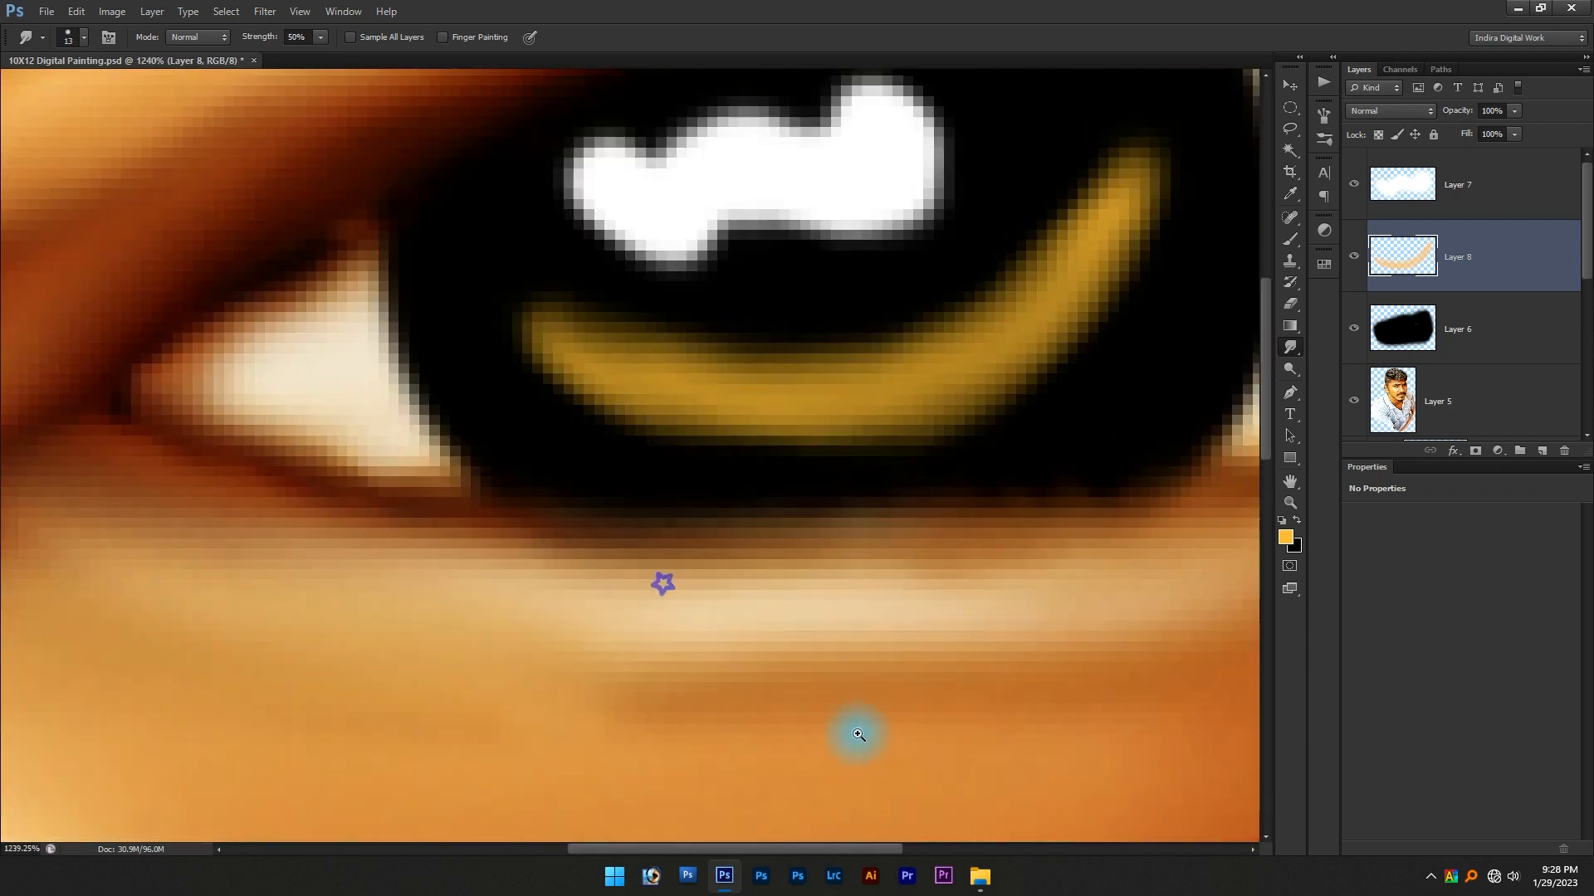
left_click_drag(859, 526, 836, 526)
key("v")
left_click_drag(915, 423, 725, 534)
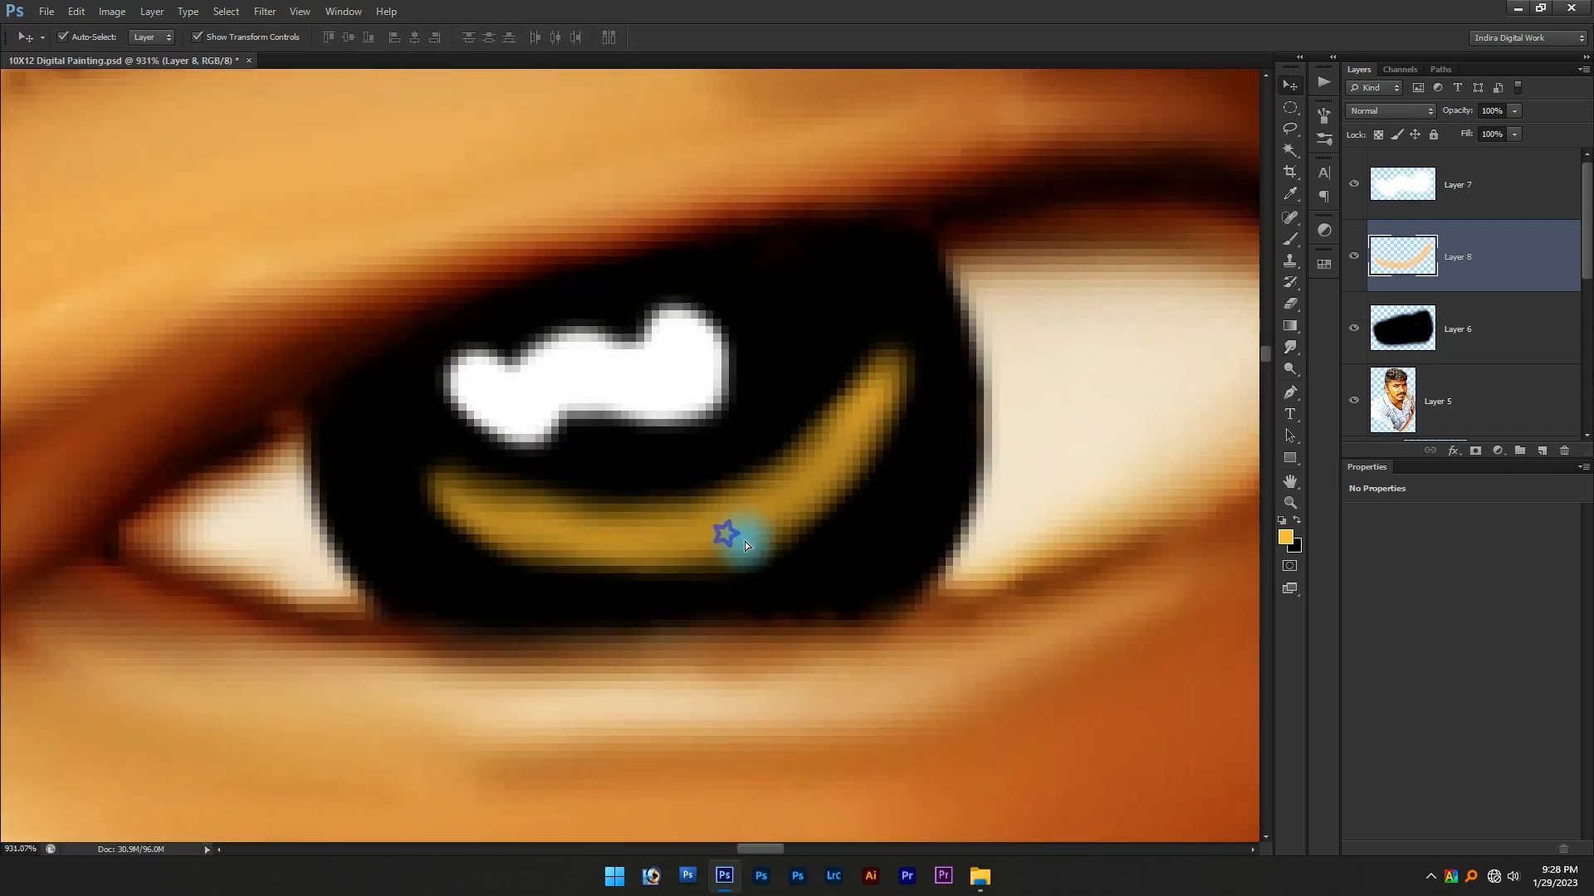
Apply a Gaussian Blur with a 1.5-pixel radius to the yellow arc layer
left_click(264, 11)
mouse_move(376, 179)
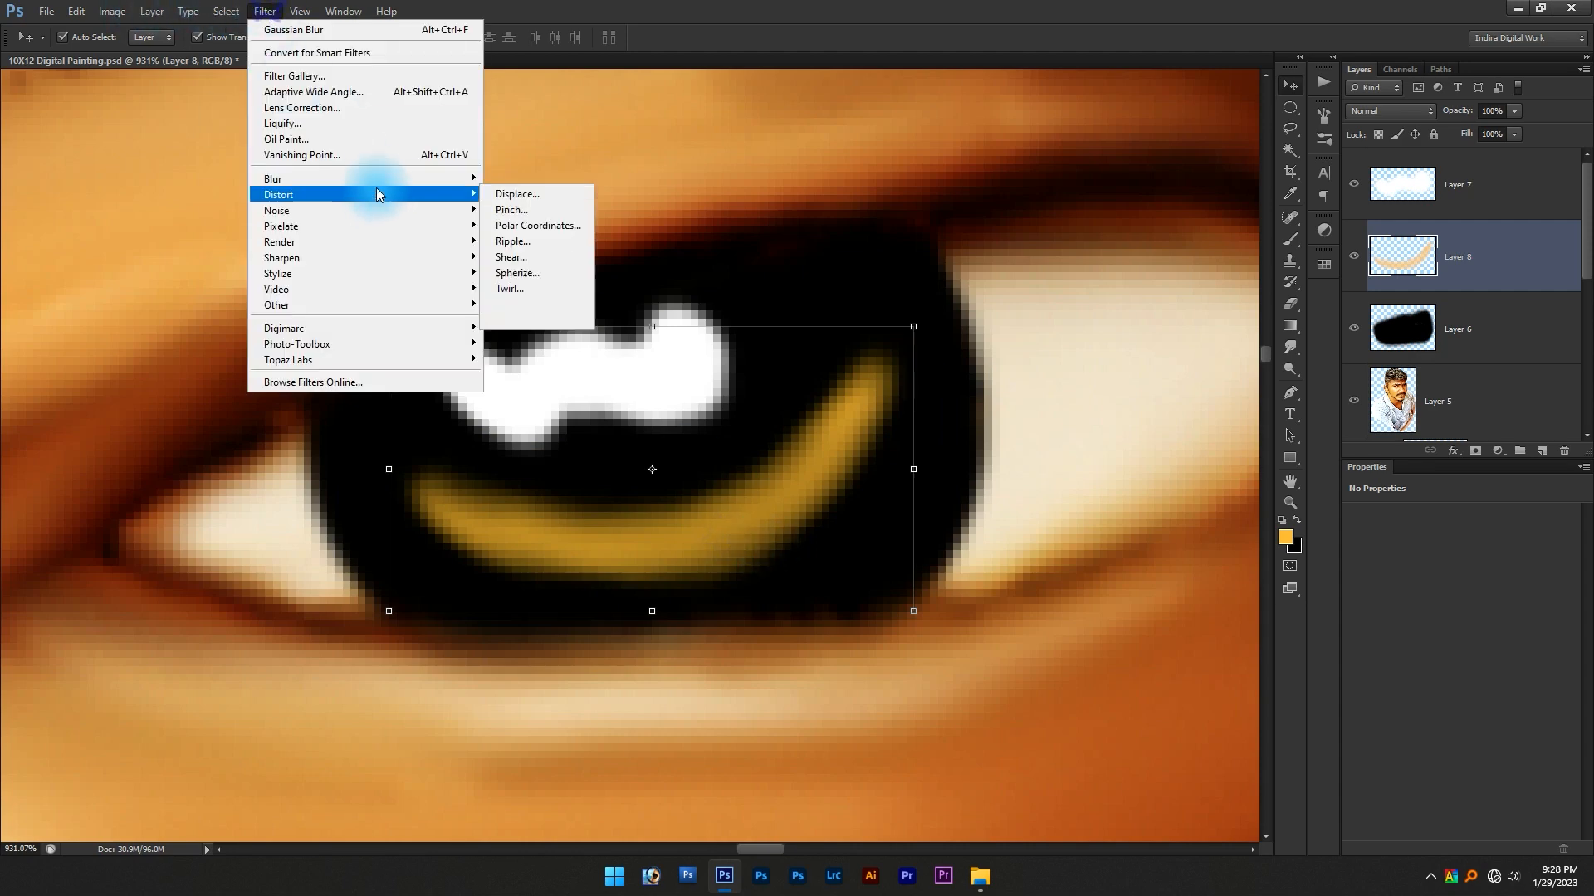
left_click(574, 296)
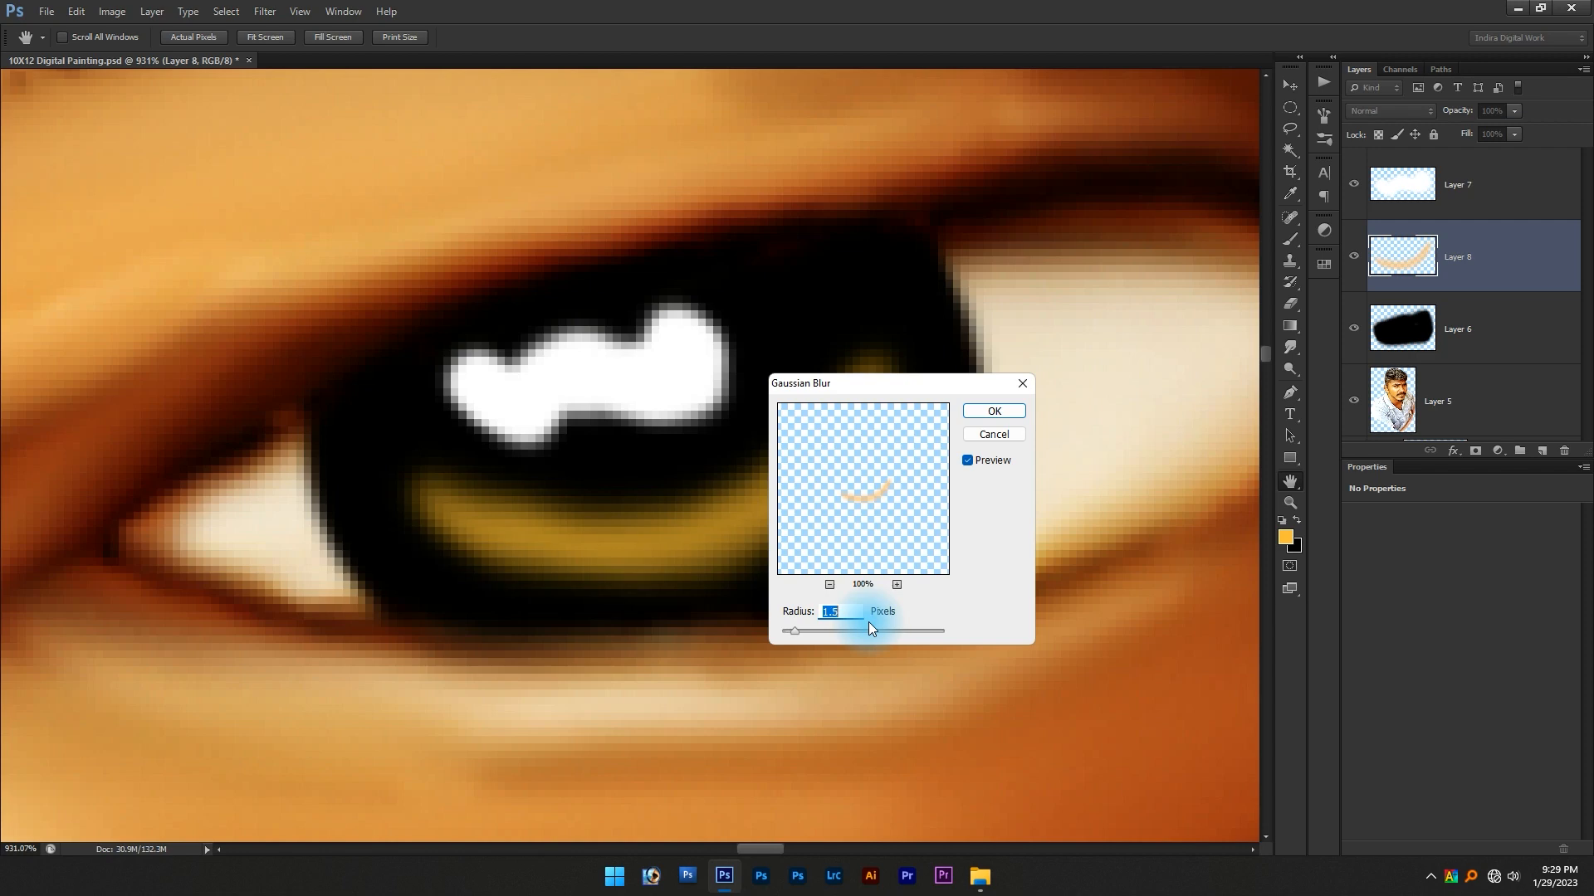
key("Return")
Examine the blurred yellow arc and white highlight up close and against the whole face
scroll(615, 316, "down", 4)
left_click_drag(615, 334, 656, 329)
left_click(662, 355)
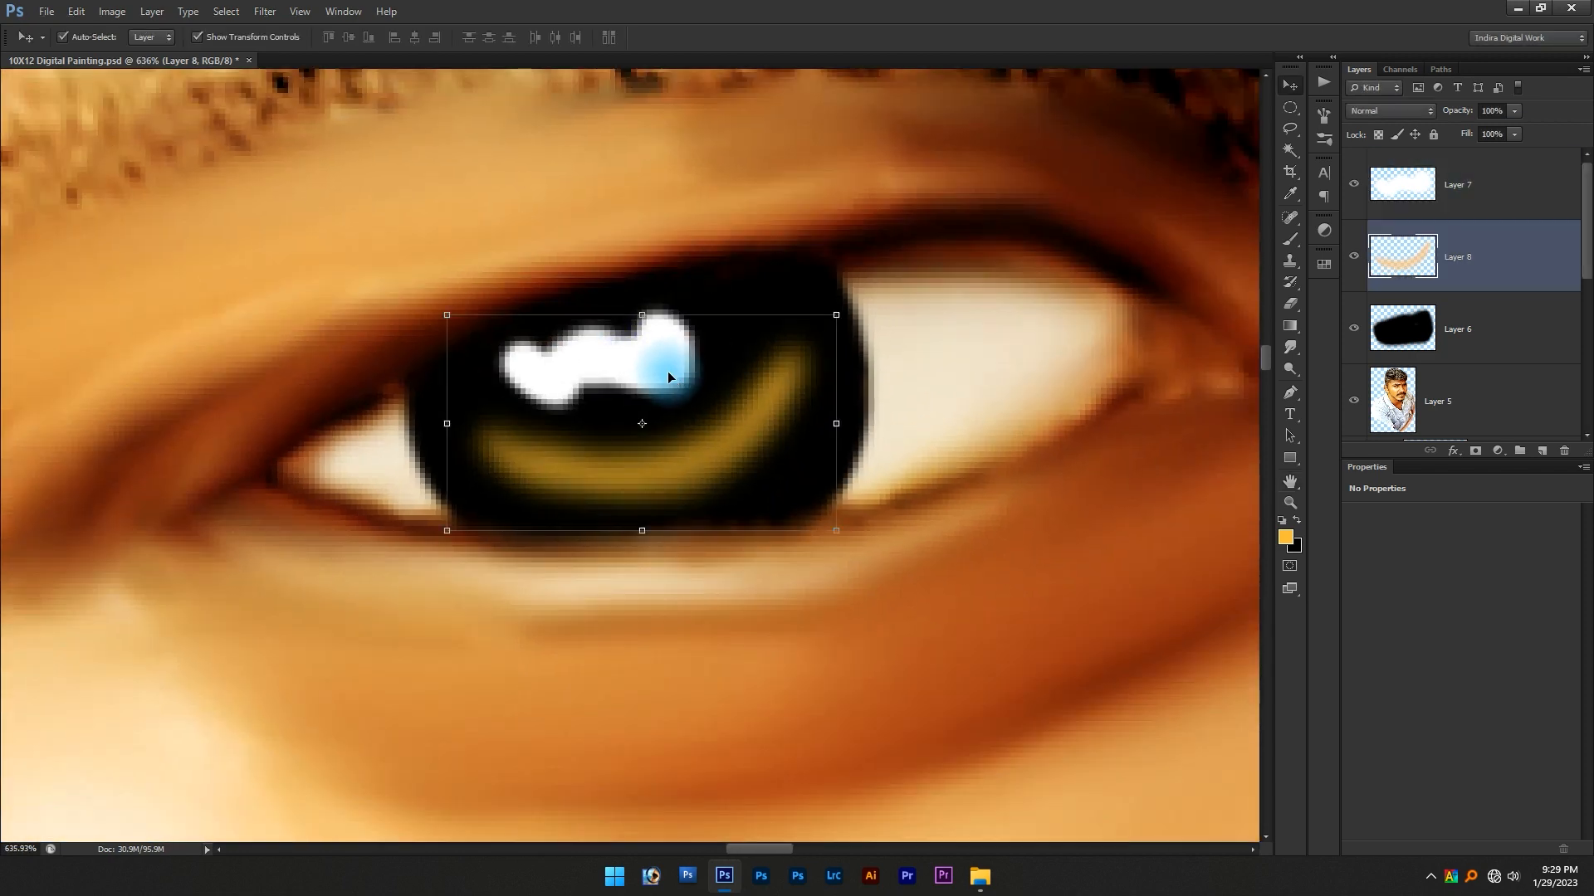
left_click(677, 381)
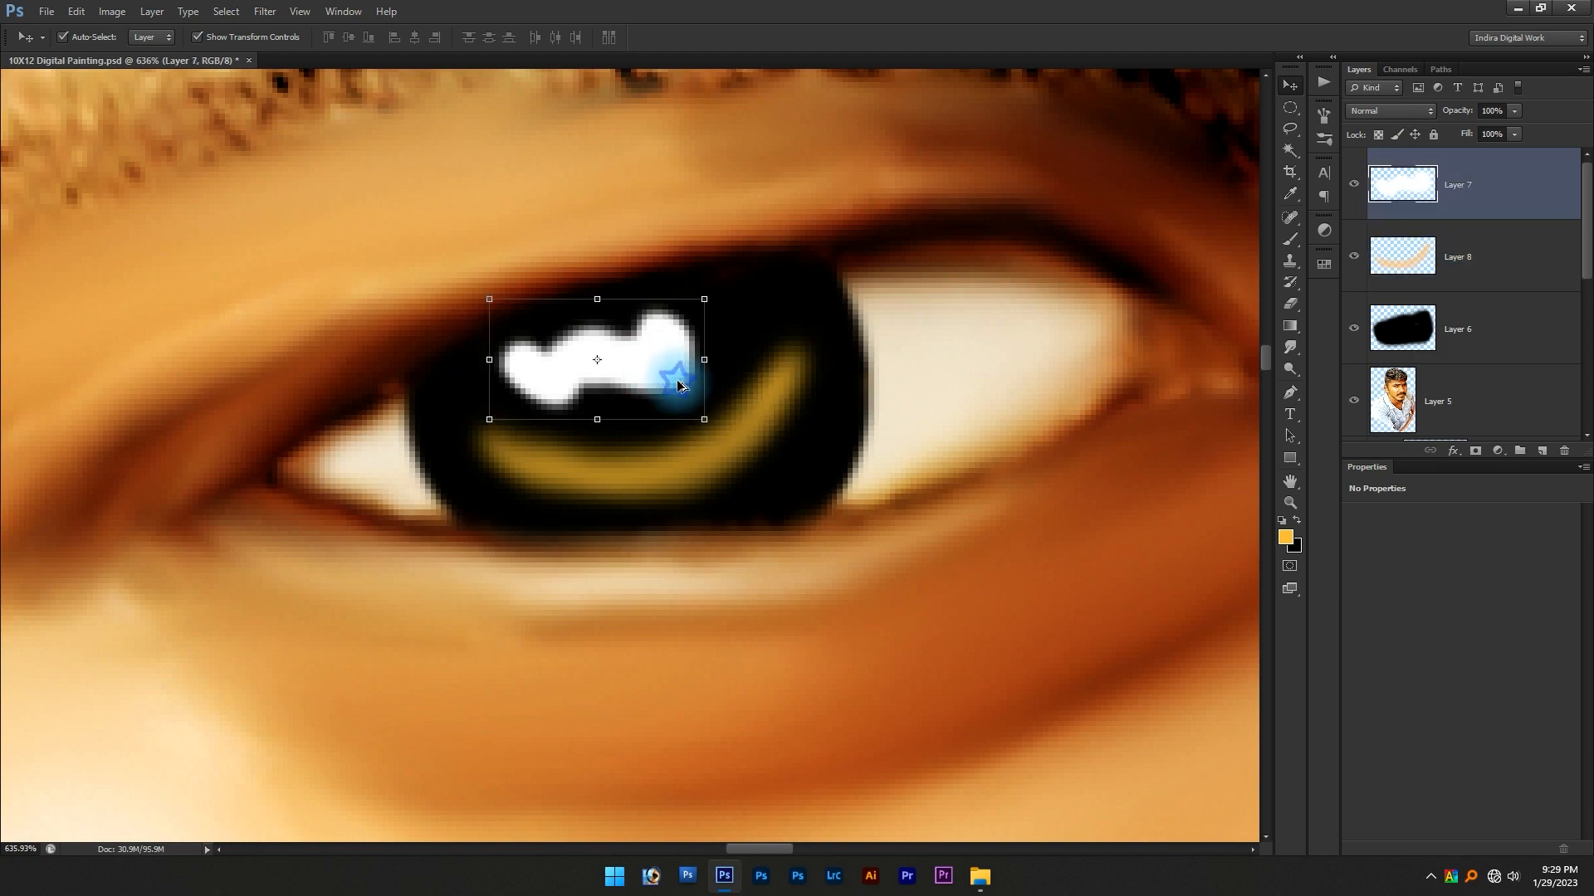
scroll(677, 381, "down", 3)
left_click(633, 618)
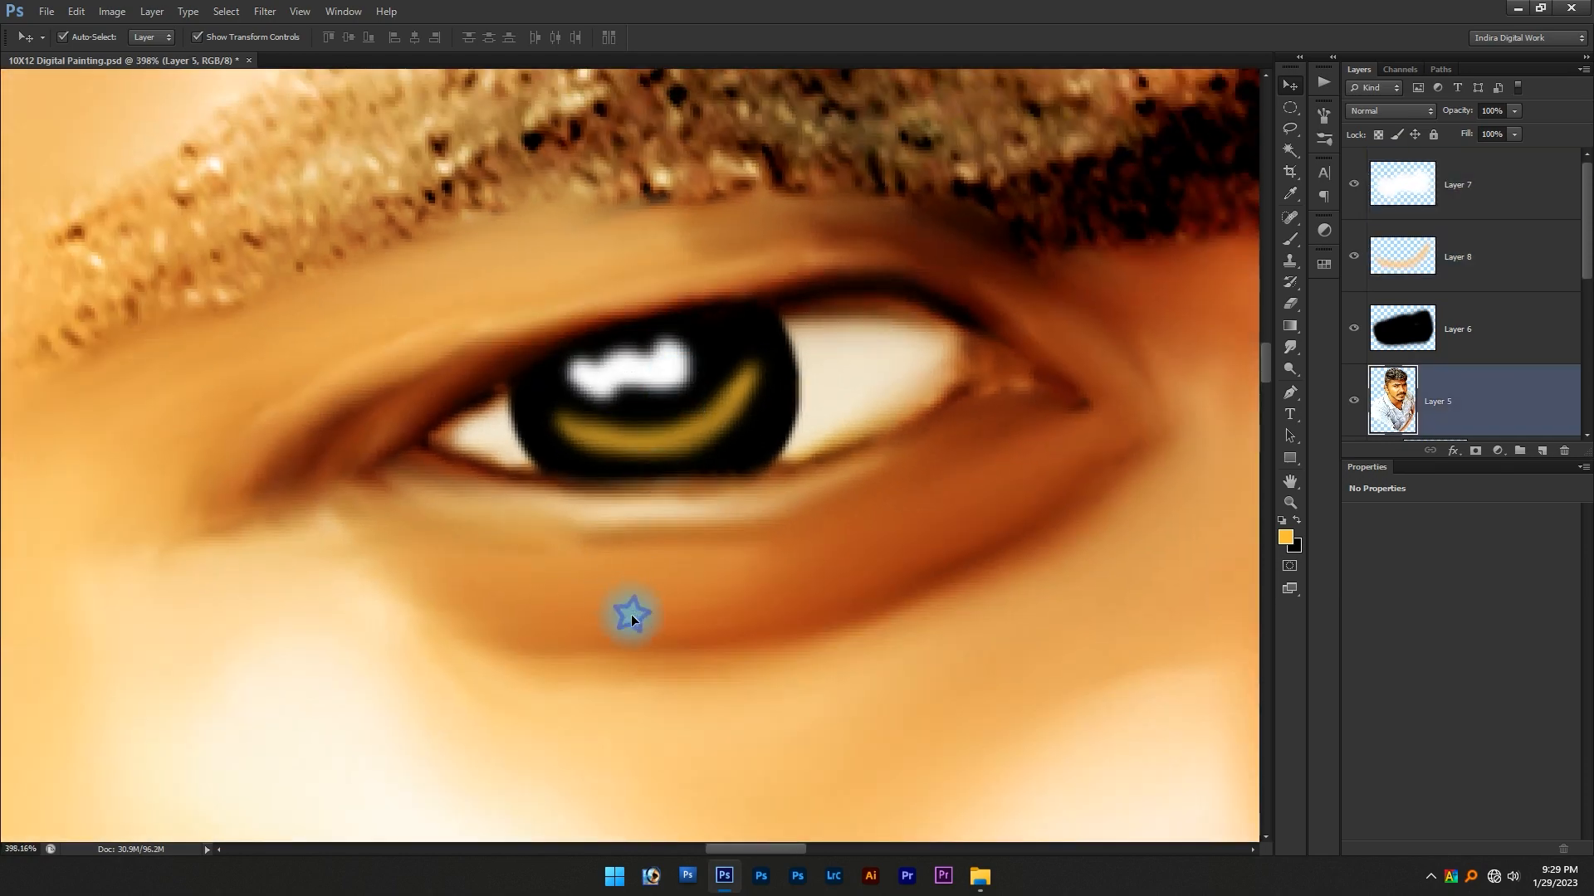
scroll(631, 614, "down", 15)
scroll(654, 332, "up", 10)
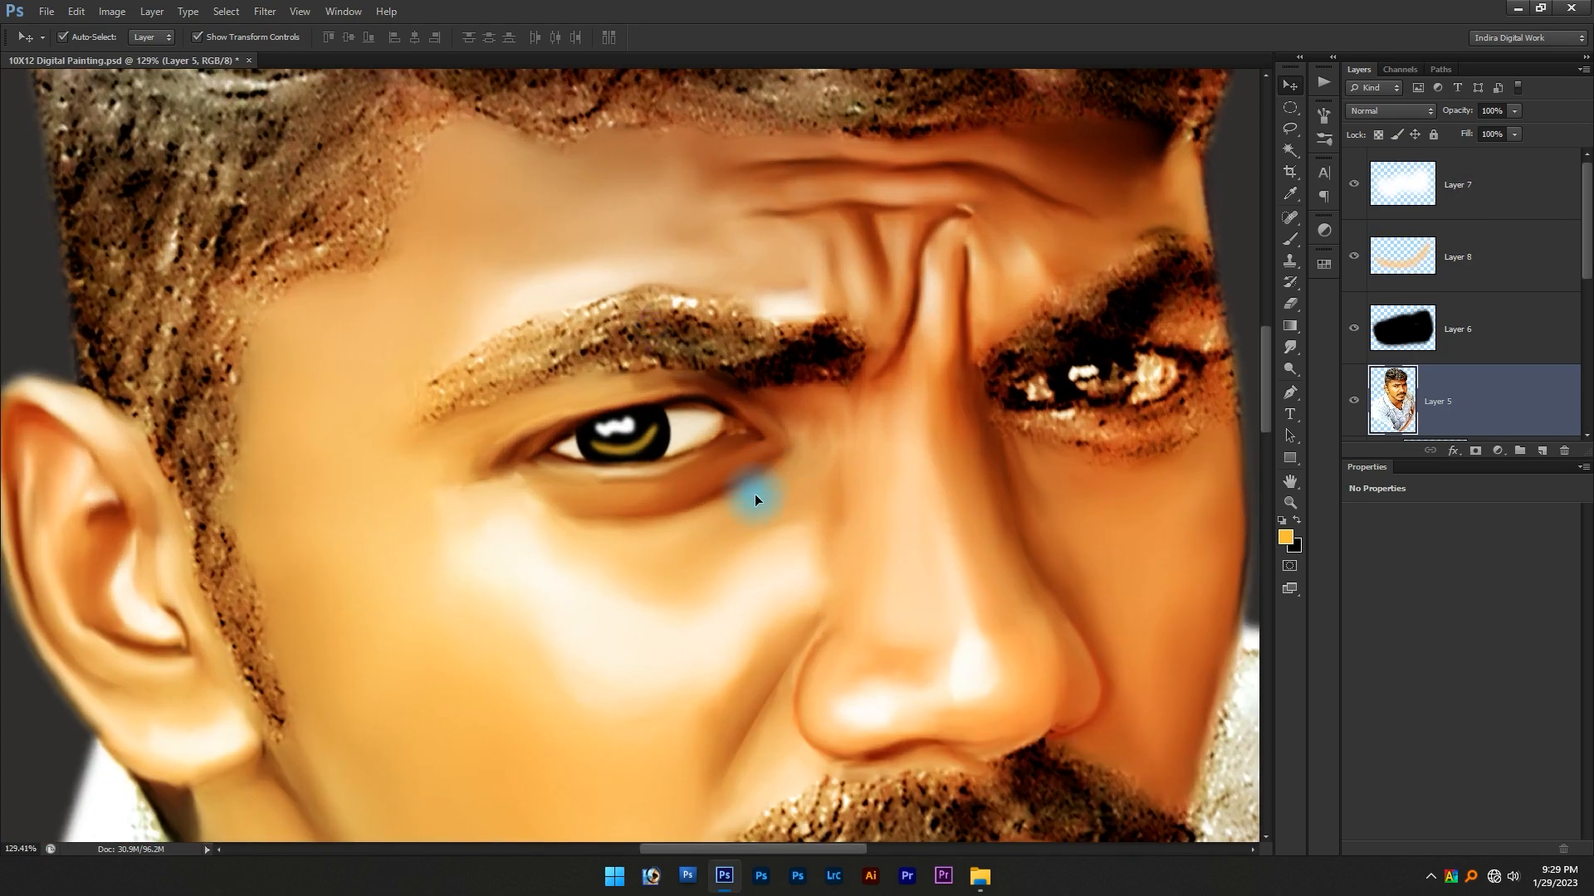
left_click(754, 494)
scroll(751, 506, "up", 10)
left_click(499, 375)
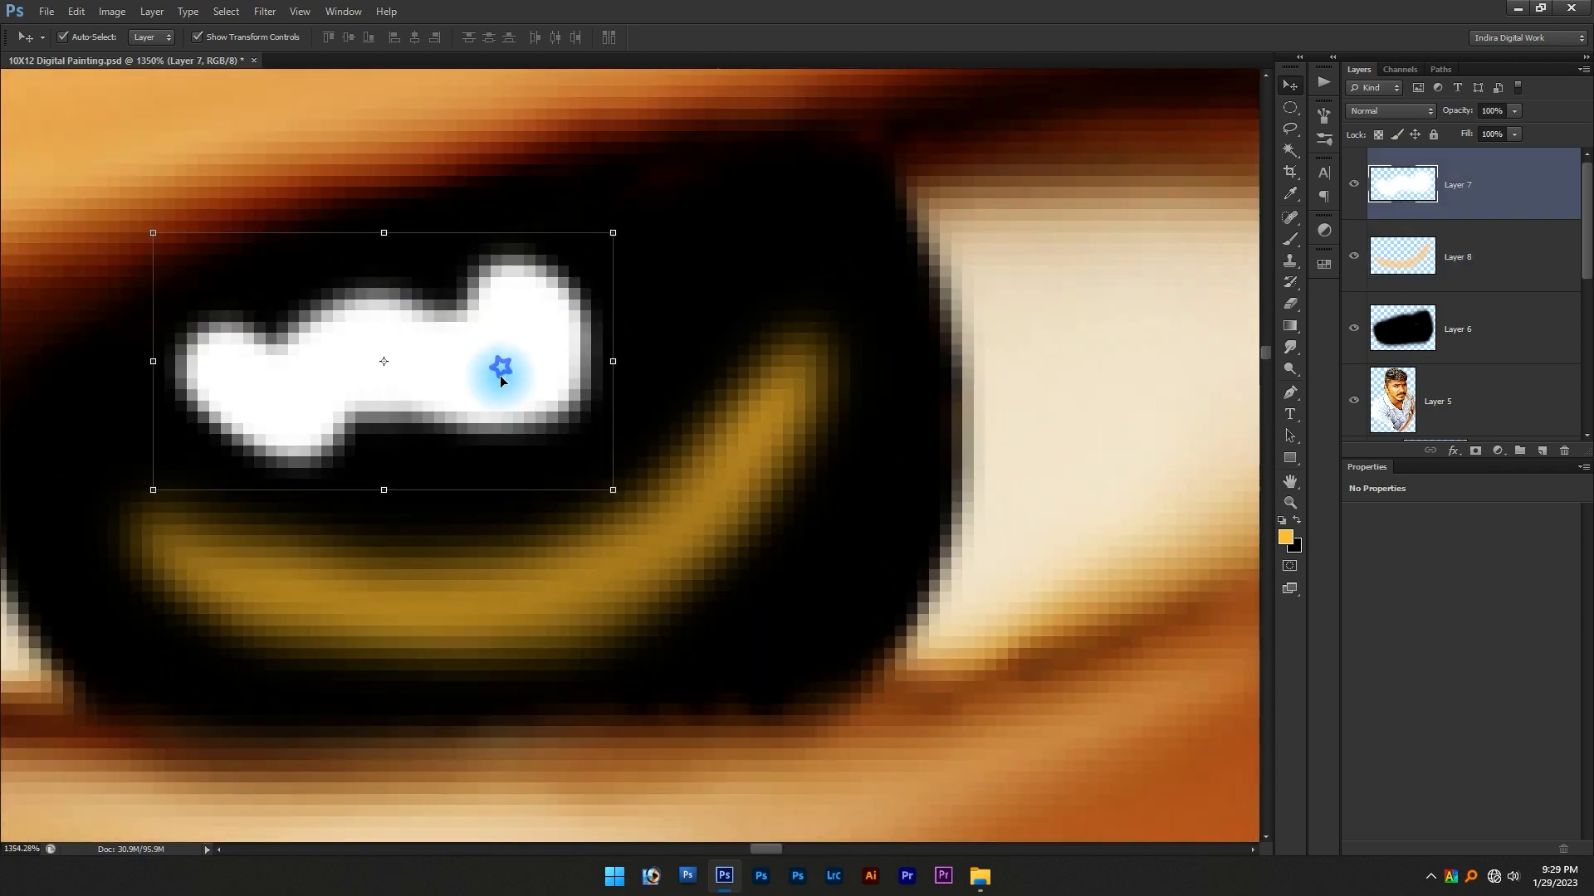
key("ctrl+f")
key("ctrl+z")
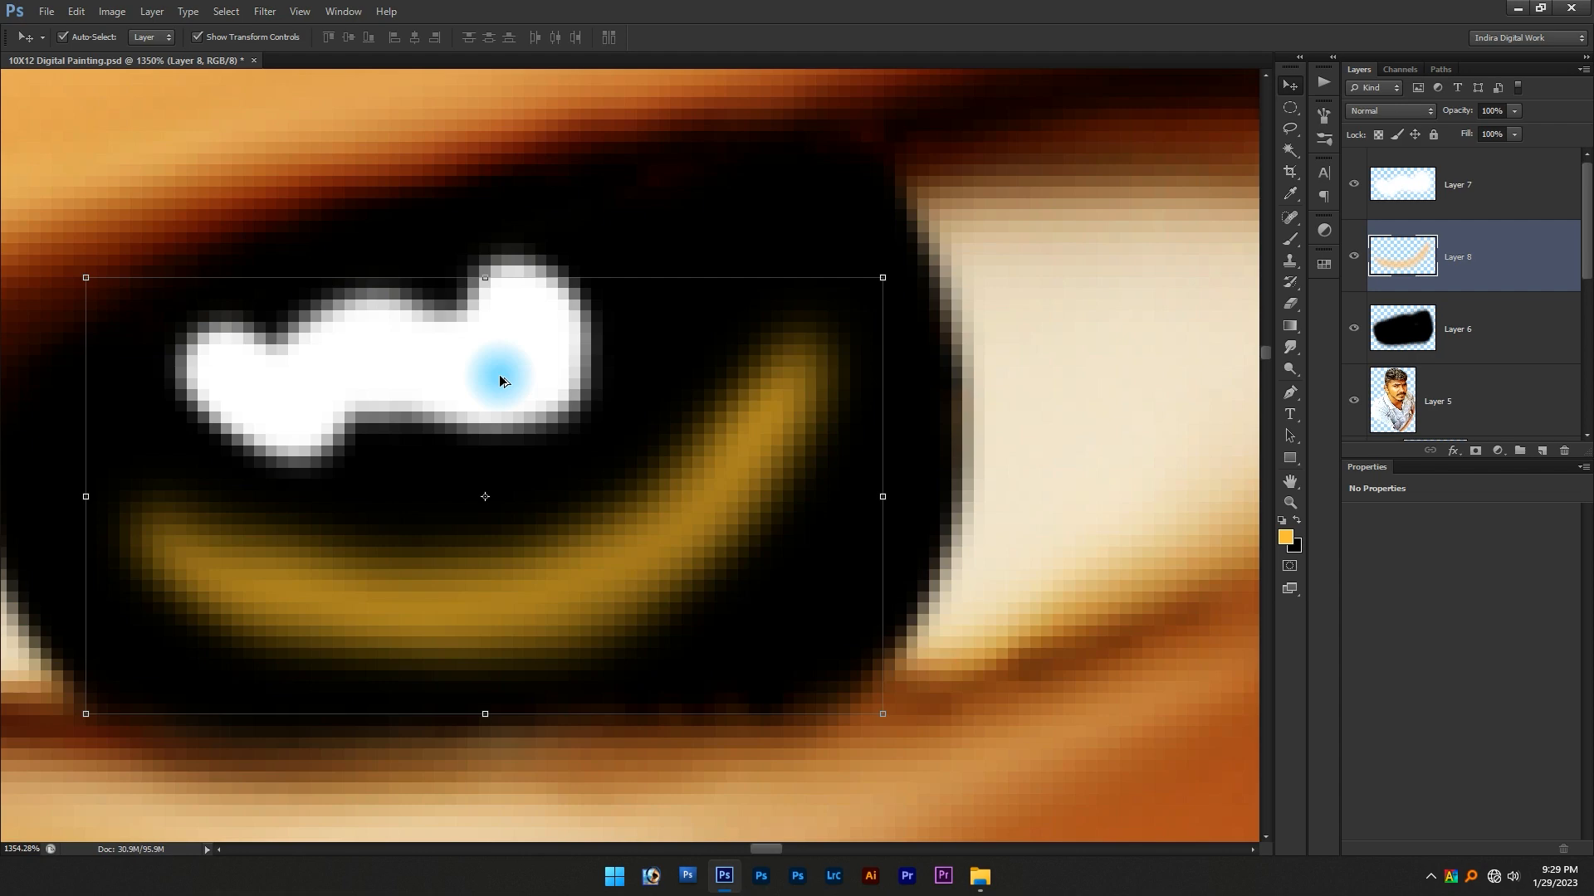
Apply a Gaussian Blur with a 1-pixel radius to the white highlight on Layer 7
left_click(510, 367)
left_click(264, 11)
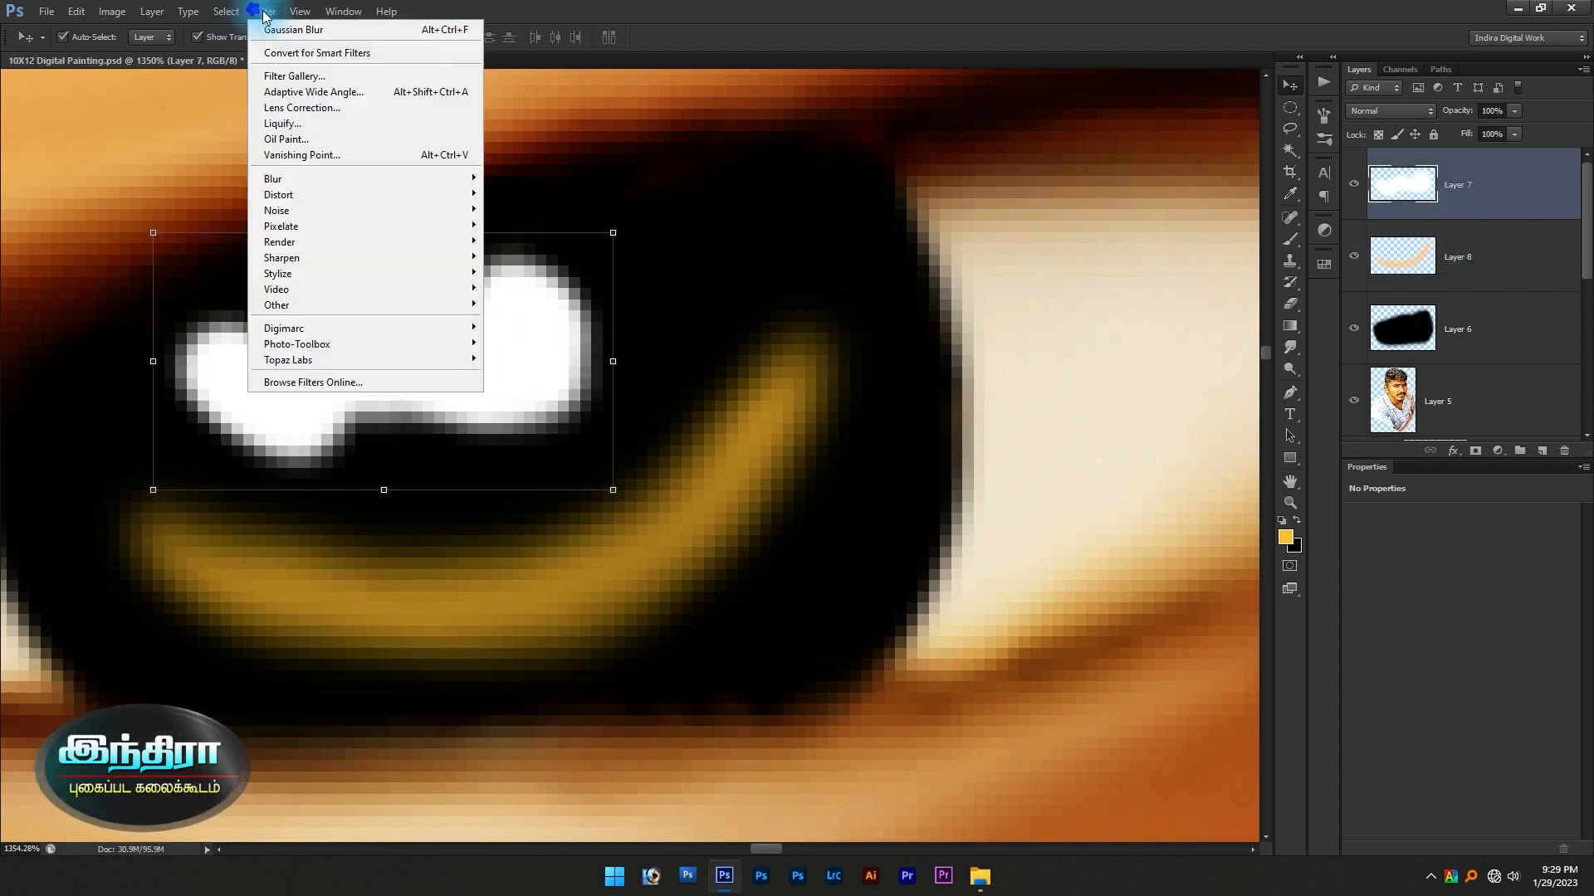
mouse_move(351, 177)
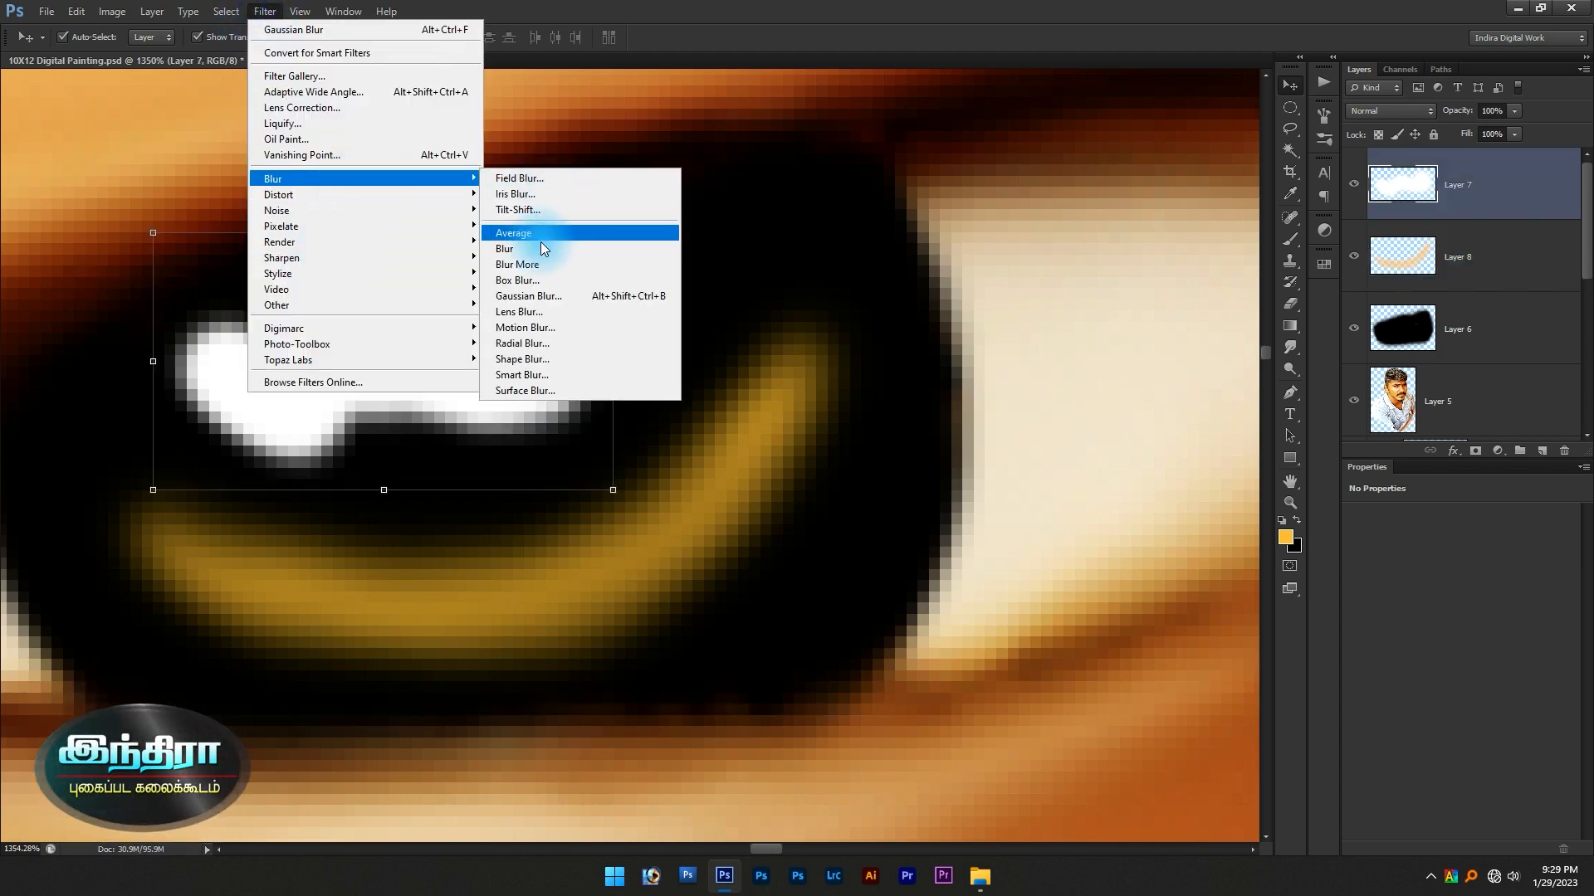
left_click(552, 297)
type("1")
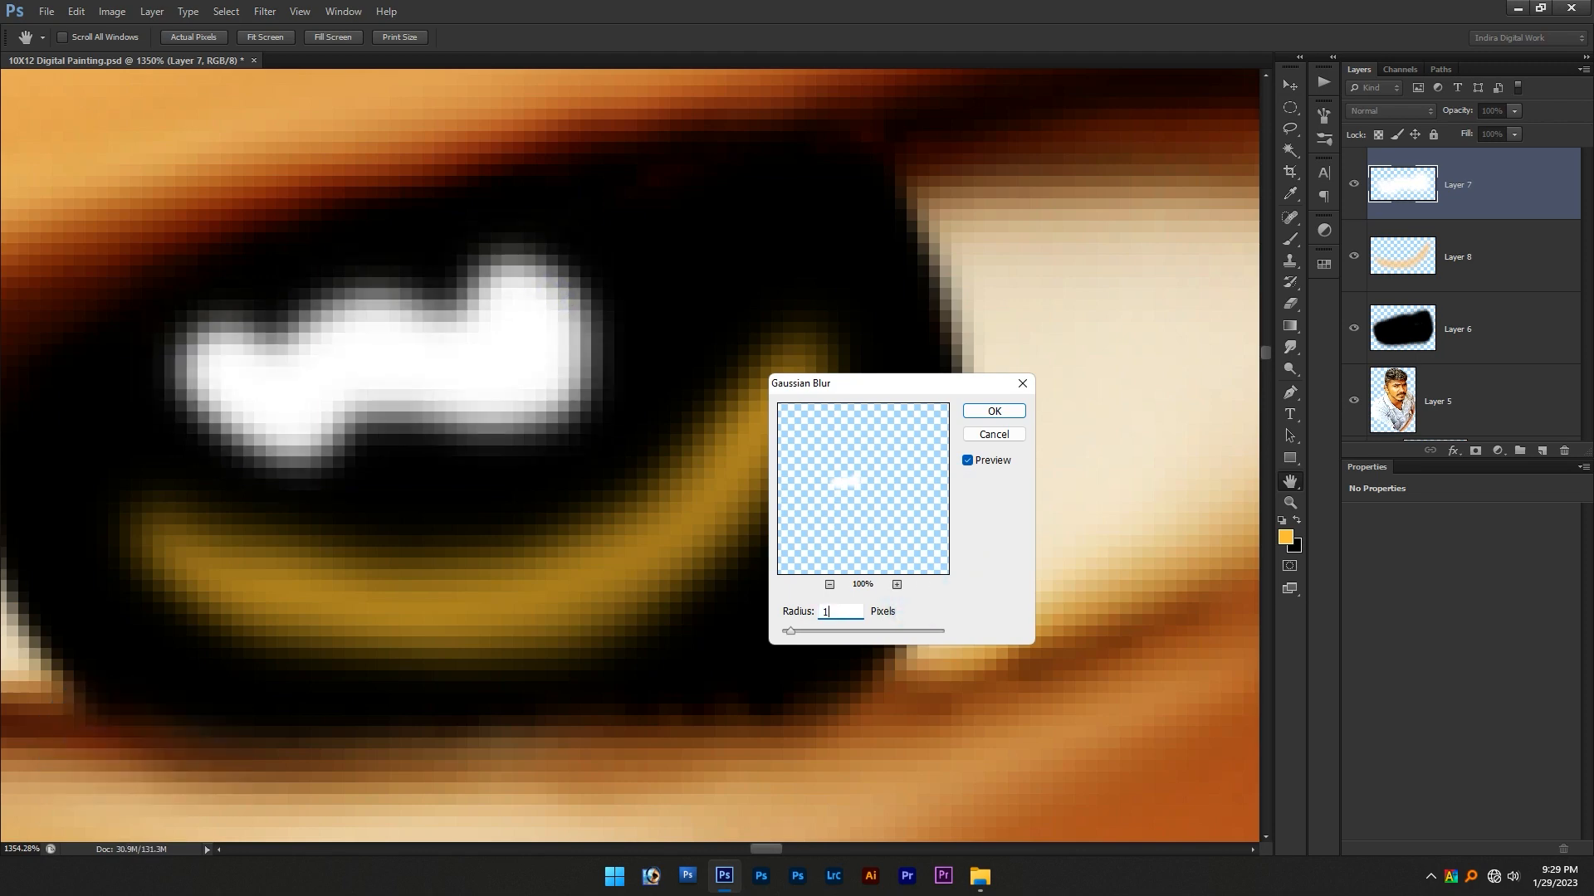
key("Return")
Add a new empty layer between the black iris on Layer 6 and the yellow arc on Layer 8
scroll(914, 592, "down", 6)
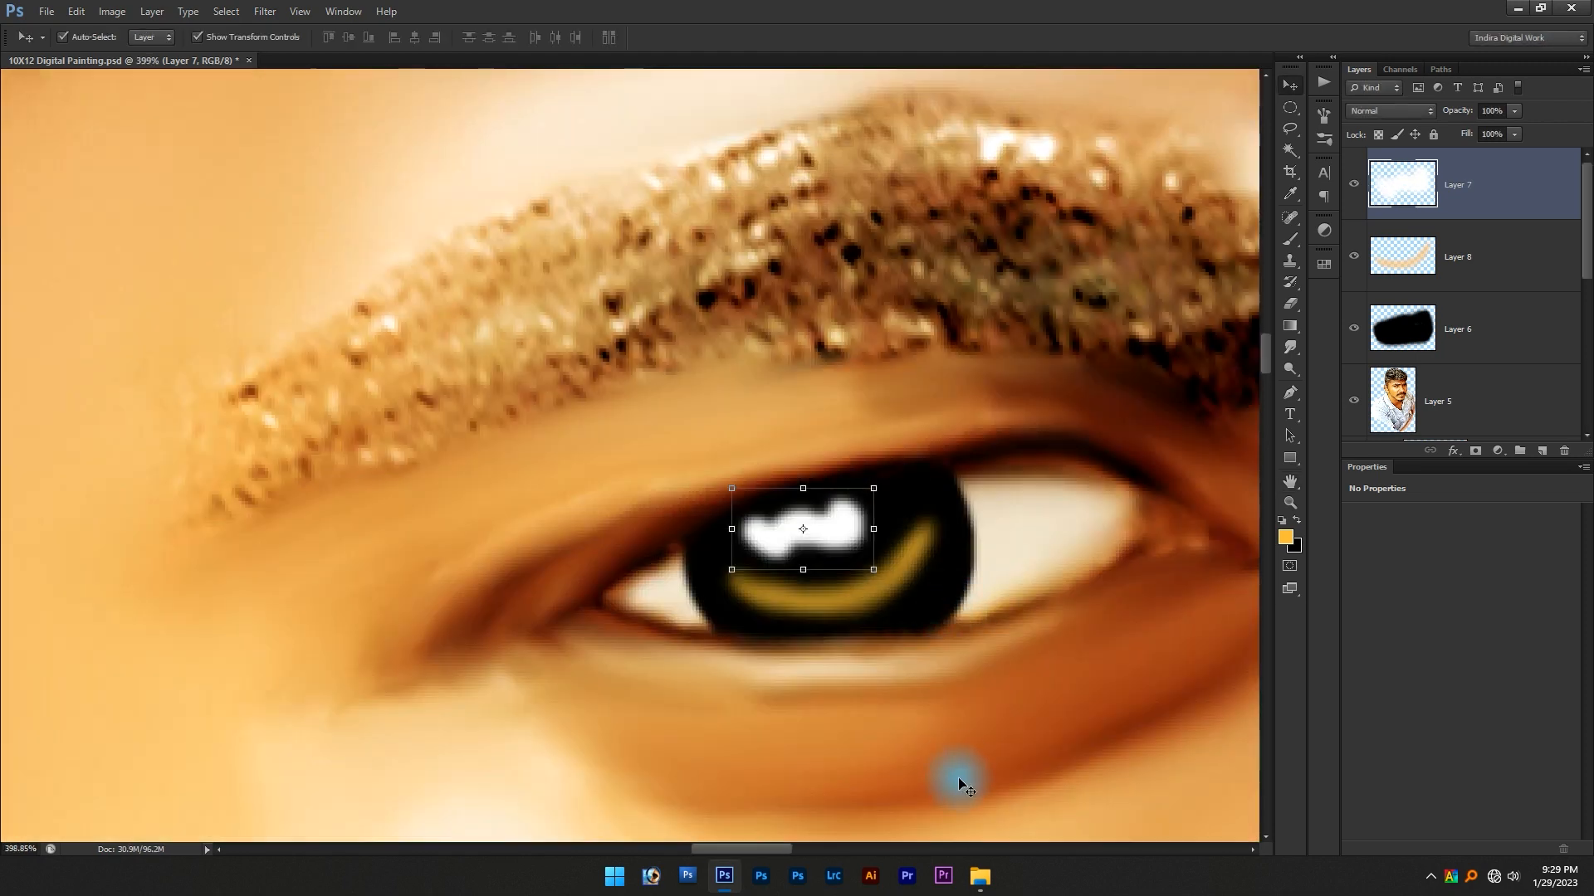
left_click(971, 742)
scroll(871, 605, "up", 4)
left_click_drag(907, 608, 697, 600)
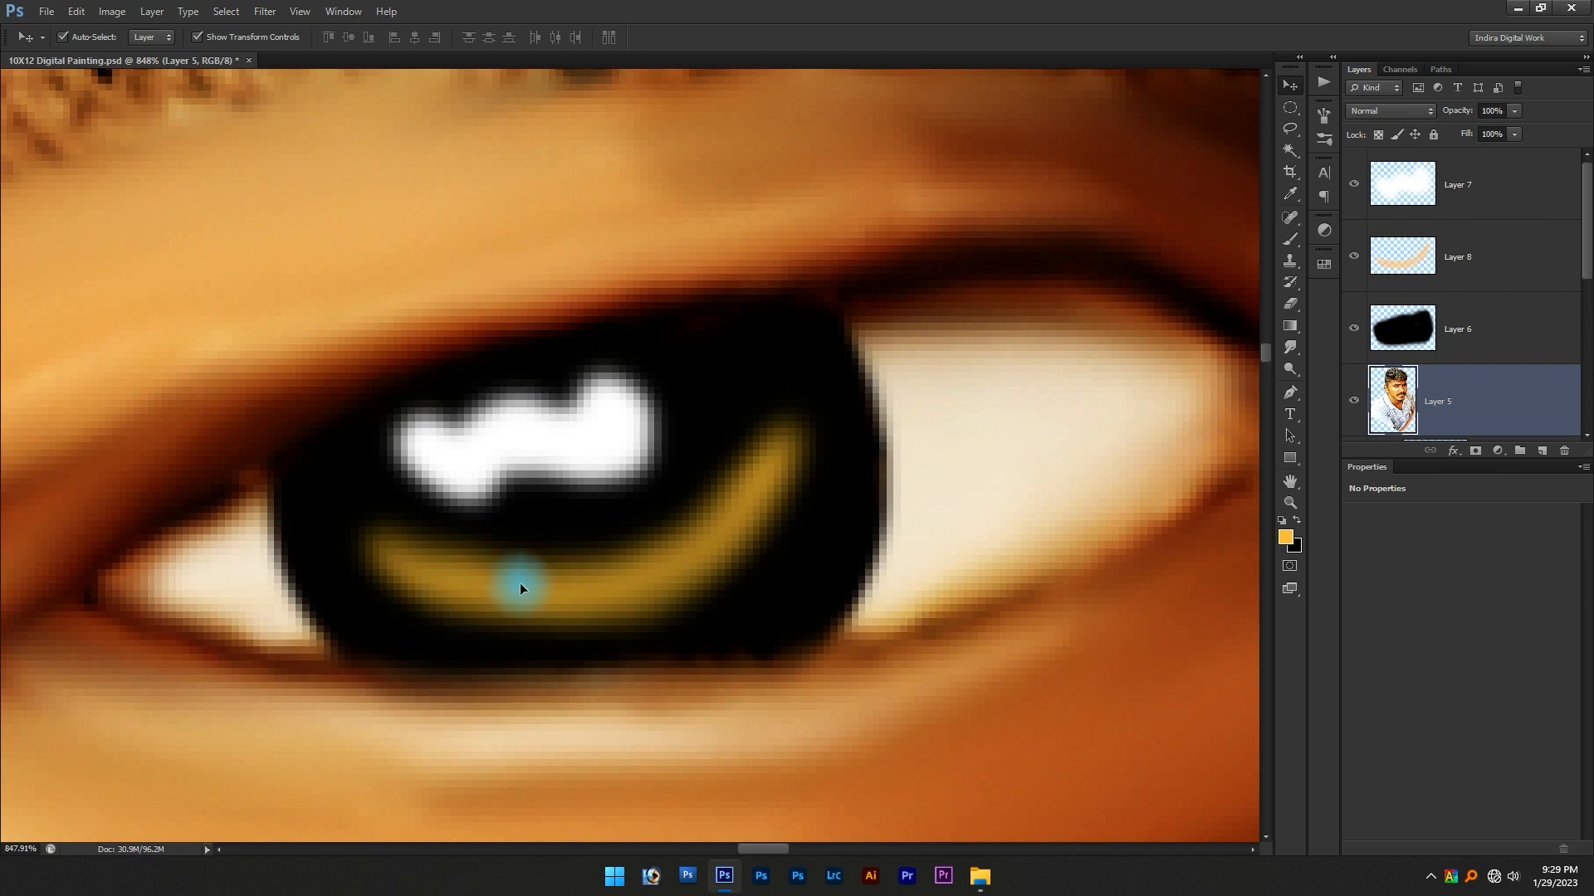
left_click(1507, 340)
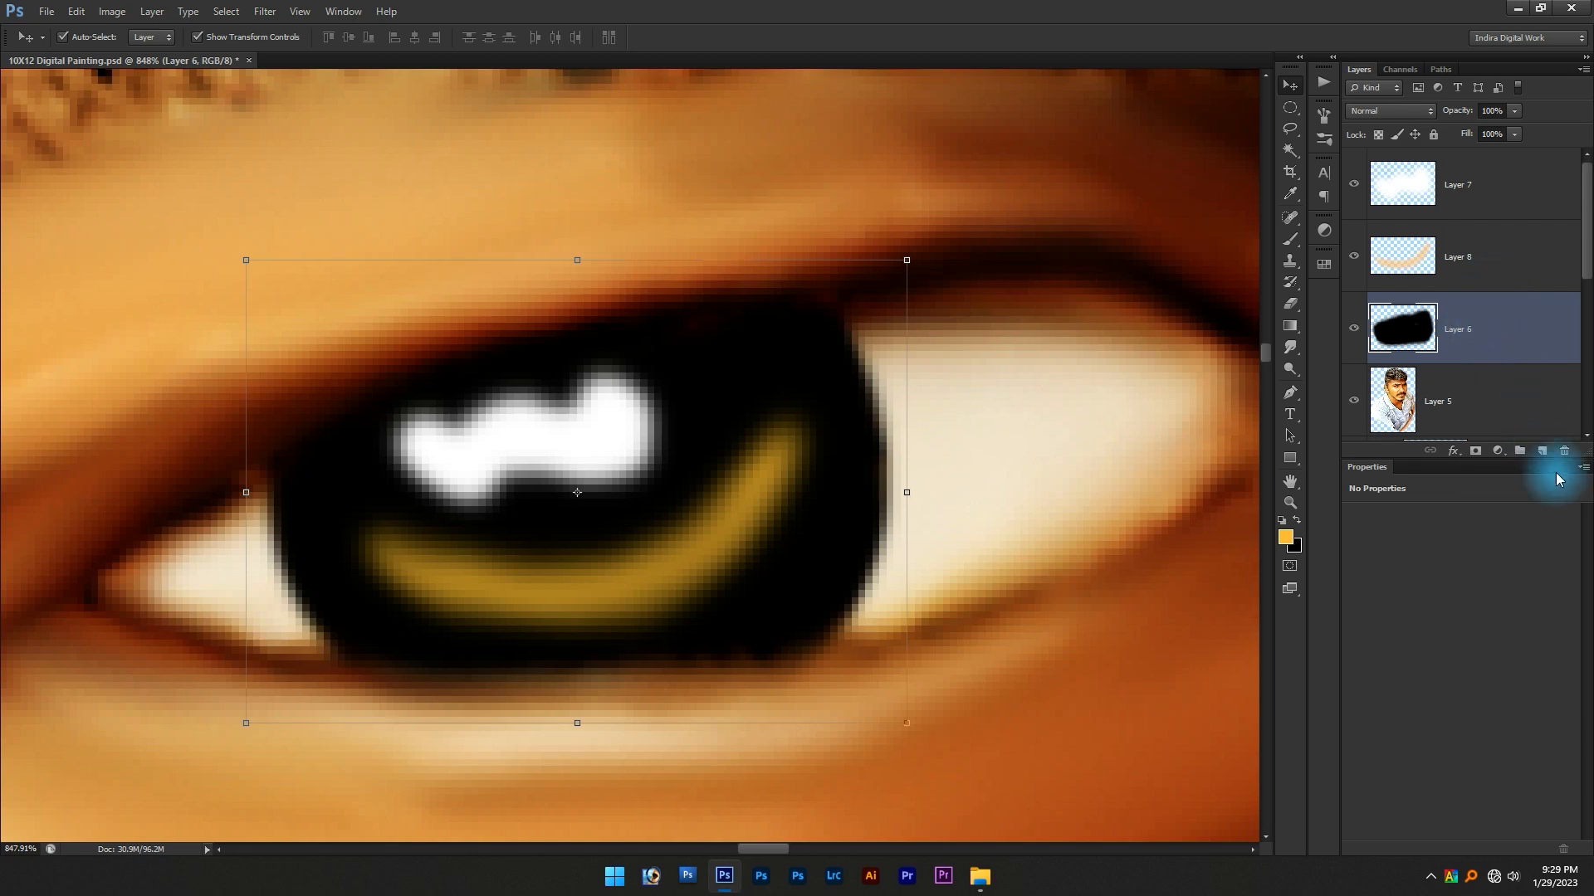
left_click(1542, 452)
Paint a soft dark brown (#3e0f0a) spot at the centre of the iris on Layer 9
key("b")
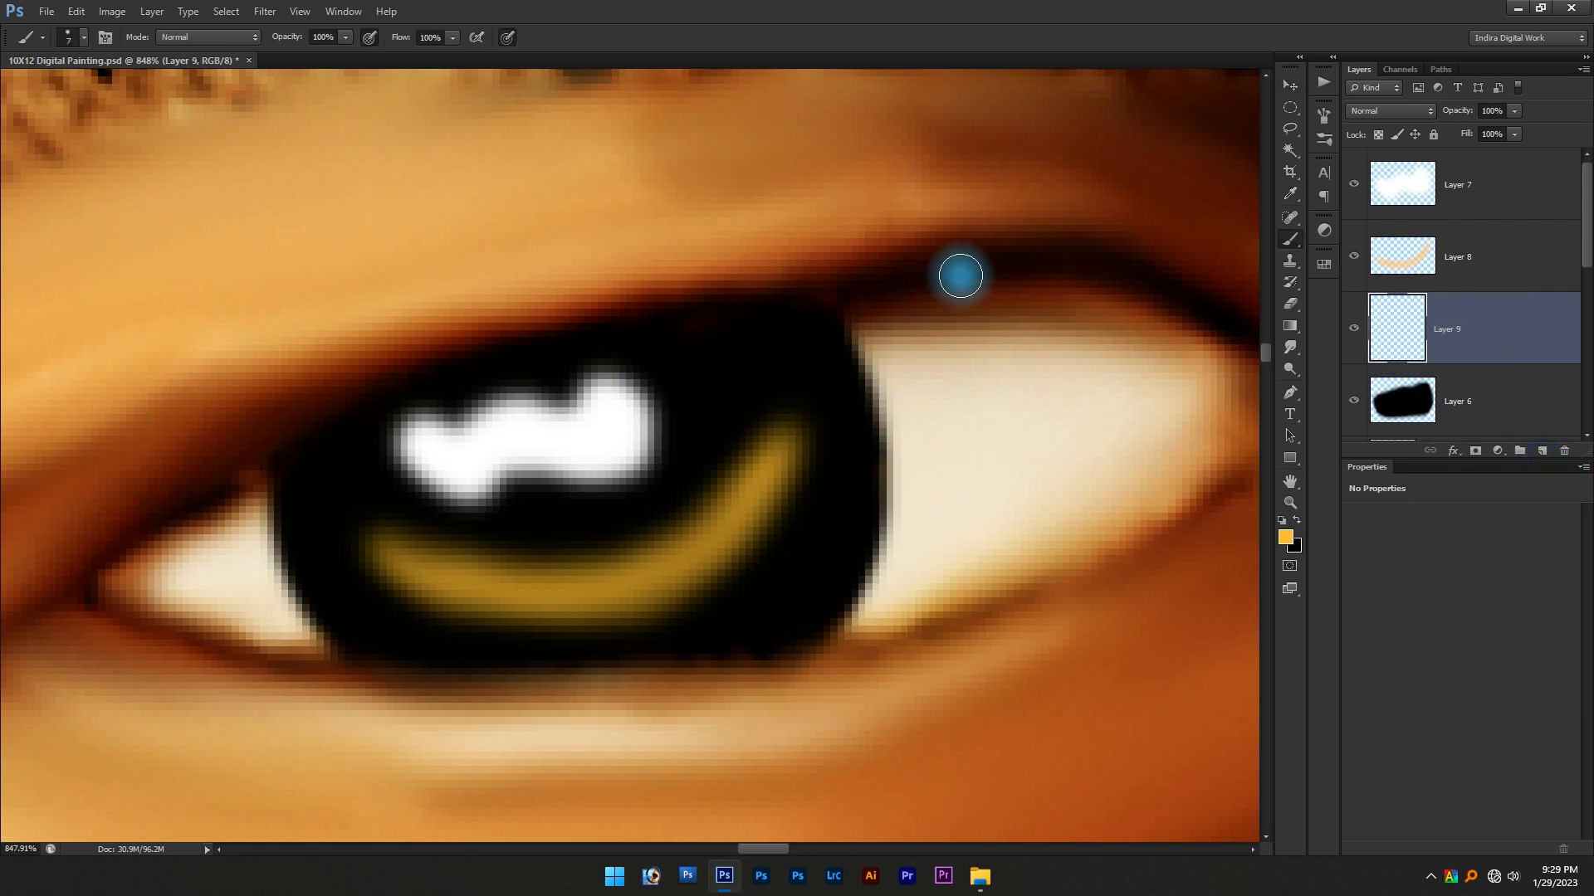
left_click(1049, 252, "alt")
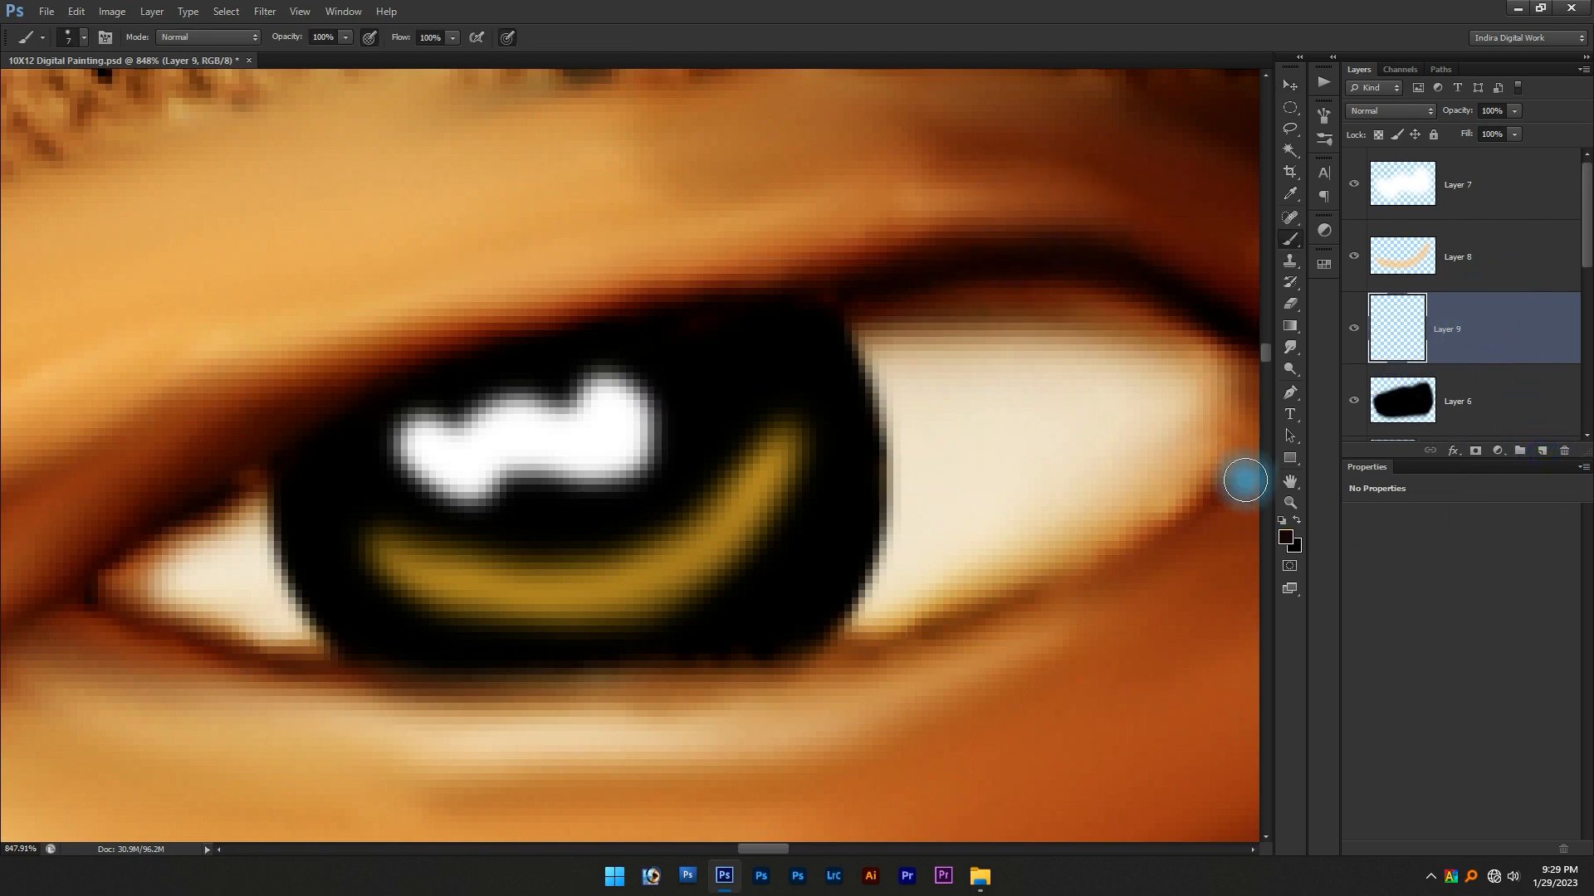
left_click(1286, 537)
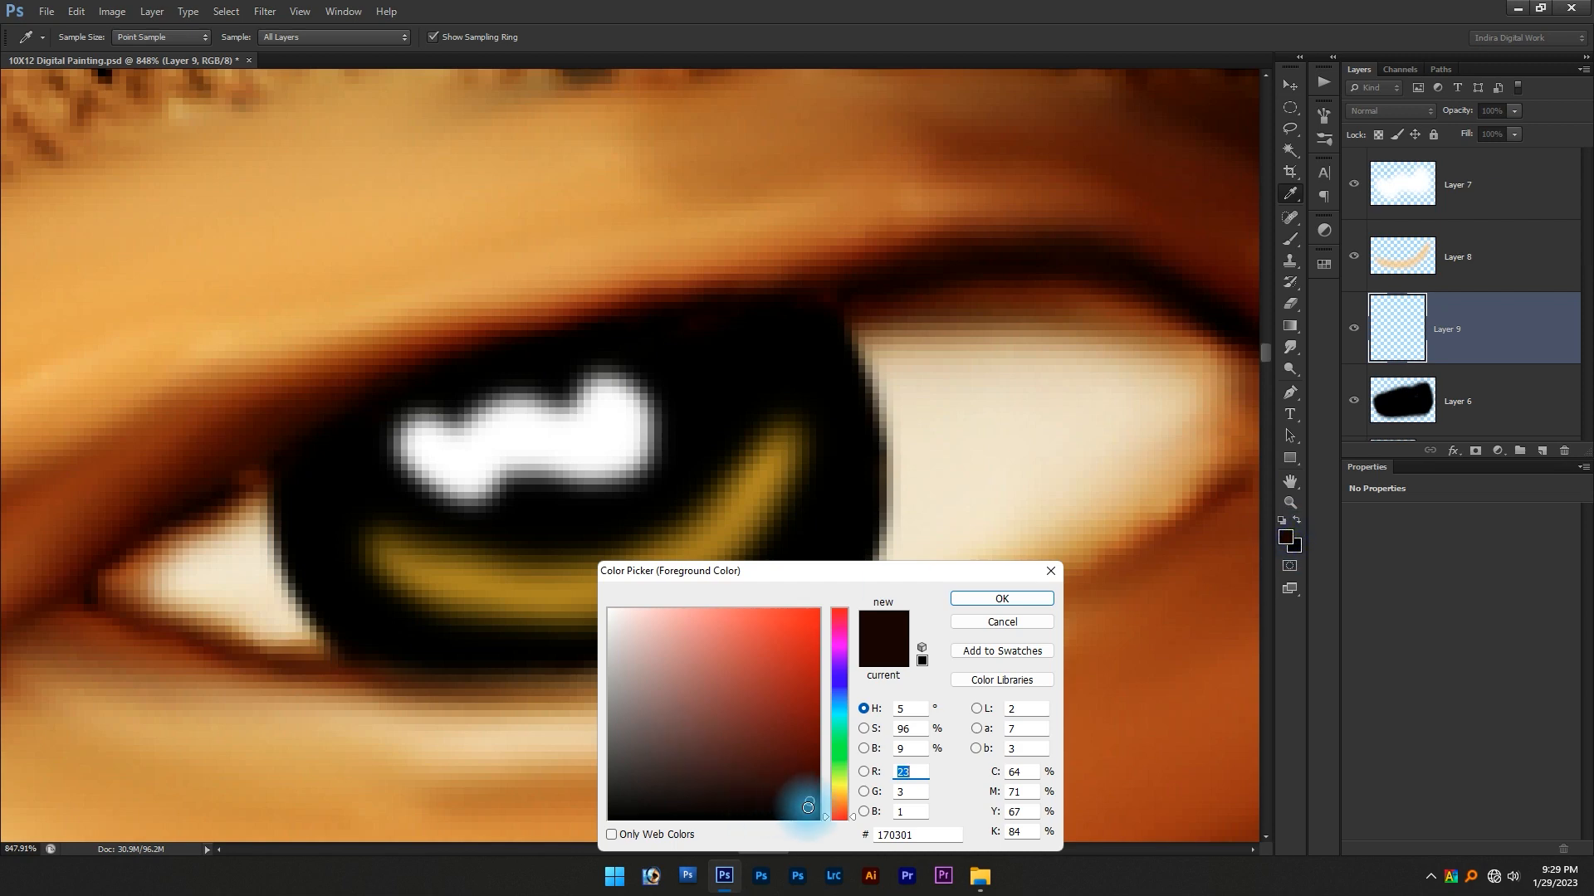
left_click_drag(793, 792, 784, 769)
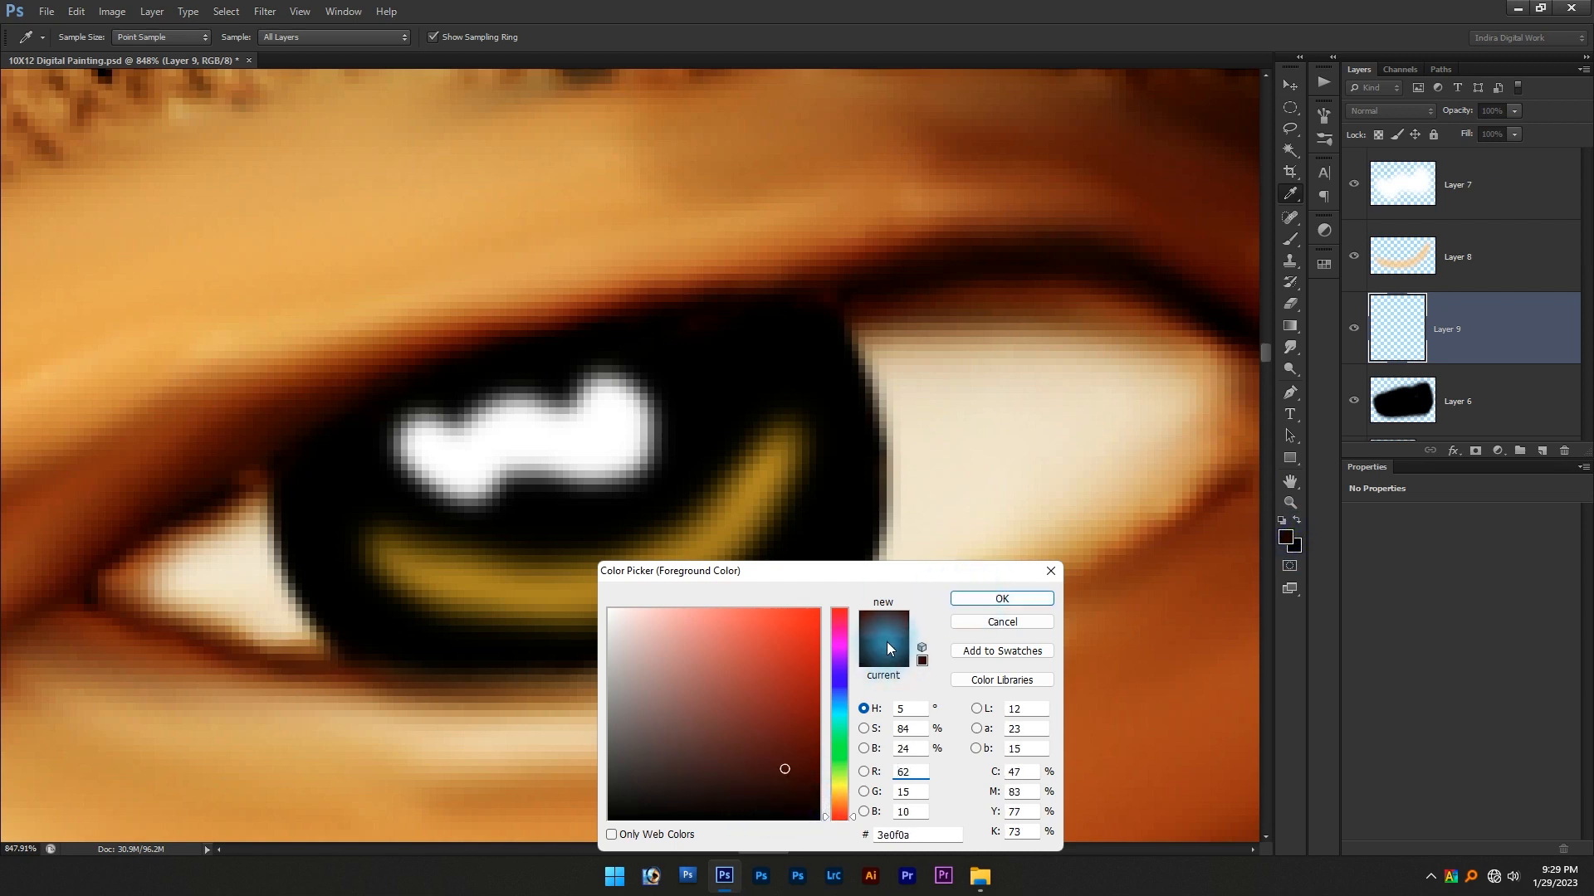
left_click(999, 602)
mouse_move(576, 535)
left_mouse_down()
mouse_move(673, 556)
mouse_move(567, 501)
mouse_move(567, 514)
mouse_move(513, 503)
mouse_move(617, 485)
mouse_move(548, 509)
mouse_move(553, 480)
mouse_move(621, 488)
left_mouse_up()
Set the opacity of the brown spot's Layer 9 to 50% and check the eye against the whole face
key("v")
scroll(621, 490, "down", 2)
key("5")
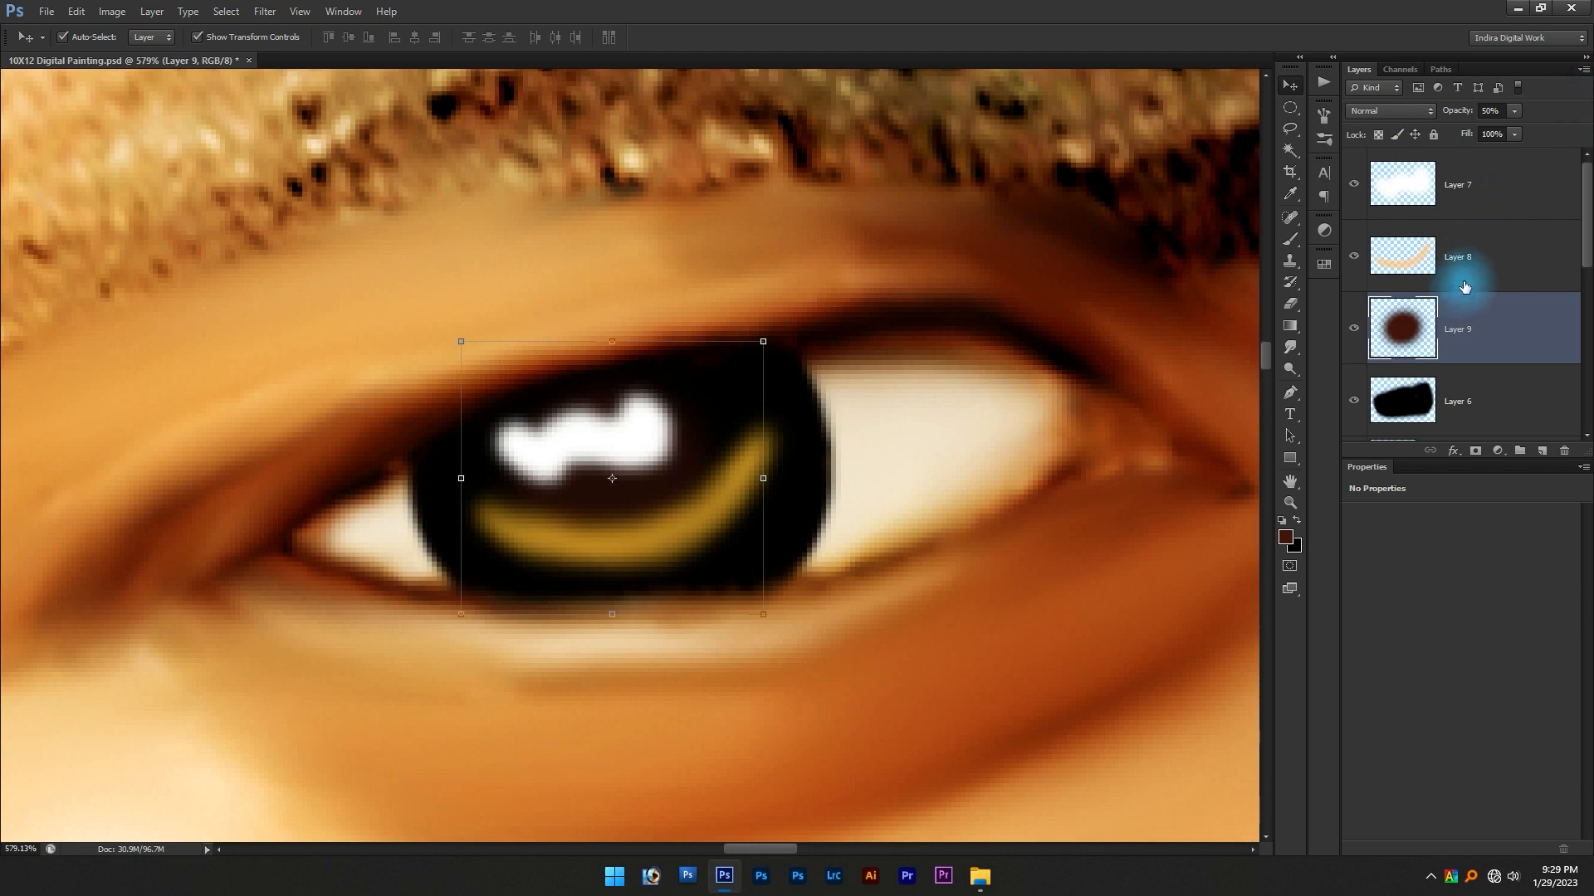
scroll(1082, 254, "down", 2)
left_click(921, 770)
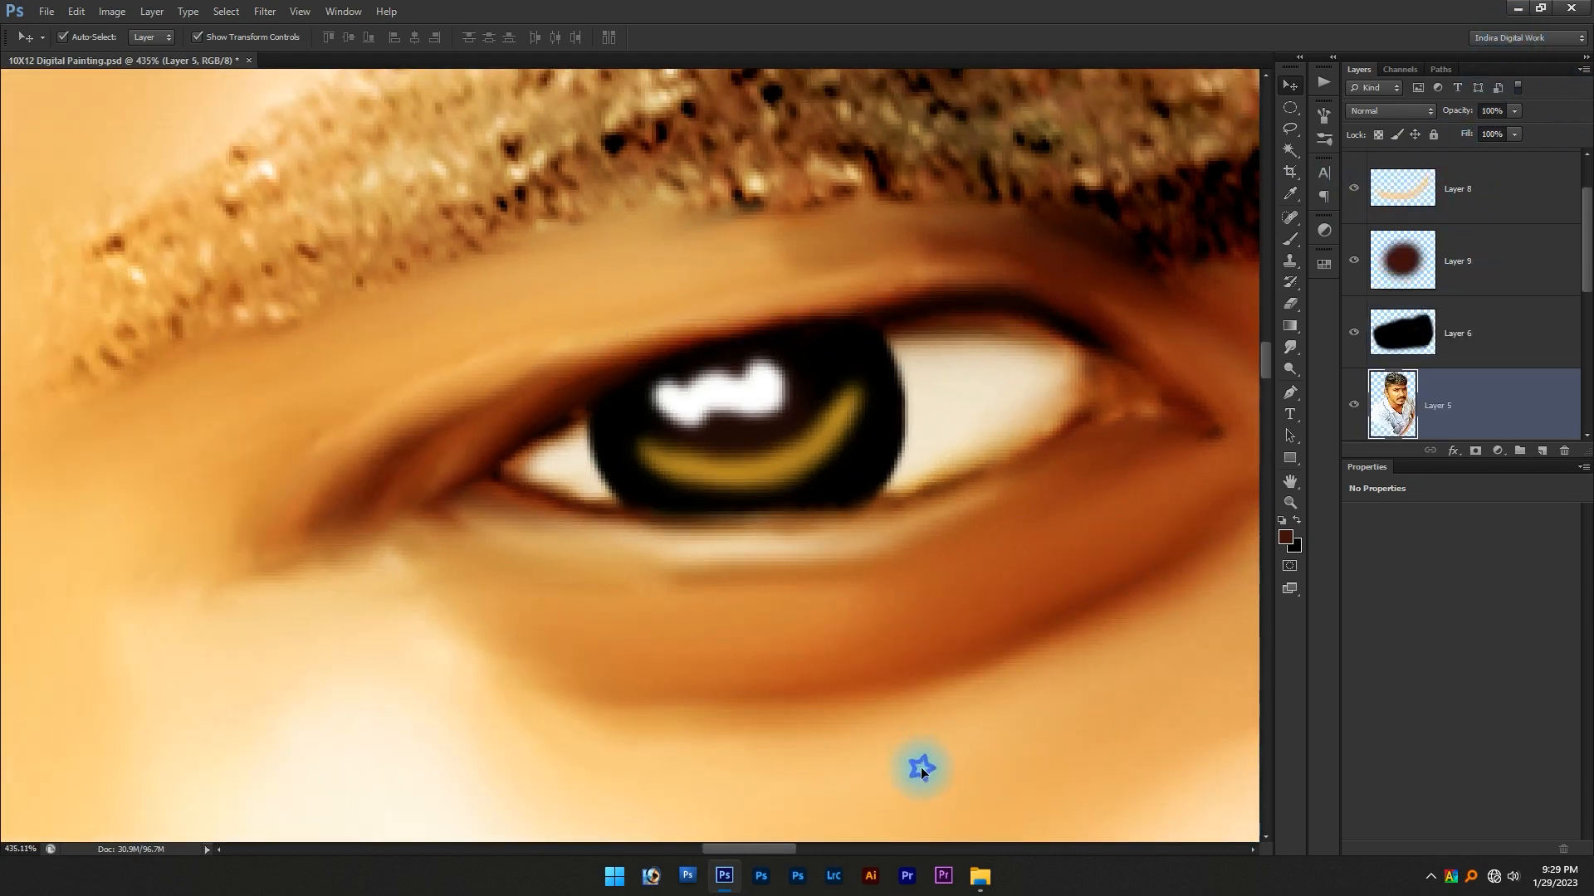
key("ctrl+0")
scroll(776, 437, "up", 3)
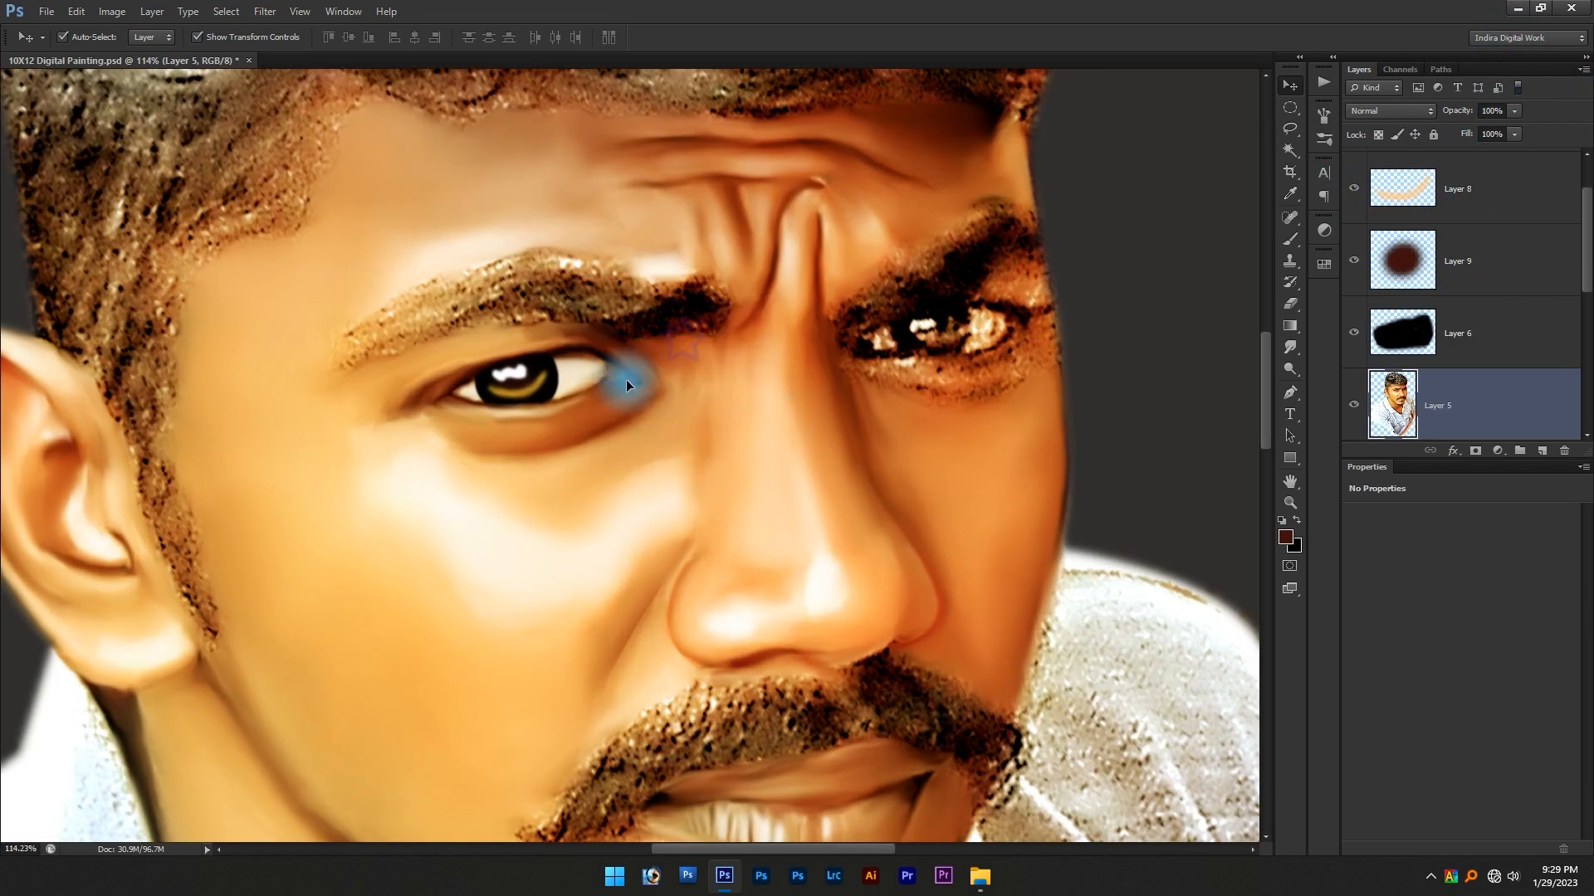
scroll(636, 399, "down", 1)
Group the iris layers from Layer 6 up to Layer 7 and compare the face with the group hidden and shown
left_click(1484, 326)
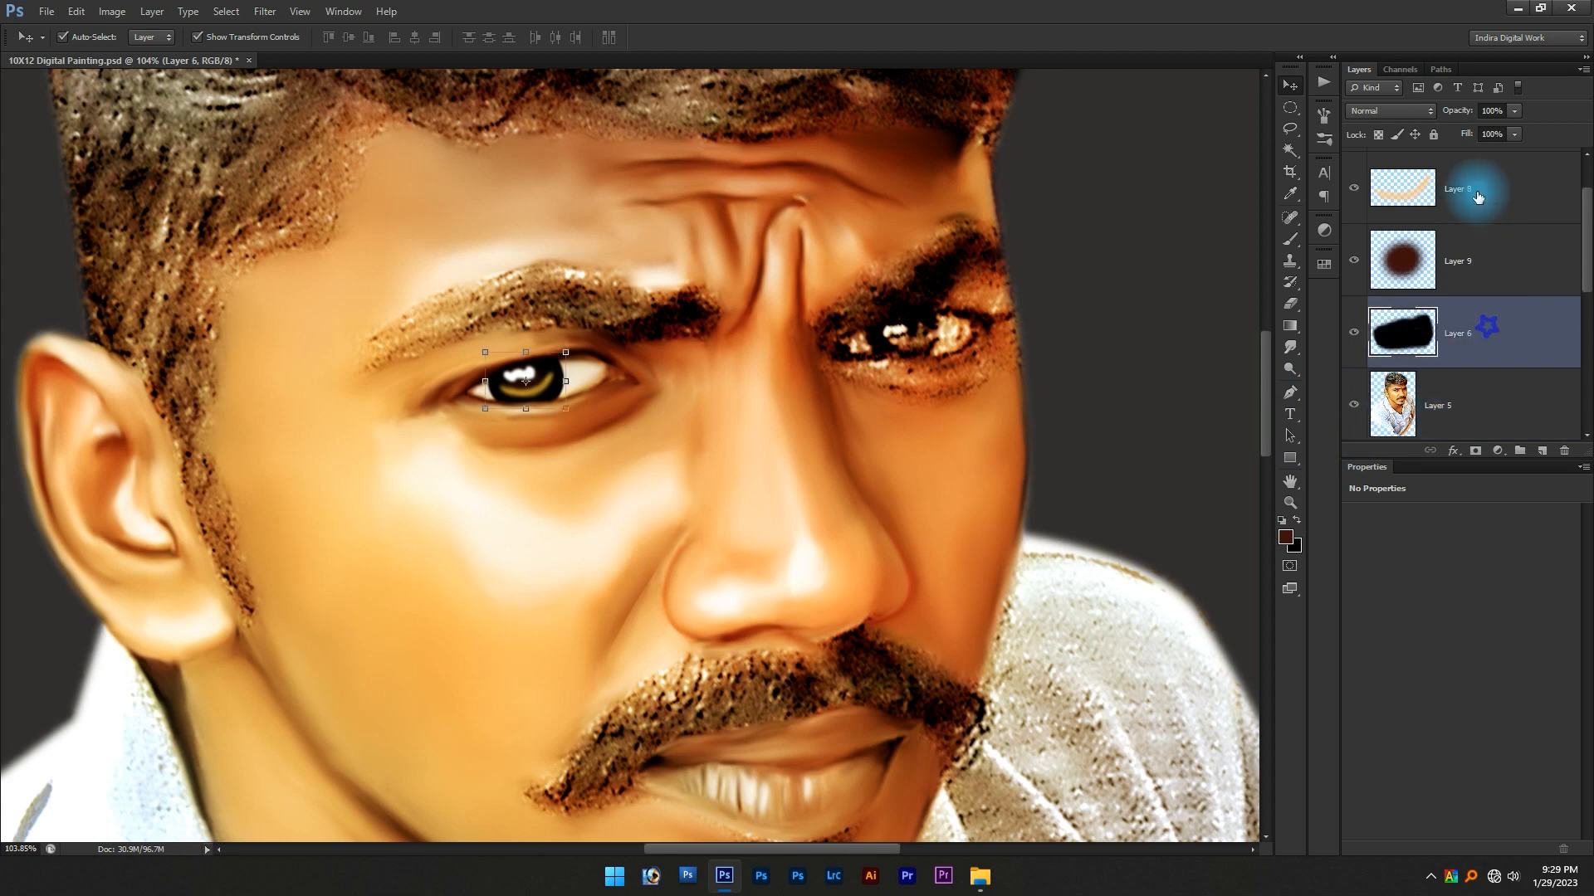
scroll(1479, 196, "up", 1)
left_click(1469, 185, "shift")
left_click_drag(1491, 432, 1520, 450)
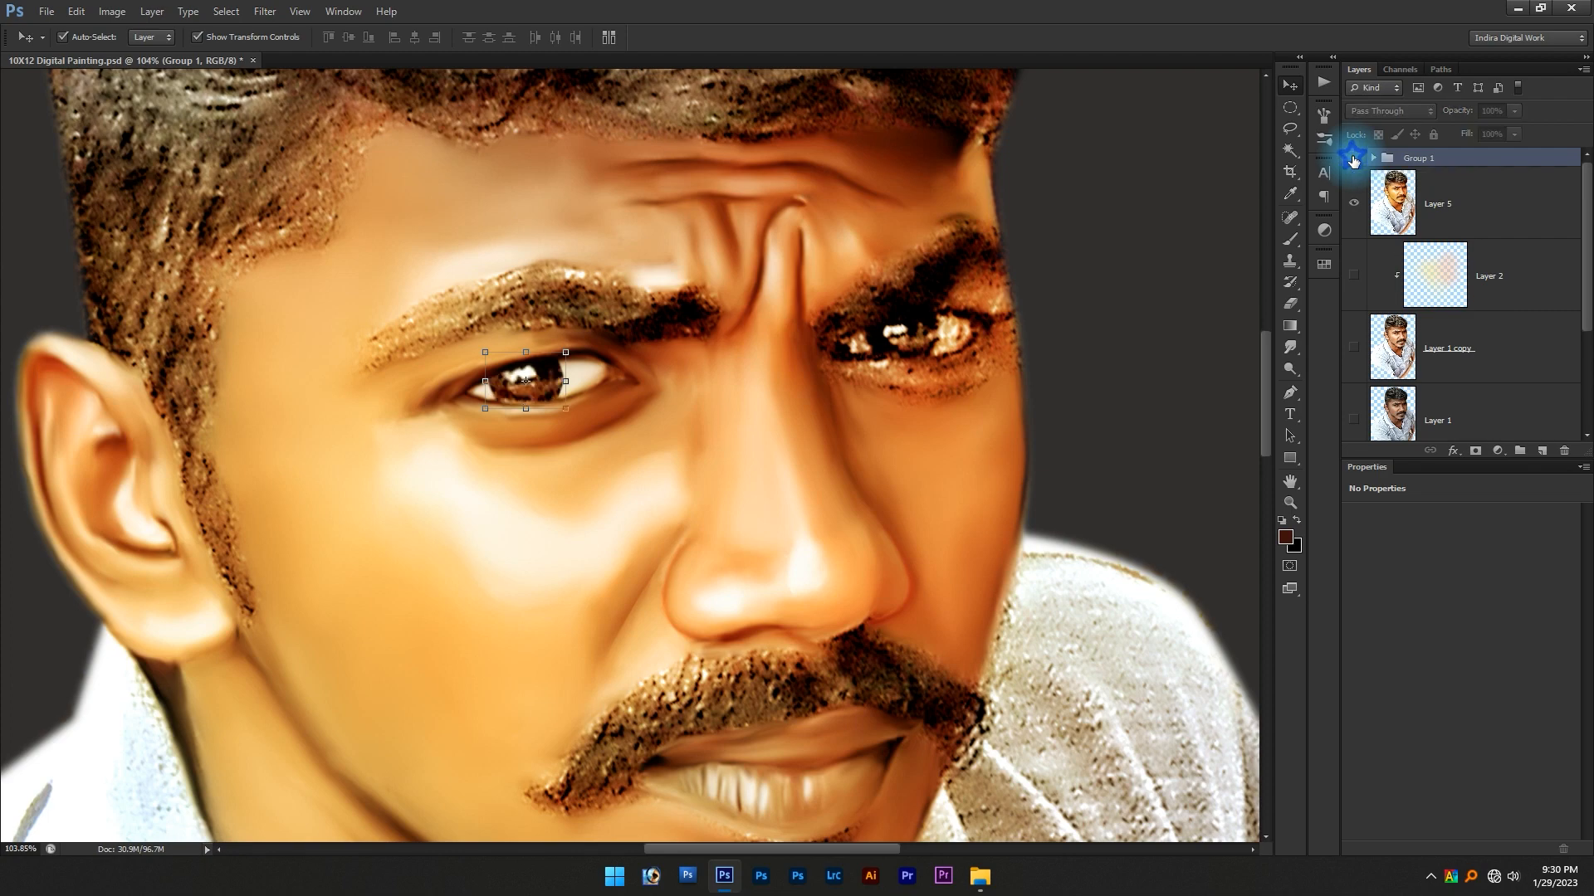
left_click(1200, 583)
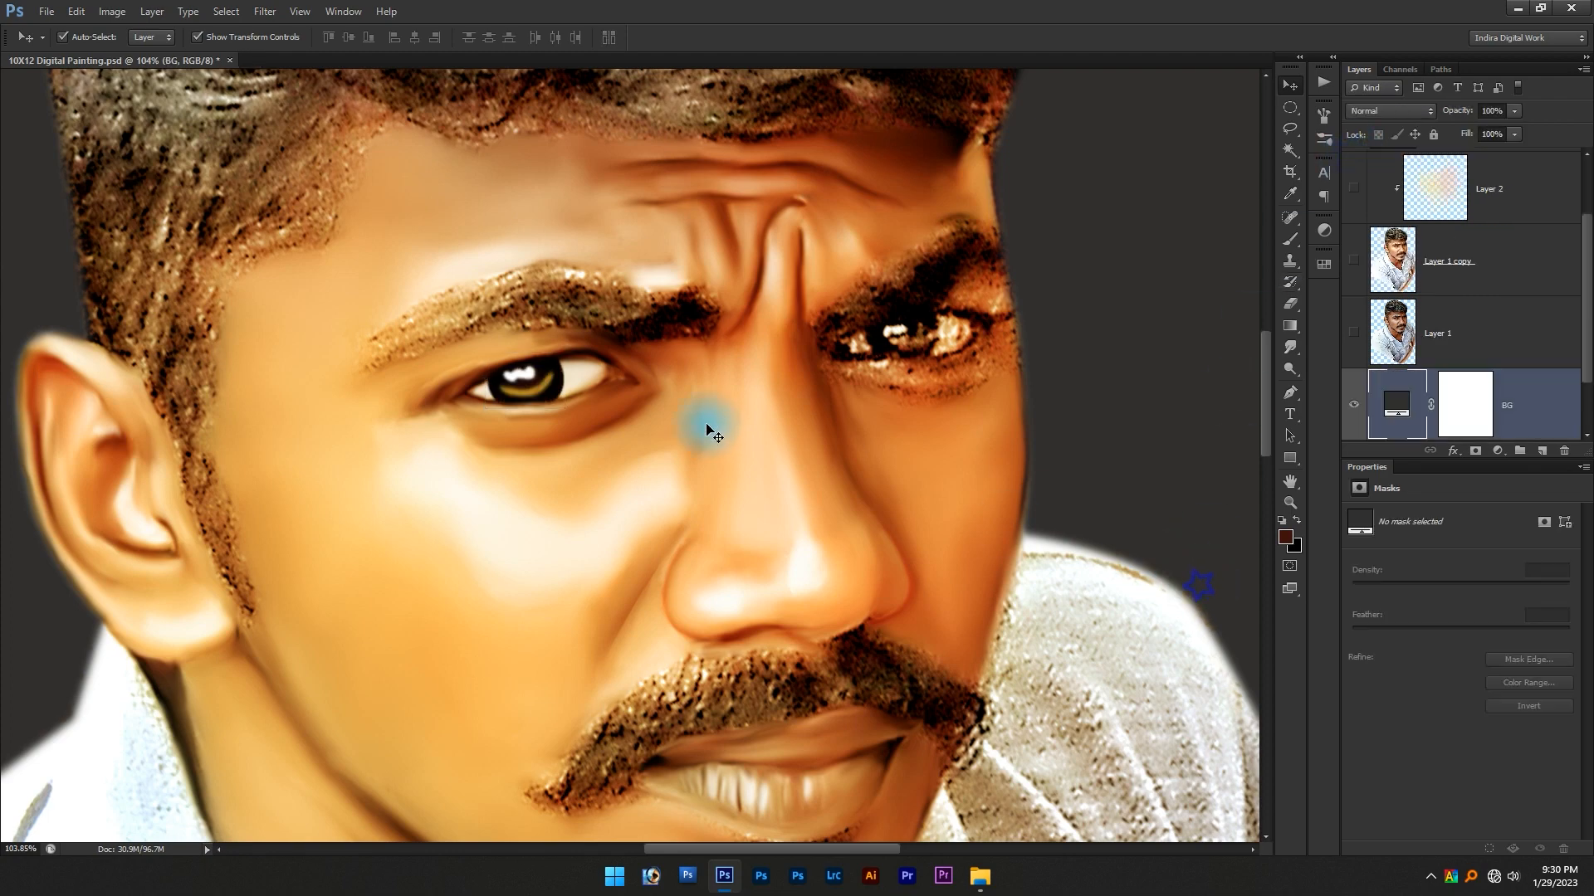
scroll(653, 387, "down", 3)
scroll(558, 412, "up", 3)
scroll(734, 343, "up", 10)
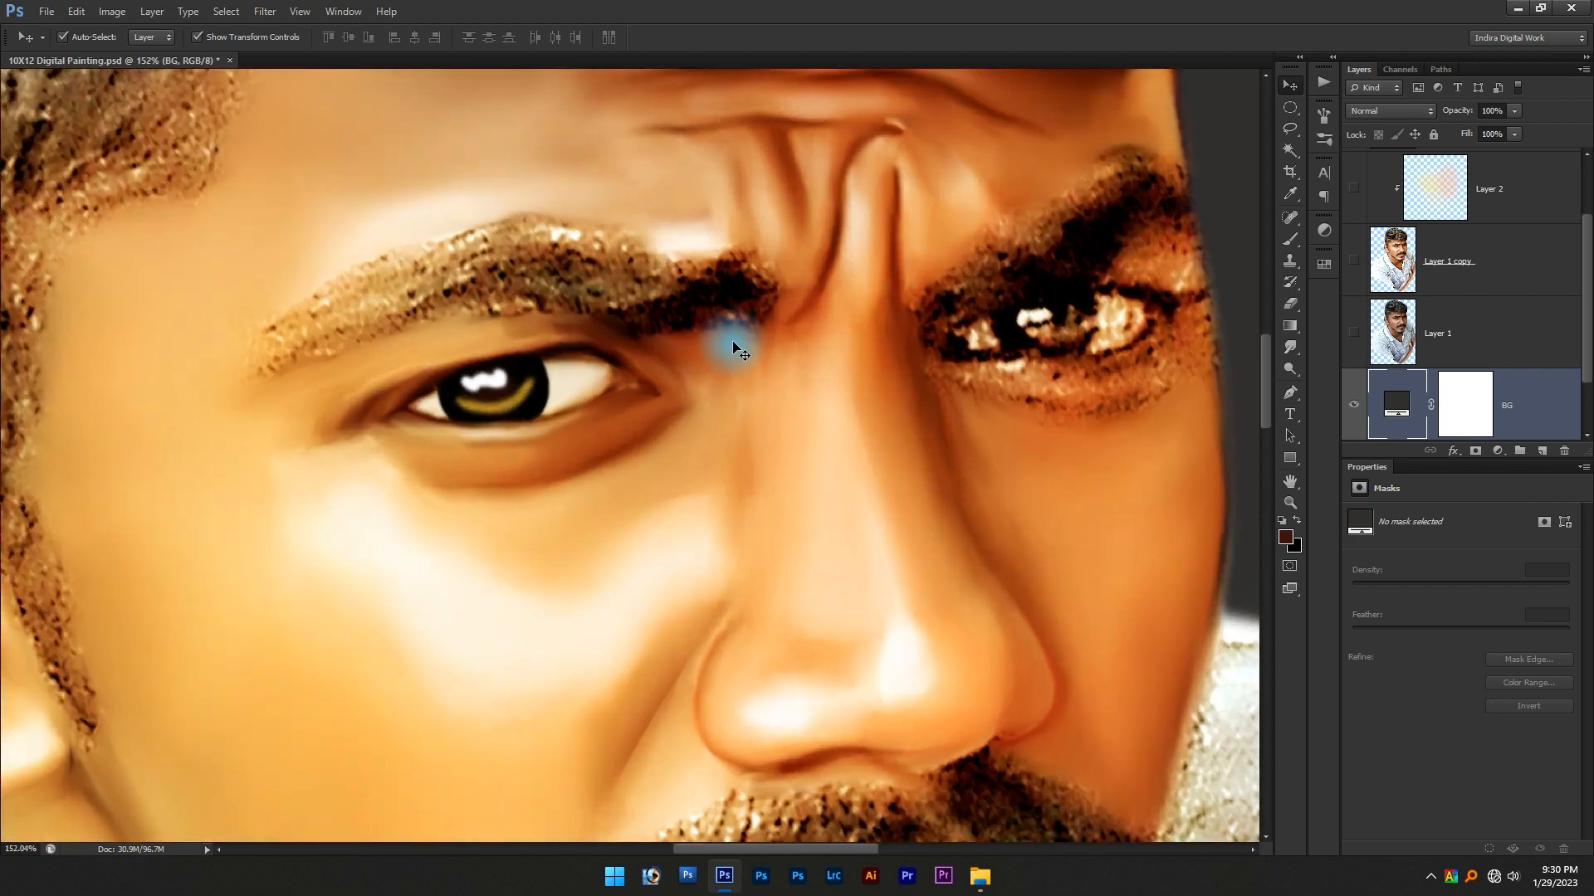
Smudge the inner corner and upper lid of the left eye on Layer 5 at 50% strength
key("r")
scroll(598, 314, "down", 2)
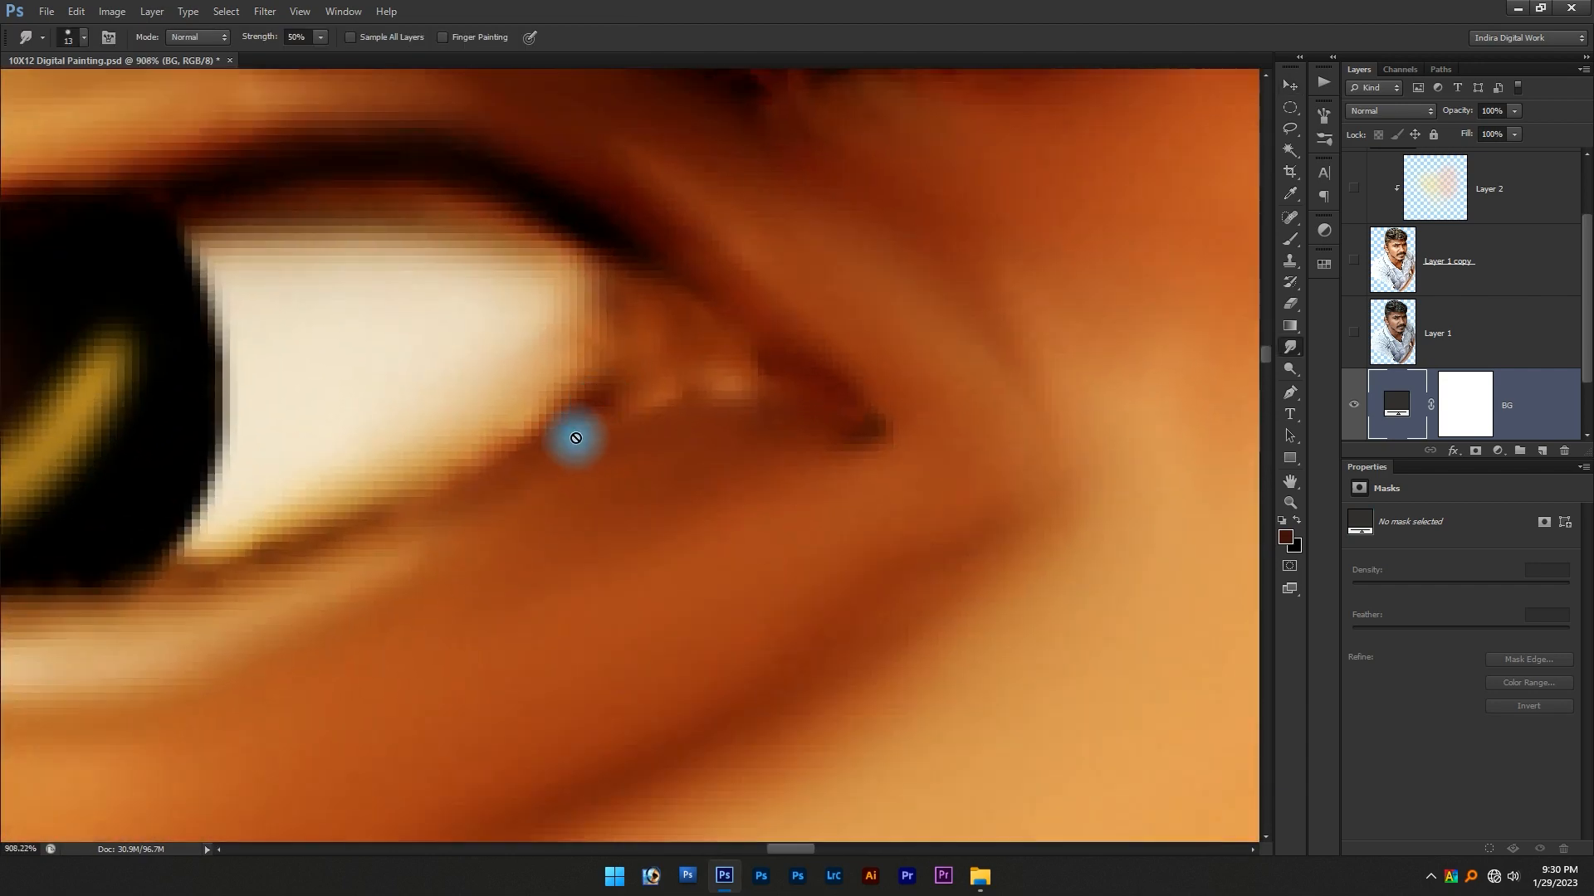
left_click_drag(552, 479, 689, 498)
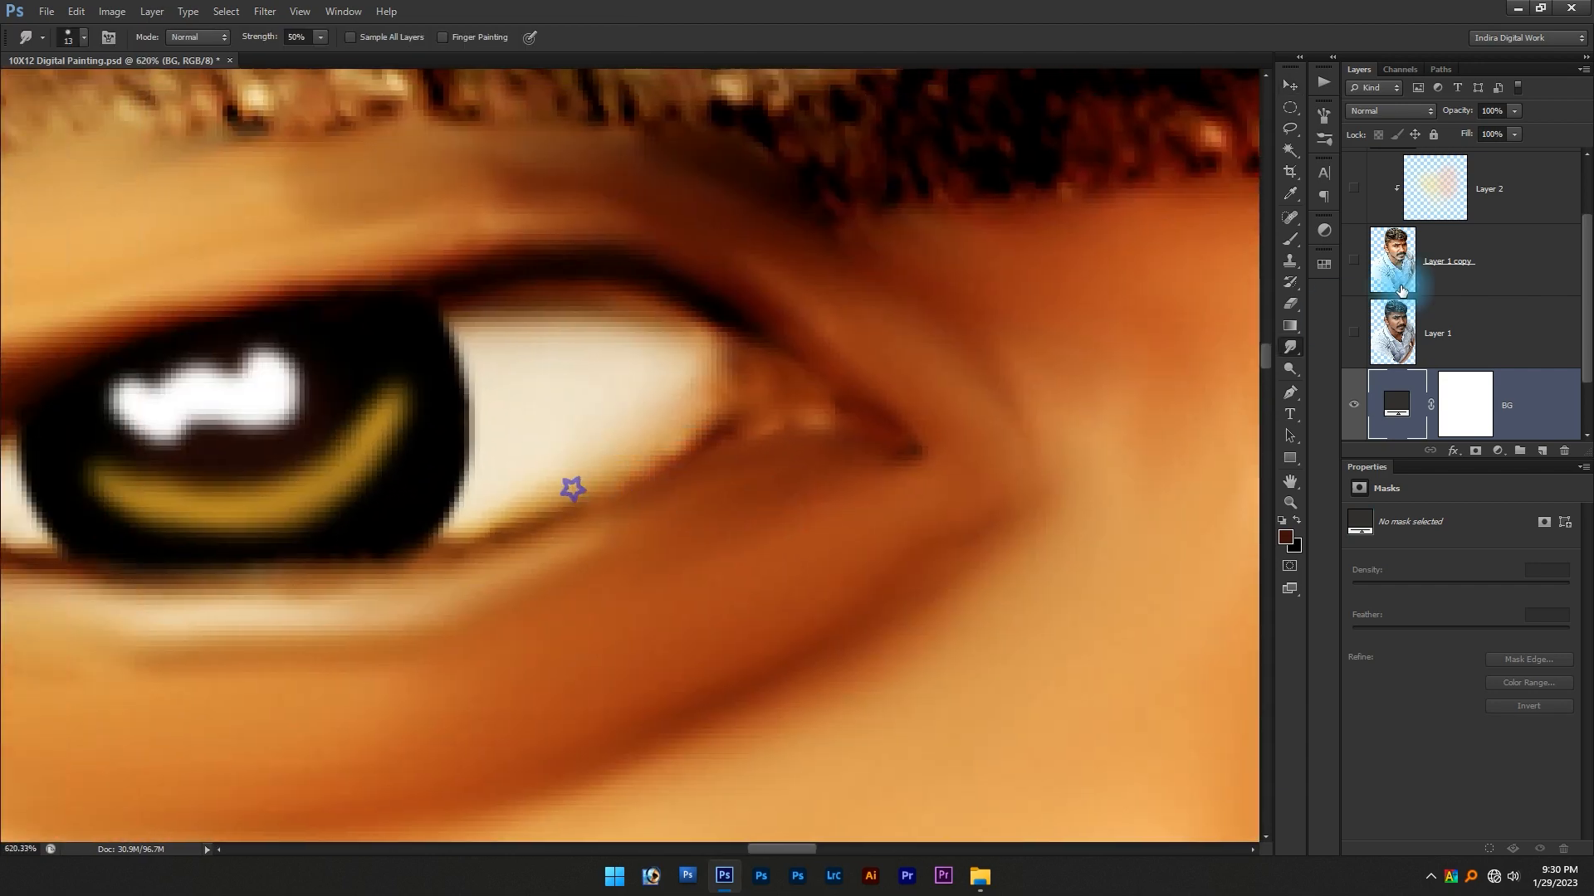
left_click(1455, 285)
scroll(1492, 267, "up", 3)
left_click(1508, 205)
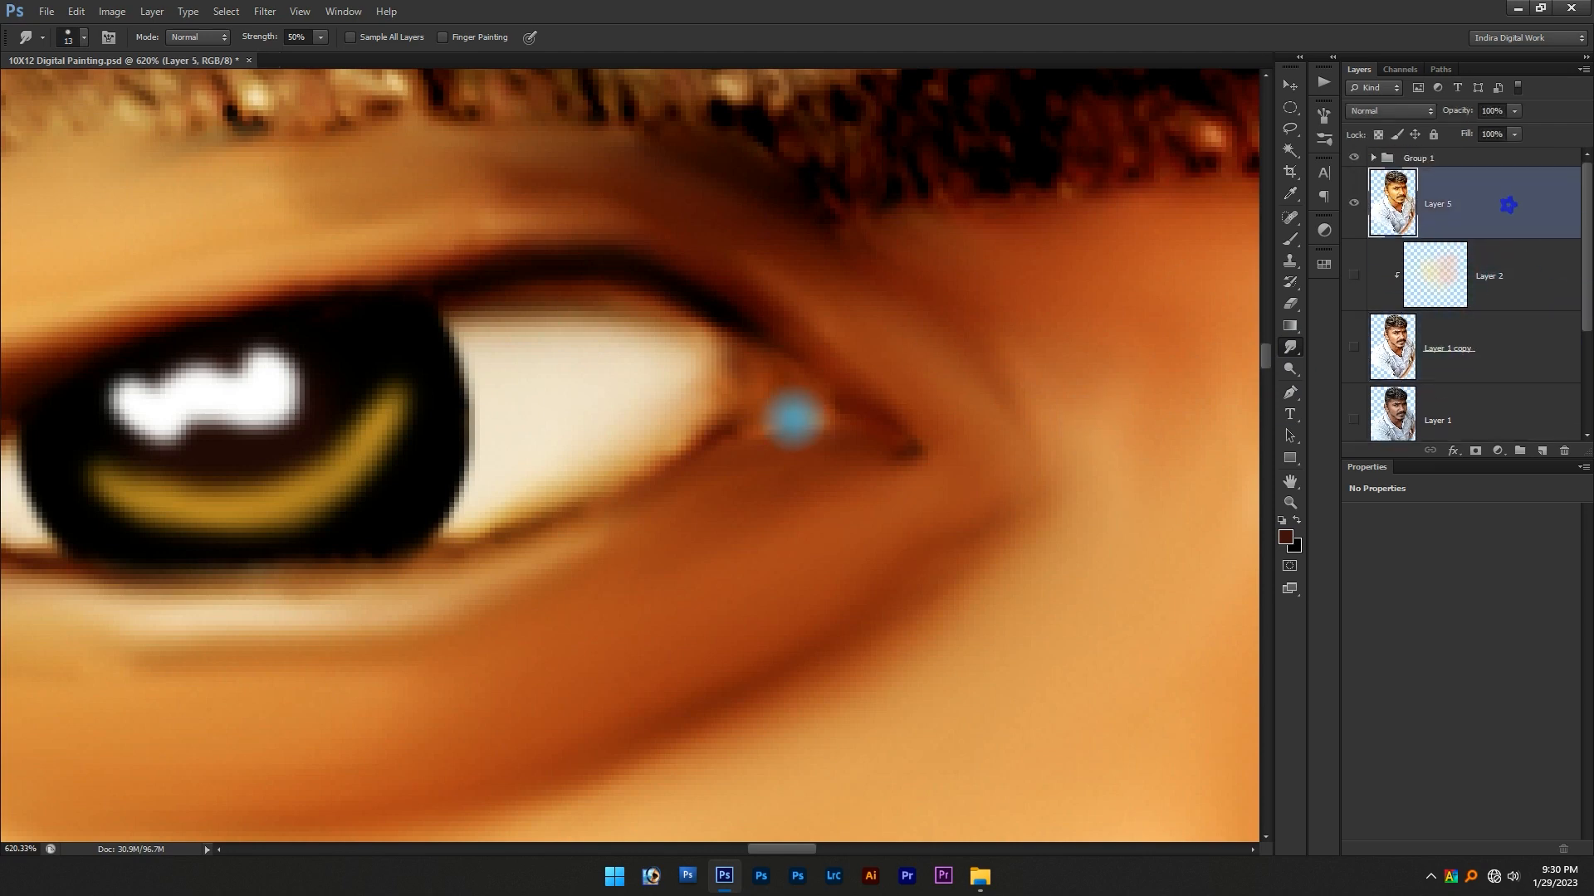
scroll(770, 420, "up", 3)
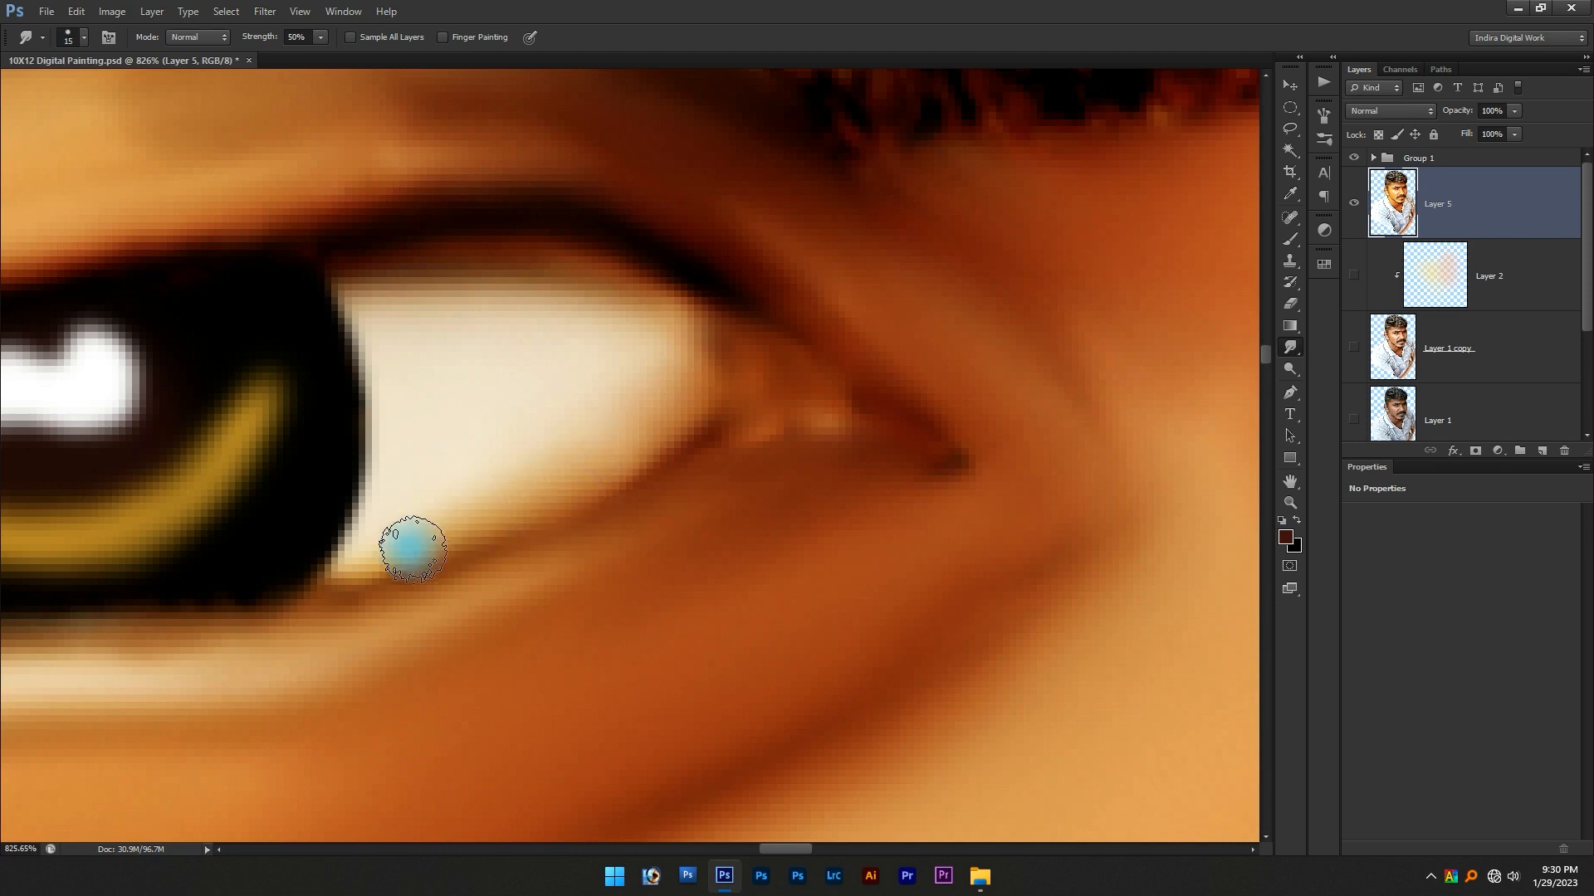
scroll(677, 391, "down", 2)
left_click_drag(821, 354, 857, 401)
left_click_drag(497, 240, 782, 332)
mouse_move(814, 388)
left_mouse_down()
mouse_move(754, 411)
mouse_move(651, 418)
left_mouse_up()
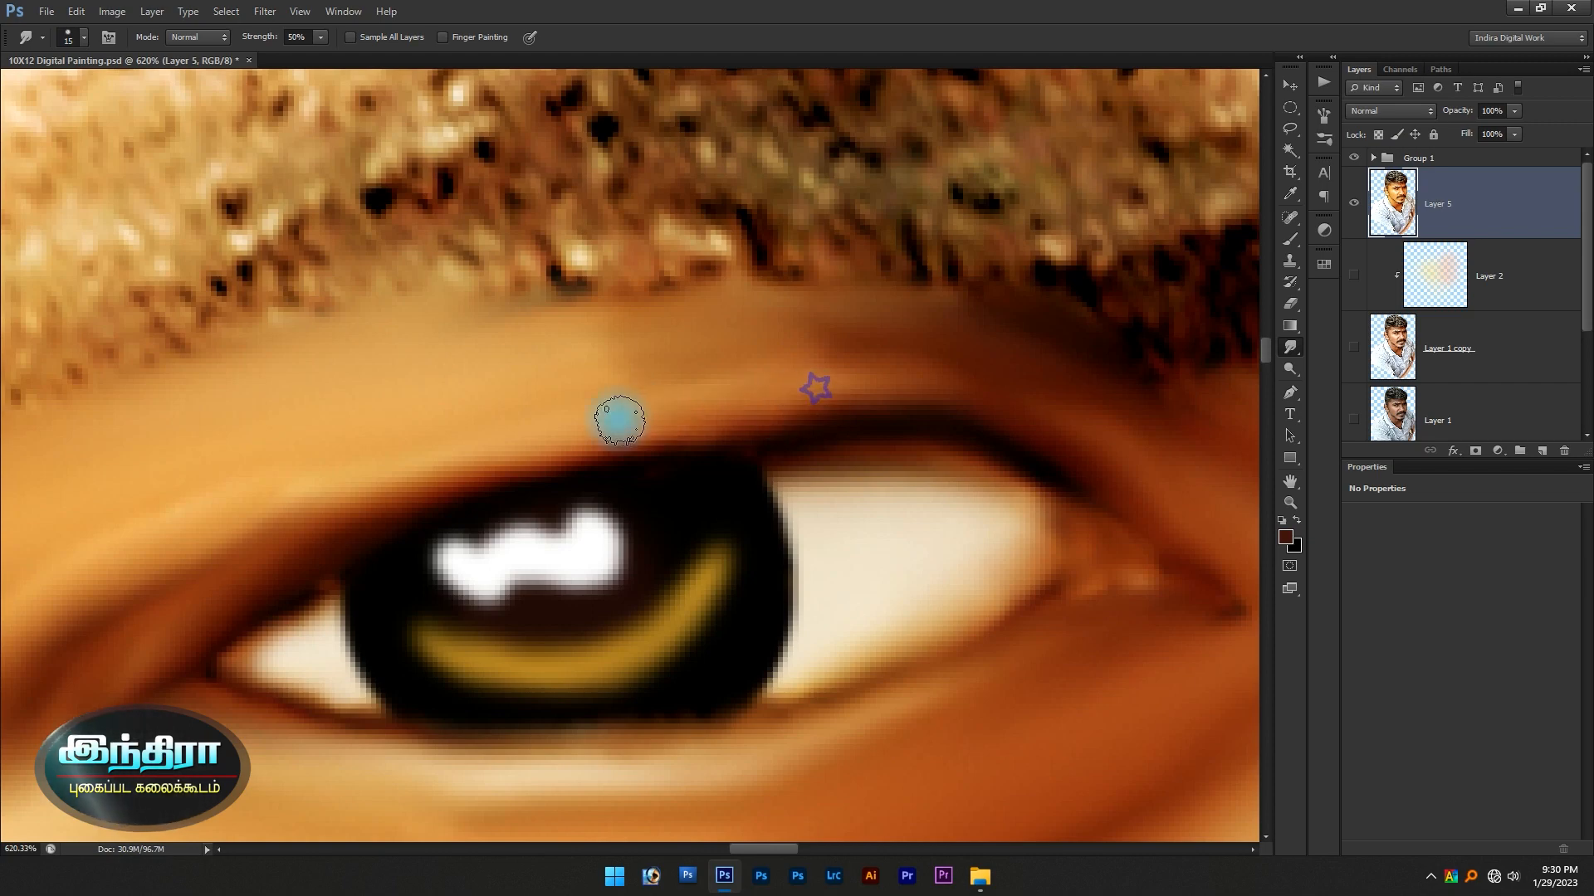
Smudge the white and lid edge at the outer corner of the left eye with a size 11 brush
left_click_drag(412, 462, 741, 321)
scroll(671, 373, "down", 6)
scroll(676, 452, "up", 8)
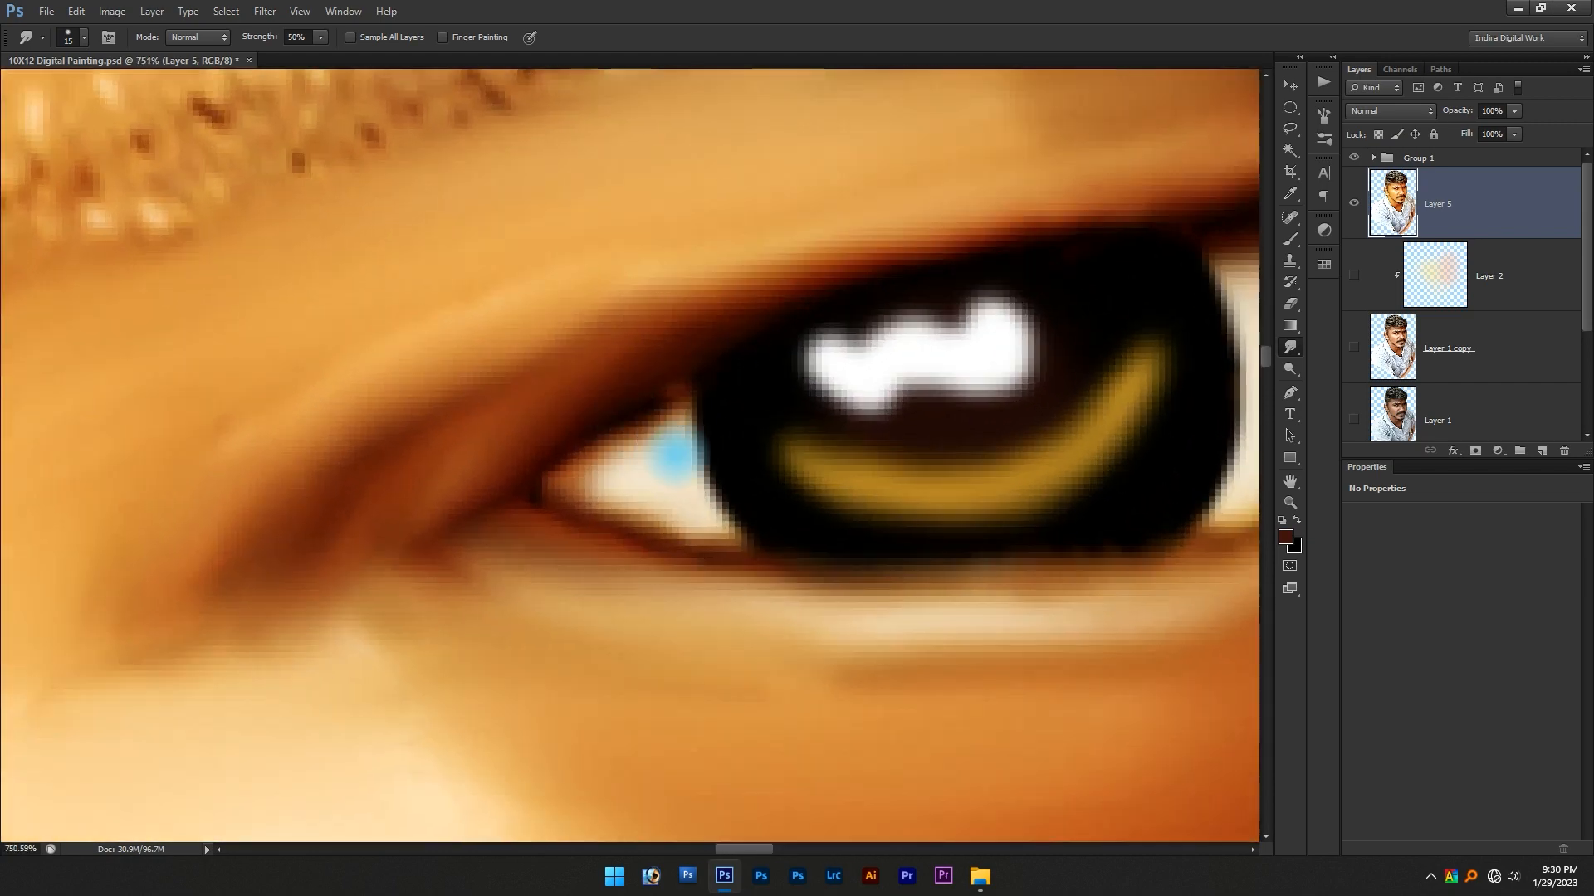
scroll(676, 455, "up", 3)
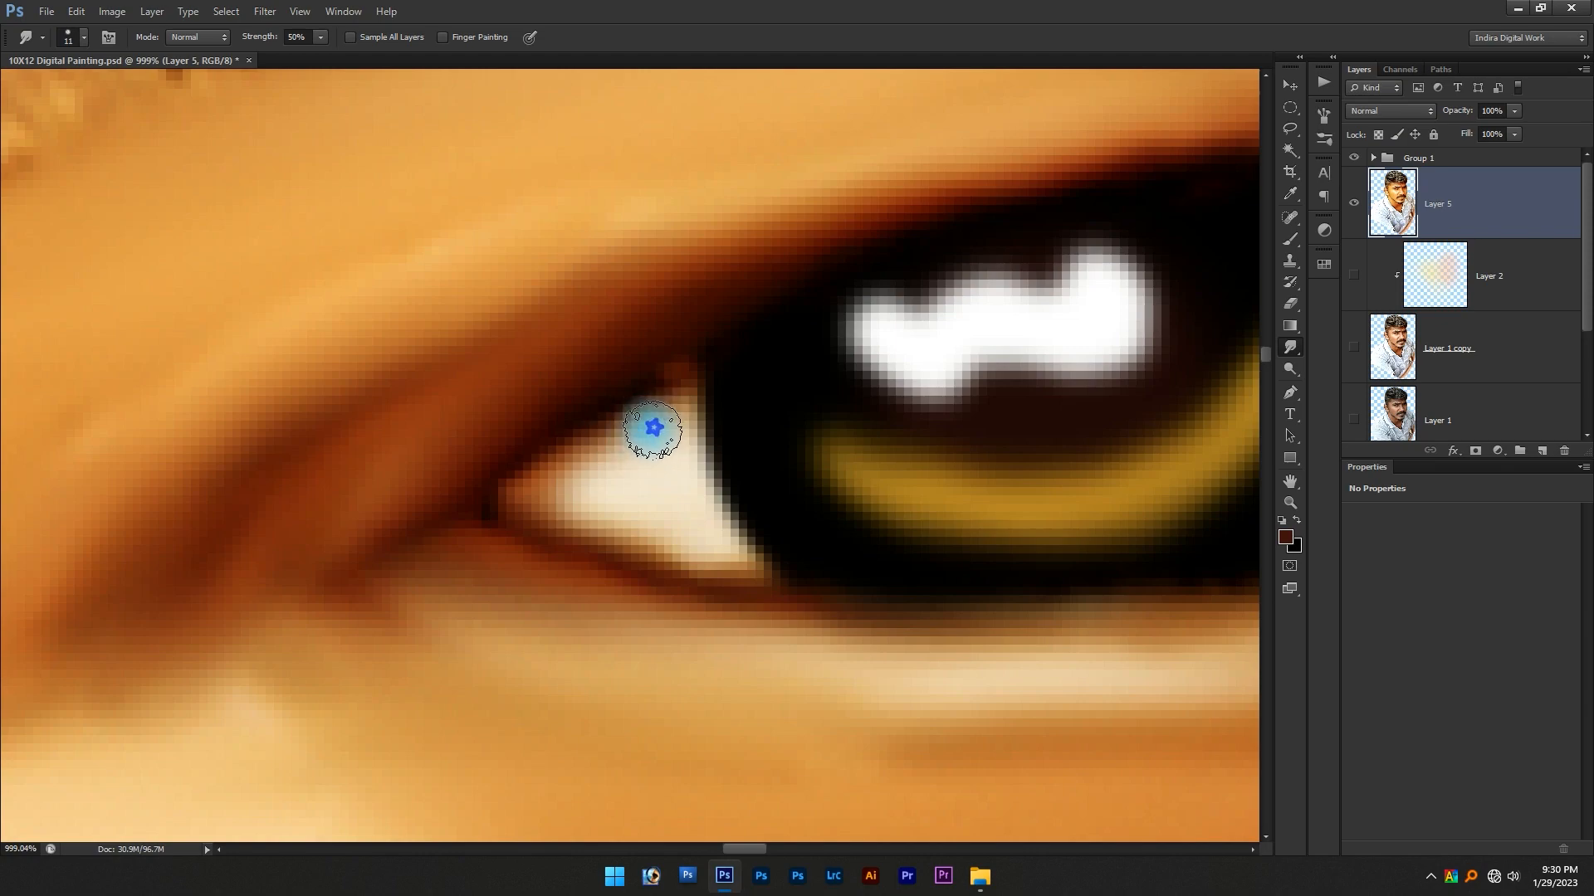
scroll(671, 519, "down", 20)
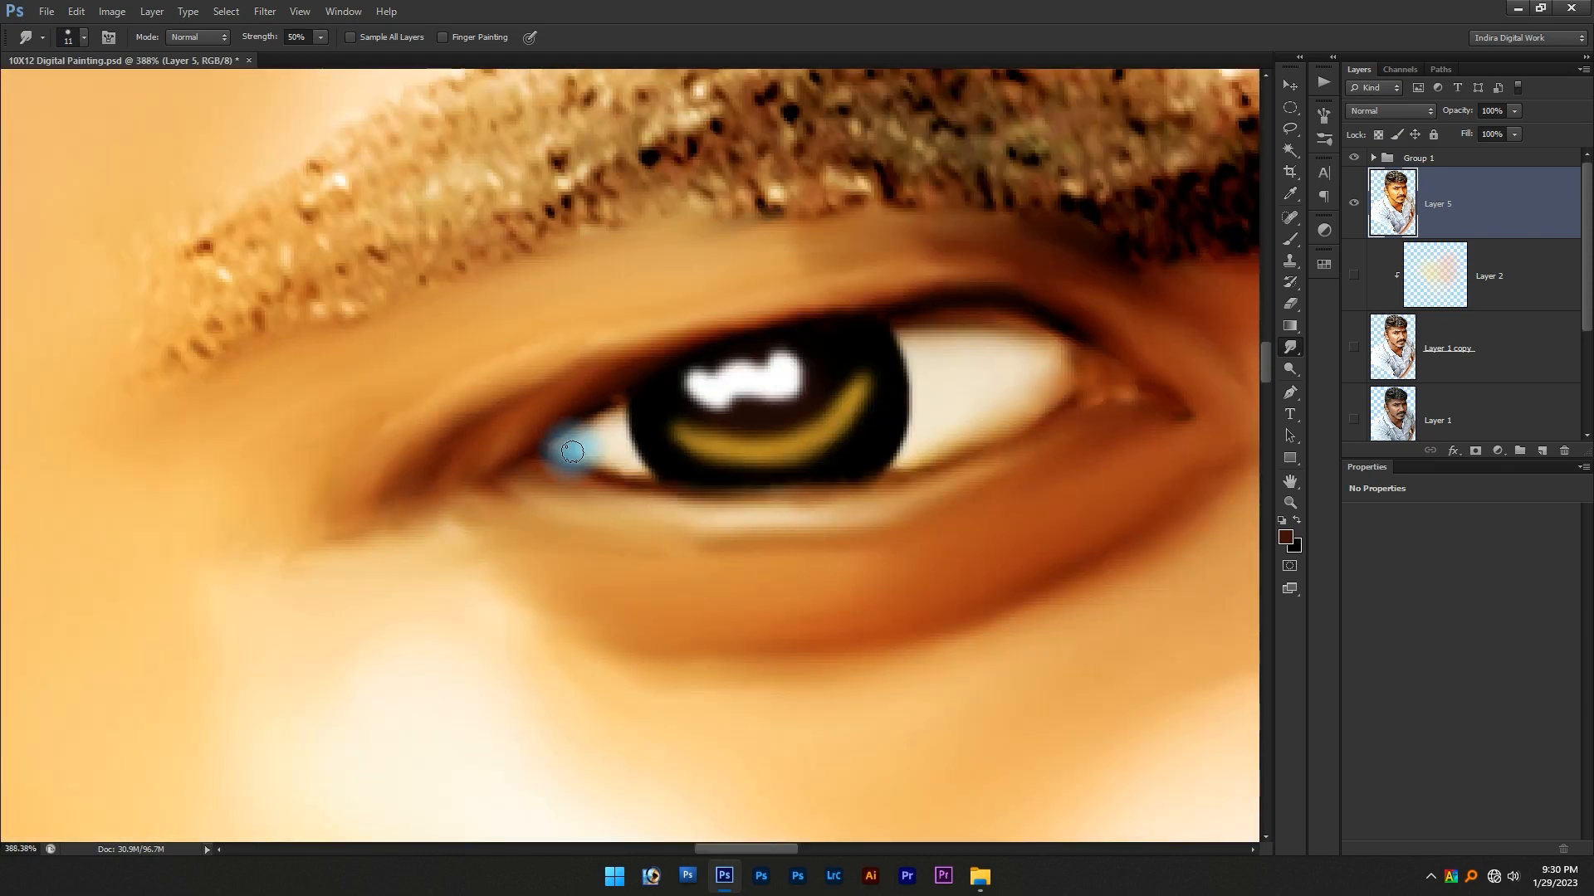
Load Layer 5's outline as a selection and smudge the skin around the right eye's outer corner with a size 55 brush
scroll(967, 559, "down", 3)
scroll(872, 532, "up", 17)
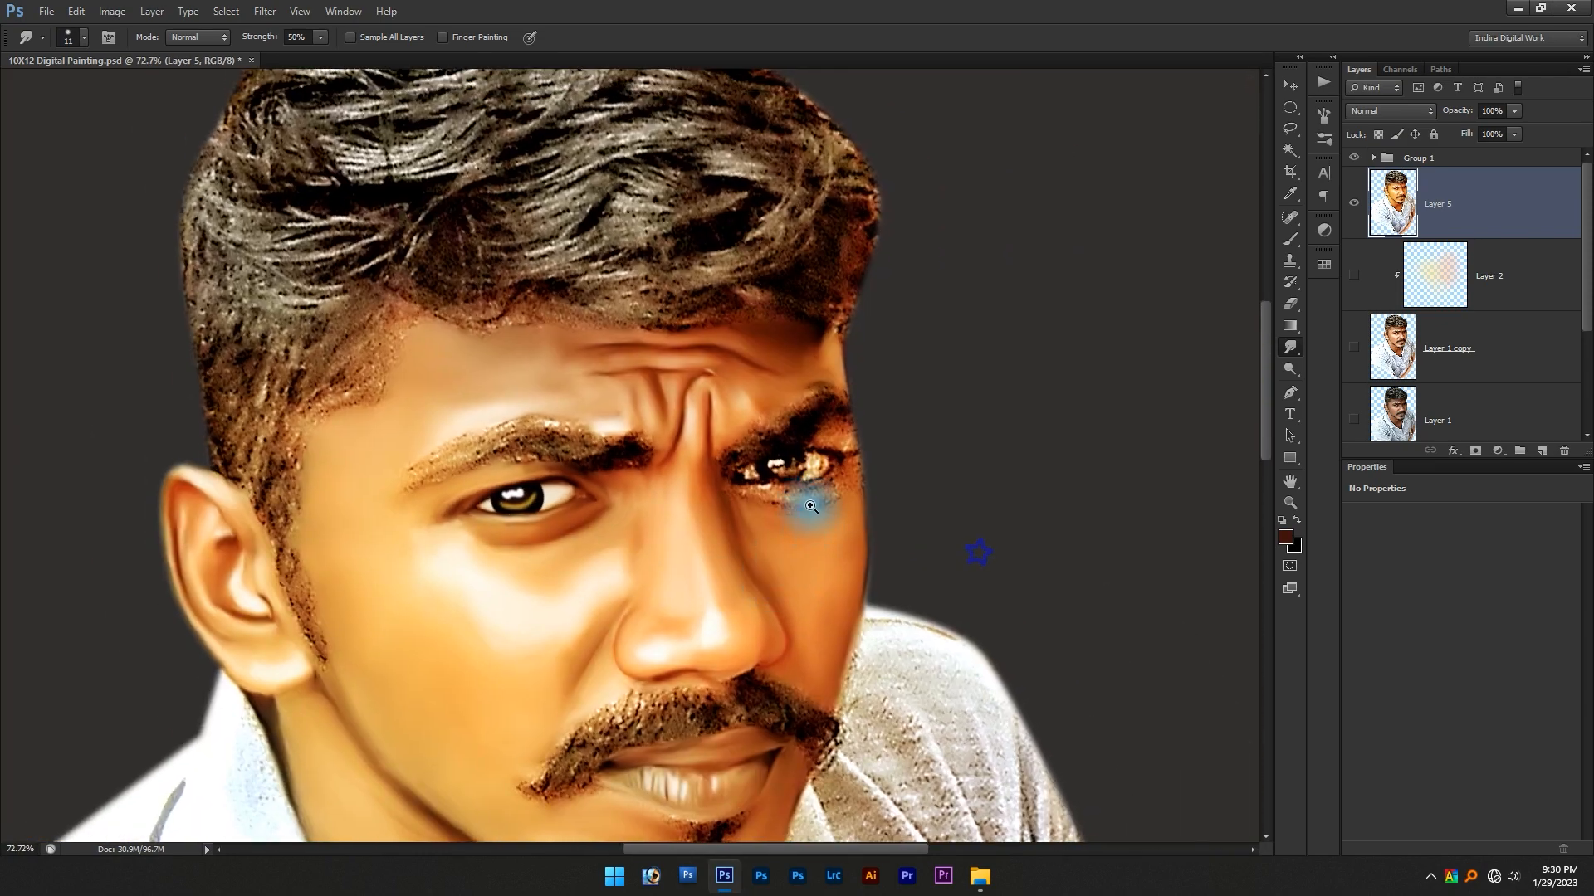
scroll(961, 366, "up", 2)
left_click_drag(960, 366, 923, 483)
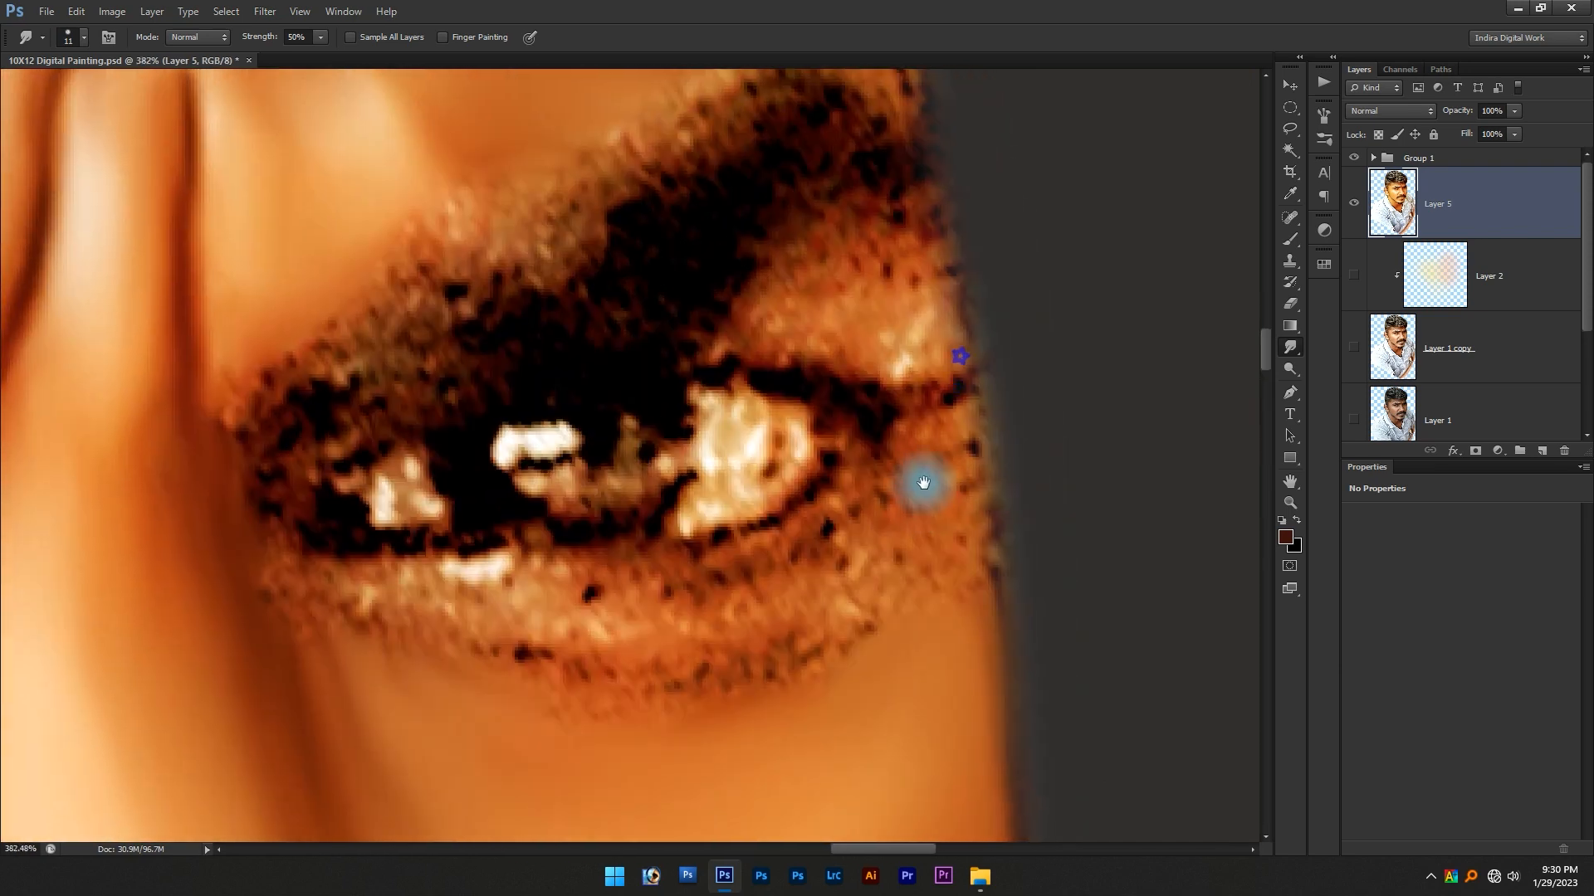
scroll(962, 340, "down", 2)
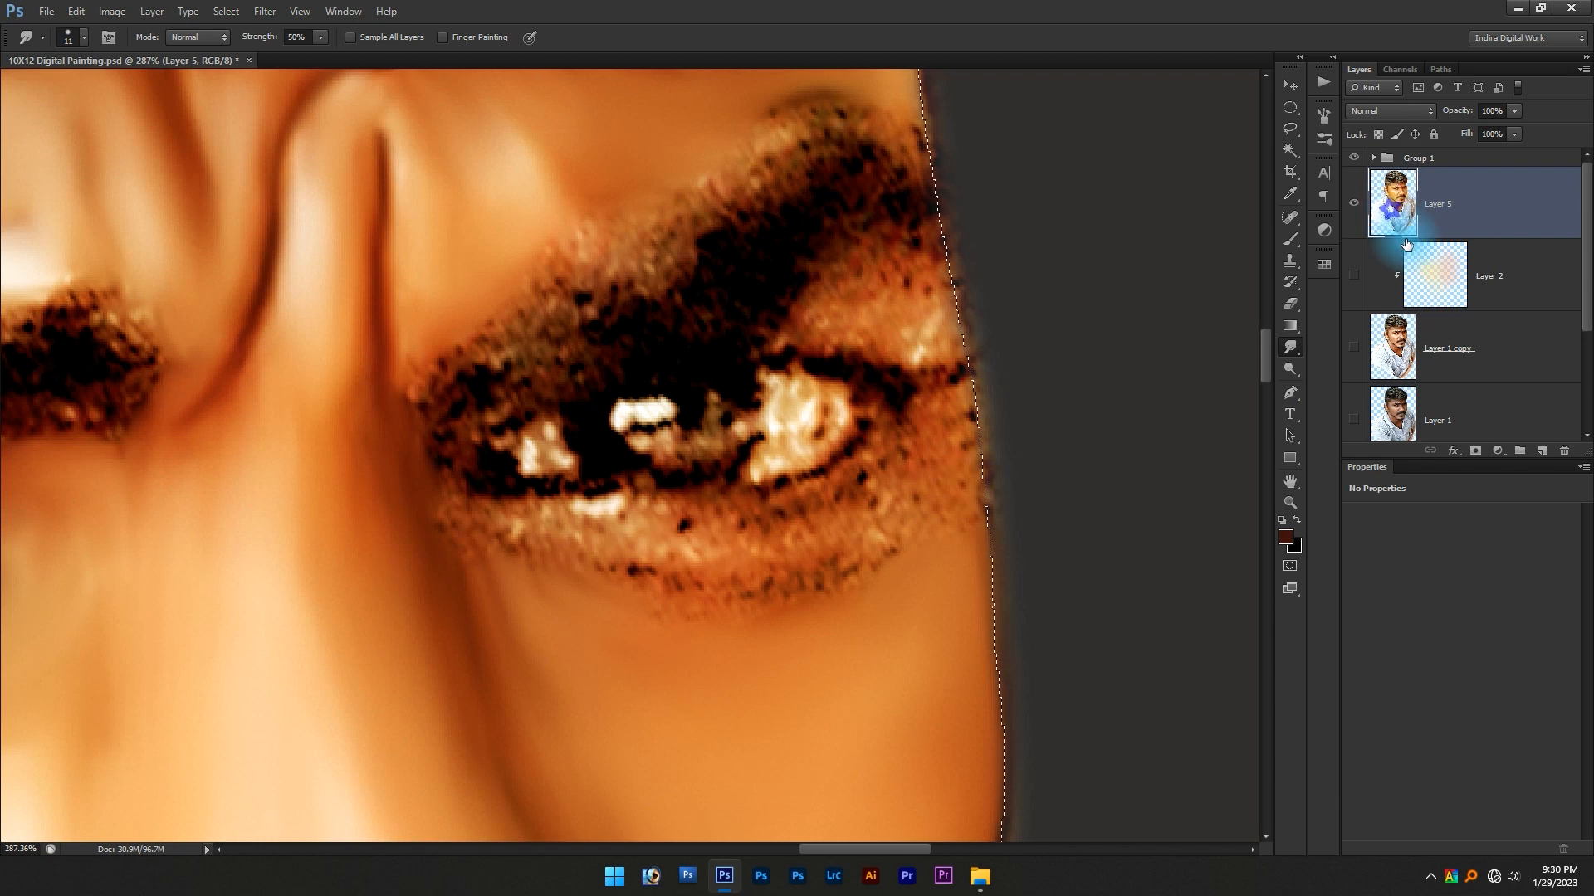
left_click_drag(897, 542, 949, 531)
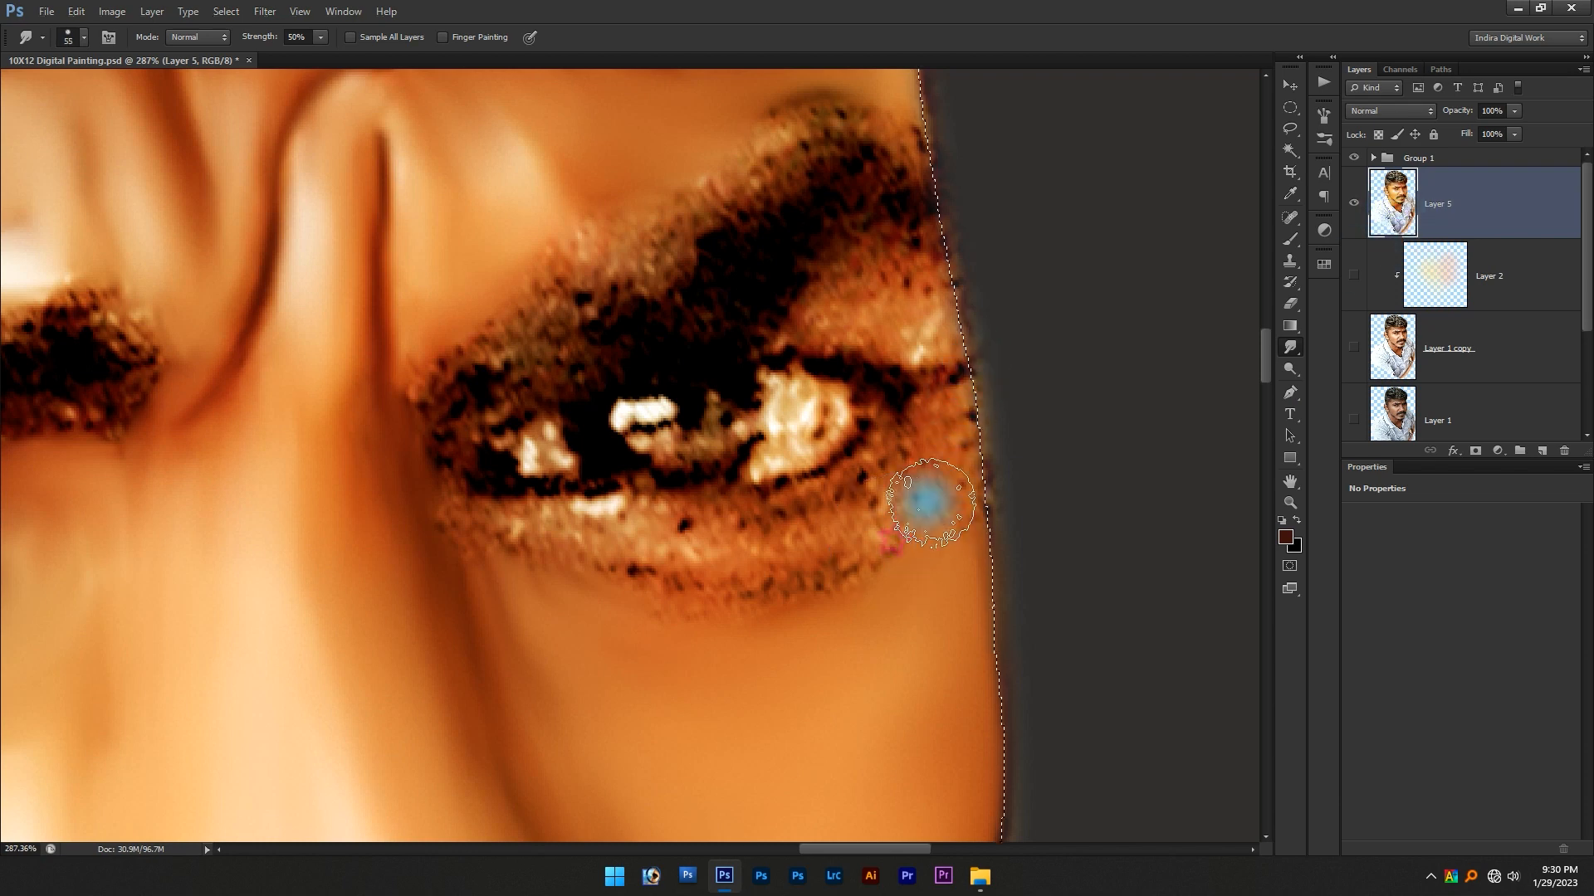
scroll(882, 316, "up", 1)
mouse_move(883, 317)
left_mouse_down()
mouse_move(865, 313)
mouse_move(878, 277)
mouse_move(990, 420)
left_mouse_up()
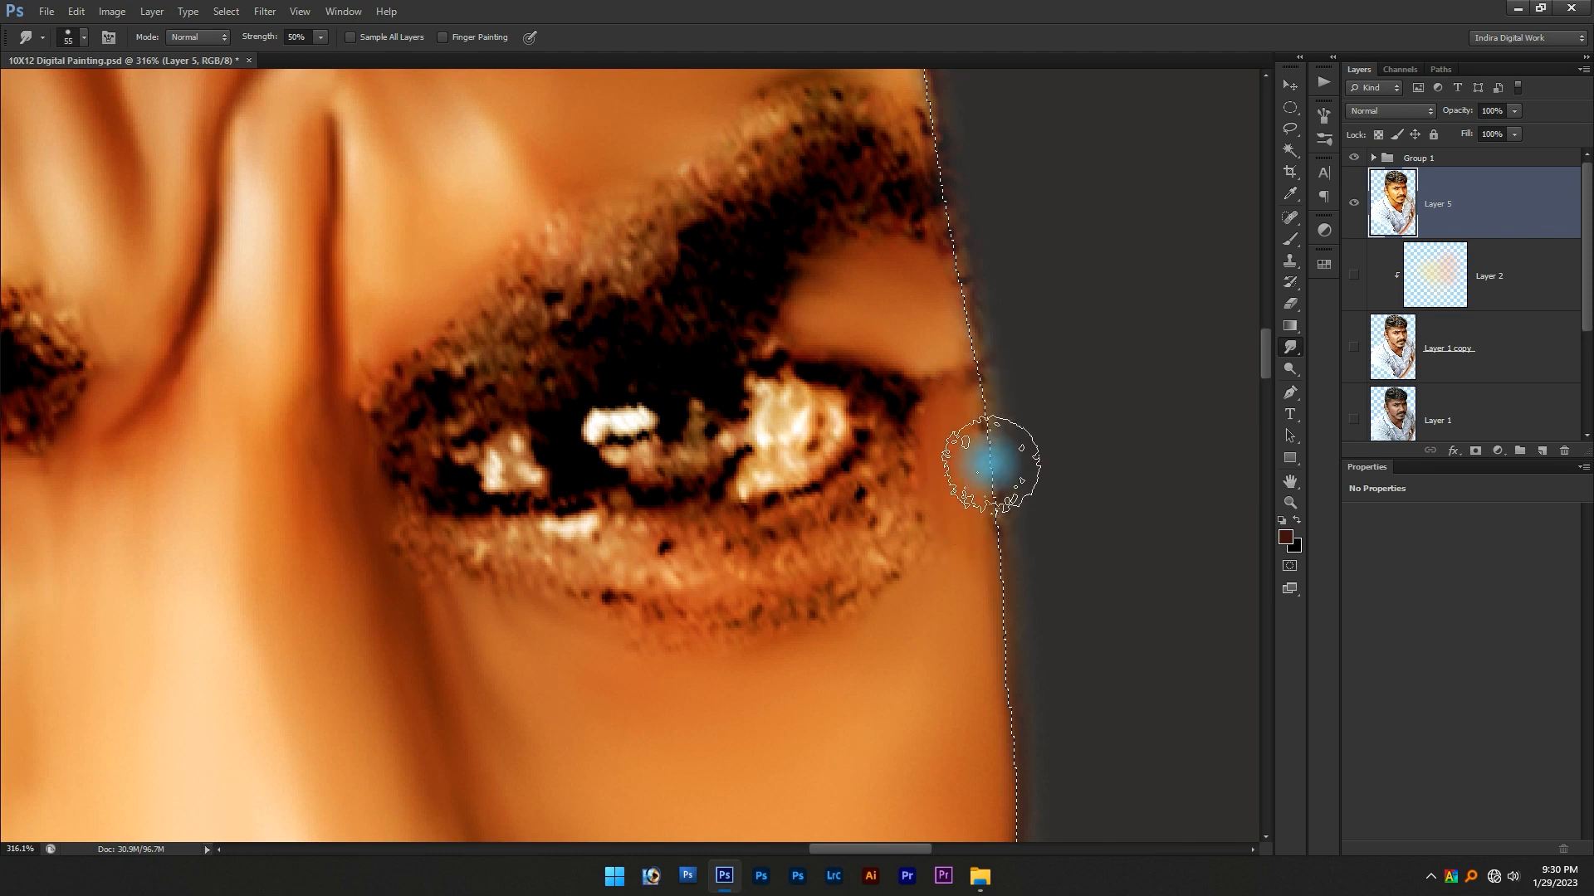
Smudge the grainy skin beneath the right eye into a smooth lower lid, using a brush size of 42
left_click_drag(762, 586, 747, 583)
mouse_move(565, 553)
left_mouse_down()
mouse_move(626, 557)
mouse_move(457, 552)
mouse_move(736, 587)
mouse_move(700, 583)
mouse_move(874, 536)
mouse_move(820, 556)
mouse_move(912, 508)
mouse_move(890, 554)
mouse_move(843, 588)
mouse_move(827, 581)
mouse_move(898, 534)
mouse_move(782, 653)
mouse_move(832, 634)
mouse_move(644, 651)
mouse_move(919, 626)
mouse_move(699, 645)
mouse_move(890, 552)
mouse_move(865, 537)
mouse_move(984, 469)
mouse_move(965, 285)
left_mouse_up()
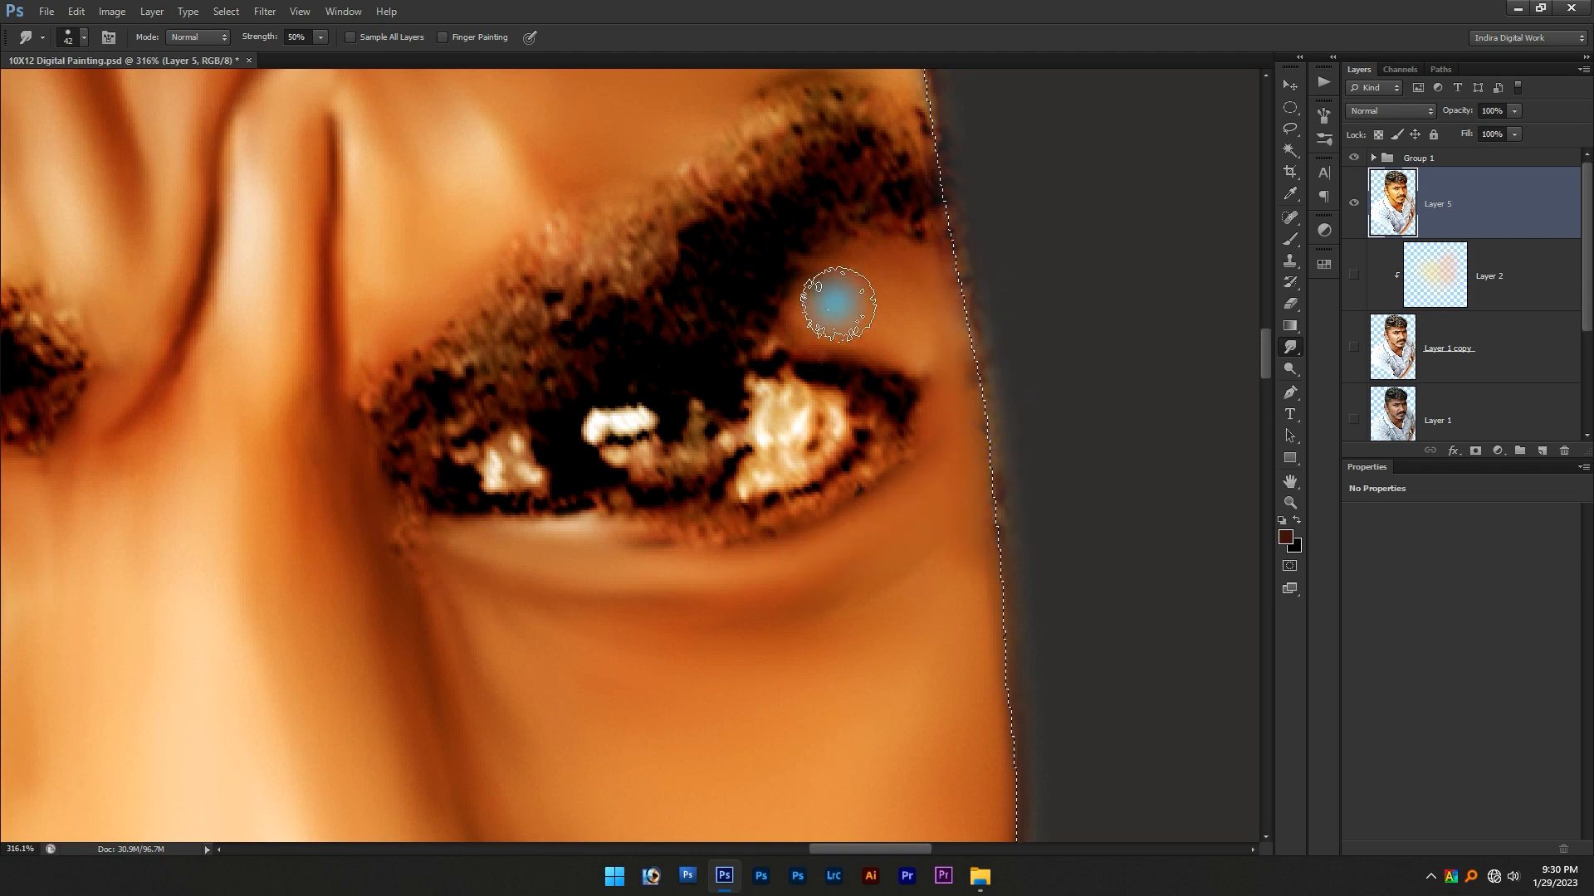
scroll(531, 414, "up", 2)
left_click_drag(450, 414, 430, 417)
Smudge the right eye's upper lid and inner corner into smooth dark shading with a size 26 brush
scroll(347, 497, "up", 2)
mouse_move(380, 483)
left_mouse_down()
mouse_move(404, 435)
mouse_move(401, 447)
mouse_move(599, 363)
mouse_move(534, 380)
mouse_move(642, 352)
mouse_move(577, 356)
mouse_move(691, 324)
mouse_move(872, 287)
mouse_move(1069, 300)
left_mouse_up()
scroll(780, 336, "down", 3)
scroll(947, 313, "up", 4)
left_click_drag(874, 261, 770, 279)
mouse_move(258, 483)
left_mouse_down()
mouse_move(252, 471)
mouse_move(277, 584)
mouse_move(307, 627)
left_mouse_up()
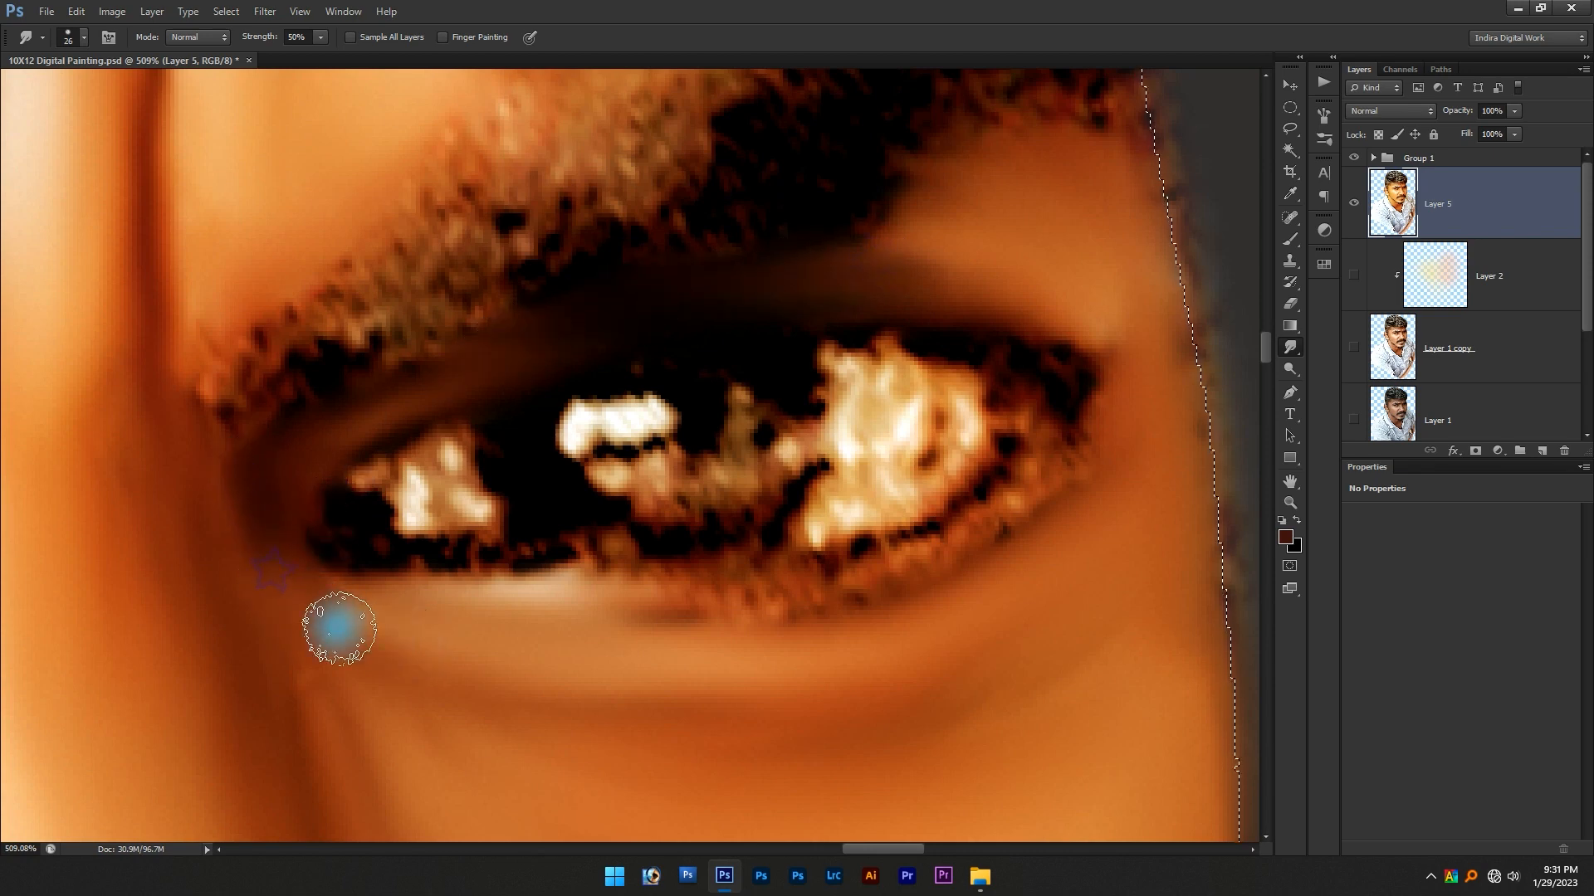
Smudge the right eye's lower lid rim and outer corner with a size 18 brush
scroll(841, 626, "up", 1)
right_click(846, 626, "alt")
left_click_drag(607, 594, 752, 588)
mouse_move(875, 583)
left_mouse_down()
mouse_move(1028, 530)
mouse_move(1080, 476)
mouse_move(1064, 458)
mouse_move(989, 528)
mouse_move(848, 593)
left_mouse_up()
left_click_drag(1086, 454, 1020, 515)
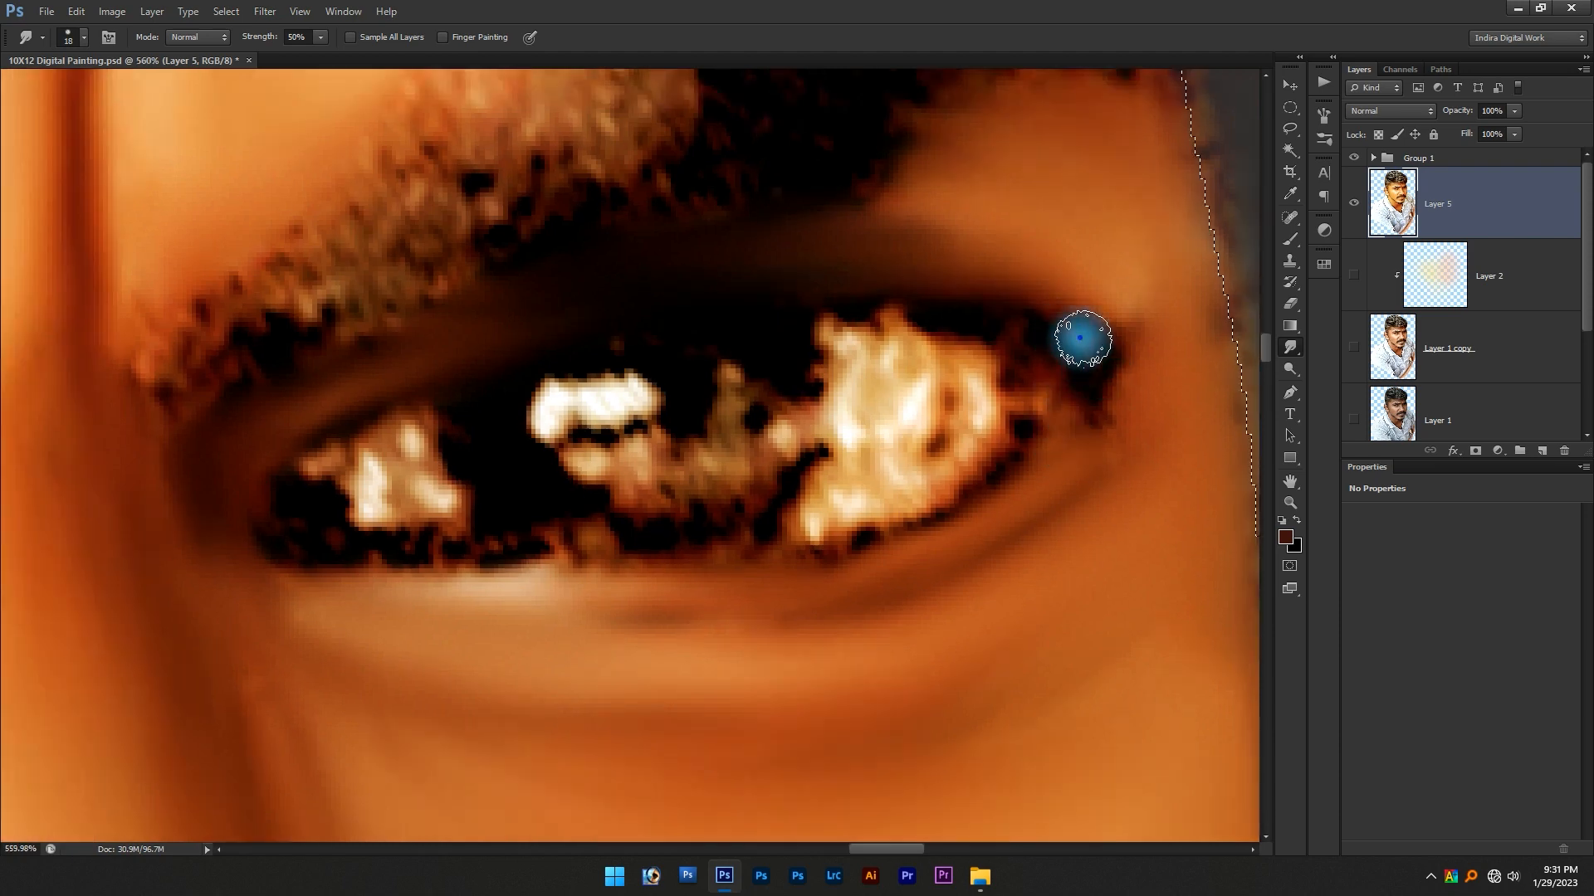
mouse_move(1078, 337)
left_mouse_down()
mouse_move(962, 308)
mouse_move(1069, 316)
mouse_move(1035, 299)
left_mouse_up()
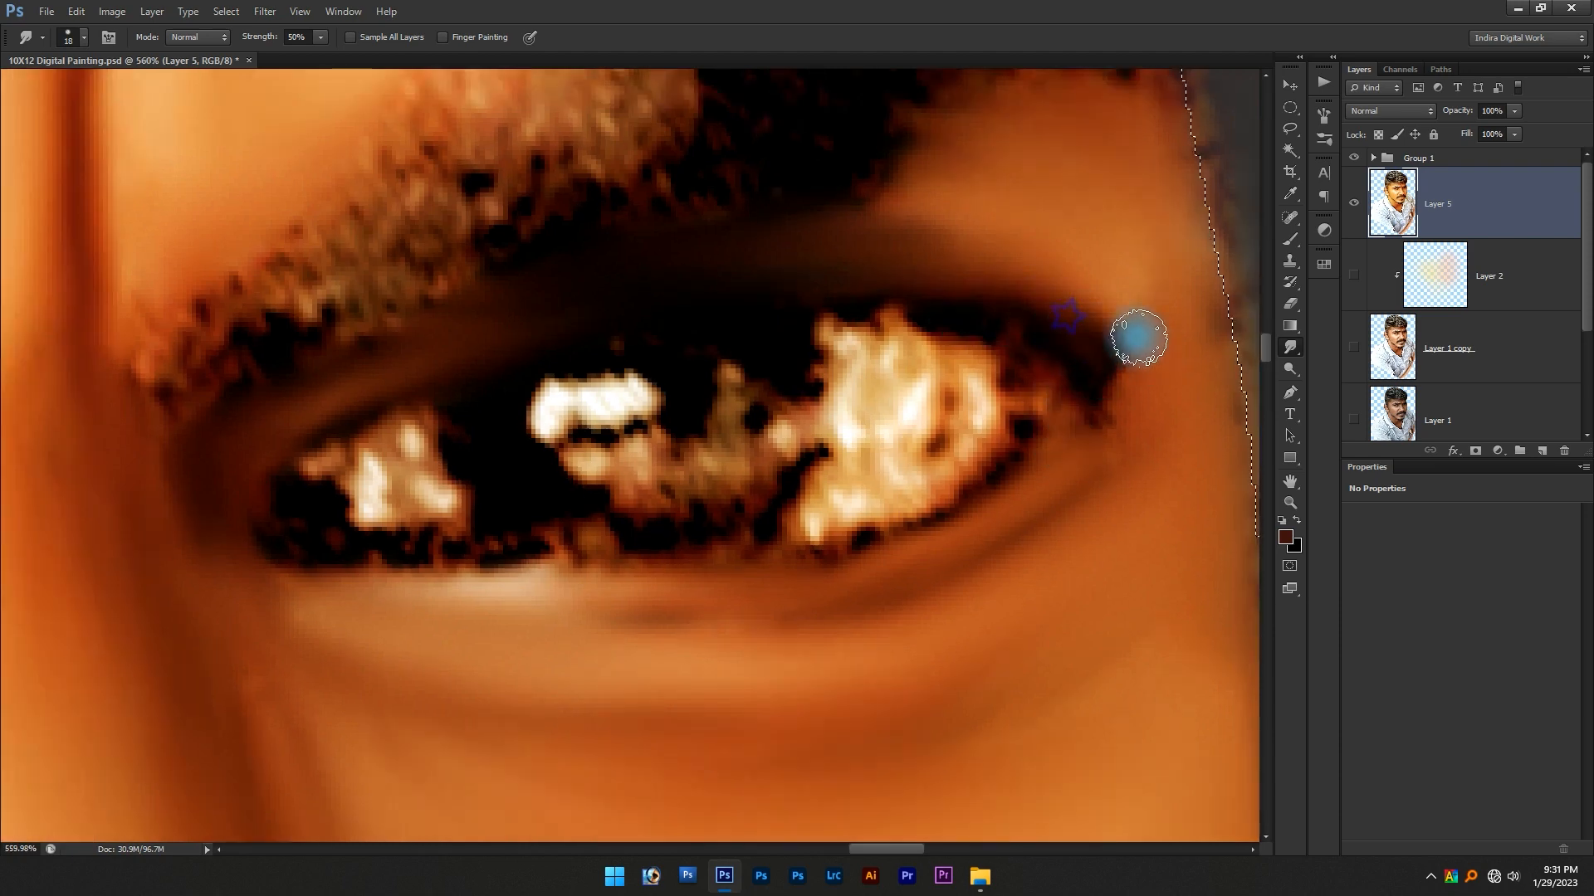
mouse_move(1119, 390)
left_mouse_down()
mouse_move(1067, 498)
mouse_move(755, 587)
mouse_move(561, 564)
left_mouse_up()
Smooth the dark lower lash line of the right eye across to the inner corner with the Smudge tool
scroll(436, 534, "down", 2)
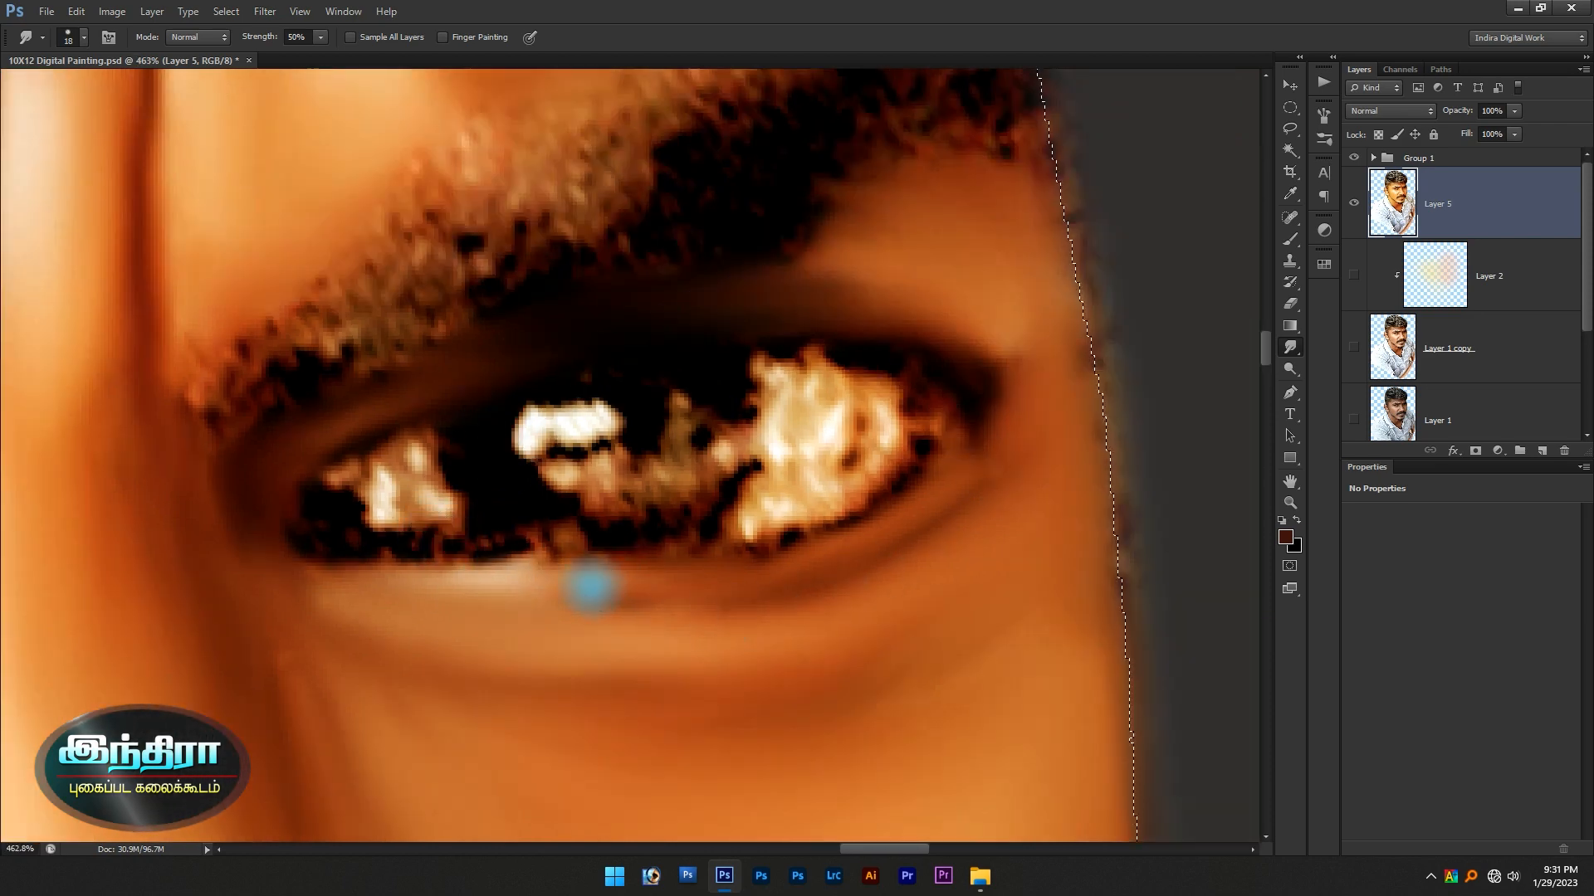
scroll(558, 594, "up", 3)
left_click_drag(542, 576, 594, 579)
mouse_move(835, 555)
left_mouse_down()
mouse_move(577, 593)
mouse_move(234, 545)
left_mouse_up()
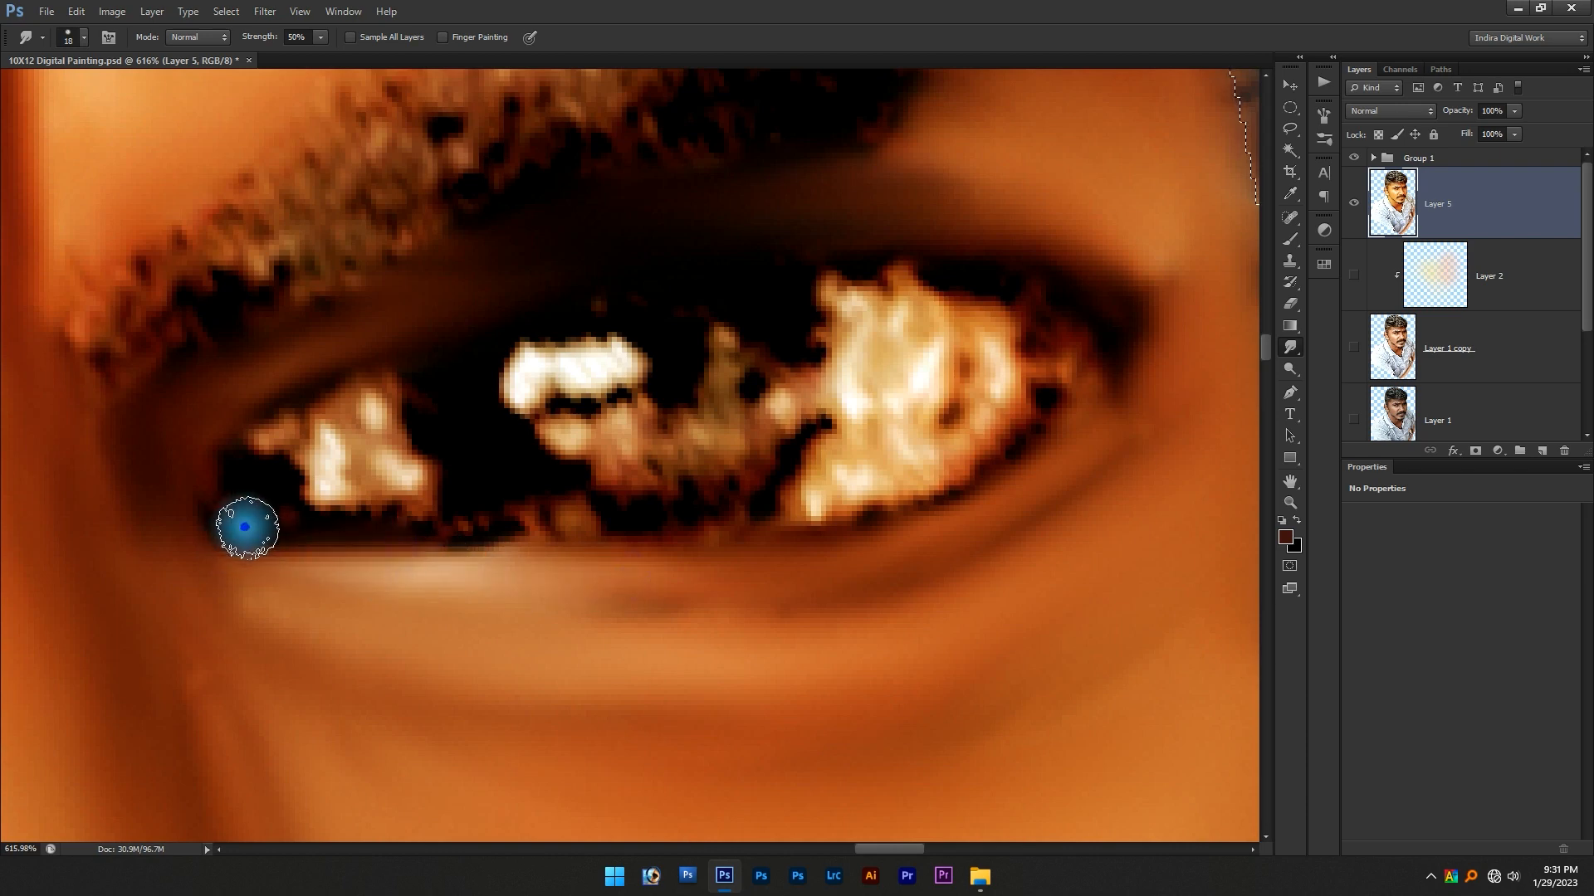
scroll(316, 411, "down", 1)
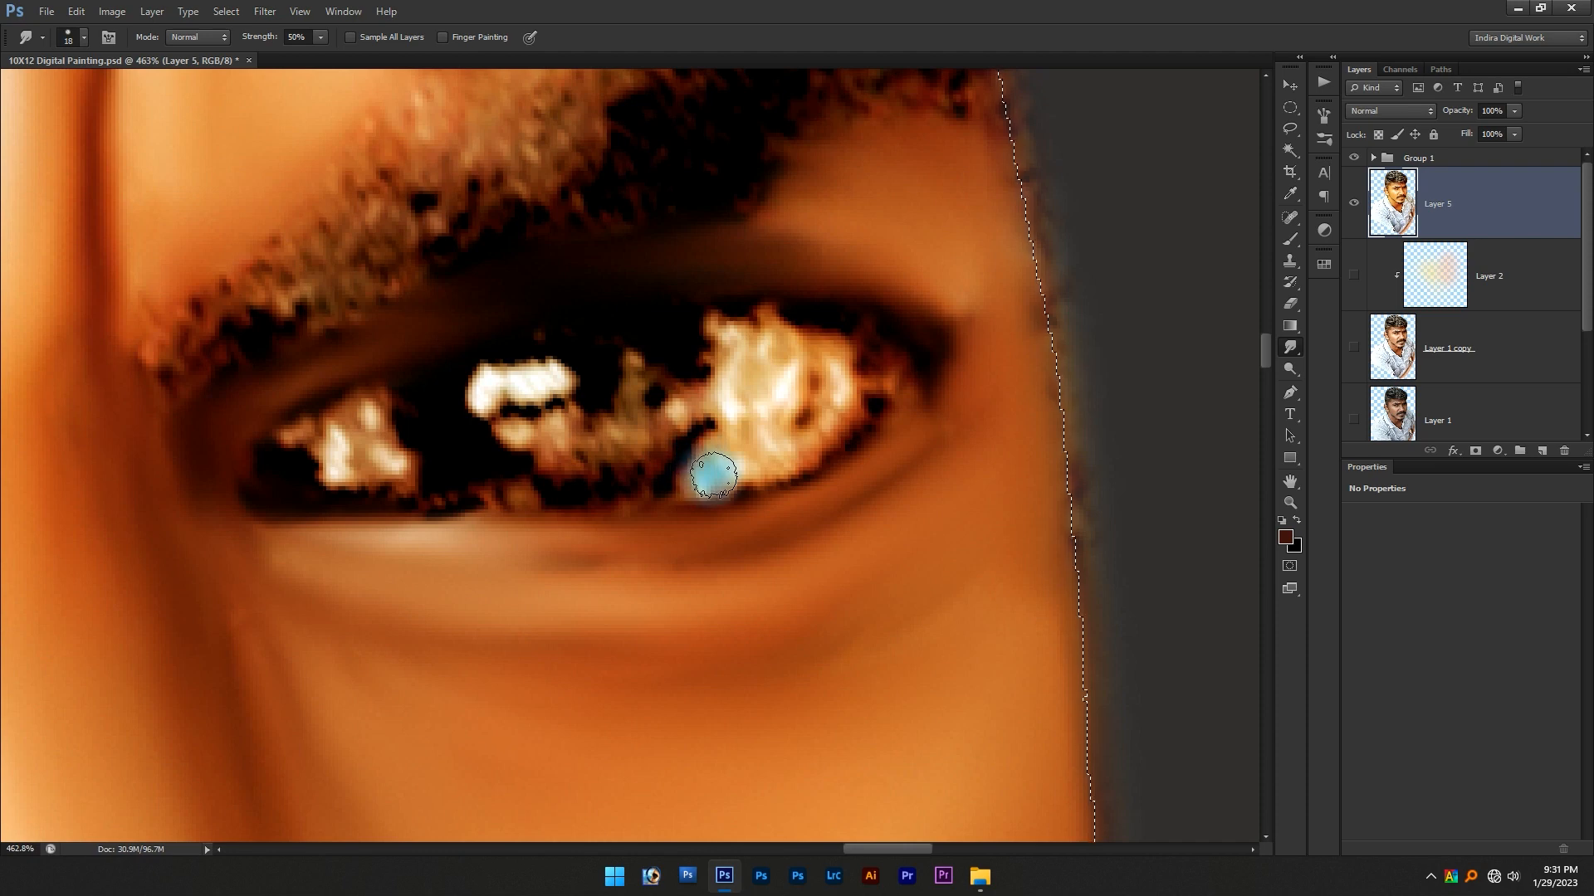
Outline the right eye's opening with a Pen path, convert it to a selection and feather it
key("p")
scroll(409, 398, "up", 1)
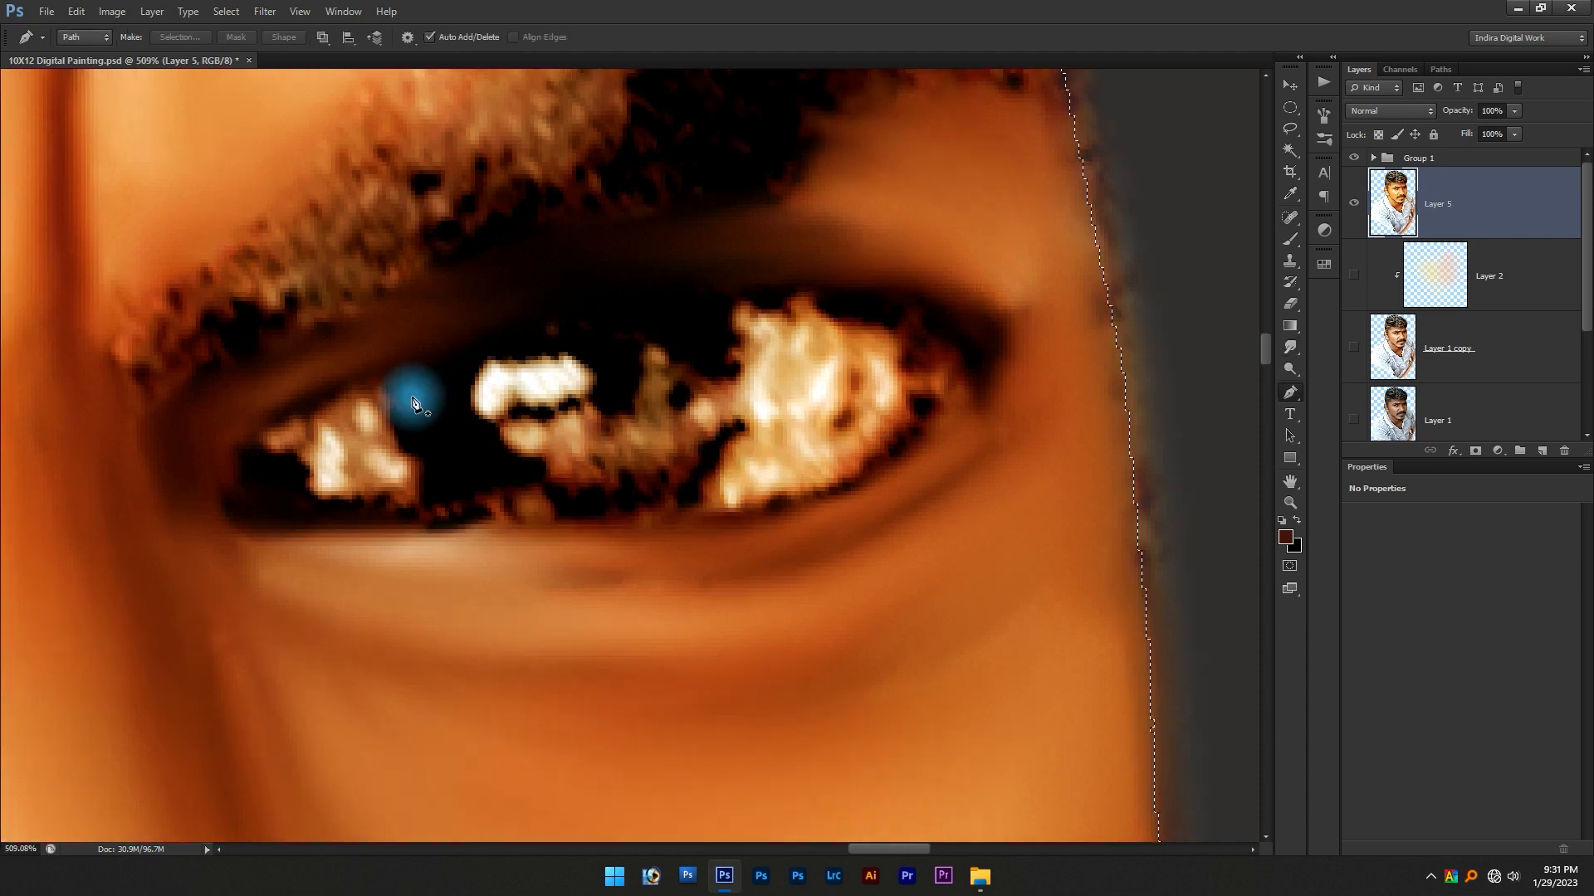
left_click(271, 419)
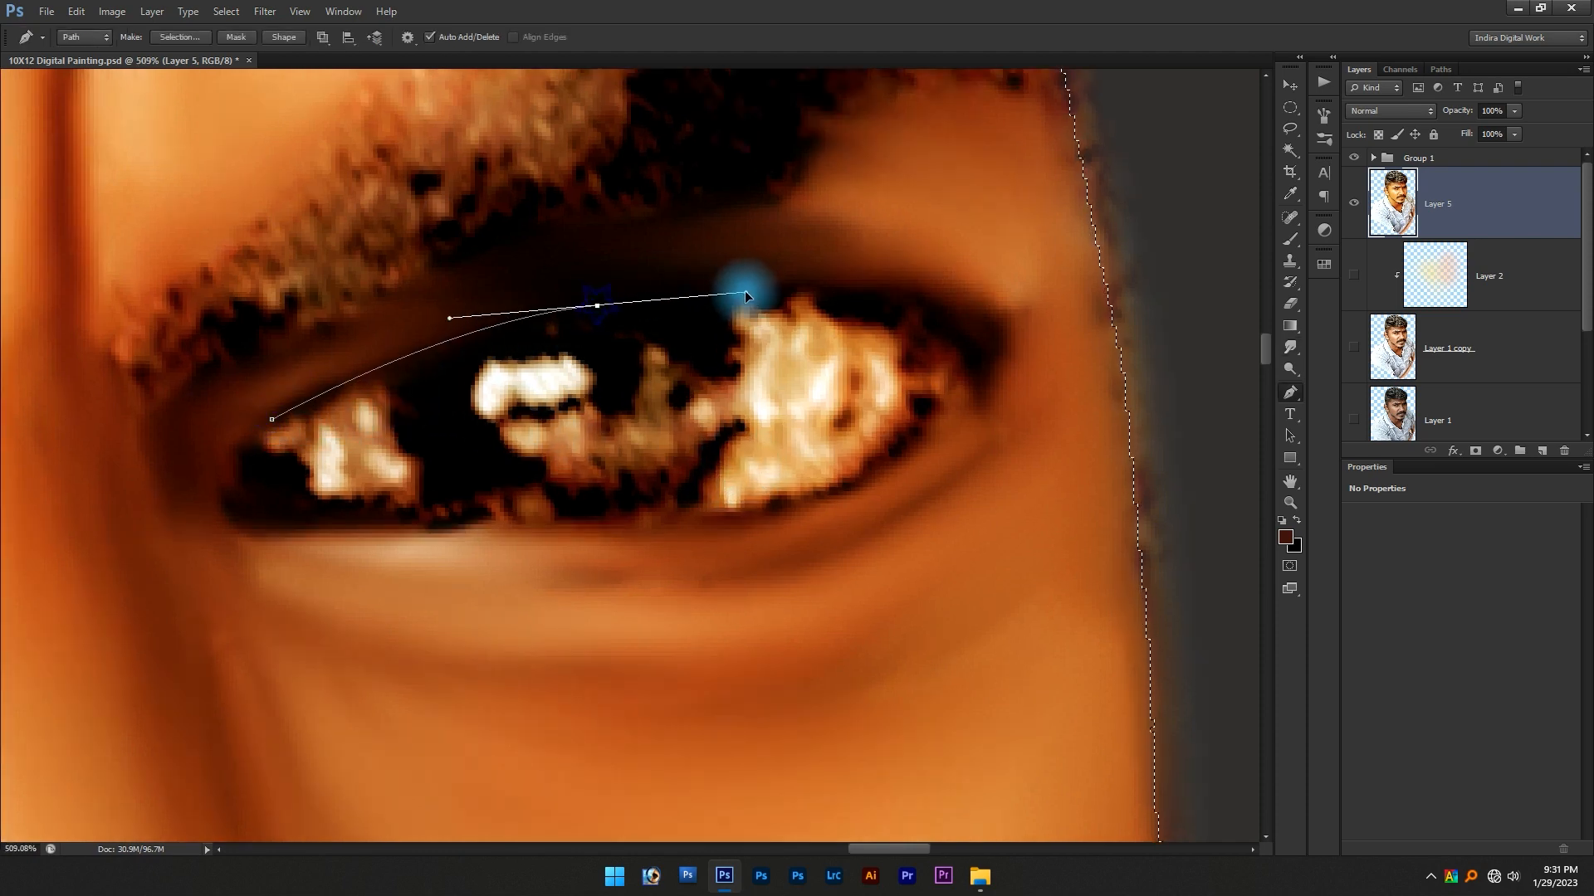
left_click_drag(913, 335, 954, 359)
left_click_drag(855, 474, 825, 497)
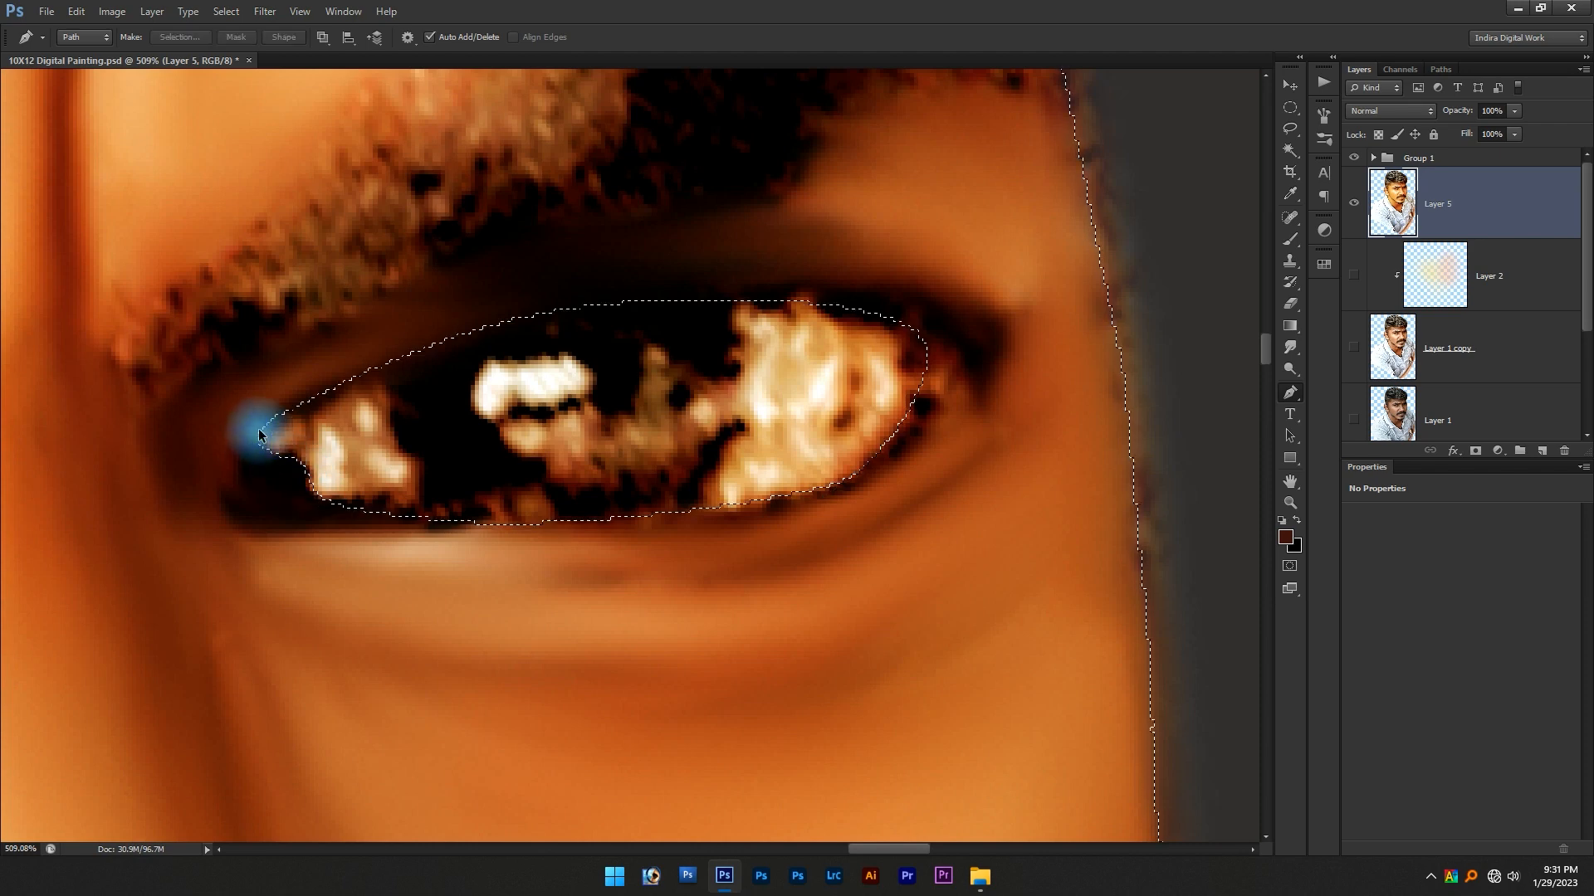
key("shift+F6")
key("Return")
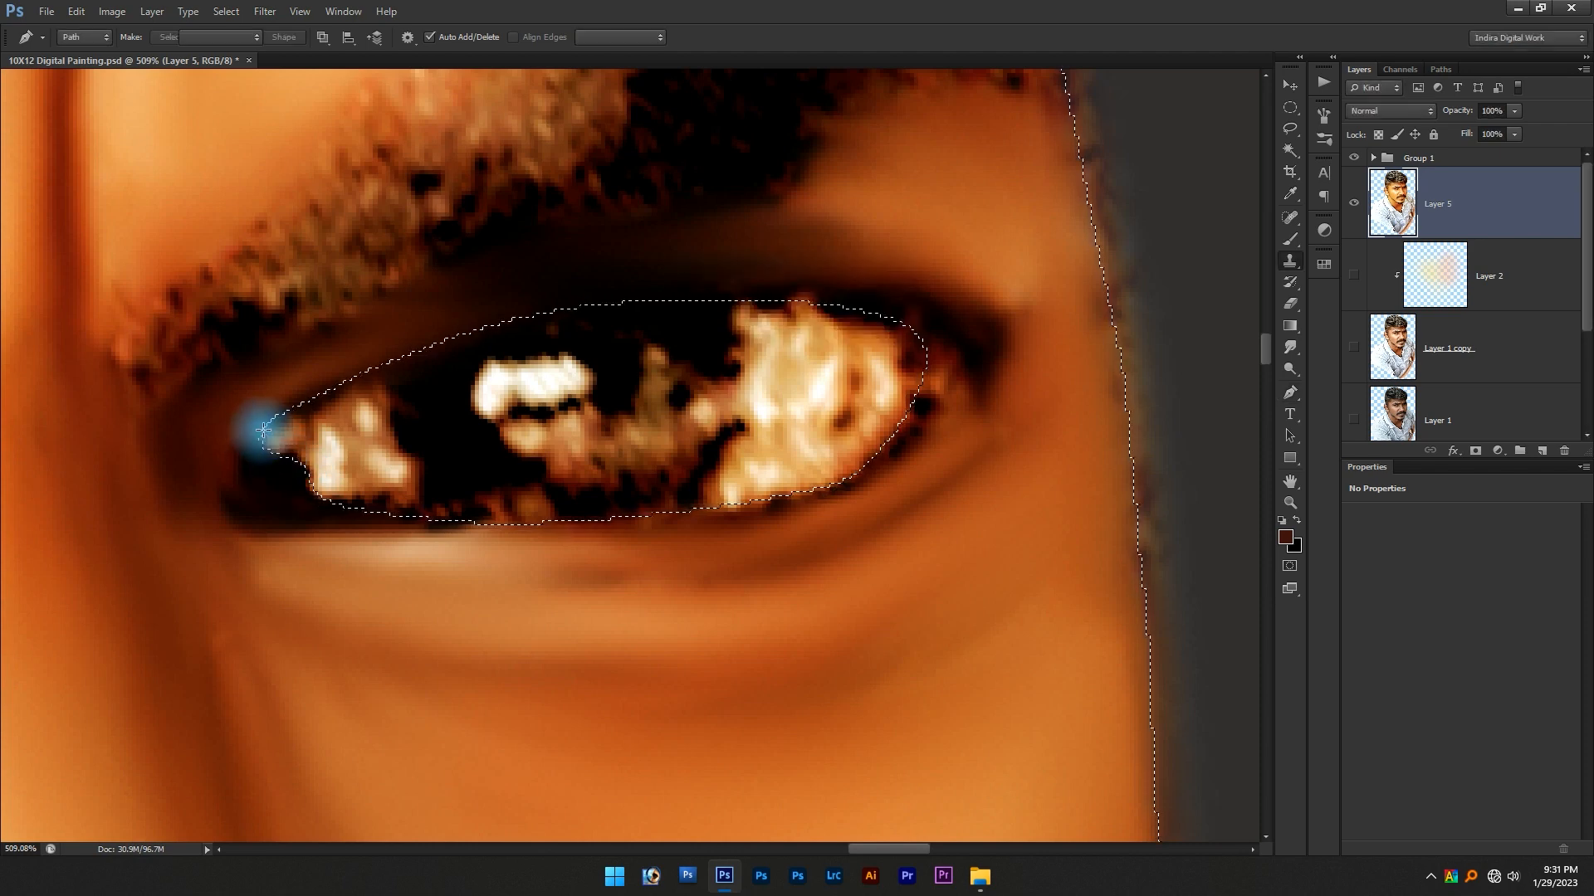
Smudge the mottled outer white of the right eye into a smooth cream tone inside the selection with a size 20 brush
scroll(262, 430, "up", 5)
key("r")
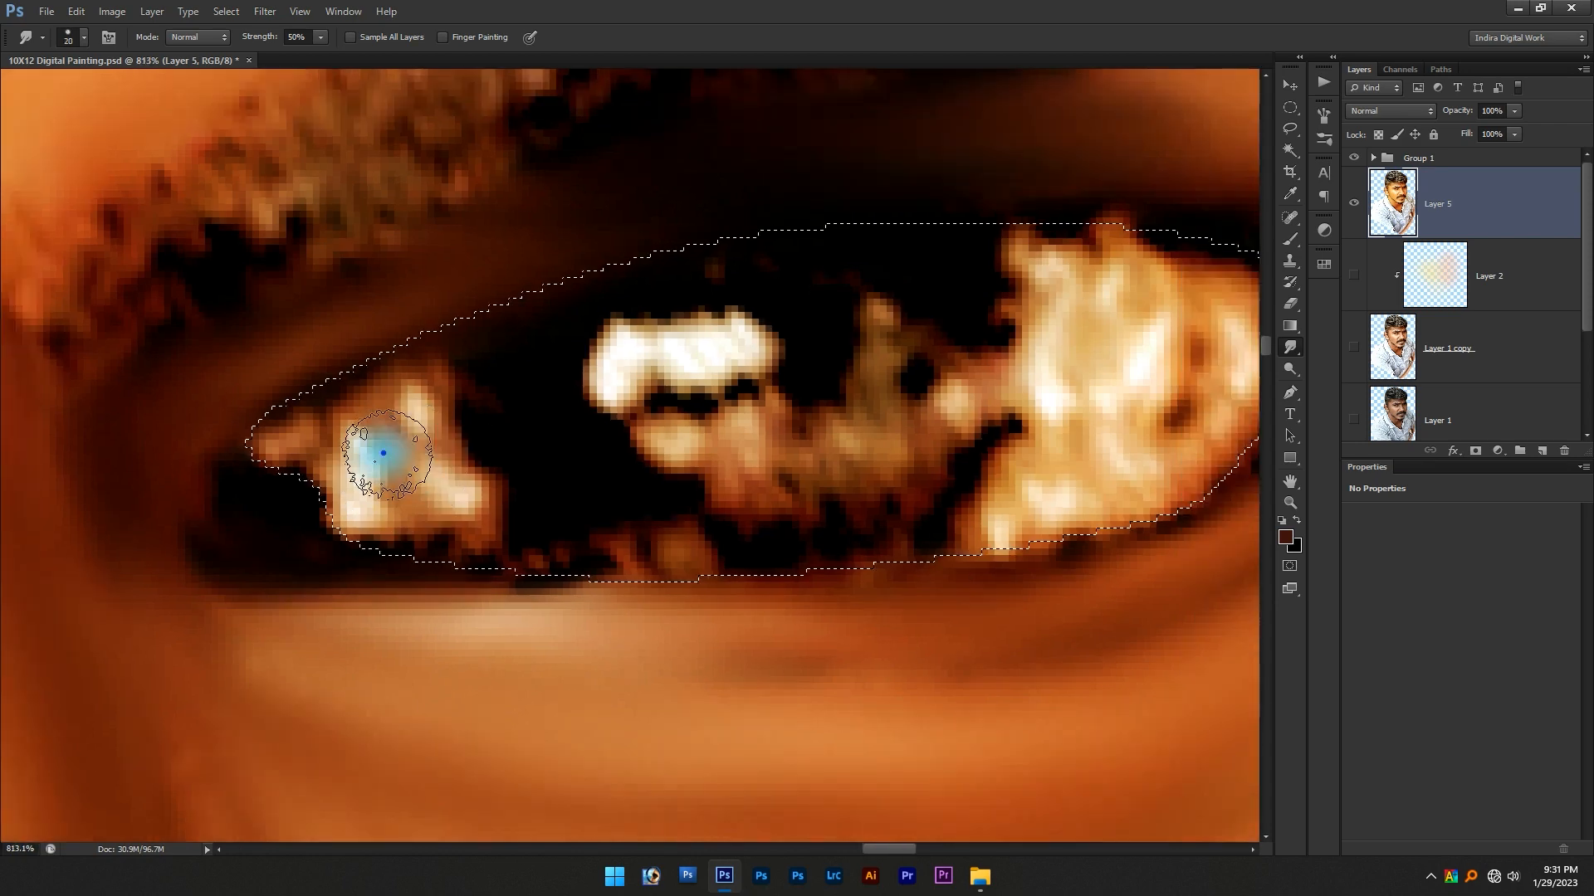
scroll(313, 548, "down", 3)
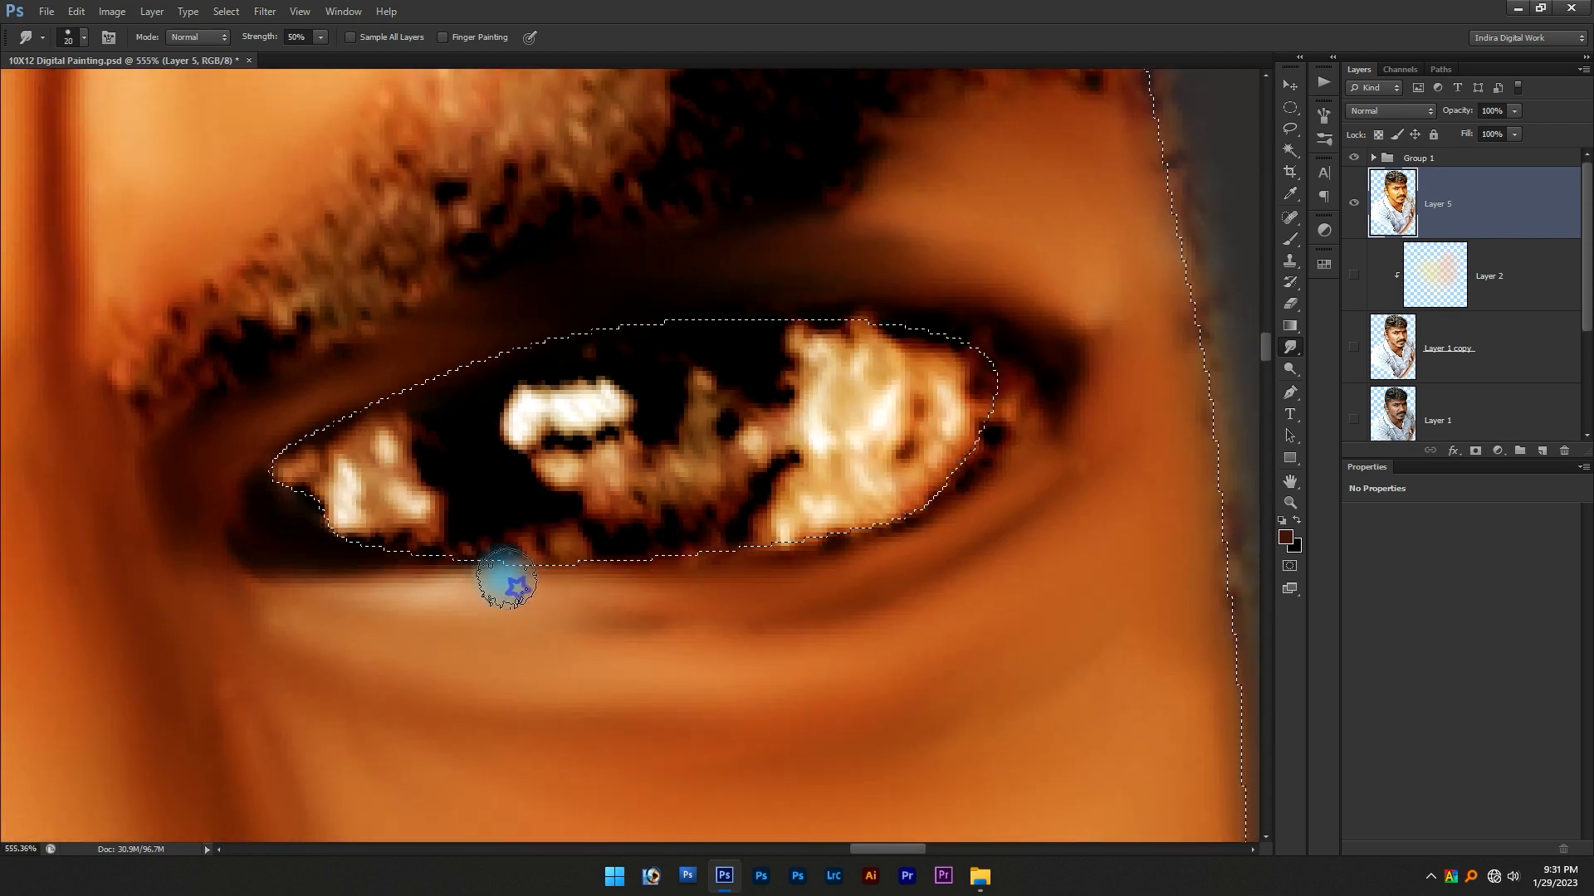
left_click_drag(954, 484, 931, 540)
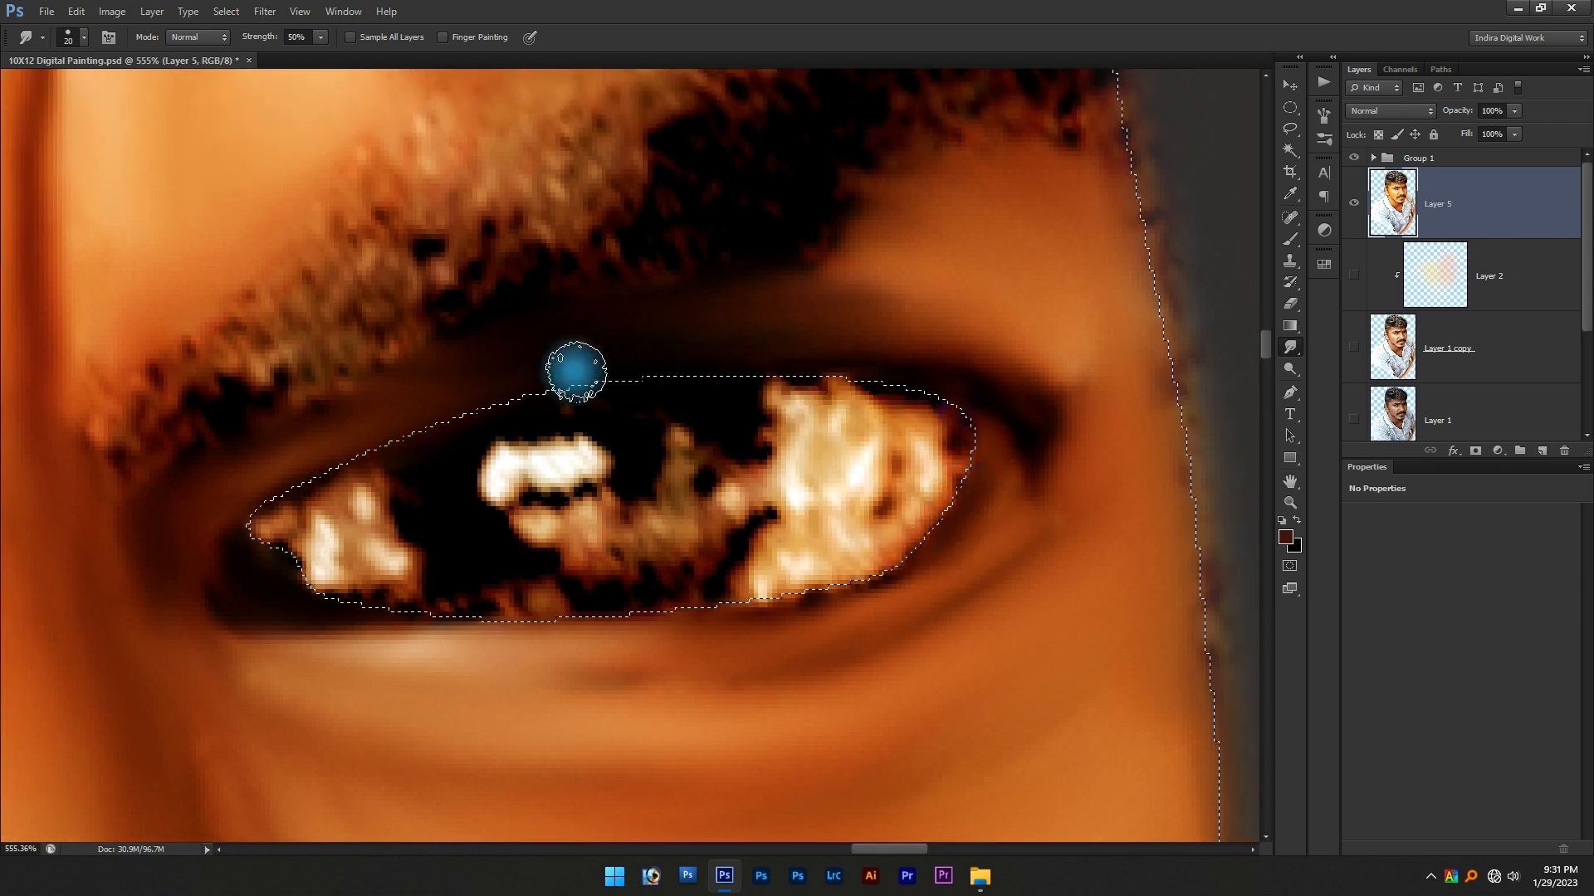
scroll(806, 459, "up", 2)
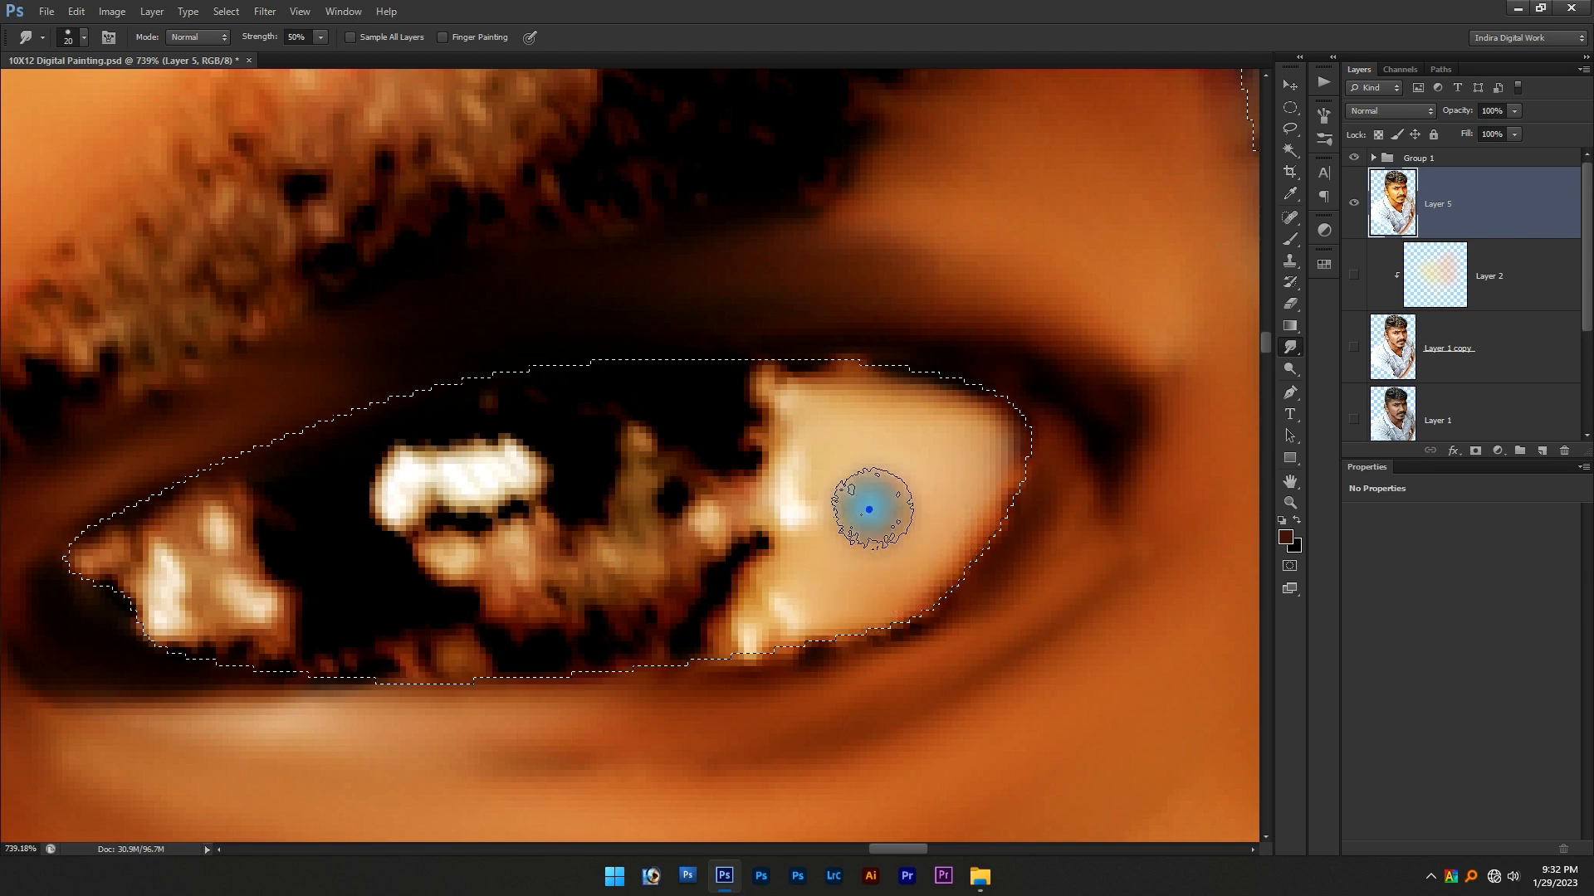
Set the foreground colour to white and brighten the middle of the right eye's outer white with a size 25 Smudge brush
key("d")
key("x")
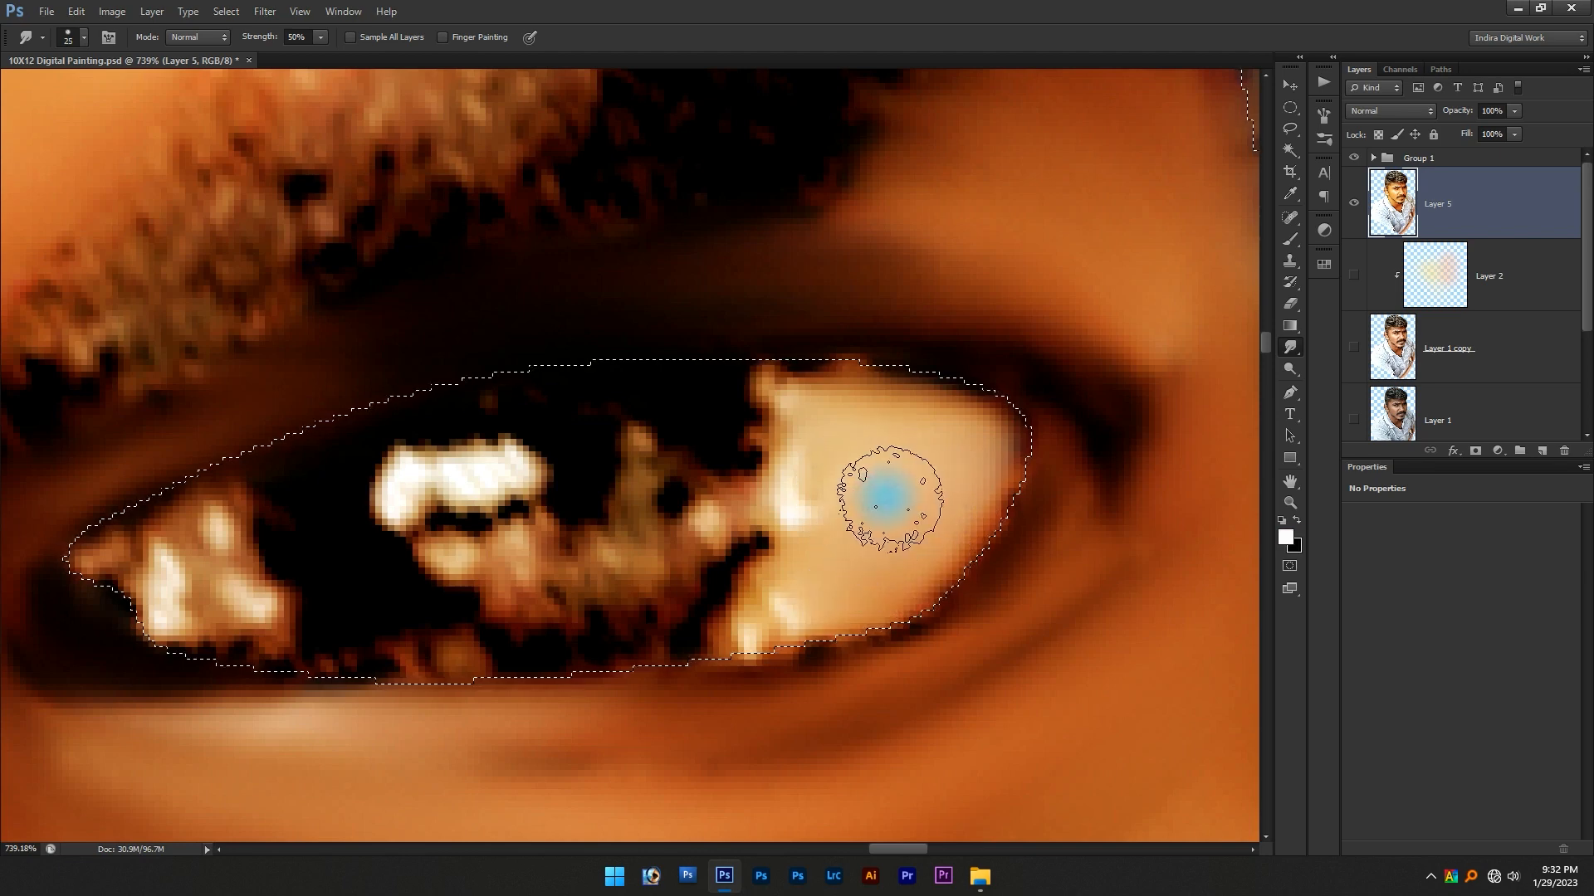
mouse_move(847, 499)
left_mouse_down()
mouse_move(933, 491)
mouse_move(880, 501)
mouse_move(848, 456)
mouse_move(890, 510)
mouse_move(851, 551)
mouse_move(936, 521)
mouse_move(872, 559)
mouse_move(940, 538)
mouse_move(971, 498)
mouse_move(954, 454)
mouse_move(892, 428)
mouse_move(843, 451)
mouse_move(869, 517)
mouse_move(849, 440)
mouse_move(874, 444)
mouse_move(886, 423)
mouse_move(824, 407)
mouse_move(827, 500)
left_mouse_up()
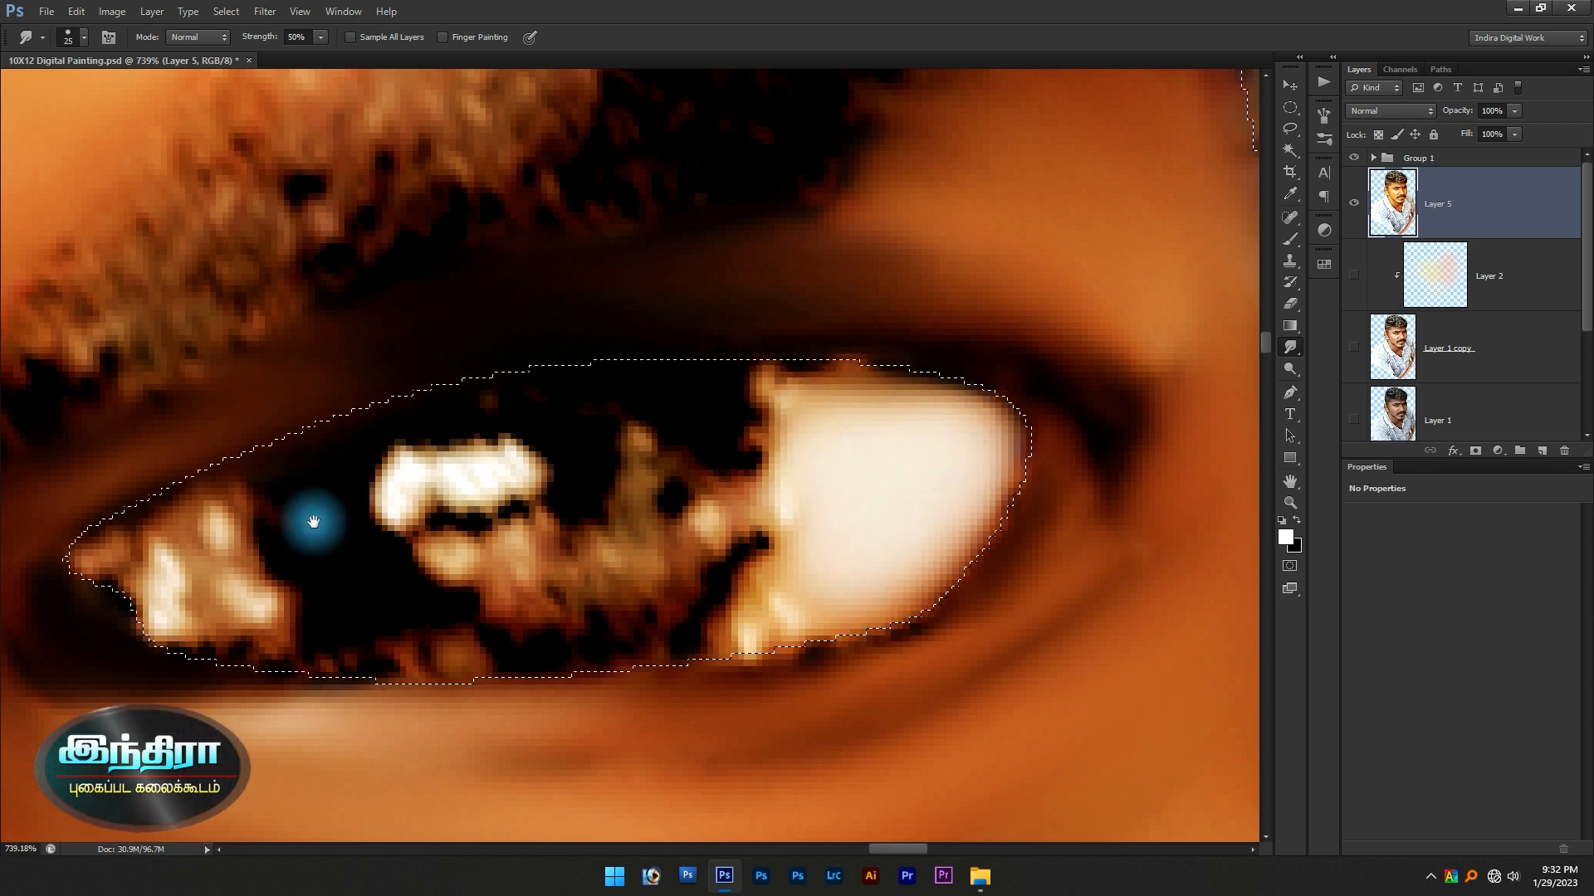
Smudge the white beside the right eye's inner corner into a smooth bright white shape, finishing with a size 10 brush
left_click_drag(297, 516, 628, 522)
scroll(532, 586, "up", 3)
mouse_move(532, 586)
left_mouse_down()
mouse_move(564, 614)
mouse_move(550, 627)
mouse_move(540, 533)
mouse_move(544, 558)
mouse_move(617, 618)
mouse_move(567, 598)
mouse_move(560, 516)
mouse_move(550, 551)
mouse_move(552, 521)
mouse_move(511, 582)
mouse_move(523, 604)
mouse_move(597, 625)
mouse_move(593, 650)
mouse_move(616, 641)
mouse_move(539, 633)
mouse_move(610, 663)
mouse_move(499, 594)
mouse_move(515, 562)
mouse_move(456, 562)
left_mouse_up()
mouse_move(430, 552)
left_mouse_down()
mouse_move(382, 555)
mouse_move(429, 583)
left_mouse_up()
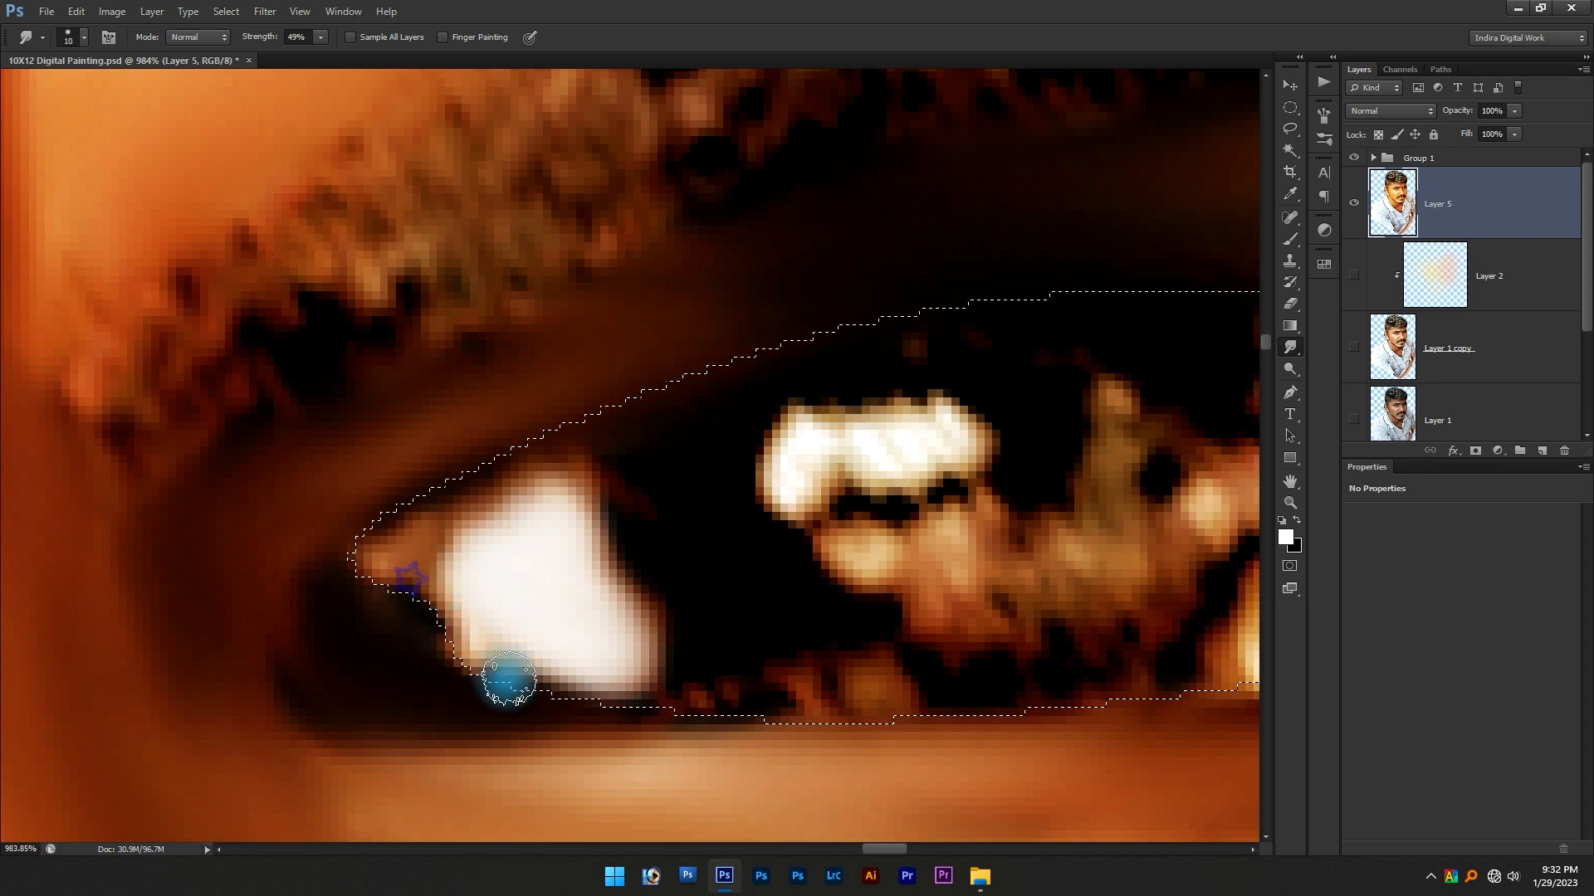
Smudge the lower, outer and upper edges of the right eye's outer white with a size 10 brush, and deselect
scroll(747, 697, "right", 3)
scroll(747, 697, "down", 1)
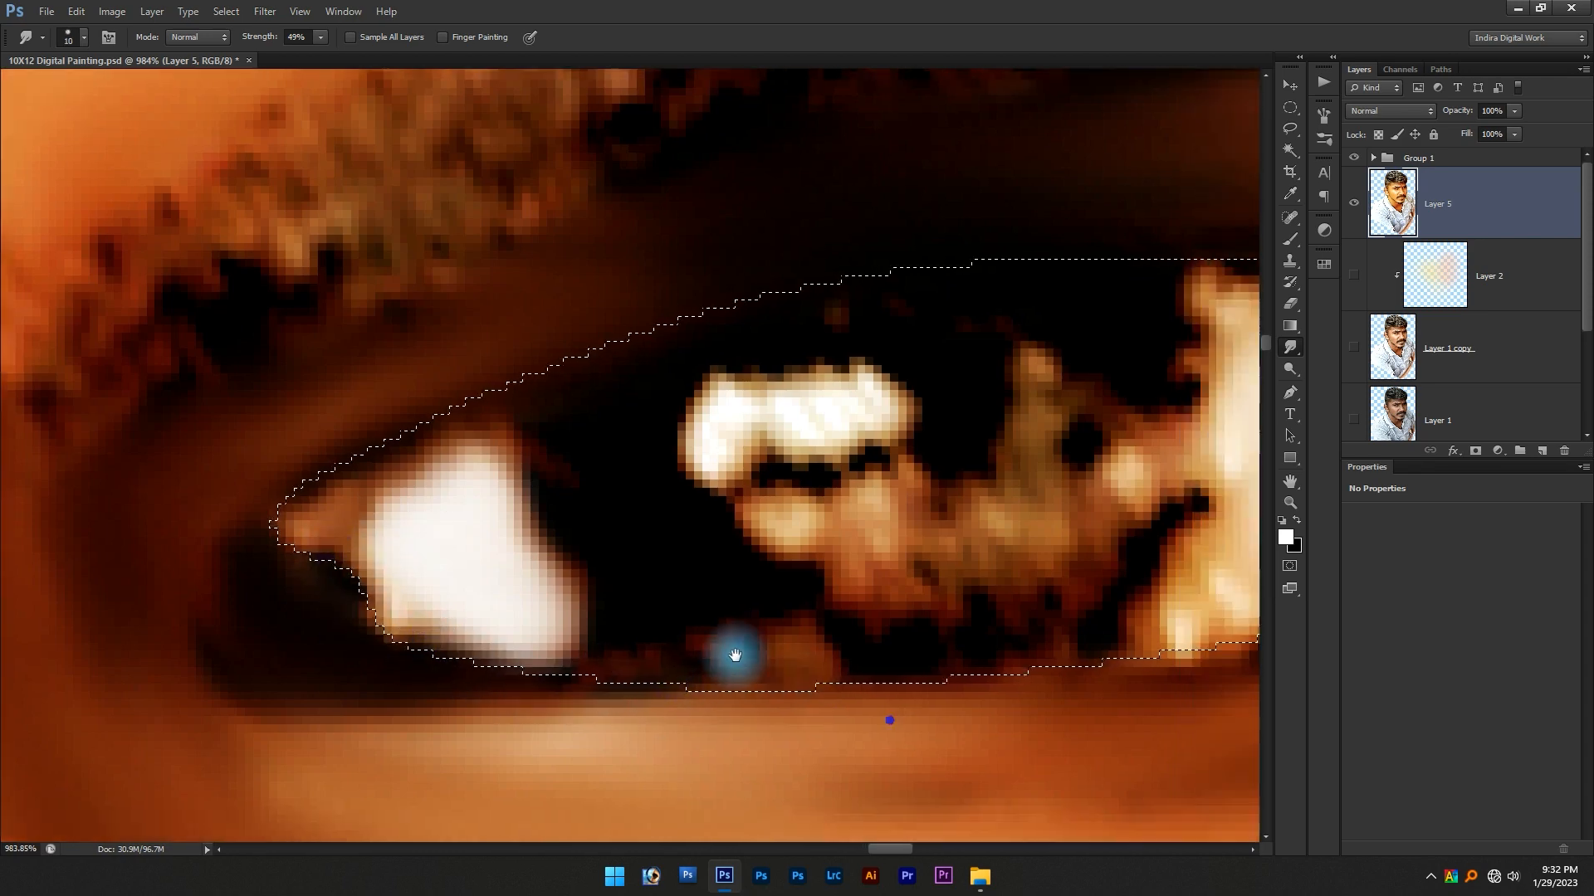
mouse_move(1156, 626)
left_mouse_down()
mouse_move(784, 586)
mouse_move(910, 559)
mouse_move(833, 566)
mouse_move(734, 606)
left_mouse_up()
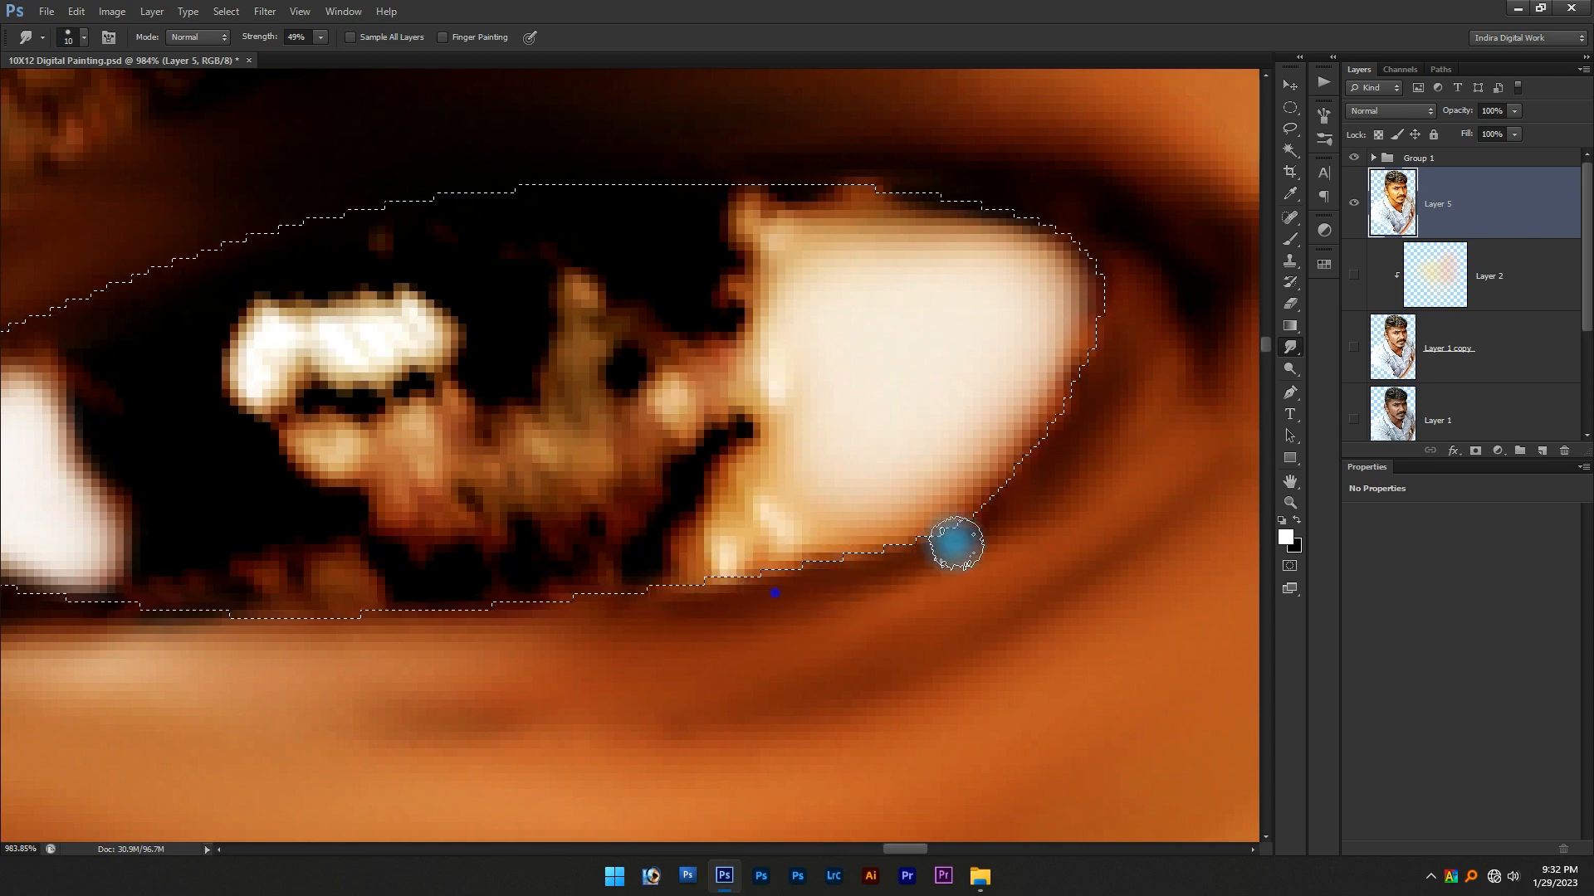
left_click_drag(936, 558, 1088, 413)
scroll(1006, 466, "down", 3)
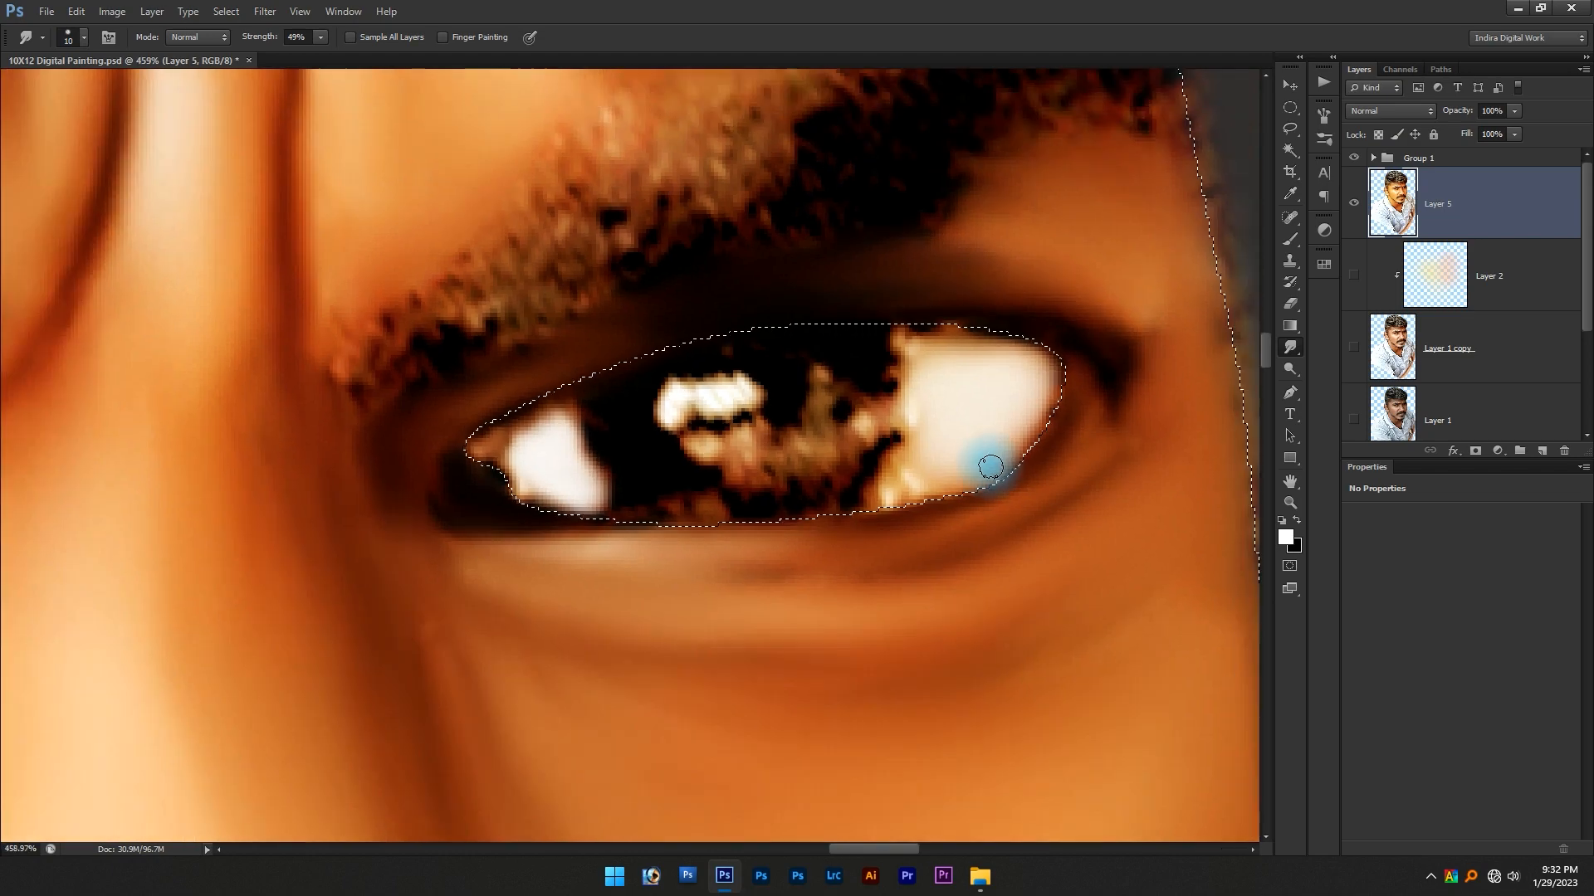
scroll(960, 402, "up", 2)
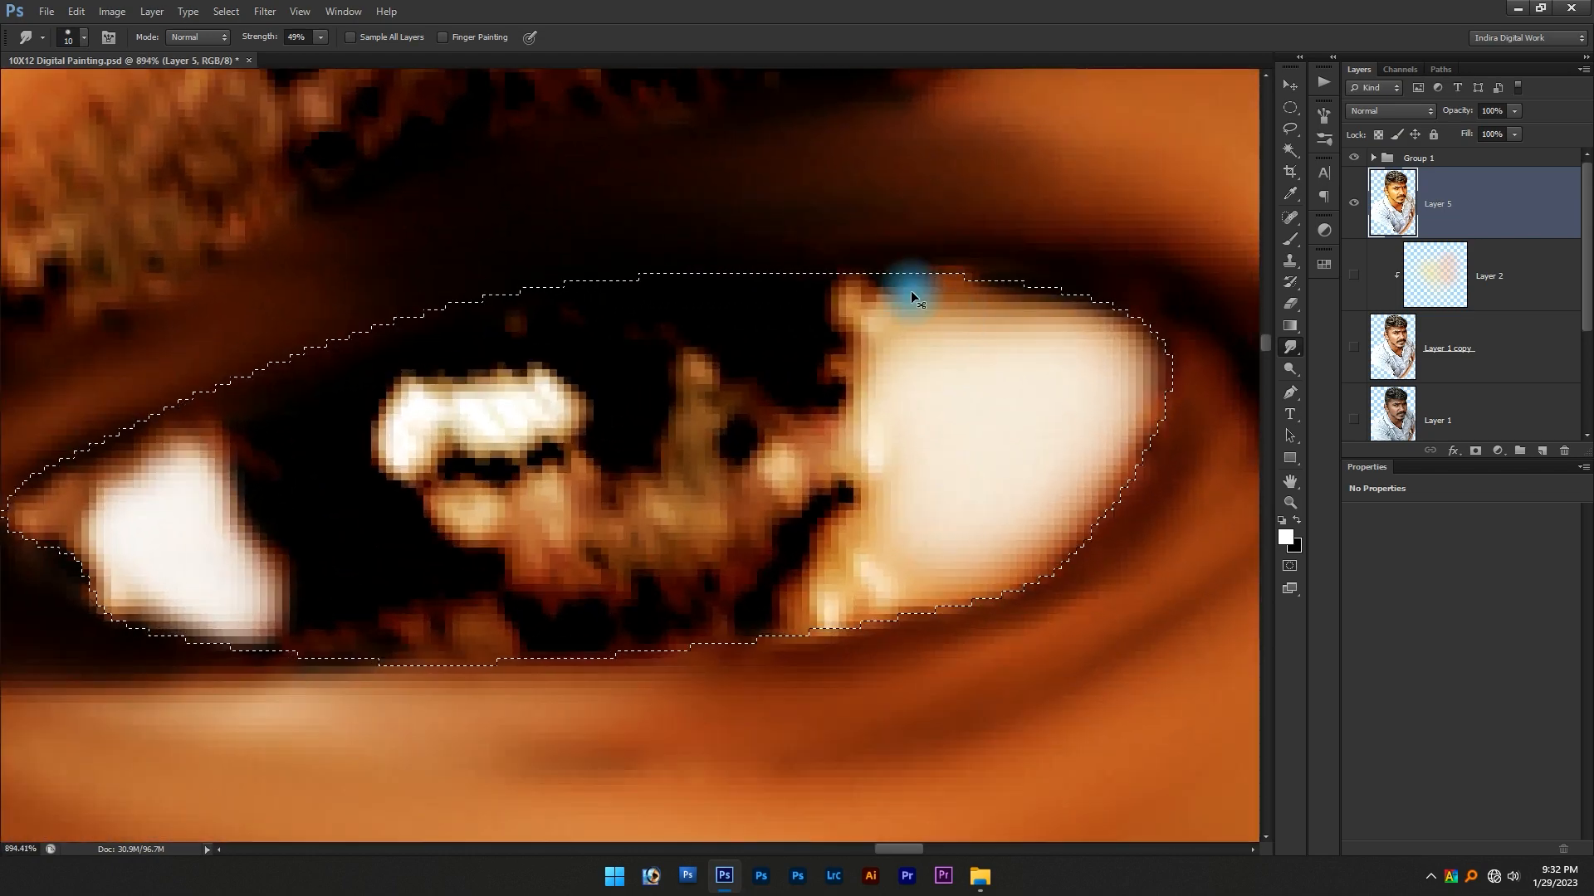
mouse_move(973, 290)
left_mouse_down()
mouse_move(907, 270)
mouse_move(1046, 284)
mouse_move(891, 281)
mouse_move(1020, 280)
mouse_move(882, 258)
mouse_move(1064, 271)
mouse_move(868, 254)
mouse_move(994, 275)
mouse_move(888, 256)
left_mouse_up()
scroll(665, 370, "down", 4)
key("ctrl+d")
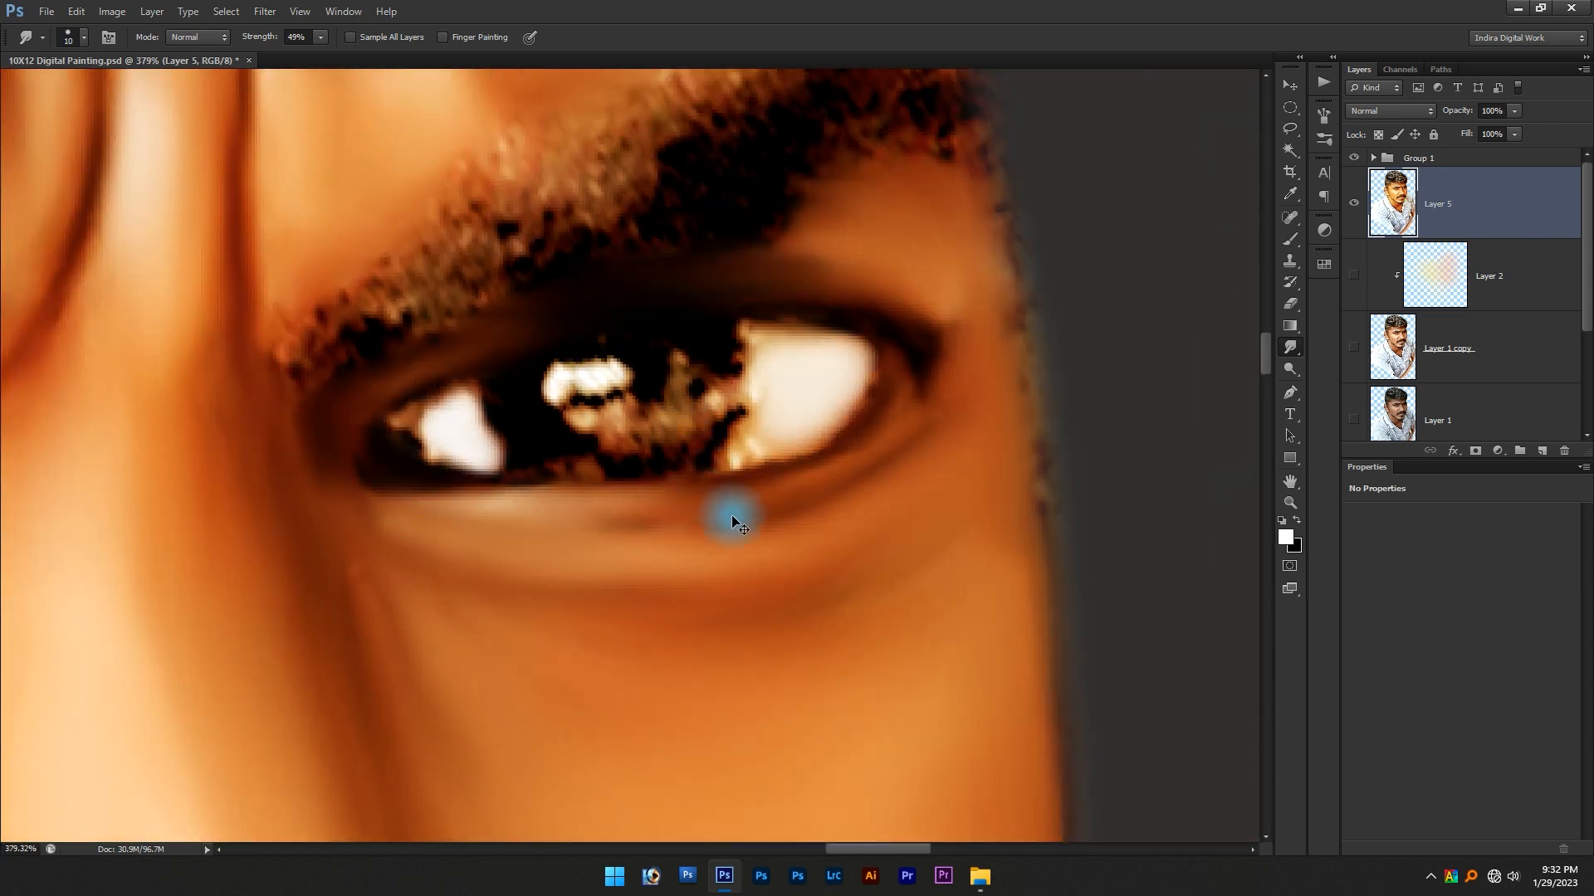
Blend the reddish inner corner of the right eye into the dark lid shading with a size 10 Smudge brush
scroll(664, 494, "up", 4)
scroll(470, 450, "up", 3)
left_click_drag(514, 505, 450, 504)
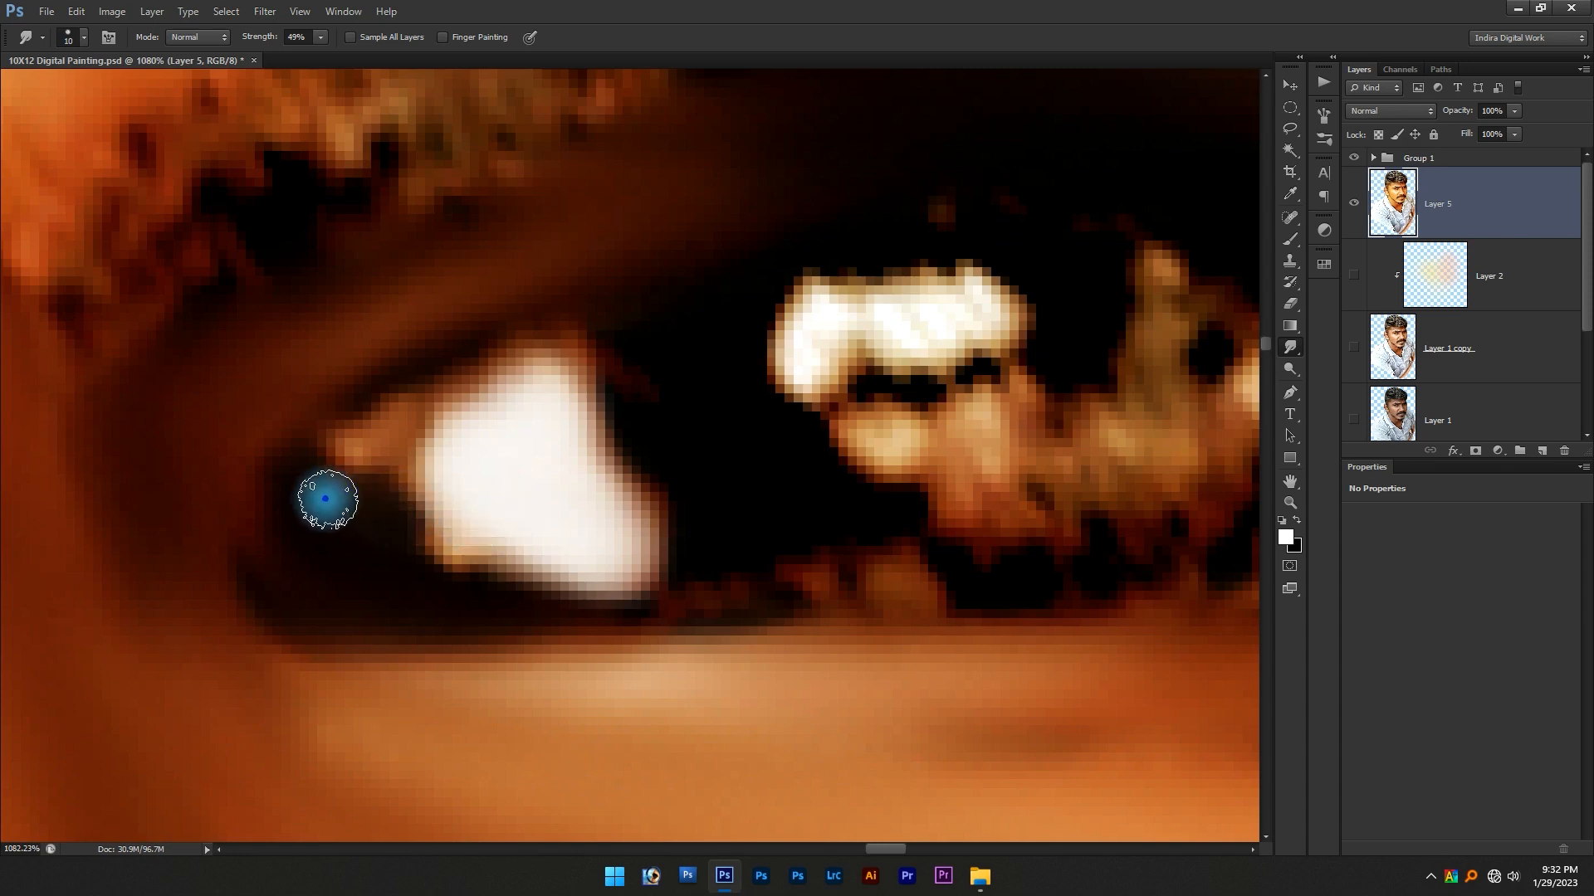
mouse_move(304, 480)
left_mouse_down()
mouse_move(465, 356)
mouse_move(376, 420)
left_mouse_up()
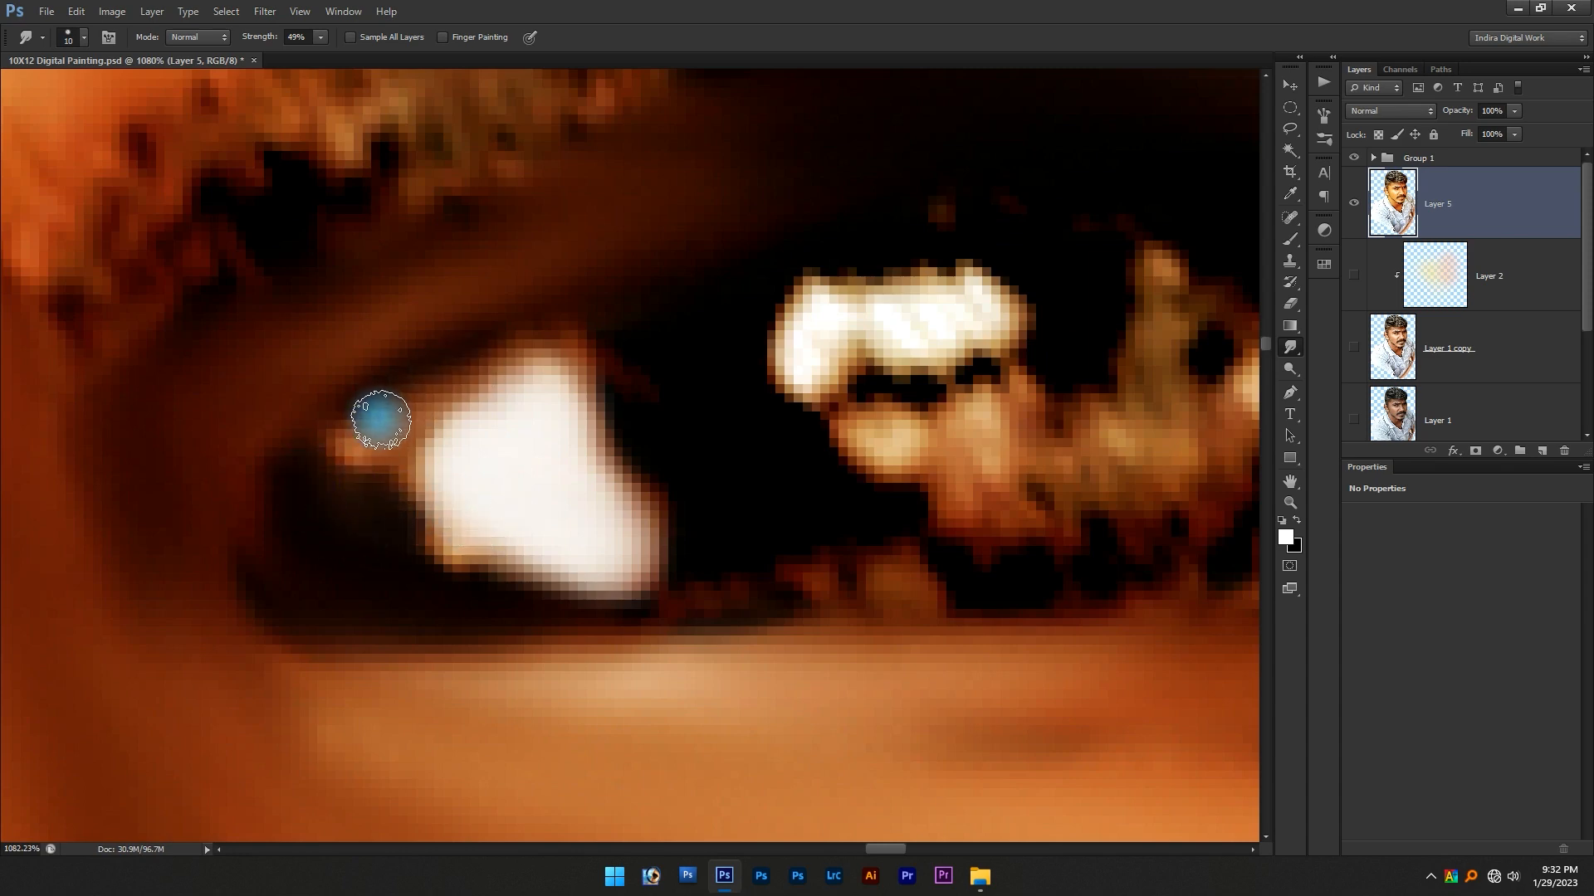
scroll(433, 413, "down", 3)
scroll(433, 414, "down", 4)
Smooth the outer white's iris-side edge and lower rim in the right eye with a size 12 Smudge brush
left_click_drag(605, 466, 614, 579)
scroll(802, 584, "up", 8)
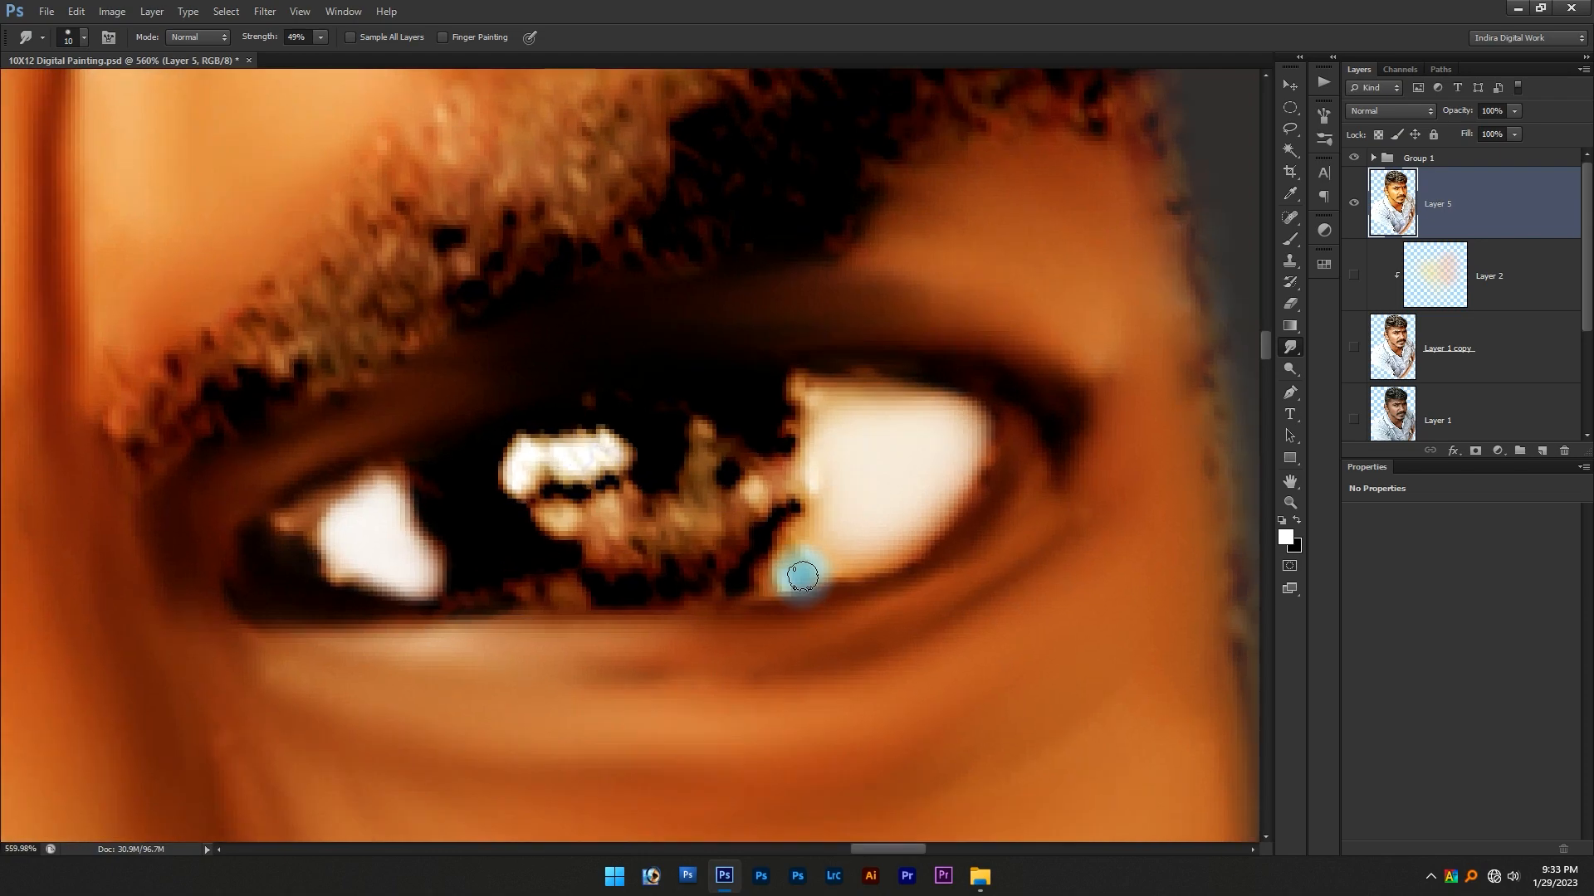
left_click_drag(843, 496, 842, 347)
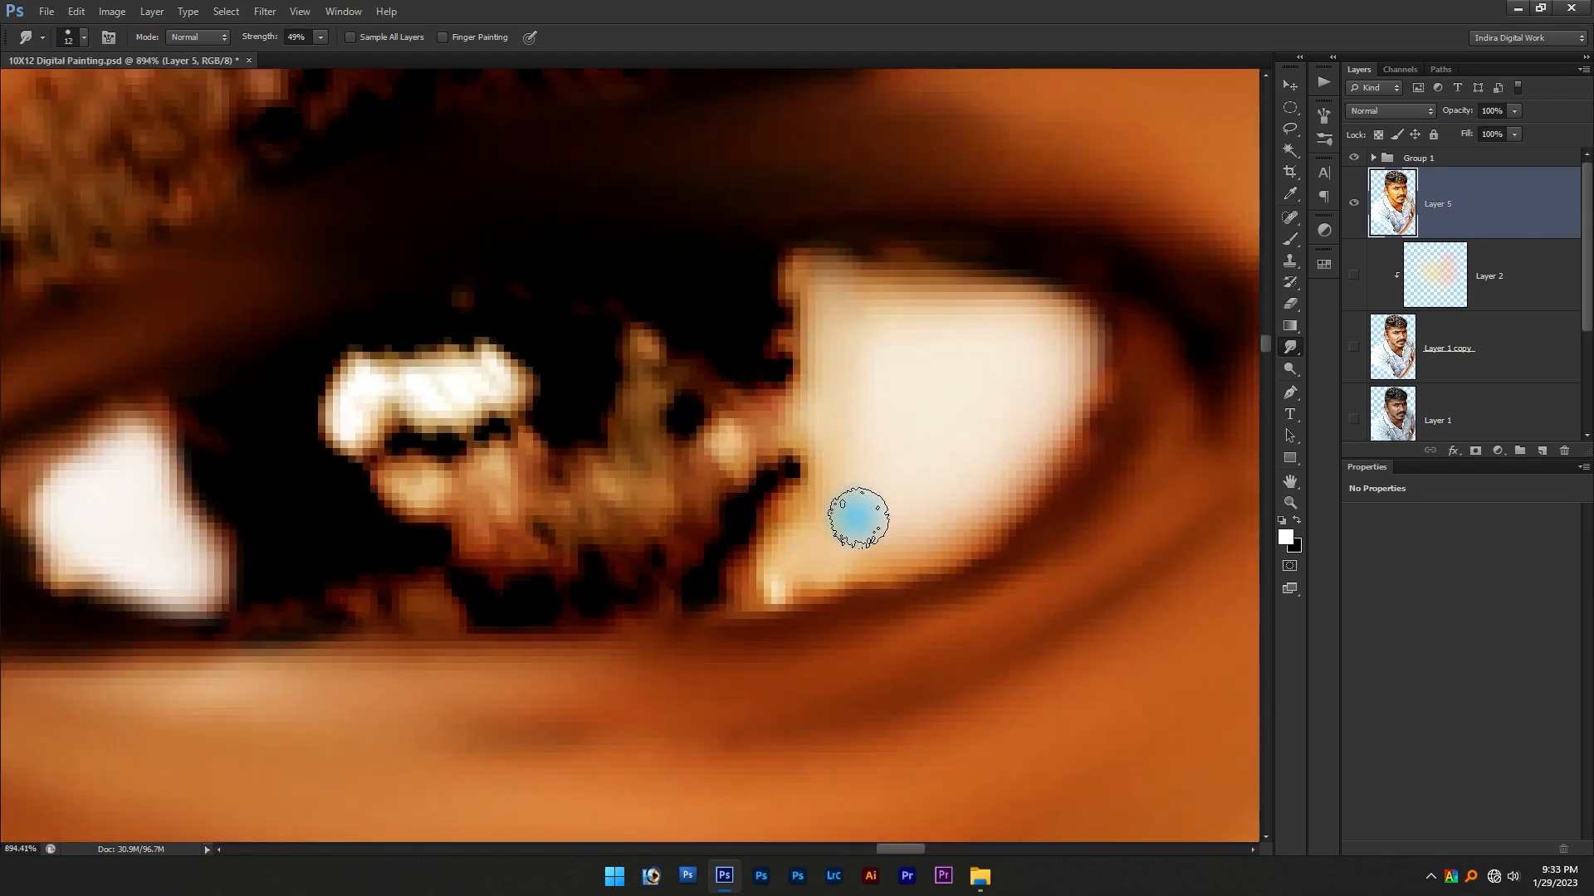
left_click_drag(881, 549, 993, 585)
left_click_drag(1054, 512, 1092, 435)
scroll(826, 469, "down", 3)
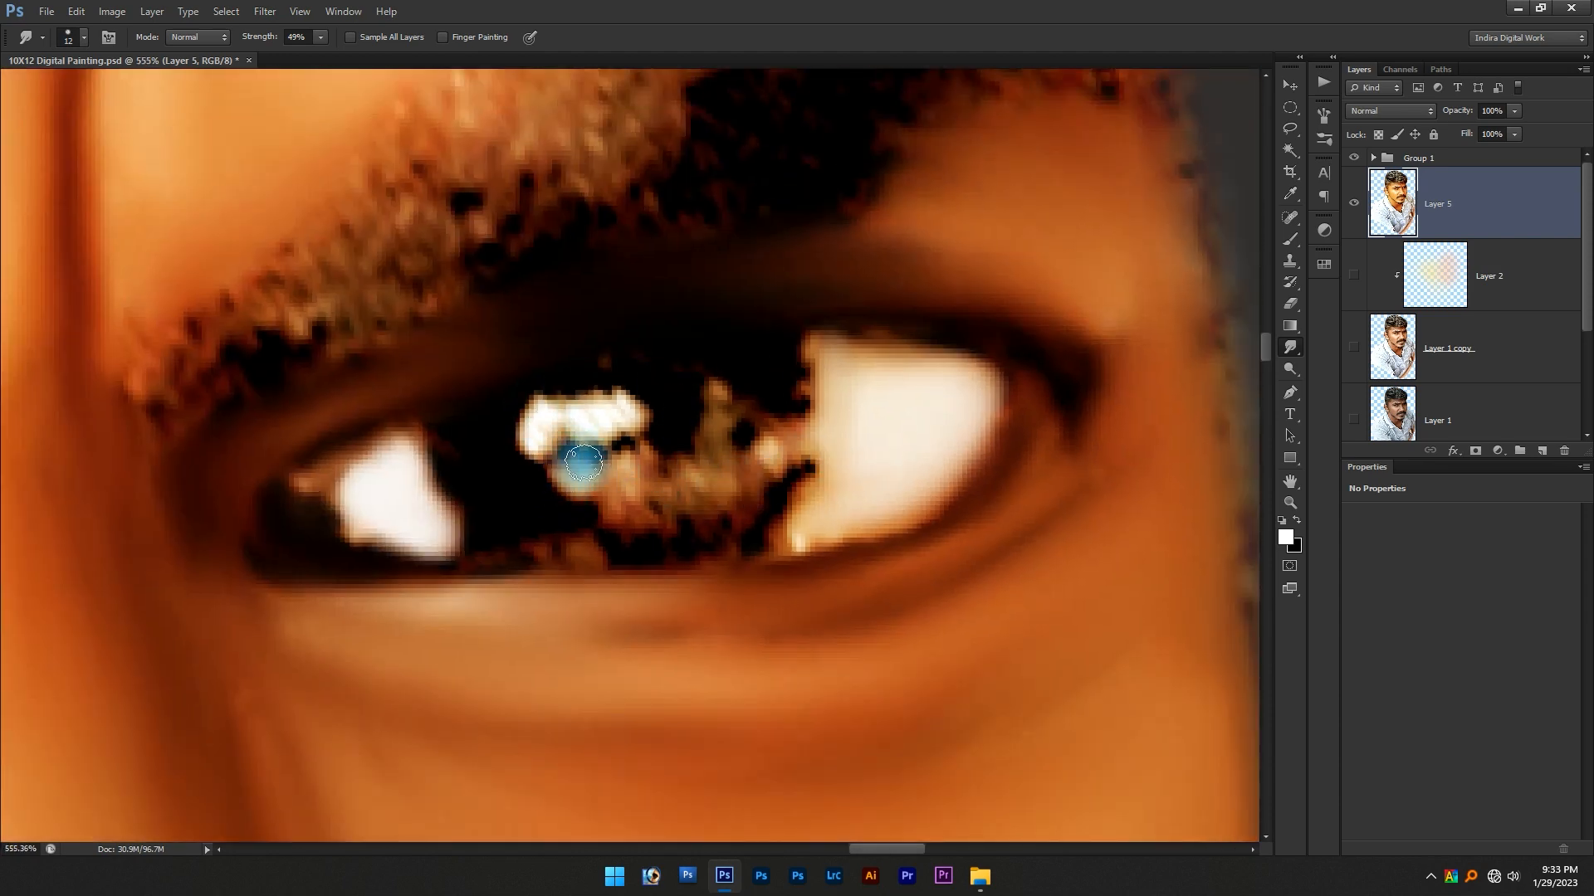
Draw an elliptical selection around the right eye's iris and feather it
key("m")
left_click_drag(451, 353, 798, 637)
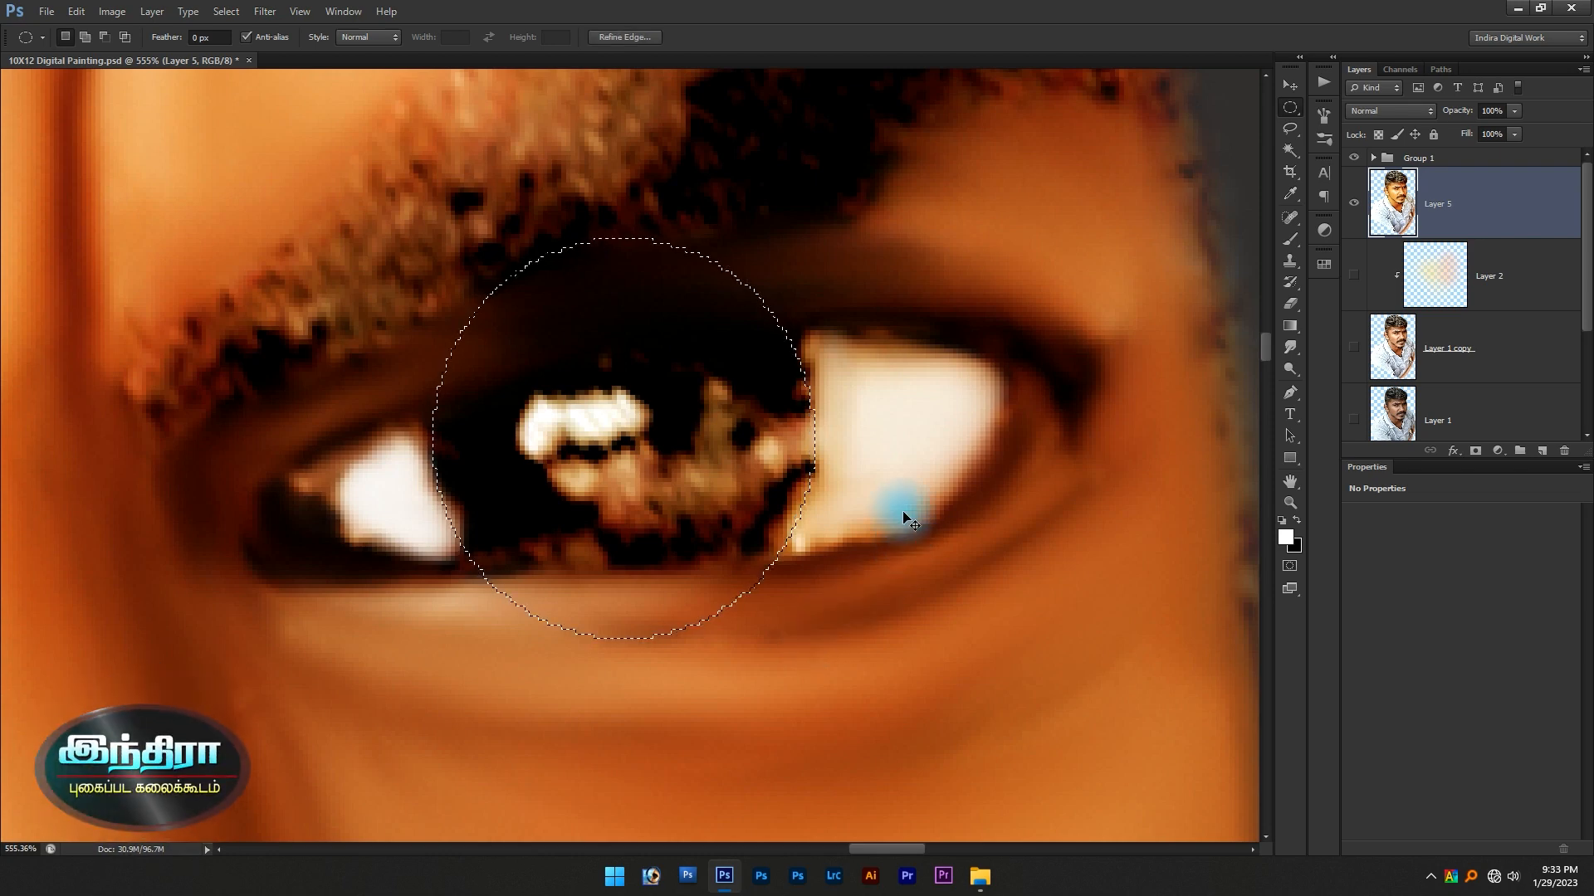
scroll(846, 481, "up", 3)
key("r")
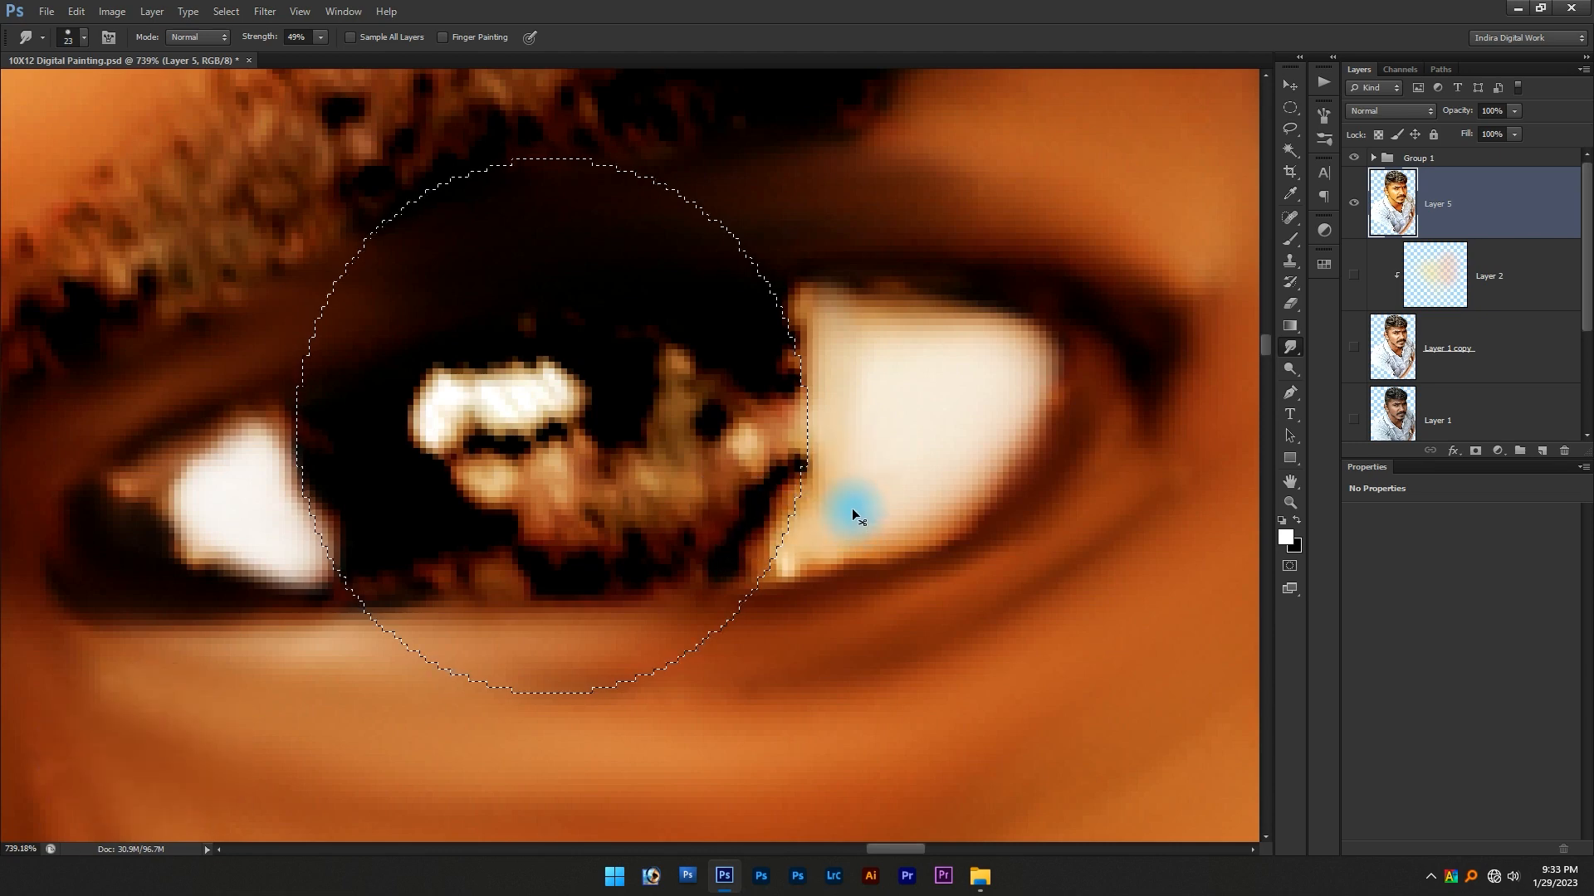
key("shift+F6")
key("Return")
Smudge the eye whites on both sides of the right iris into clean curved edges along the selection with a size 23 brush
left_click(834, 459)
mouse_move(834, 459)
left_mouse_down()
mouse_move(851, 423)
mouse_move(843, 341)
mouse_move(820, 336)
left_mouse_up()
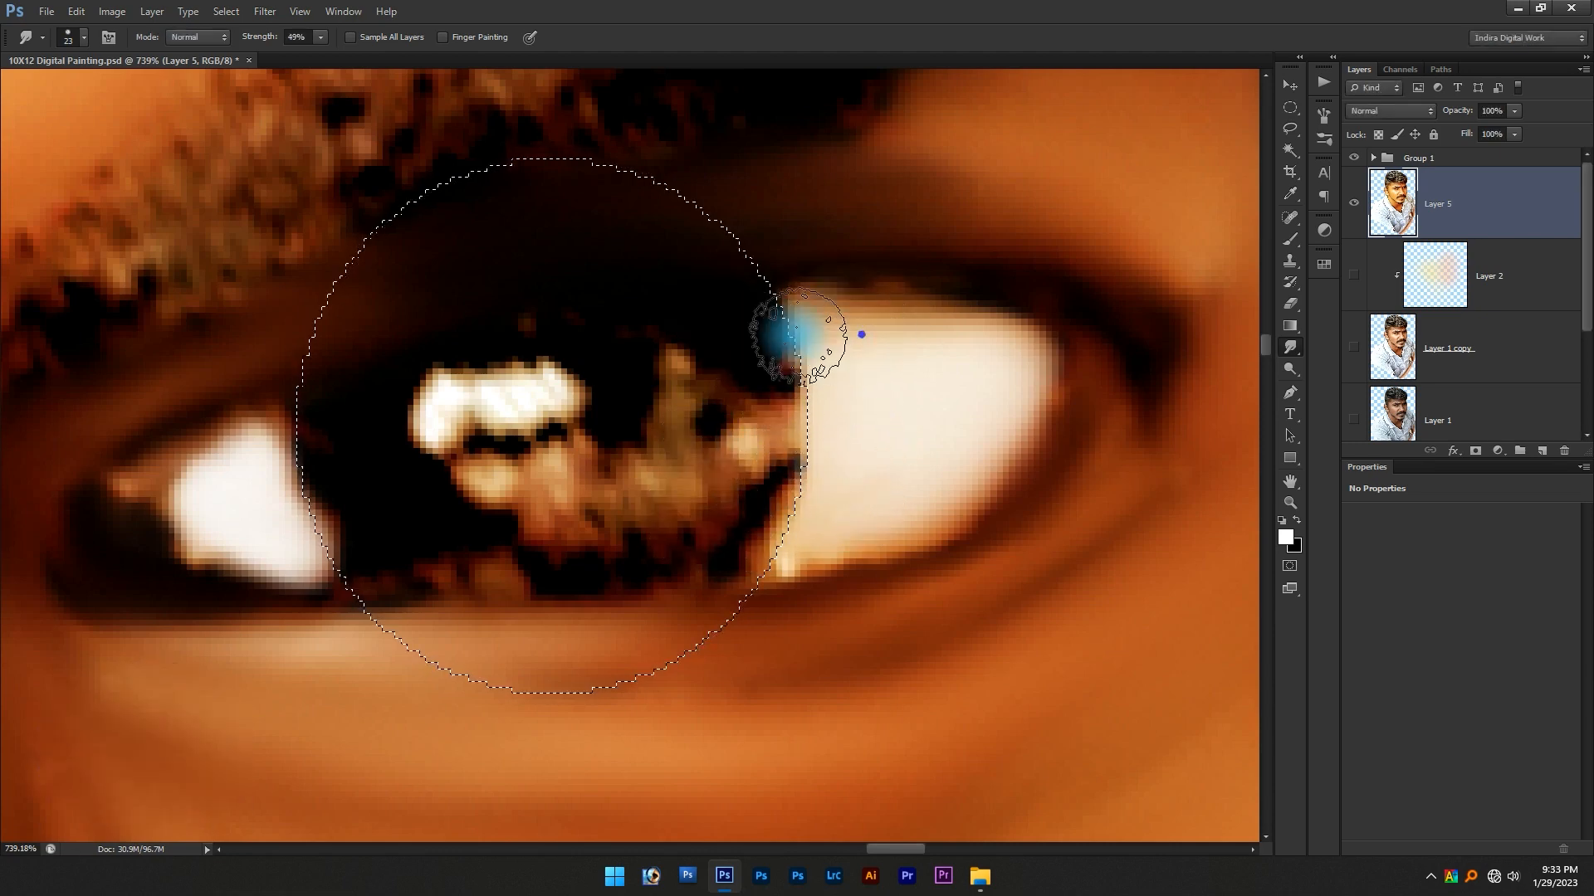
left_click_drag(282, 527, 434, 515)
mouse_move(285, 488)
left_mouse_down()
mouse_move(363, 466)
mouse_move(390, 421)
left_mouse_up()
left_click_drag(263, 462, 407, 432)
left_click_drag(331, 505, 438, 528)
left_click_drag(326, 538, 455, 523)
scroll(469, 440, "down", 3)
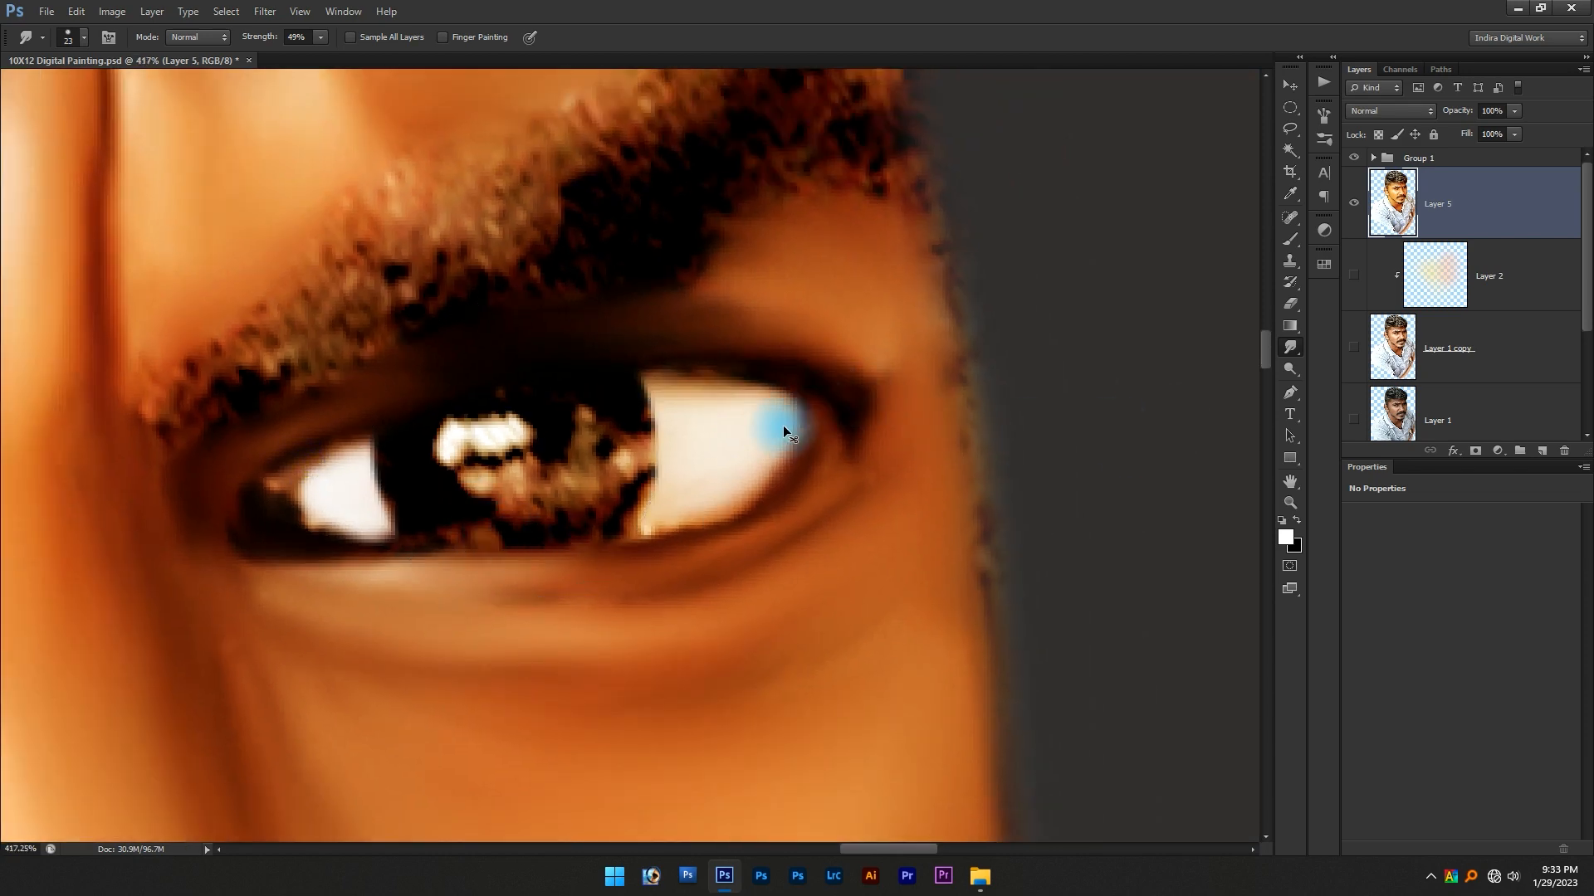
Restore the circular selection around the right iris and add a new layer above Layer 5 for brush painting
key("ctrl+j")
key("ctrl+z")
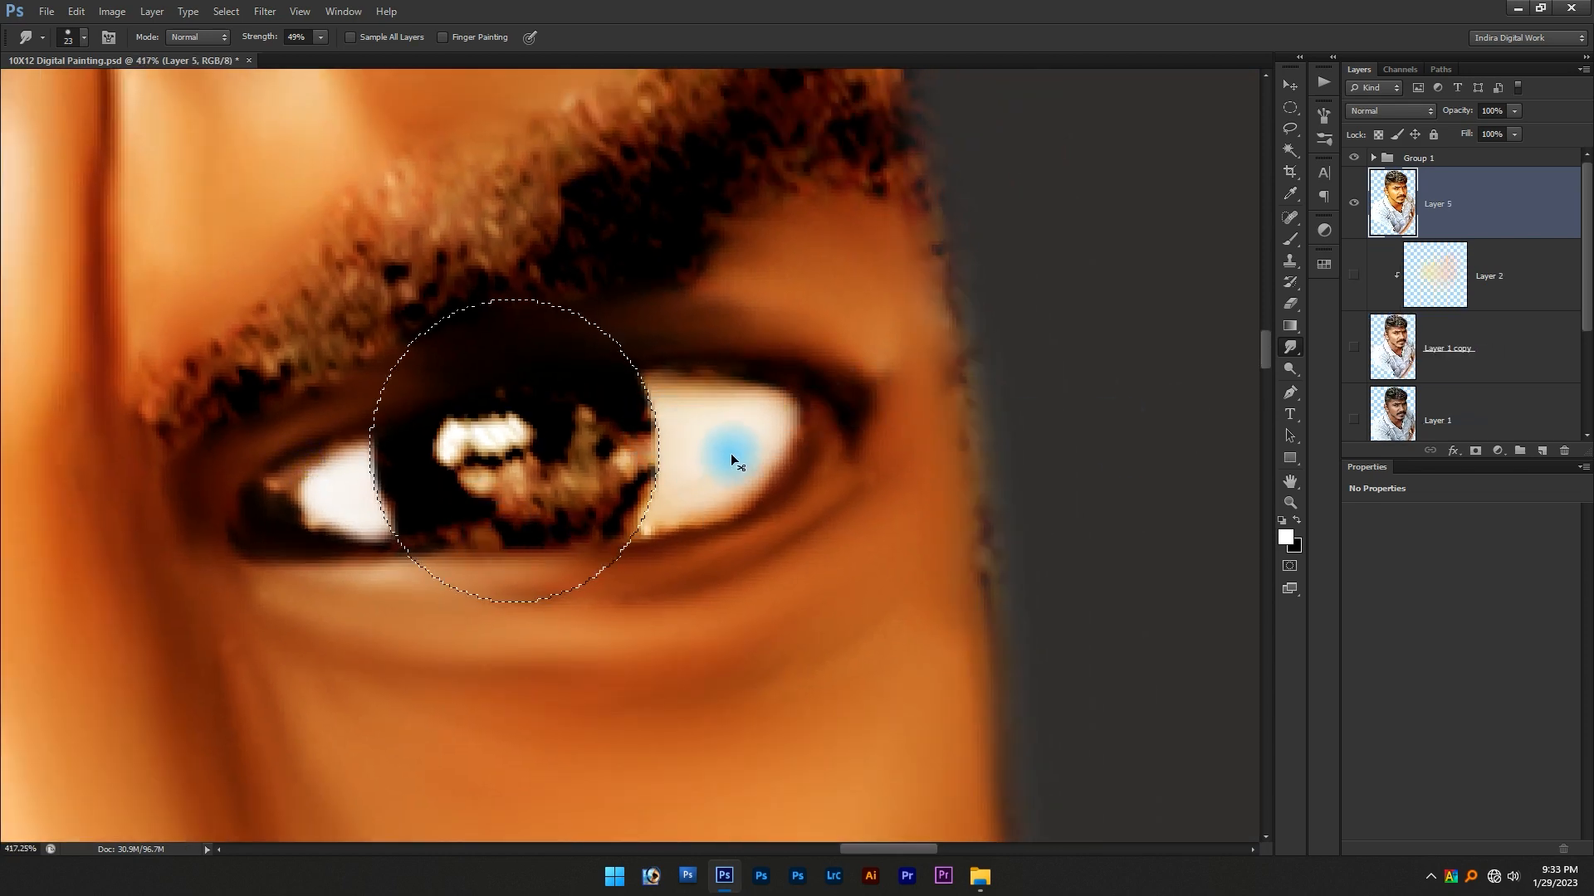
scroll(555, 432, "up", 3)
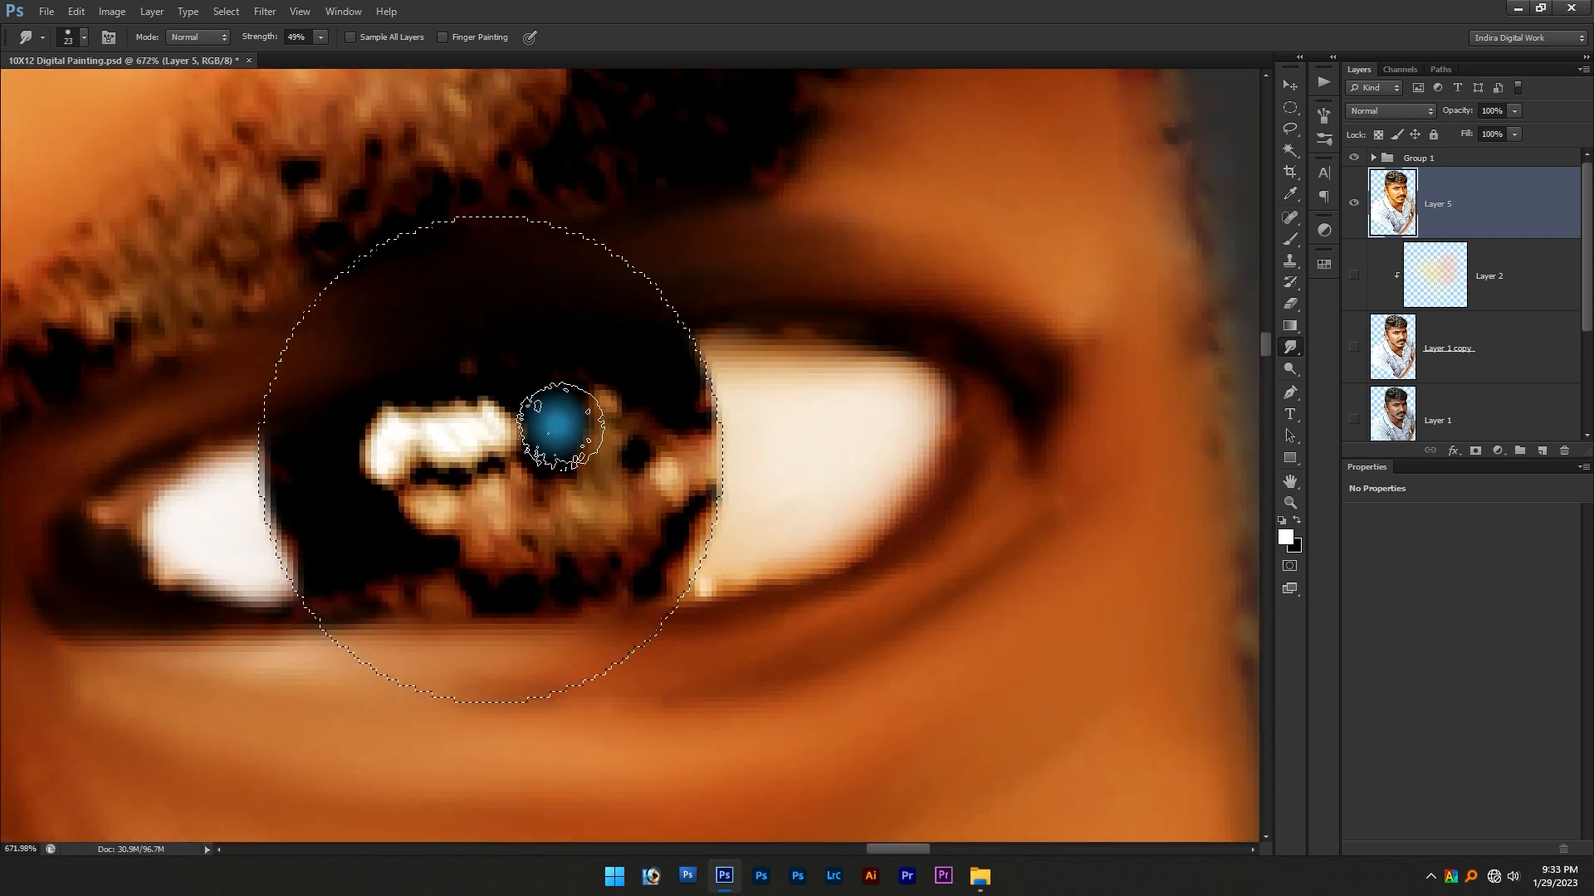
scroll(554, 434, "down", 1)
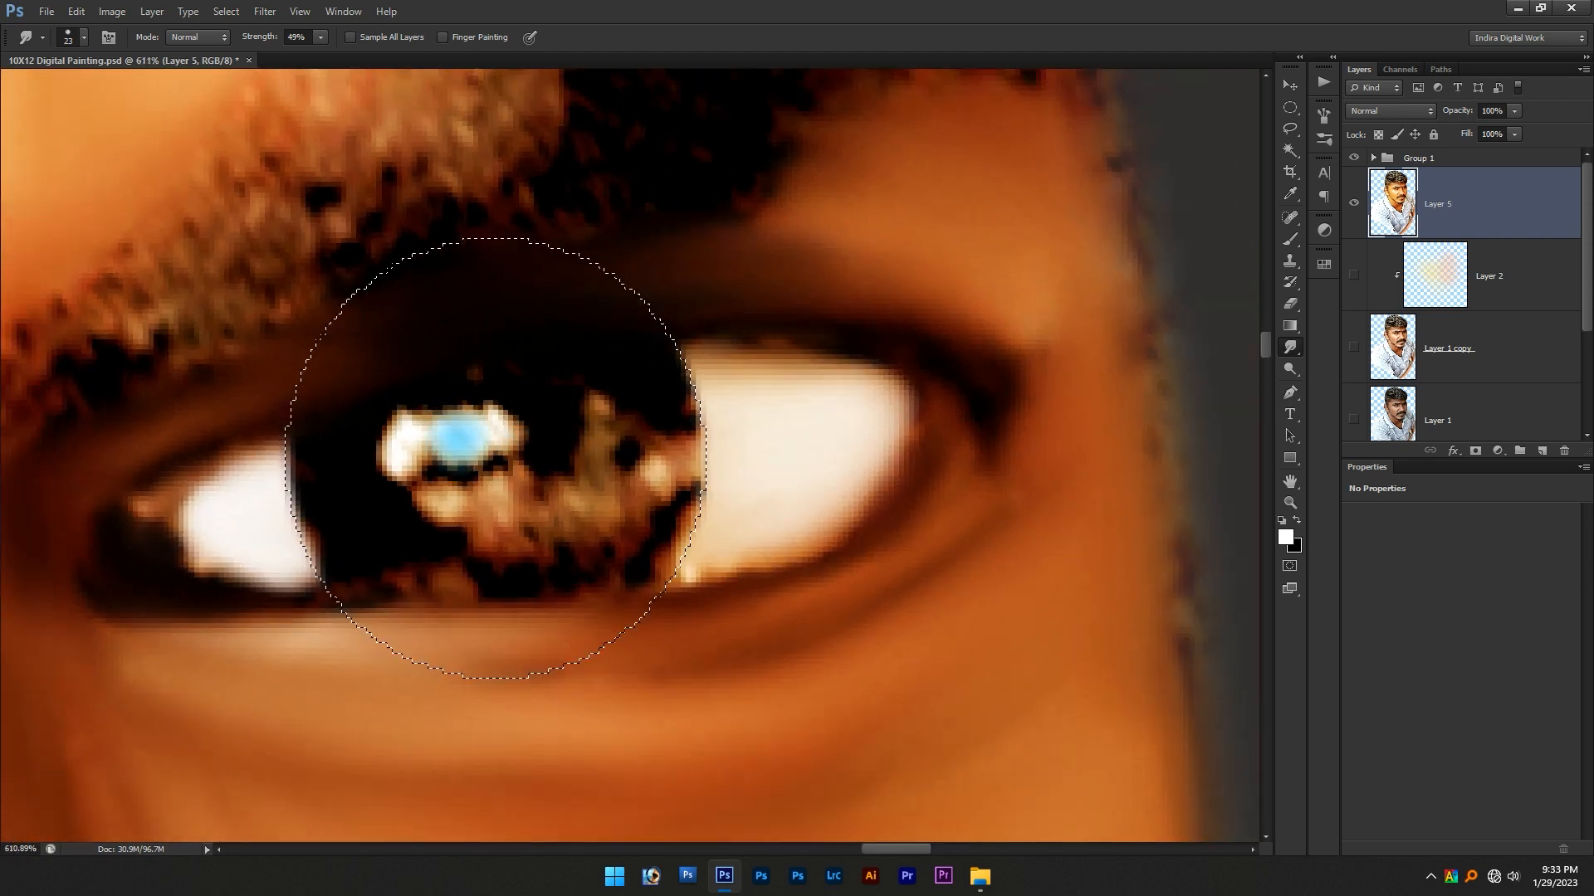
left_click_drag(475, 461, 535, 507)
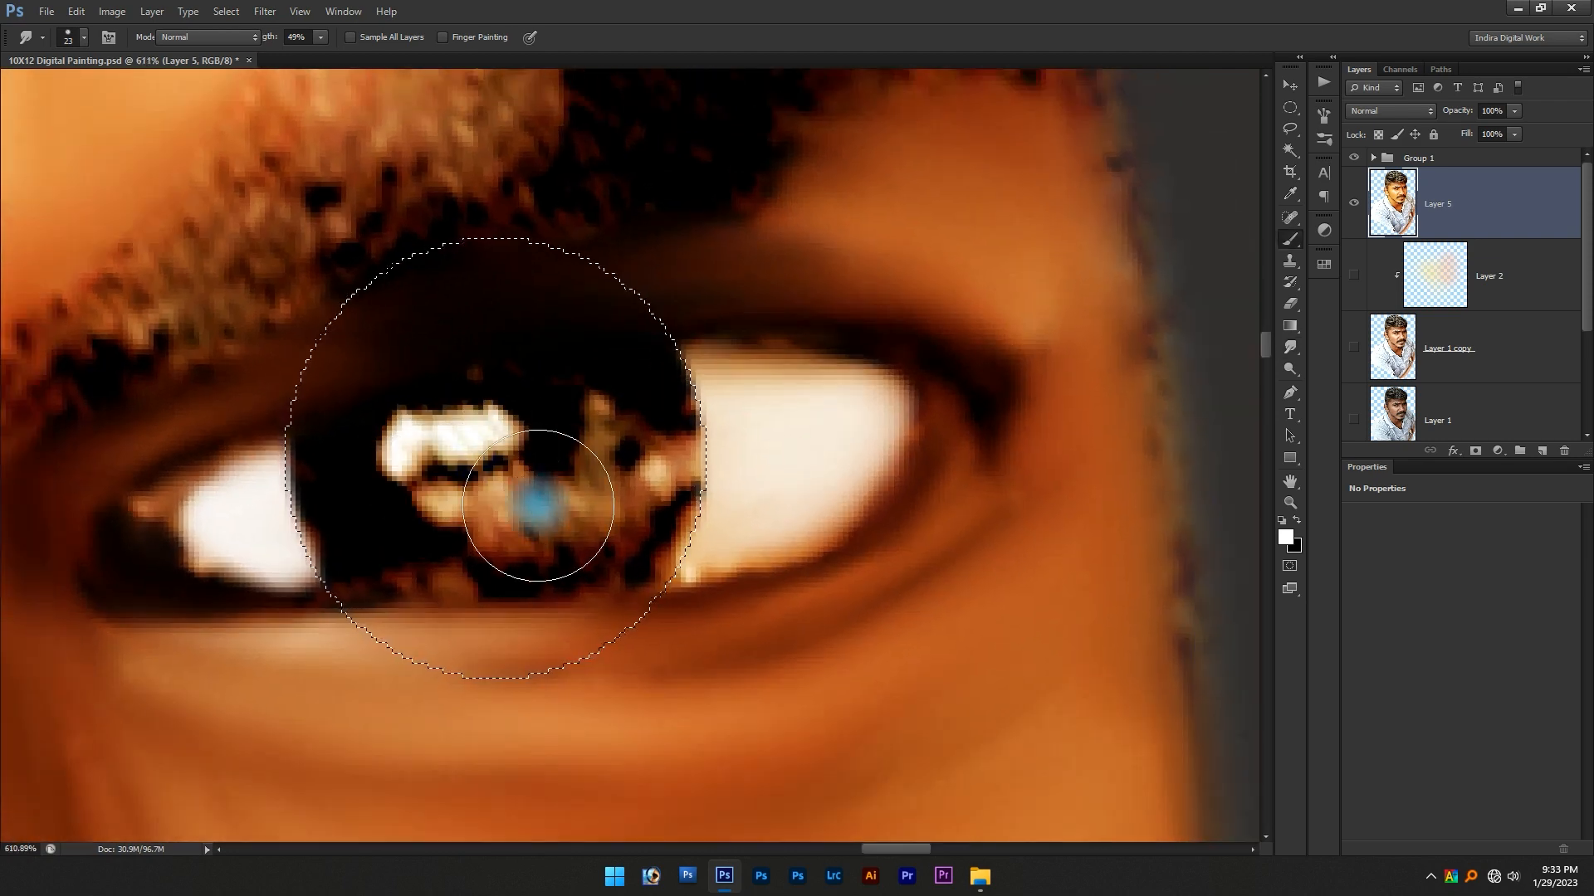
key("b")
left_click_drag(1542, 458, 1548, 459)
left_click(1543, 451)
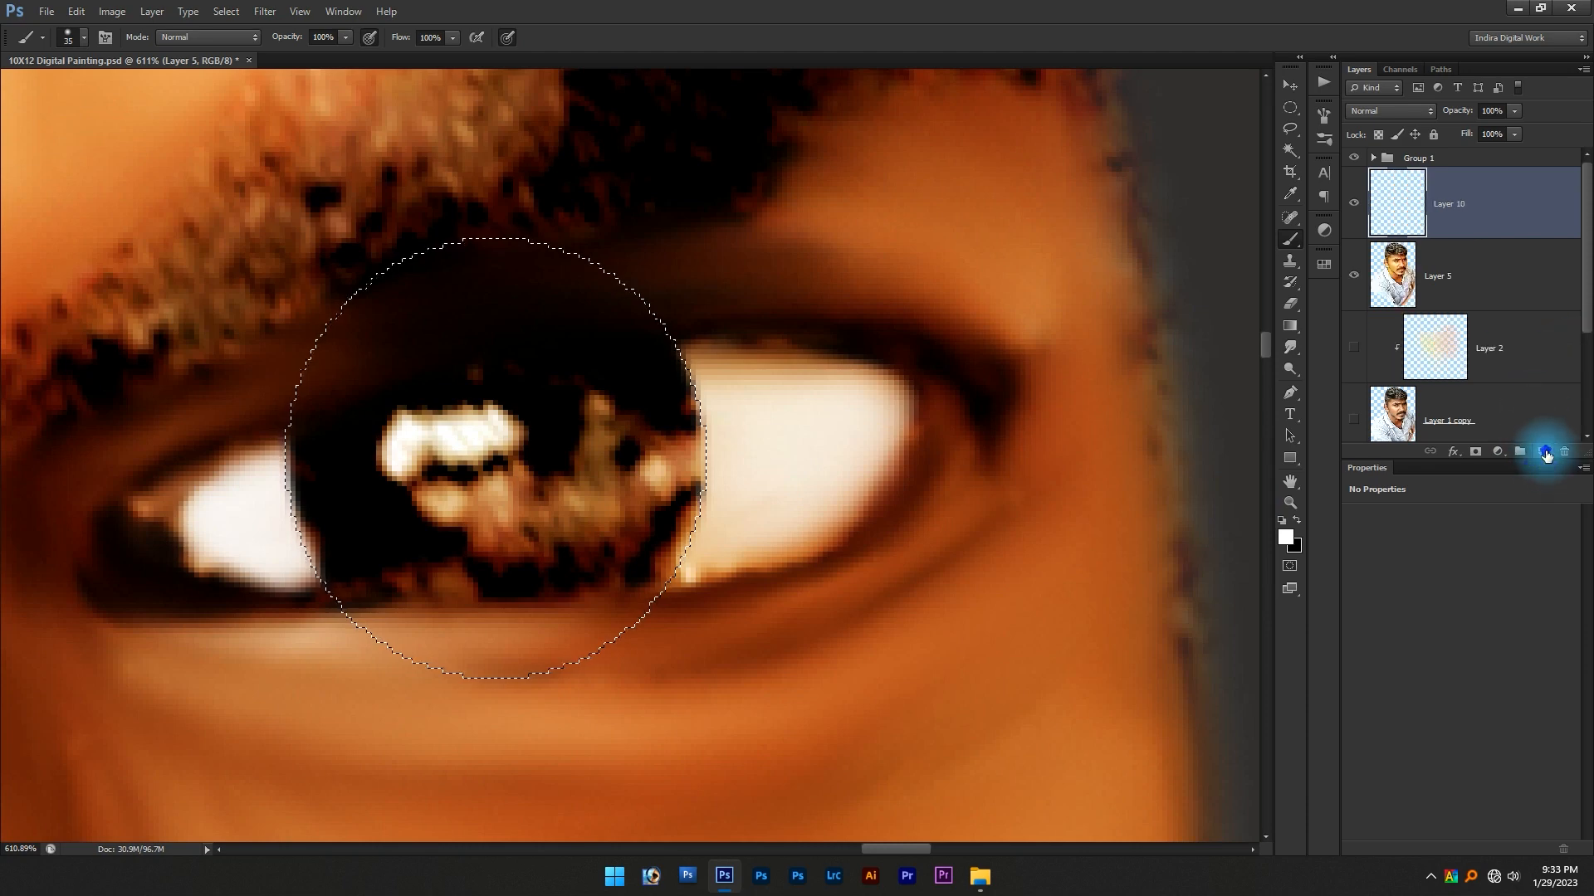
Paint the right iris solid black inside the circular selection on the new layer, keeping the lower lid clear
scroll(480, 533, "up", 2)
left_click(567, 510)
key("ctrl+z")
key("x")
mouse_move(541, 508)
left_mouse_down()
mouse_move(625, 494)
mouse_move(511, 519)
mouse_move(356, 511)
mouse_move(408, 488)
mouse_move(388, 482)
mouse_move(447, 589)
mouse_move(454, 651)
left_mouse_up()
mouse_move(349, 462)
left_mouse_down()
mouse_move(496, 474)
mouse_move(507, 531)
left_mouse_up()
mouse_move(462, 453)
left_mouse_down()
mouse_move(743, 412)
mouse_move(764, 490)
mouse_move(622, 498)
mouse_move(701, 462)
mouse_move(587, 445)
mouse_move(633, 484)
mouse_move(747, 484)
mouse_move(611, 512)
mouse_move(702, 520)
mouse_move(499, 531)
left_mouse_up()
scroll(532, 513, "down", 1)
scroll(496, 423, "up", 2)
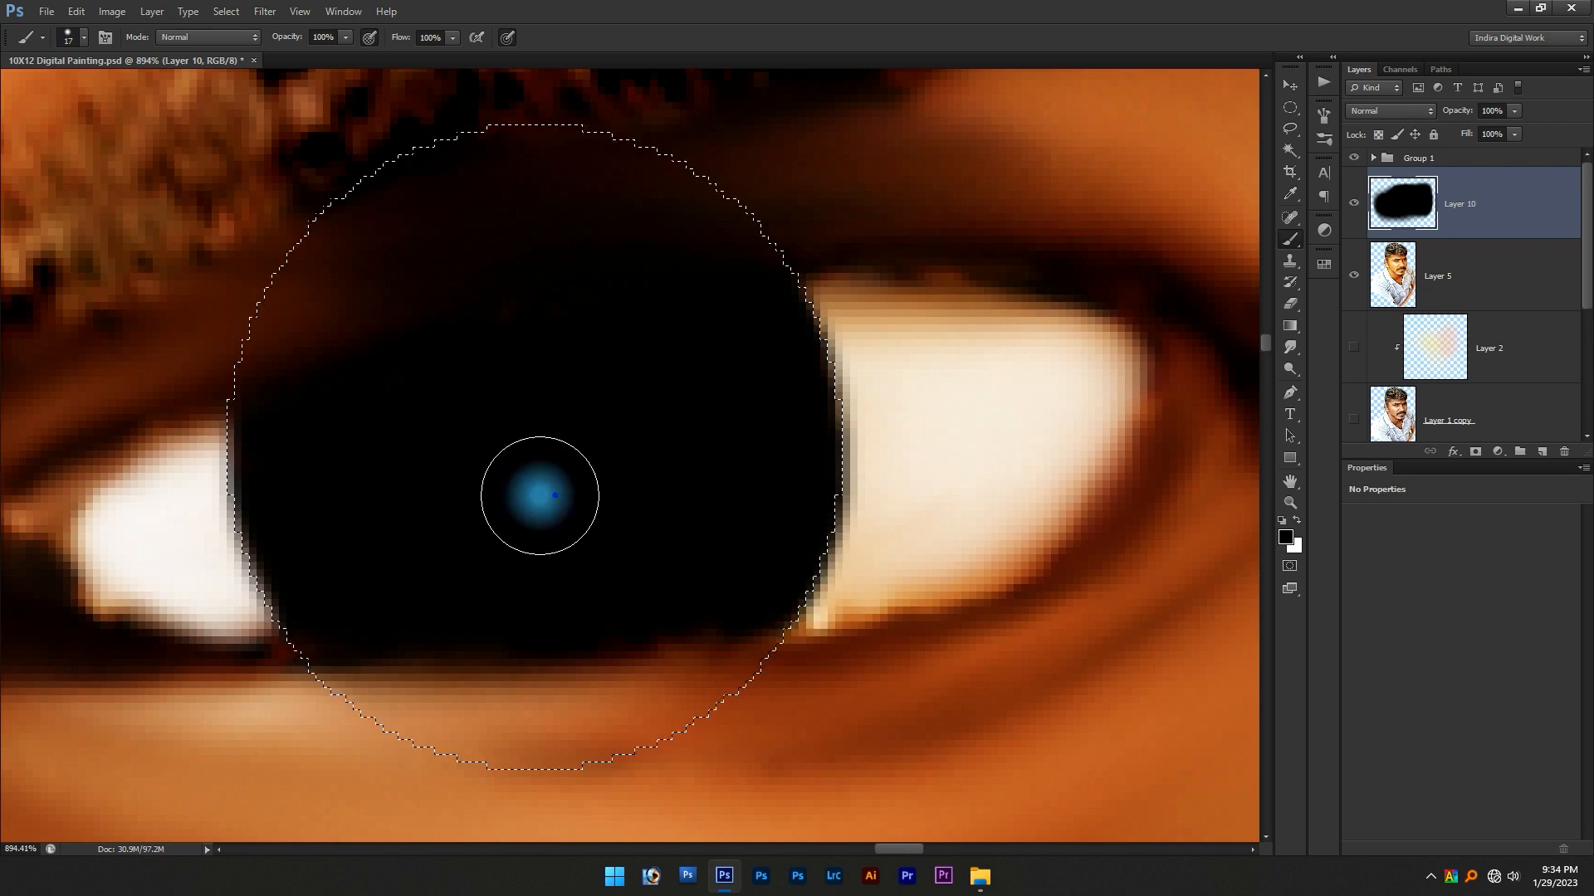
Hide the black iris layer, Layer 10, and add a new layer above it
scroll(509, 463, "down", 6)
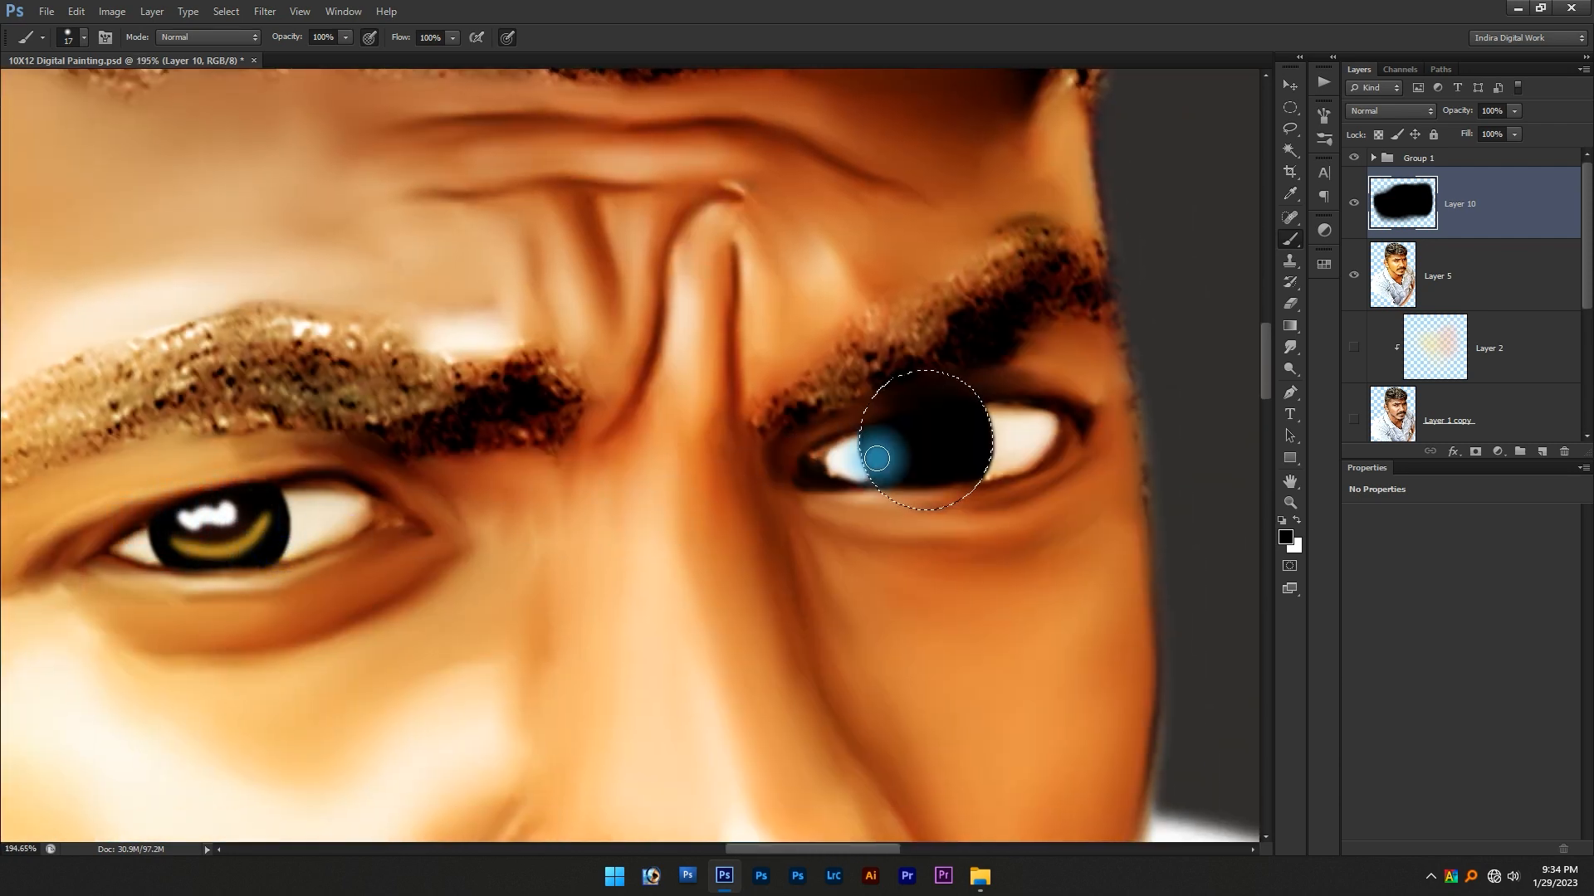
scroll(855, 457, "up", 3)
left_click_drag(756, 508, 320, 565)
scroll(467, 485, "up", 12)
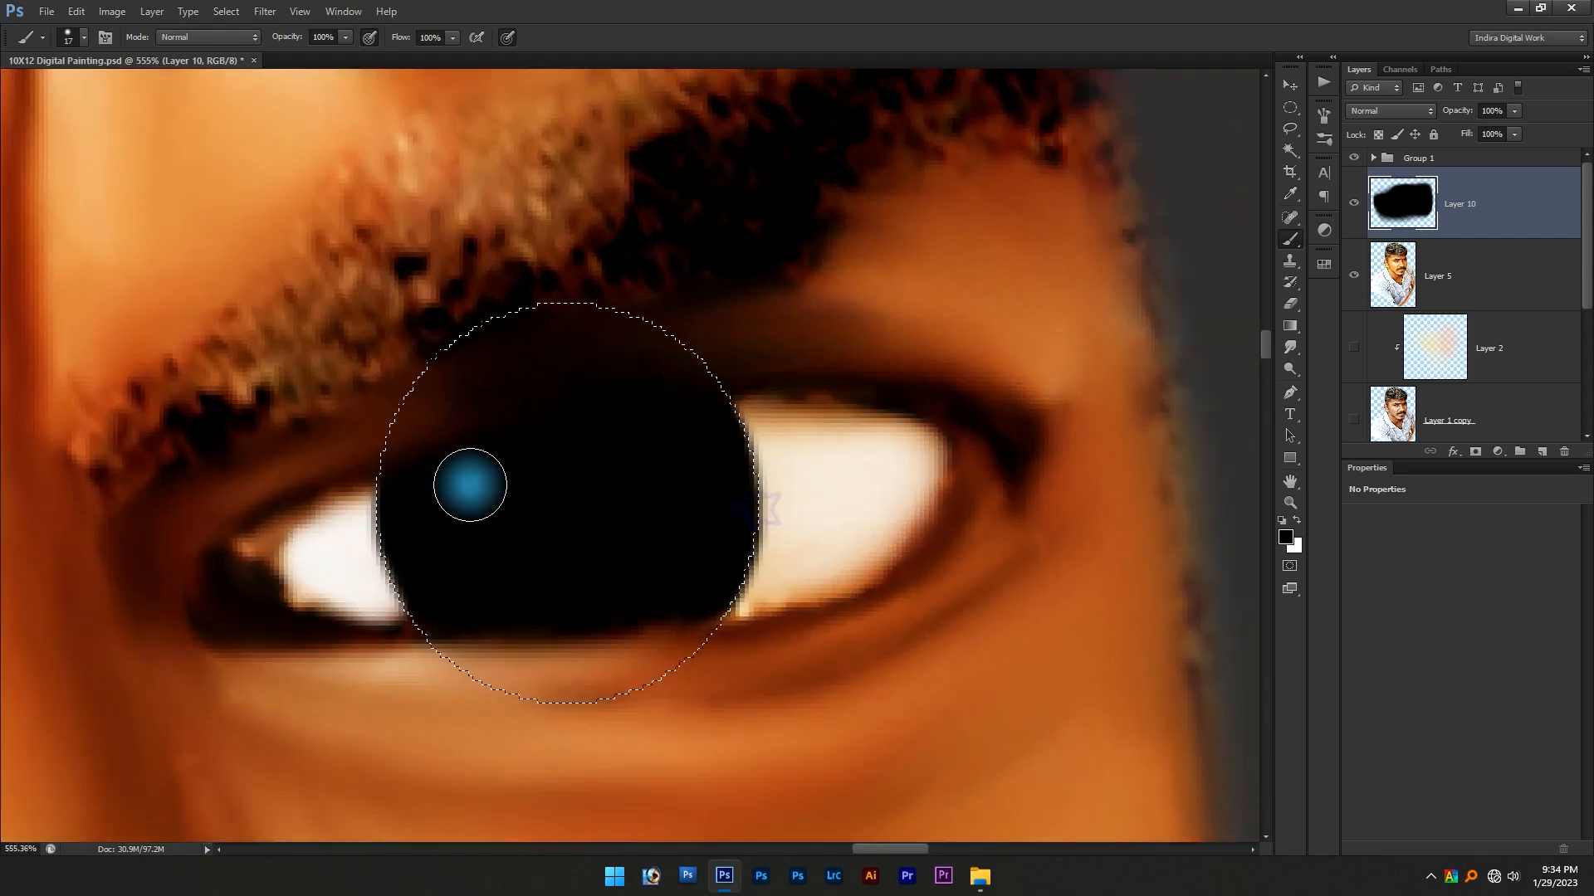
left_click(1353, 204)
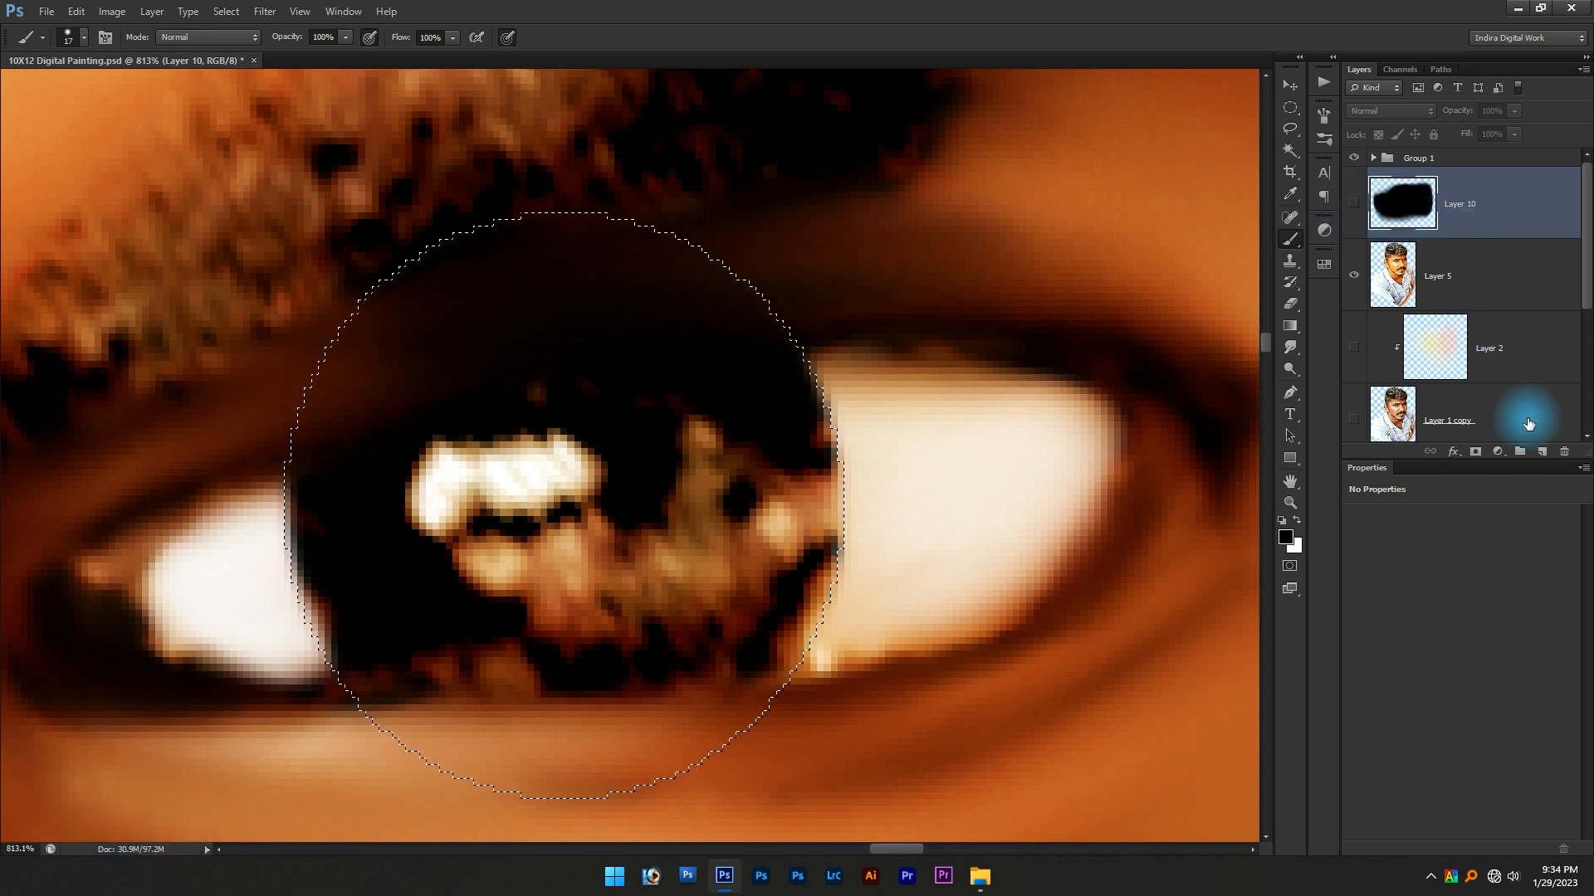
left_click(1542, 452)
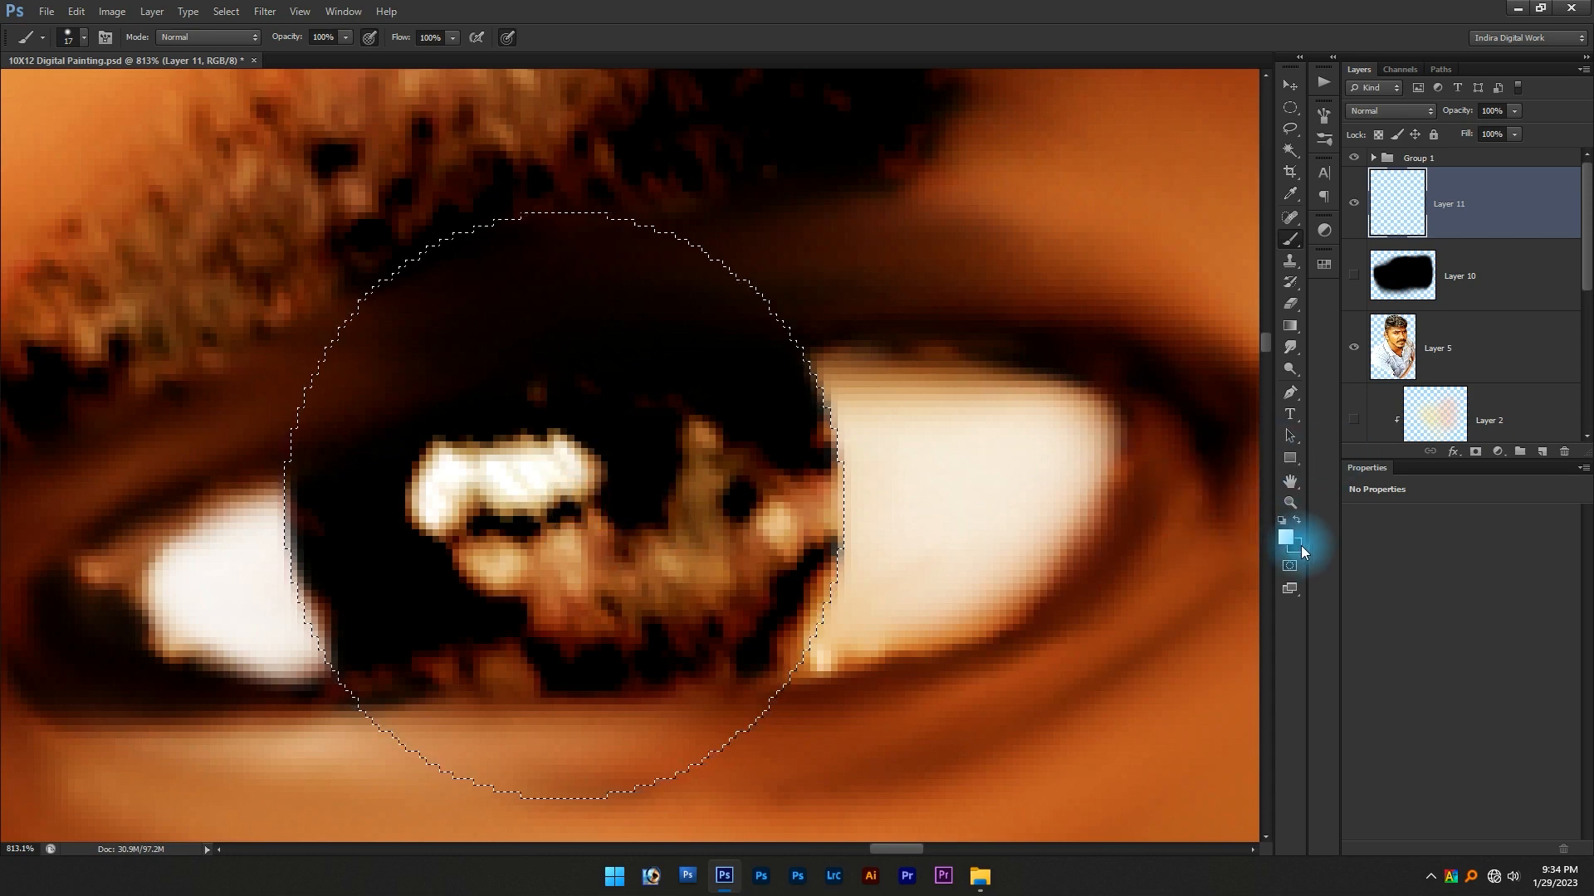
Paint the right eye's light reflection in white with a size 7 brush, and show the black iris layer again
scroll(516, 461, "up", 2)
mouse_move(526, 471)
left_mouse_down()
mouse_move(439, 486)
mouse_move(421, 515)
mouse_move(427, 484)
mouse_move(590, 477)
mouse_move(534, 497)
left_mouse_up()
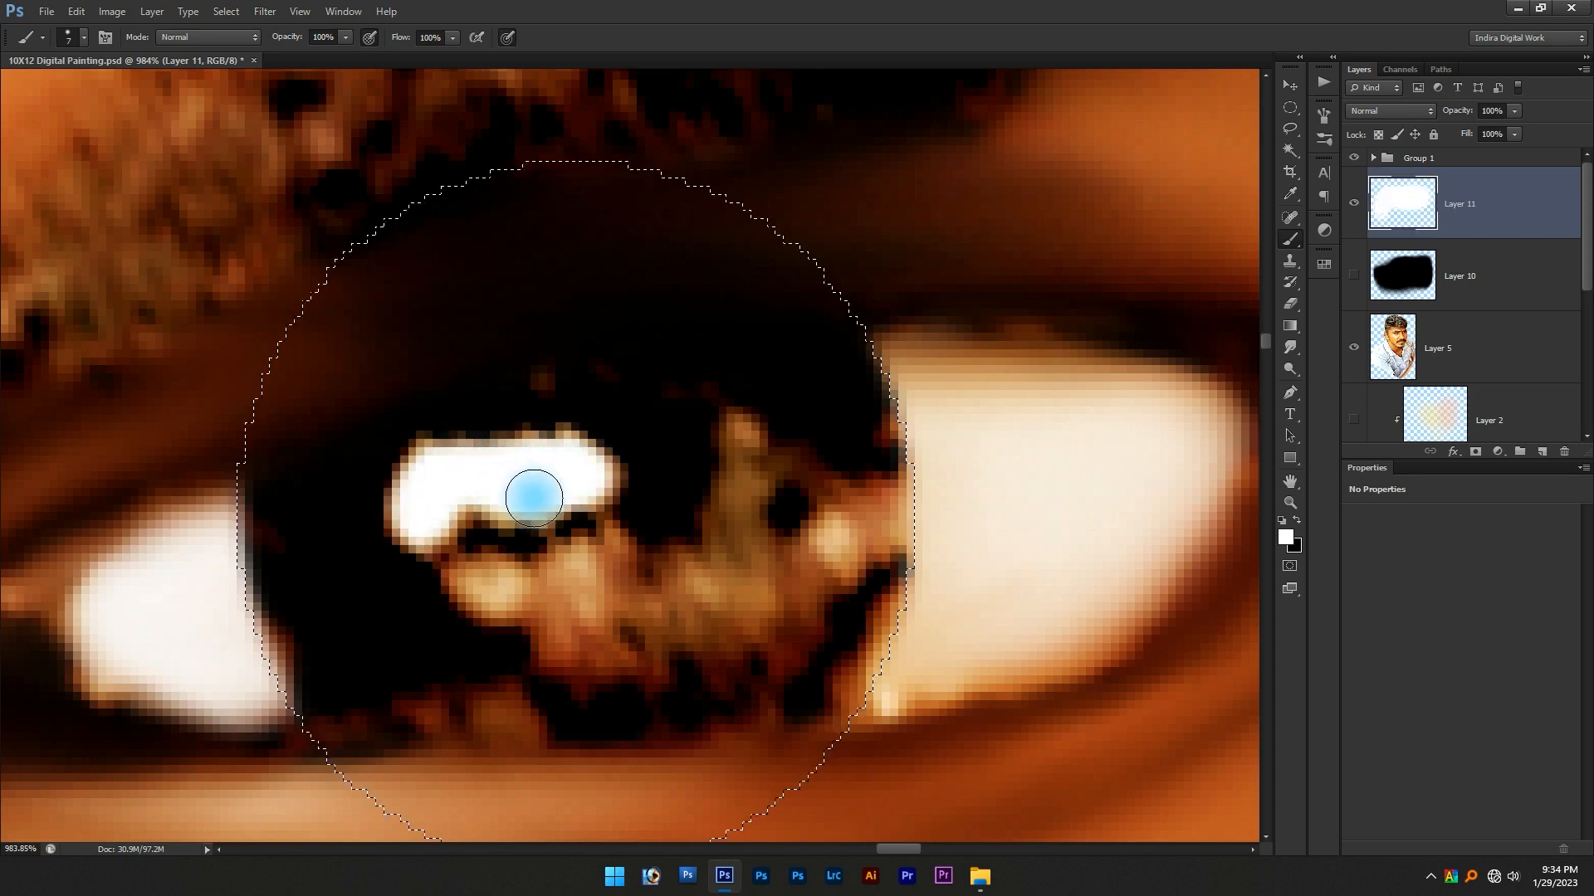
left_click(1354, 276)
scroll(537, 412, "down", 10)
scroll(576, 485, "down", 5)
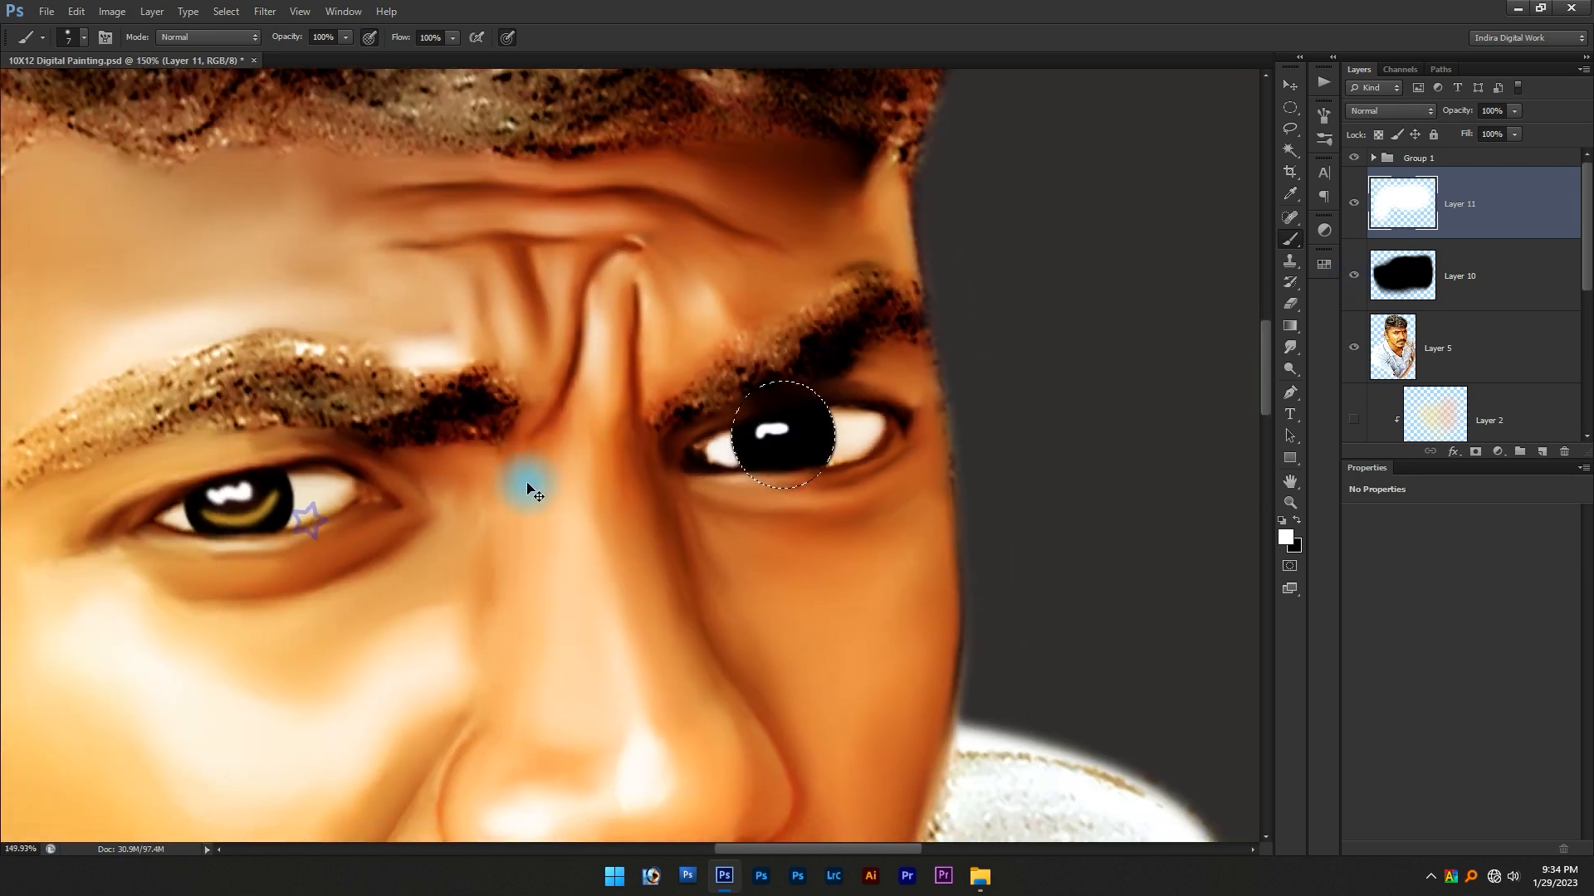
Duplicate Layer 8 and Layer 9 from Group 1 and bring the copies above Layer 7
key("v")
scroll(285, 498, "up", 2)
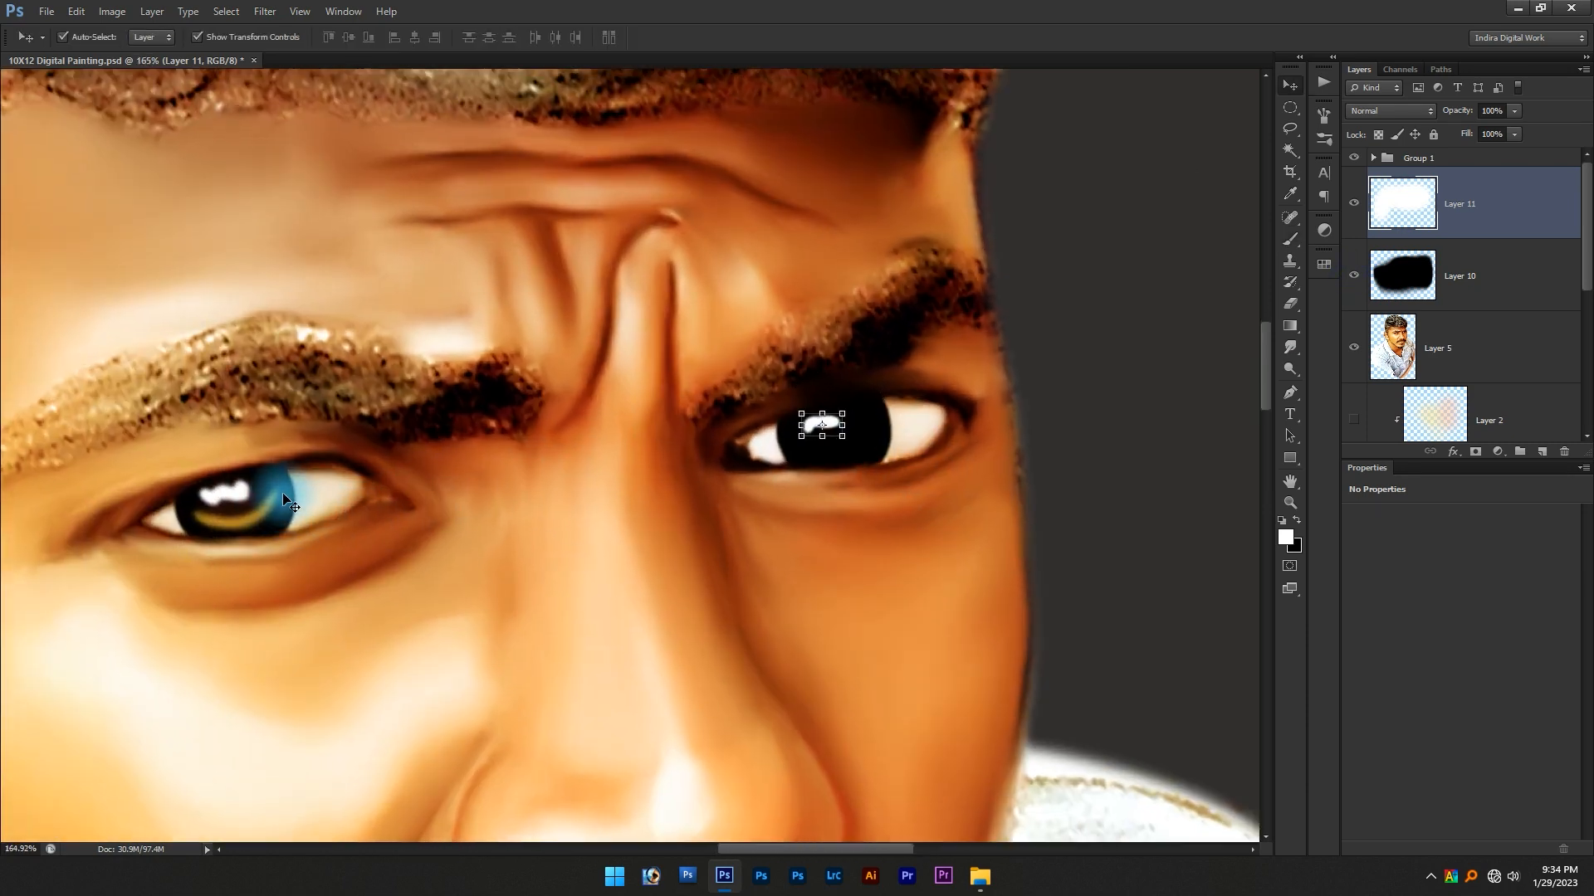
left_click(1371, 158)
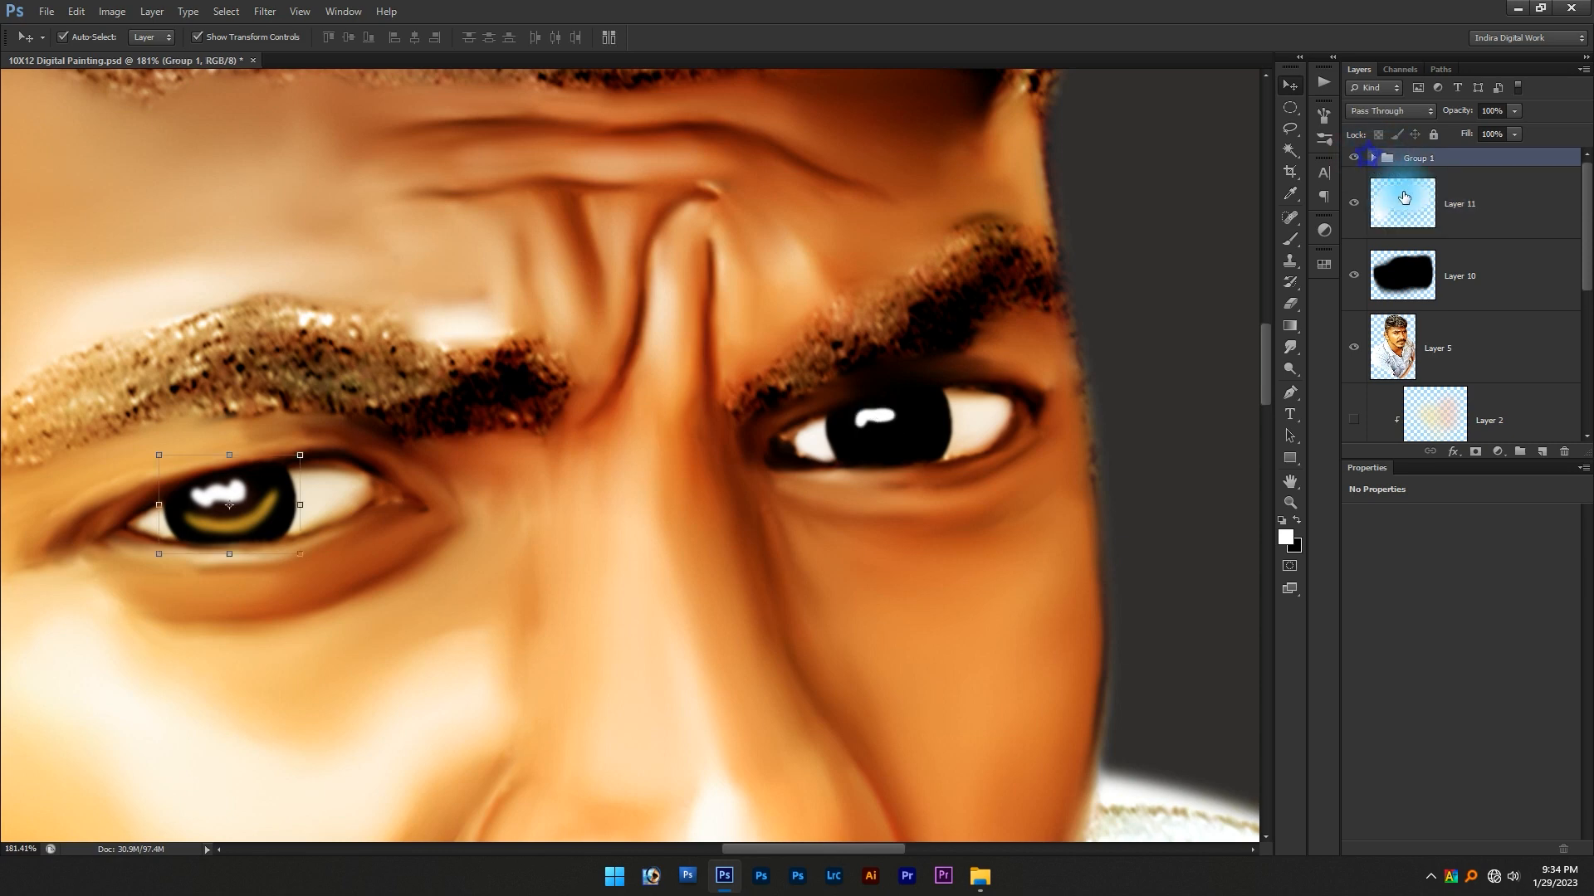
left_click(1372, 159)
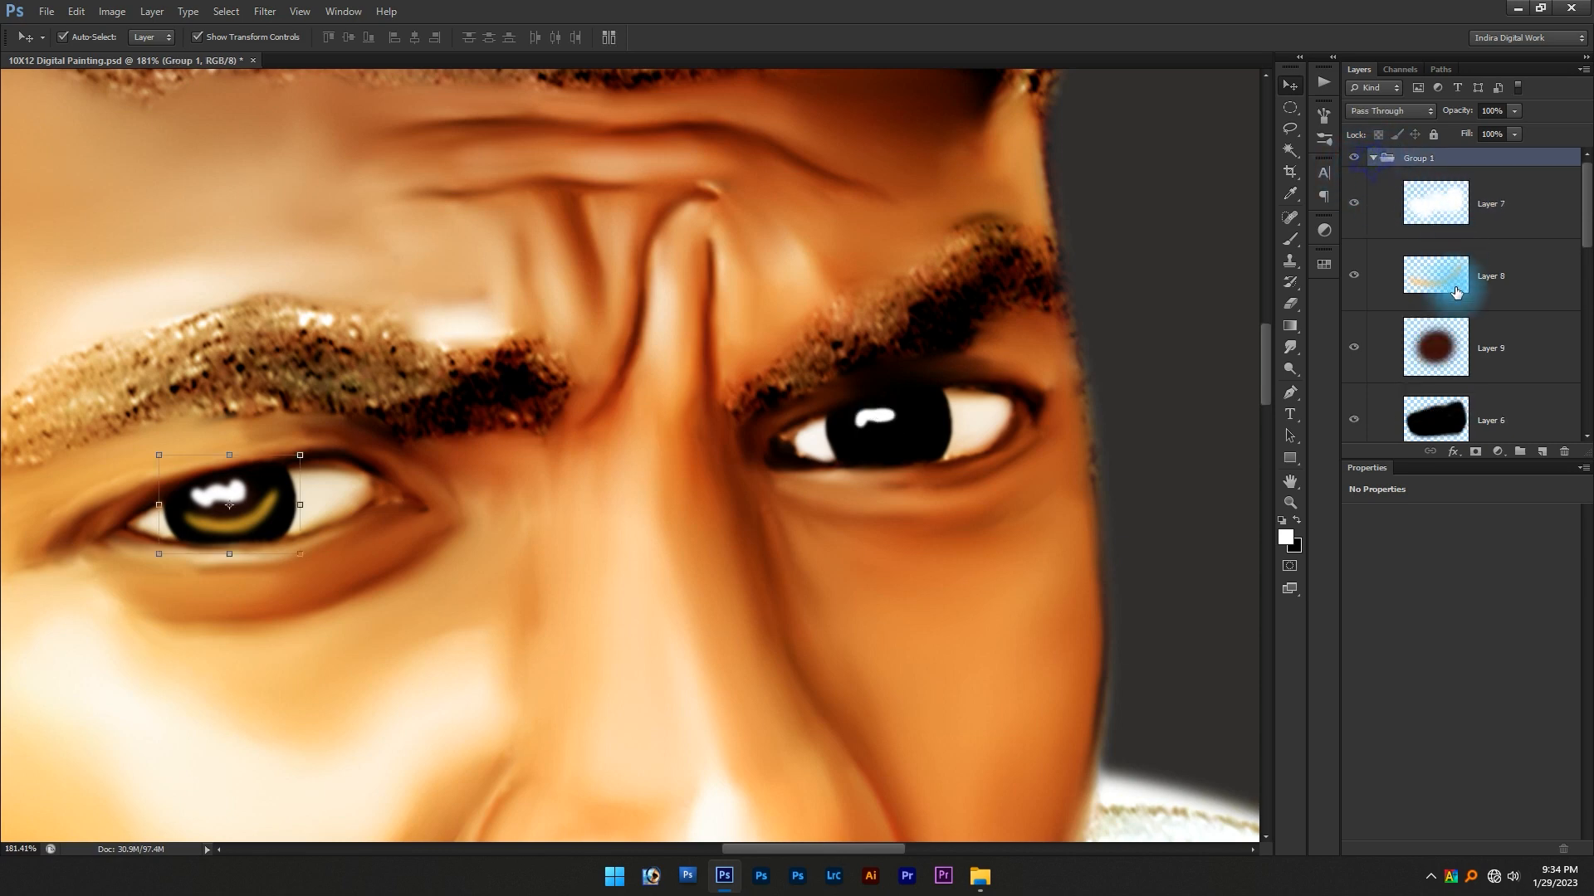
left_click(1505, 285)
left_click(1497, 340, "shift")
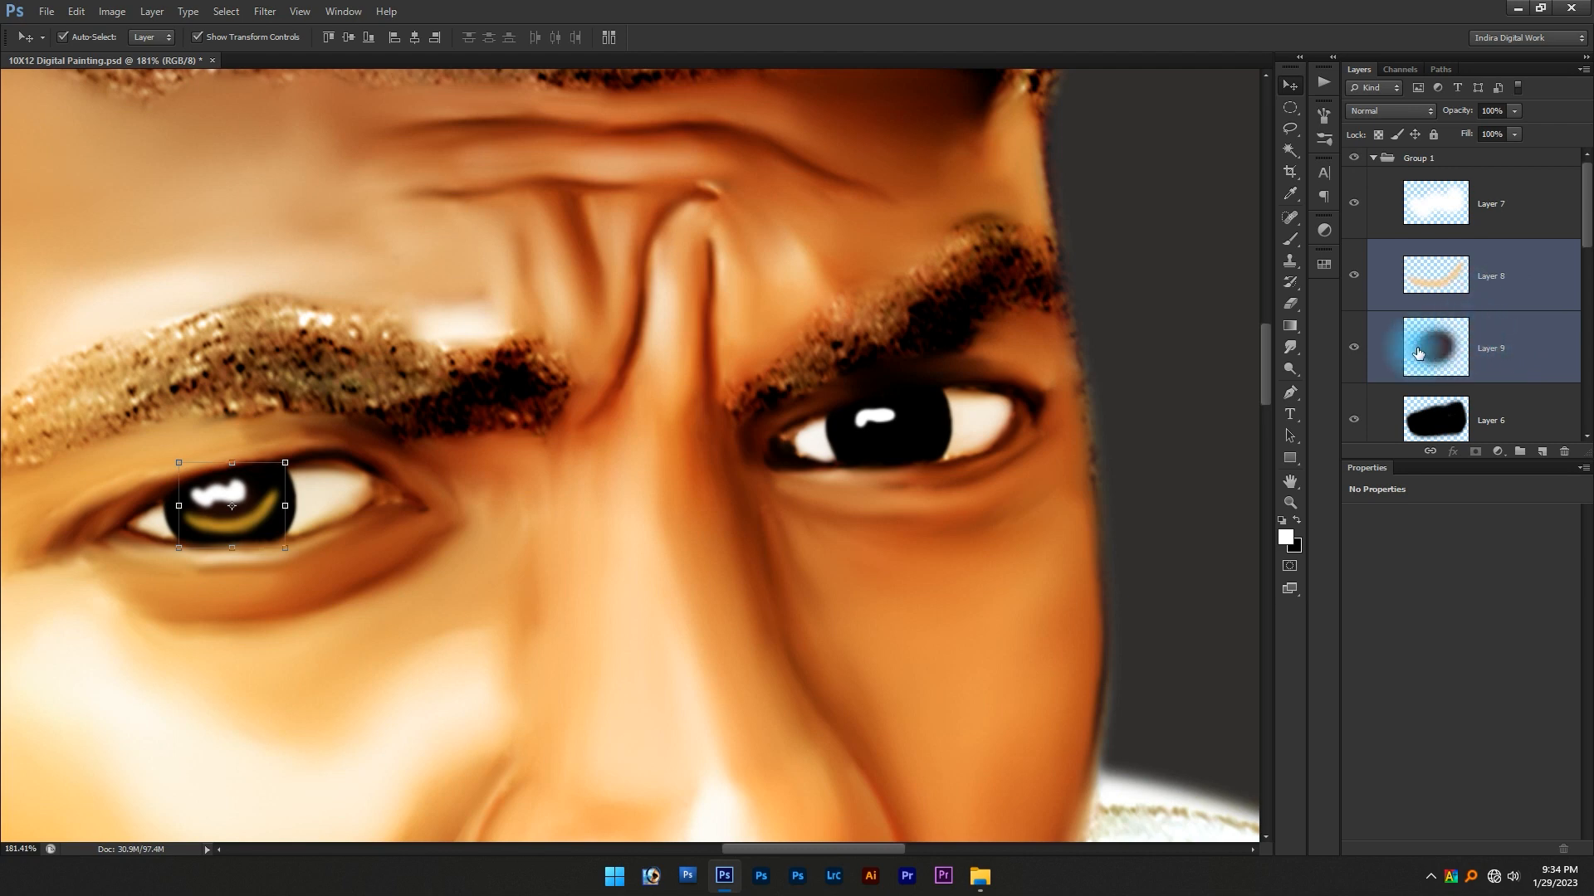
key("ctrl+j")
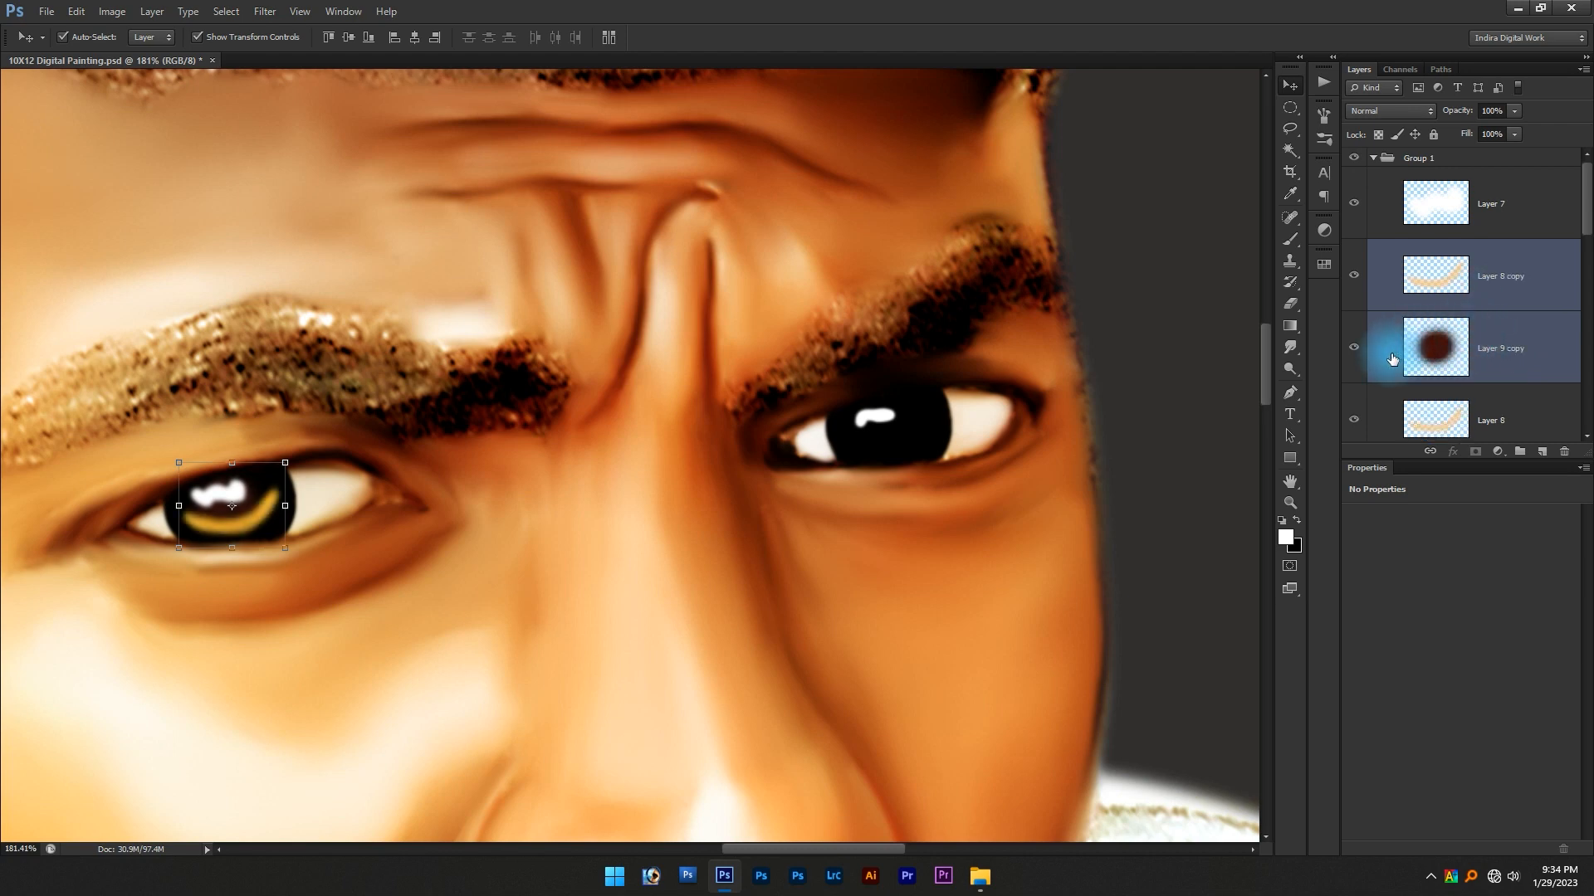
key("ctrl+bracketright")
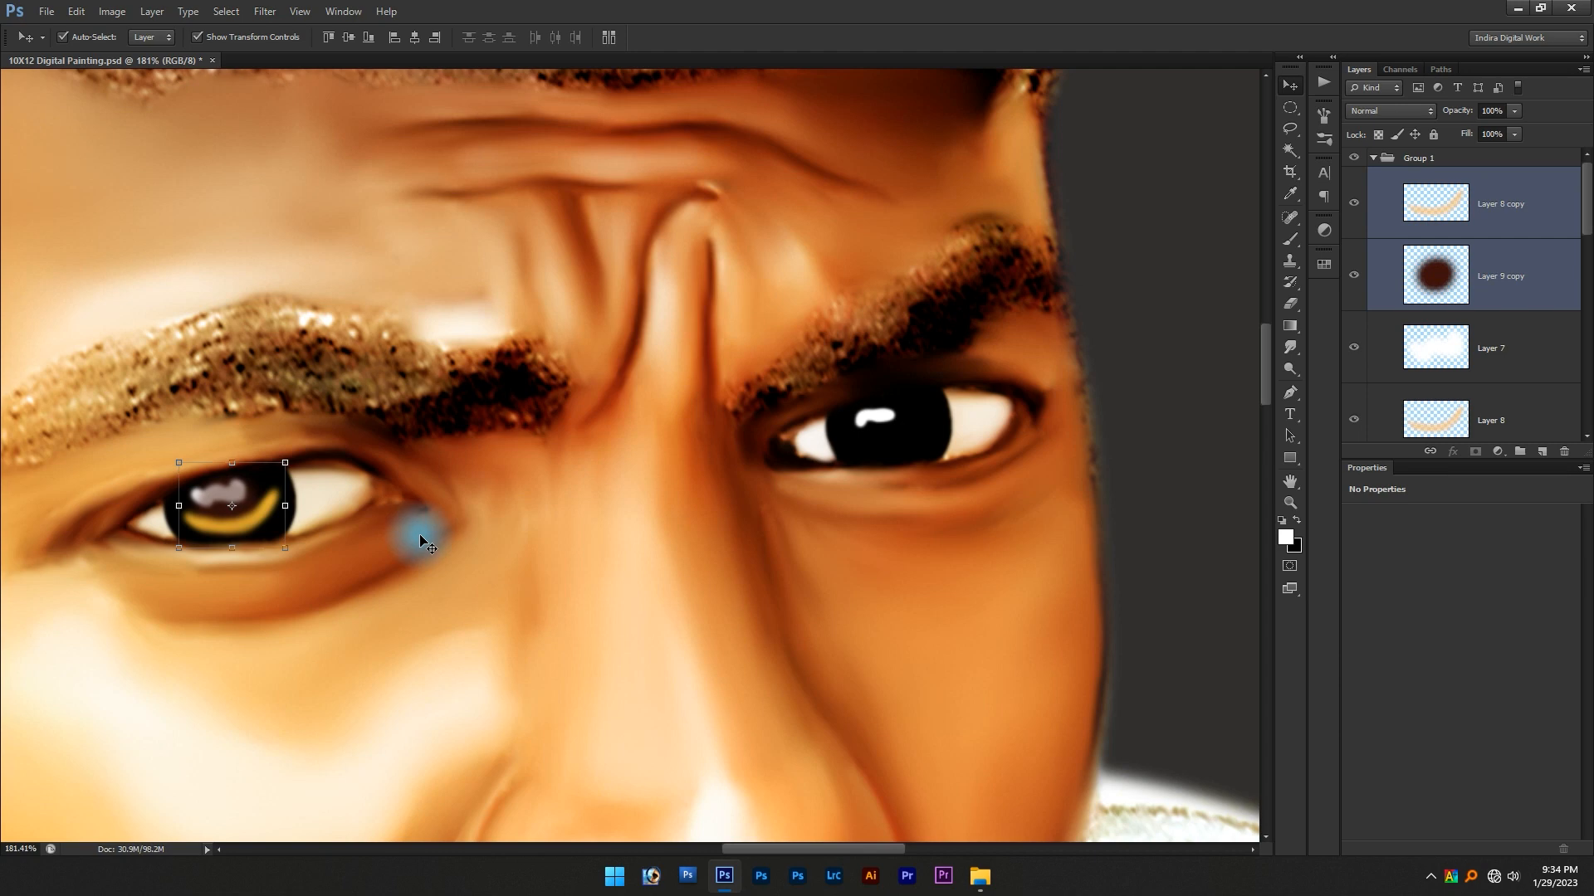
Move the copied yellow arc and brown glow from the left iris onto the right iris
key("ctrl+t")
left_click_drag(195, 517, 913, 440)
scroll(872, 443, "up", 5)
key("Return")
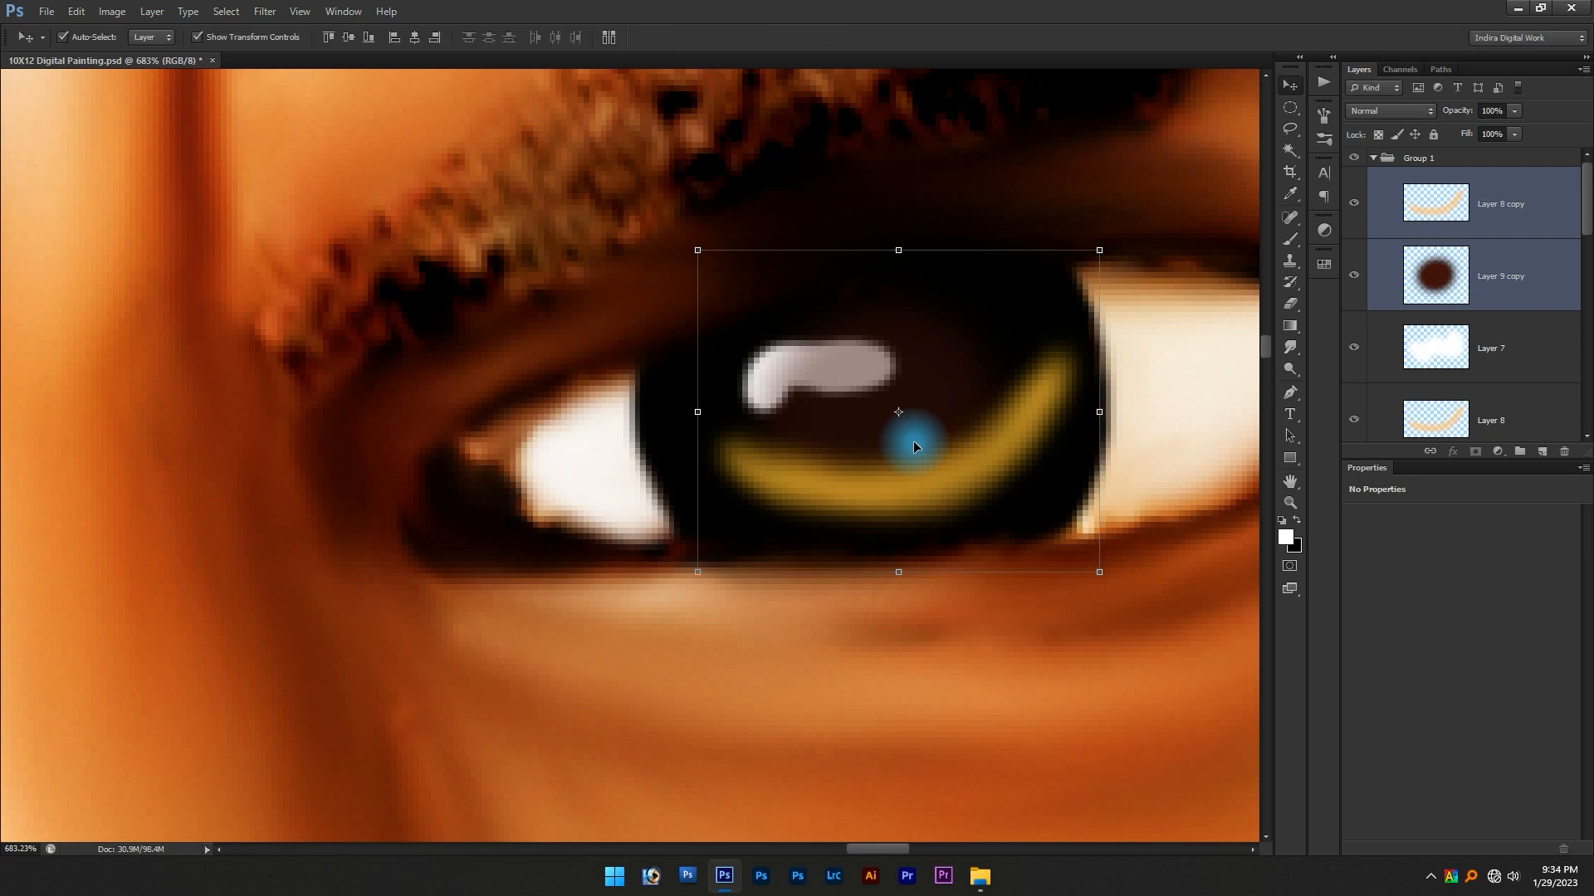
Take the two copied layers out of Group 1 to the top of the stack, with Layer 11 and Layer 10 directly below them
scroll(1512, 371, "down", 3)
scroll(1503, 373, "up", 3)
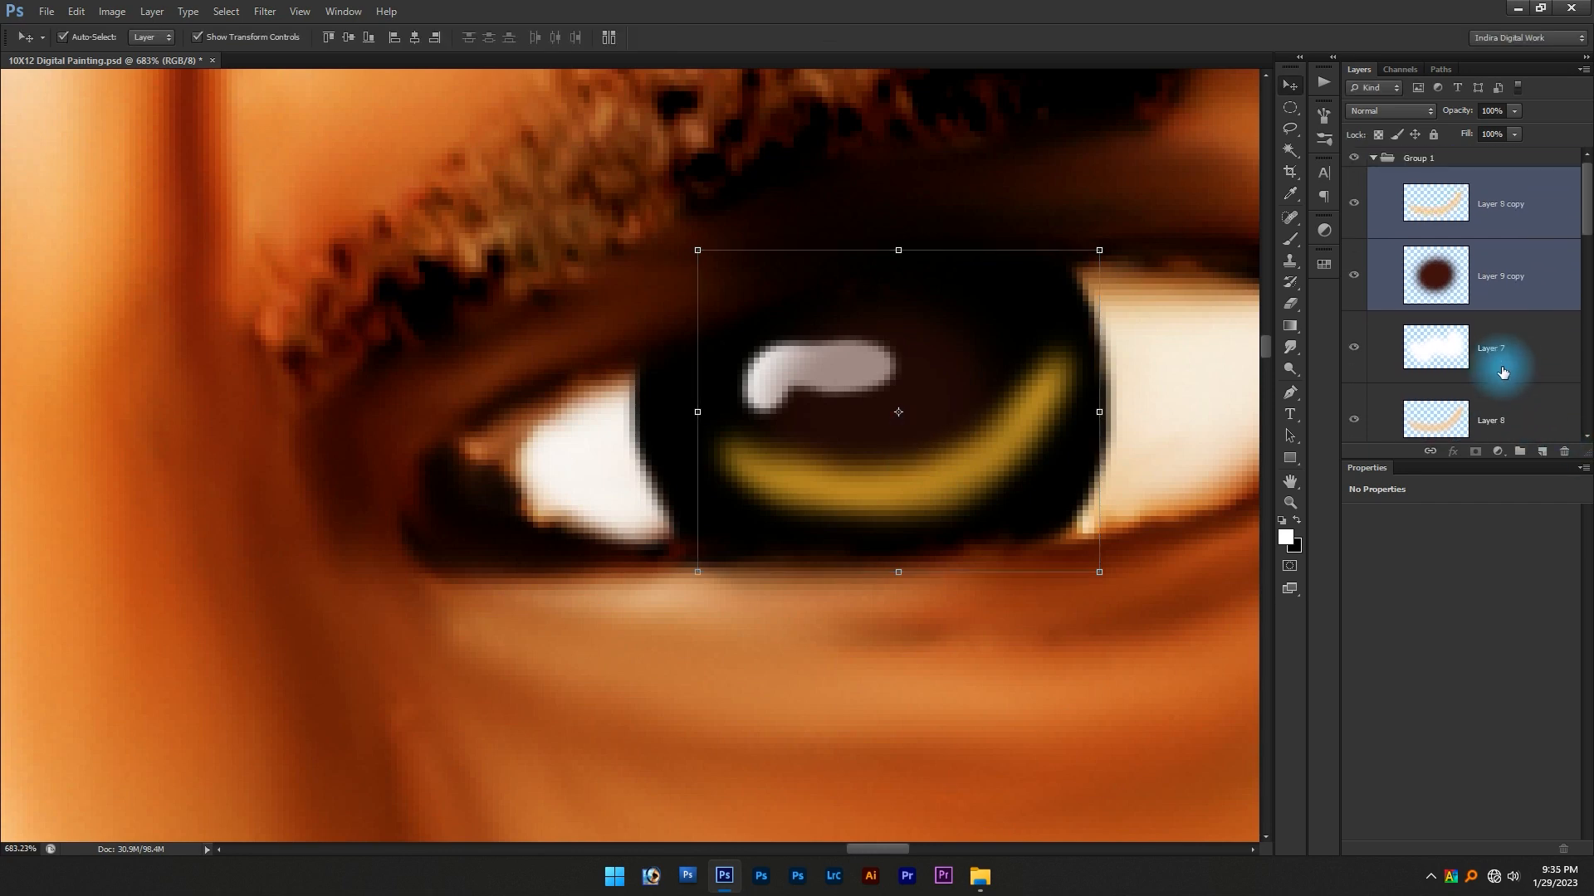
left_click_drag(1519, 239, 1508, 156)
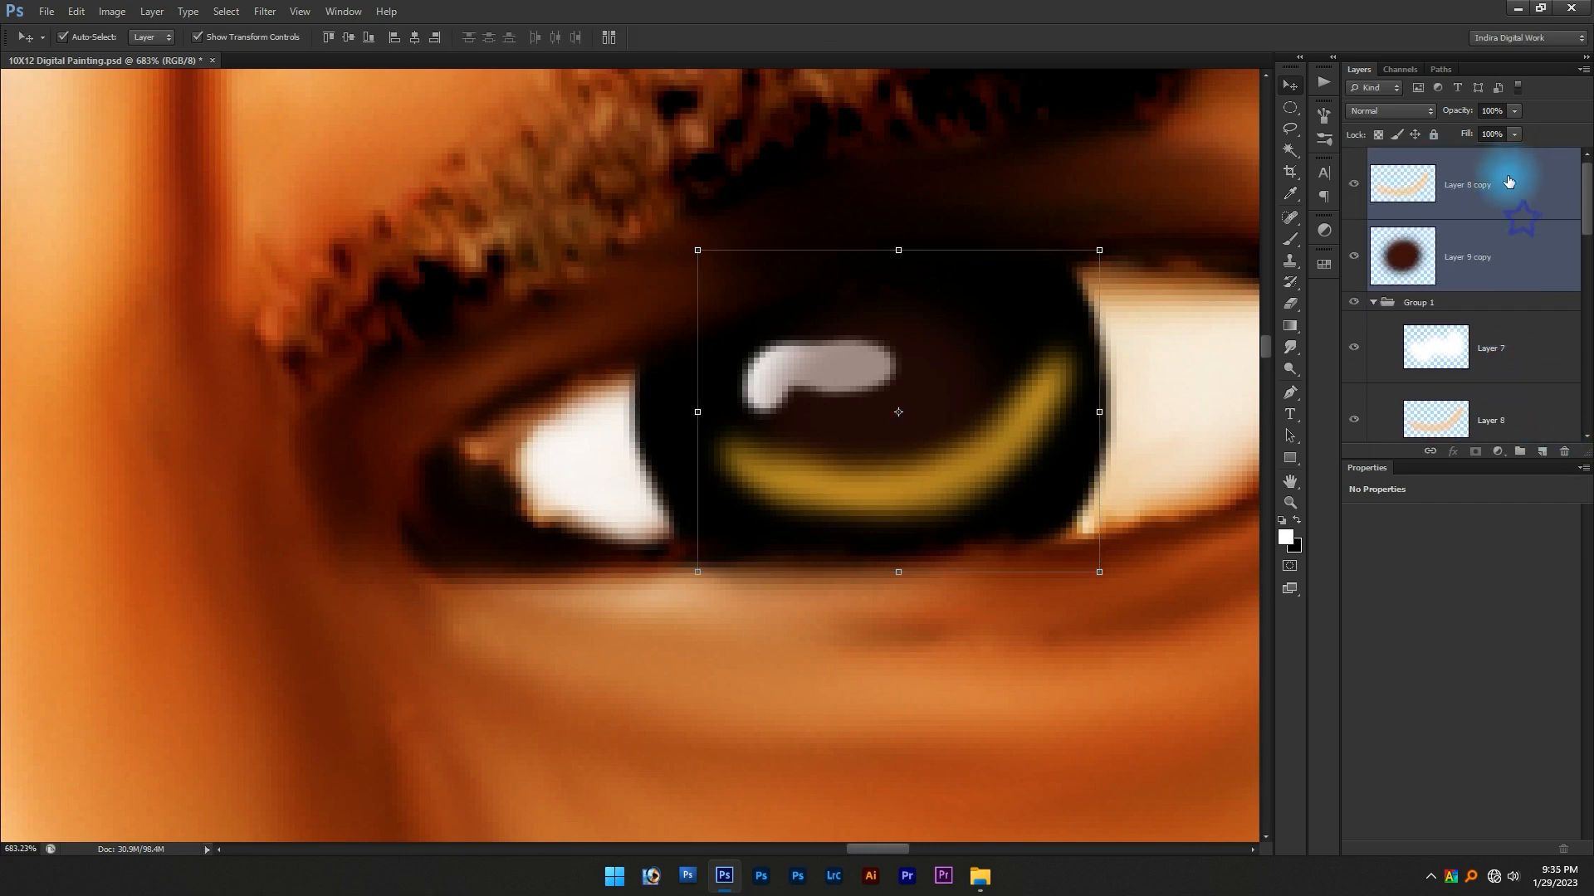
key("ctrl+z")
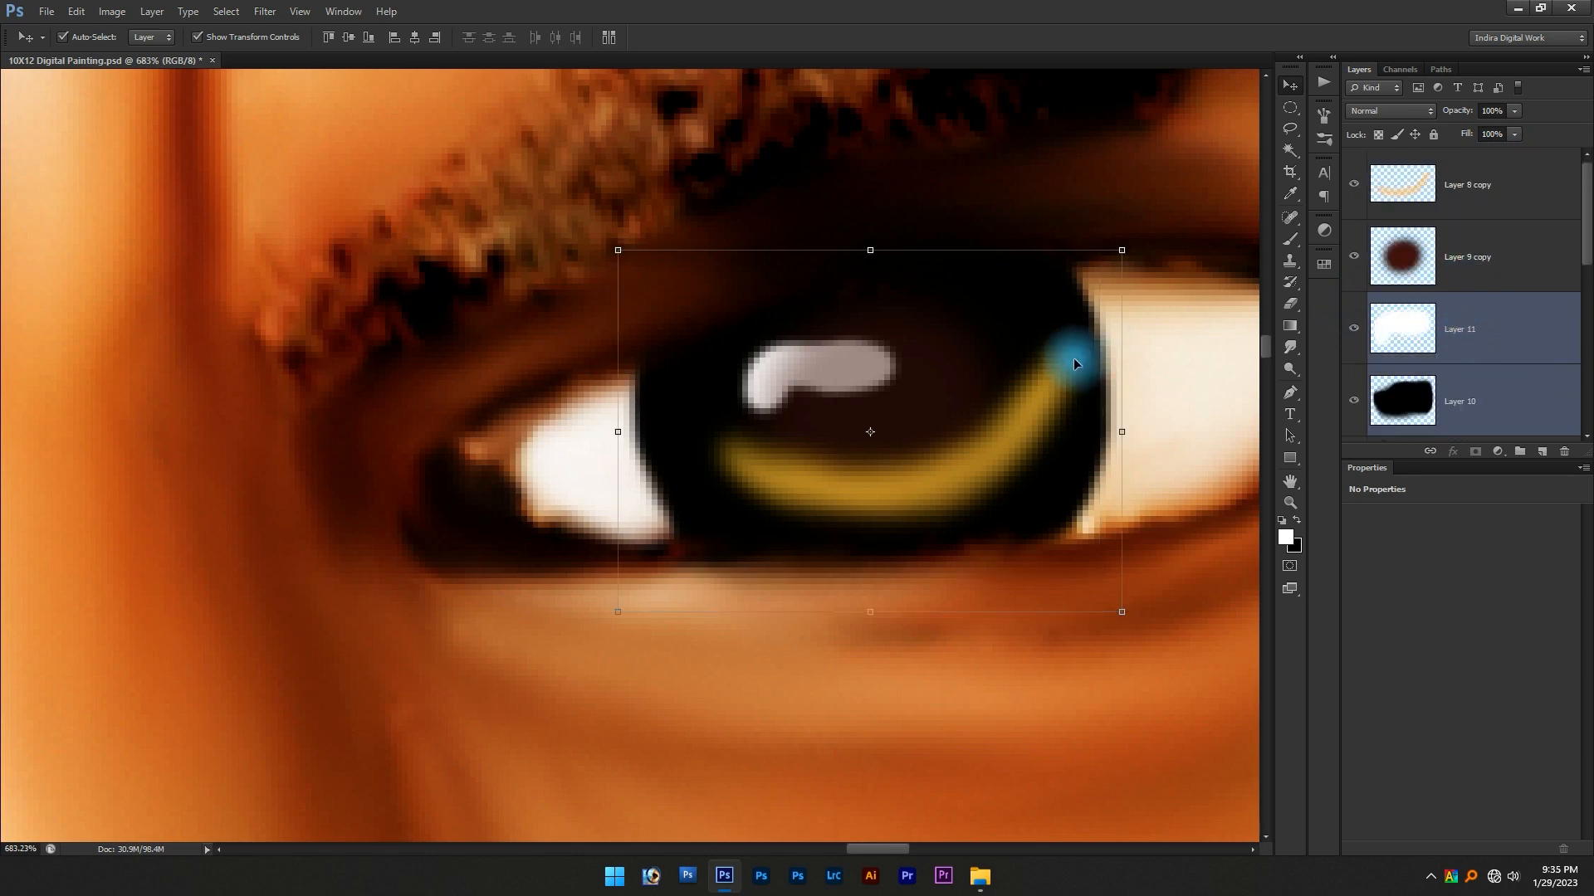
Set Layer 9 copy to 50% opacity and place it between Layer 11 and Layer 10
left_click(1490, 257)
key("5")
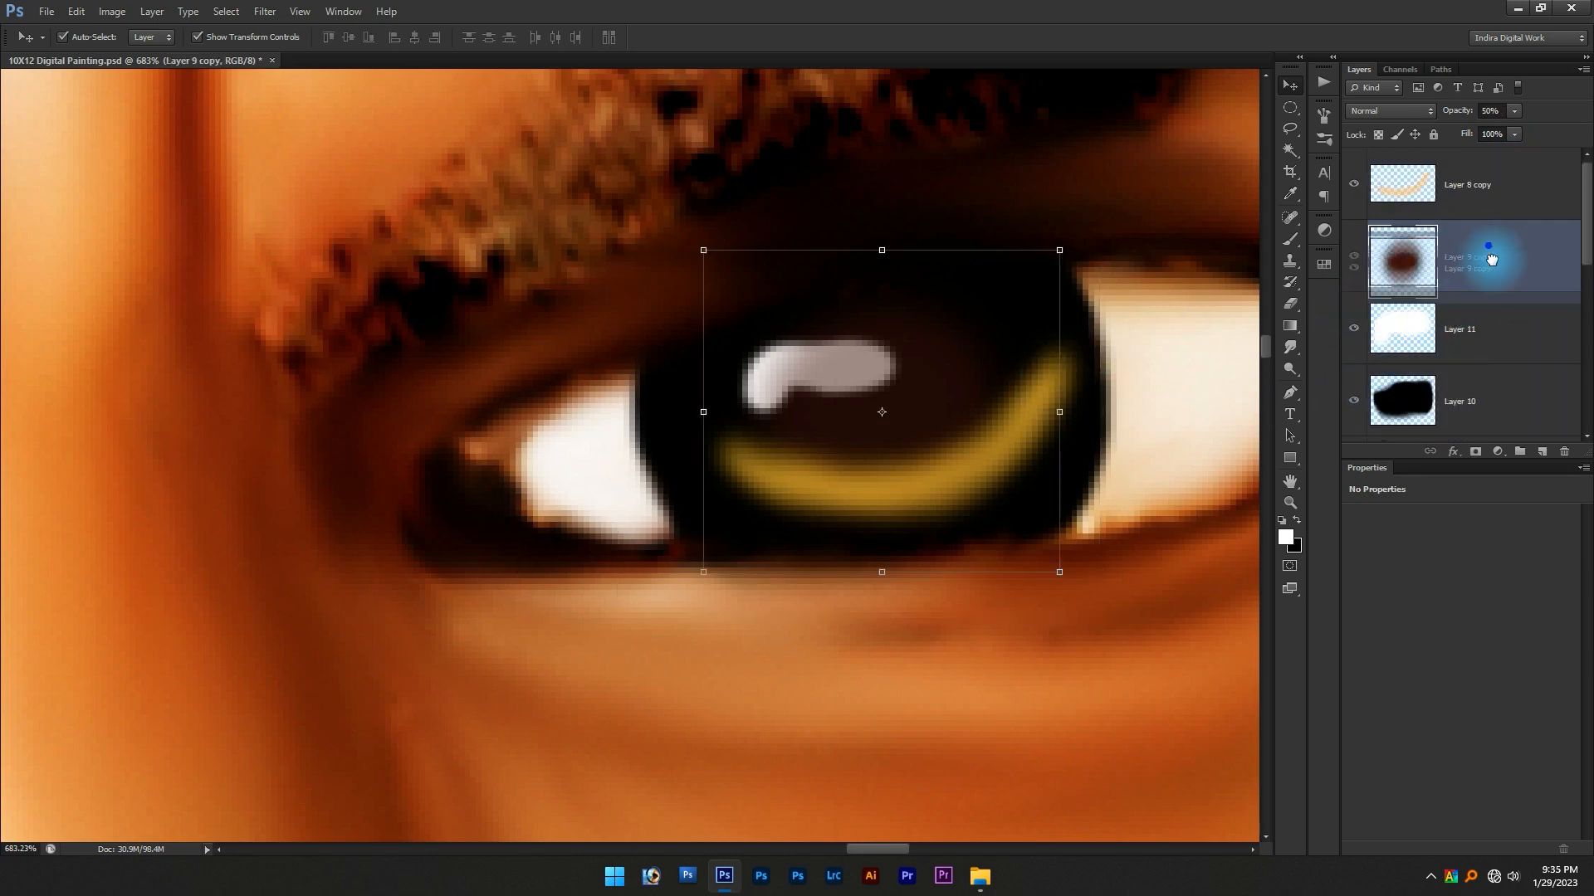
left_click_drag(1494, 338, 1490, 365)
scroll(792, 378, "down", 8)
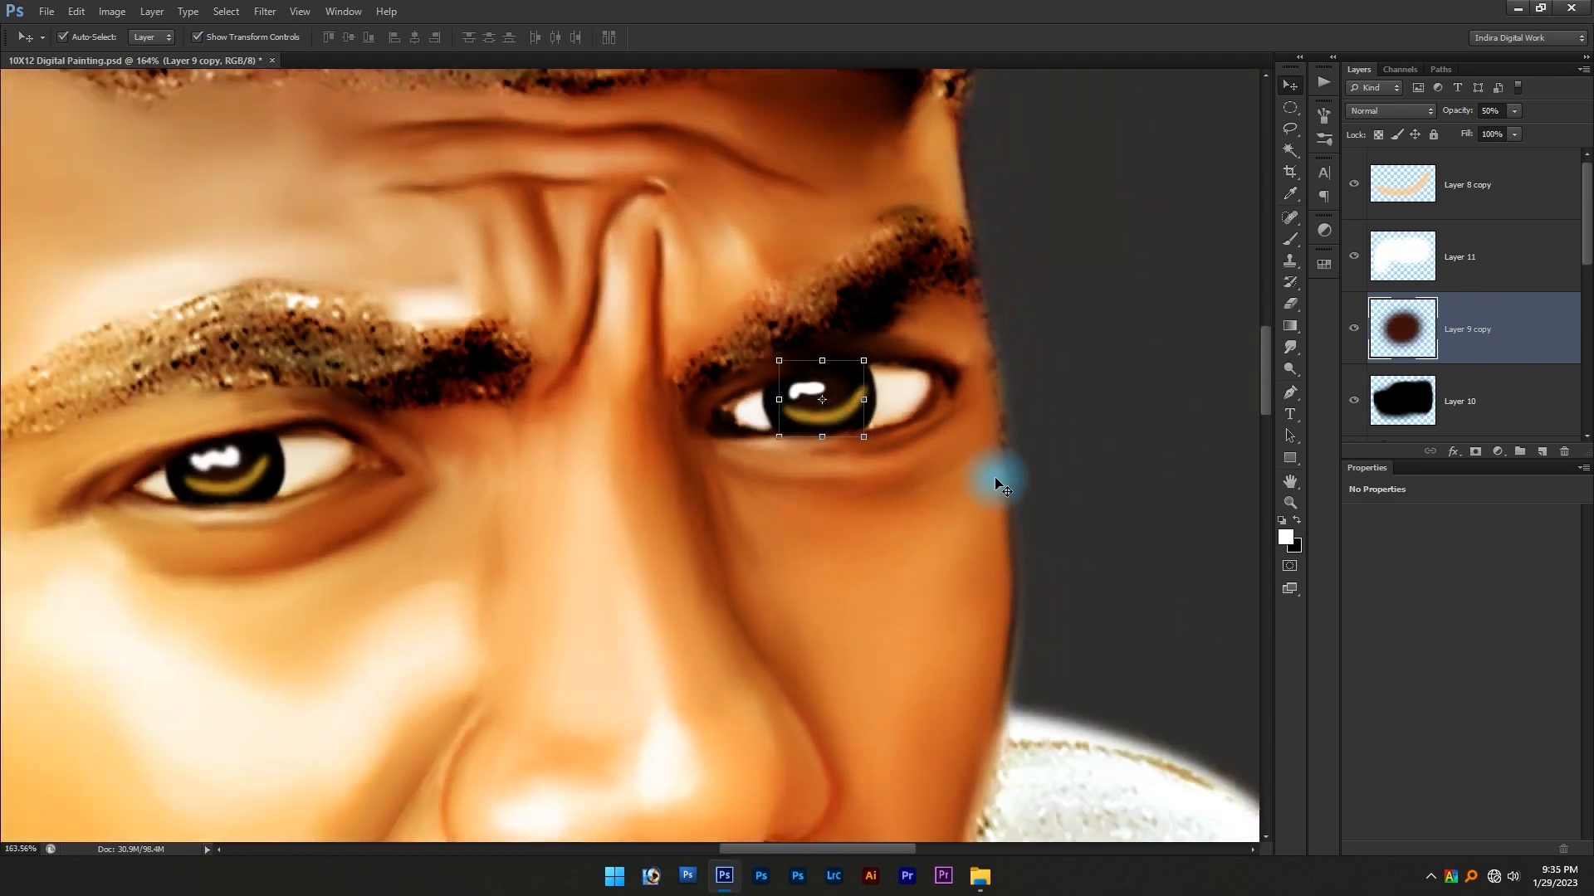
Flip the yellow arc on Layer 8 copy horizontally and rotate it to follow the right iris's lower curve
left_click(996, 481)
left_click(839, 406)
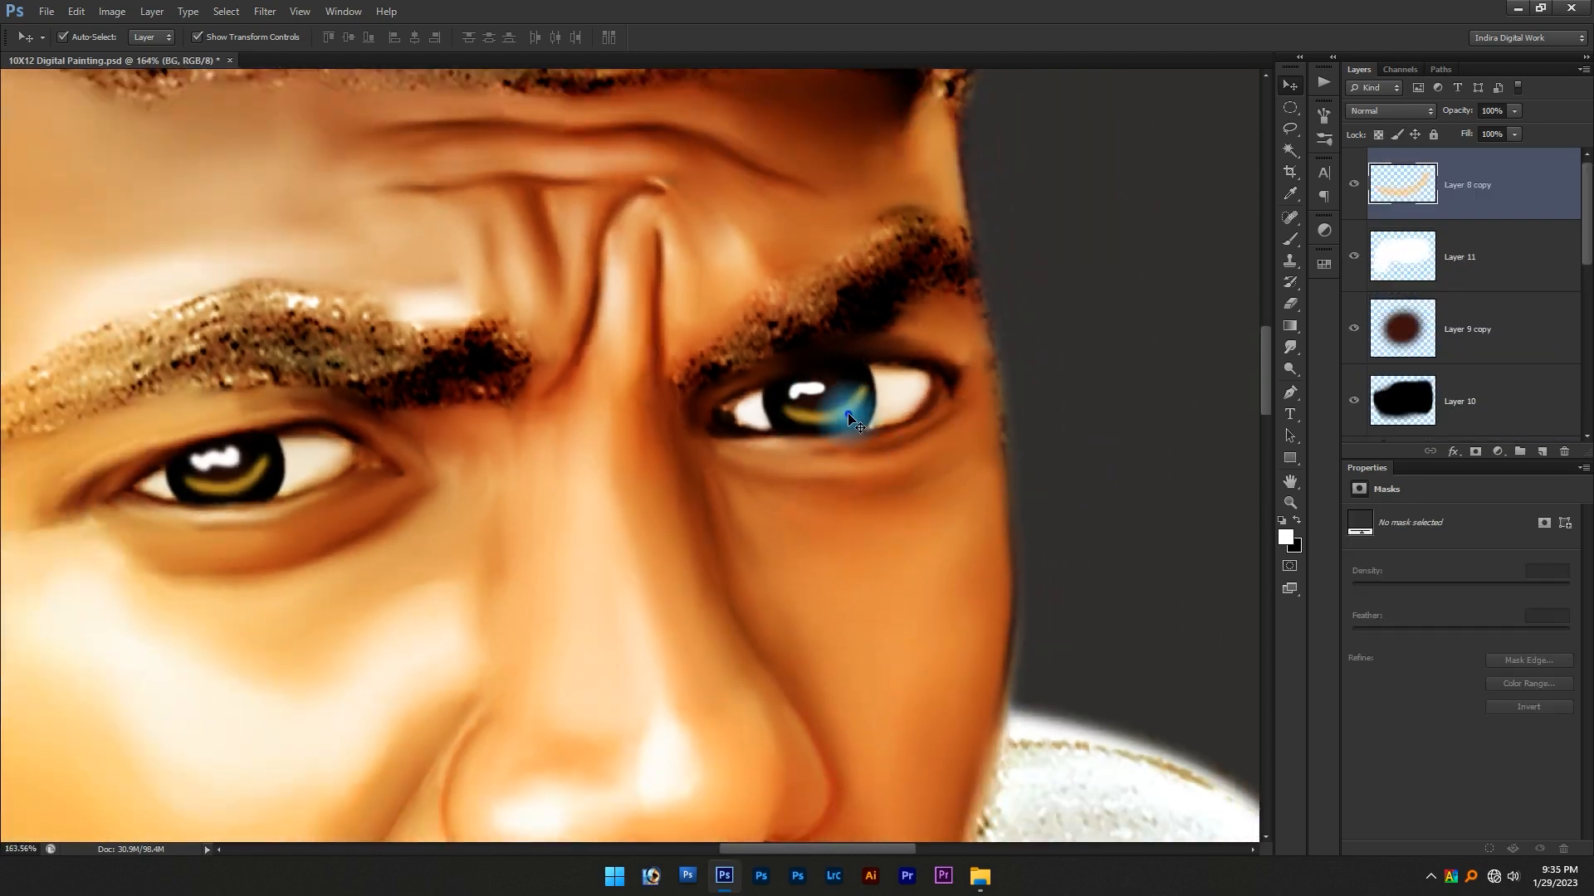
scroll(841, 409, "up", 3)
scroll(864, 407, "up", 2)
key("ctrl+t")
right_click(869, 401)
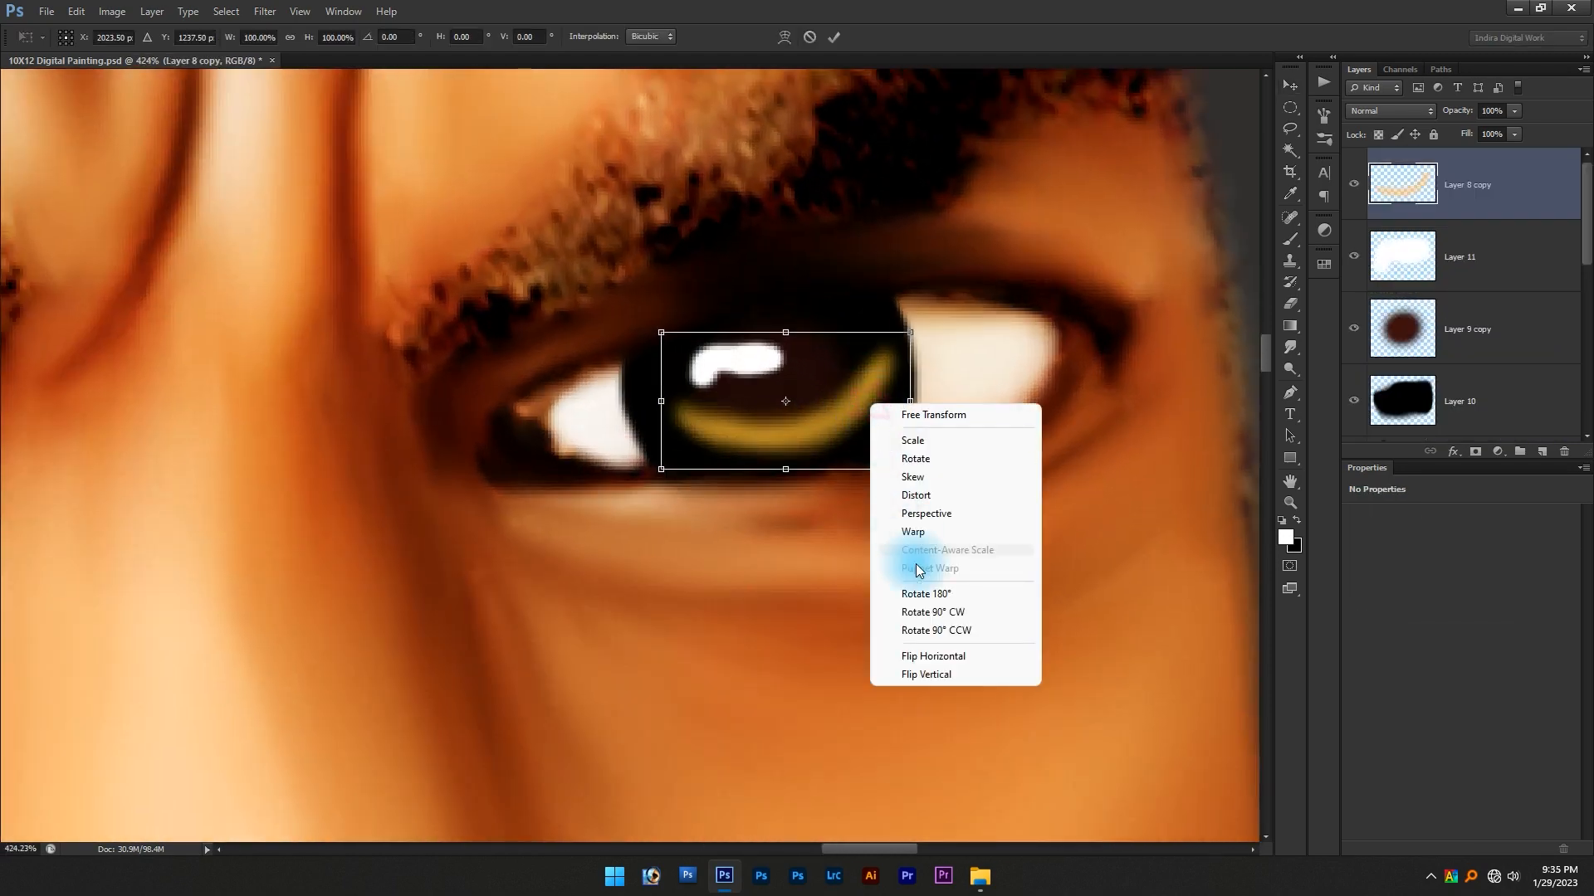
left_click(941, 656)
left_click_drag(954, 406, 954, 324)
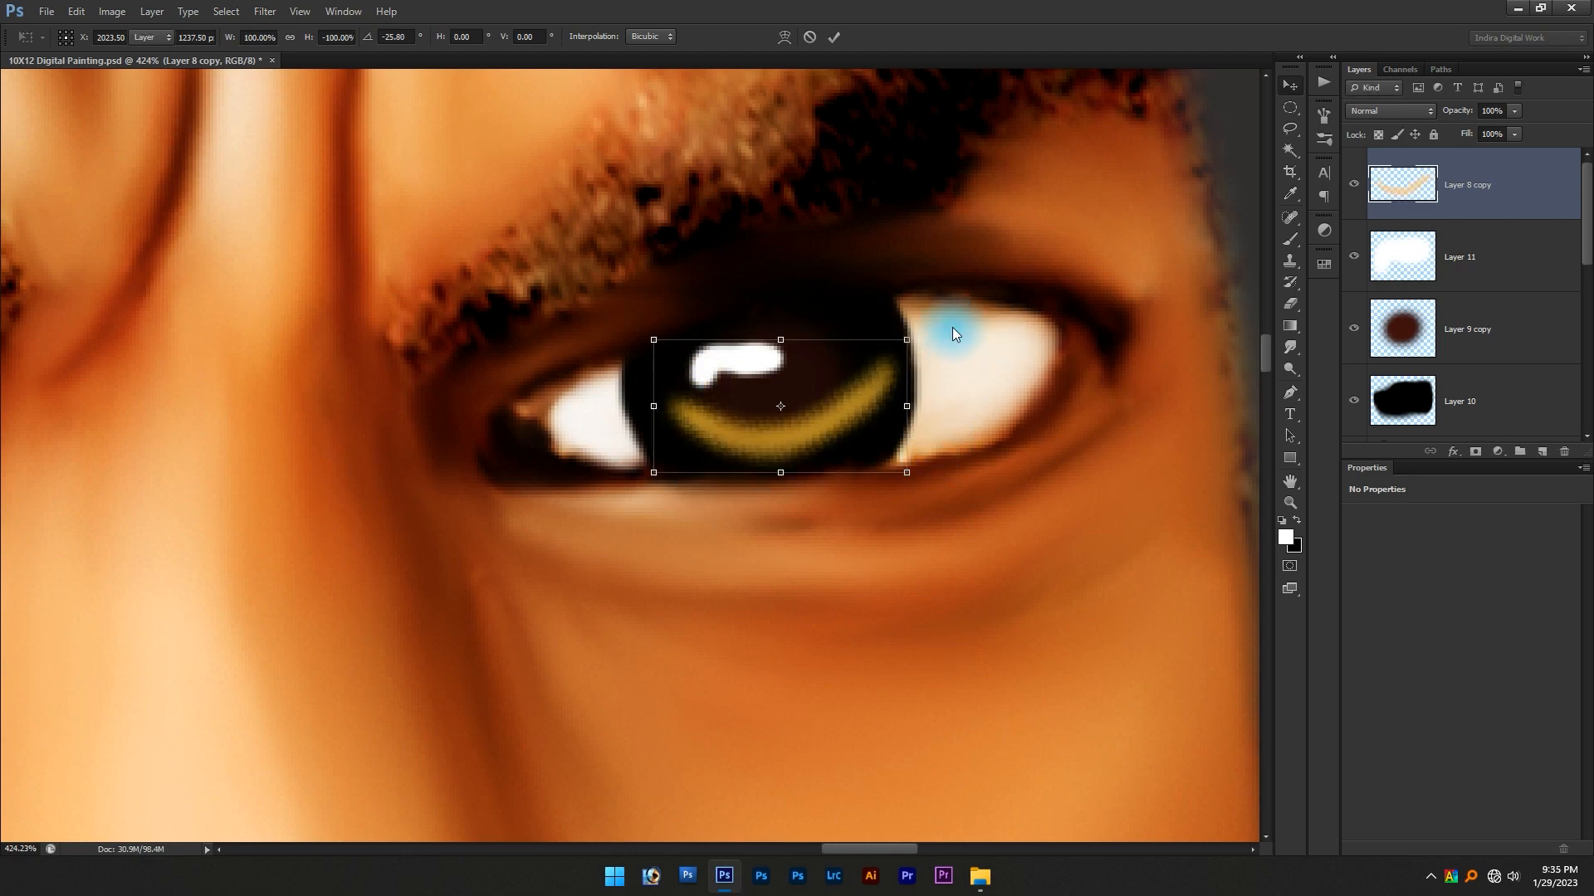
key("Return")
Set the background color to #322f2f, sampled from the dark grey backdrop beside the face
key("i")
scroll(946, 373, "down", 2)
left_click(1293, 545)
left_click(1148, 384)
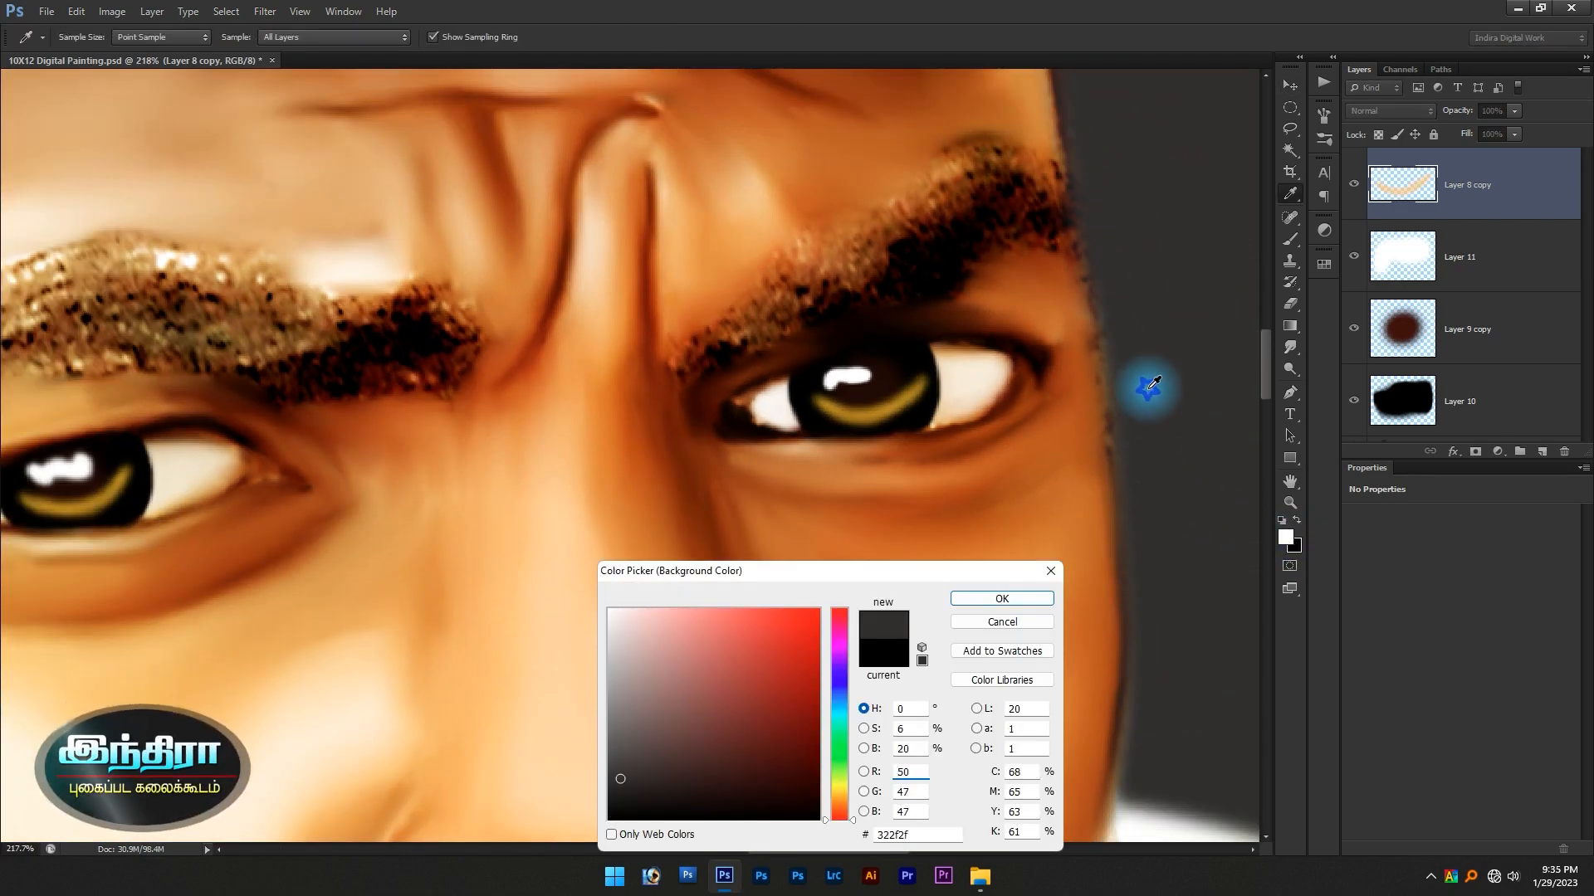
key("Return")
Soften the right eye's white reflection on Layer 11 with a Gaussian Blur of 1.0 pixel radius
key("v")
scroll(863, 338, "up", 11)
left_click(762, 446)
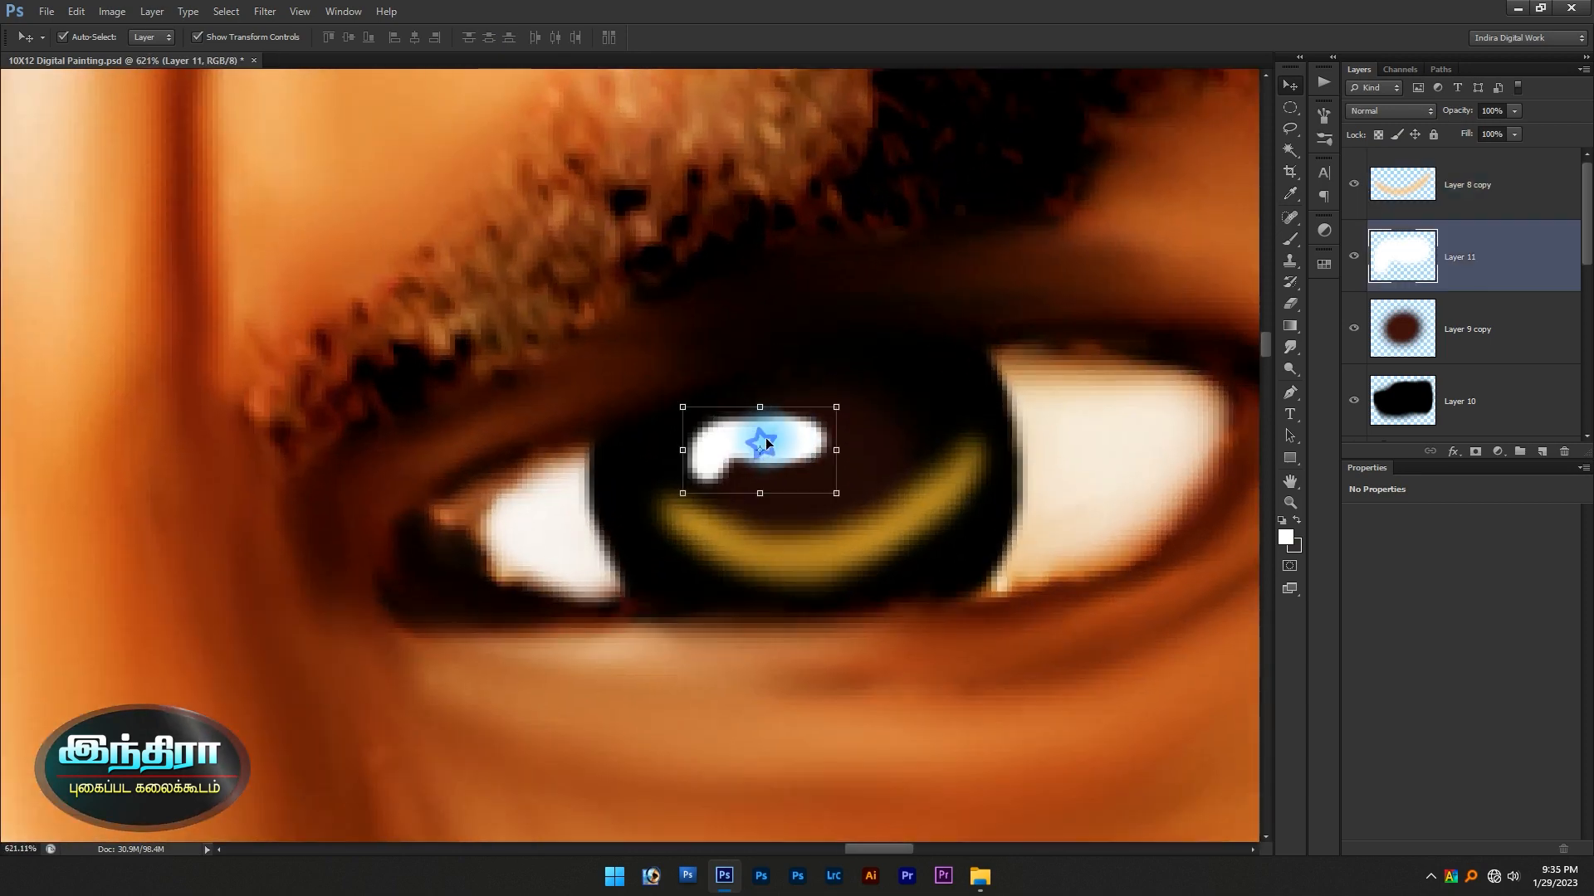
left_click(265, 11)
mouse_move(345, 179)
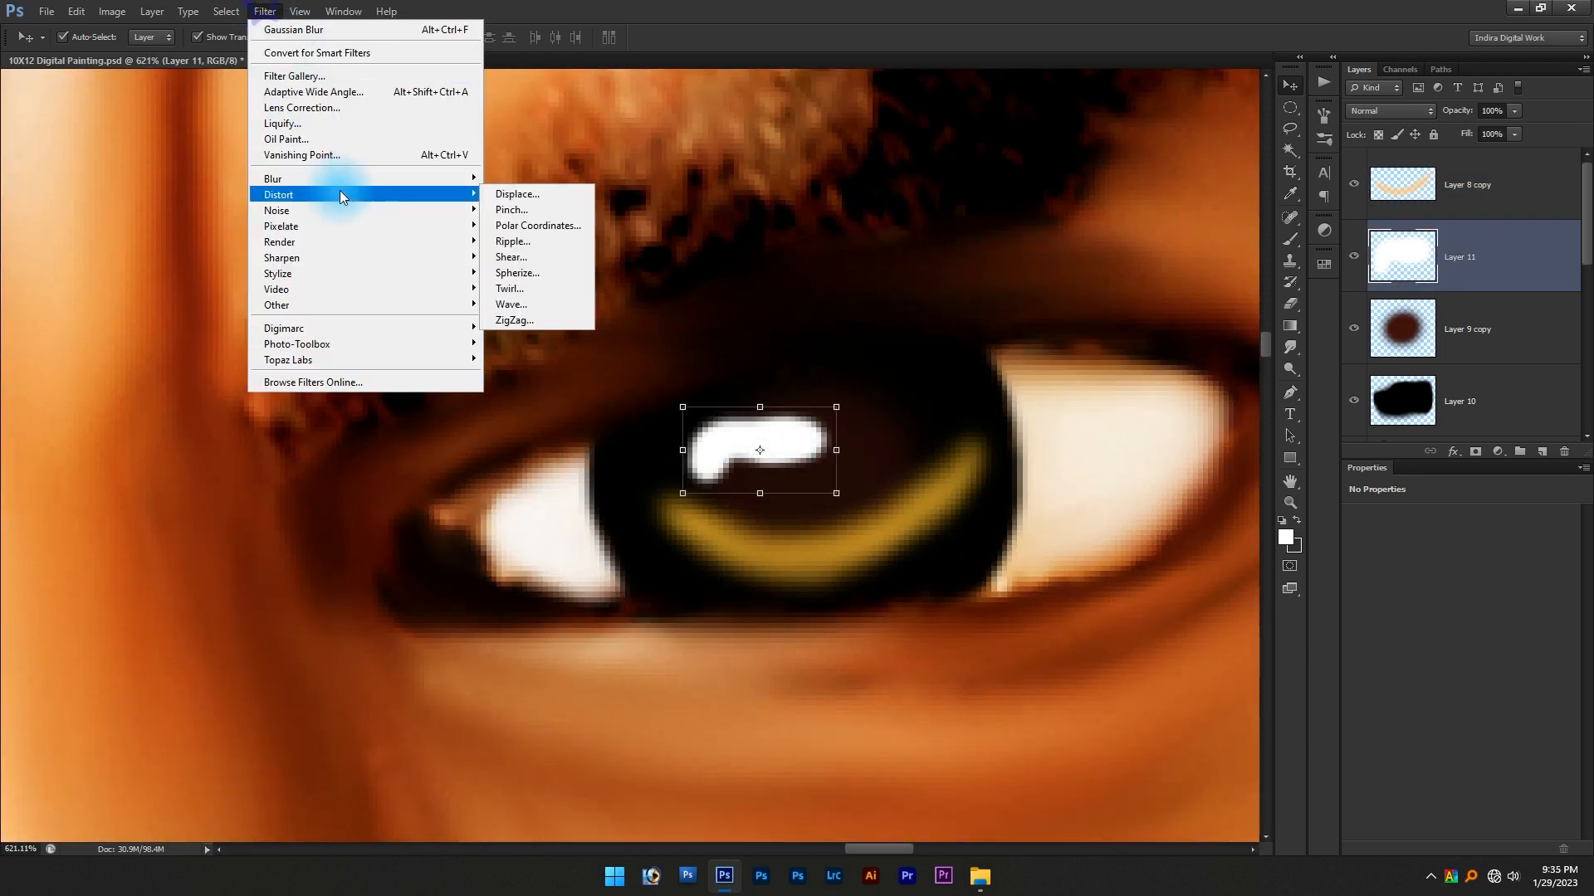
left_click(544, 296)
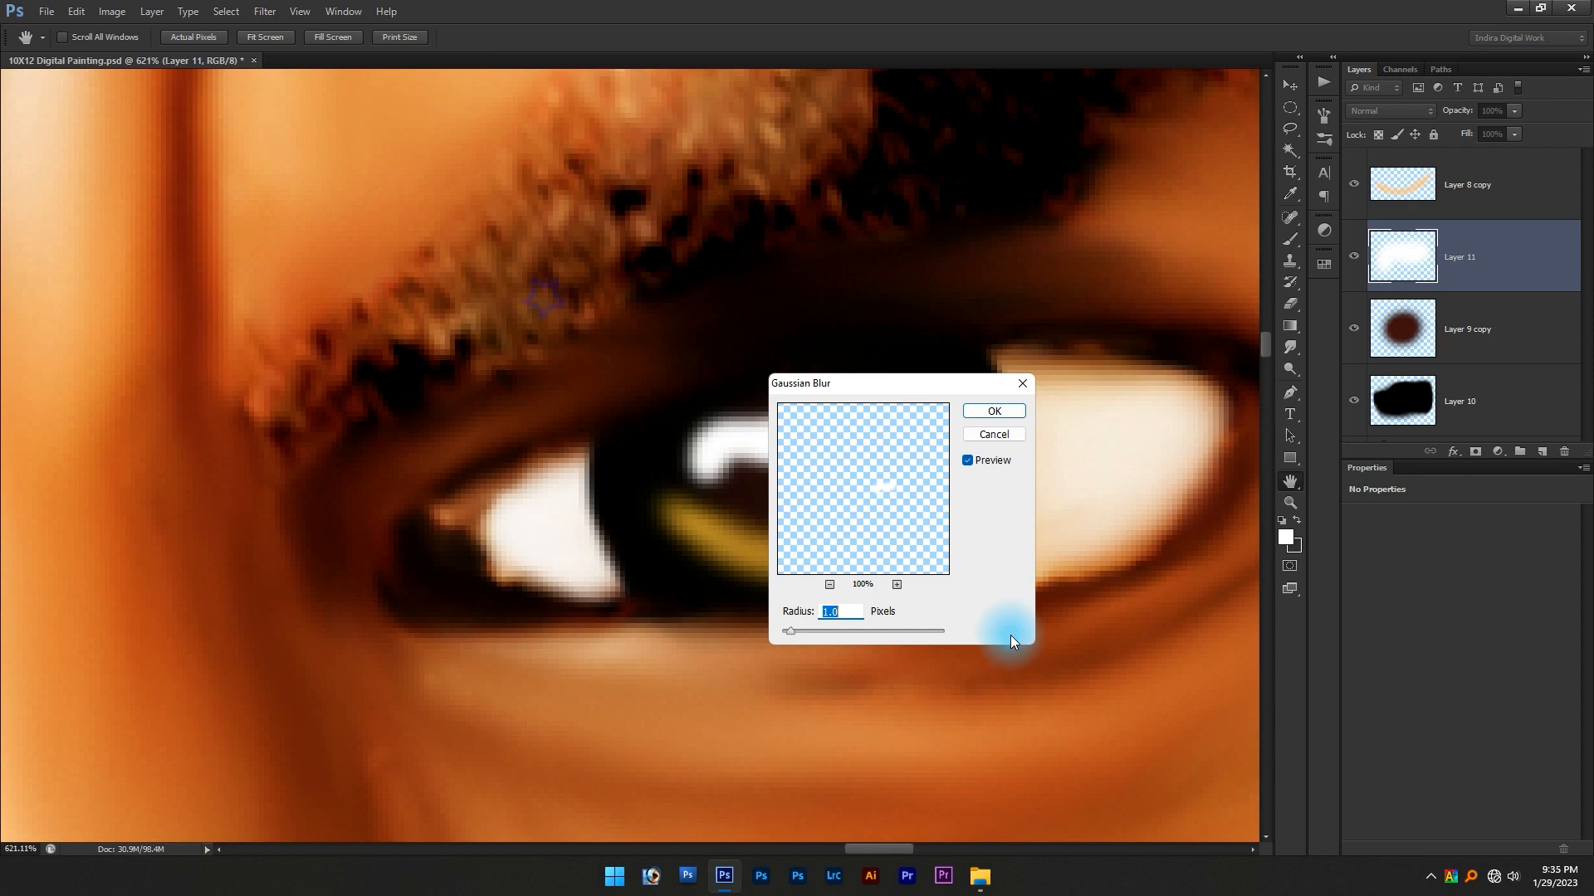
key("Return")
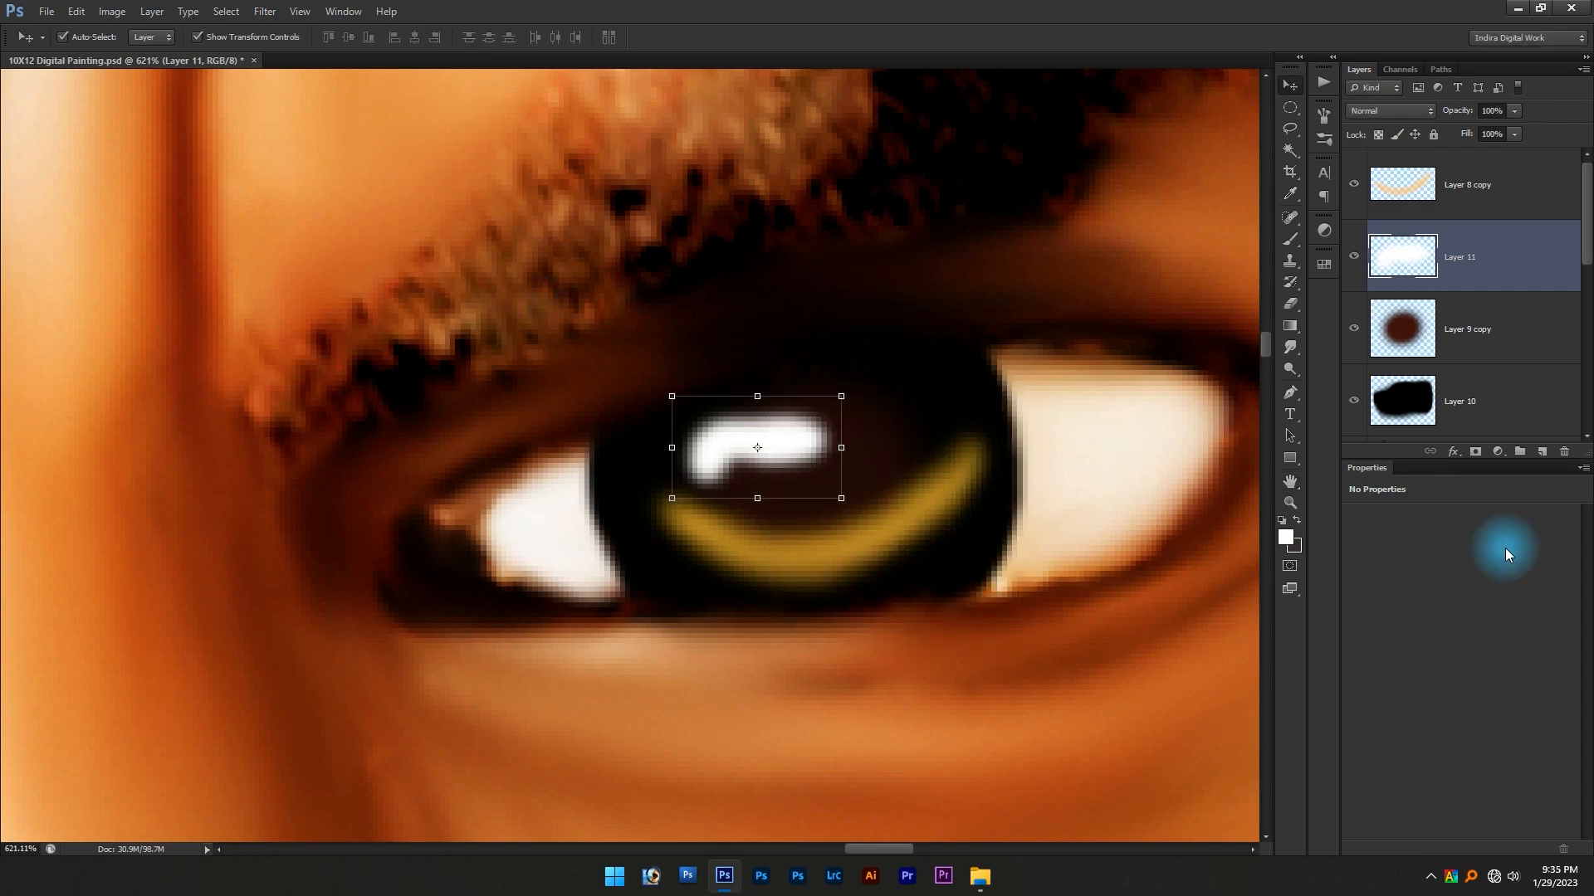
Compare the painted portrait with the original photo by showing Layer 1 alone and restoring all layers
key("ctrl+0")
left_click(979, 307)
left_click_drag(750, 324, 842, 423)
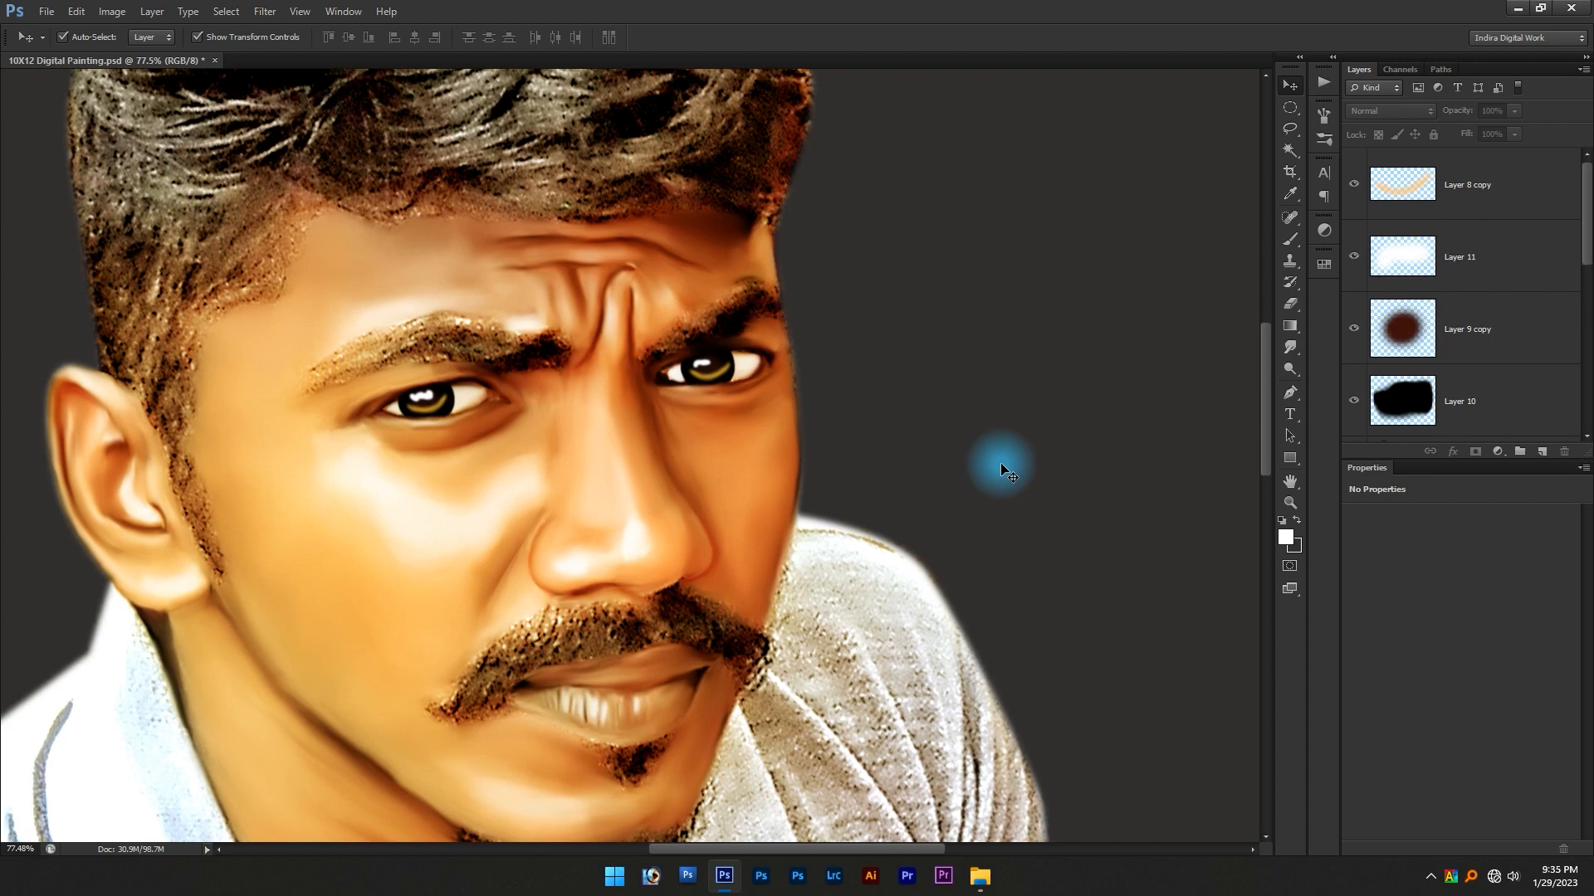
scroll(1494, 249, "down", 10)
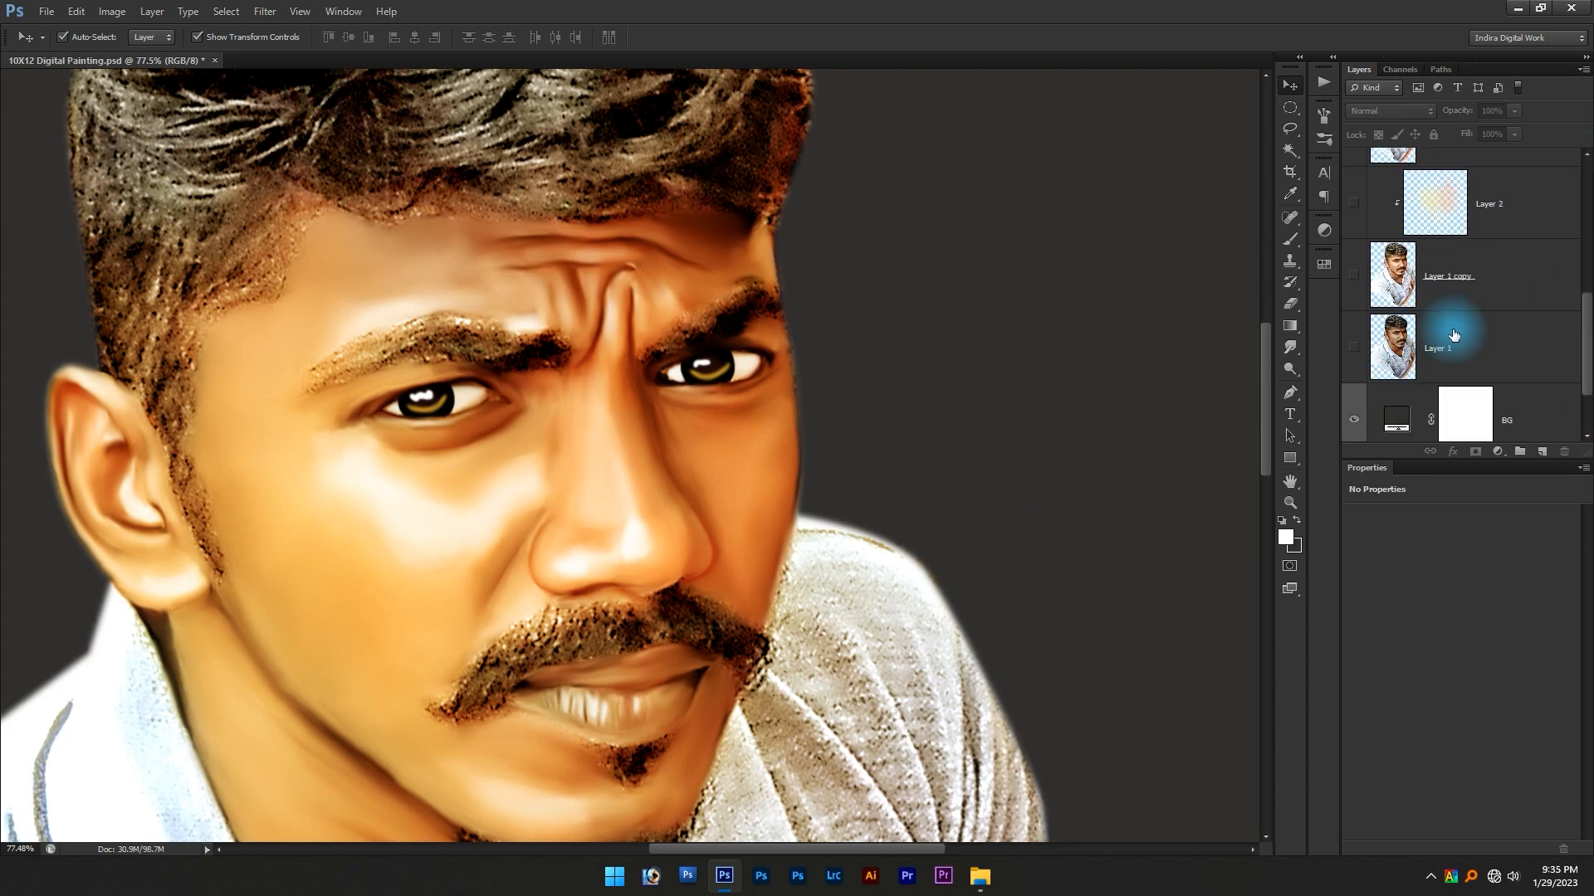
left_click(1354, 276, "alt")
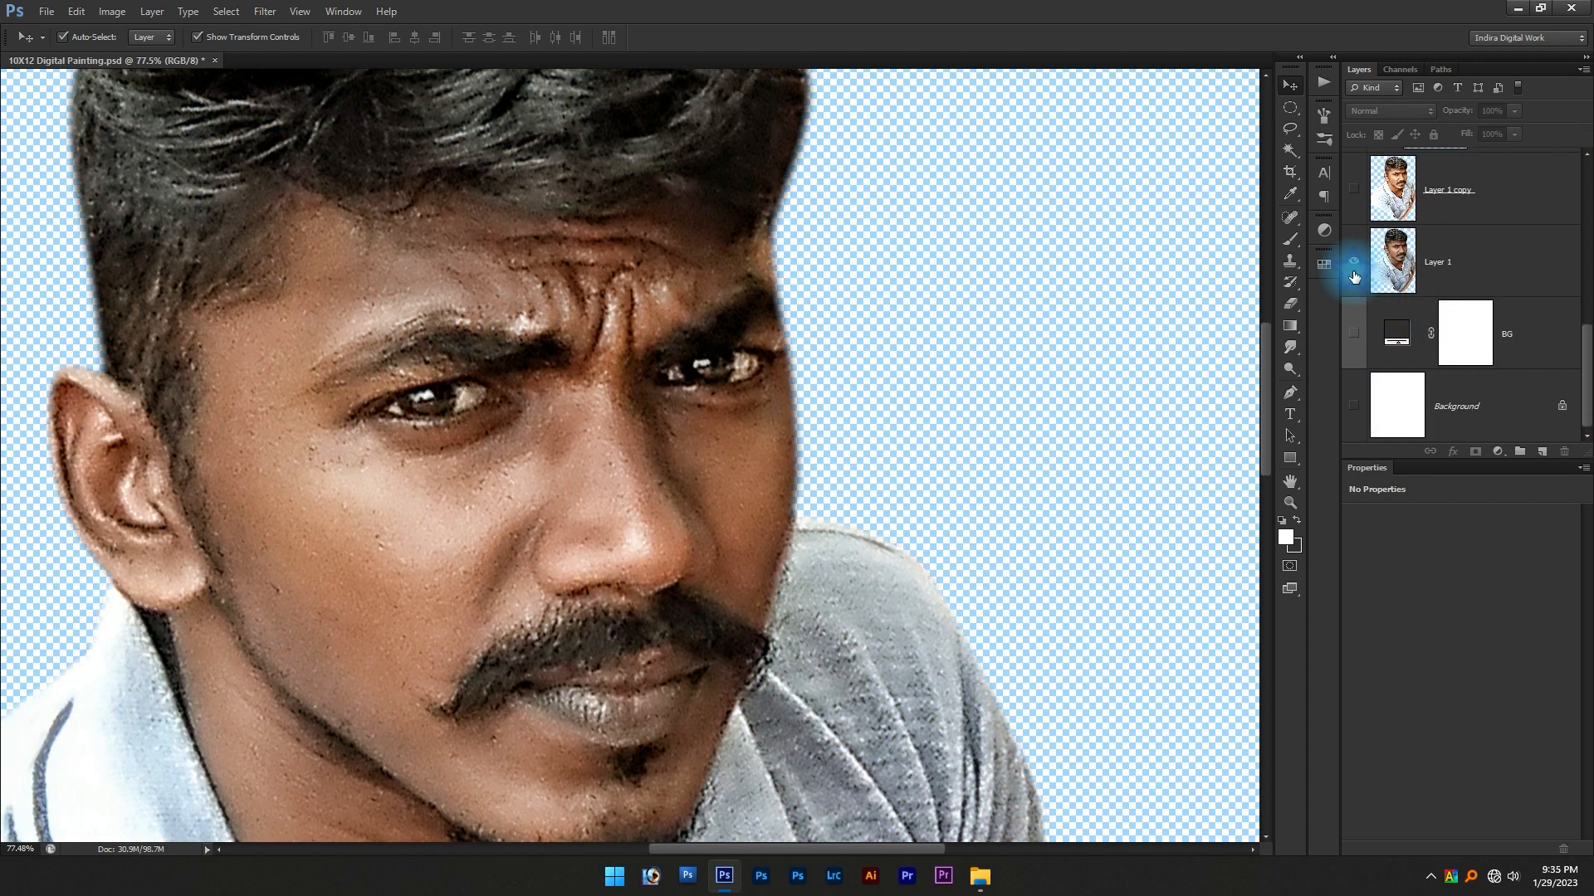
left_click(1354, 276, "alt")
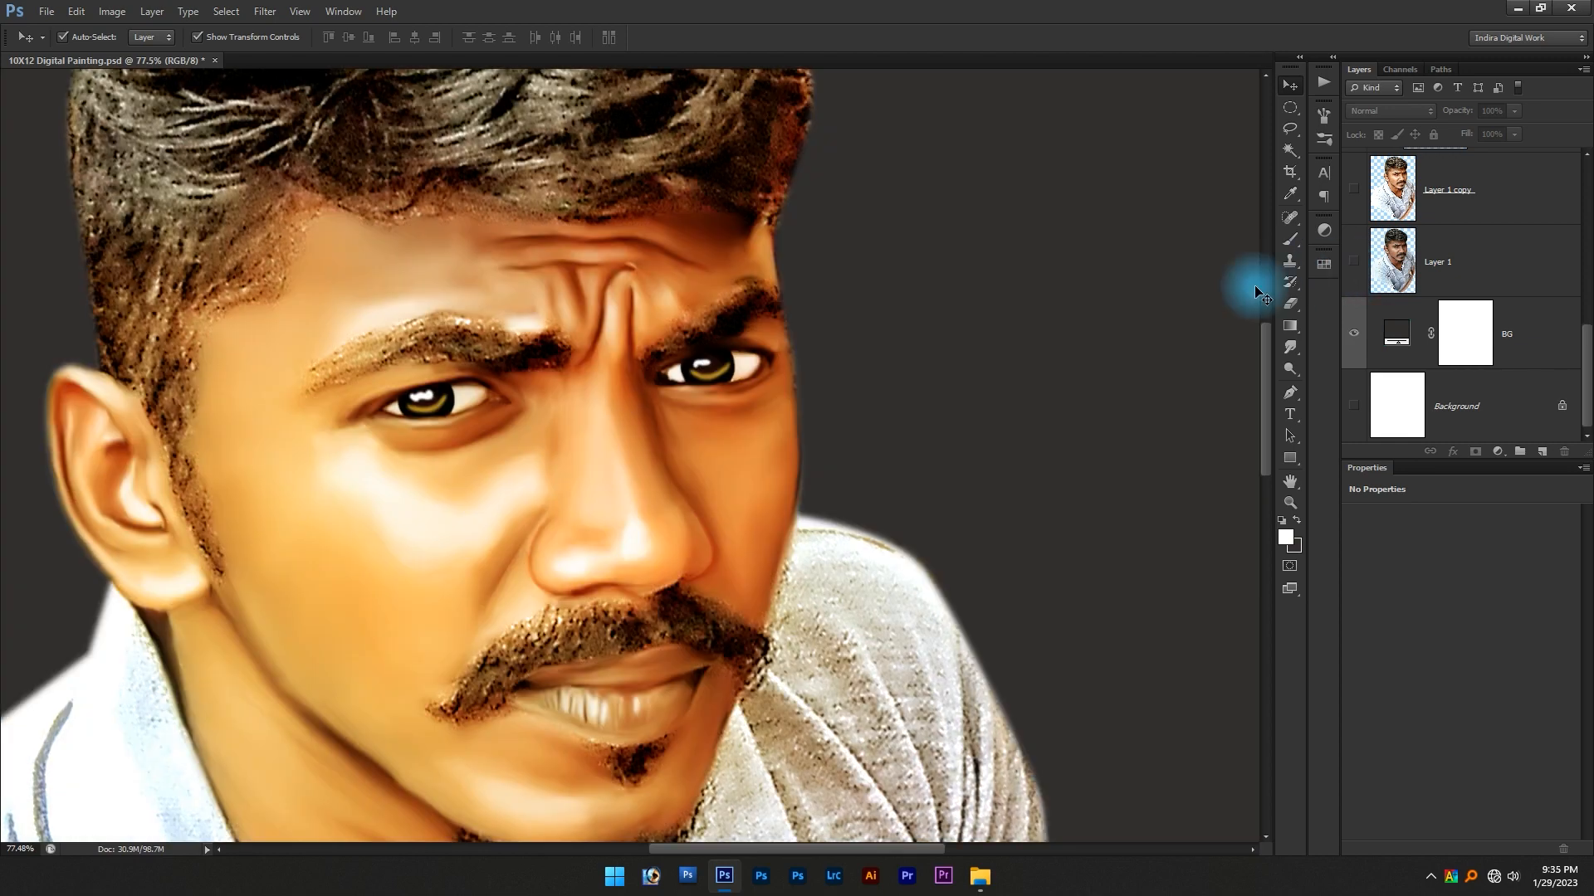
left_click_drag(739, 353, 864, 454)
left_click(587, 403)
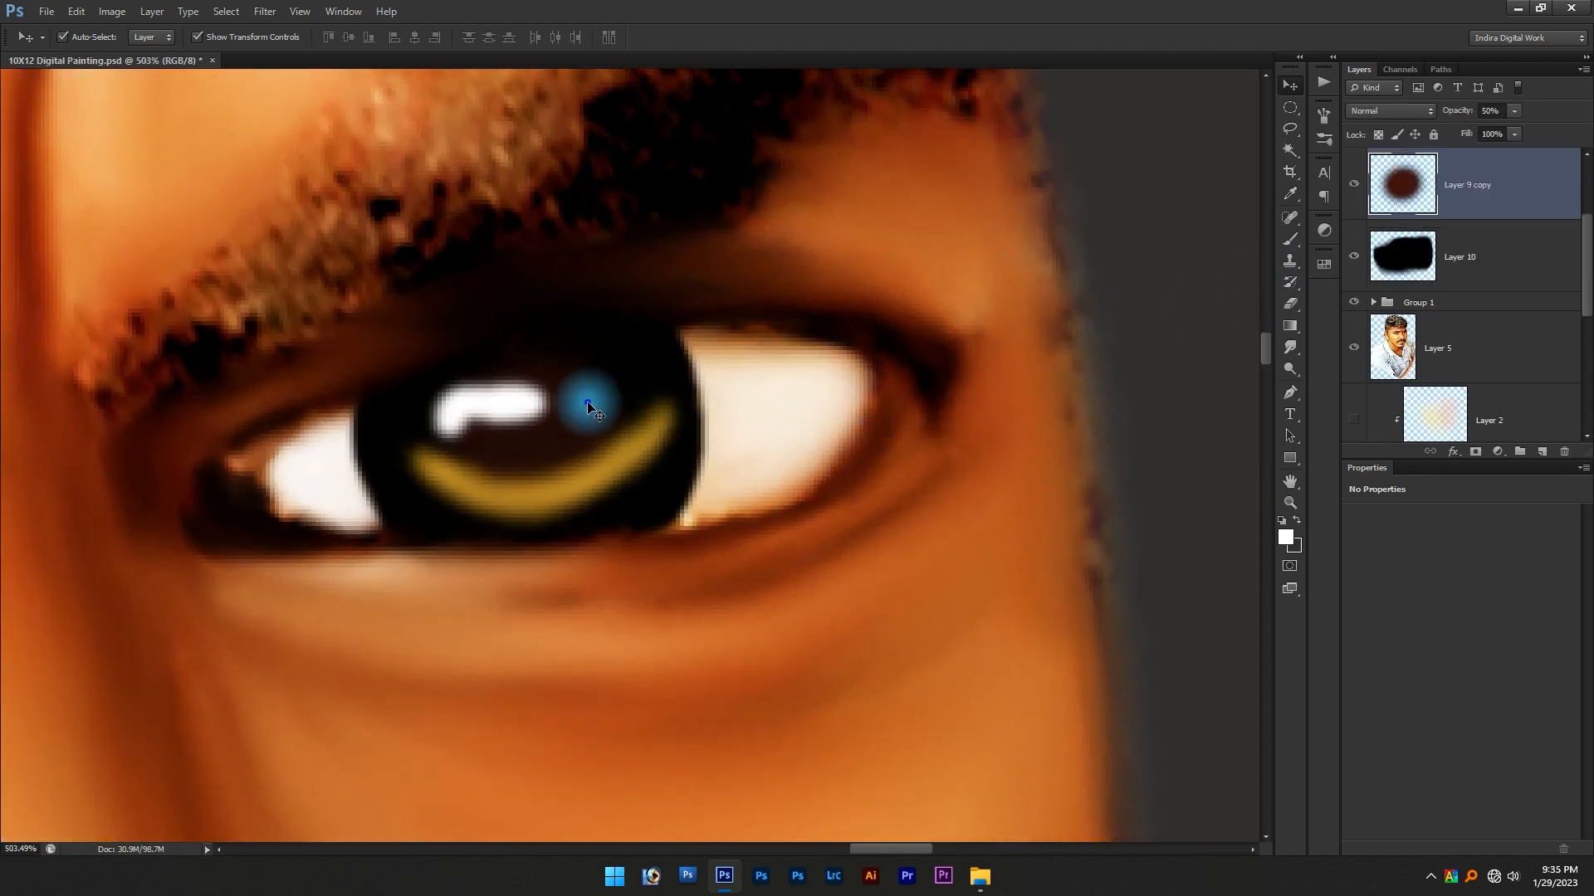
key("ctrl+z")
left_click_drag(618, 426, 1032, 580)
scroll(619, 427, "down", 5)
left_click(921, 503)
key("ctrl+z")
left_click(1153, 534)
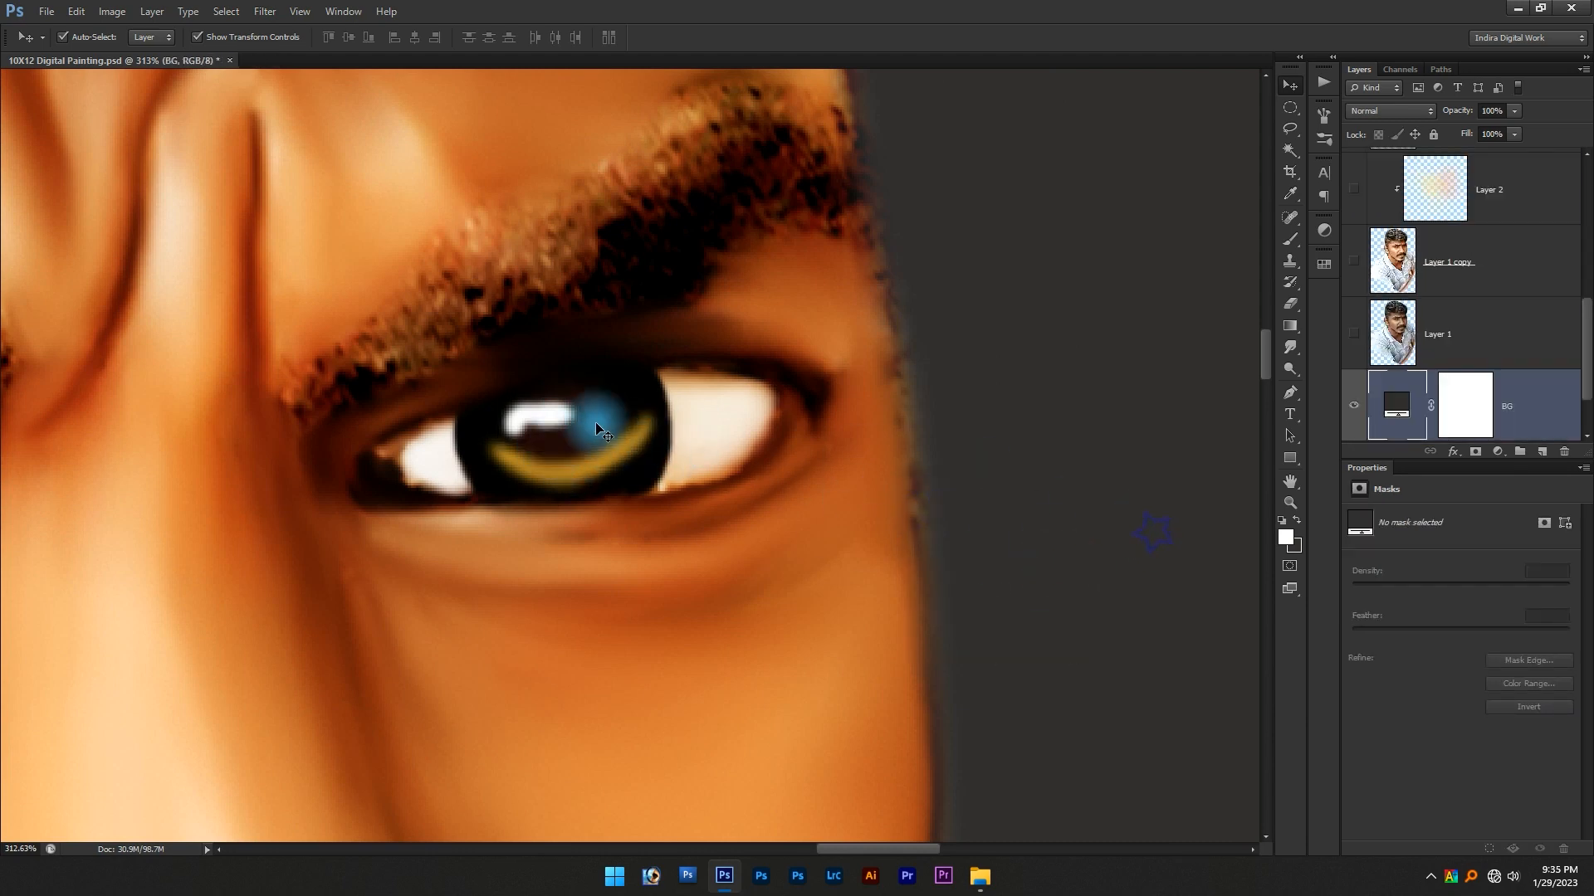
Group the right iris layers, Layer 8 copy, Layer 11, Layer 9 copy and Layer 10, and check the group's visibility
scroll(610, 428, "up", 8)
key("r")
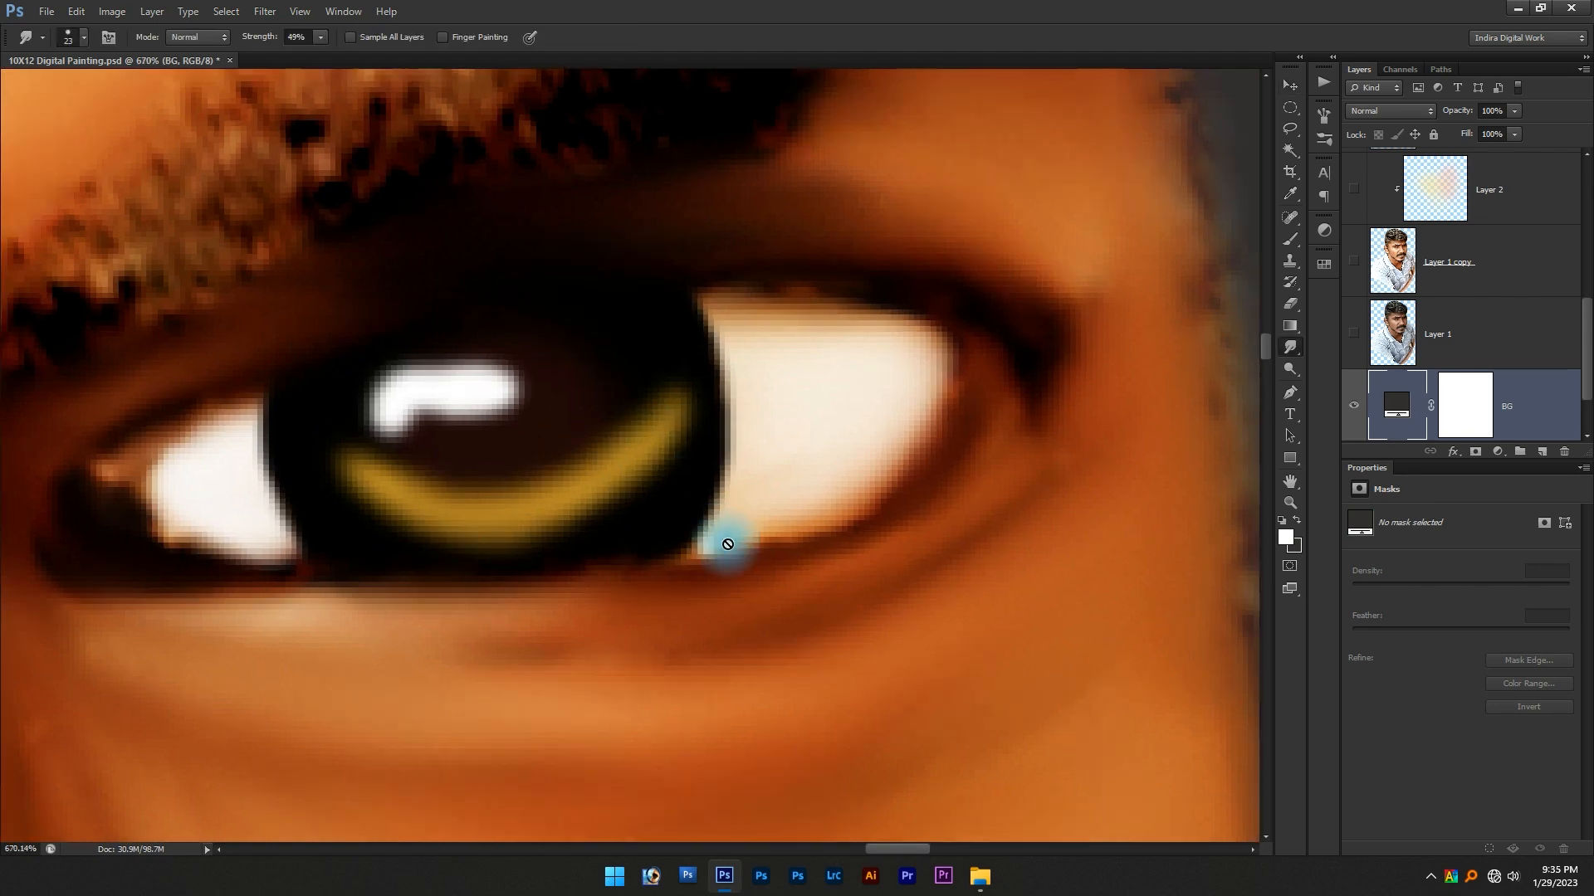
scroll(728, 544, "up", 1)
scroll(1444, 249, "up", 4)
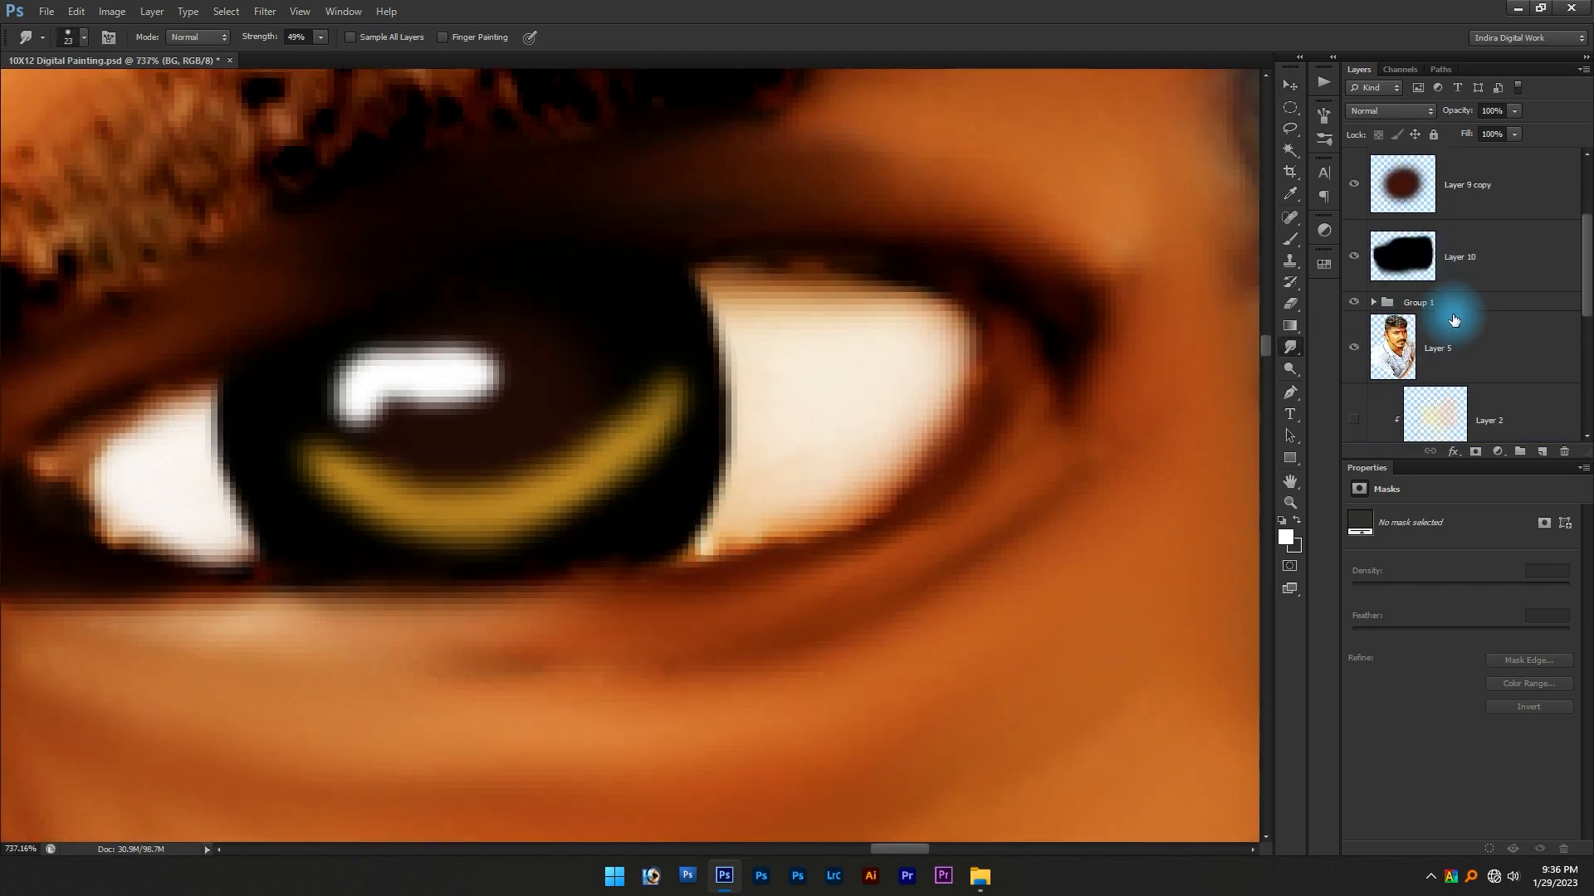
scroll(1445, 332, "up", 2)
left_click(1466, 175, "shift")
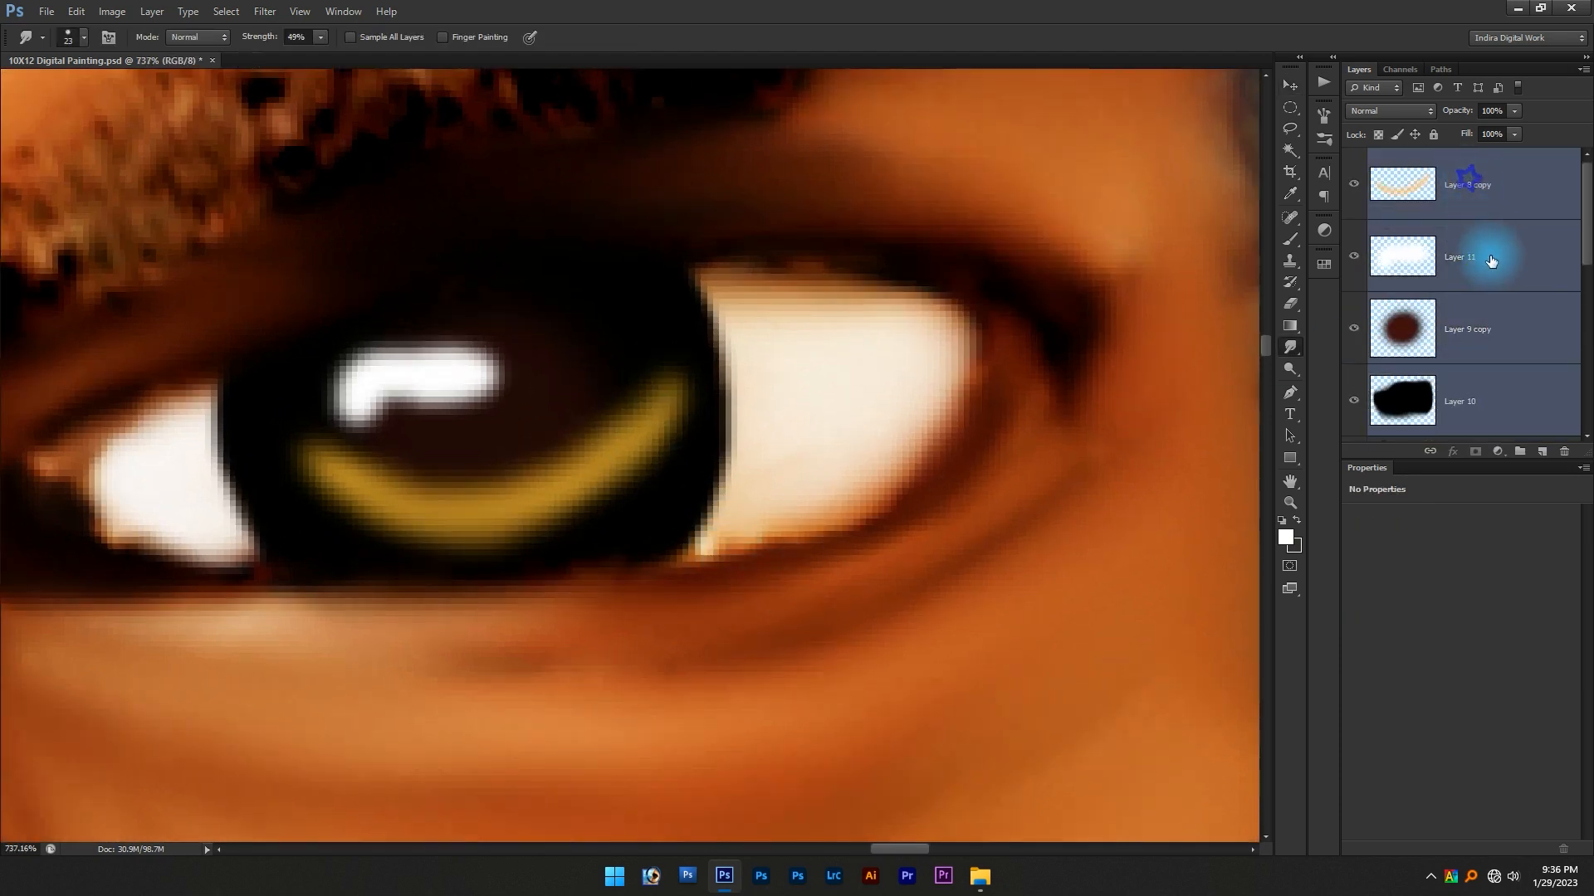
key("ctrl+g")
left_click(1354, 156)
left_click(1353, 158)
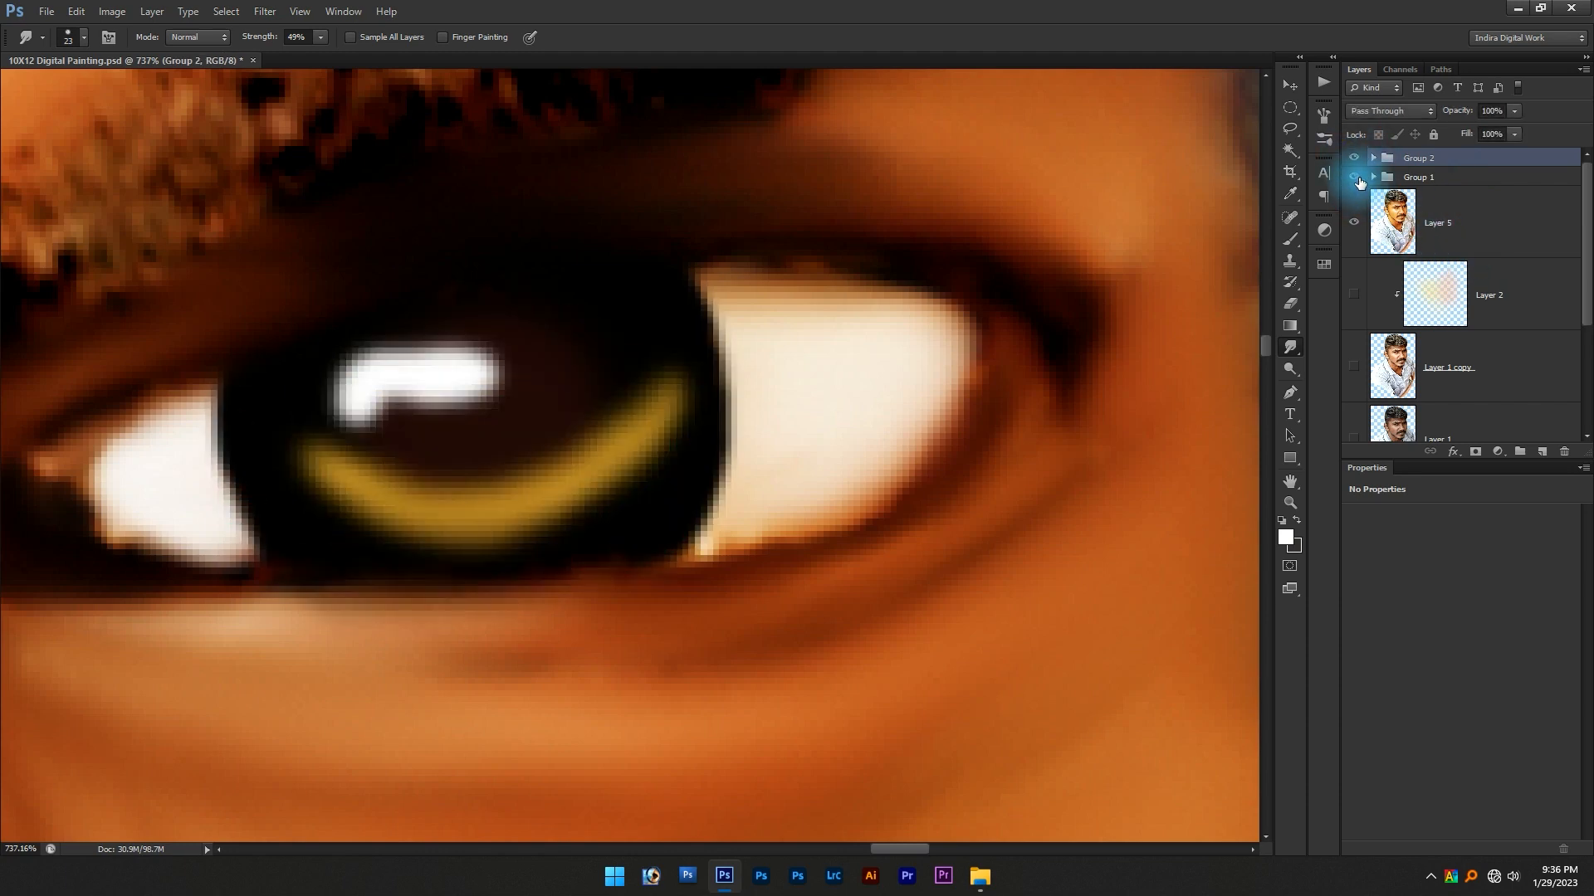
Smudge the right eye's lower lid edge and inner corner smooth on Layer 5 with a 16 px brush at 49% strength
scroll(810, 535, "up", 1)
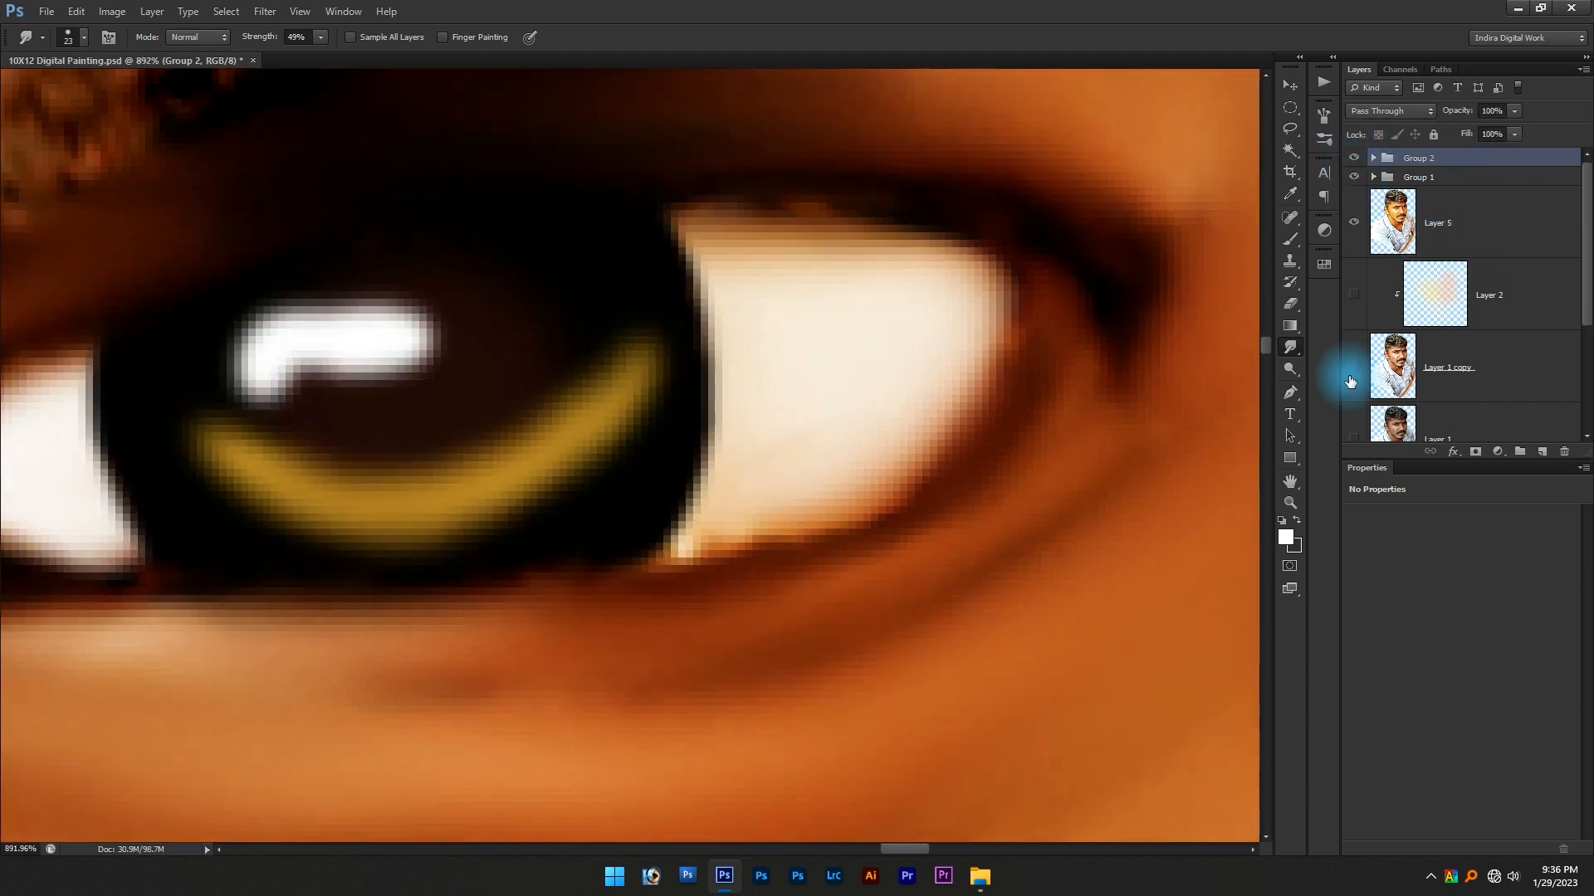
left_click(1427, 231)
scroll(583, 562, "up", 2)
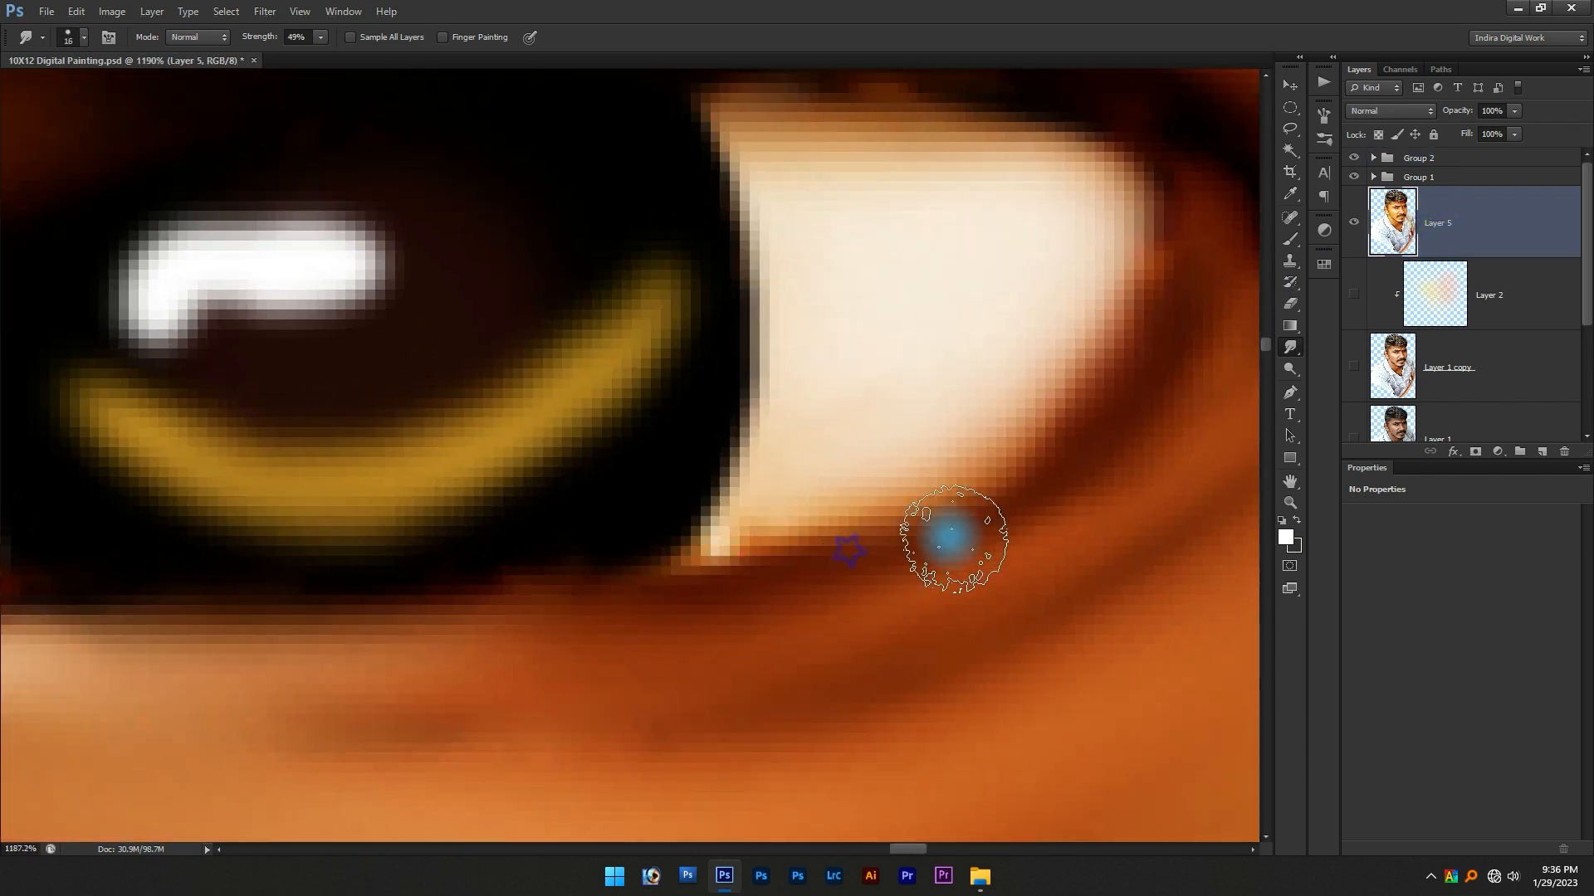
scroll(712, 568, "down", 1)
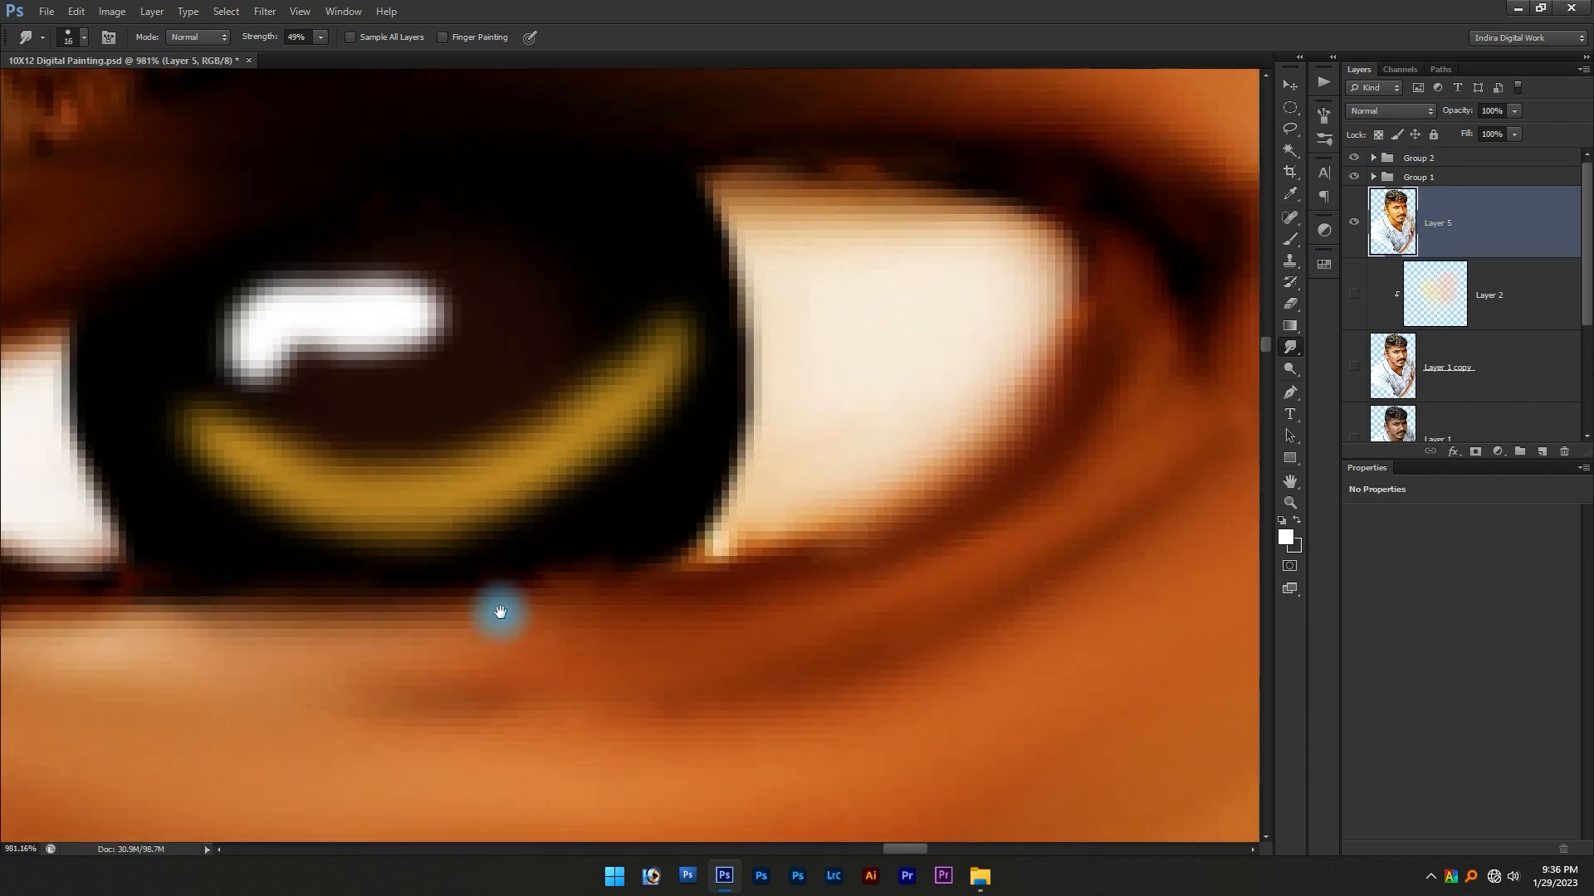
left_click_drag(520, 611, 825, 566)
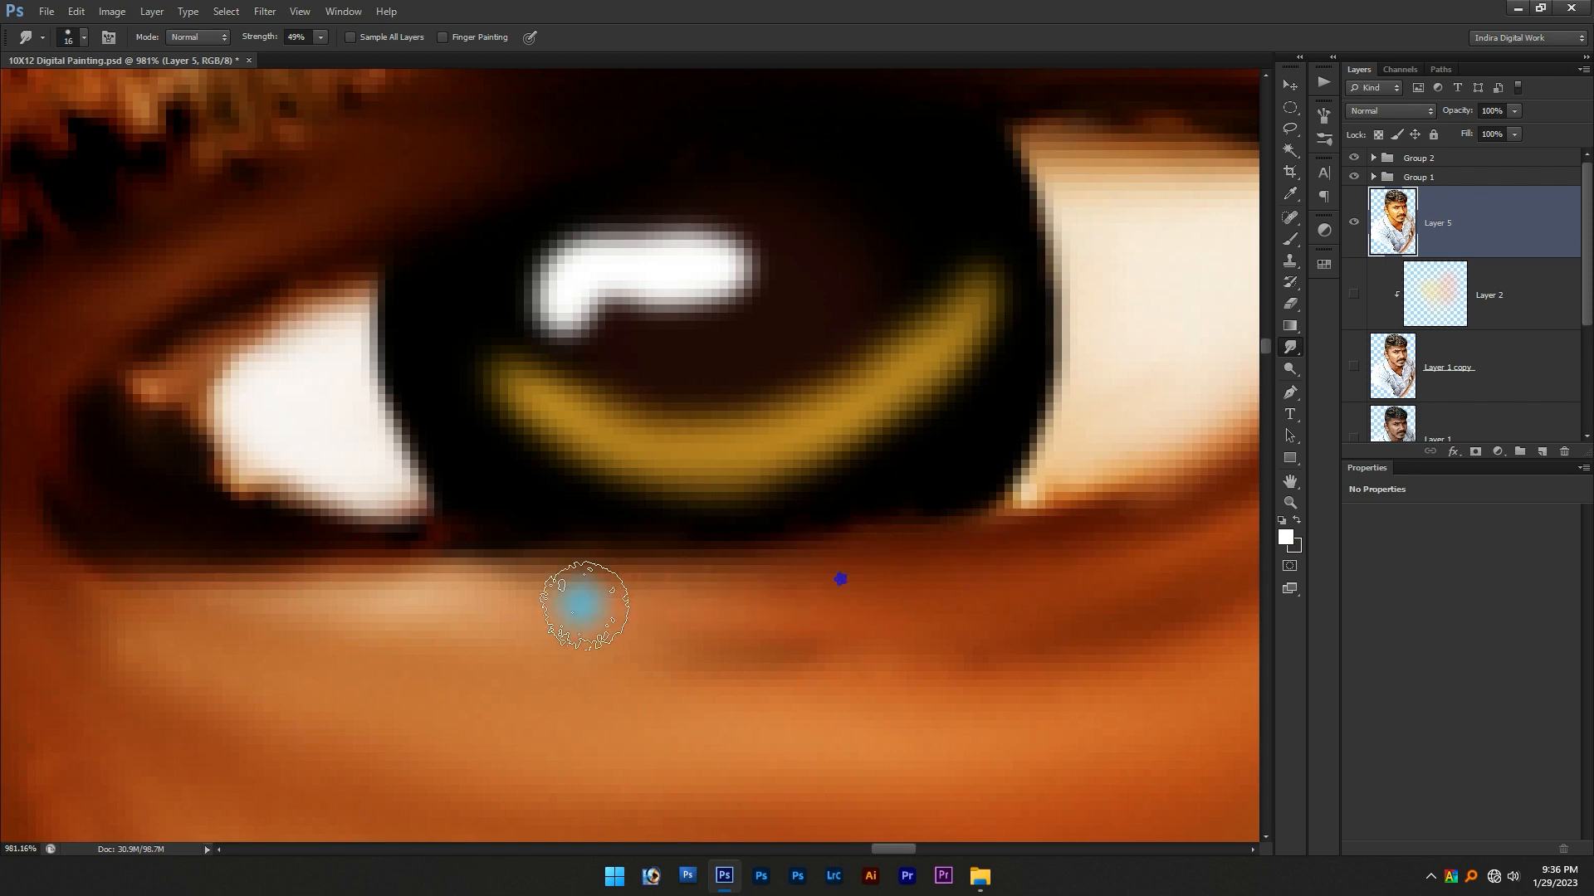
left_click_drag(390, 594, 615, 626)
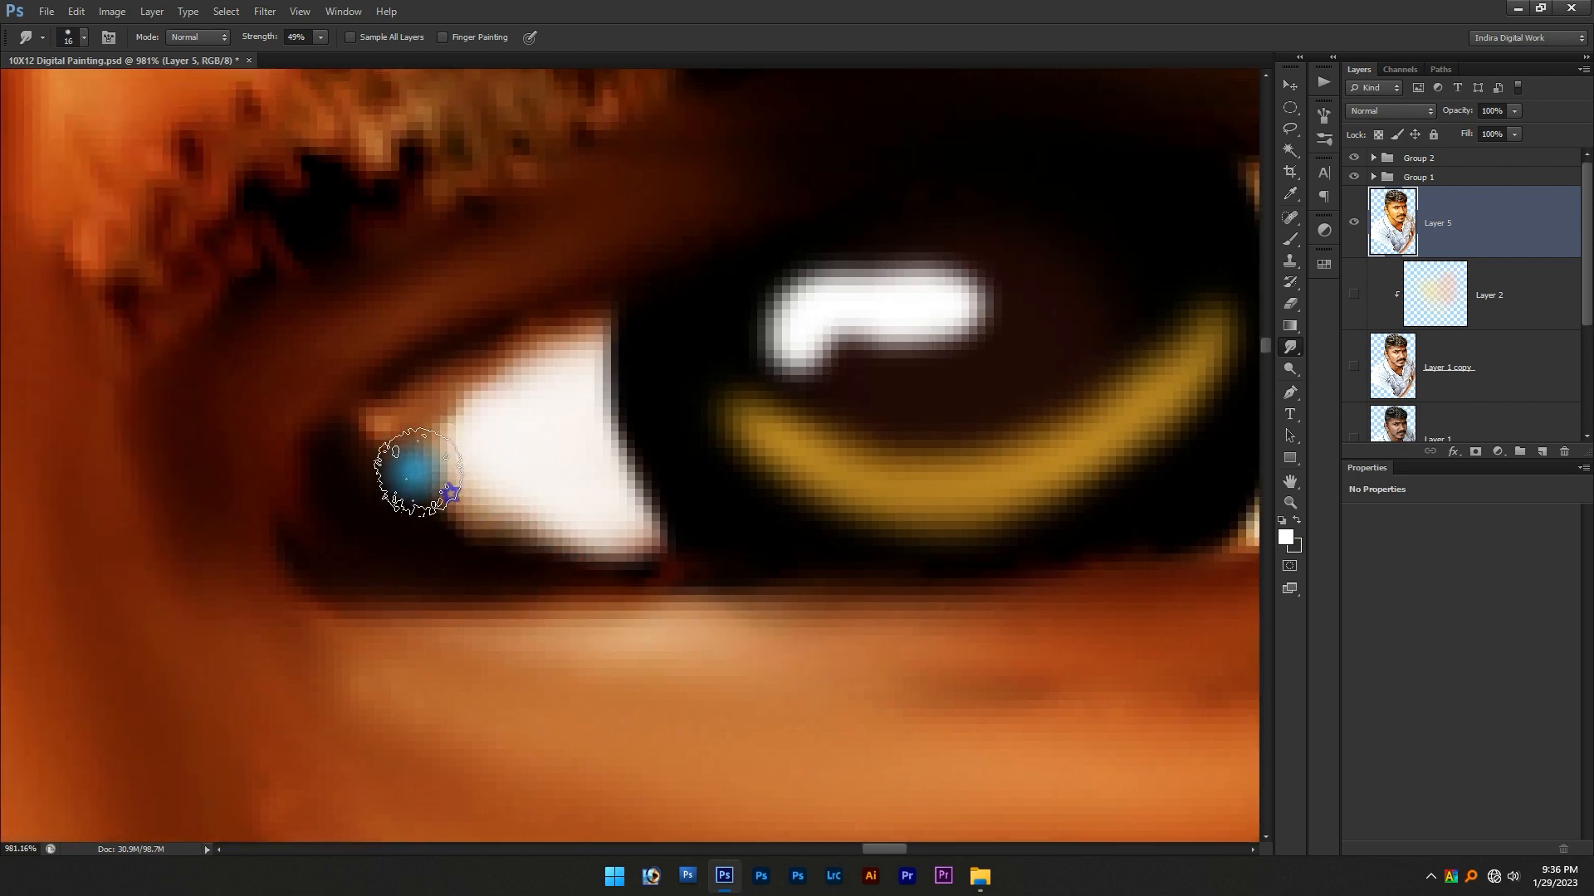
scroll(390, 439, "down", 4)
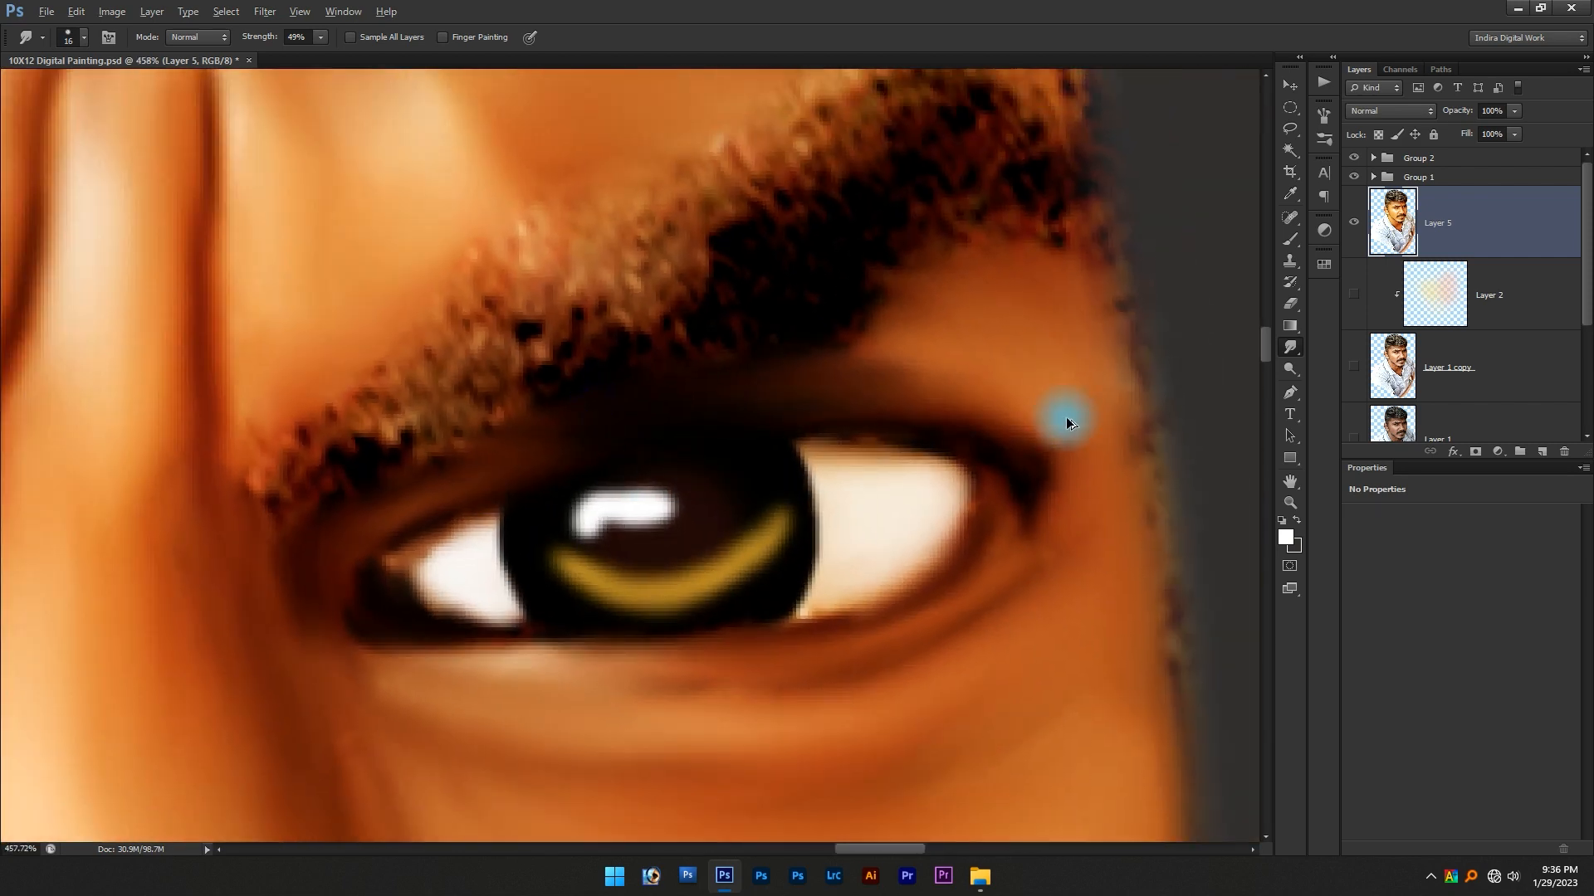
Enlarge the smudge brush to 27 px and smooth the rough face outline against the dark backdrop beside the right eye
left_click_drag(1066, 421, 1089, 421, "alt")
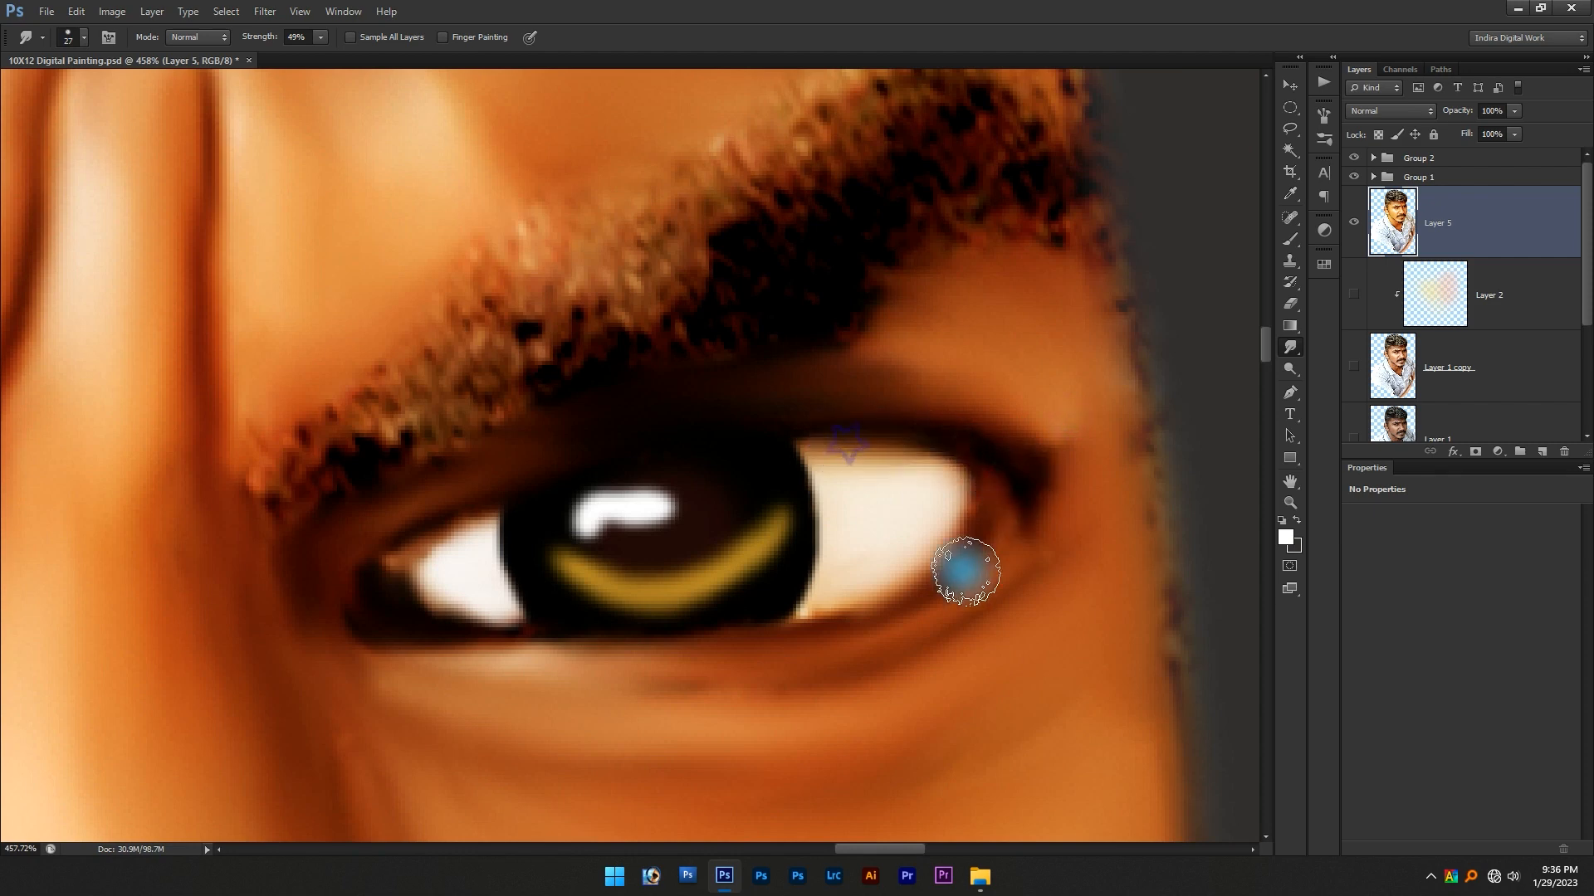
left_click_drag(1108, 233, 1124, 377)
scroll(1121, 465, "down", 3)
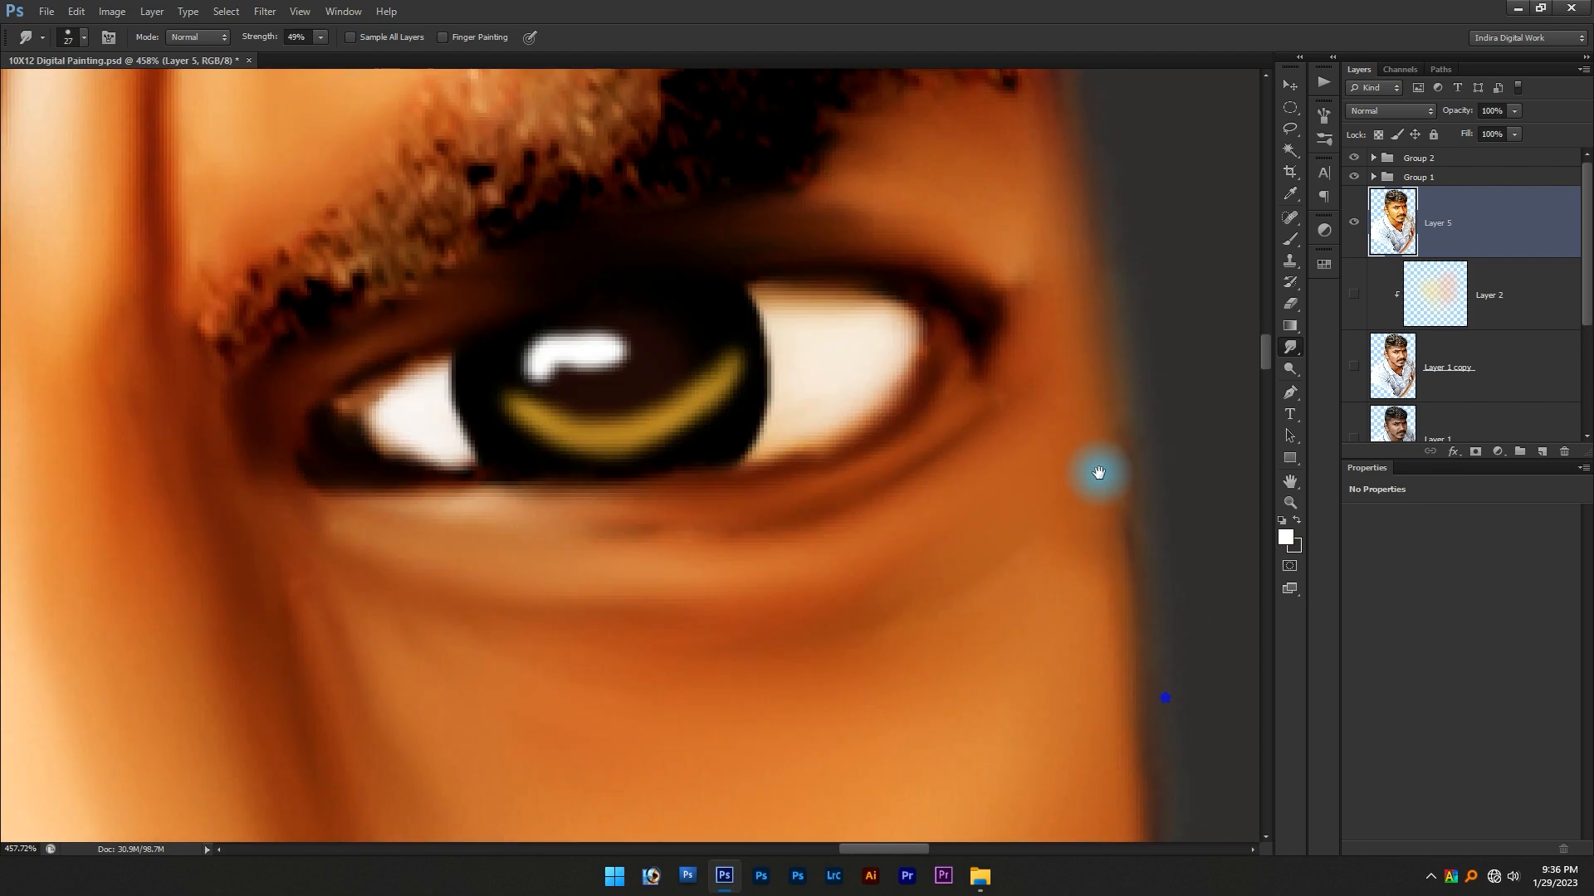
Save the portrait with its smoothed right eye and face outline in 10X12 Digital Painting.psd
scroll(993, 372, "down", 10)
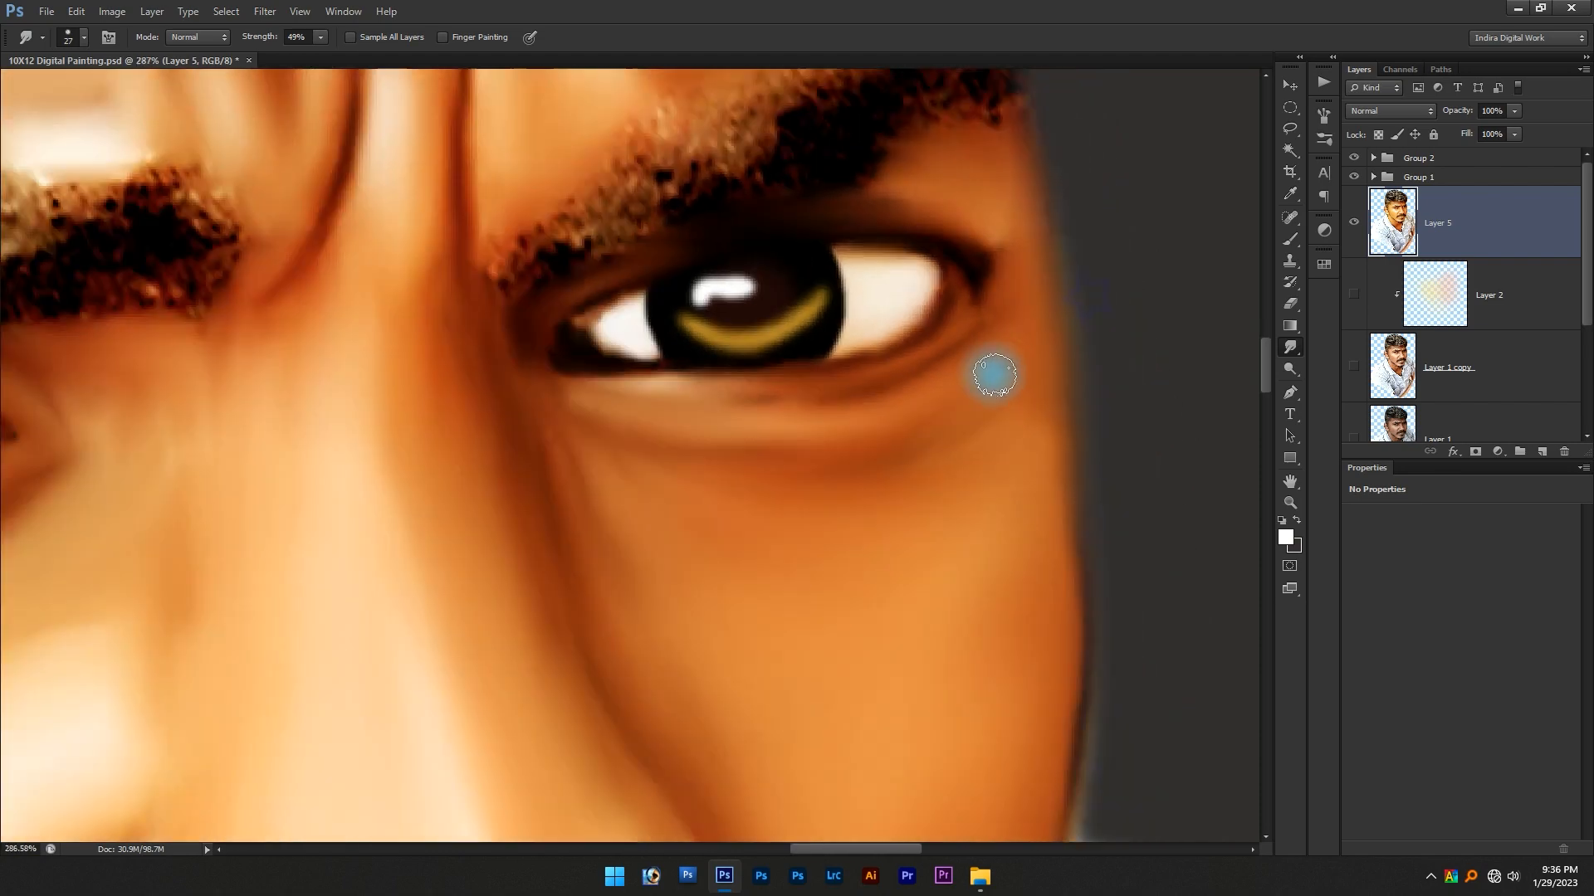
scroll(656, 323, "up", 6)
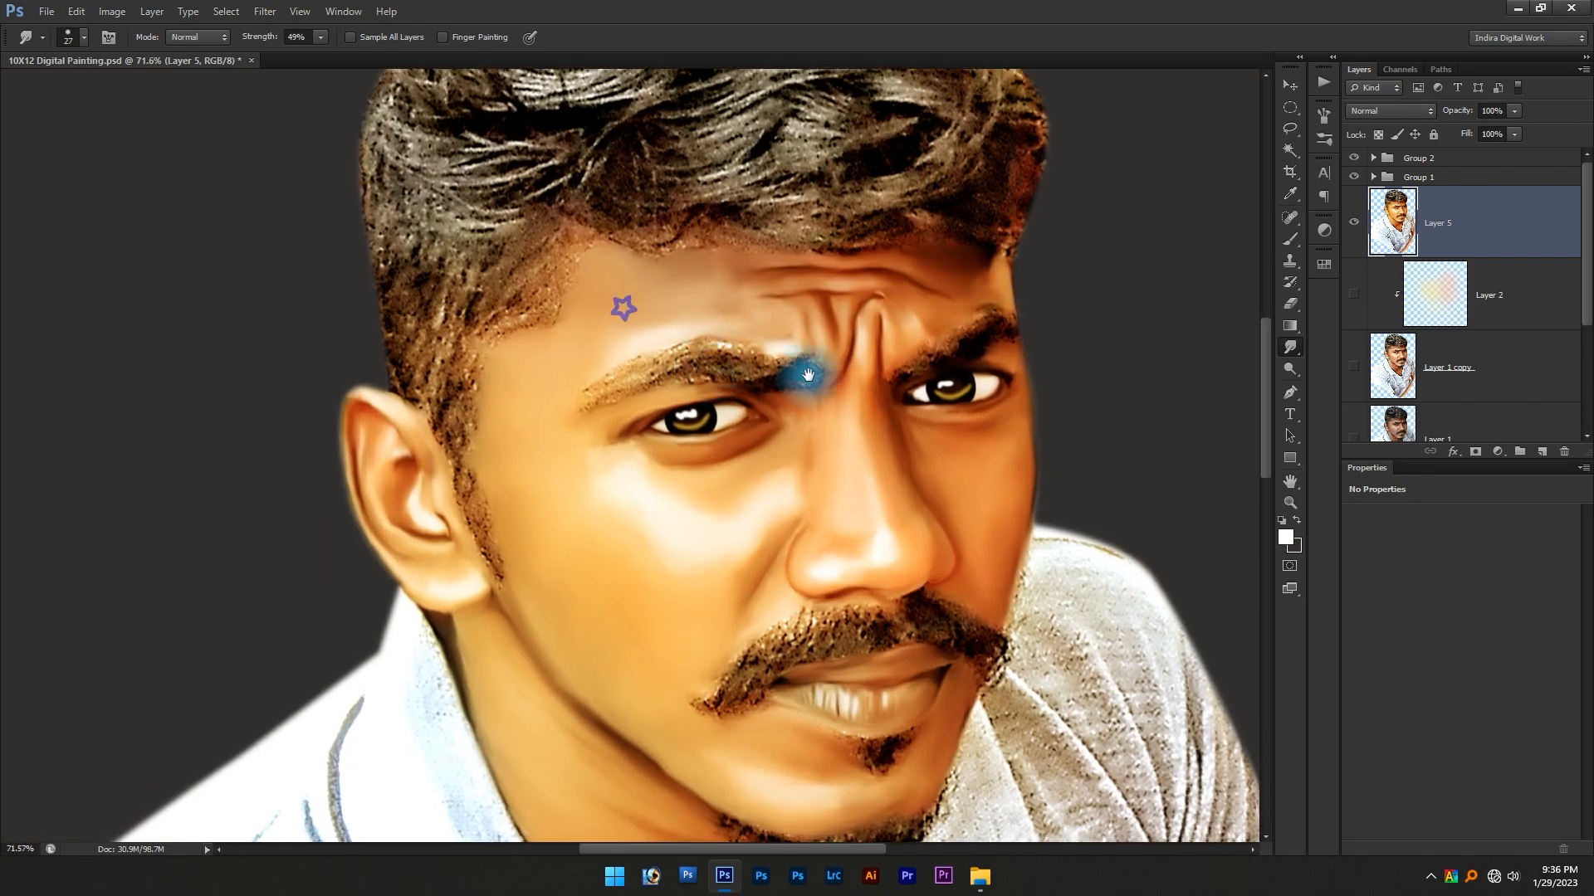
key("ctrl+s")
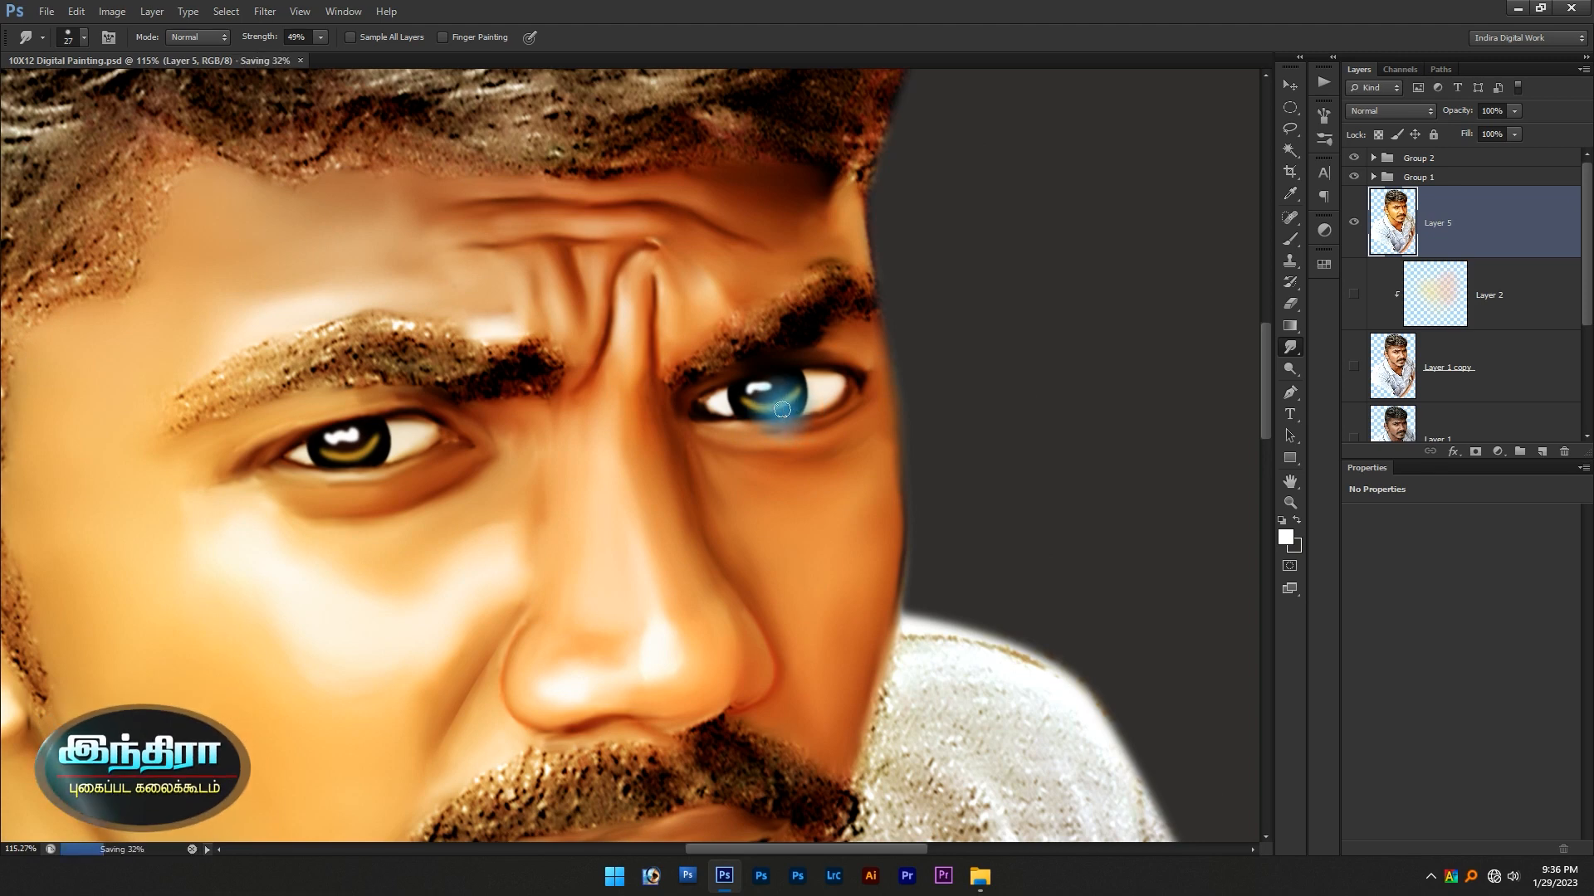